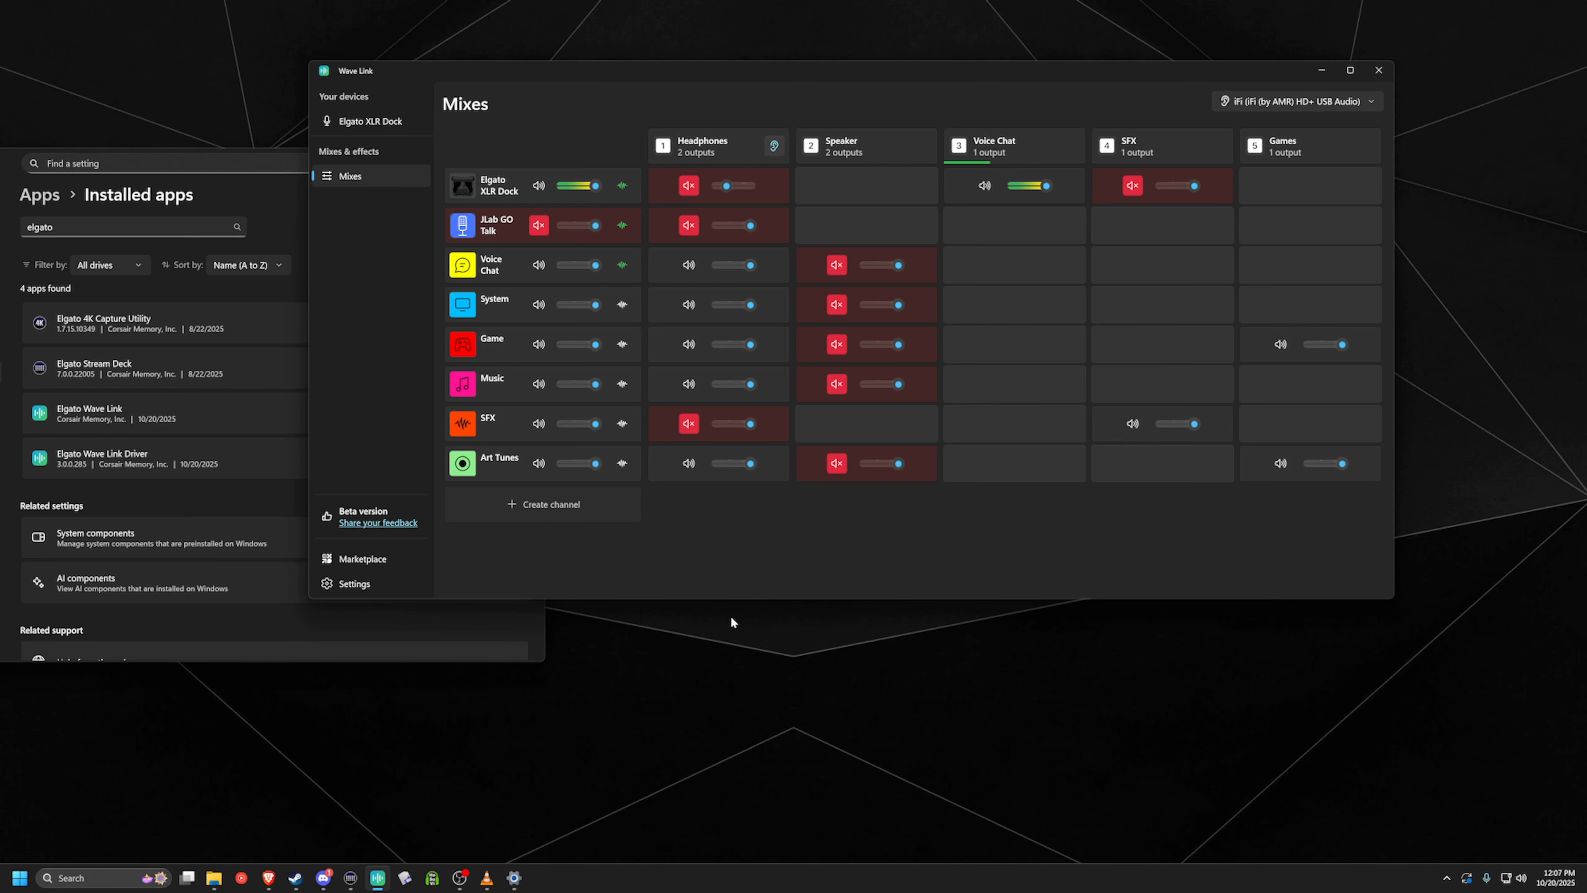
Check the installed Elgato apps in Windows Settings and return to the Wave Link mixes.
{"action": "left_click", "coordinate": [272, 190]}
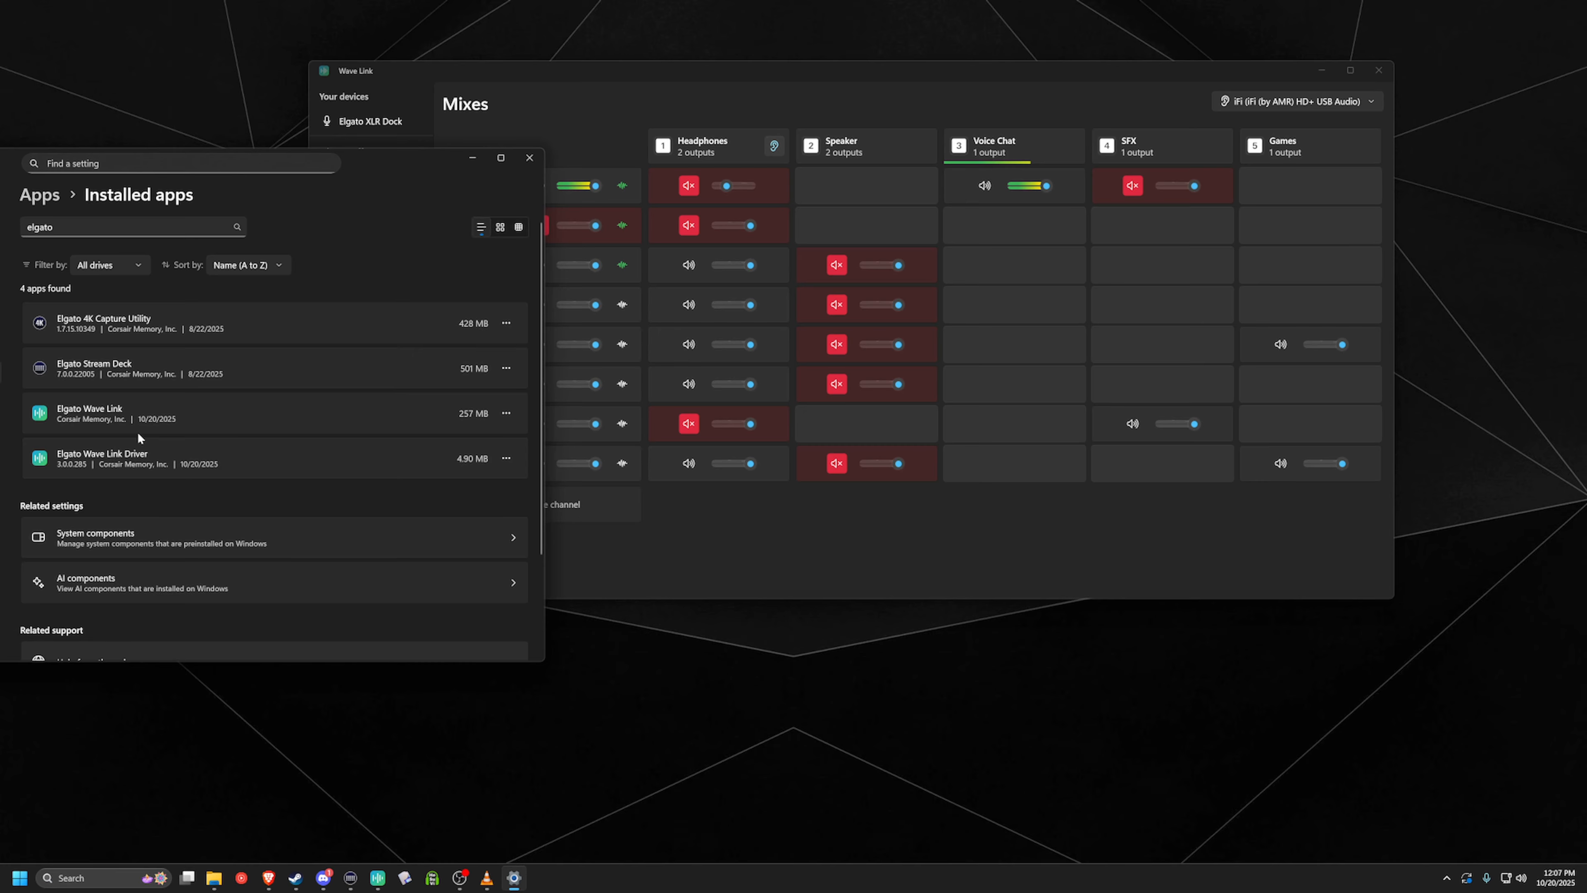
{"action": "right_click", "coordinate": [25, 881]}
{"action": "left_click", "coordinate": [420, 762]}
{"action": "left_click", "coordinate": [54, 227]}
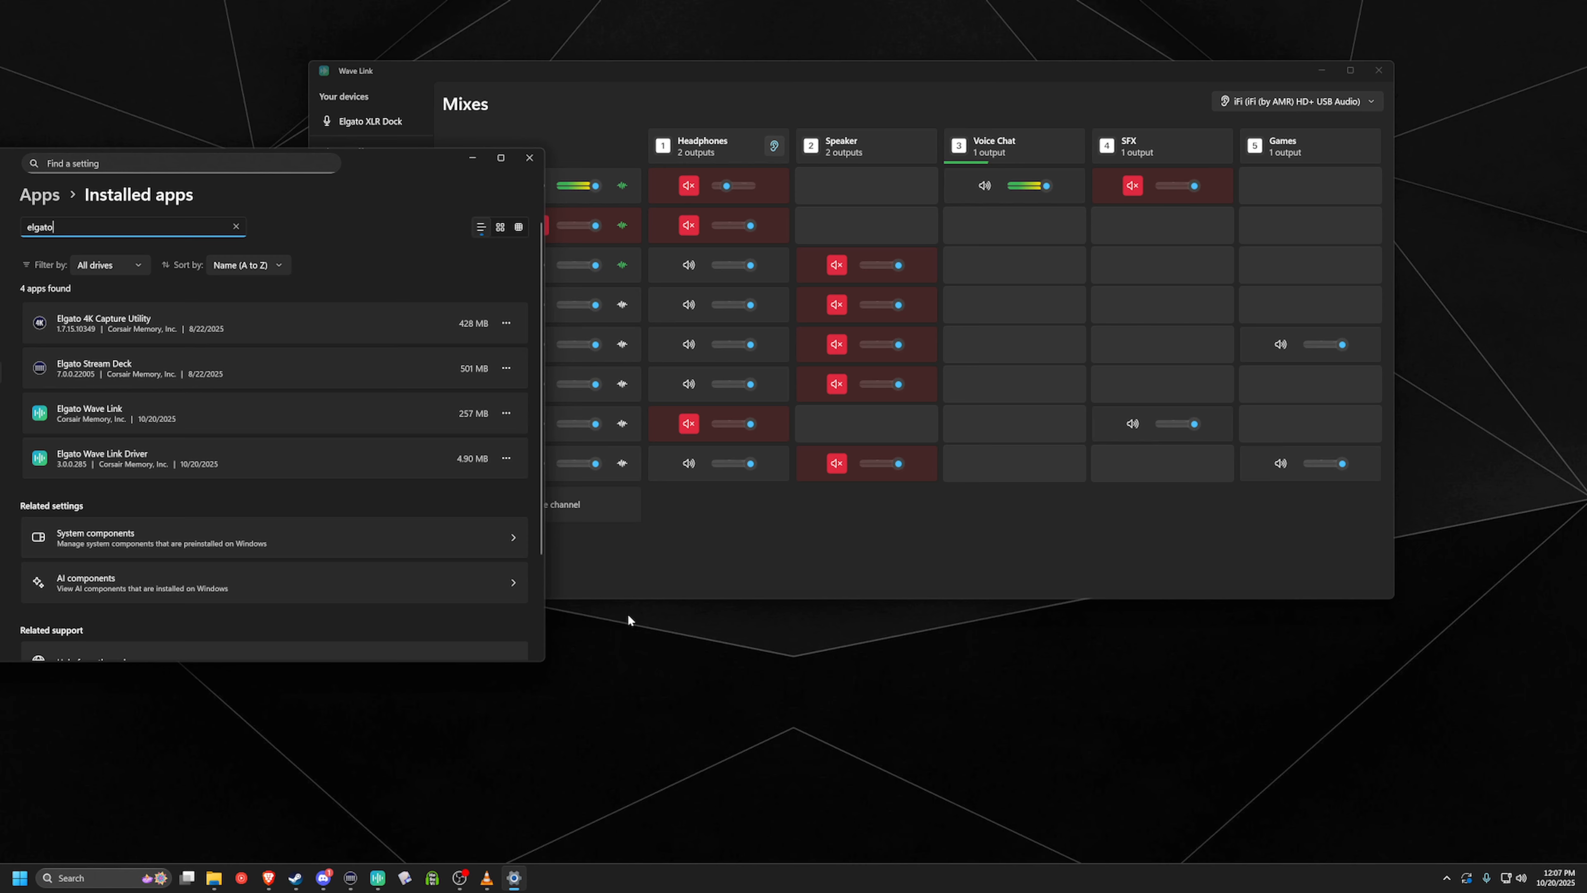
{"action": "left_click", "coordinate": [771, 551]}
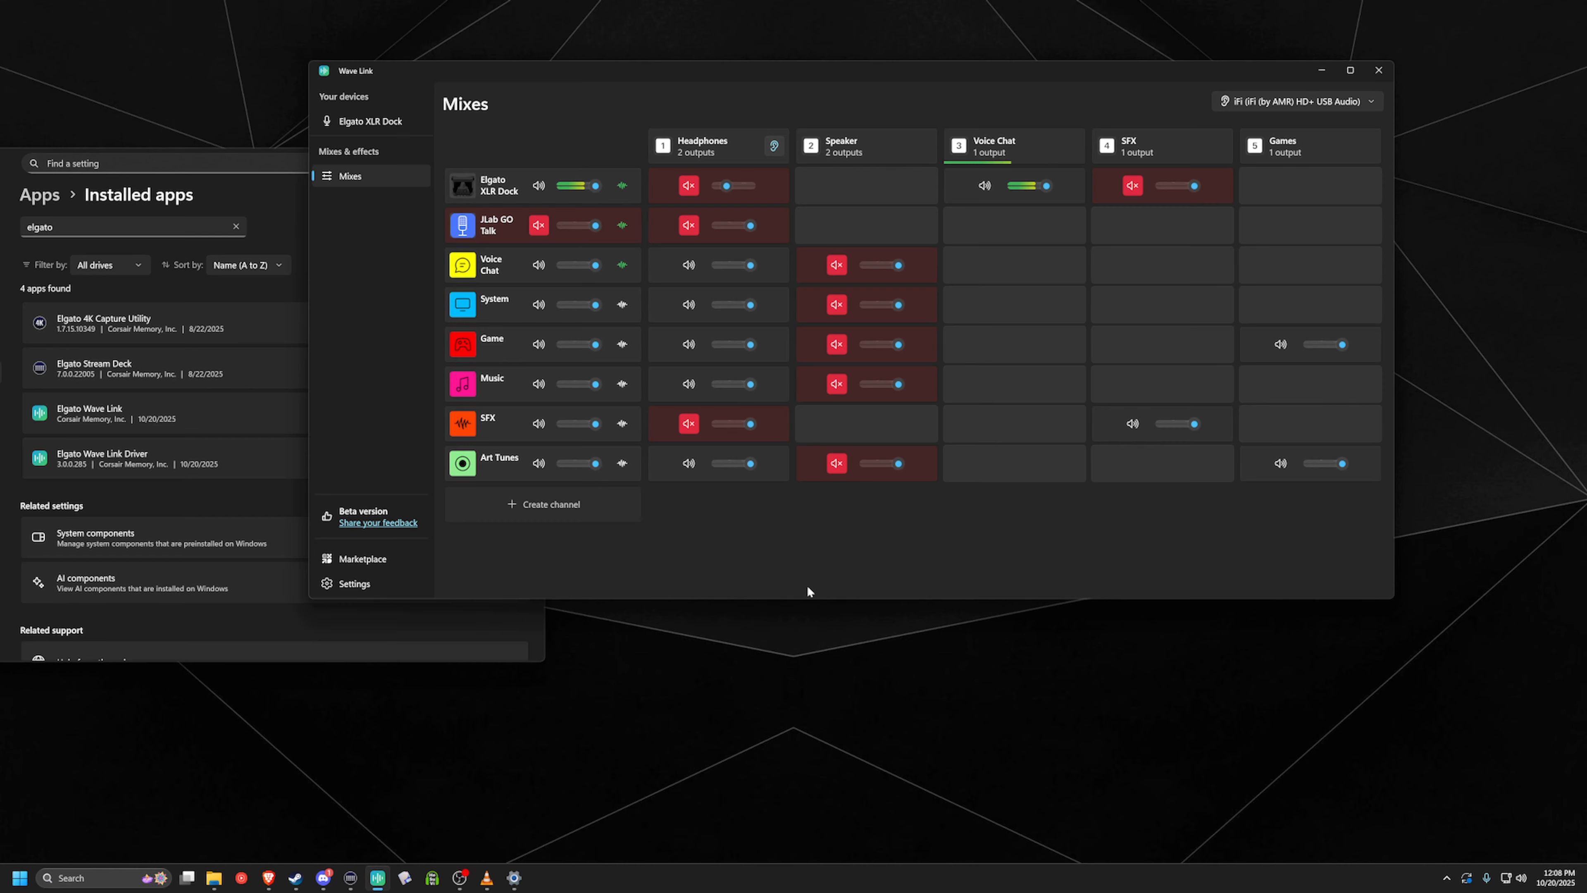
{"action": "left_click", "coordinate": [245, 193]}
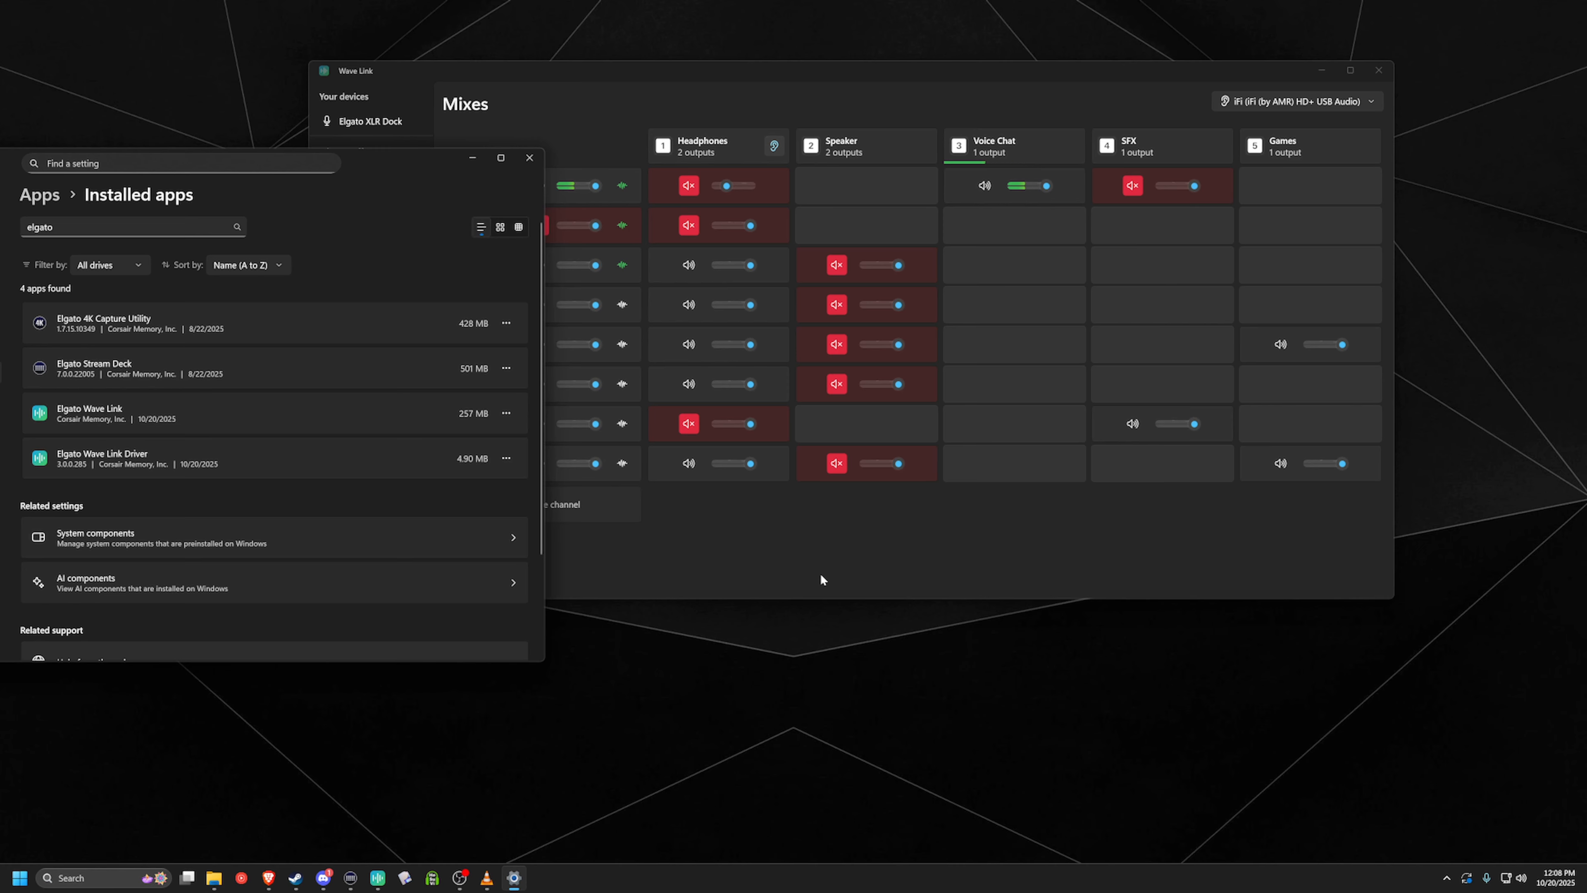
{"action": "left_click", "coordinate": [797, 580]}
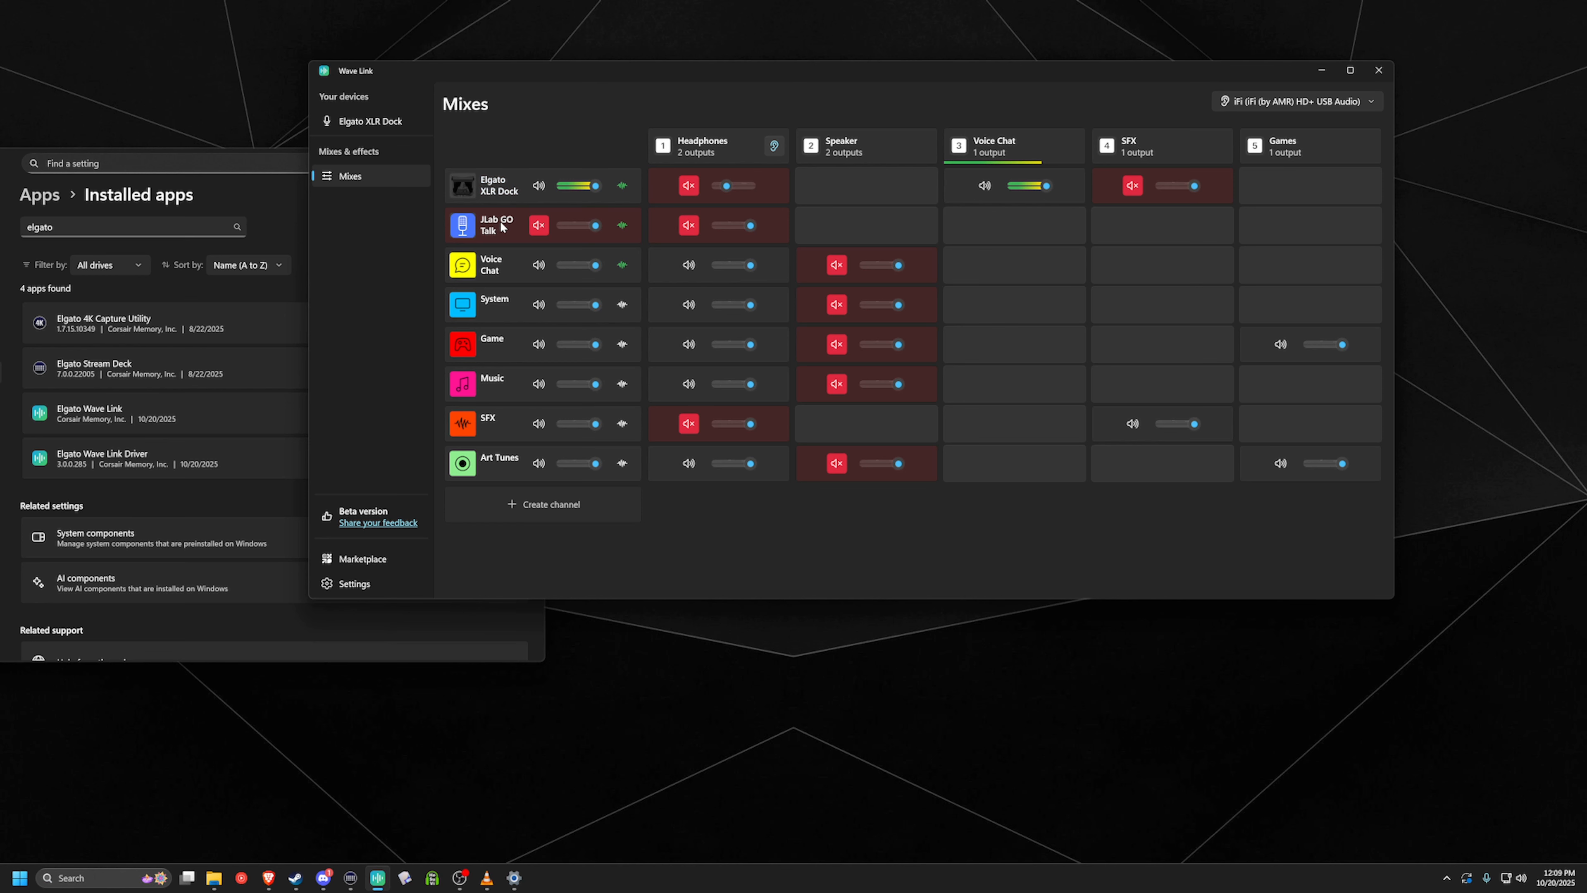
{"action": "left_click", "coordinate": [623, 186]}
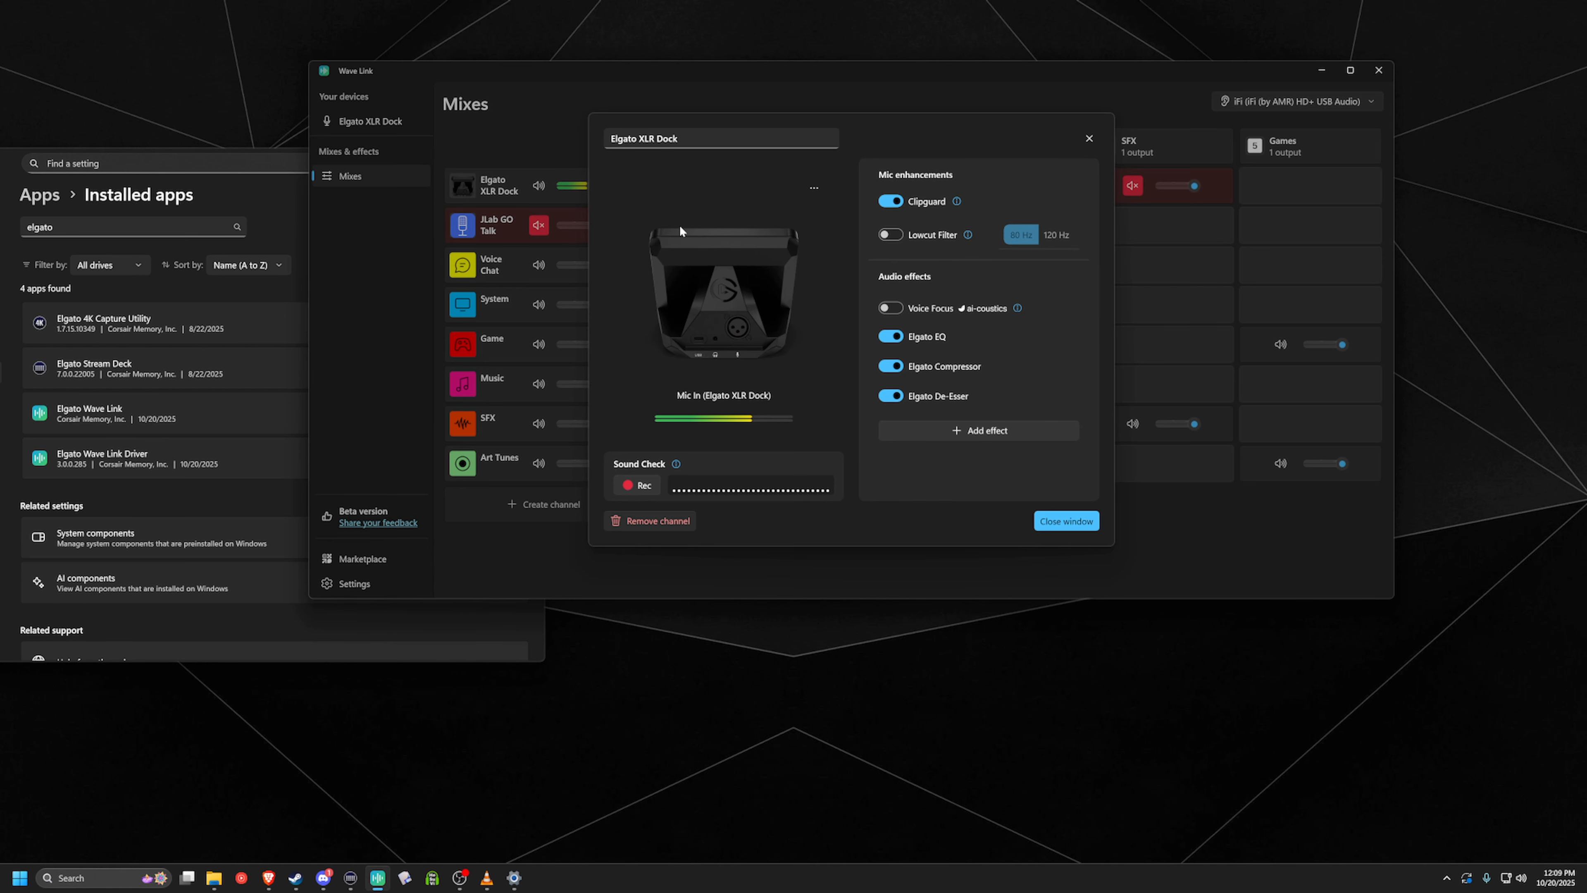
{"action": "left_click", "coordinate": [400, 157]}
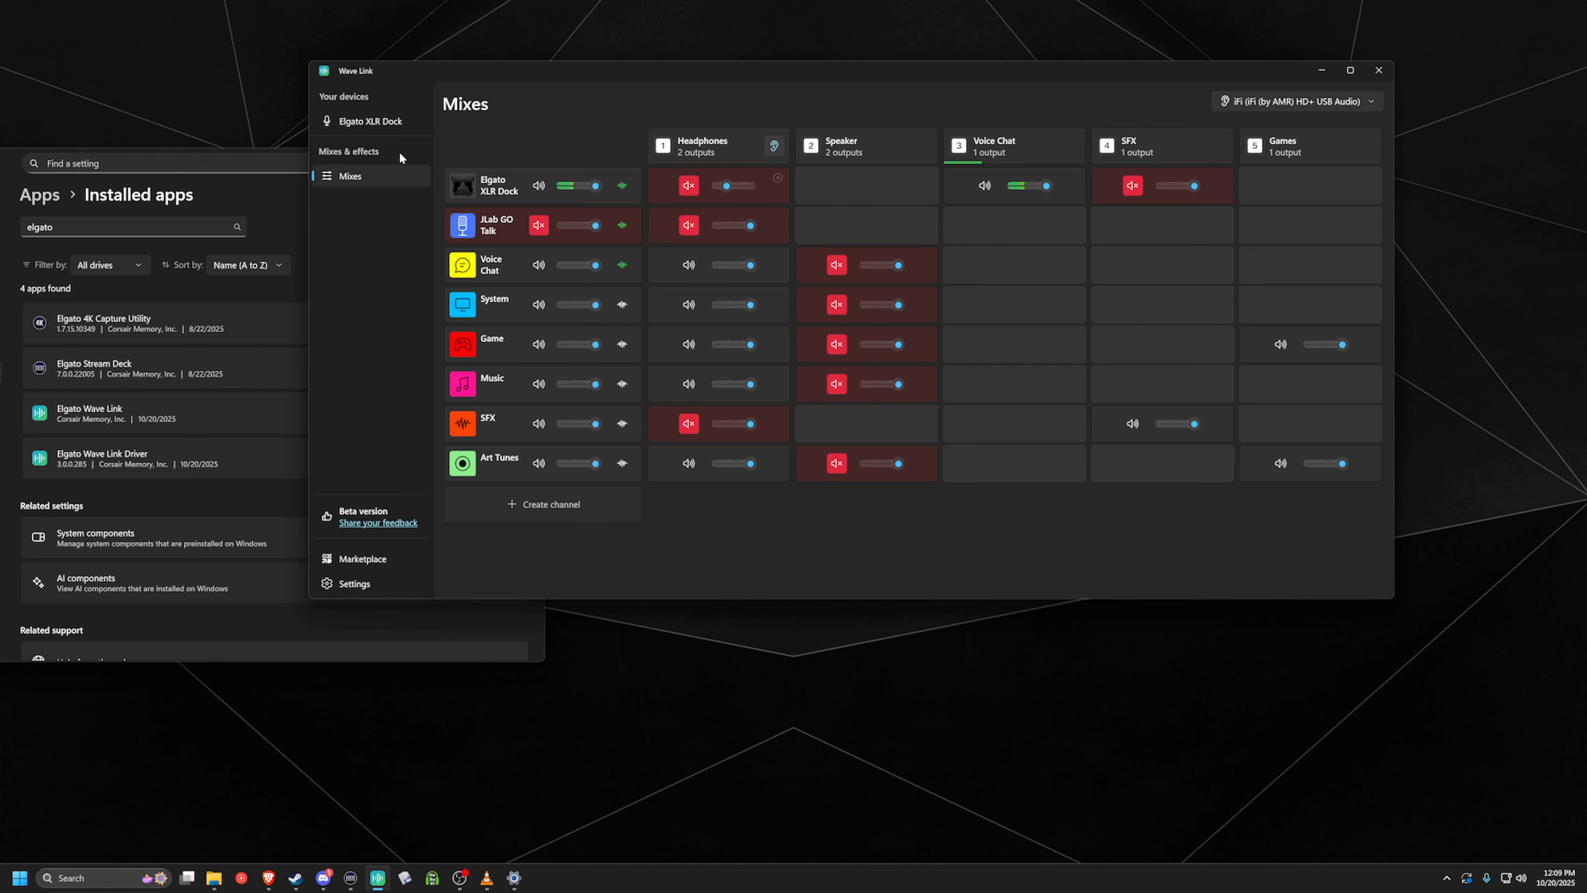
{"action": "left_click", "coordinate": [363, 122]}
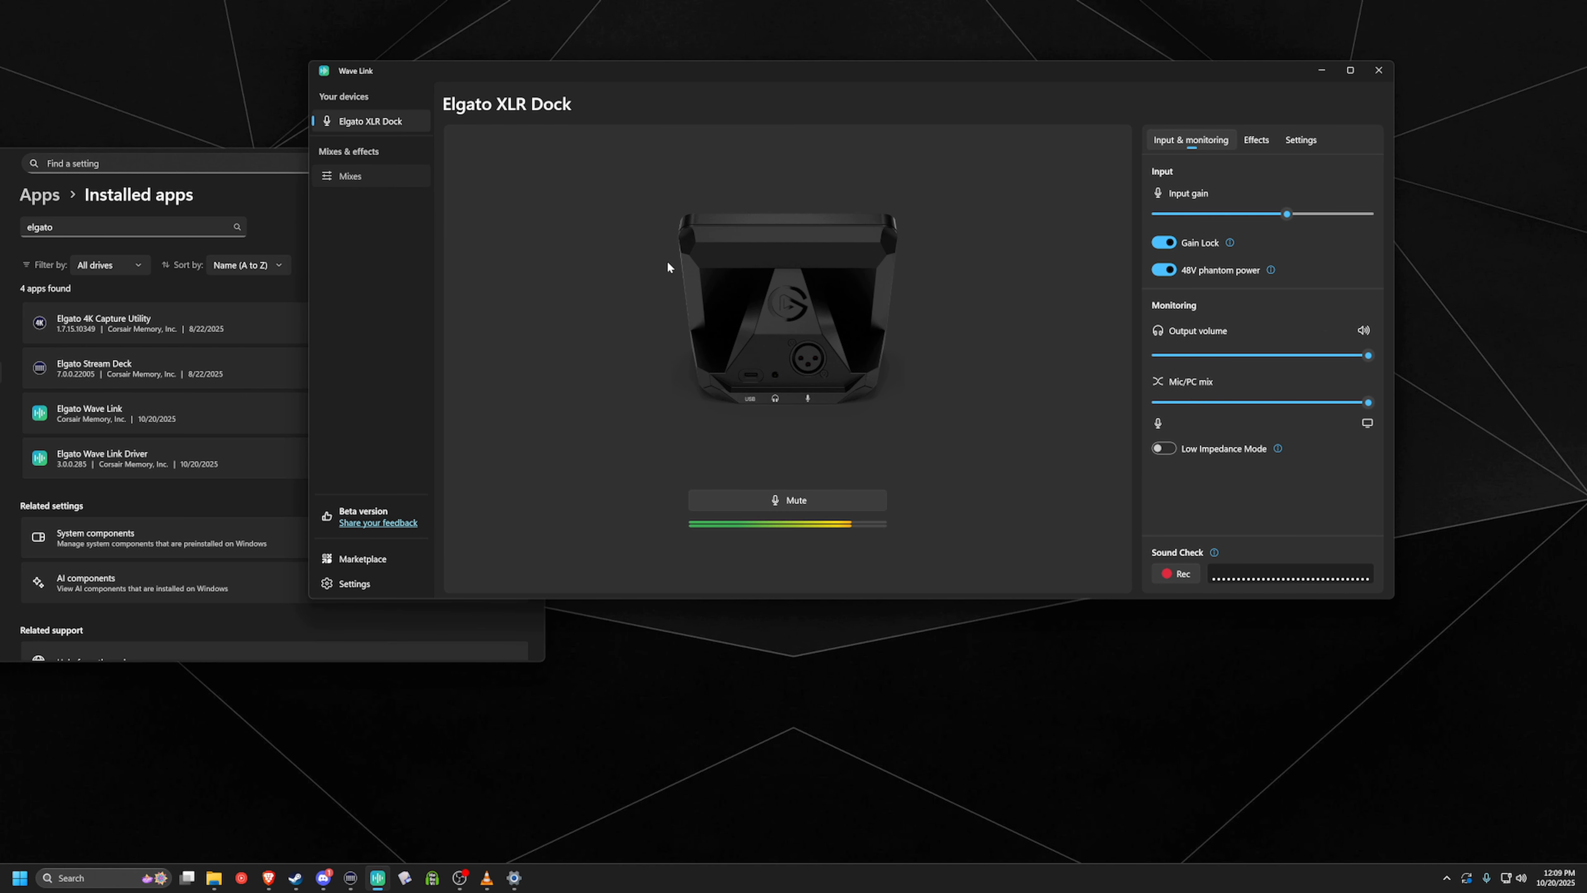
{"action": "left_click", "coordinate": [350, 176]}
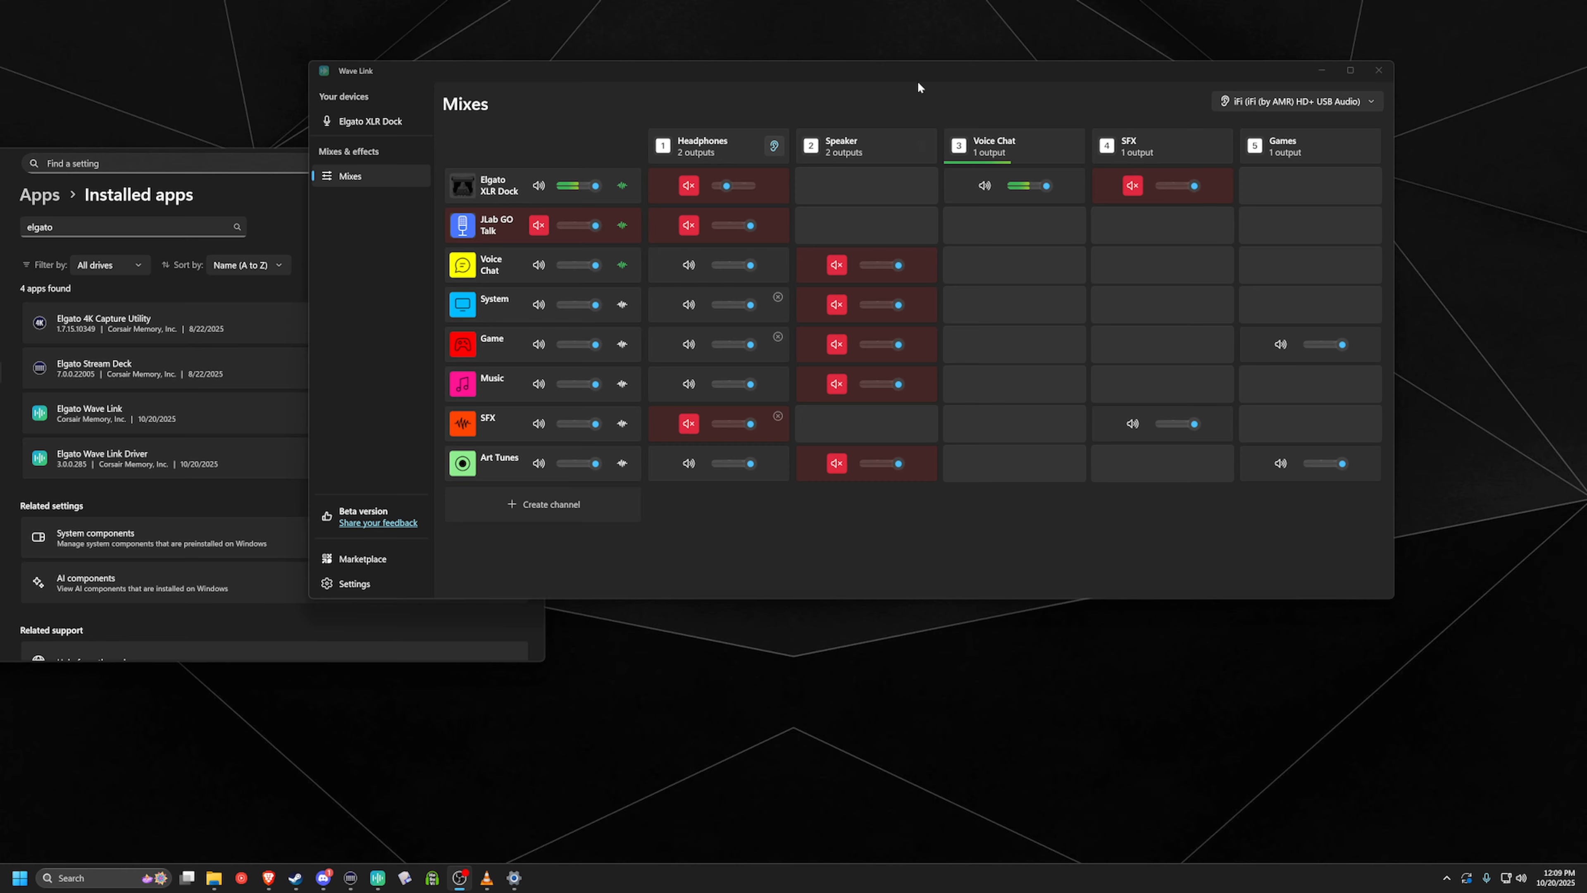
{"action": "left_click", "coordinate": [388, 123]}
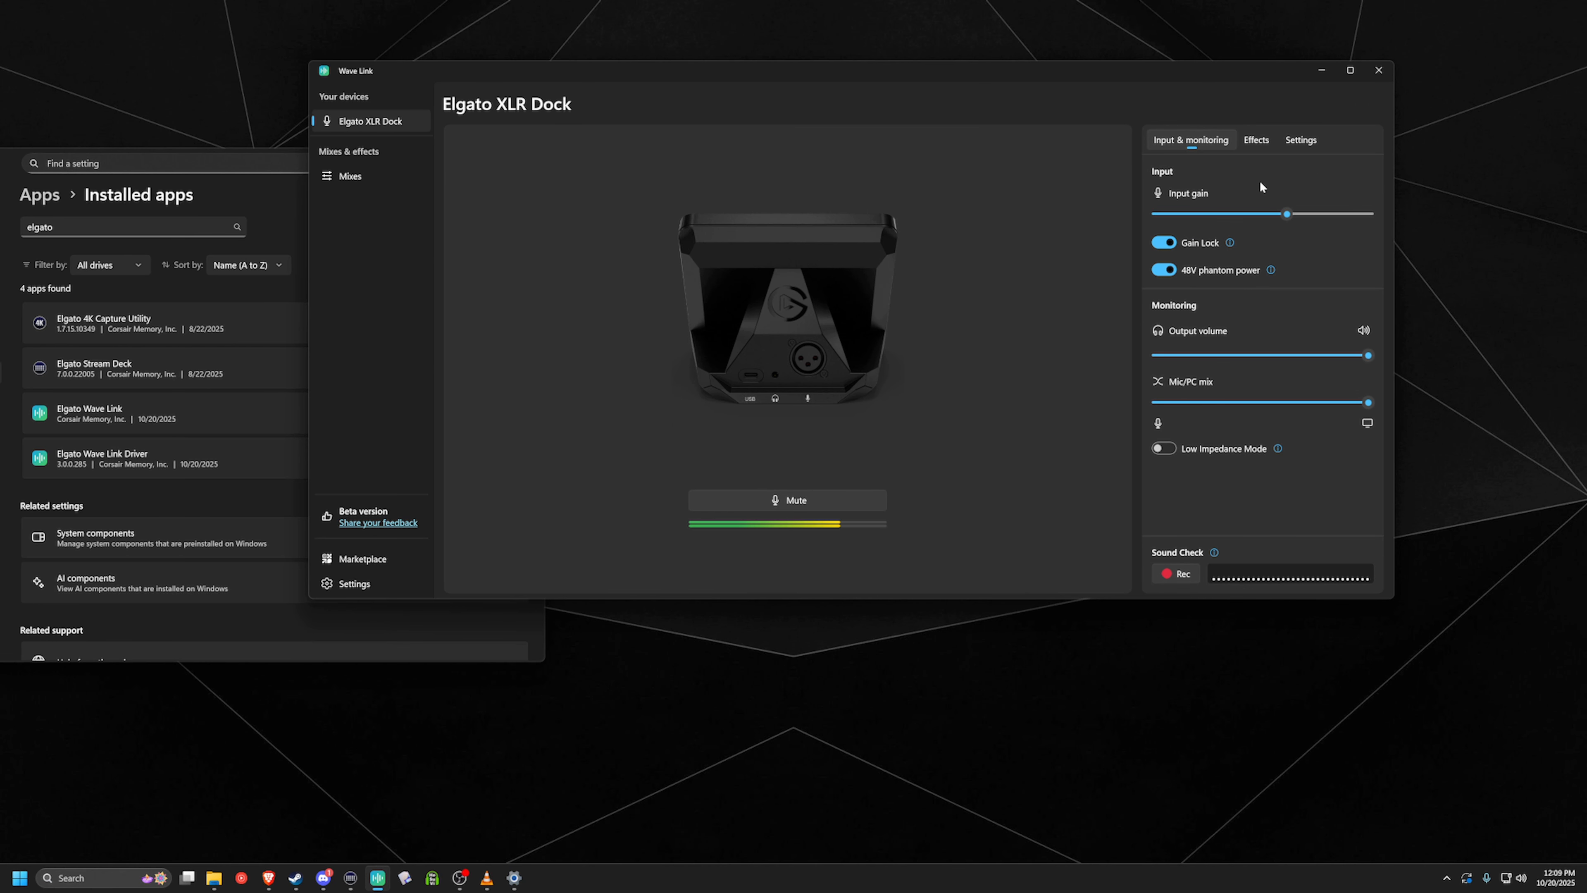
{"action": "left_click", "coordinate": [1257, 141]}
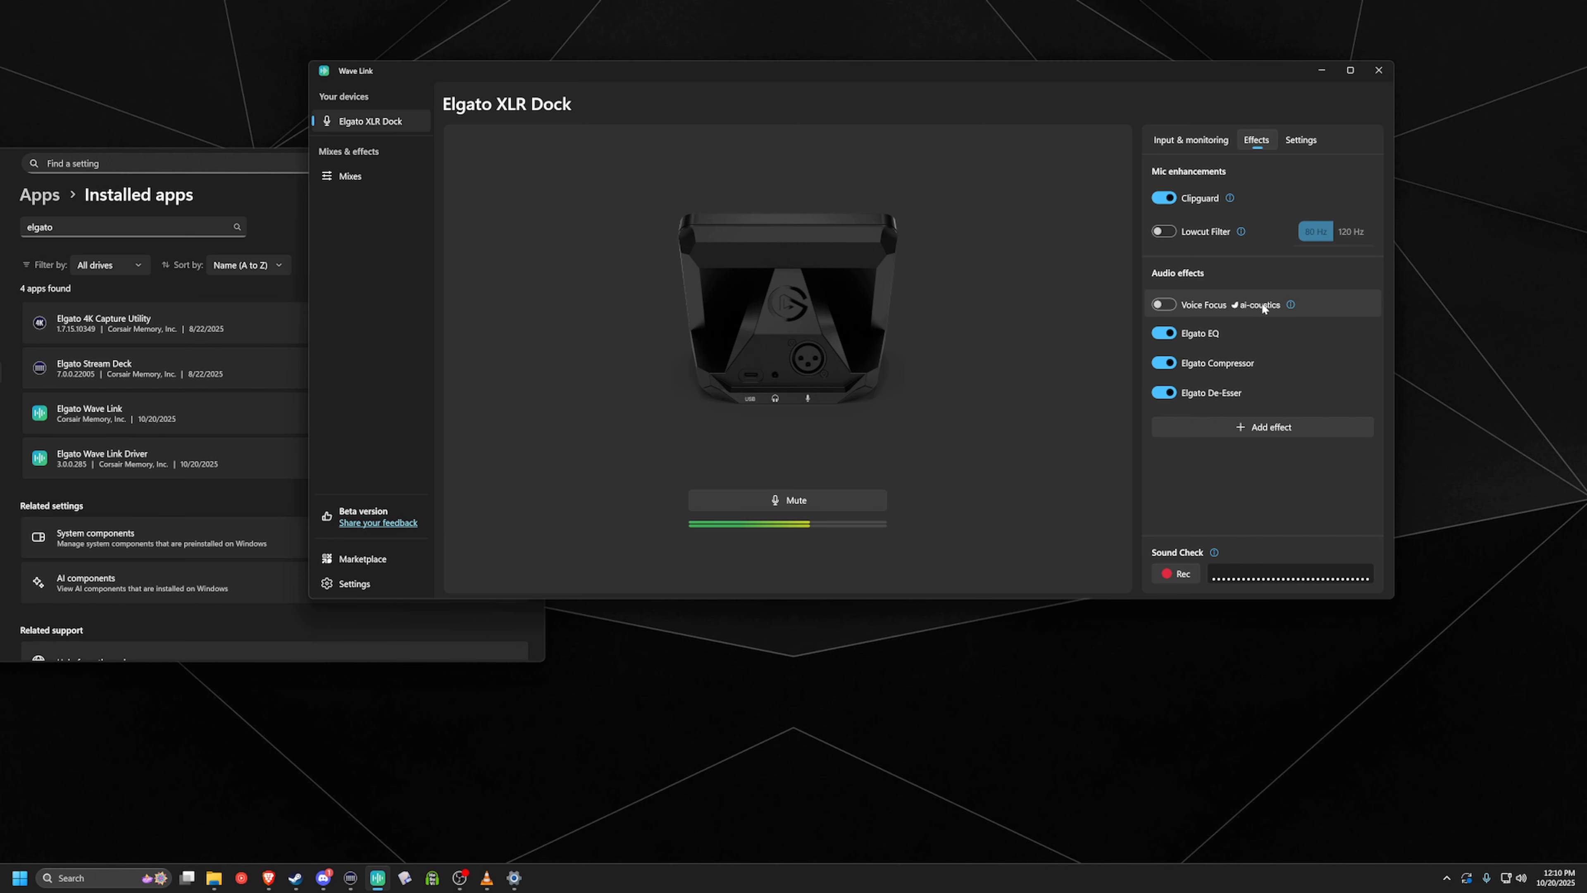
{"action": "left_click", "coordinate": [358, 182]}
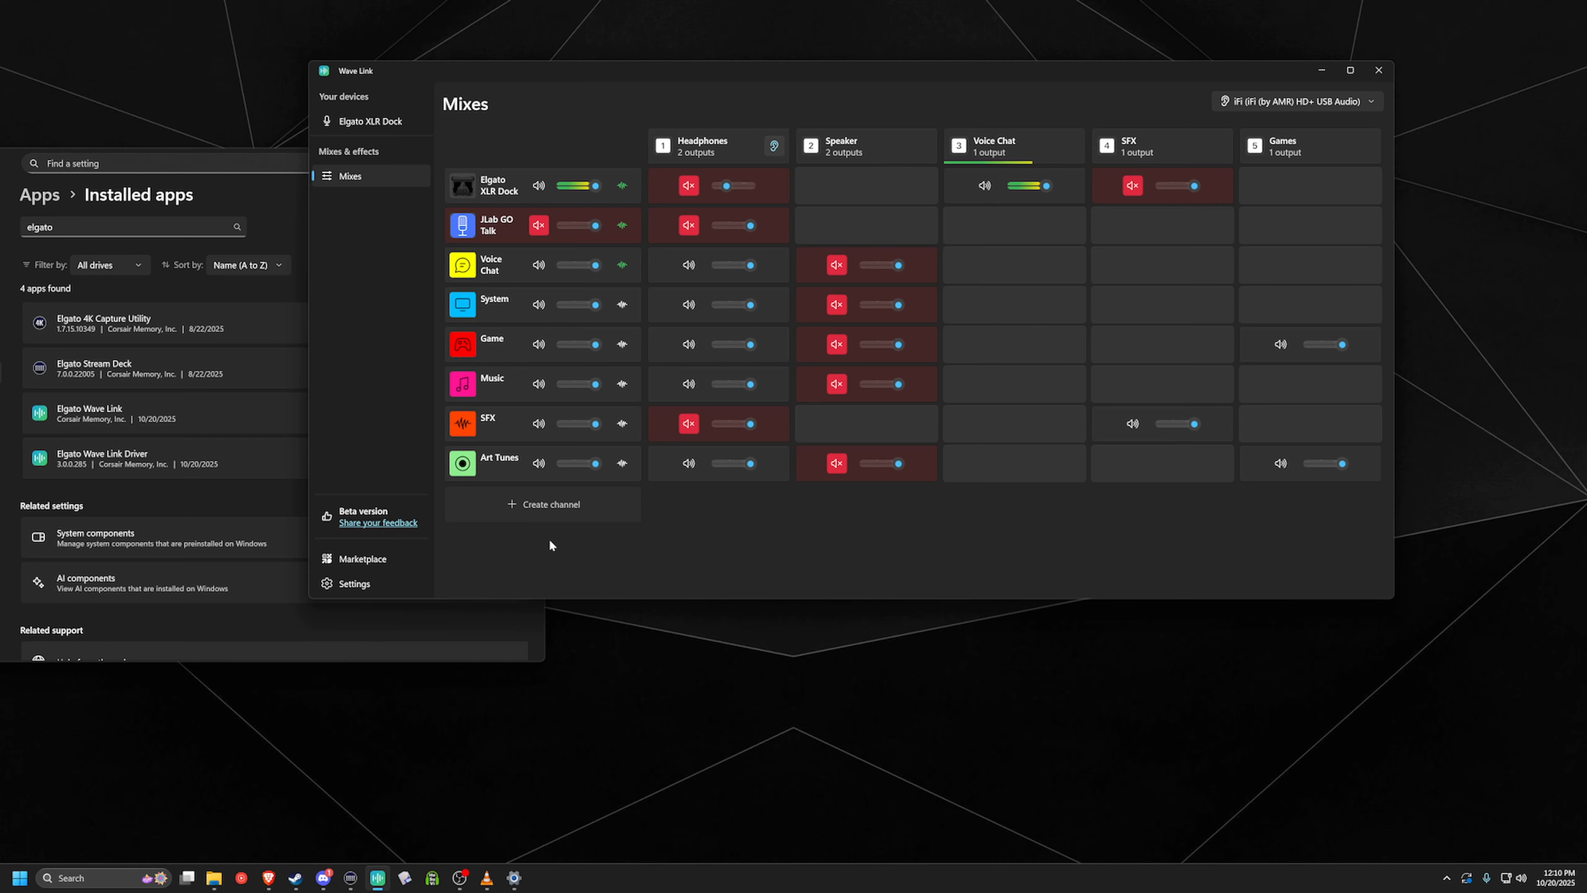
{"action": "left_click", "coordinate": [549, 508]}
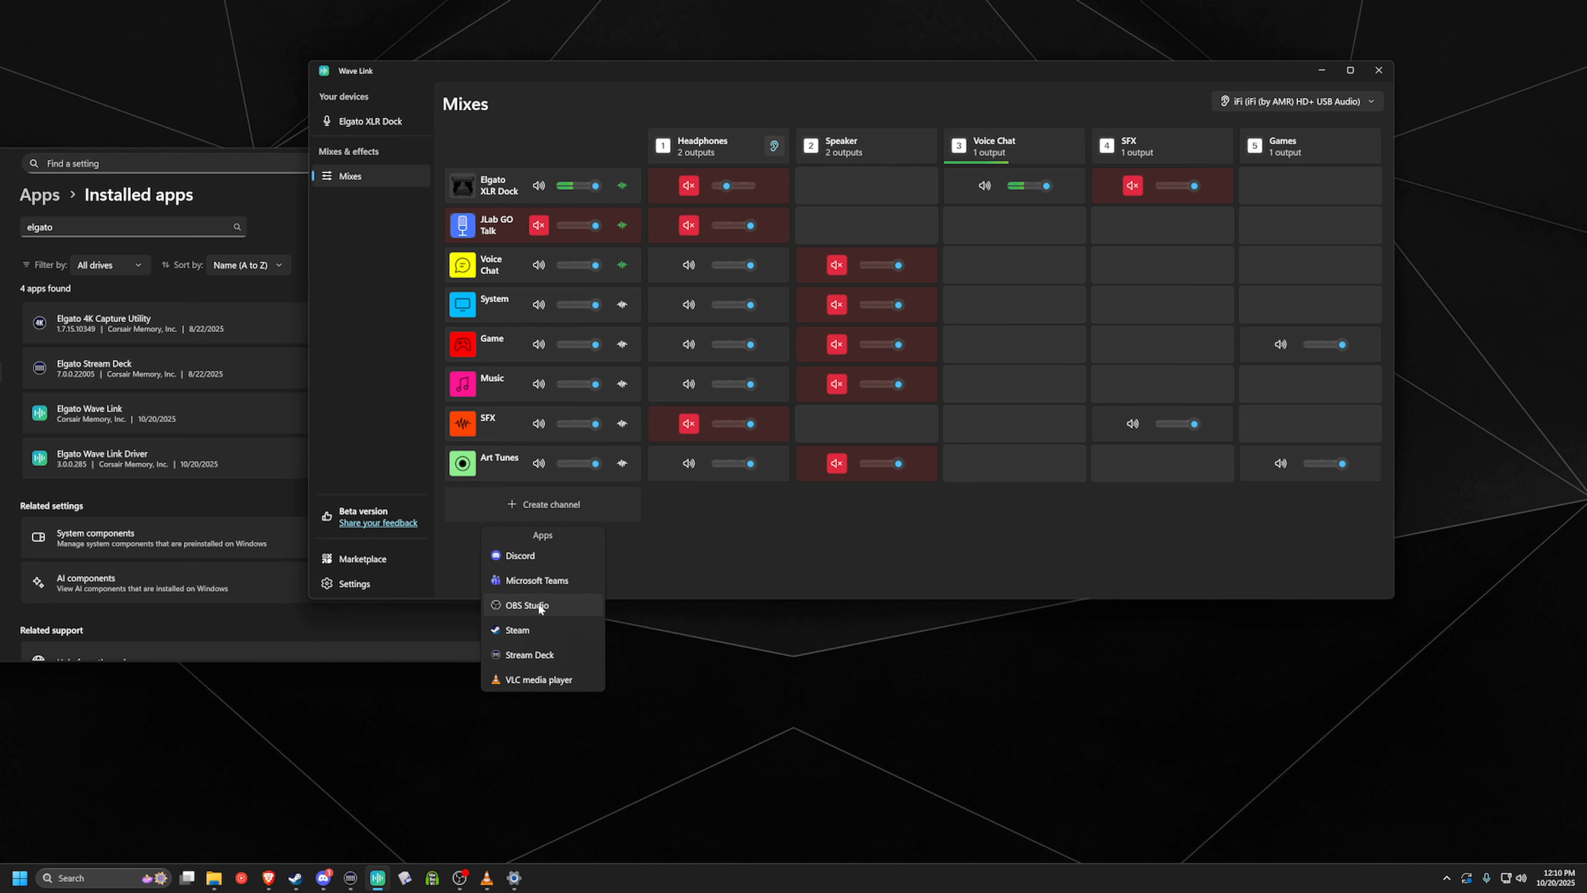
{"action": "left_click", "coordinate": [649, 573]}
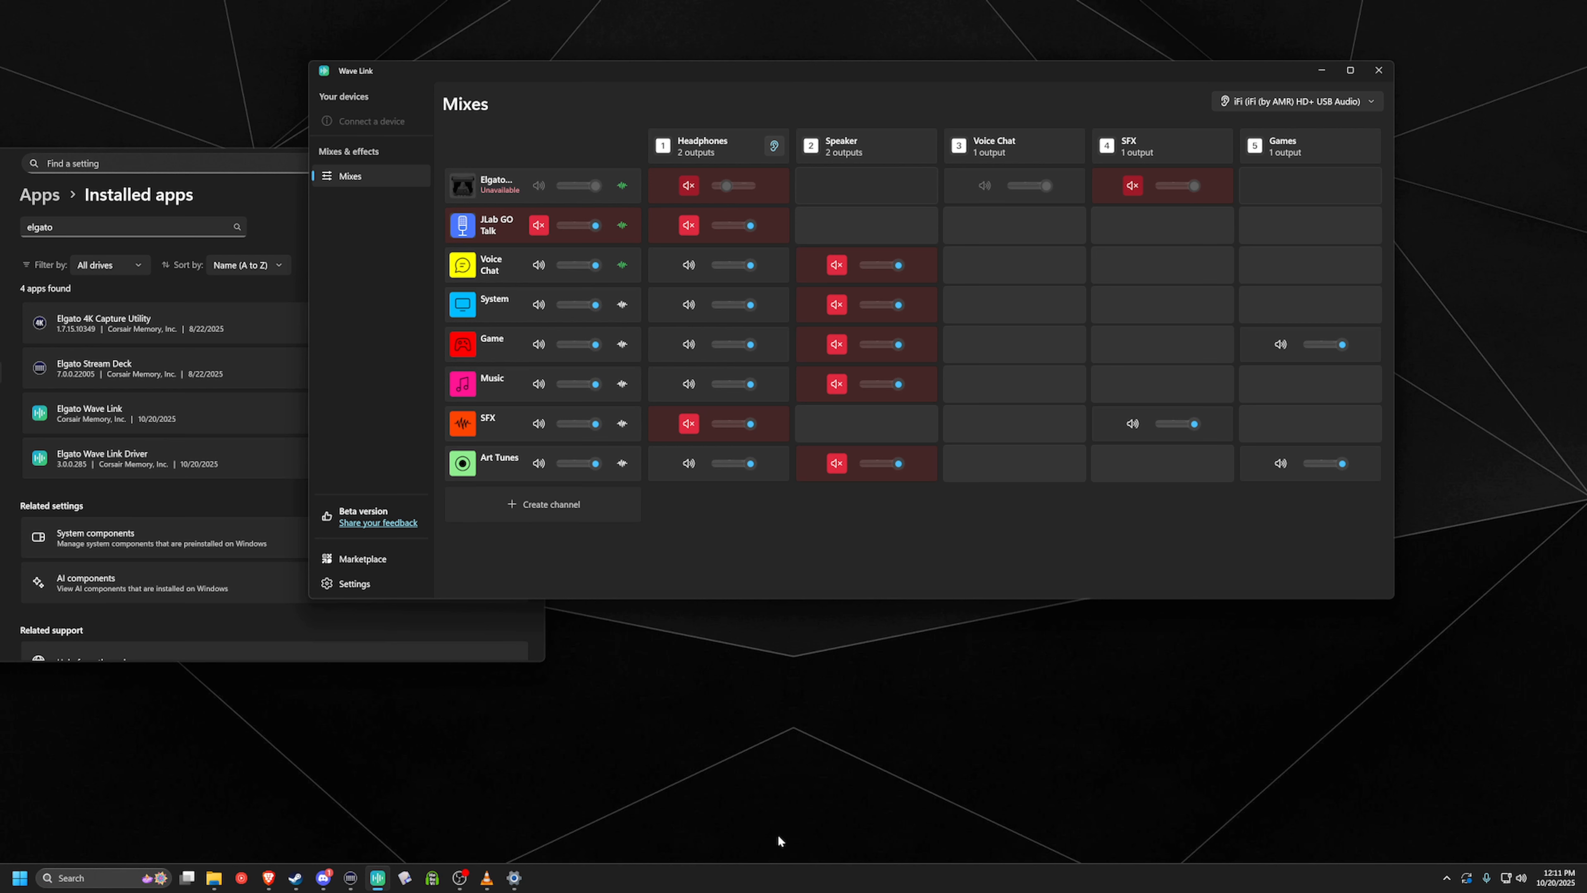
Switch to the installed apps in Windows Settings and uninstall Elgato Wave Link.
{"action": "left_click", "coordinate": [171, 464]}
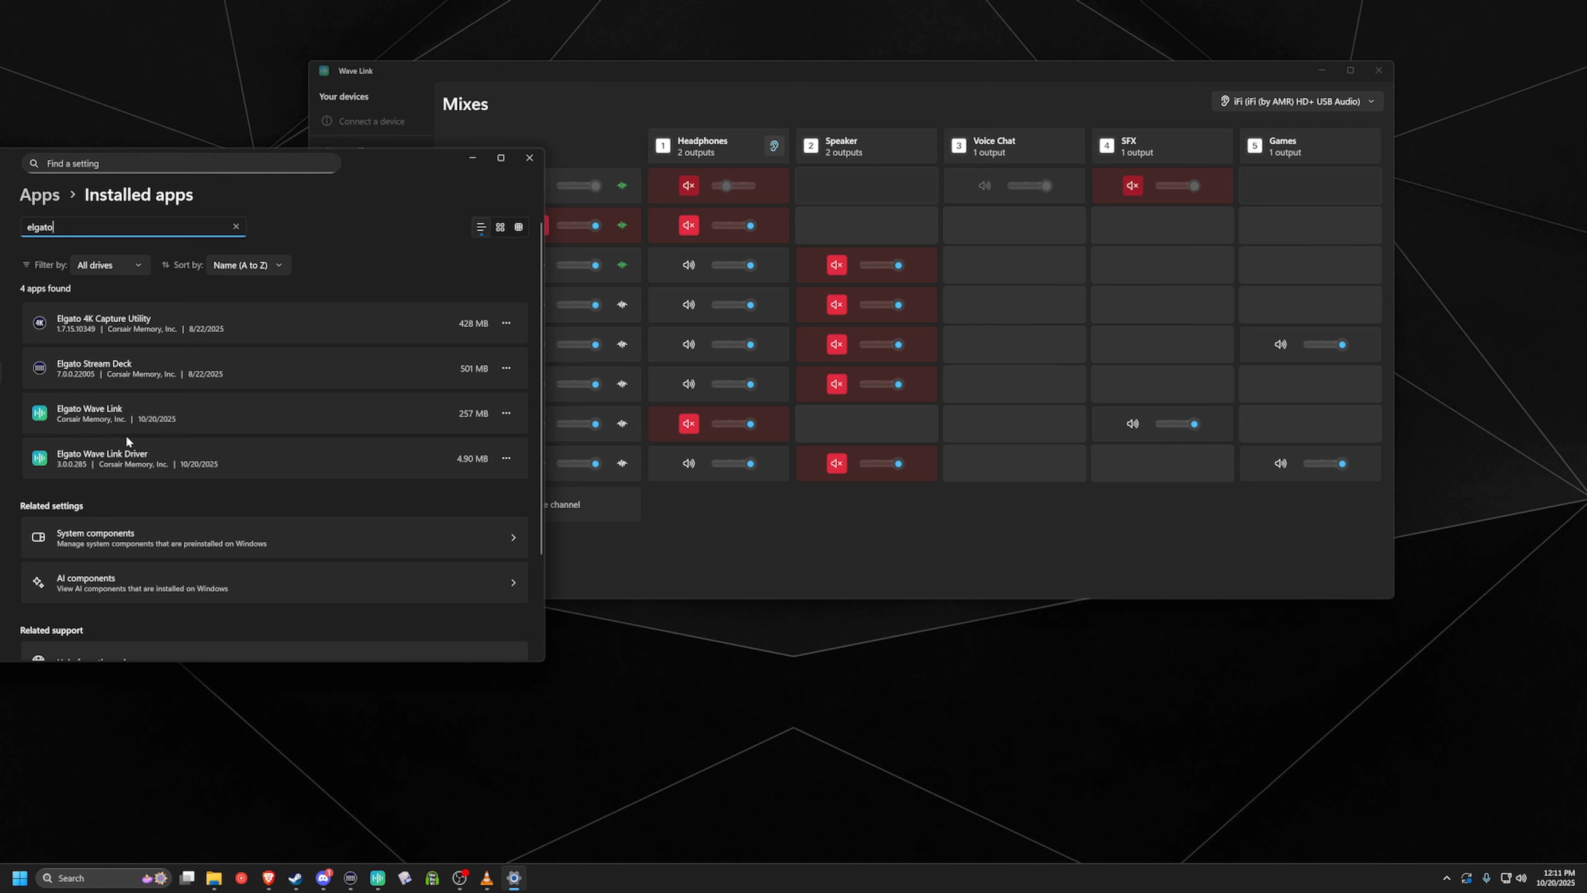
{"action": "left_click", "coordinate": [506, 414]}
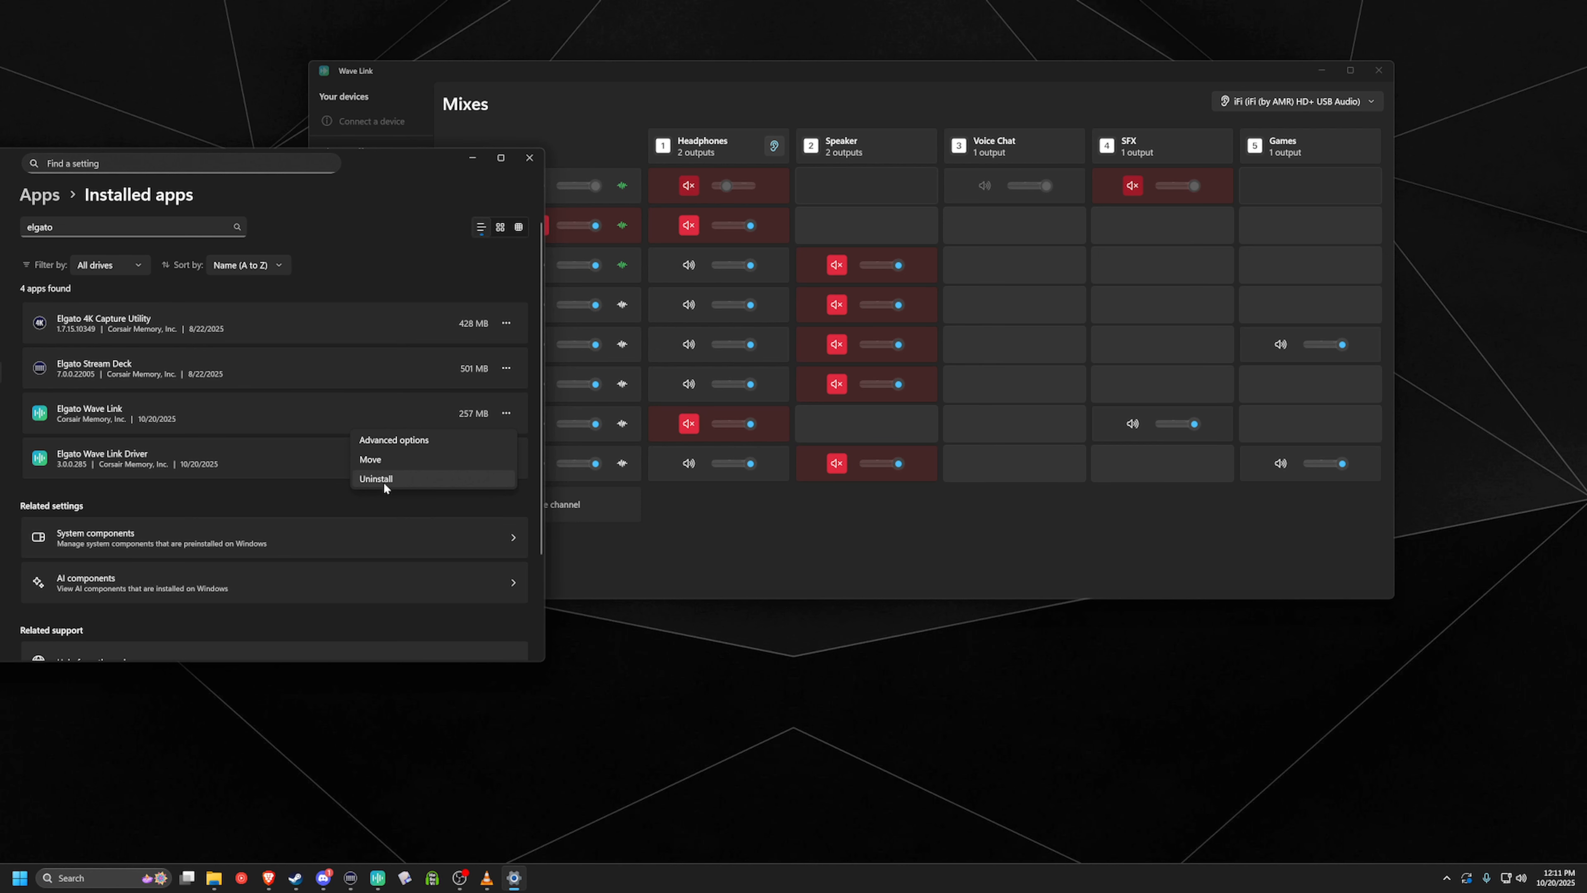
{"action": "left_click", "coordinate": [383, 482]}
{"action": "left_click", "coordinate": [495, 482]}
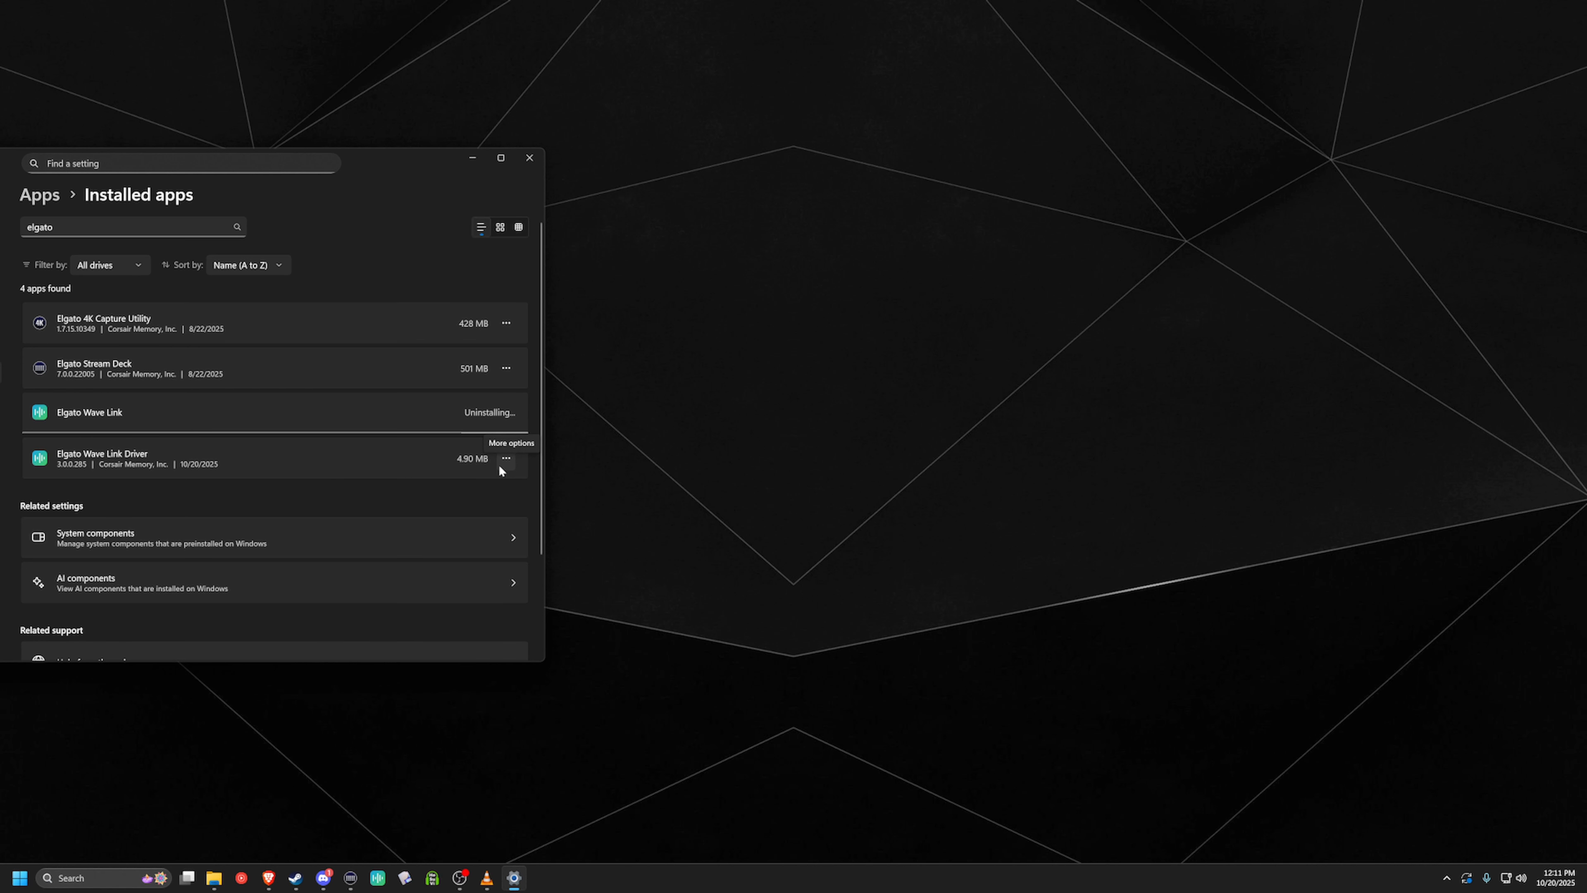
Uninstall the Elgato Wave Link Driver and allow its setup to make changes to the device.
{"action": "left_click", "coordinate": [512, 410]}
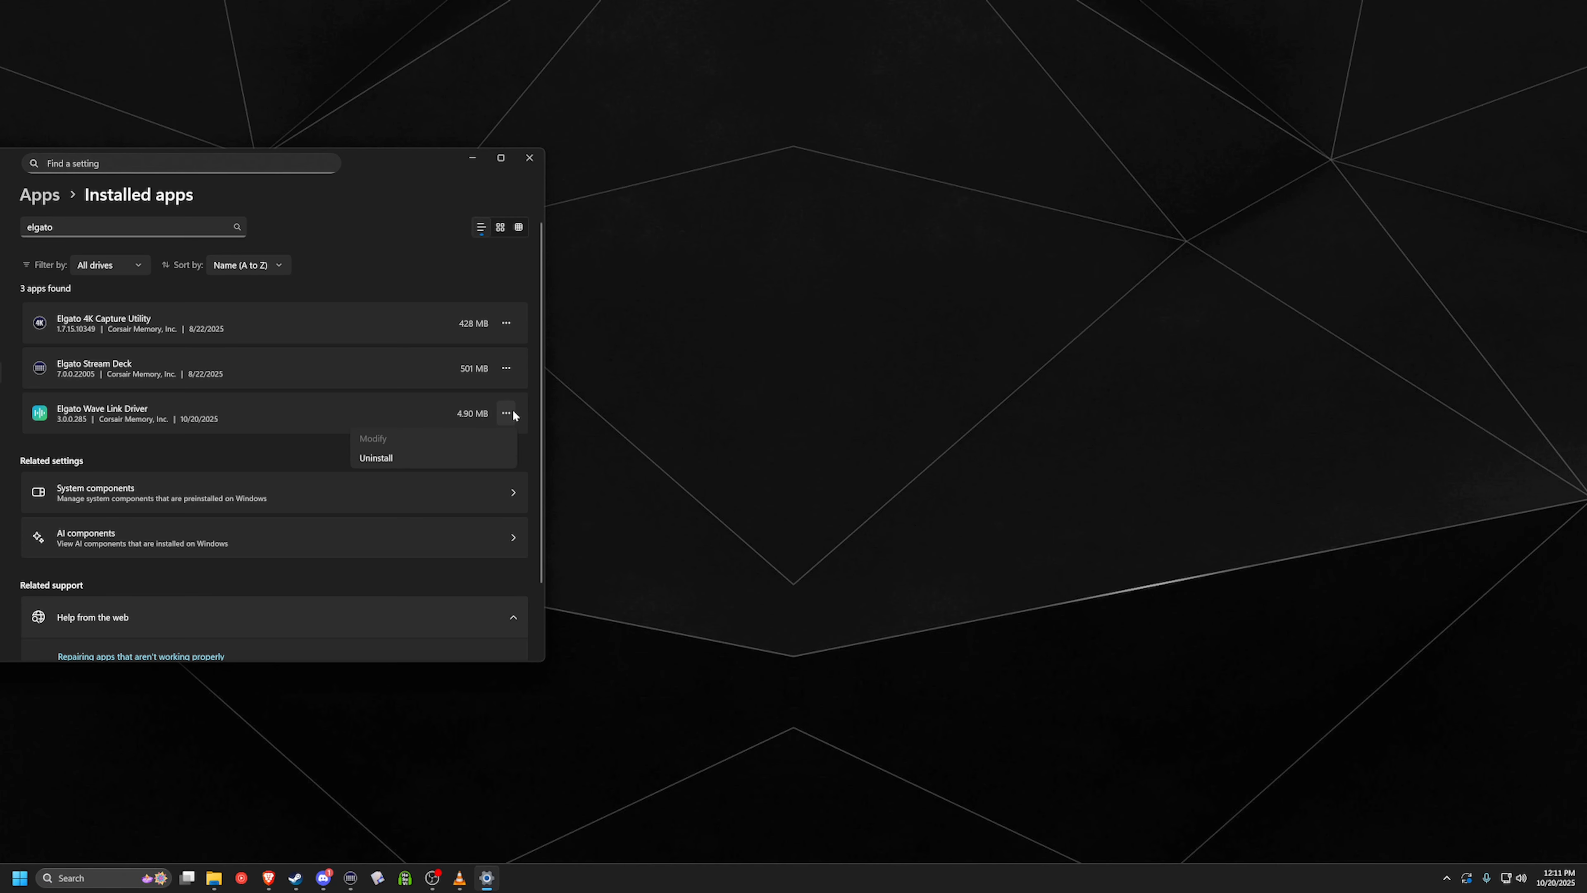
{"action": "left_click", "coordinate": [410, 463]}
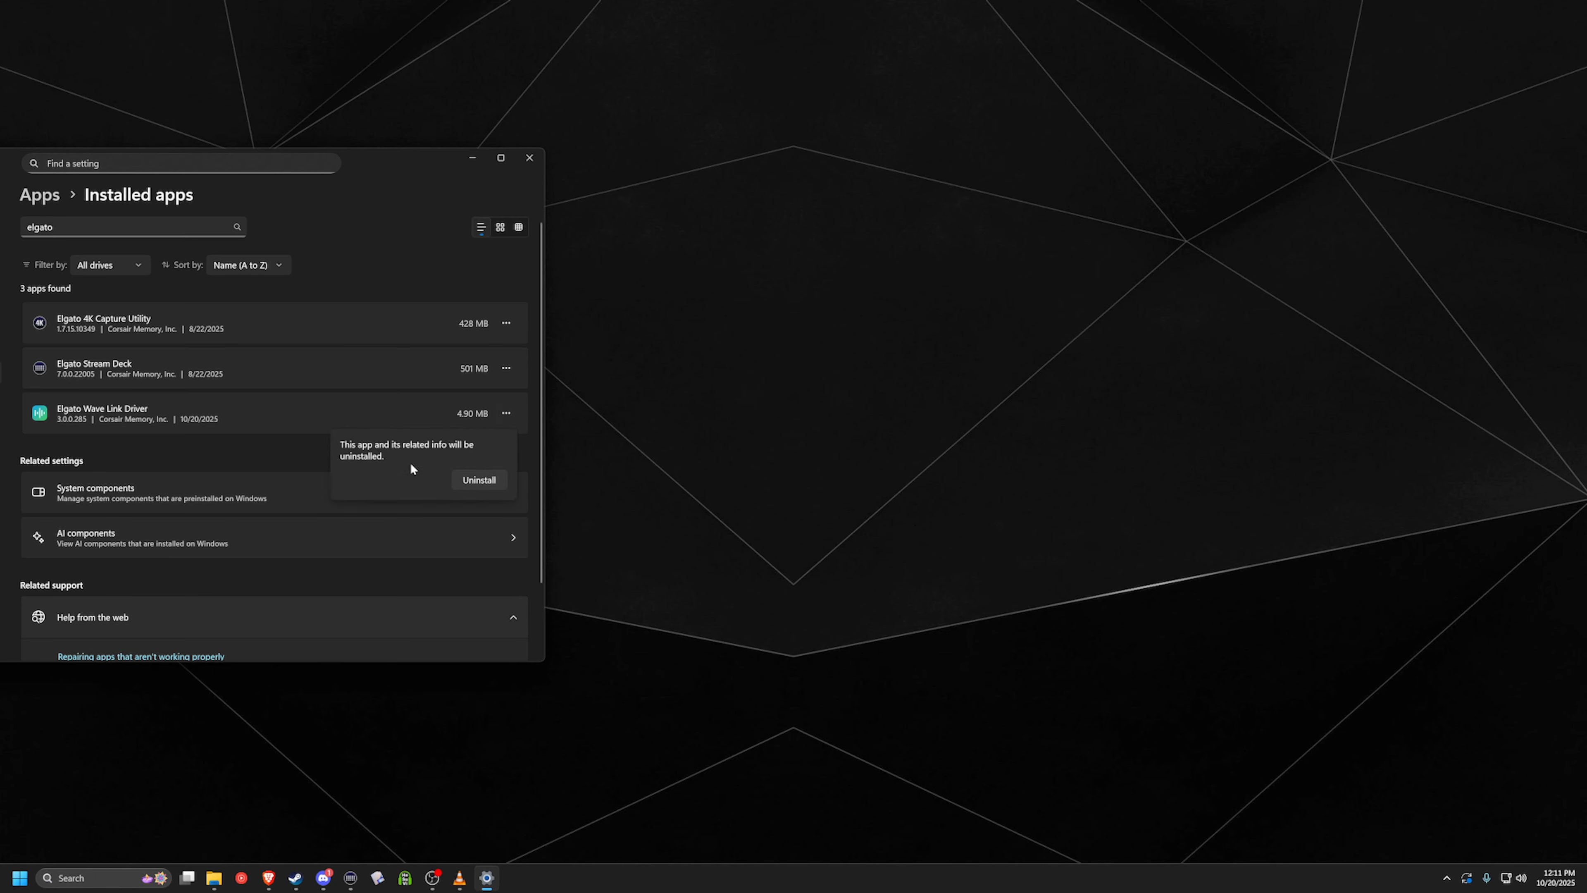
{"action": "left_click", "coordinate": [482, 480]}
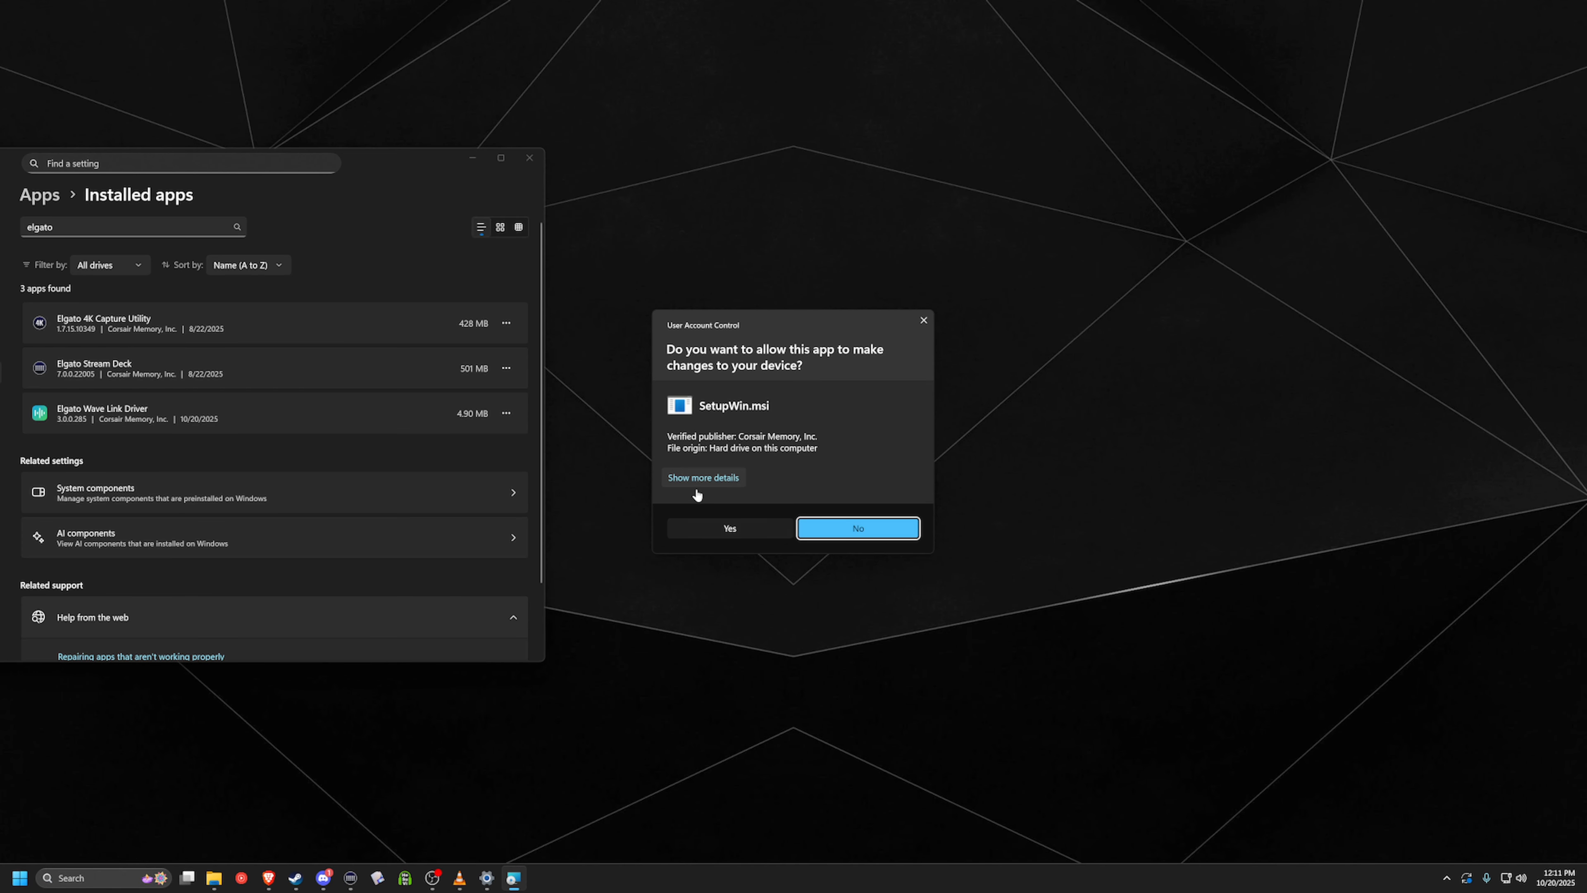
{"action": "left_click", "coordinate": [748, 533]}
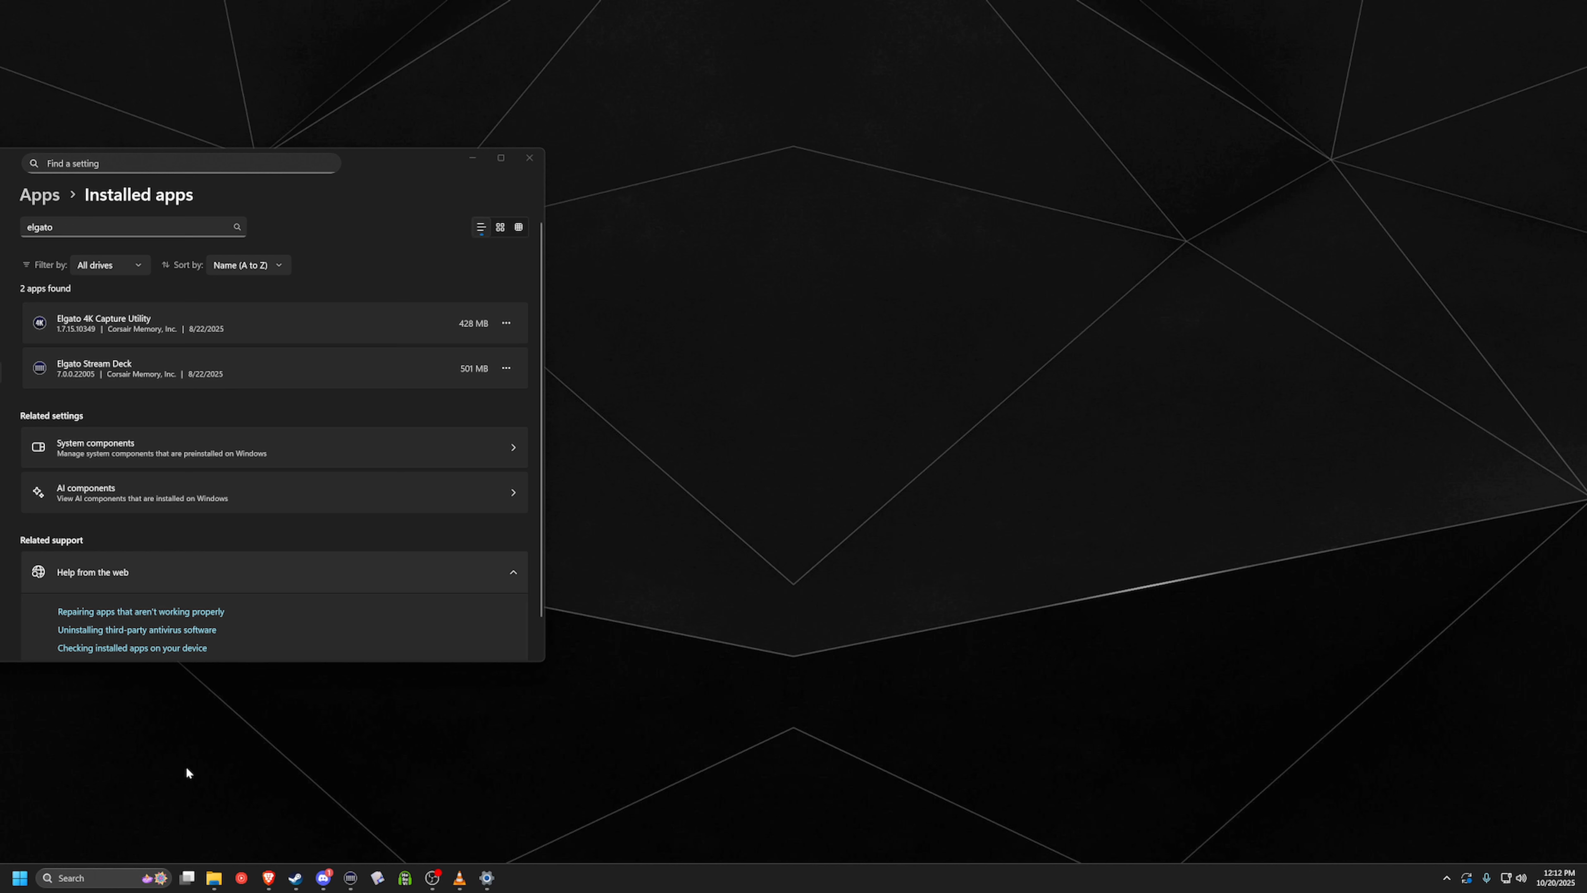
{"action": "mouse_move", "coordinate": [214, 877]}
{"action": "right_click", "coordinate": [29, 868]}
{"action": "mouse_move", "coordinate": [60, 823]}
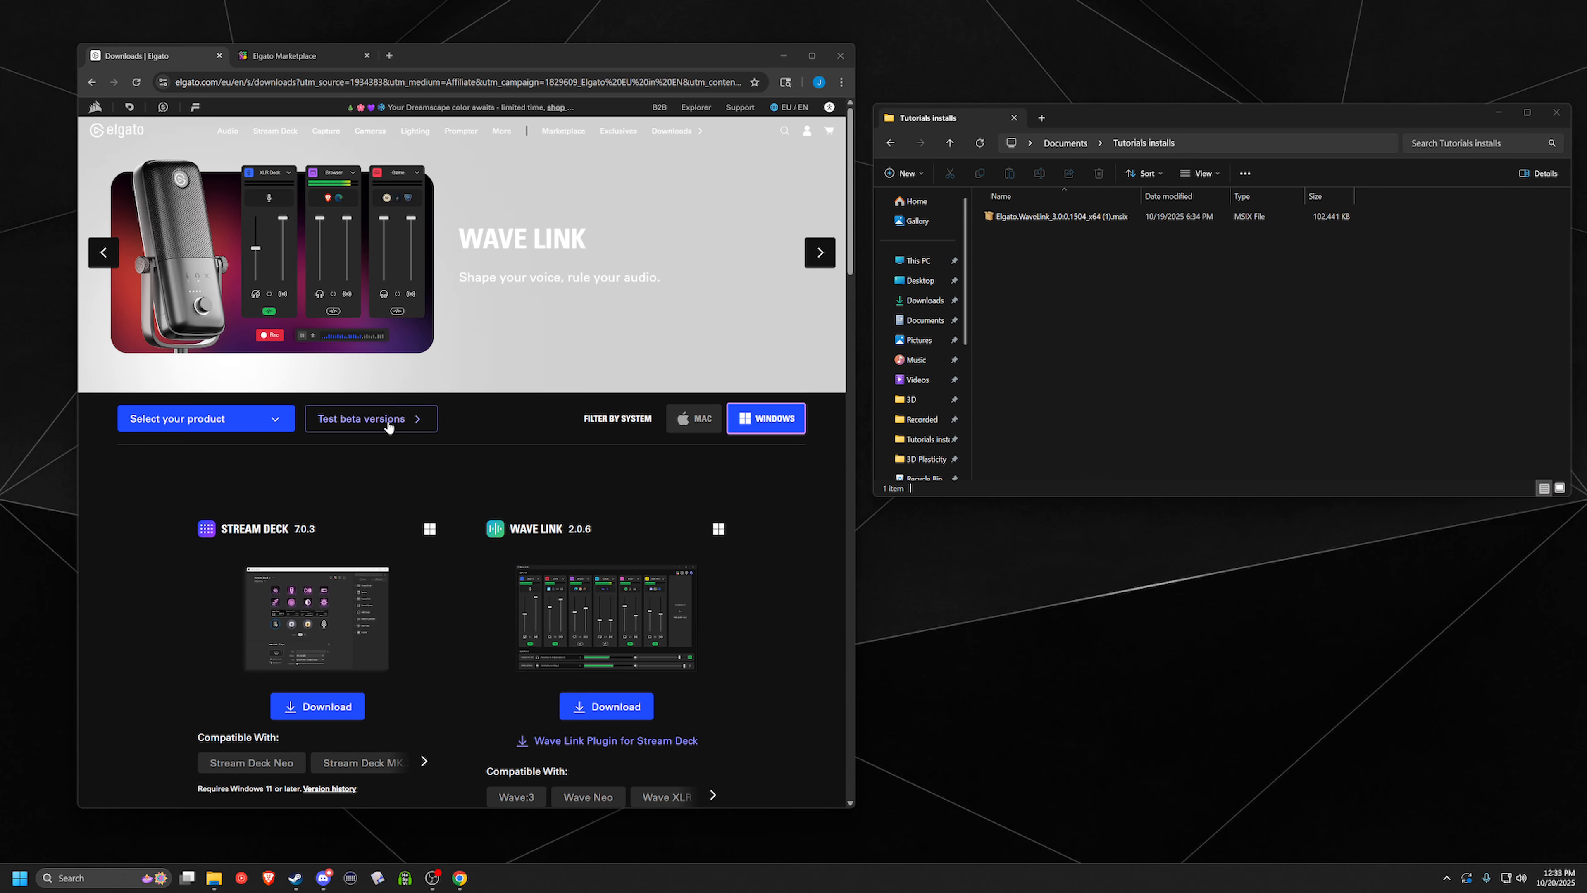
Open Elgato's beta software page and find the Wave Link 3.0 Beta download for Windows.
{"action": "left_click", "coordinate": [375, 419]}
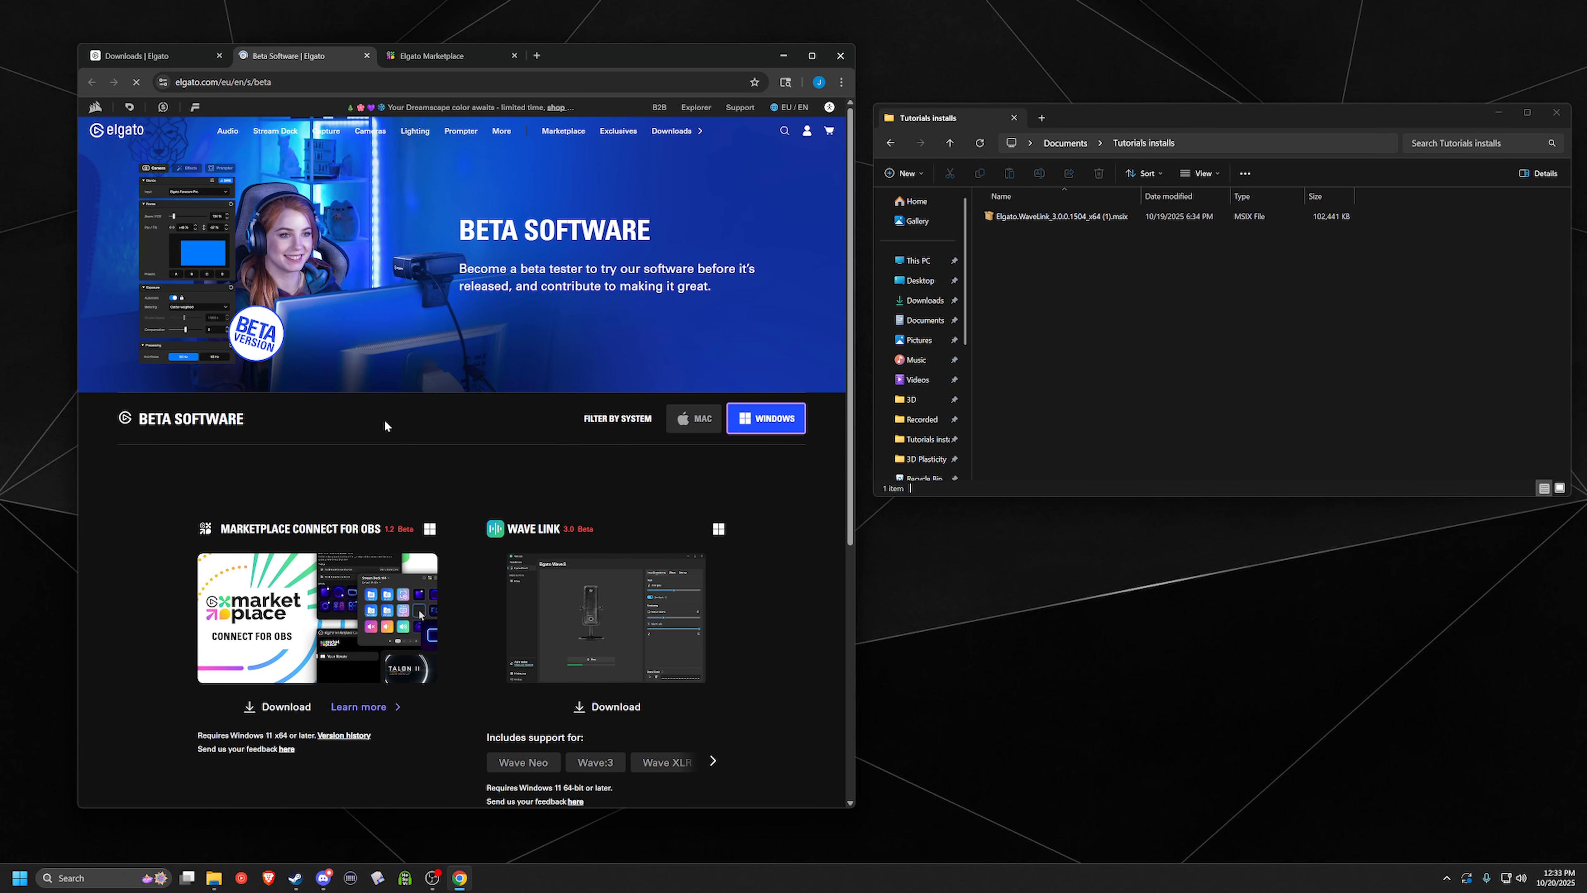
{"action": "scroll", "coordinate": [581, 460], "scroll_direction": "down", "scroll_amount": 3}
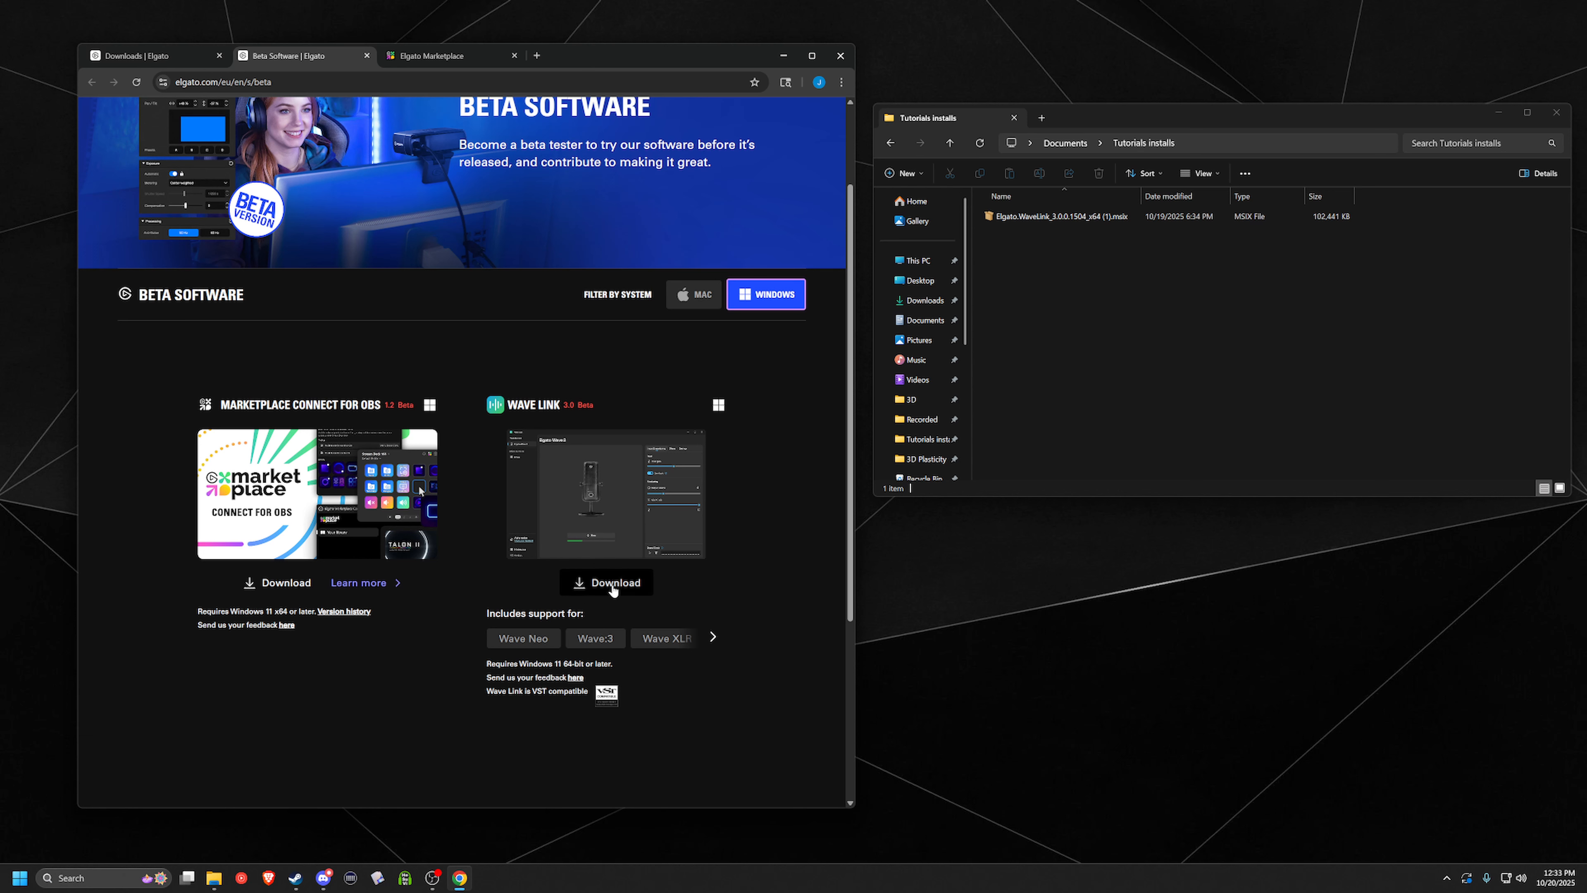
Install Elgato Wave Link from Elgato.WaveLink_3.0.0.1504_x64 (1).msix in the Tutorials installs folder and accept its license agreement.
{"action": "left_click", "coordinate": [1057, 221]}
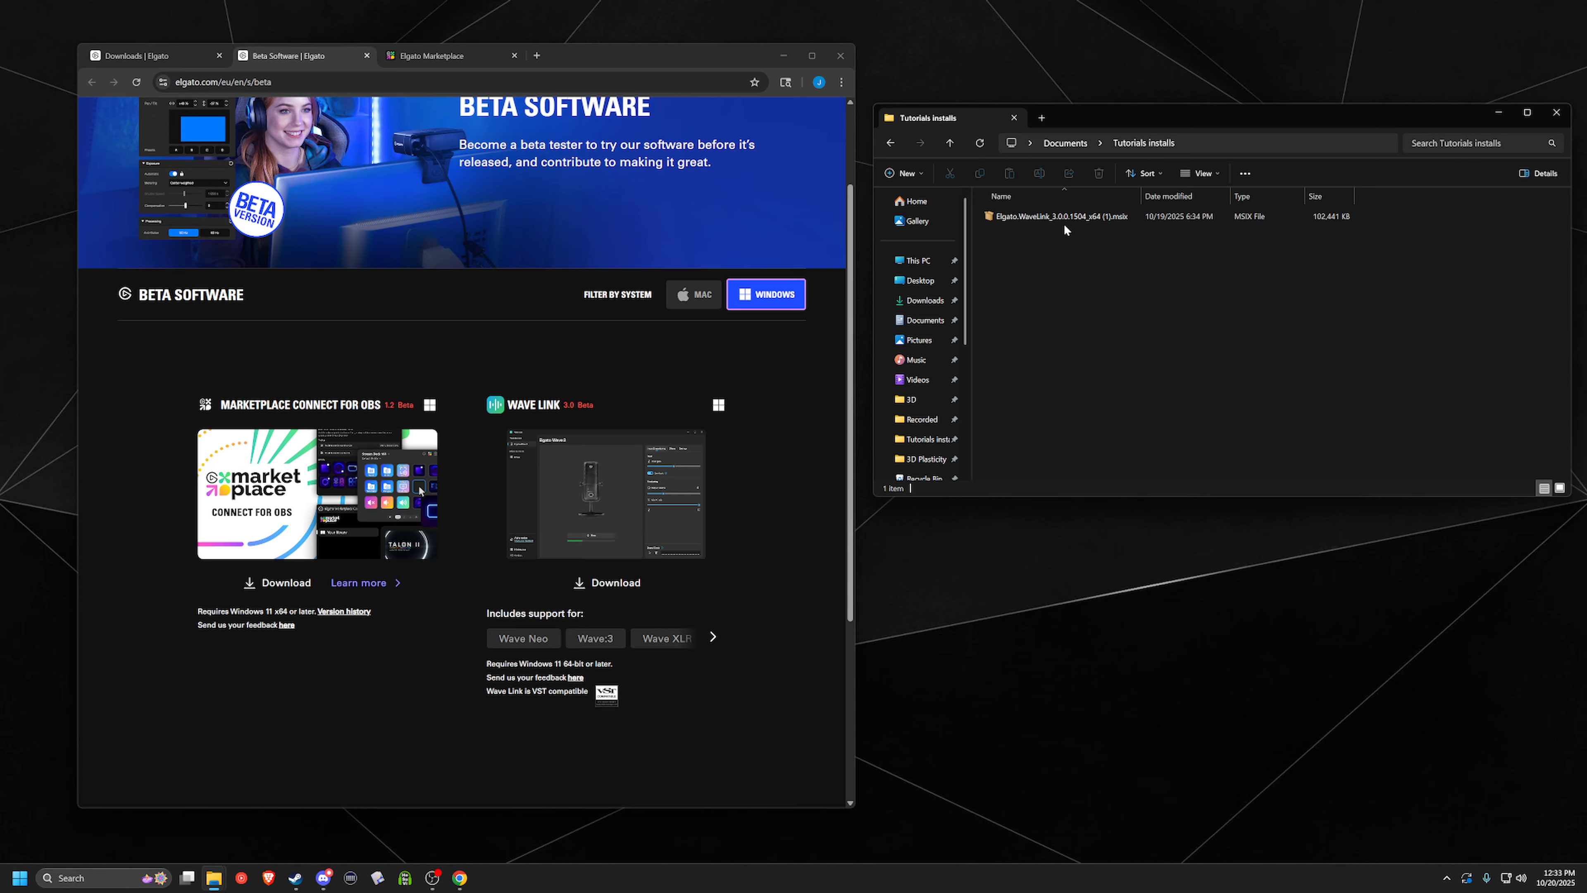
{"action": "double_click", "coordinate": [1058, 217]}
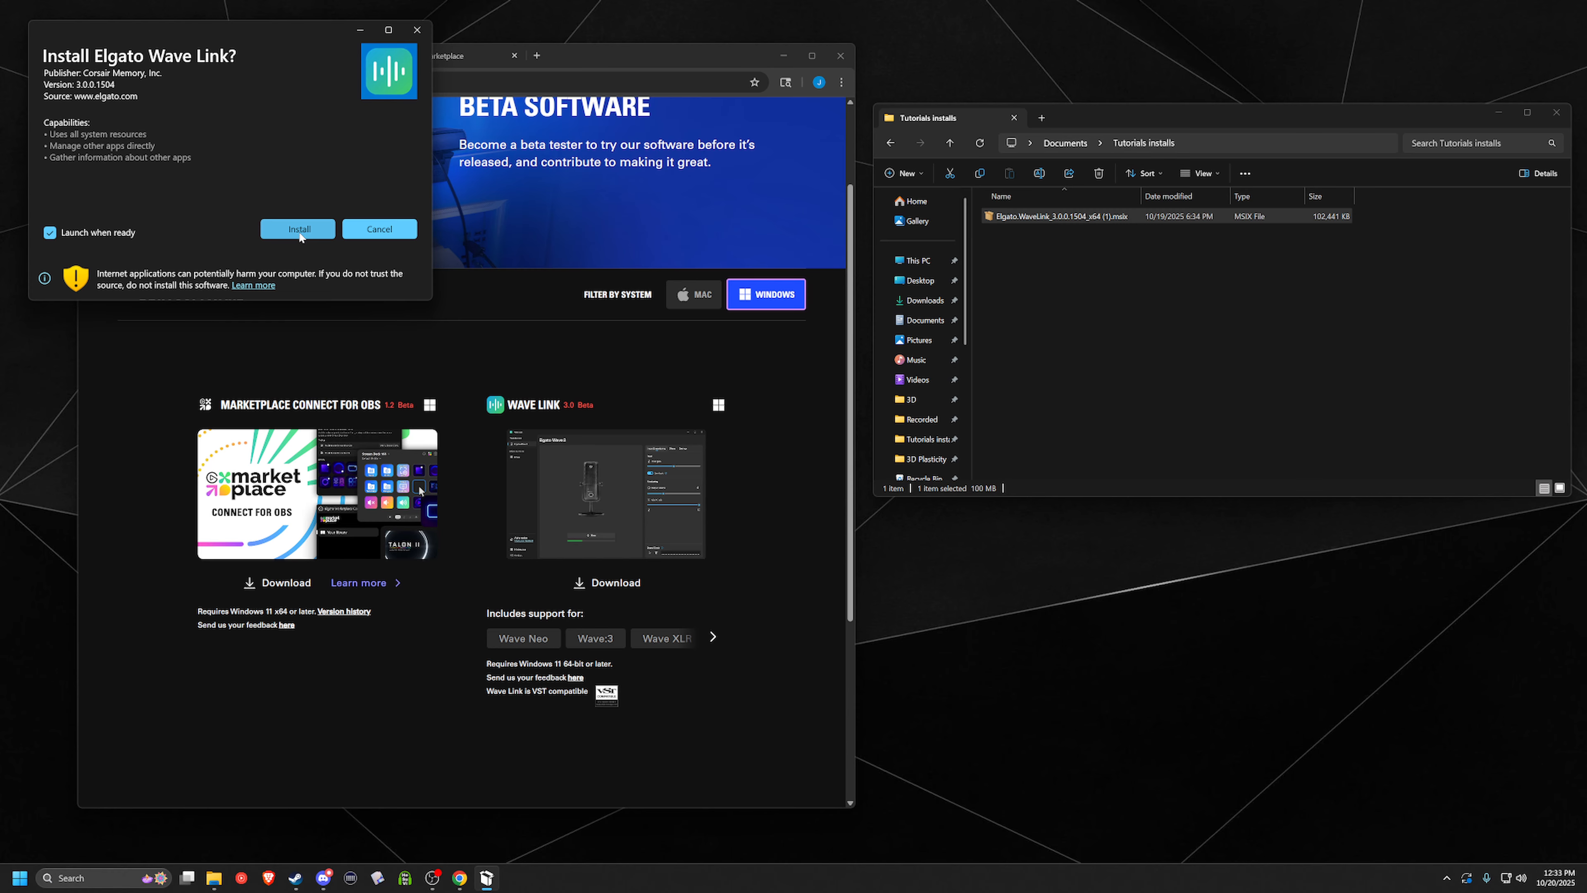
{"action": "left_click", "coordinate": [300, 233]}
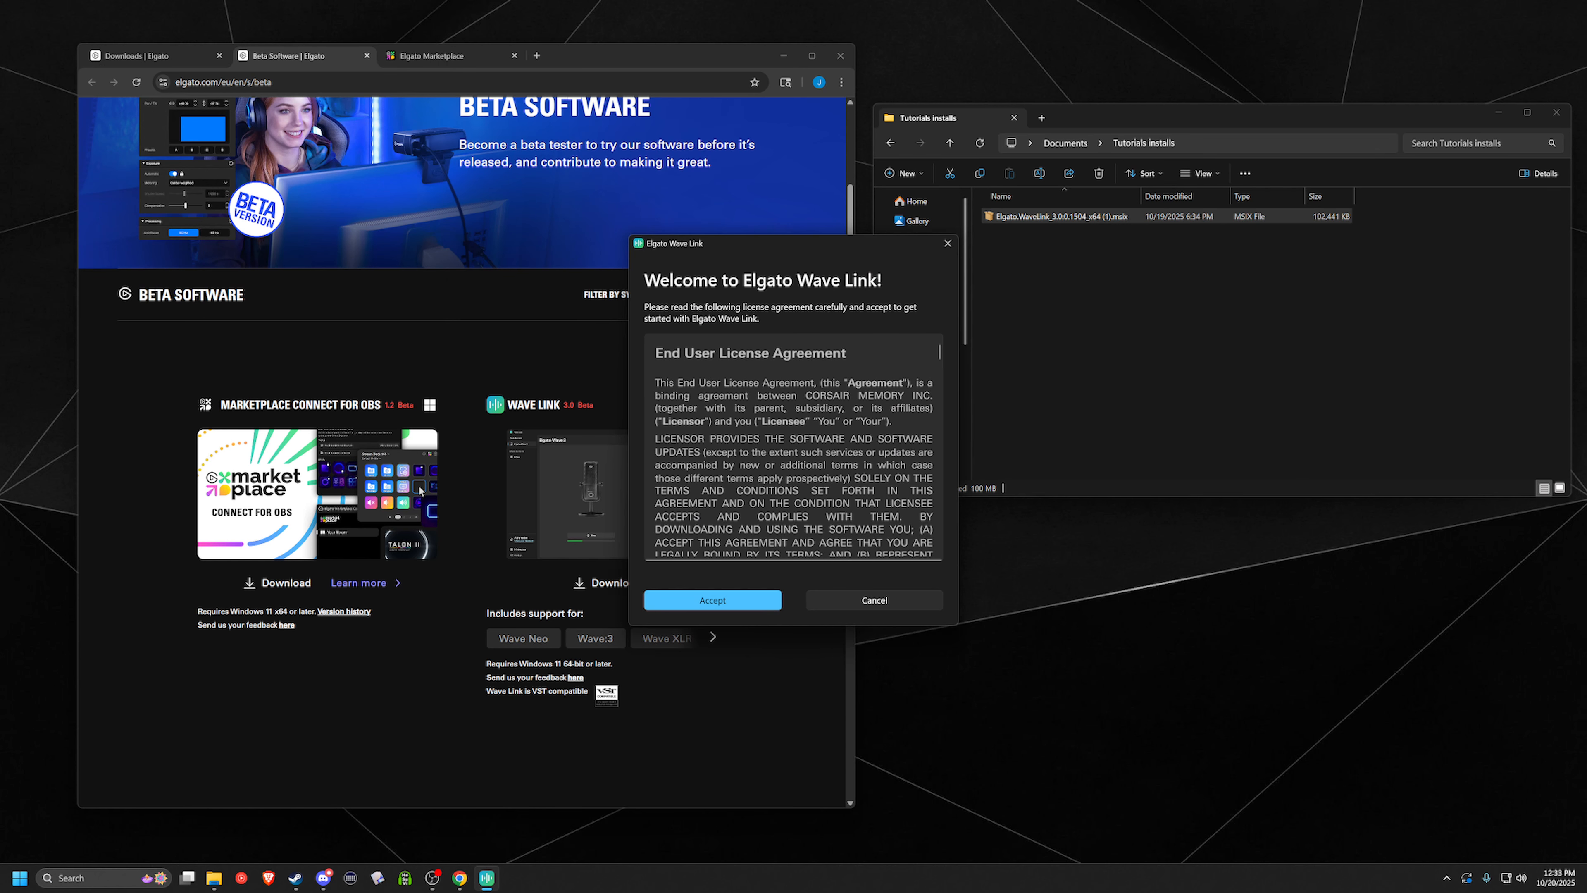
{"action": "left_click", "coordinate": [703, 602]}
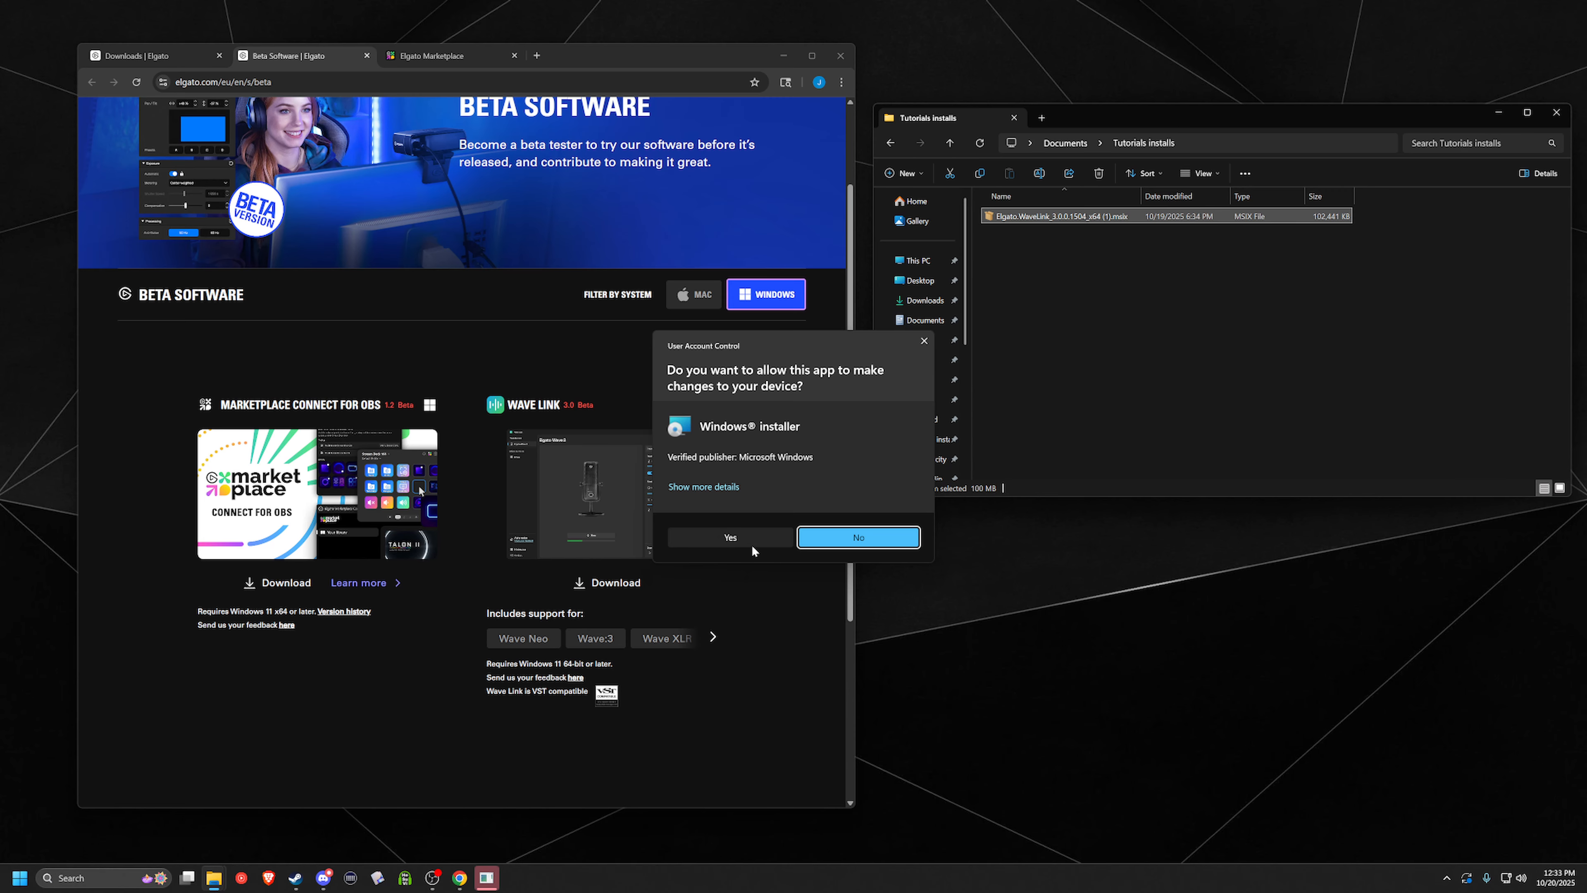
Install the Elgato Wave Link Driver in the default folder, accepting its license terms, and allow Wave Link to access the microphone.
{"action": "left_click", "coordinate": [751, 540]}
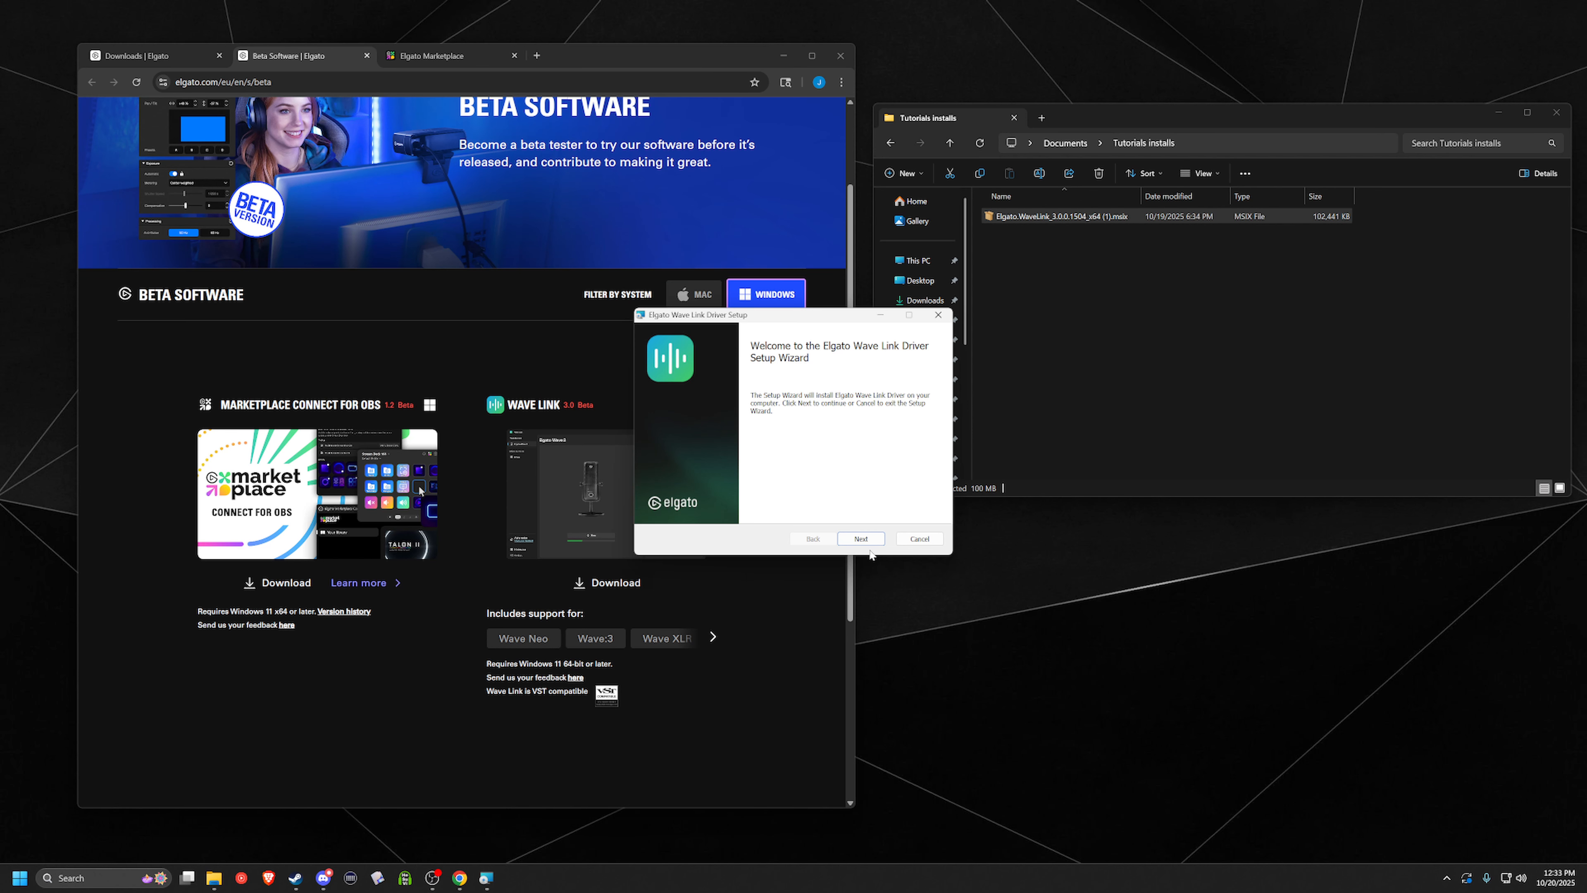
{"action": "left_click", "coordinate": [862, 540]}
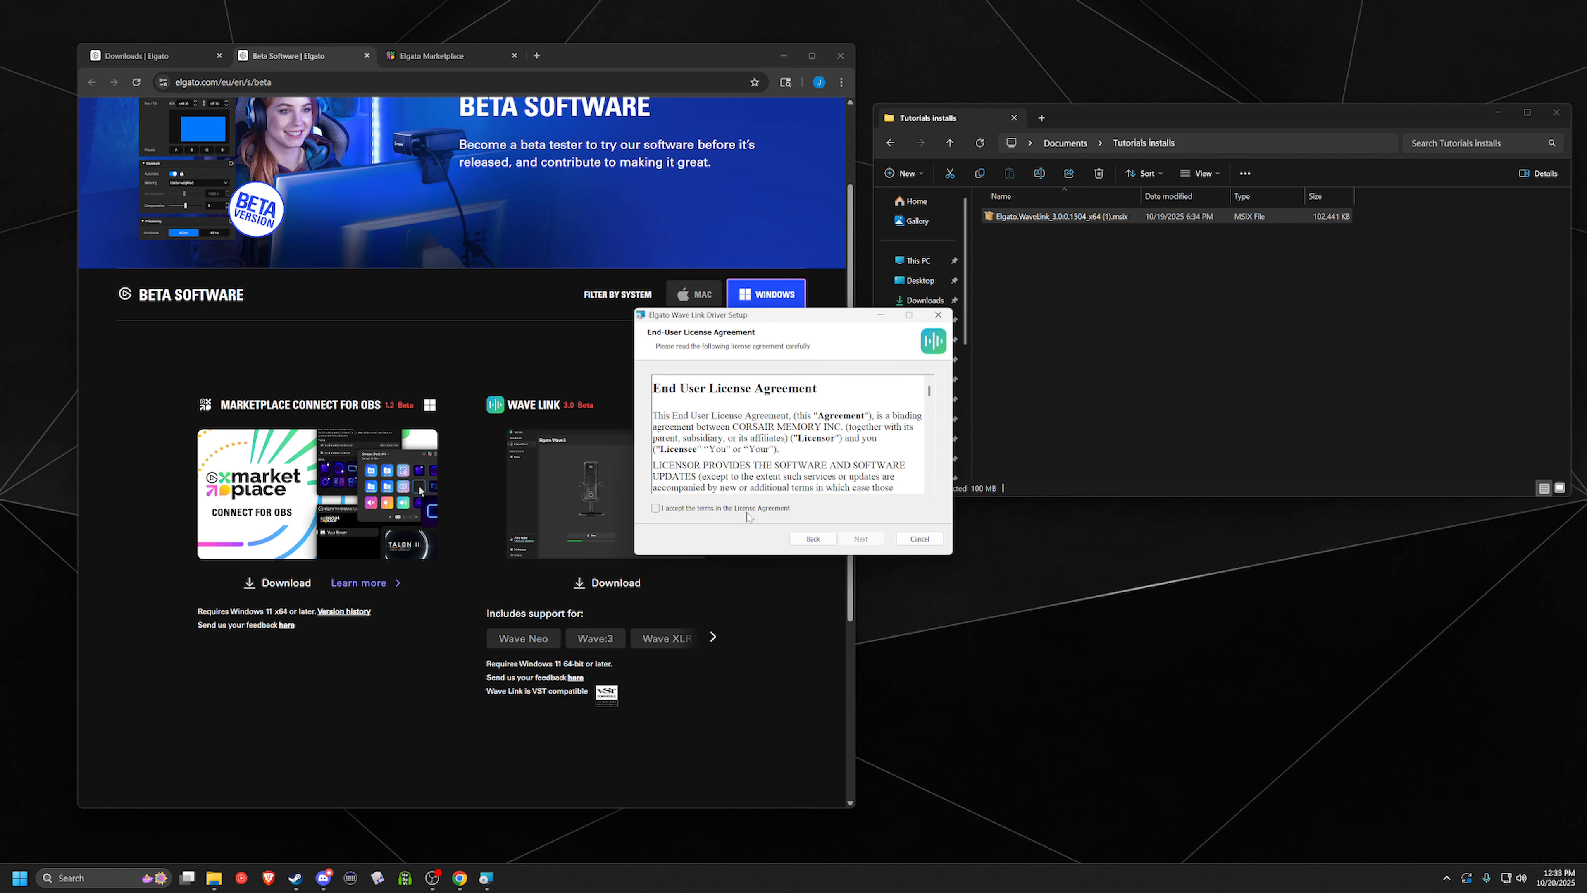
{"action": "left_click", "coordinate": [655, 508]}
{"action": "left_click", "coordinate": [869, 536]}
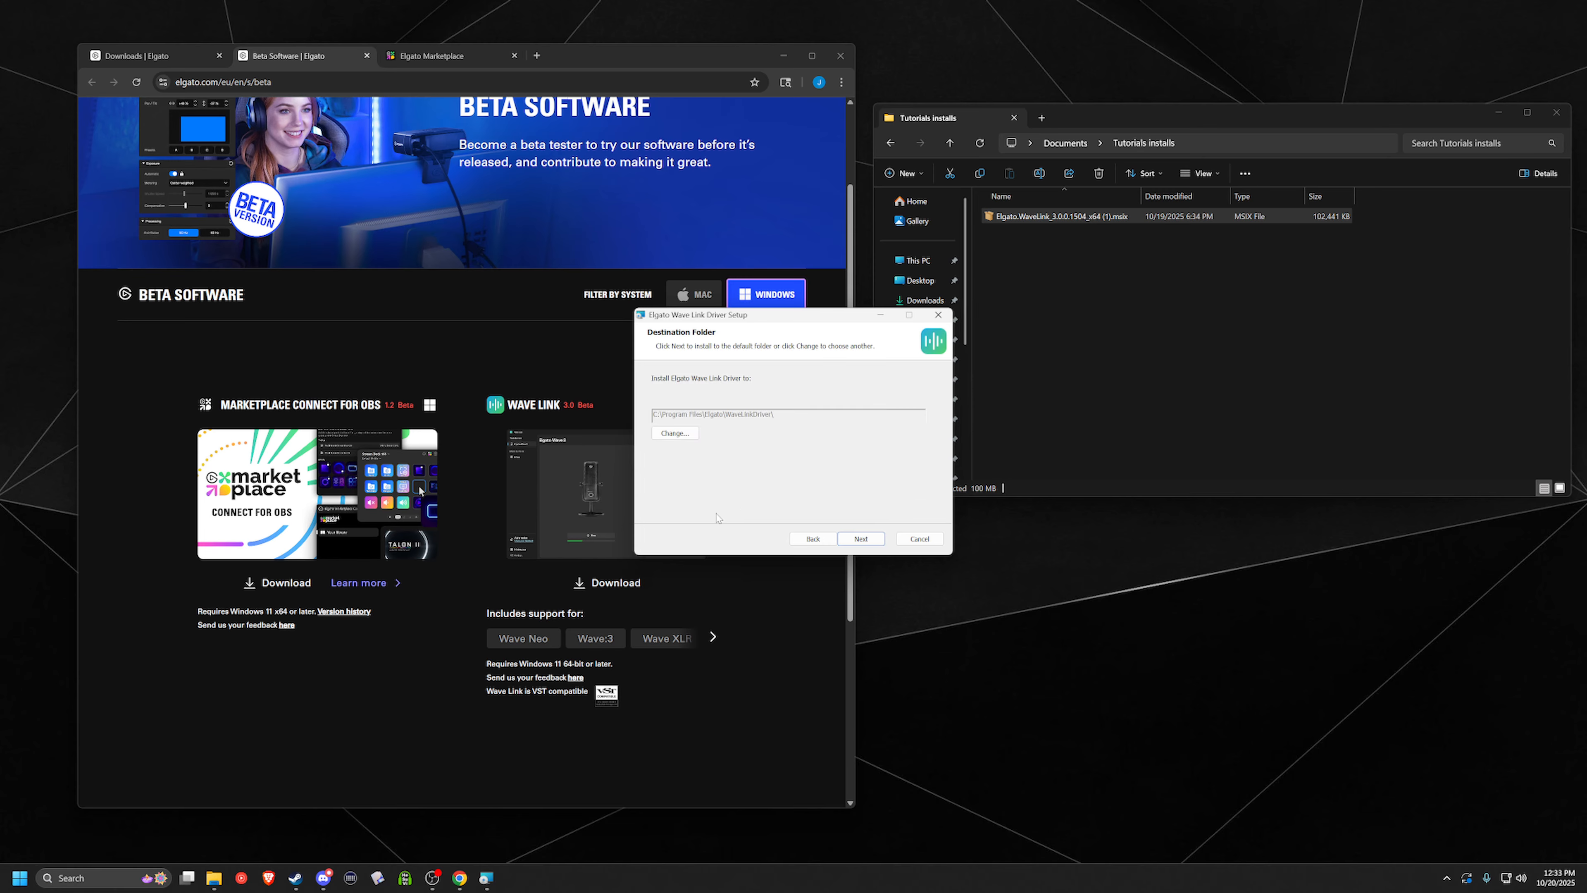
{"action": "left_click", "coordinate": [866, 542]}
{"action": "left_click", "coordinate": [865, 541]}
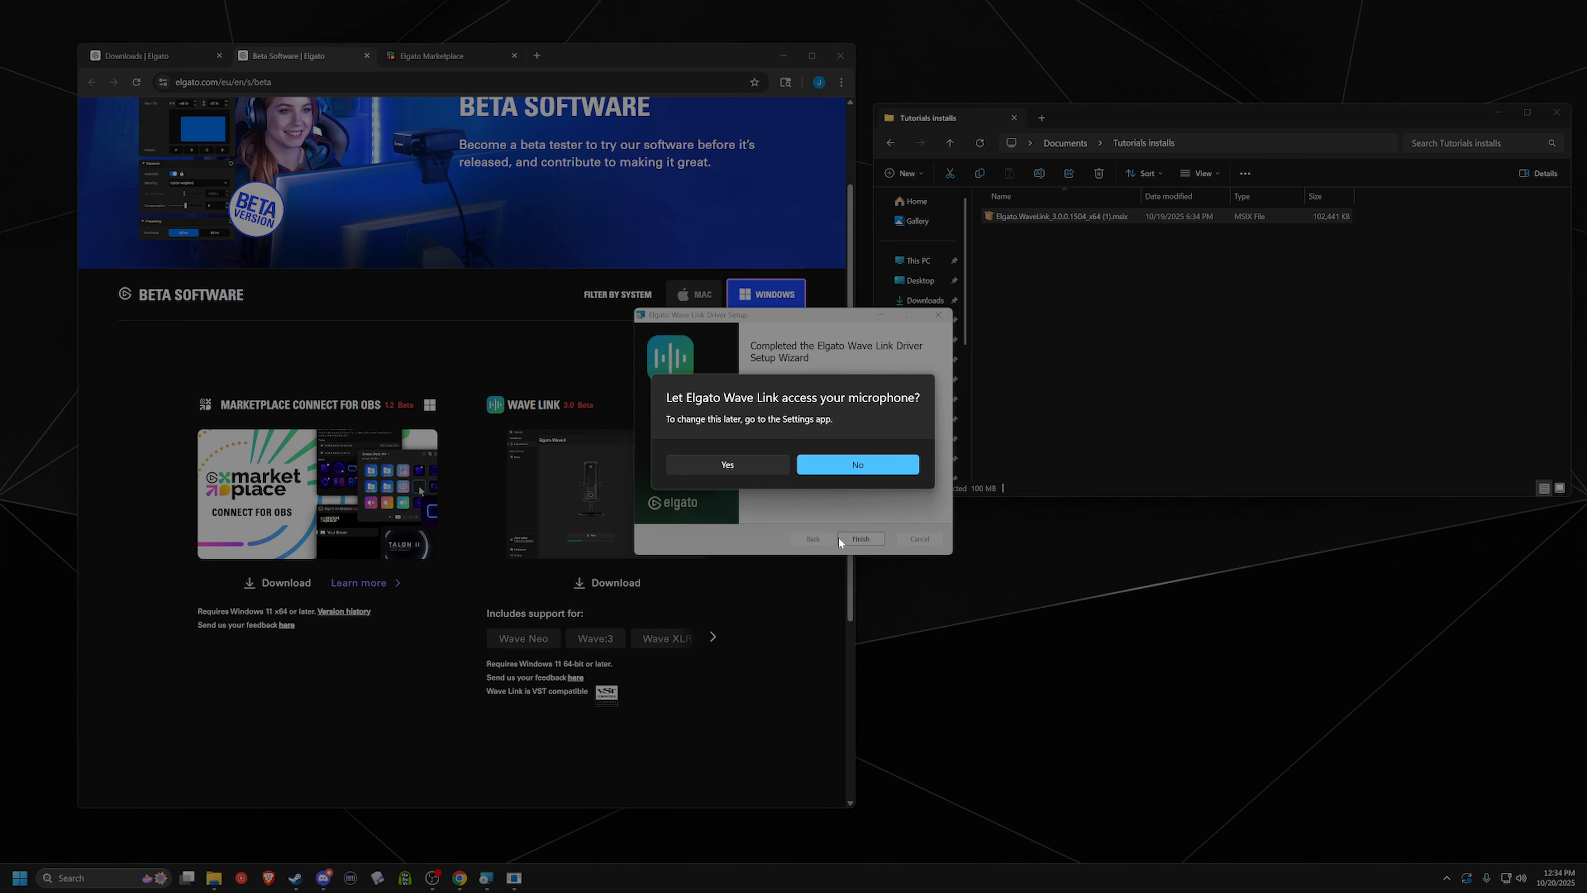
{"action": "left_click", "coordinate": [717, 464]}
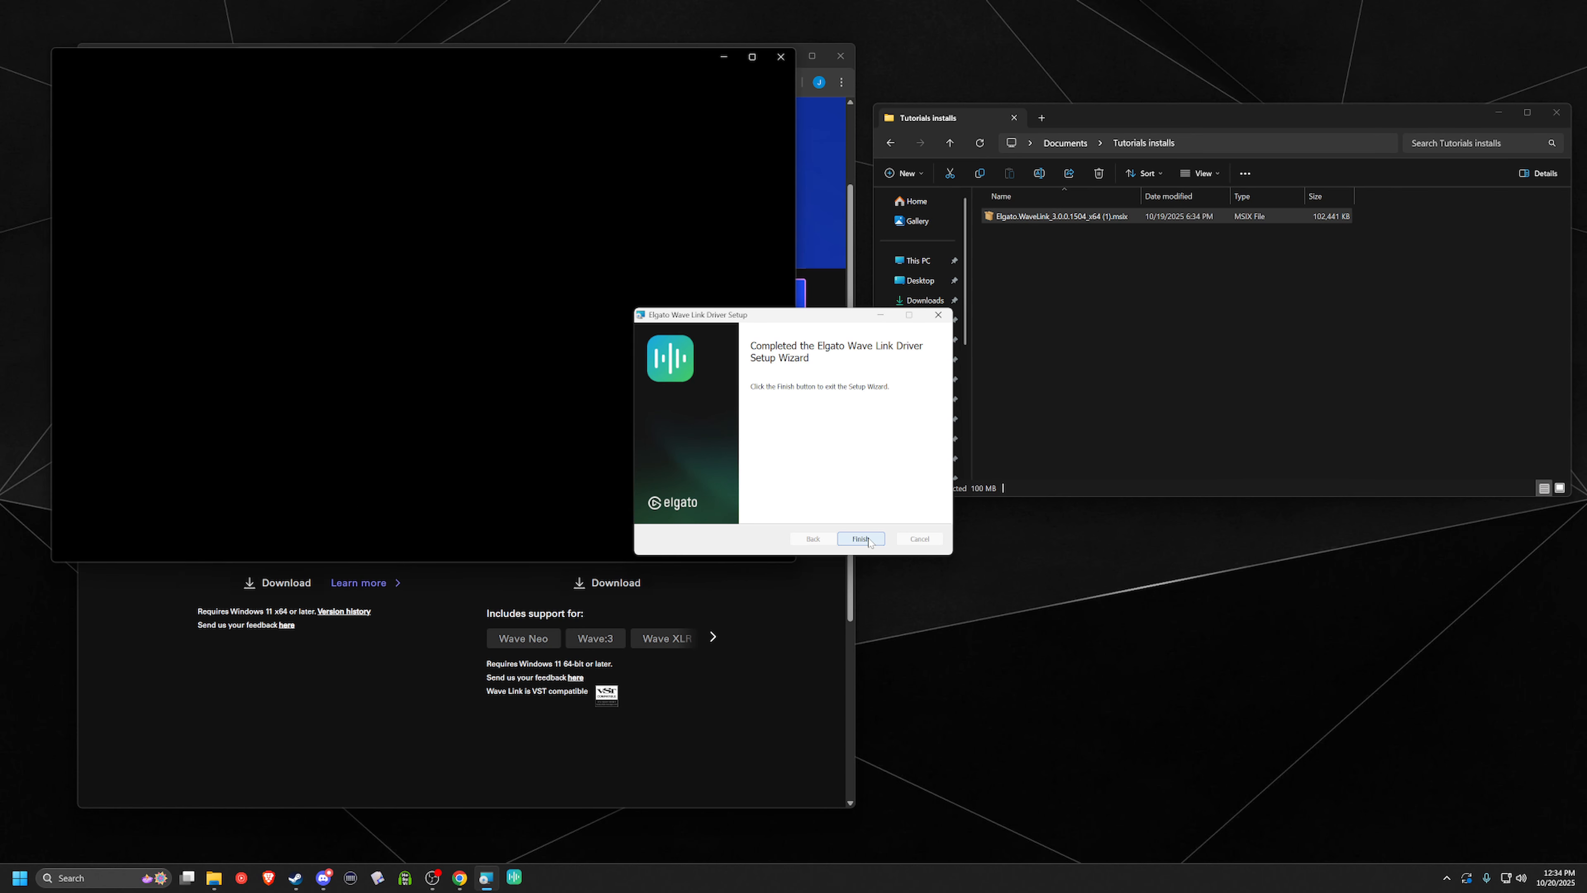
{"action": "left_click", "coordinate": [868, 537]}
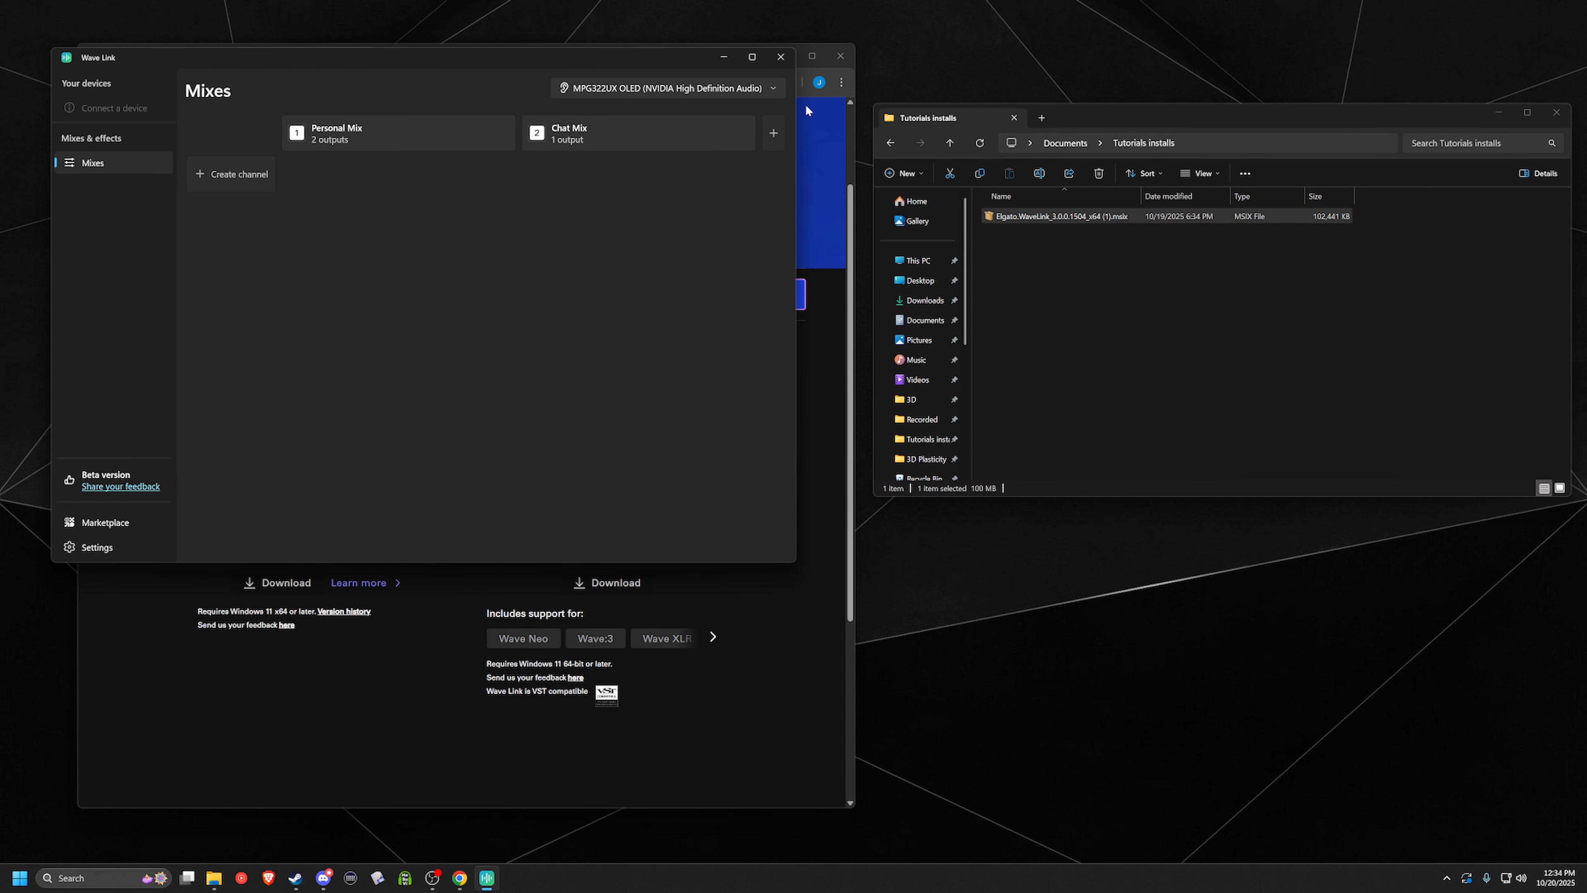
Set the output device for the mixes to iFi (iFi (by AMR) HD+ USB Audio).
{"action": "left_click", "coordinate": [758, 92]}
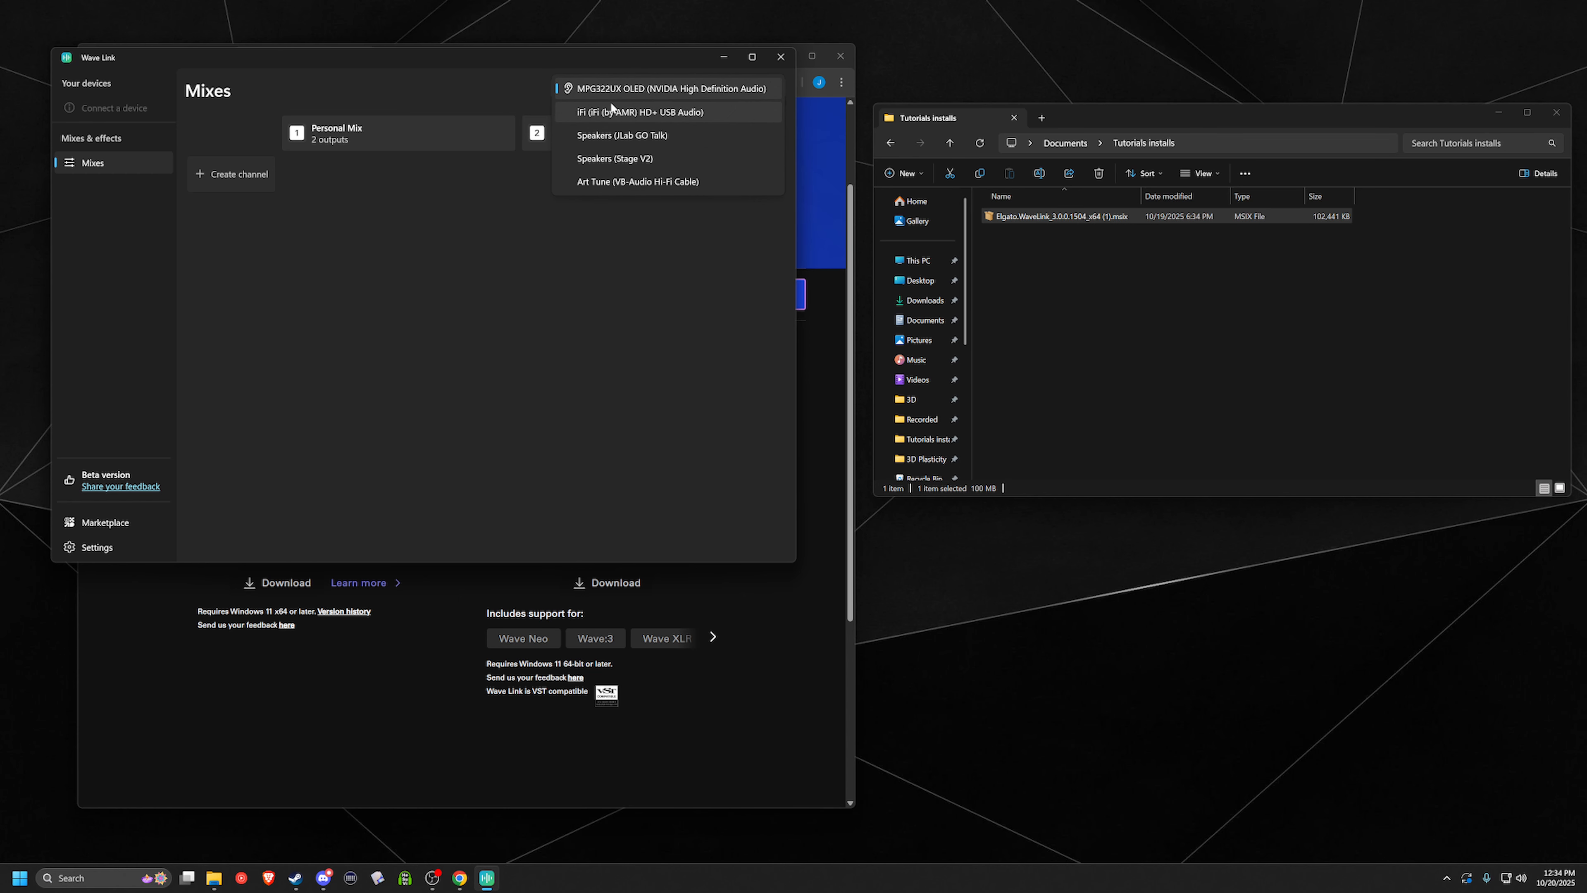
{"action": "left_click", "coordinate": [607, 113]}
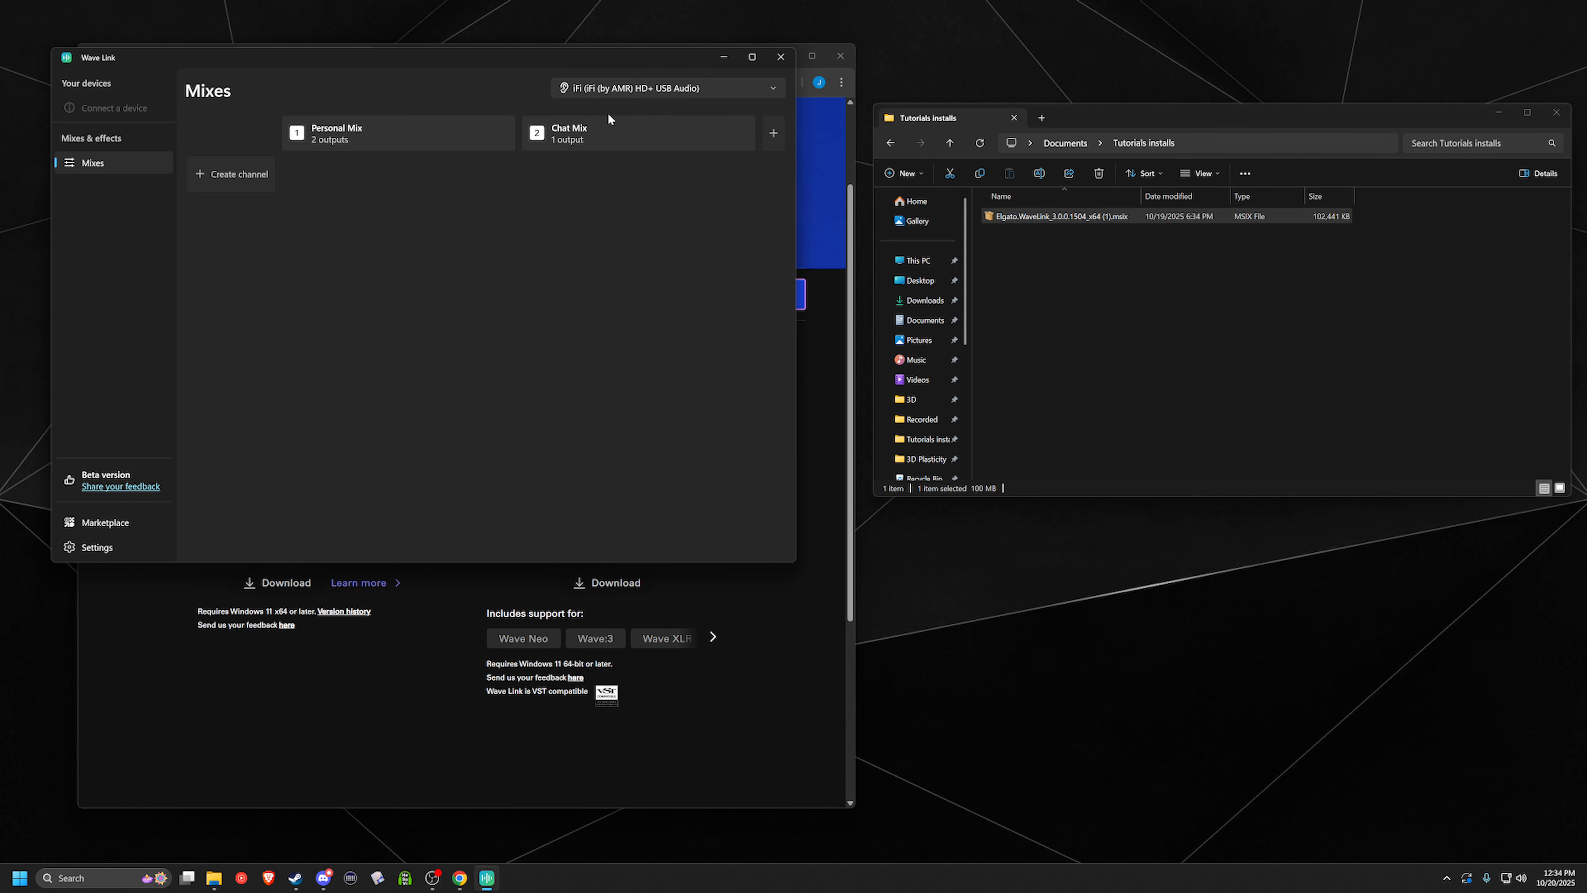
Close Wave Link and bring up the Windows shut-down and sign-out choices.
{"action": "left_click", "coordinate": [778, 64]}
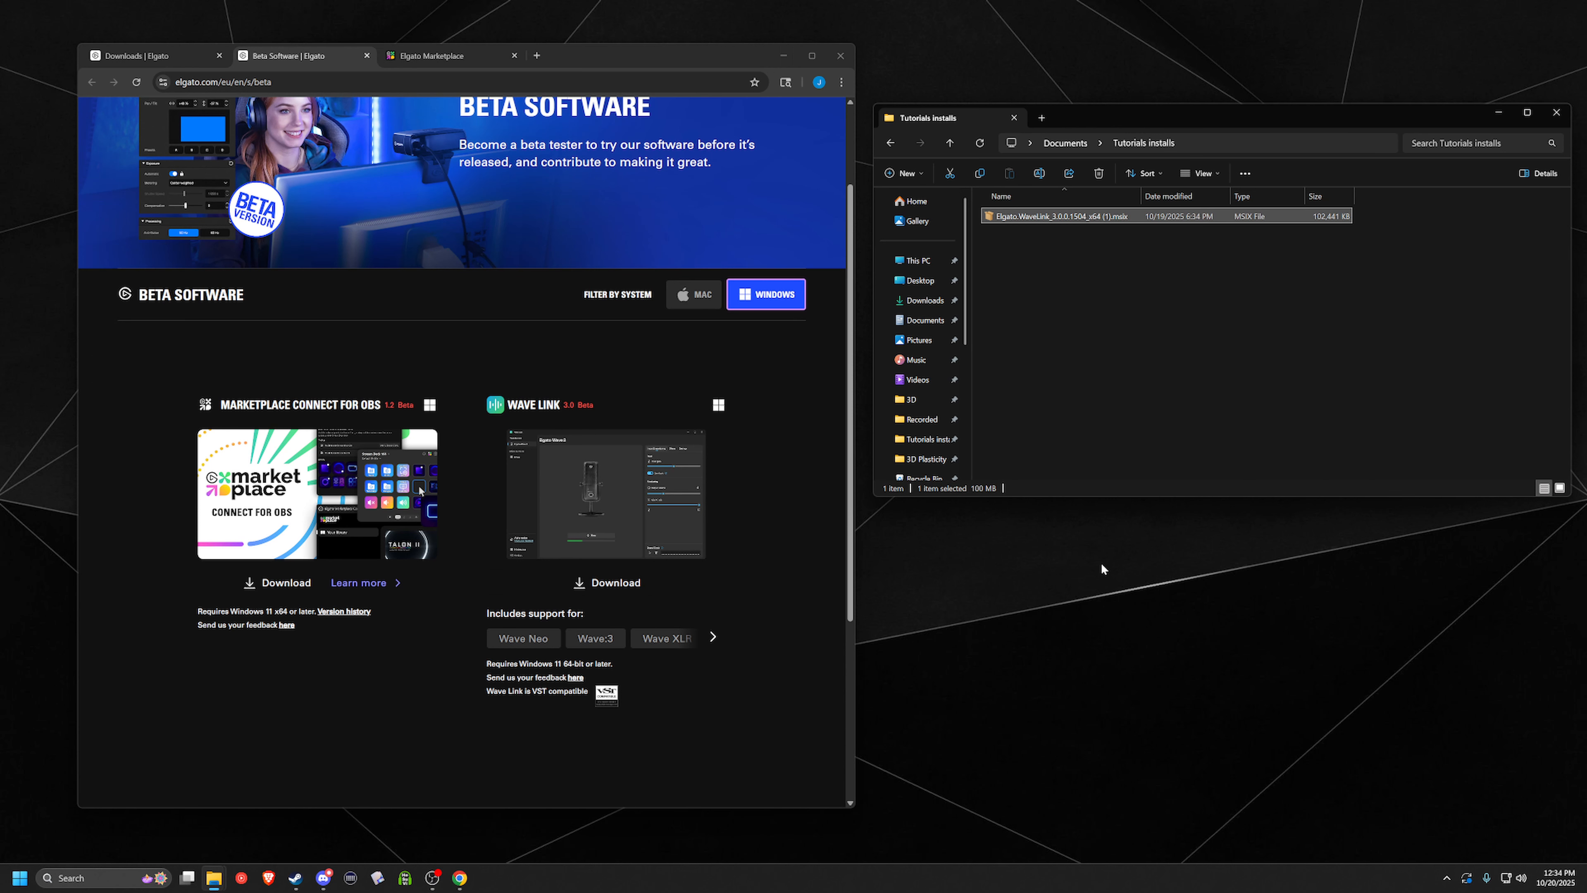
{"action": "right_click", "coordinate": [19, 878]}
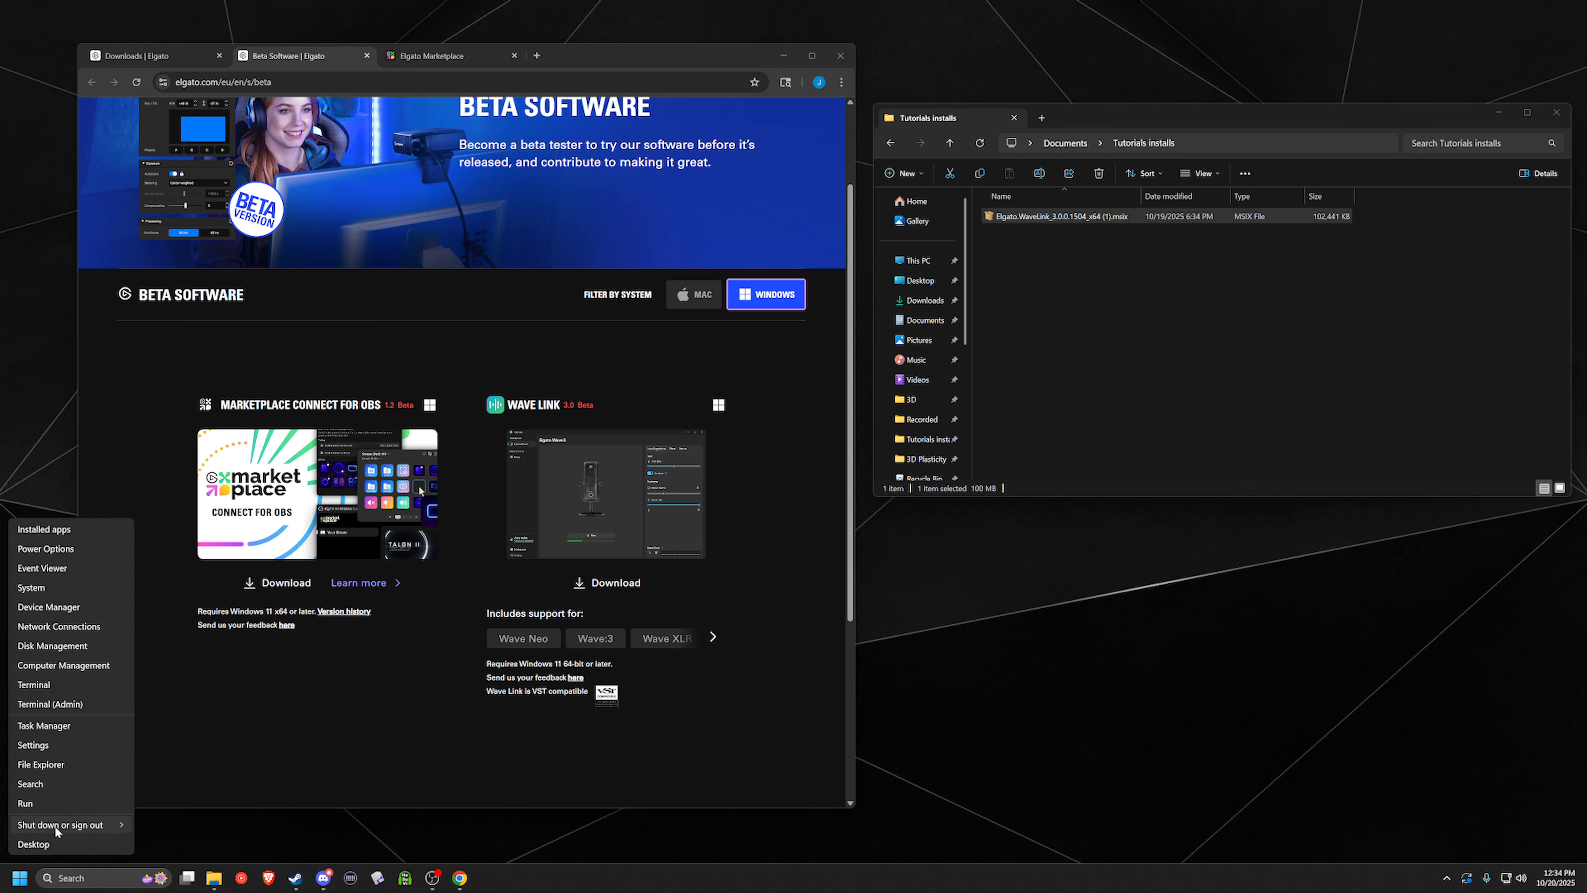
{"action": "mouse_move", "coordinate": [119, 825]}
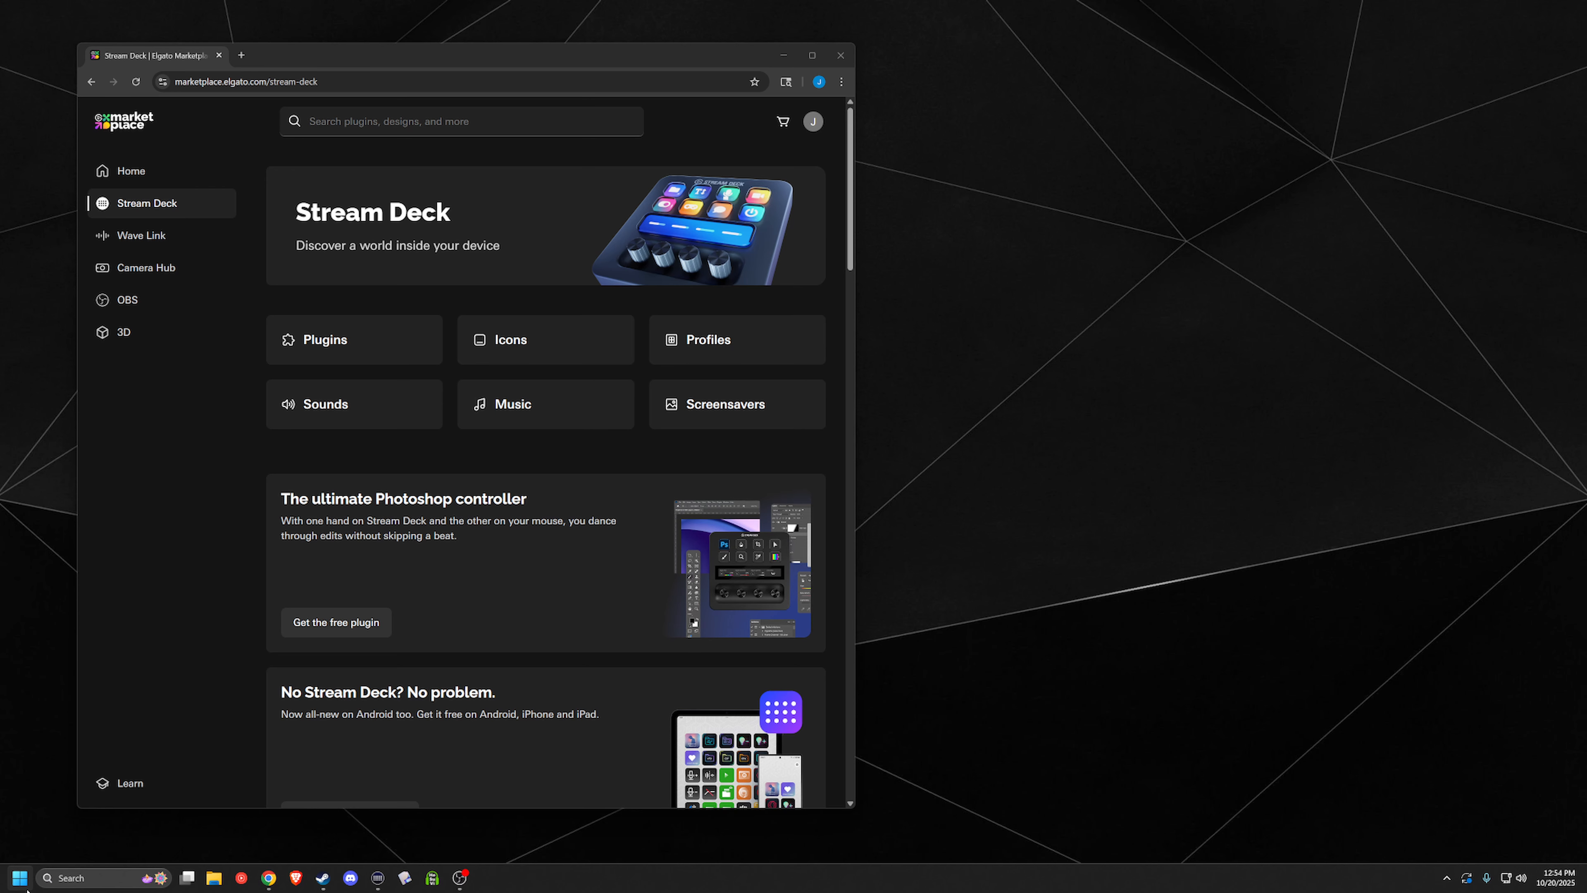
Pin Elgato Wave Link to the taskbar and place it directly after the Stream Deck icon.
{"action": "left_click", "coordinate": [20, 877]}
{"action": "right_click", "coordinate": [229, 620]}
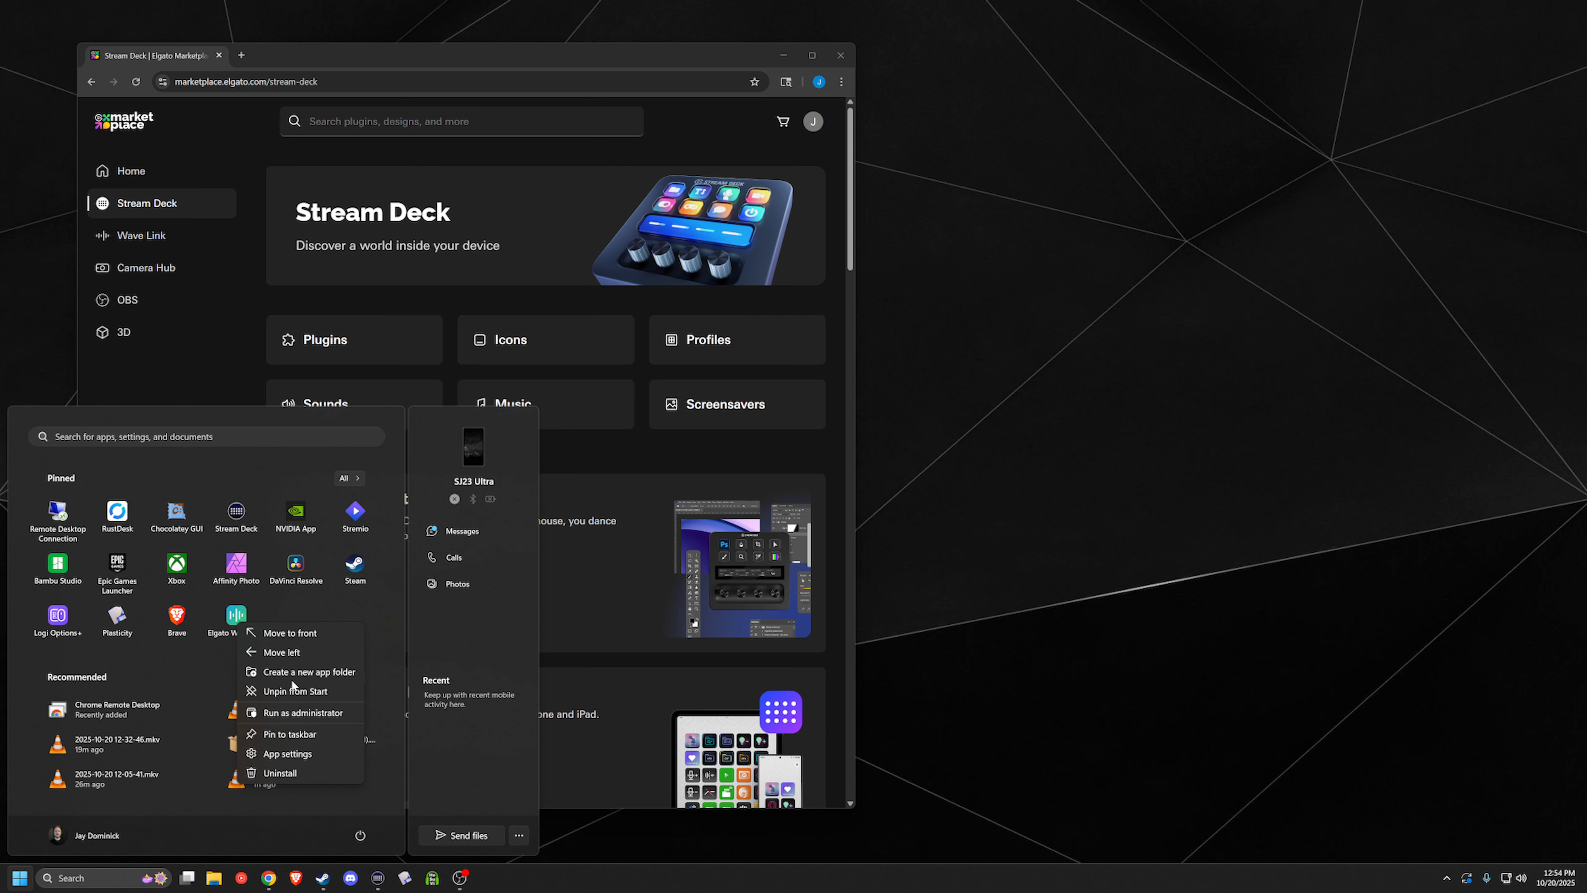
{"action": "left_click", "coordinate": [318, 737]}
{"action": "left_click_drag", "start_coordinate": [487, 878], "coordinate": [405, 878]}
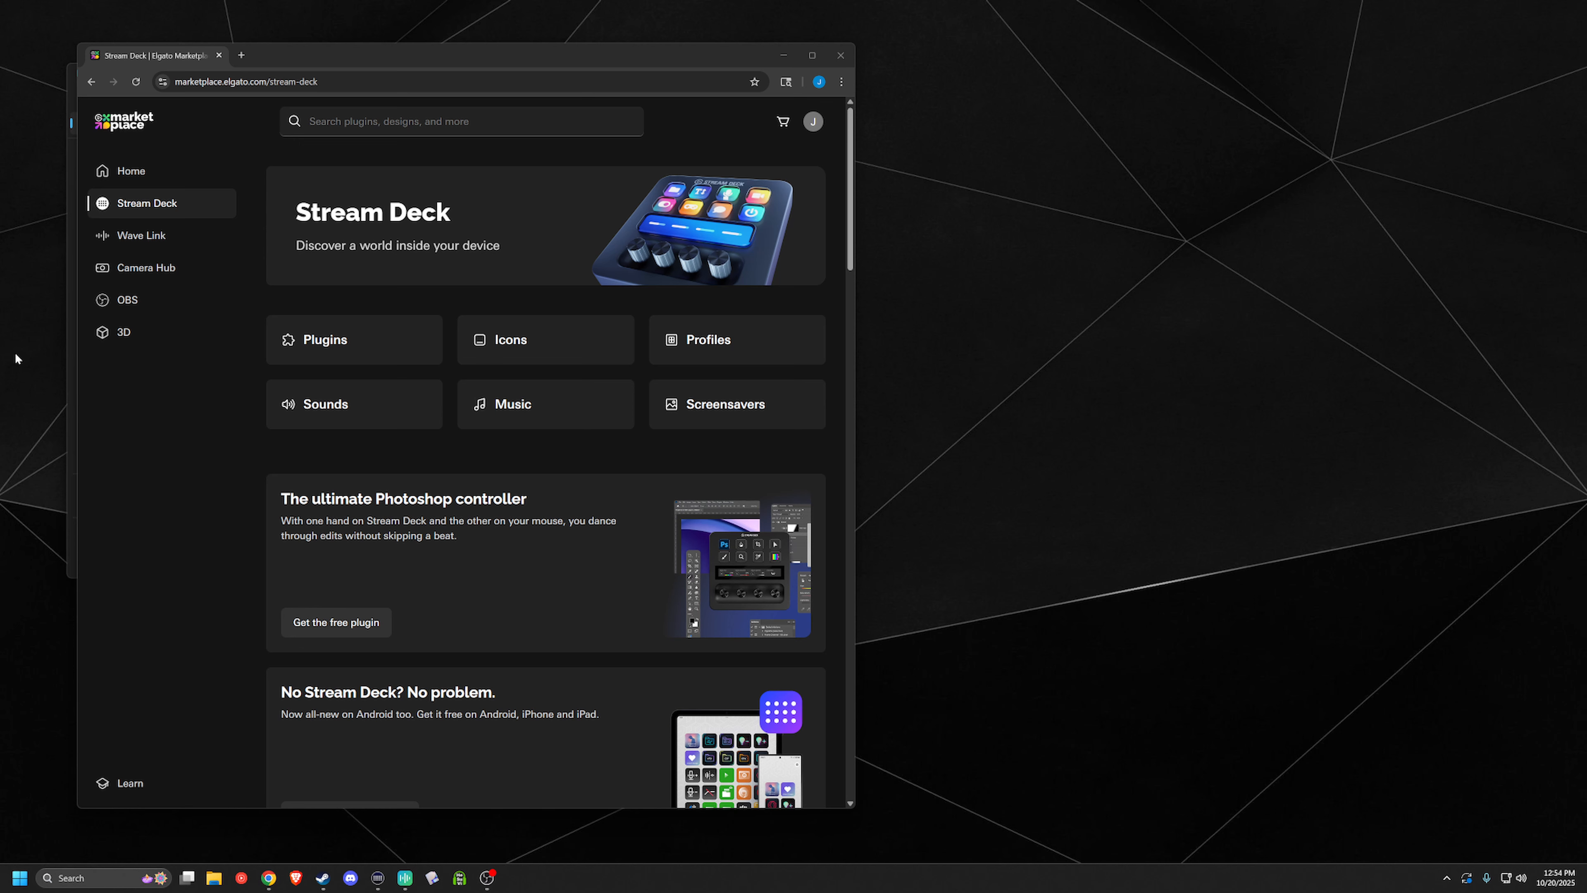
Bring the Wave Link window in front of the browser and maximize it.
{"action": "left_click", "coordinate": [71, 373]}
{"action": "left_click_drag", "start_coordinate": [441, 81], "coordinate": [851, 165]}
{"action": "double_click", "coordinate": [850, 165]}
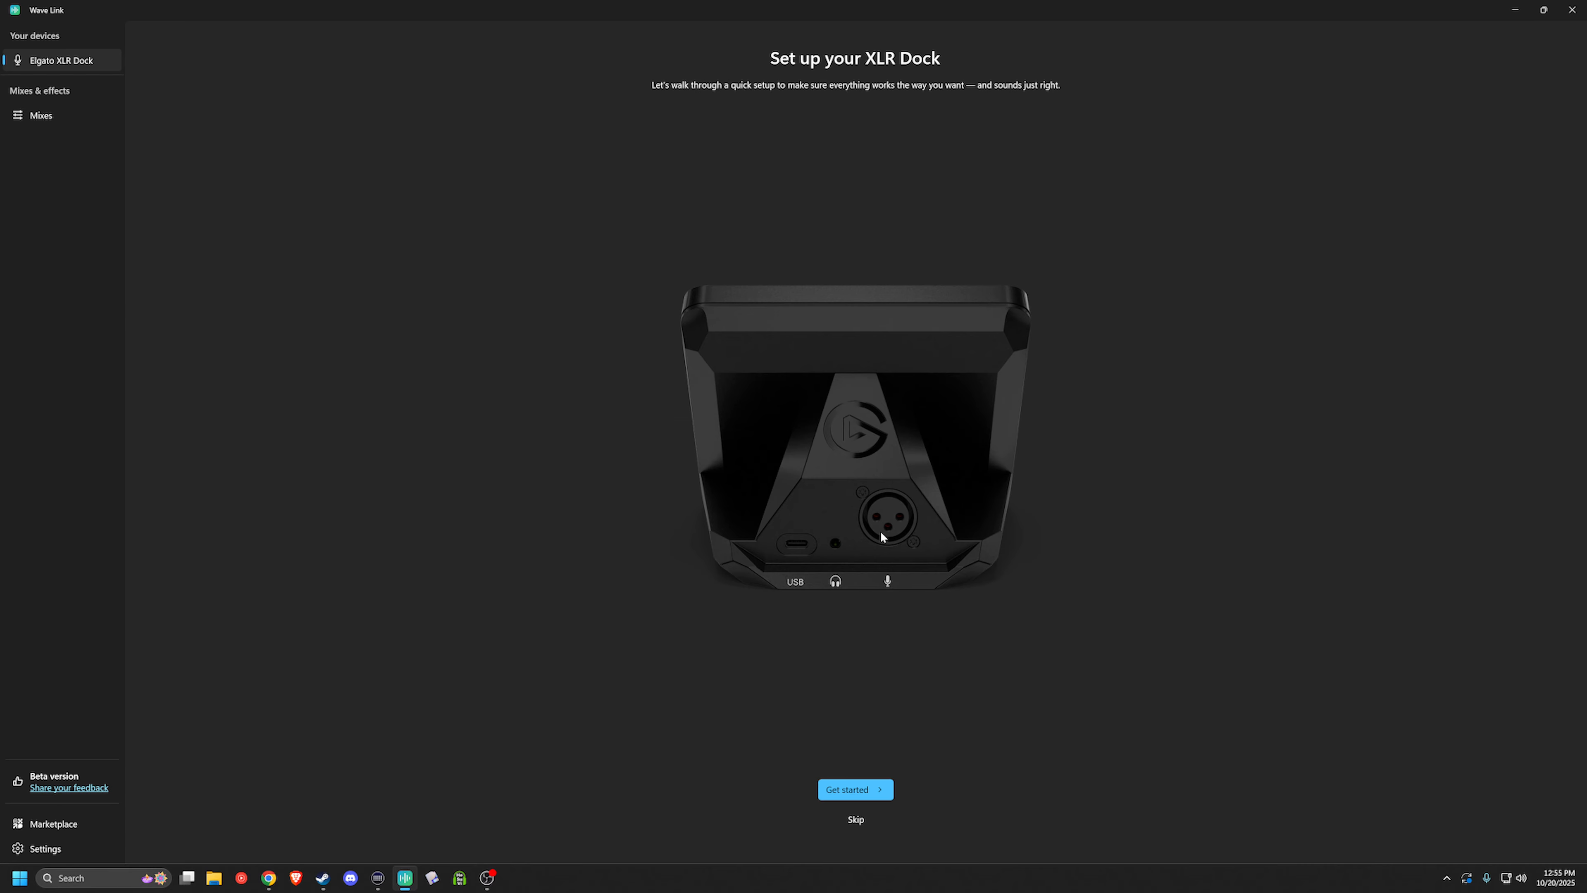
Start the XLR Dock setup and go through the microphone connection, headphone and mic positioning pages up to the gain page.
{"action": "left_click", "coordinate": [872, 791]}
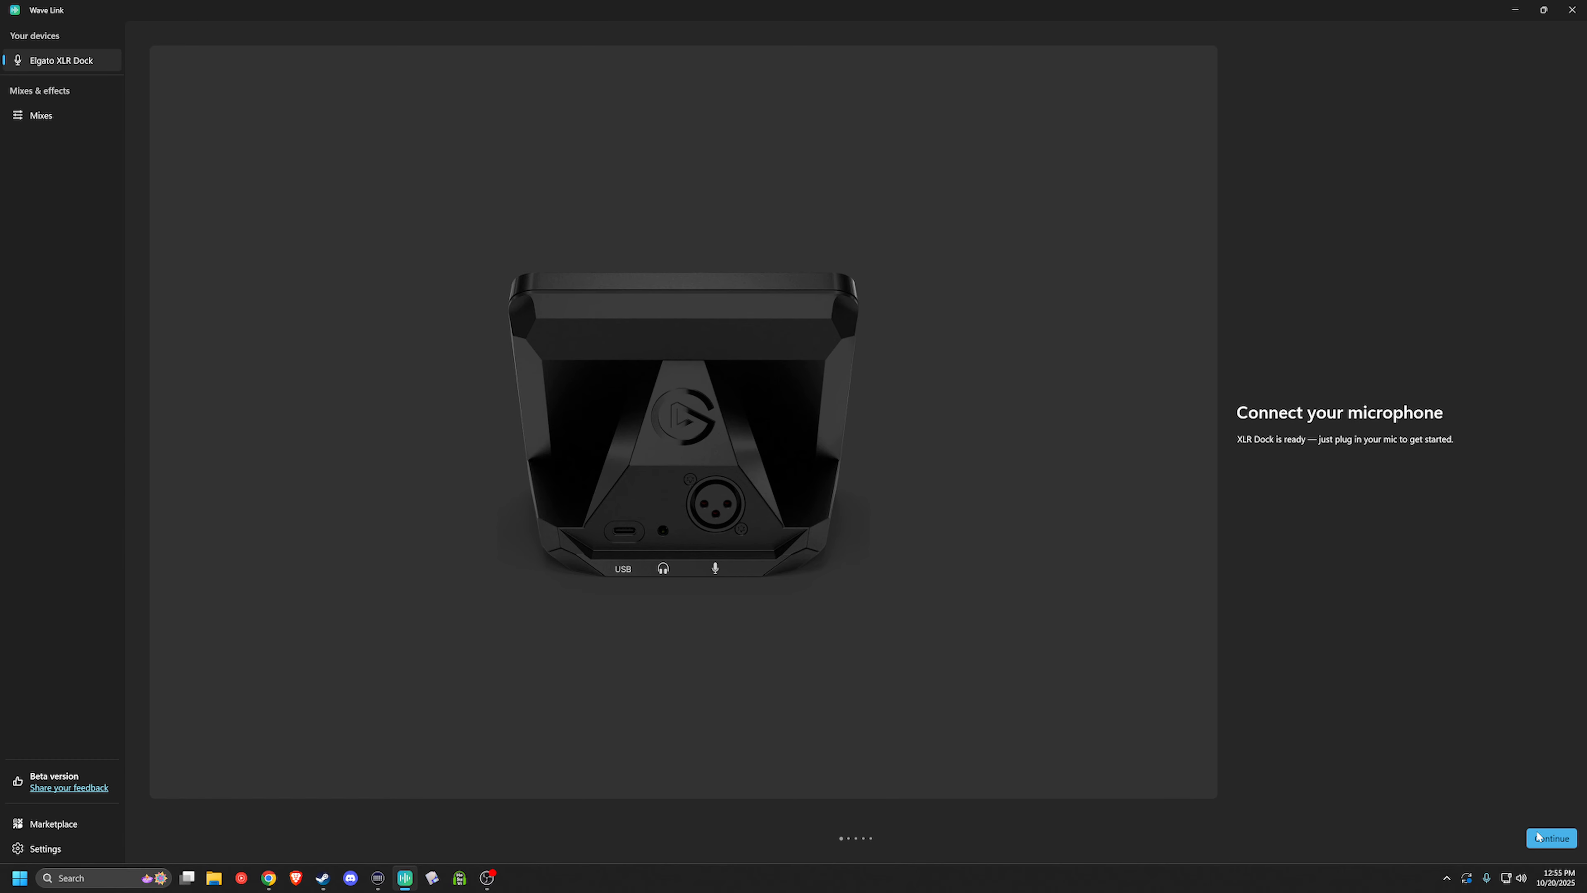
{"action": "left_click", "coordinate": [1550, 838]}
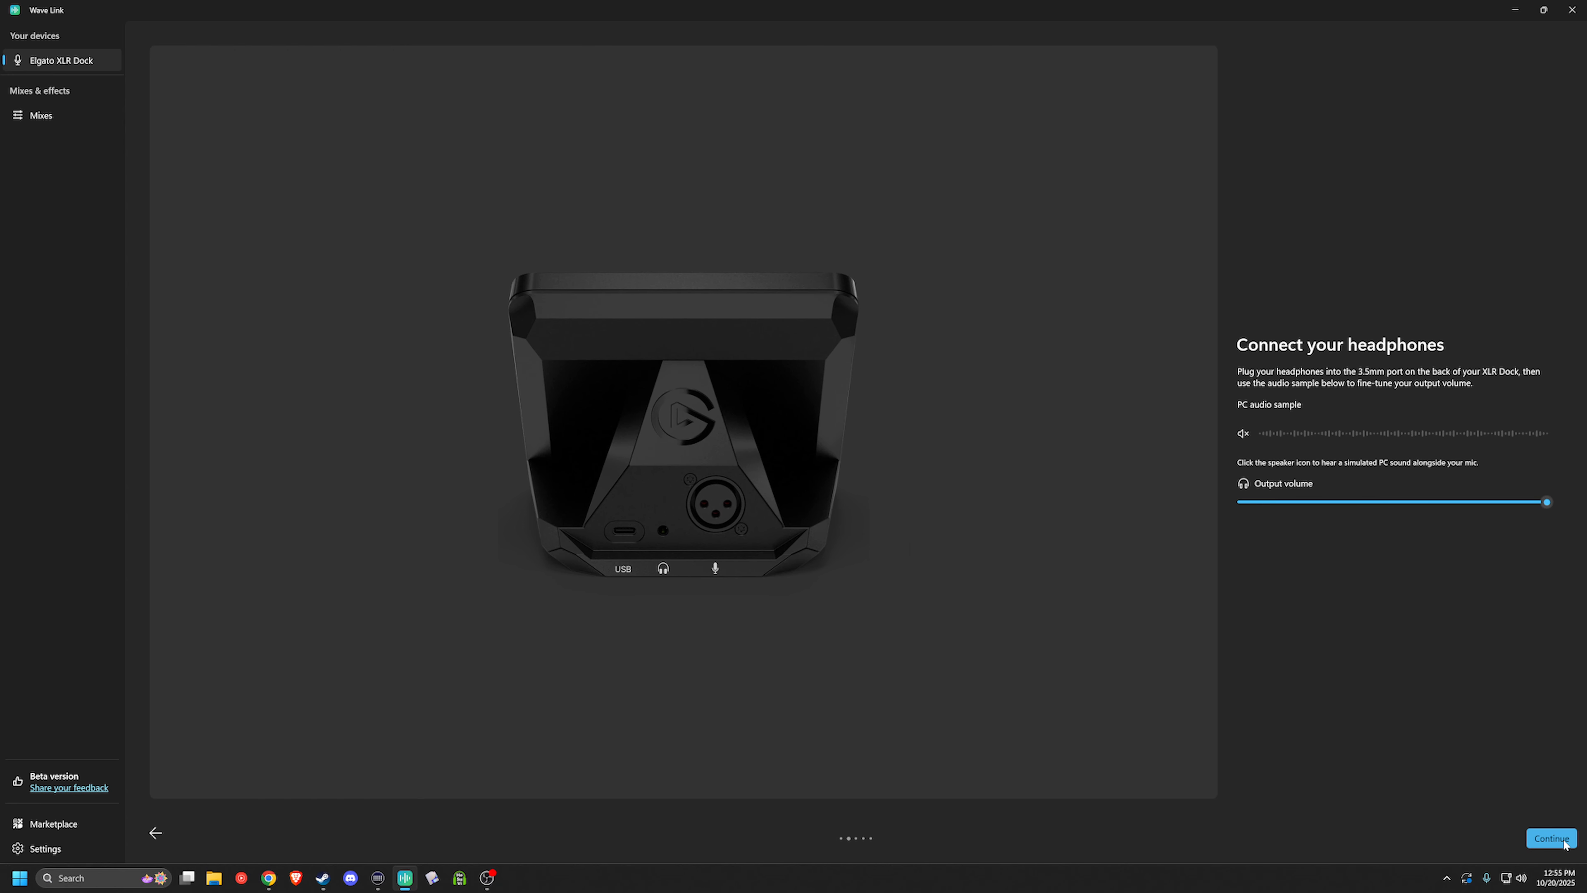
{"action": "left_click", "coordinate": [1564, 841]}
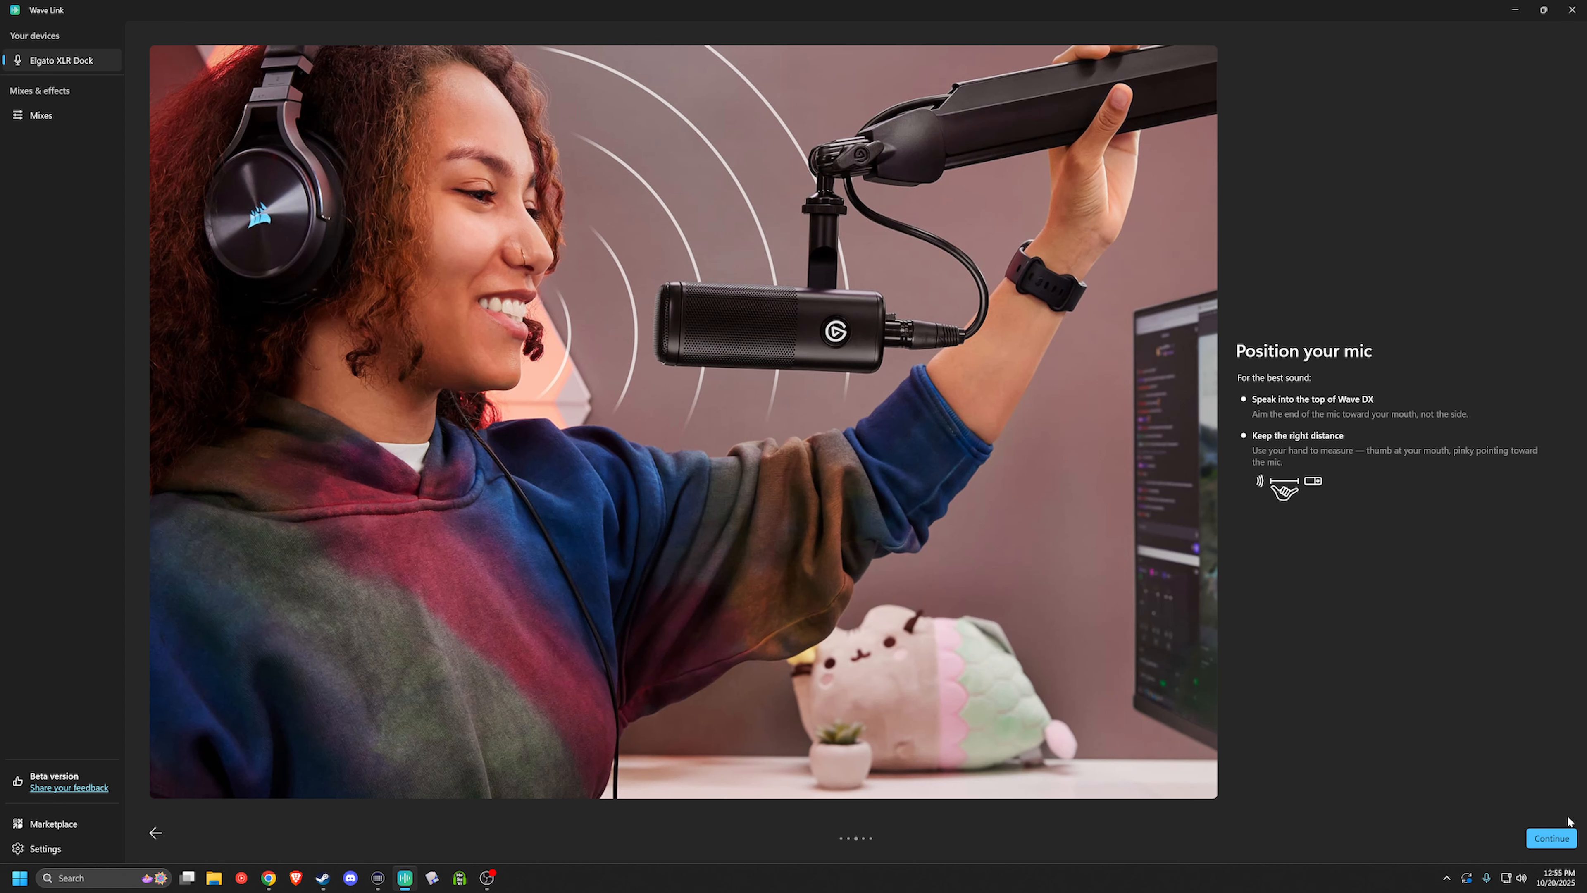
{"action": "left_click", "coordinate": [1564, 840]}
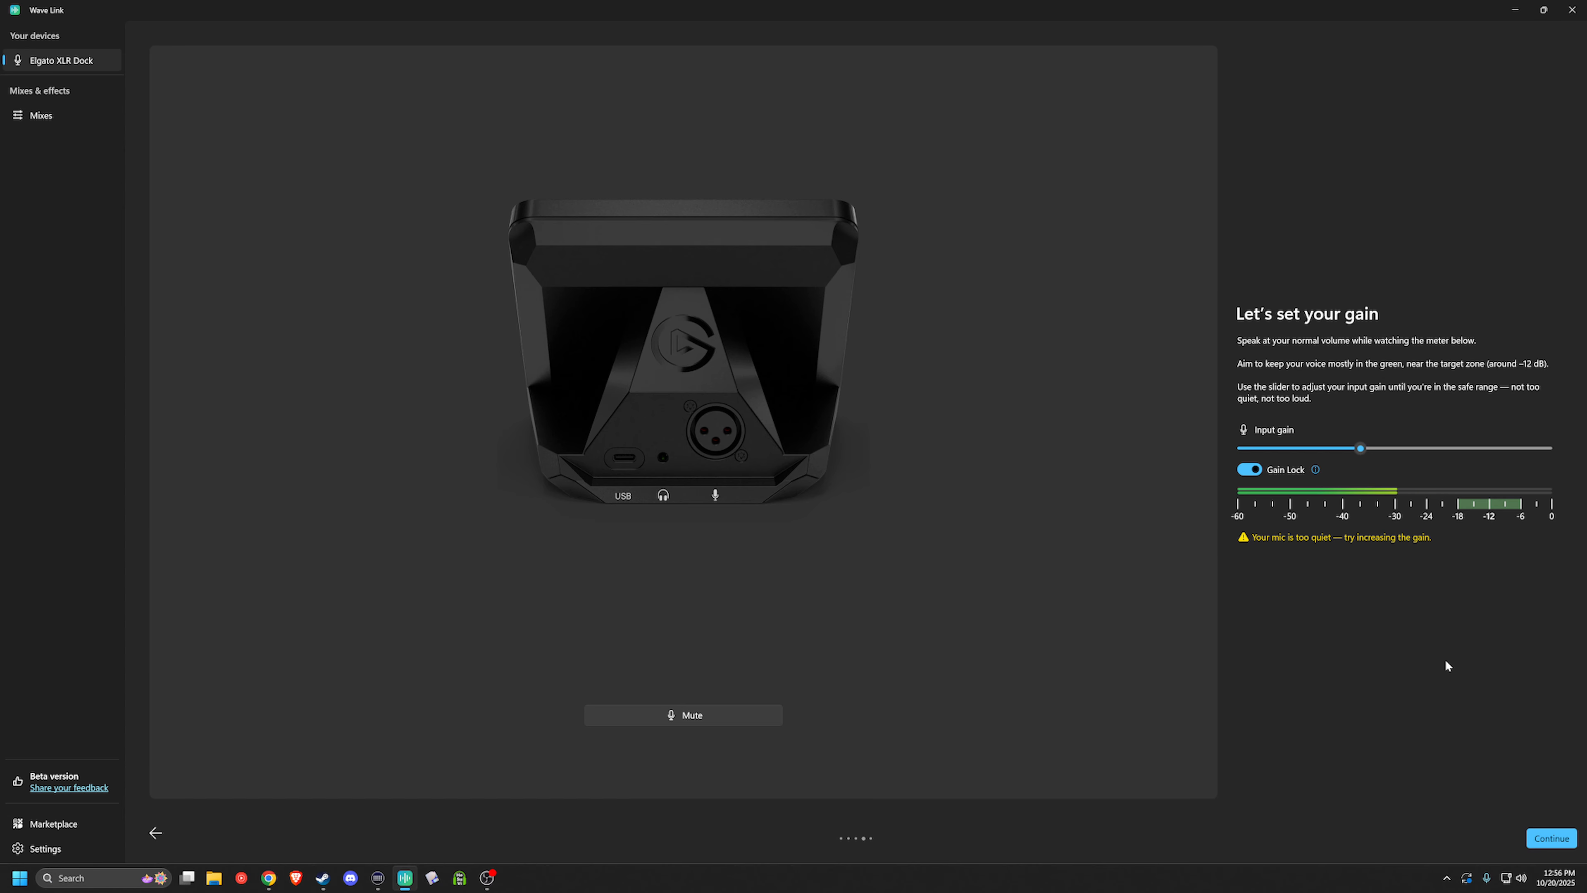
Raise the input gain to about 60% of its range and finish the XLR Dock setup with the default voice monitoring mix.
{"action": "left_click_drag", "start_coordinate": [1364, 455], "coordinate": [1431, 460]}
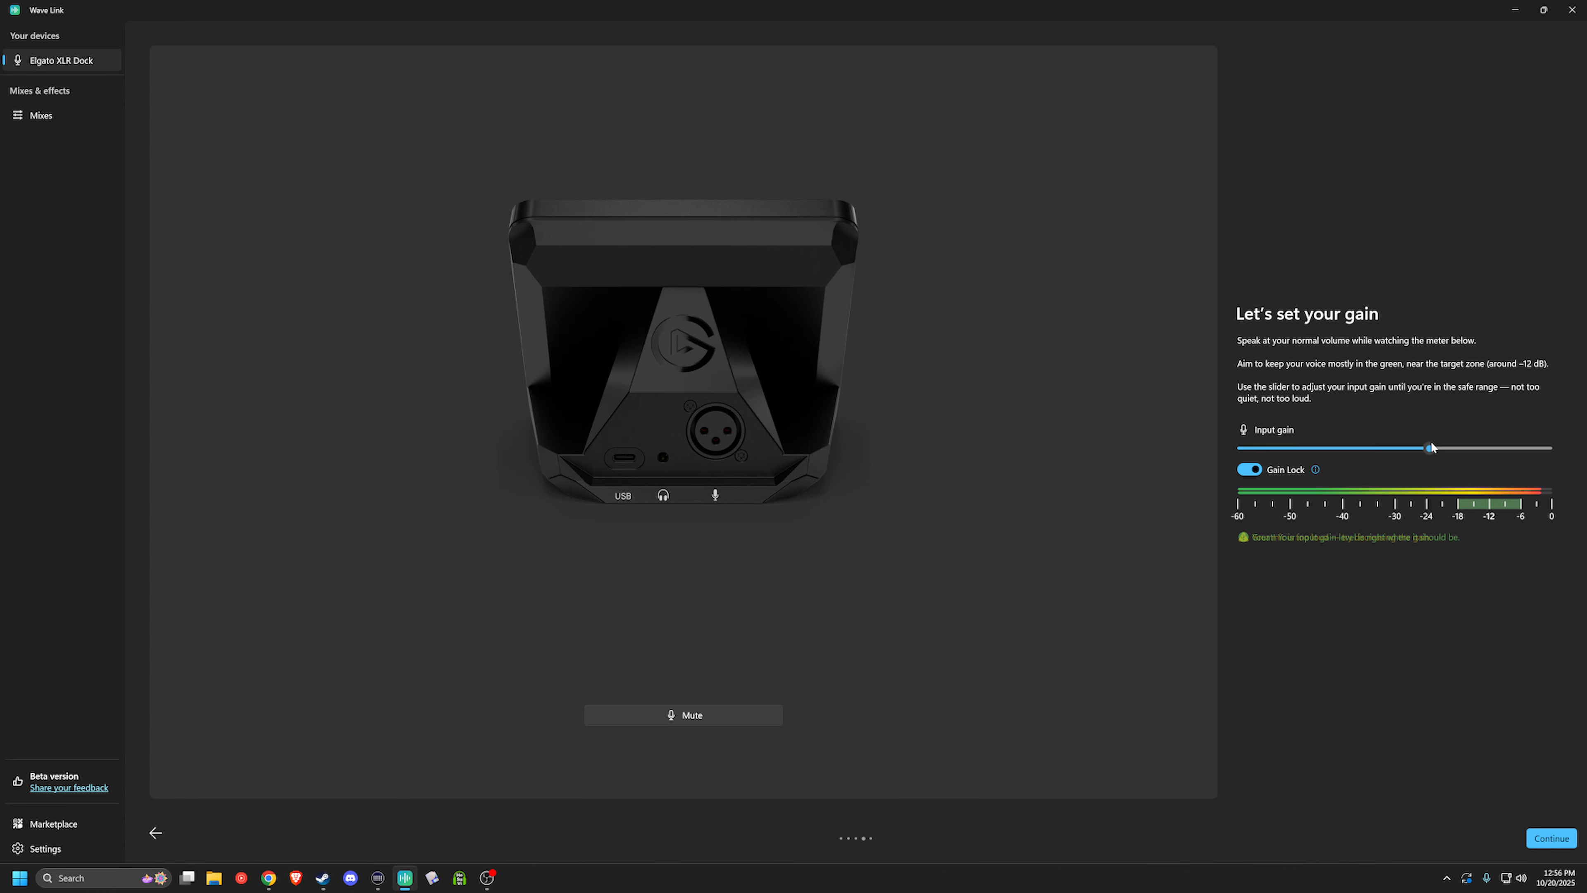
{"action": "mouse_move", "coordinate": [1430, 449]}
{"action": "left_mouse_down"}
{"action": "mouse_move", "coordinate": [1521, 450]}
{"action": "mouse_move", "coordinate": [1432, 433]}
{"action": "left_mouse_up"}
{"action": "left_click", "coordinate": [1544, 839]}
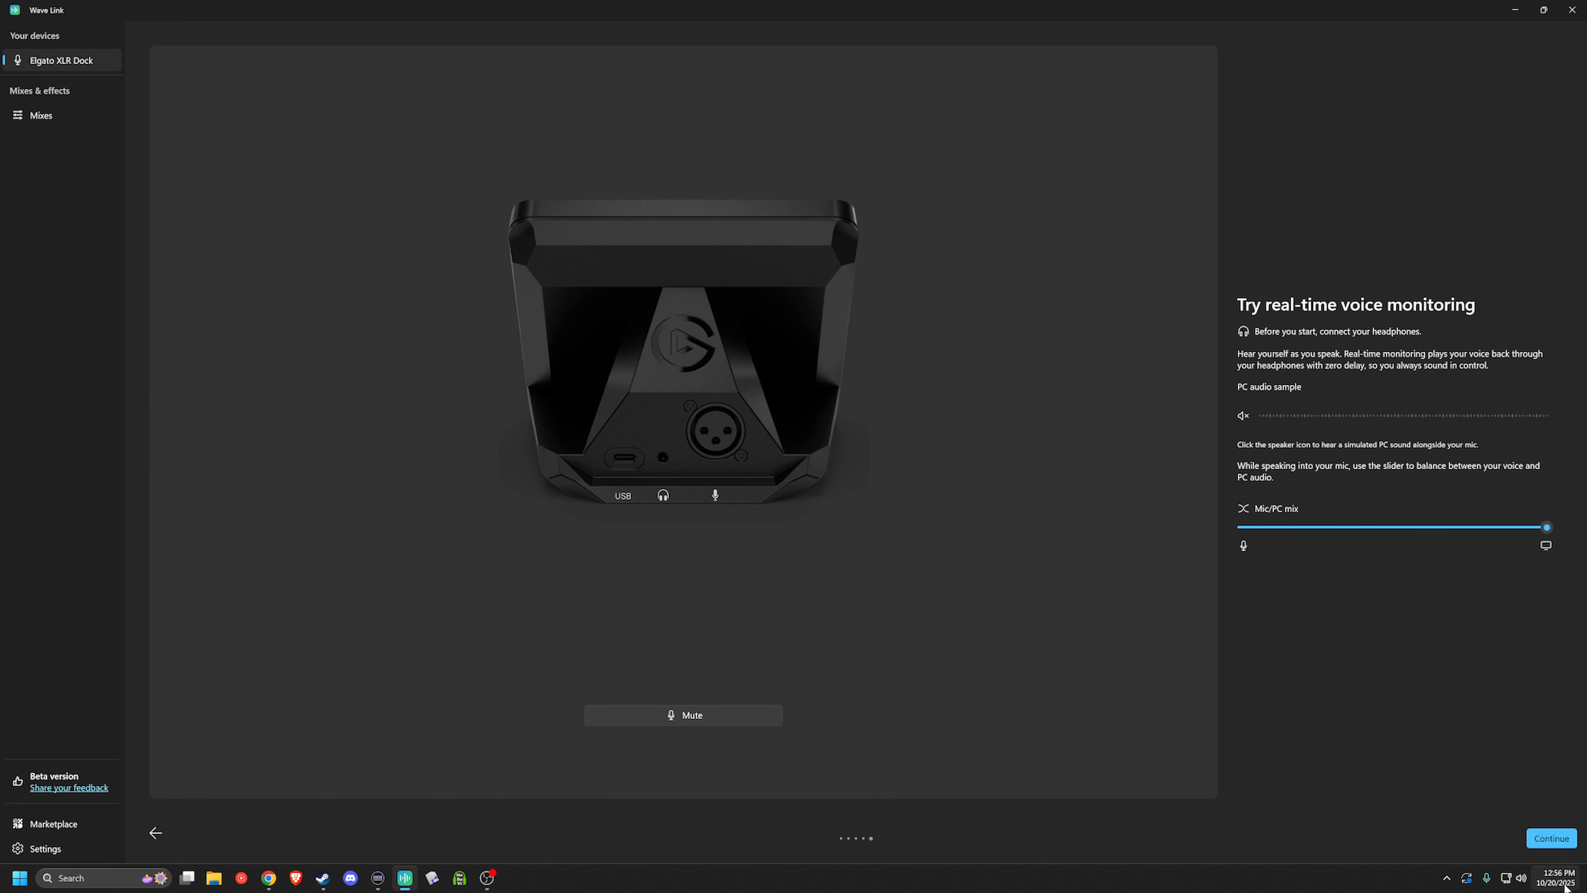
{"action": "left_click", "coordinate": [1551, 838]}
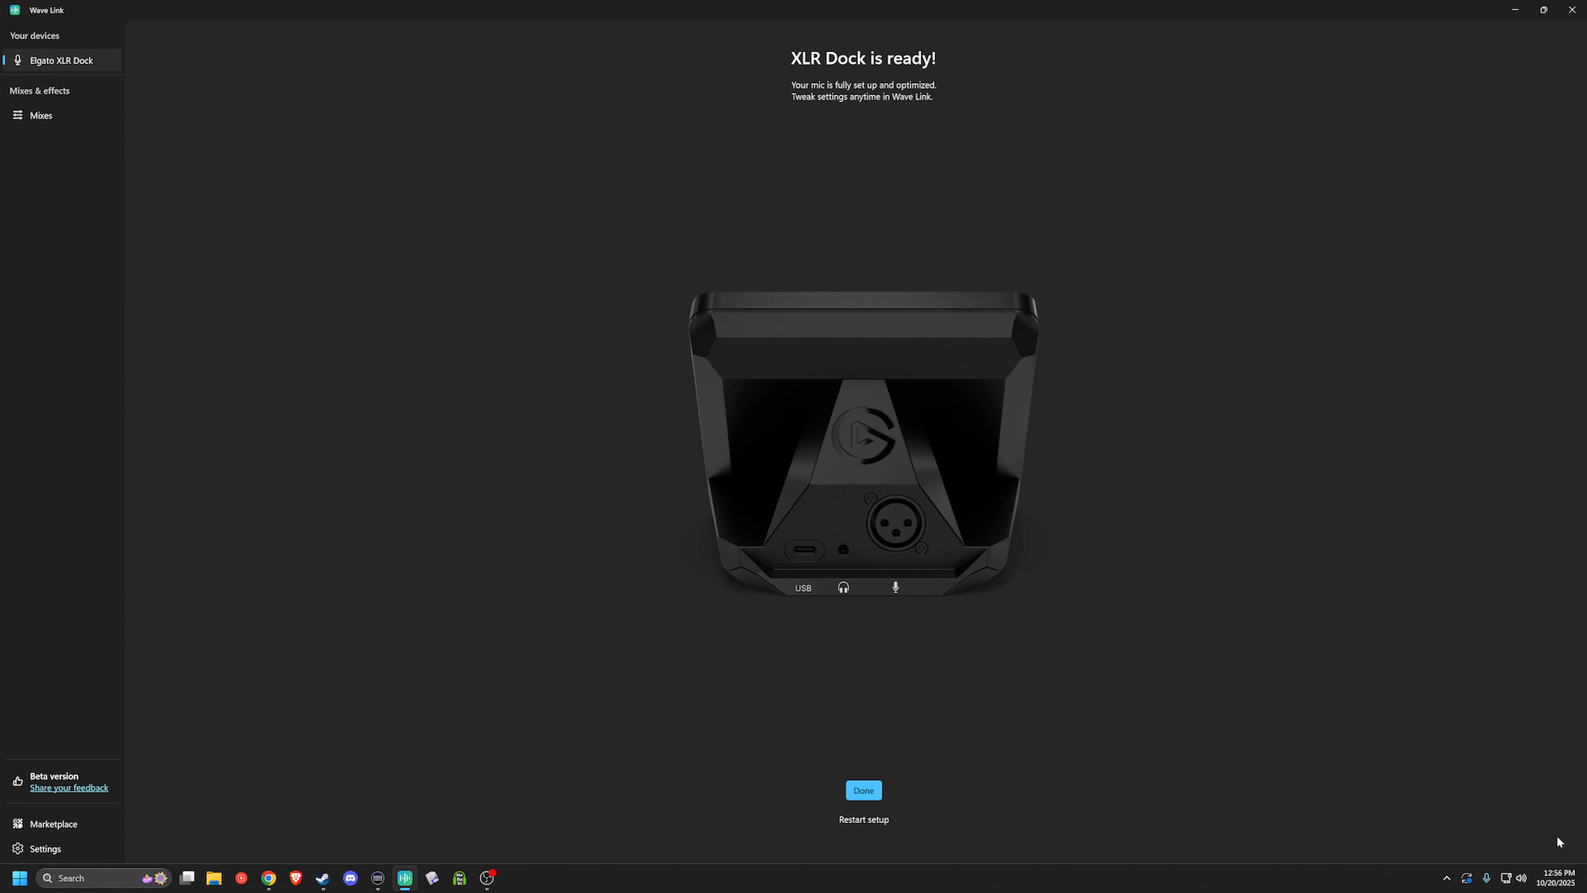
{"action": "left_click", "coordinate": [857, 792]}
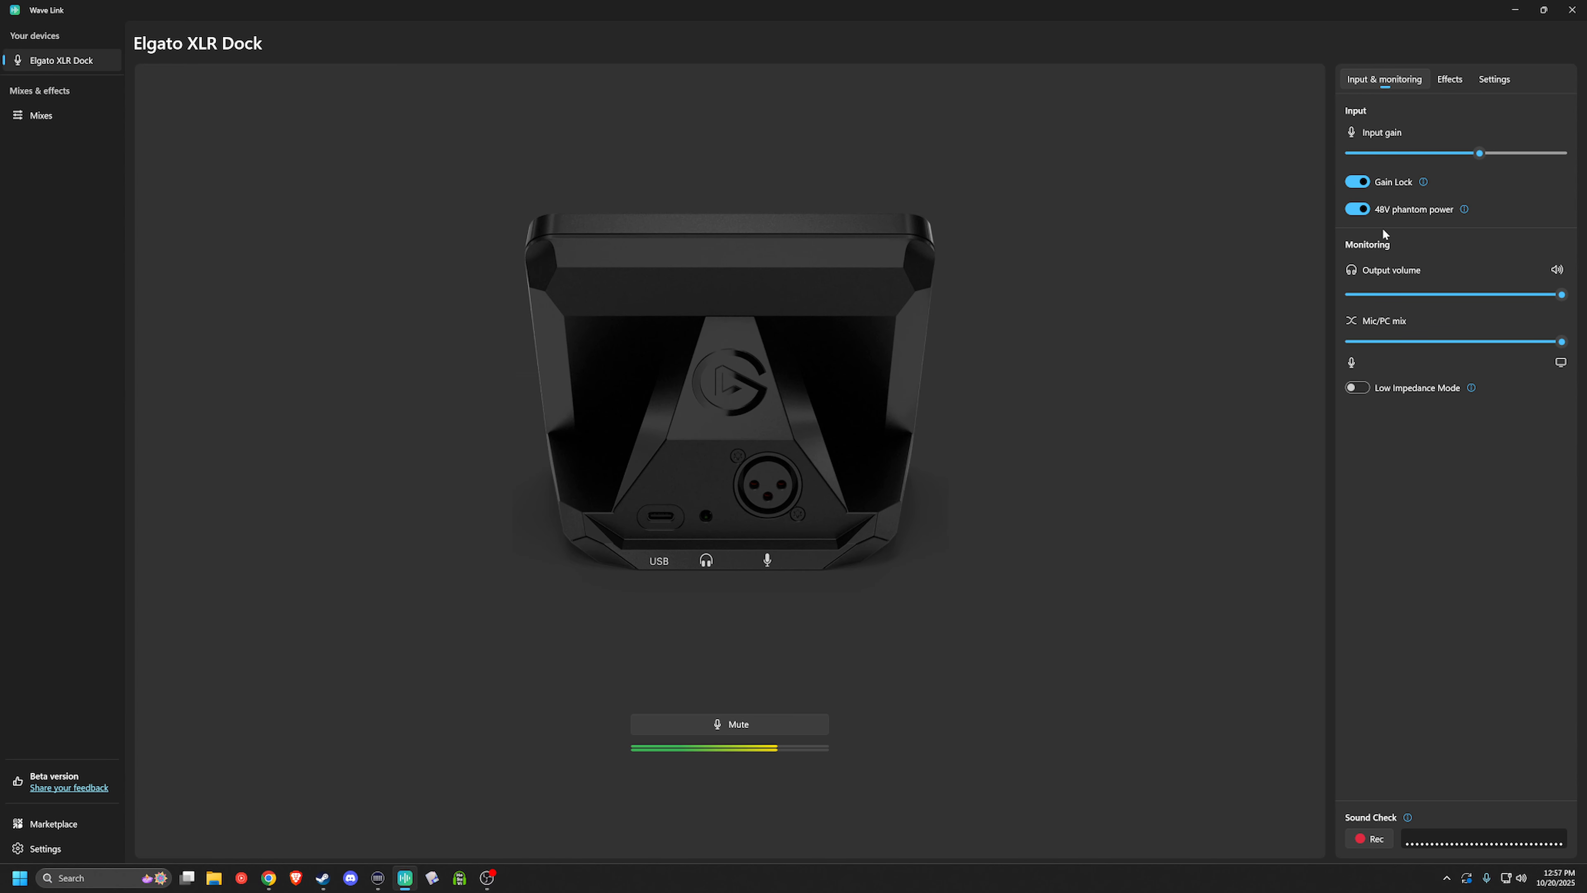
Turn off the Lowcut Filter in the XLR Dock's mic enhancements and minimize Wave Link.
{"action": "left_click", "coordinate": [1448, 84]}
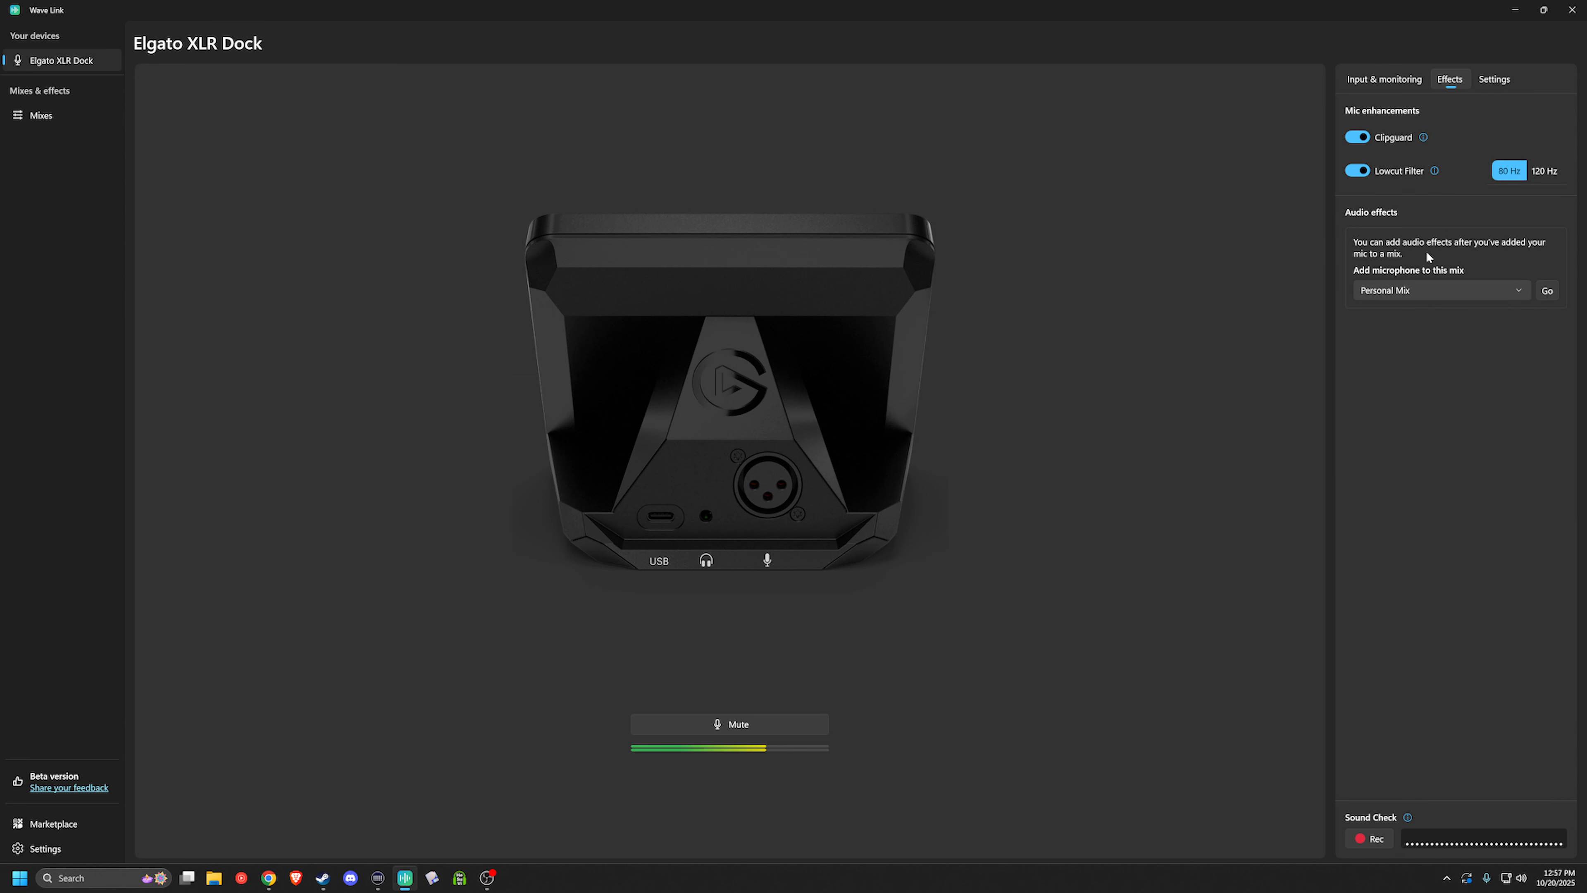
{"action": "left_click", "coordinate": [1356, 175]}
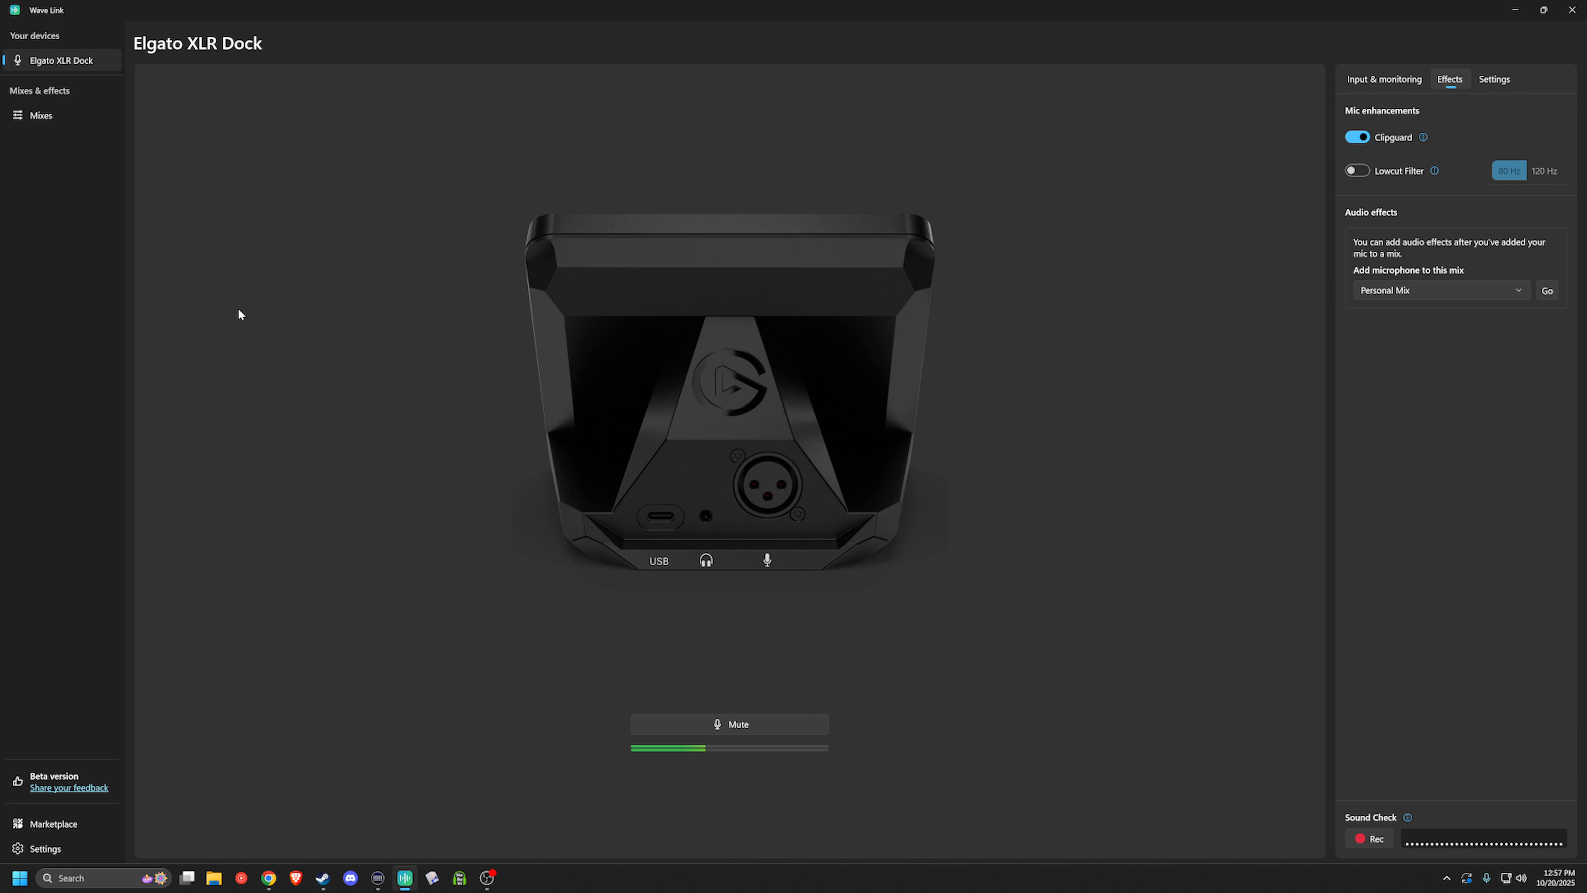
{"action": "left_click", "coordinate": [1515, 11]}
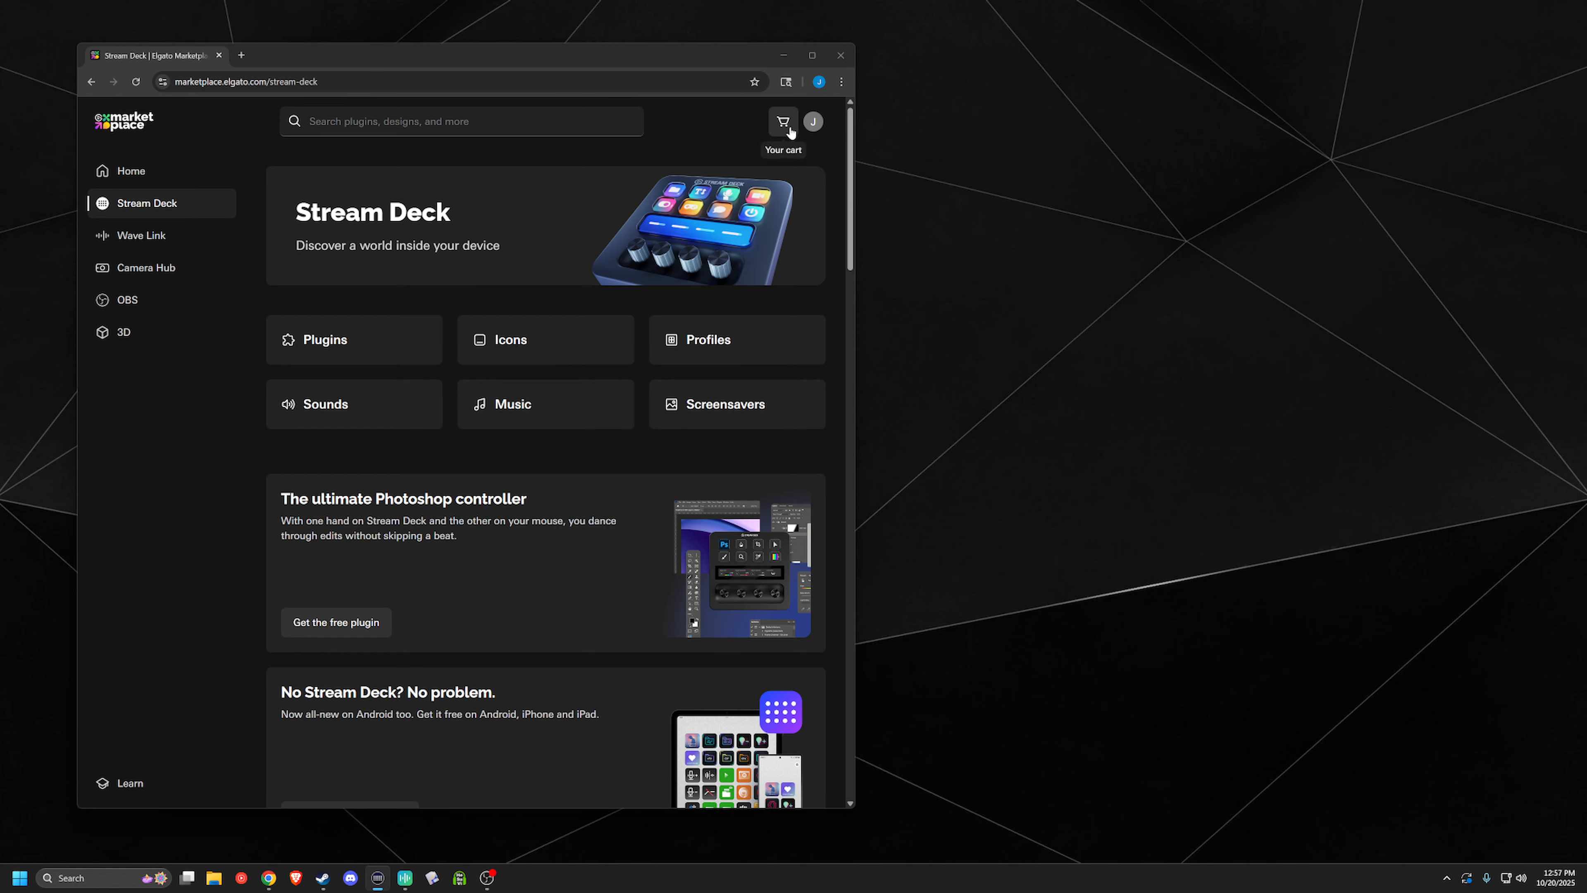
Search the Elgato Marketplace for "vst" and show all results in the VST category.
{"action": "left_click", "coordinate": [561, 128]}
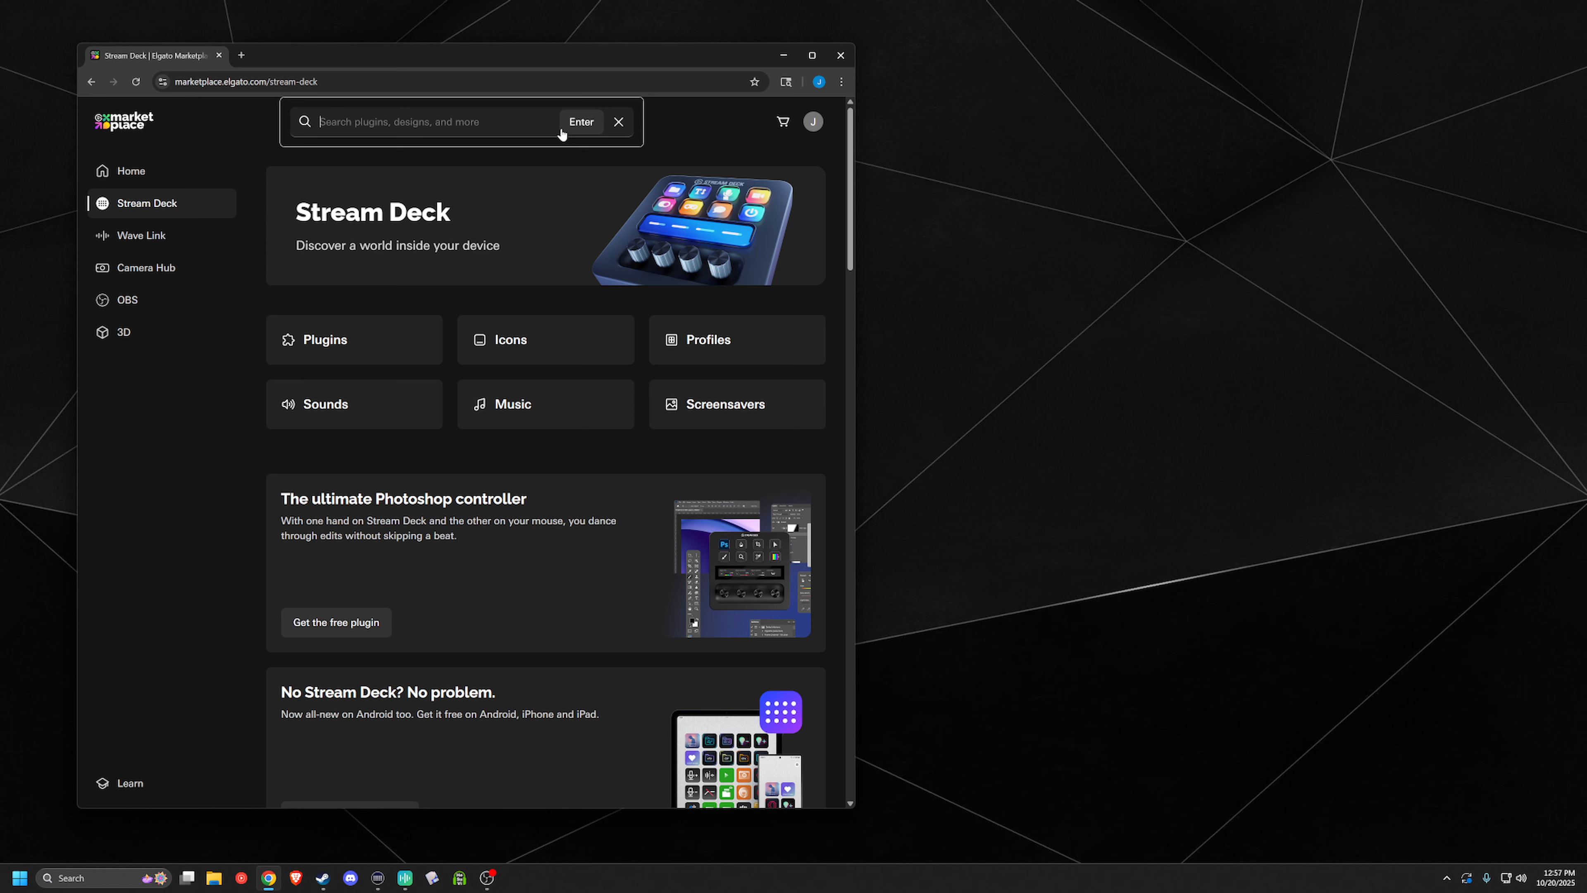
{"action": "type", "text": "vst"}
{"action": "key", "text": "Return"}
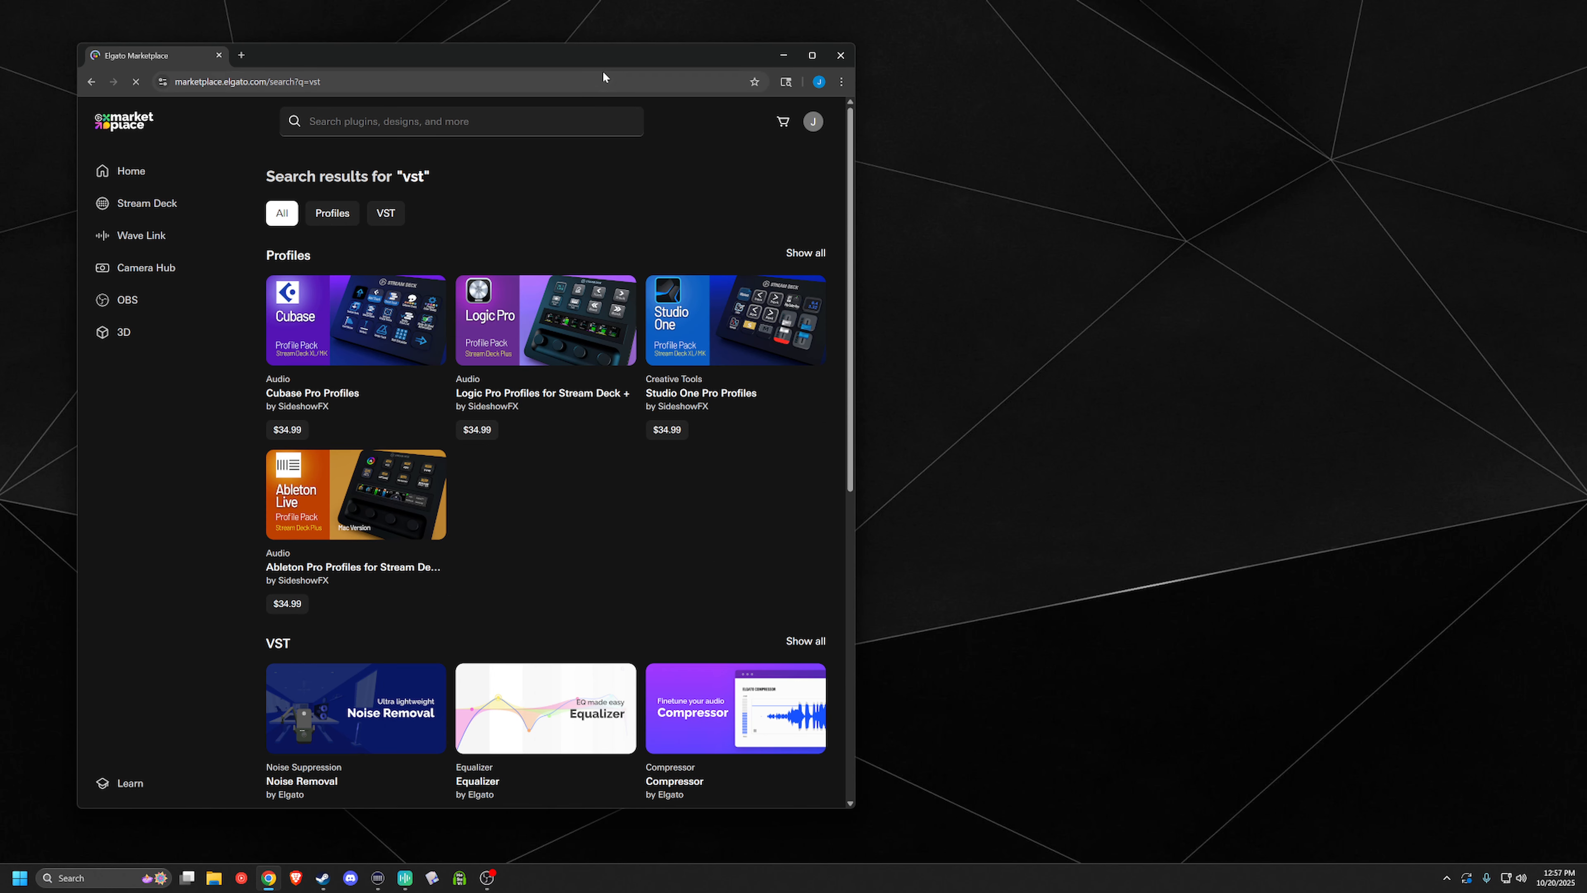
{"action": "scroll", "coordinate": [679, 237], "scroll_direction": "down", "scroll_amount": 2}
{"action": "scroll", "coordinate": [648, 222], "scroll_direction": "down", "scroll_amount": 2}
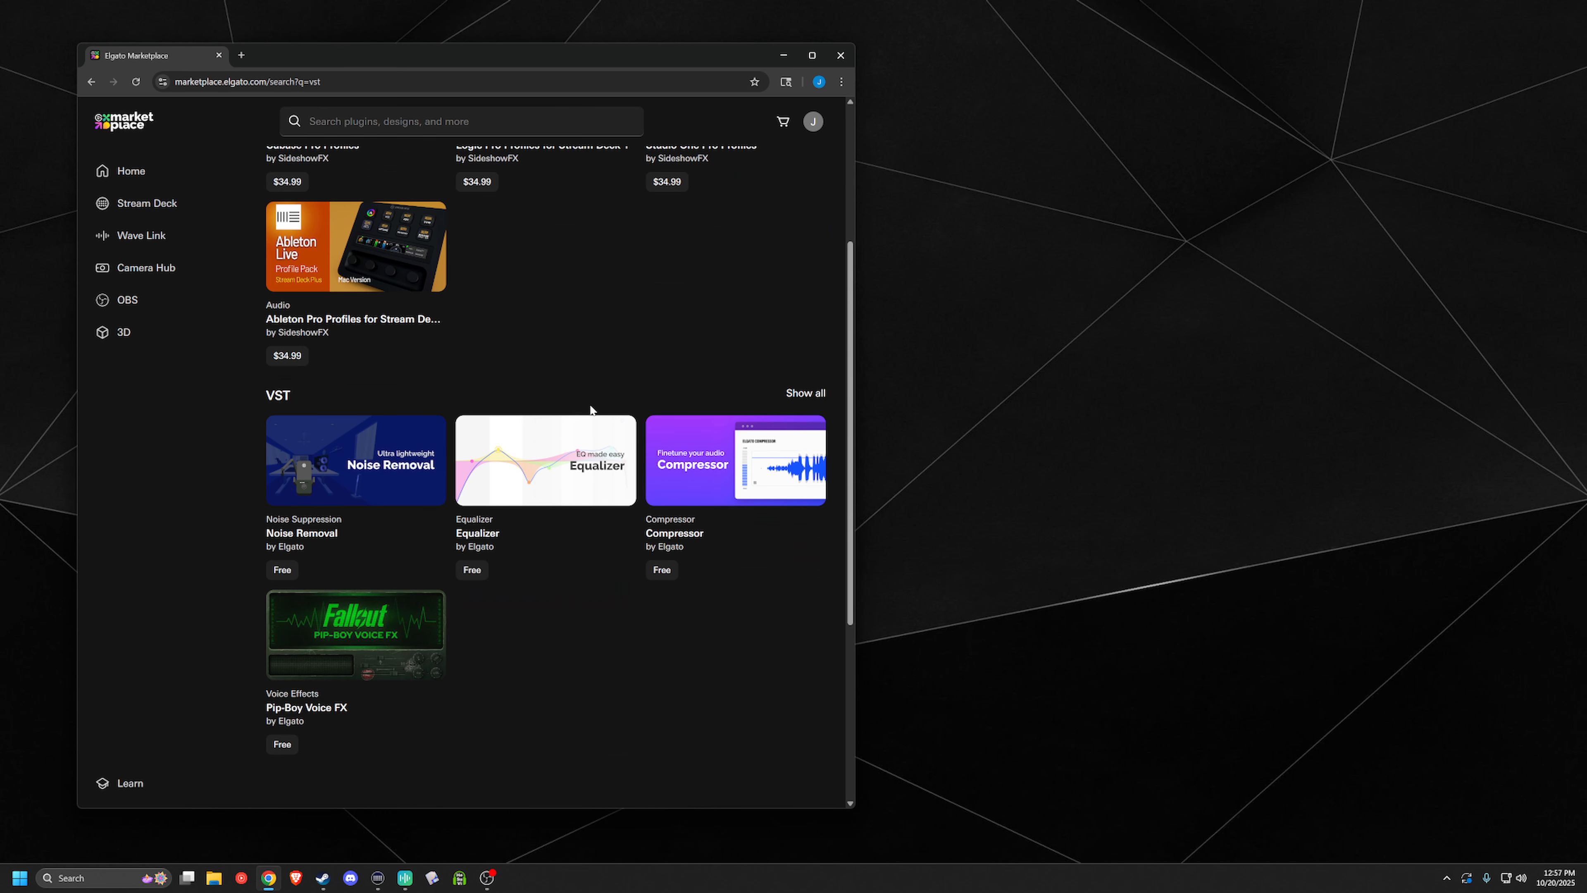
{"action": "left_click", "coordinate": [822, 401]}
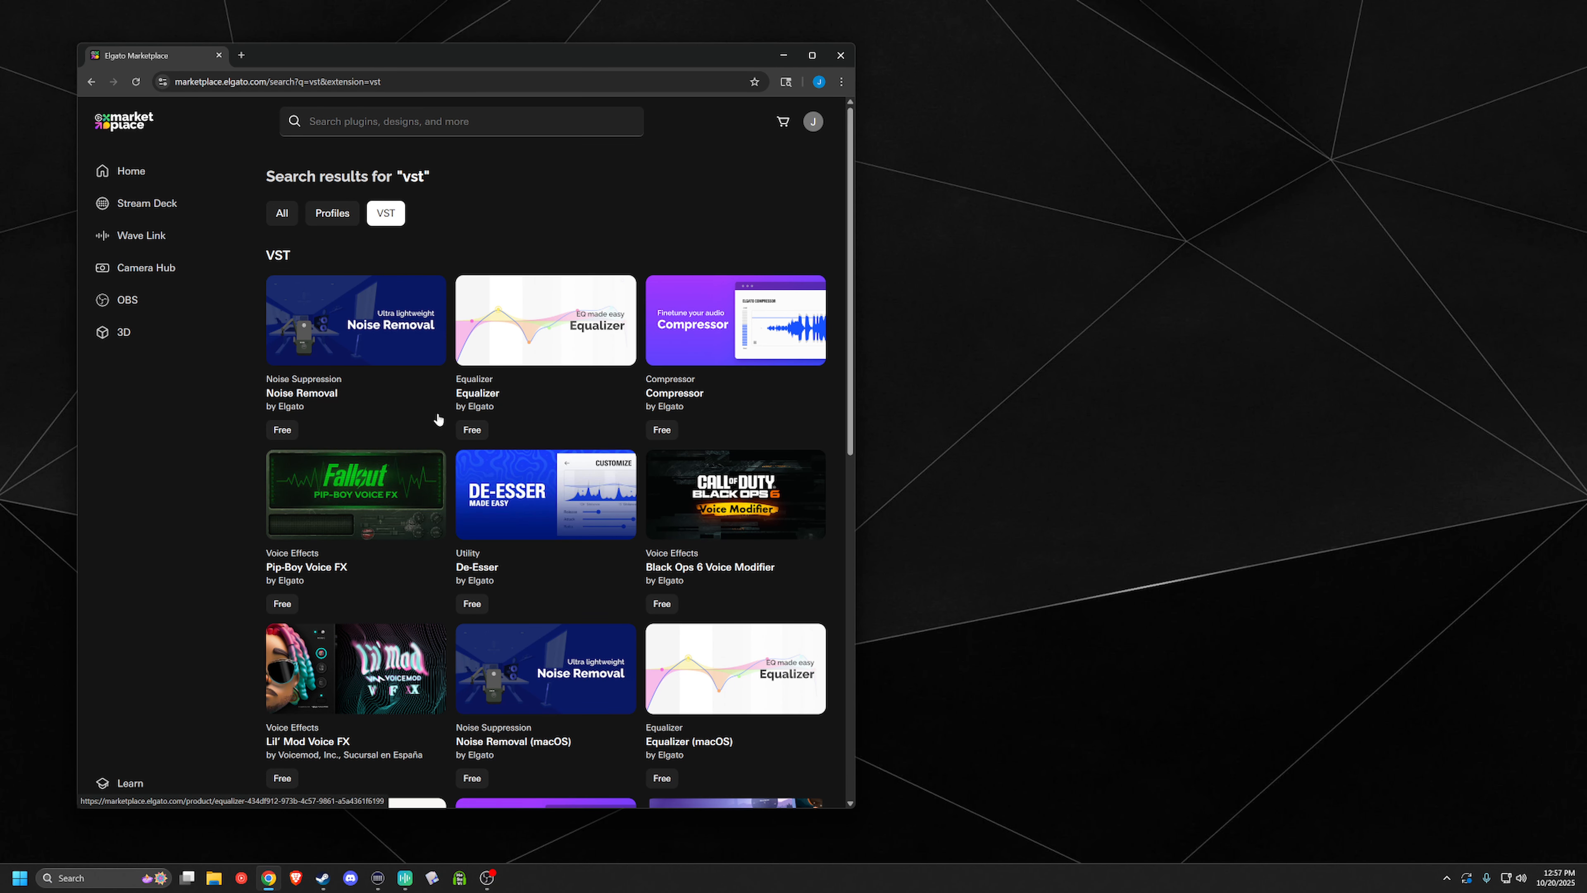
Check the Noise Removal, Equalizer, Compressor and De-Esser product pages, returning to the VST results after each one.
{"action": "left_click", "coordinate": [391, 341]}
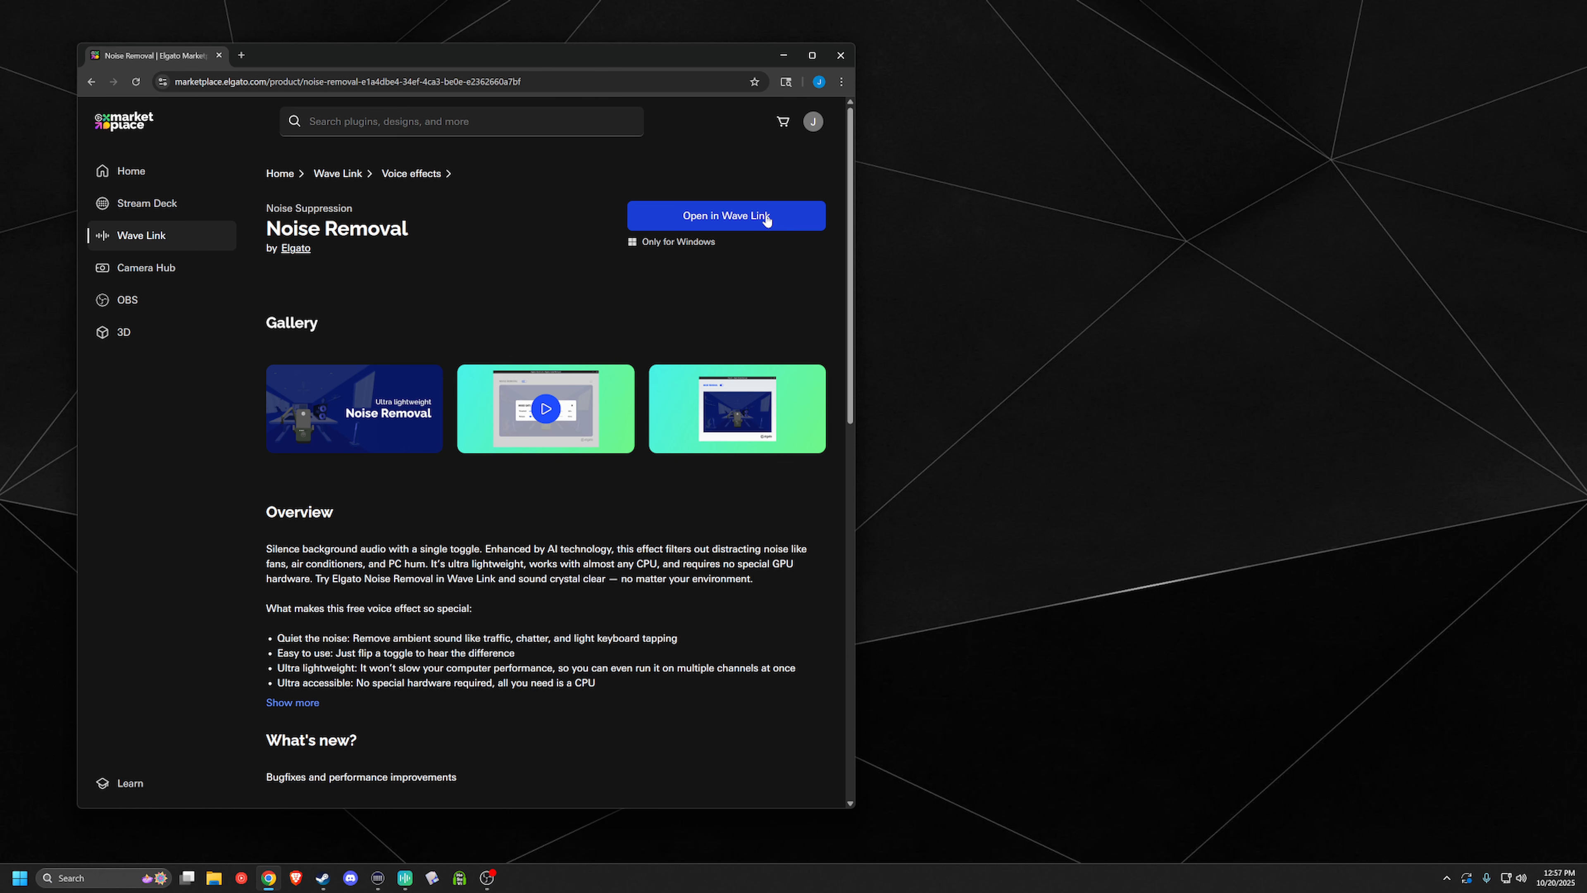
{"action": "left_click", "coordinate": [91, 86]}
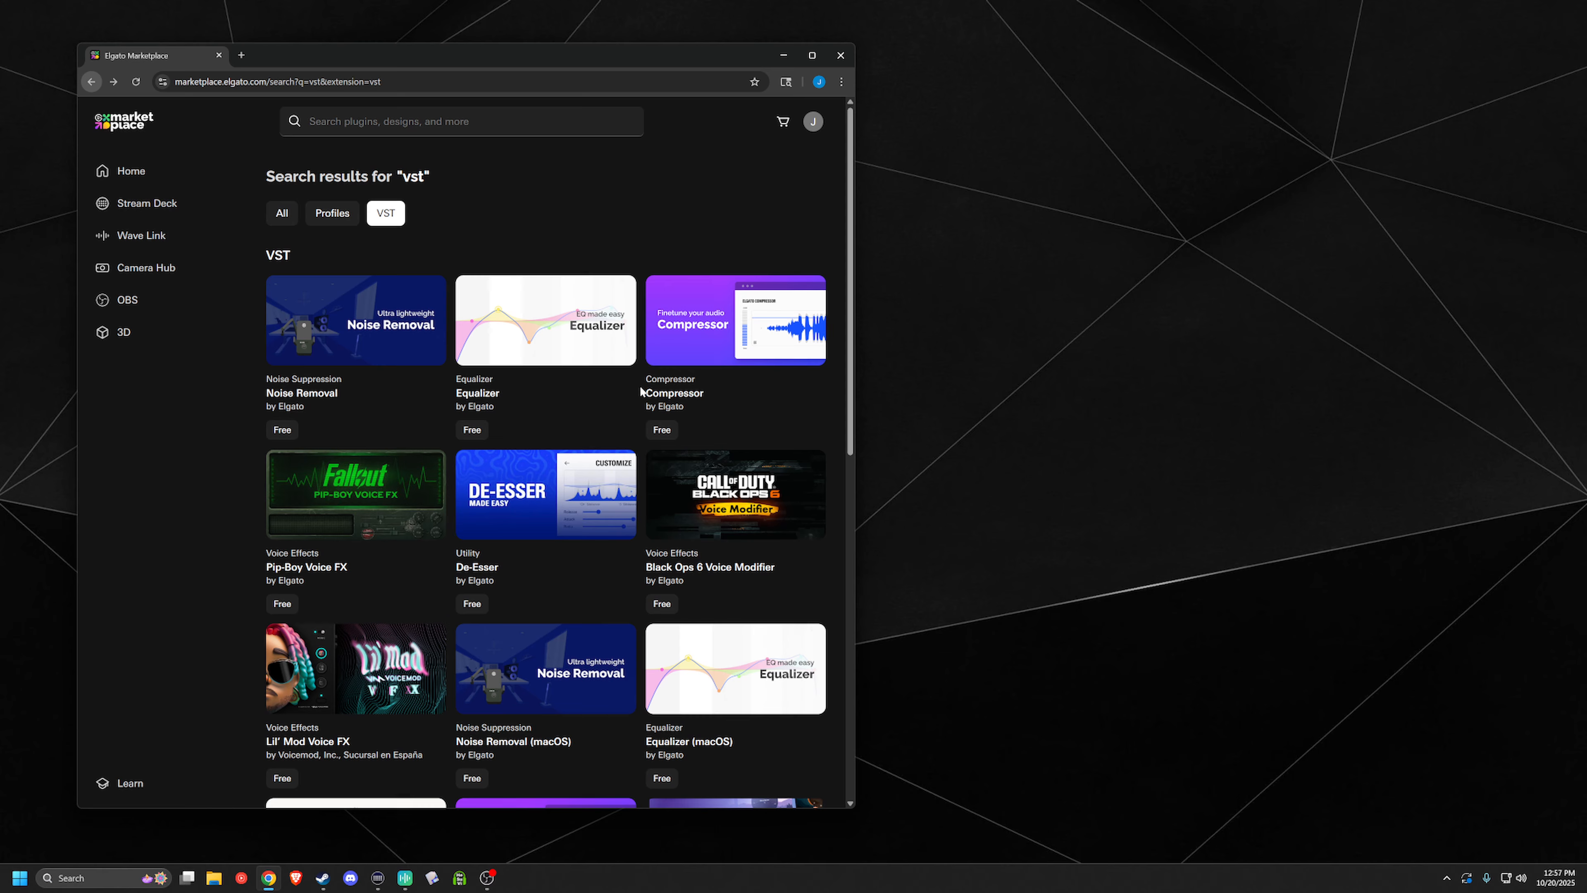
{"action": "left_click", "coordinate": [554, 324]}
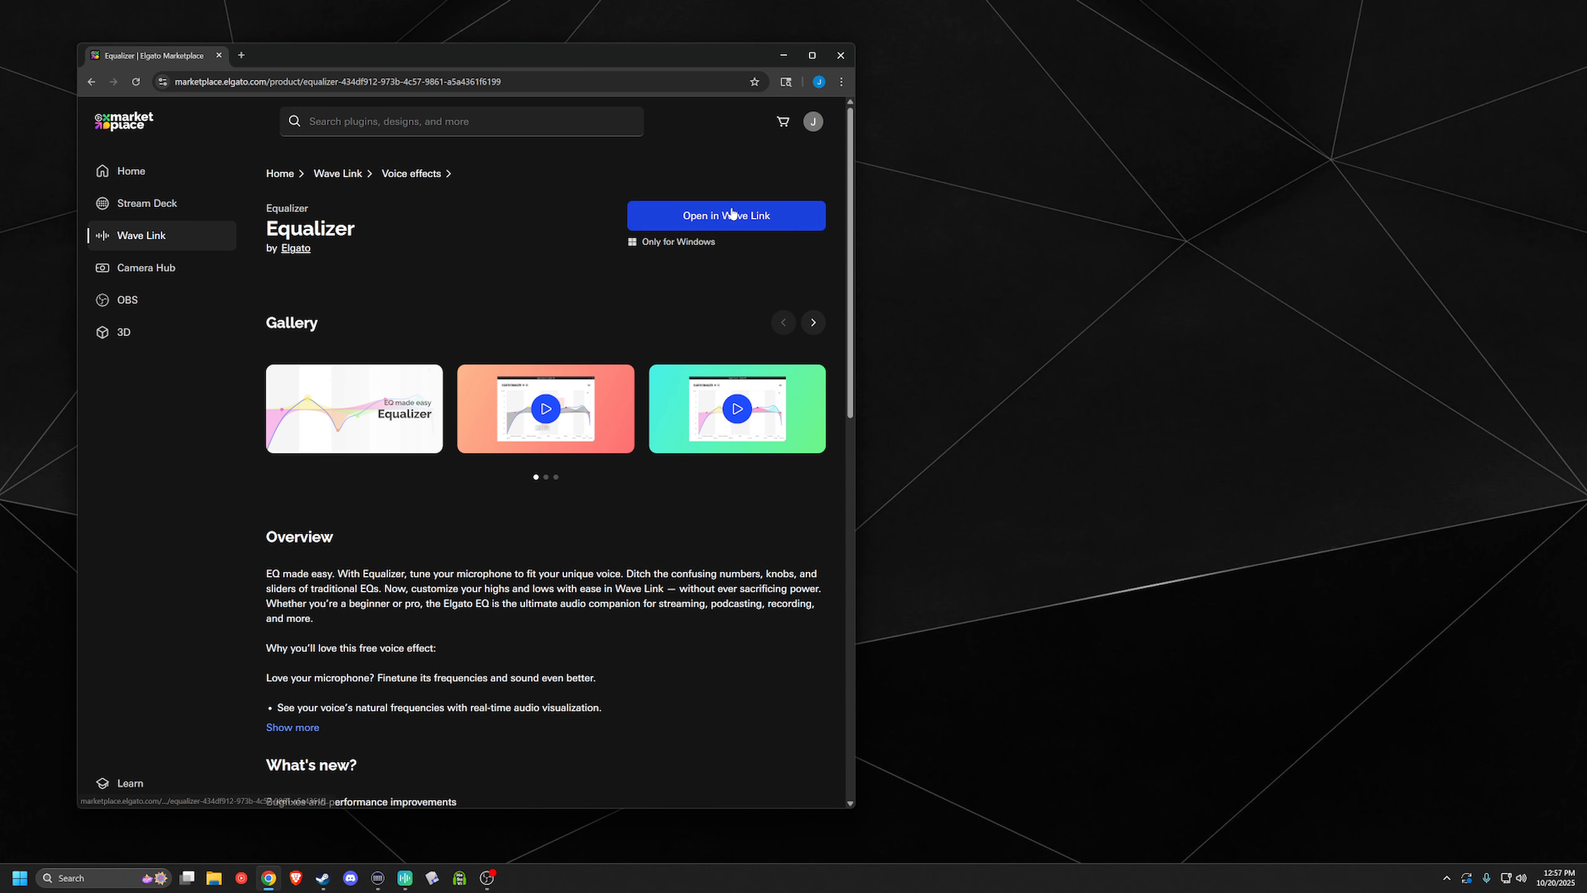
{"action": "left_click", "coordinate": [92, 82]}
{"action": "left_click", "coordinate": [806, 318]}
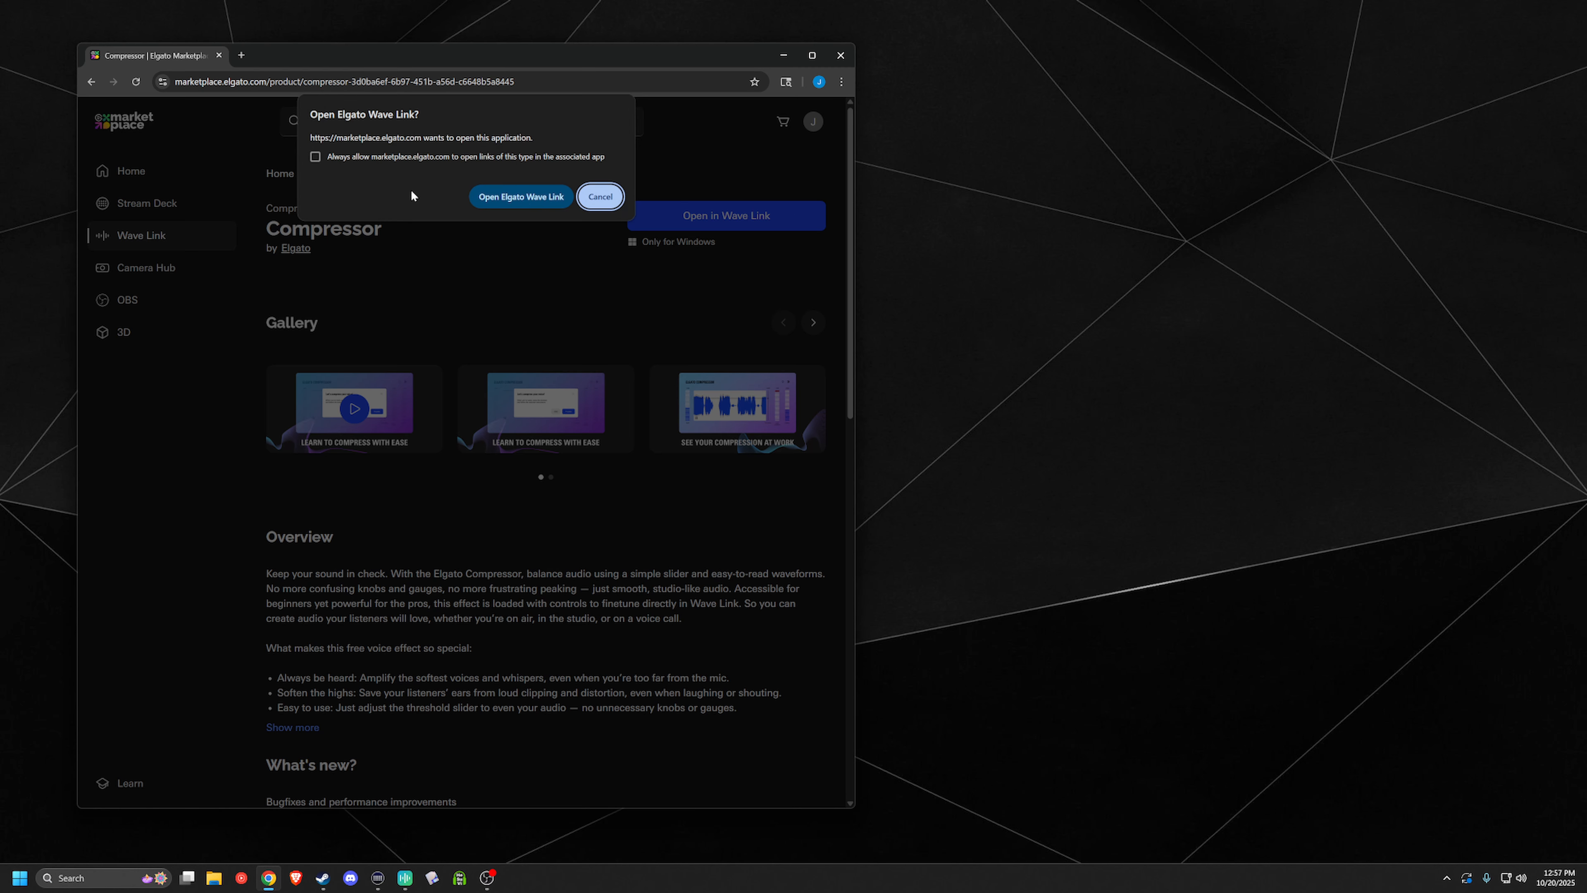
{"action": "left_click", "coordinate": [565, 206]}
{"action": "left_click", "coordinate": [91, 82]}
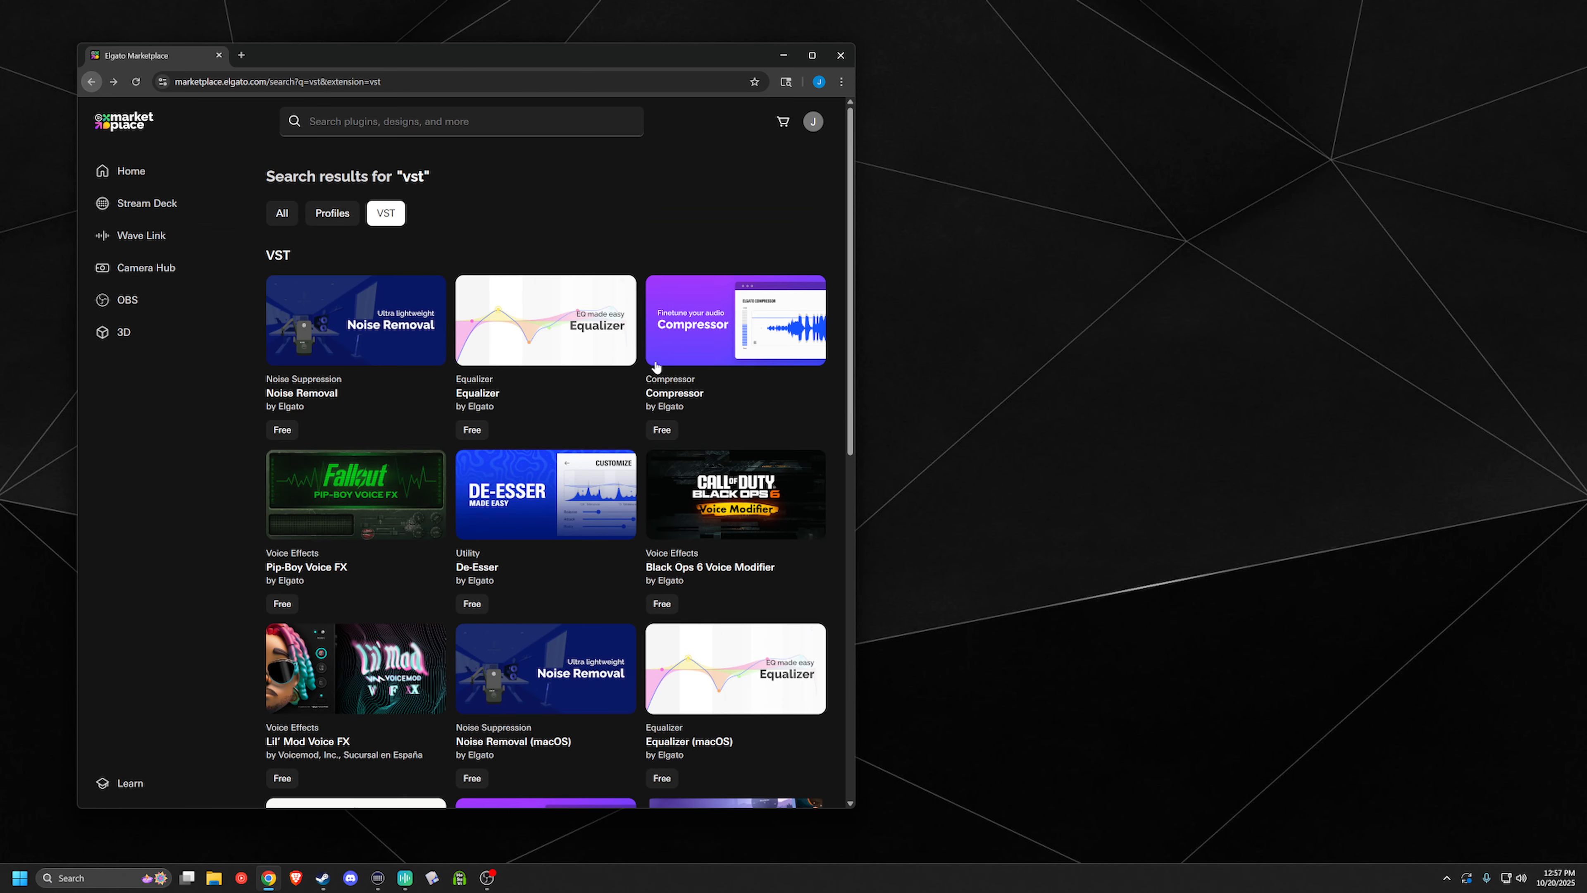
{"action": "left_click", "coordinate": [614, 478]}
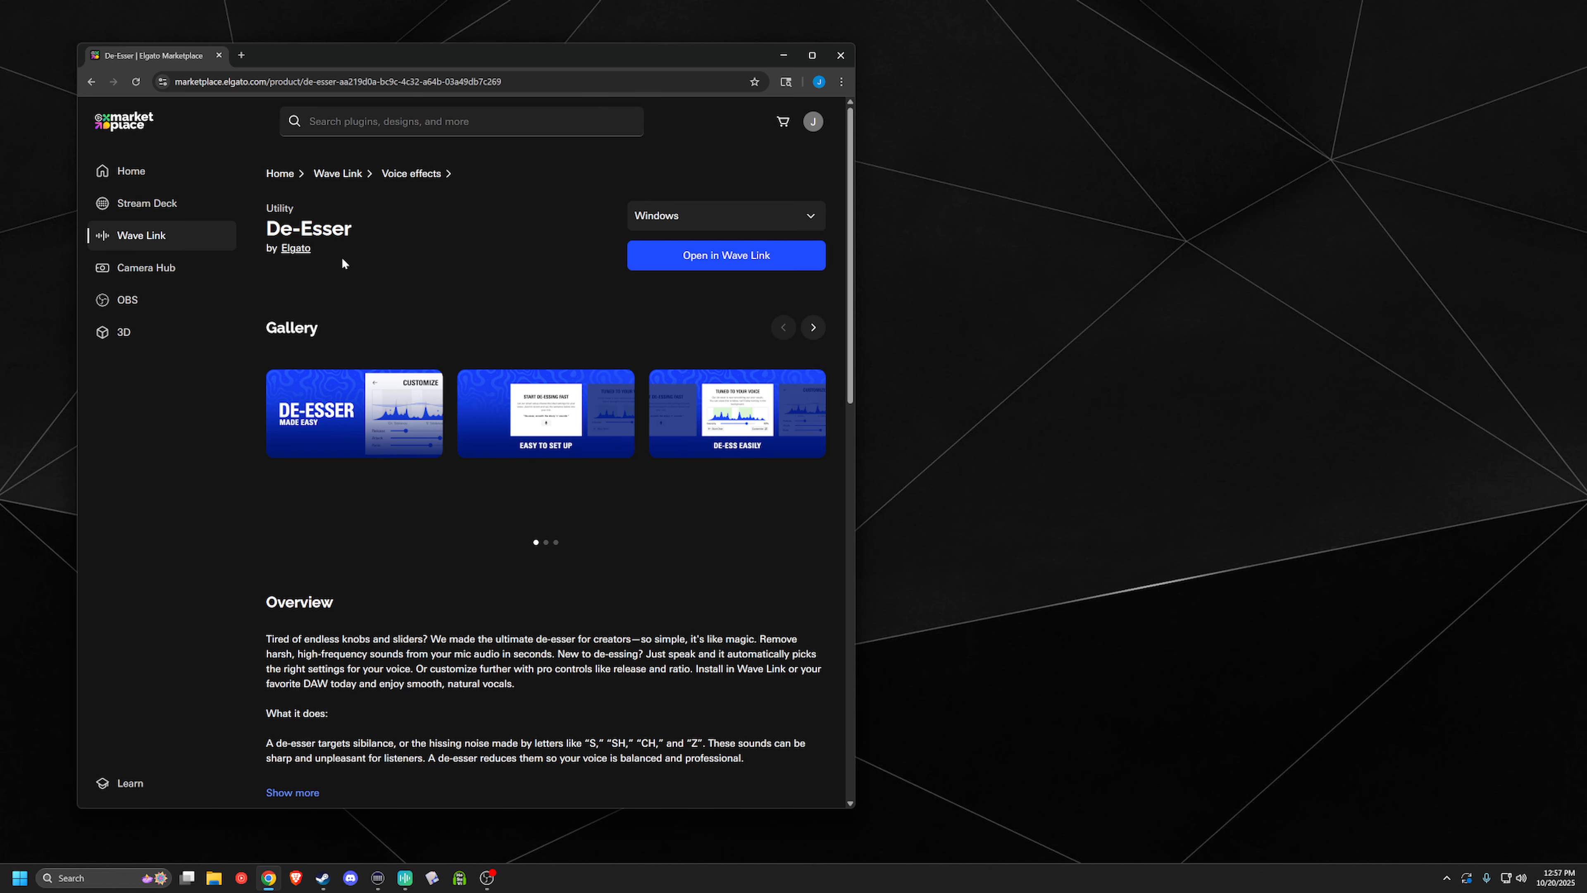
{"action": "left_click", "coordinate": [90, 84]}
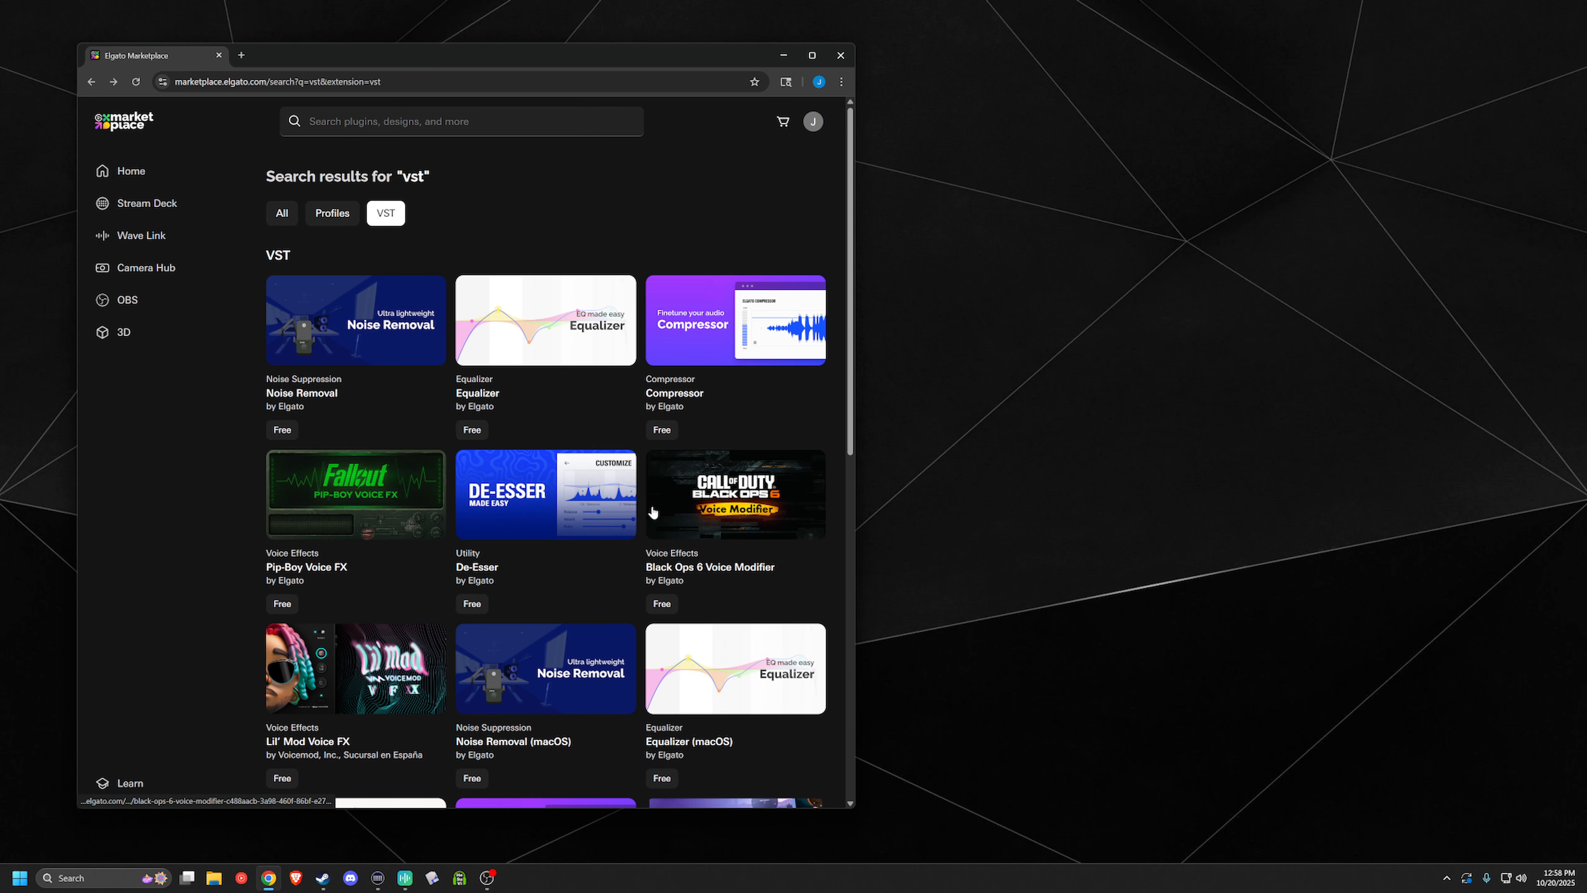
Look through the full list of VST results for other free and paid voice effects.
{"action": "scroll", "coordinate": [620, 585], "scroll_direction": "down", "scroll_amount": 6}
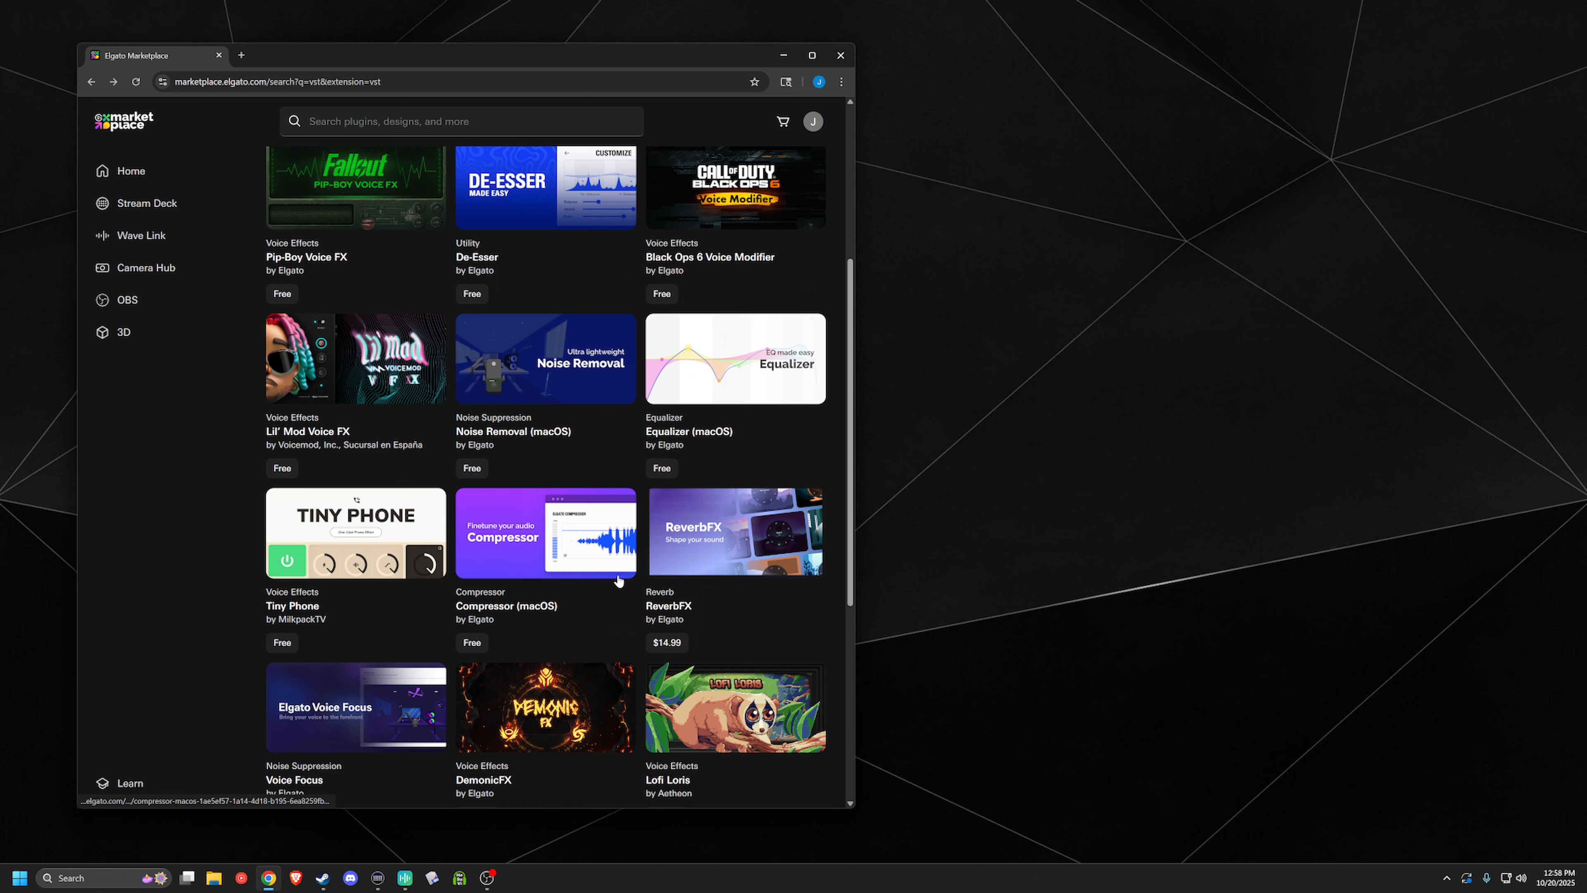
{"action": "scroll", "coordinate": [582, 436], "scroll_direction": "down", "scroll_amount": 1}
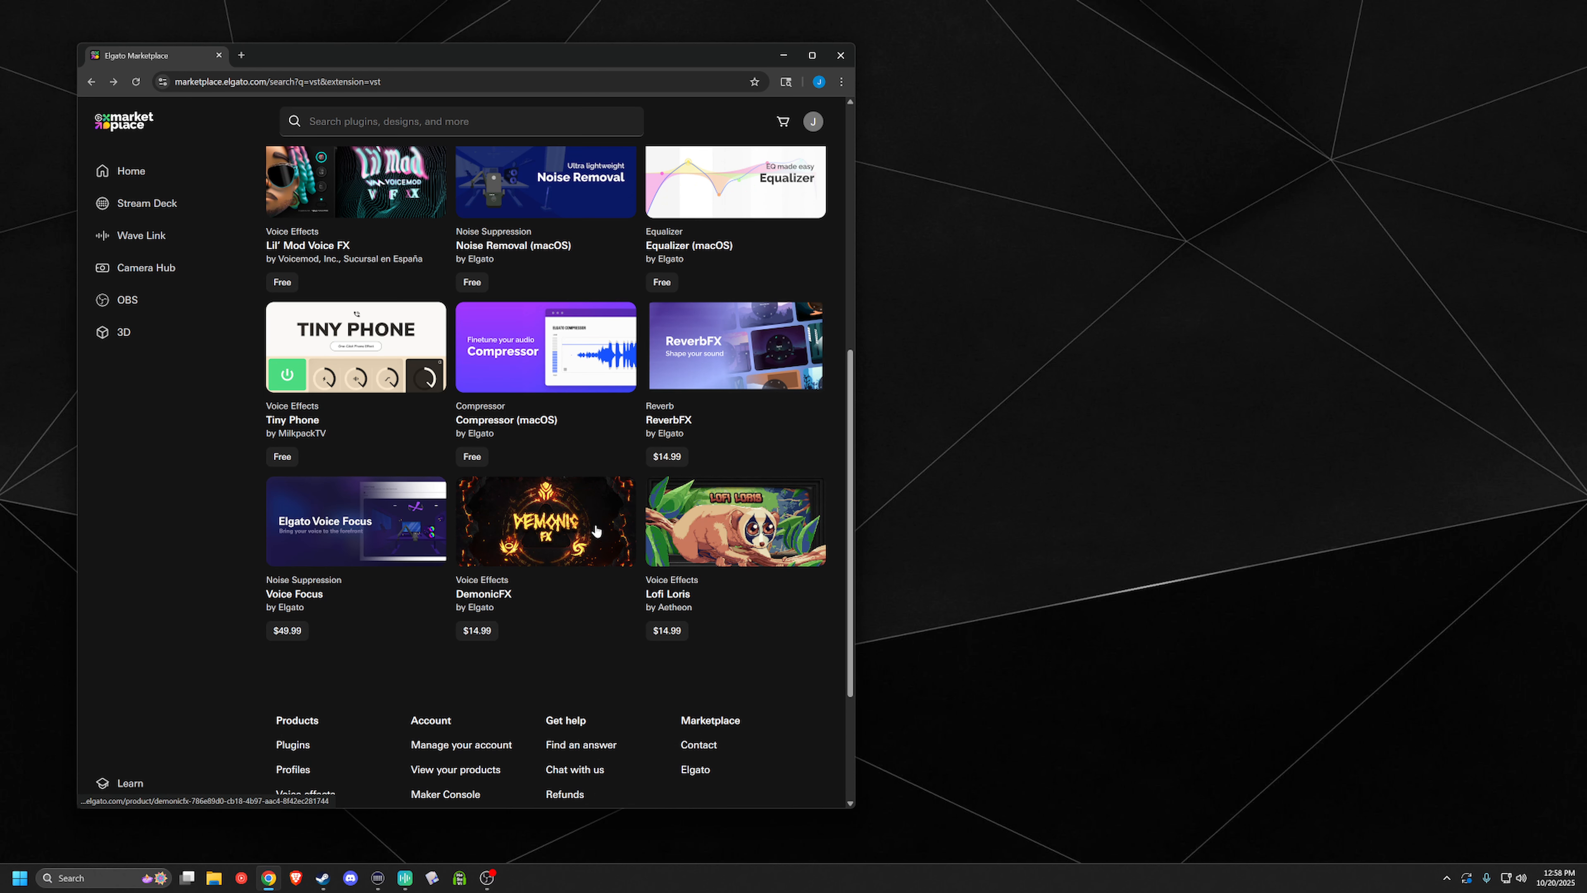
{"action": "scroll", "coordinate": [593, 476], "scroll_direction": "up", "scroll_amount": 7}
{"action": "scroll", "coordinate": [602, 513], "scroll_direction": "up", "scroll_amount": 1}
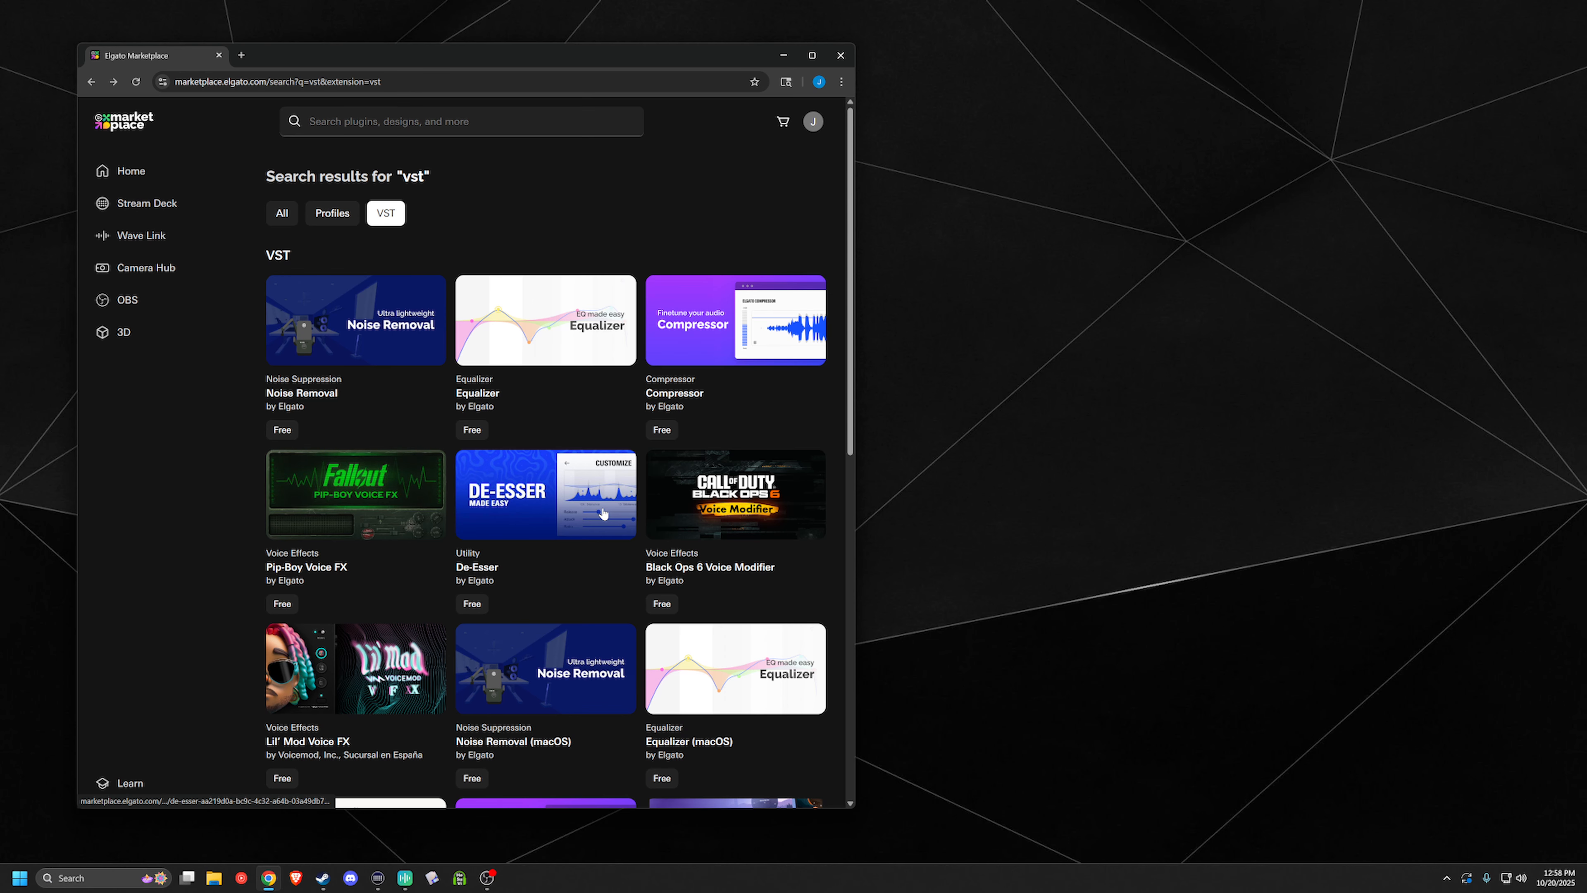
{"action": "scroll", "coordinate": [603, 513], "scroll_direction": "down", "scroll_amount": 3}
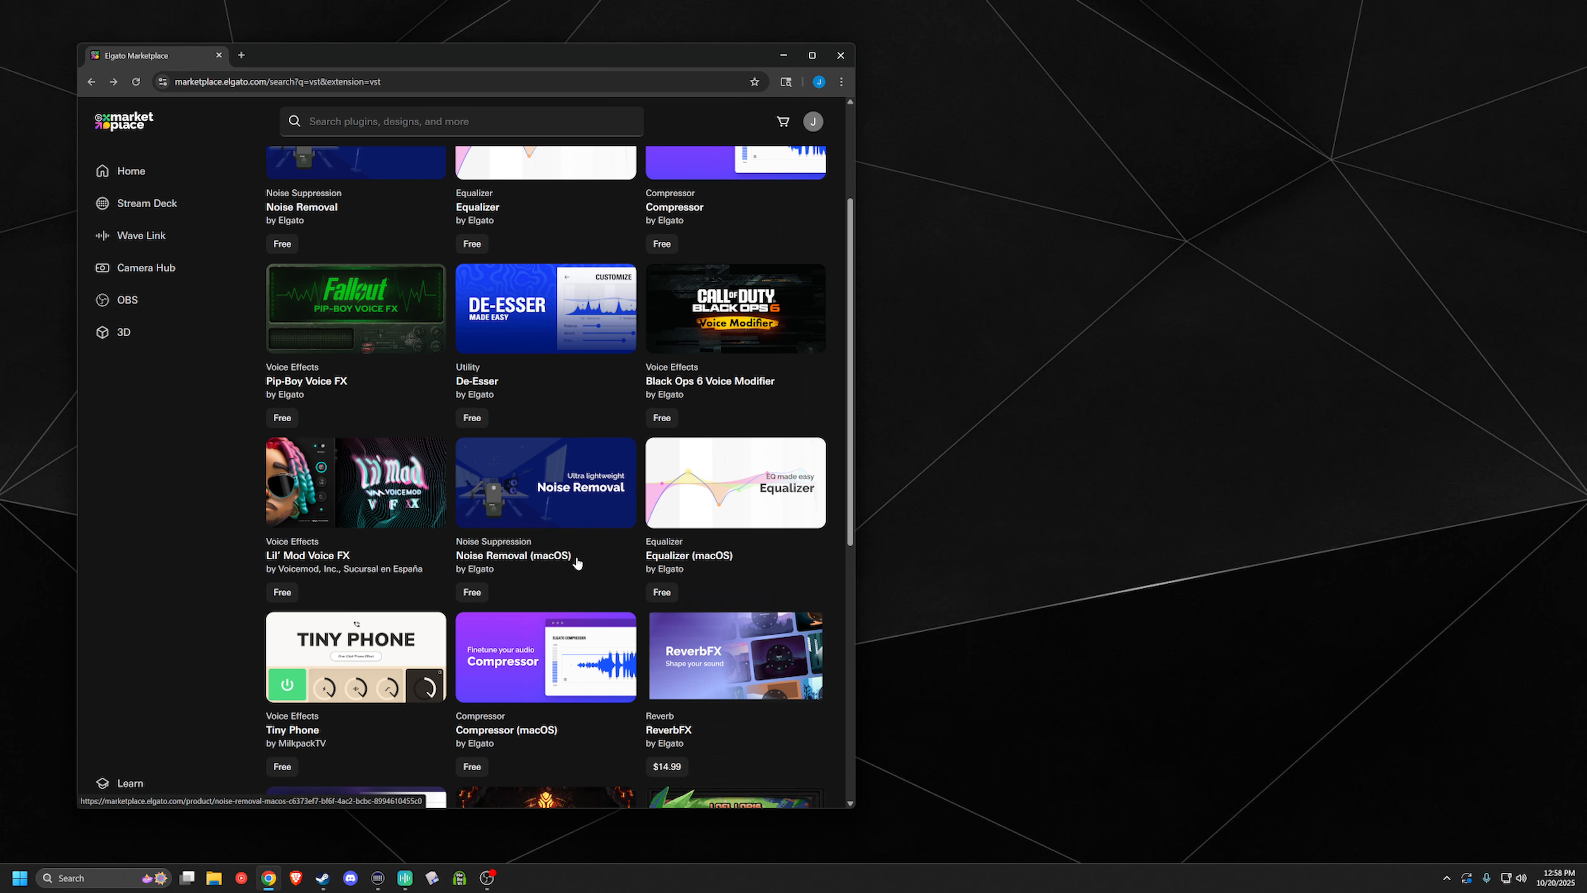
{"action": "scroll", "coordinate": [679, 477], "scroll_direction": "down", "scroll_amount": 2}
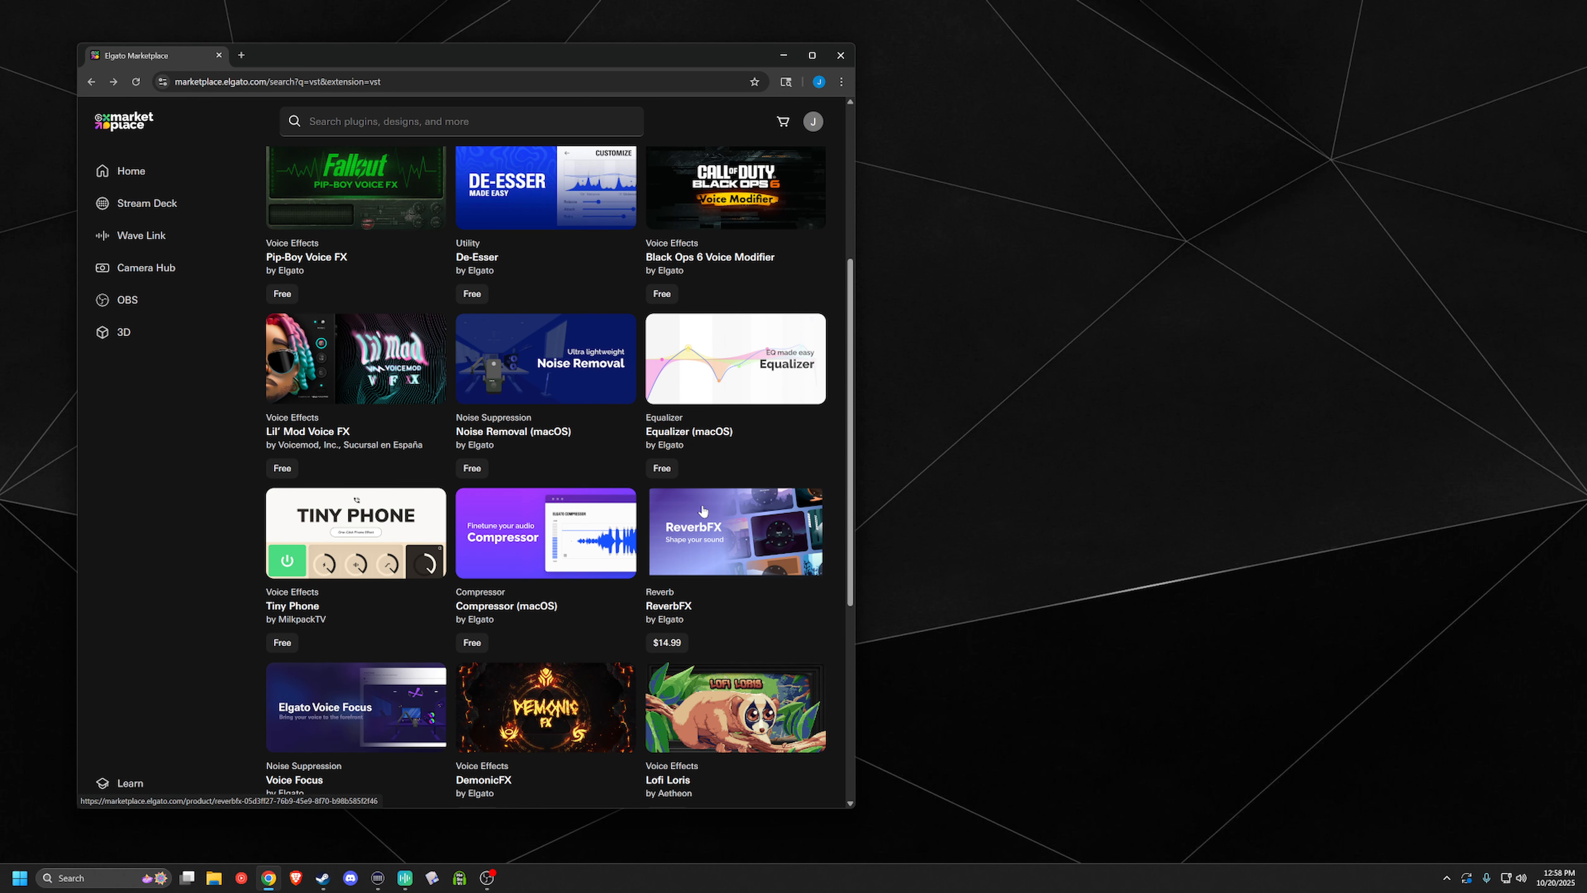
Review the remaining VST results, from the free Elgato effects down to Voice Focus, DemonicFX and Lofi Loris.
{"action": "scroll", "coordinate": [702, 511], "scroll_direction": "down", "scroll_amount": 2}
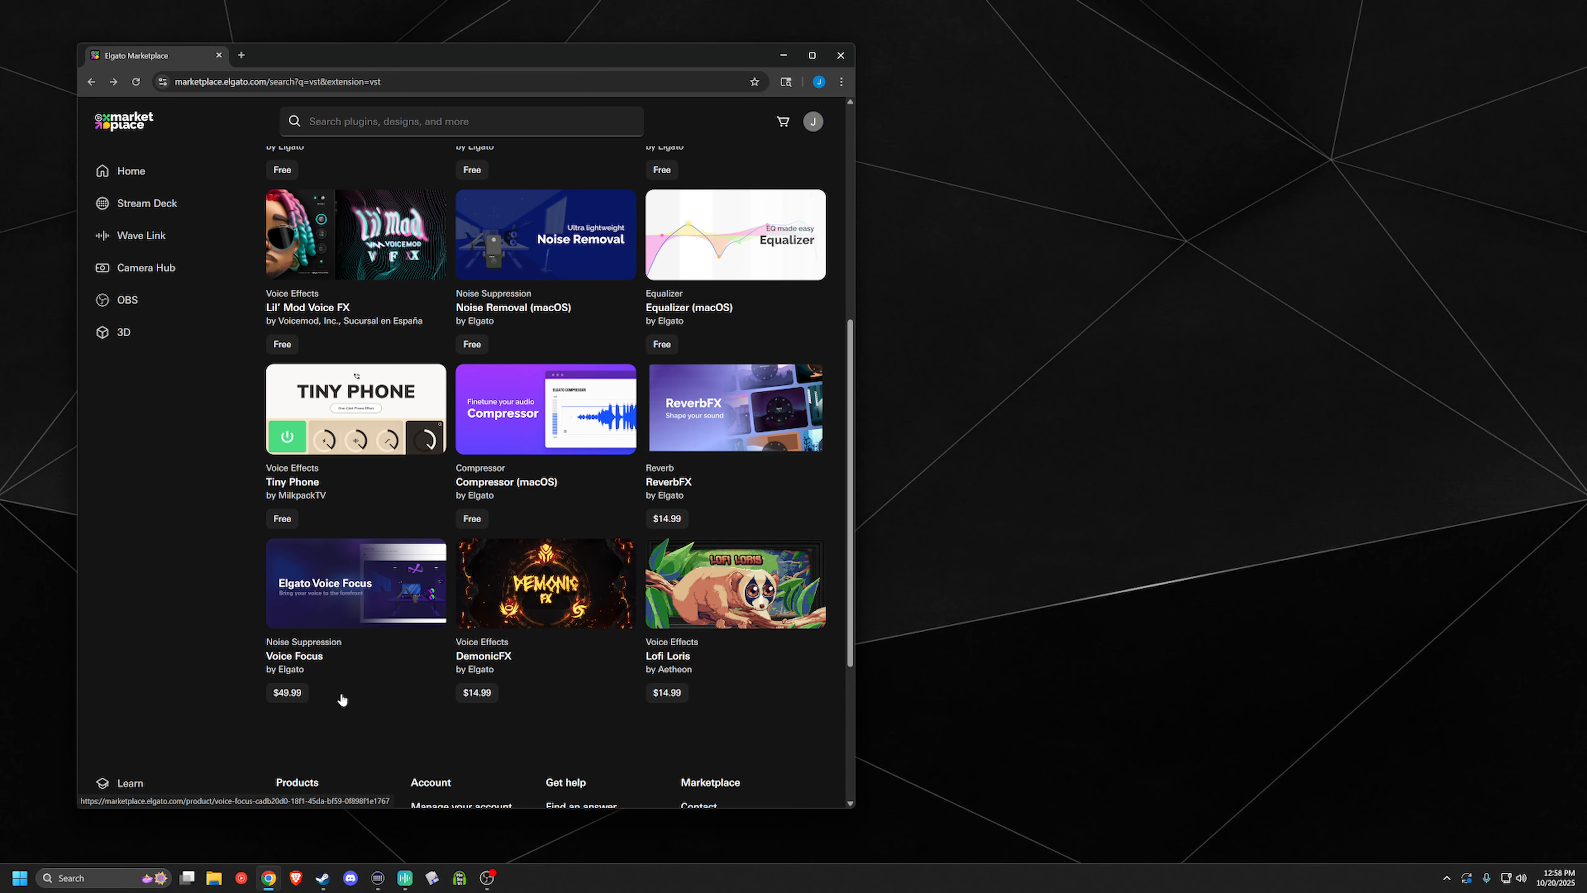
{"action": "scroll", "coordinate": [354, 656], "scroll_direction": "up", "scroll_amount": 5}
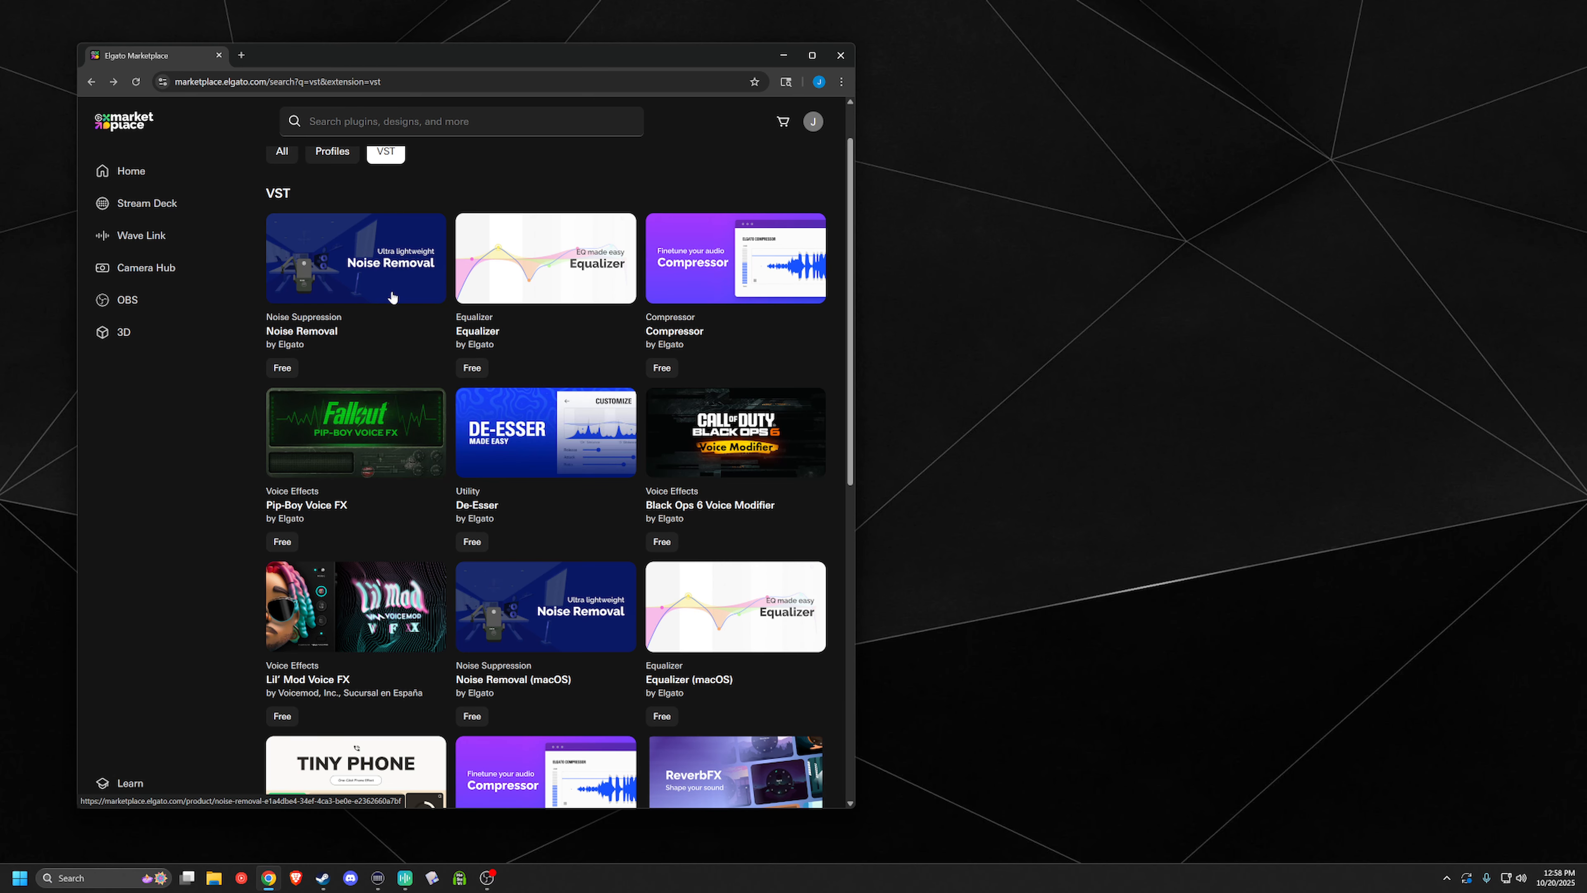
{"action": "scroll", "coordinate": [392, 296], "scroll_direction": "down", "scroll_amount": 8}
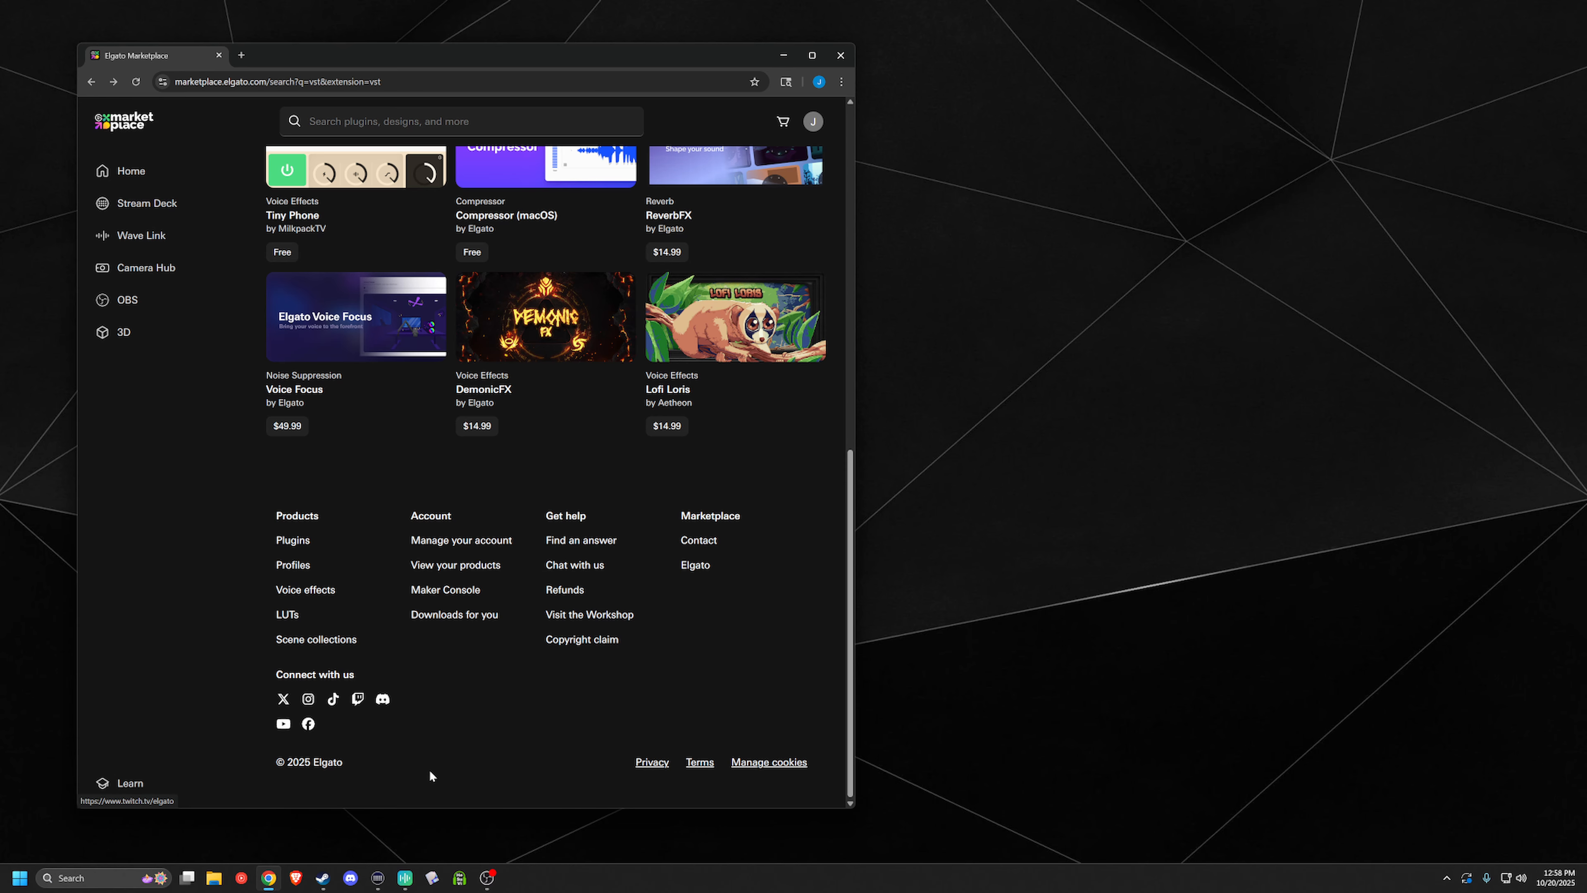
Switch to Wave Link and check the audio effect options of the Elgato XLR Dock channel in the mixes.
{"action": "left_click", "coordinate": [407, 881]}
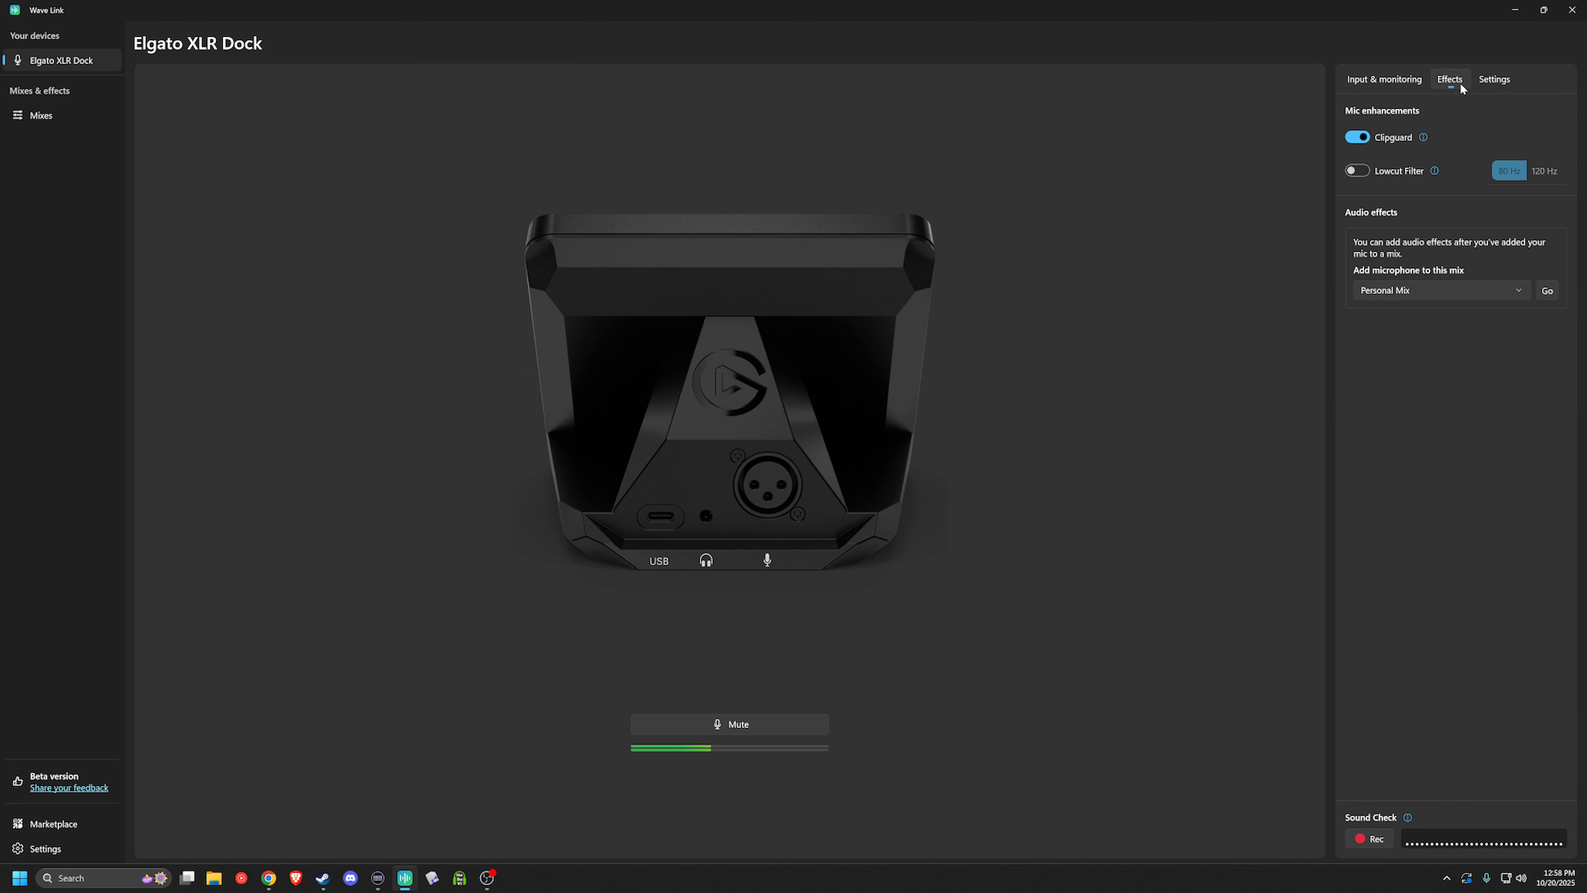
{"action": "left_click", "coordinate": [38, 118]}
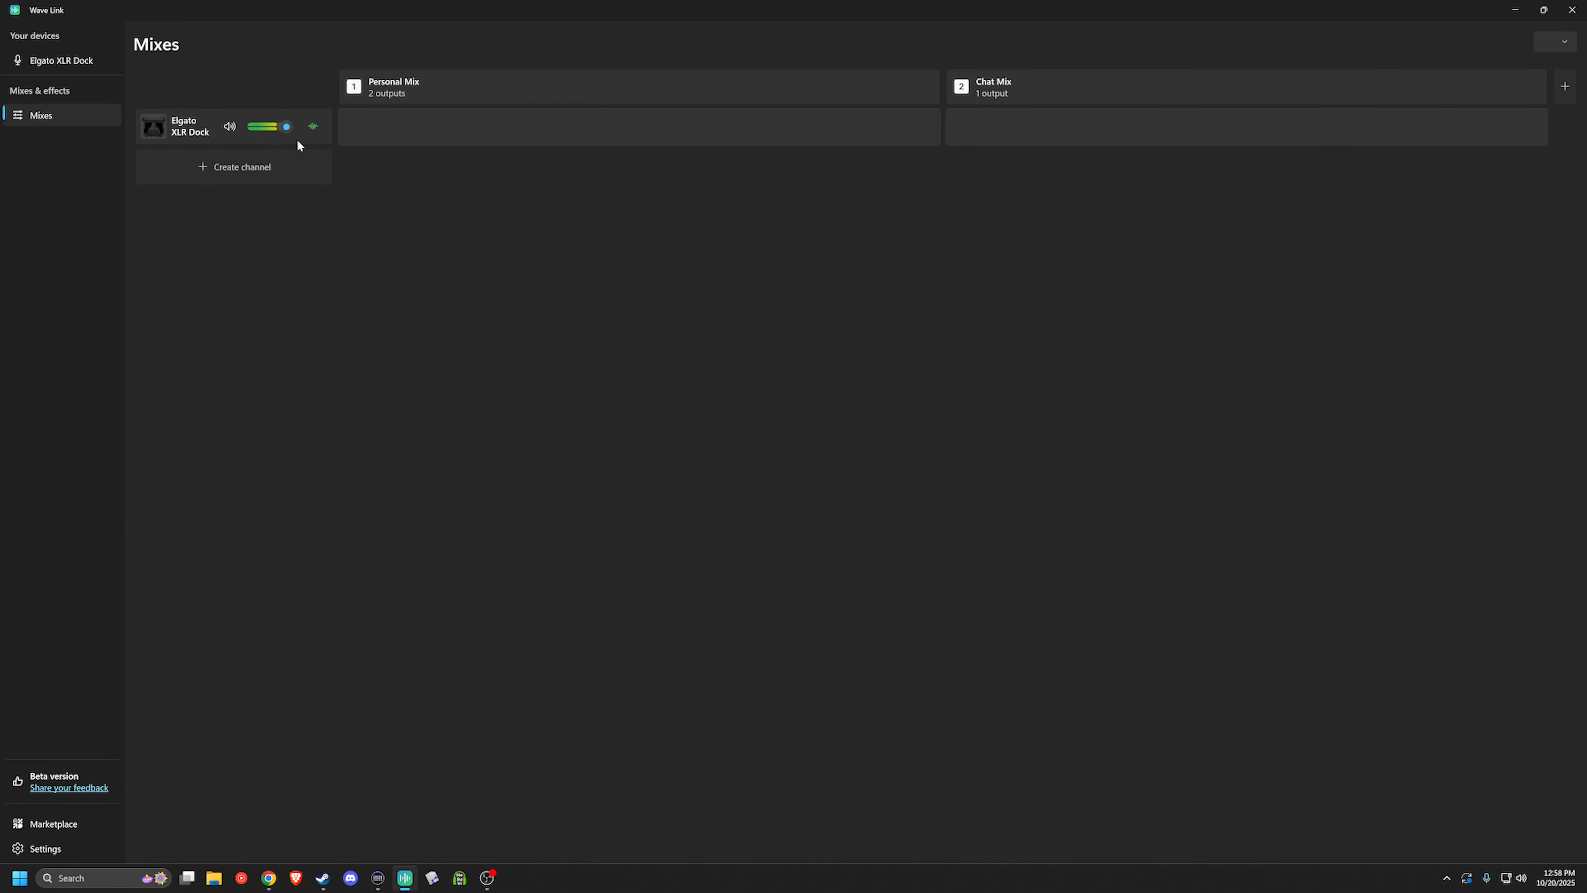
{"action": "left_click", "coordinate": [313, 126]}
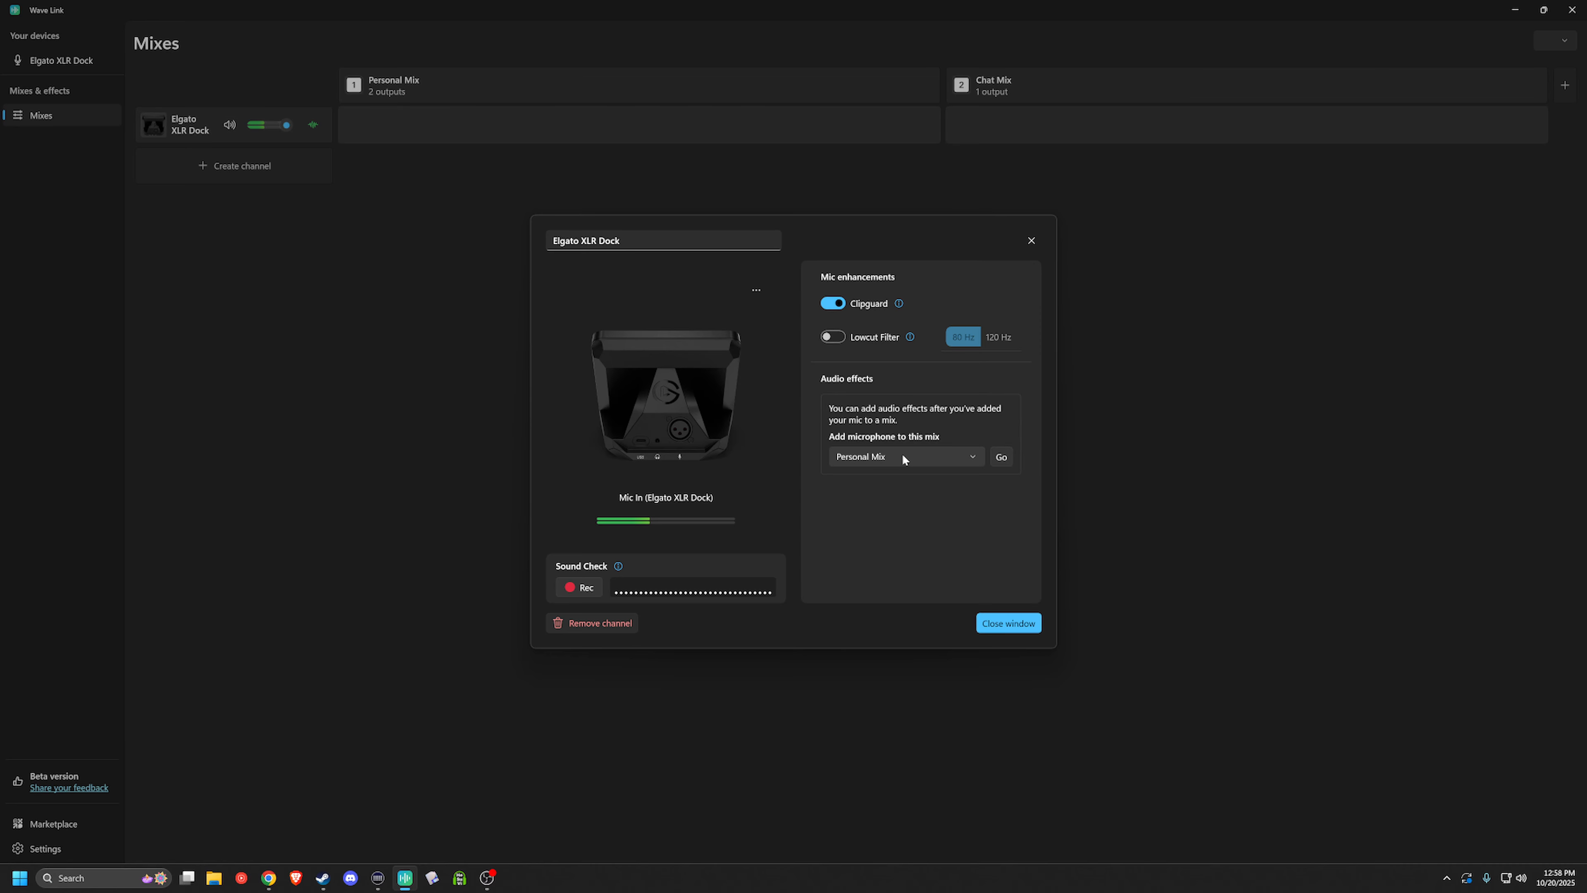
Add the XLR Dock microphone to the Personal Mix through the device's audio effects and turn off Voice Focus.
{"action": "left_click", "coordinate": [112, 62]}
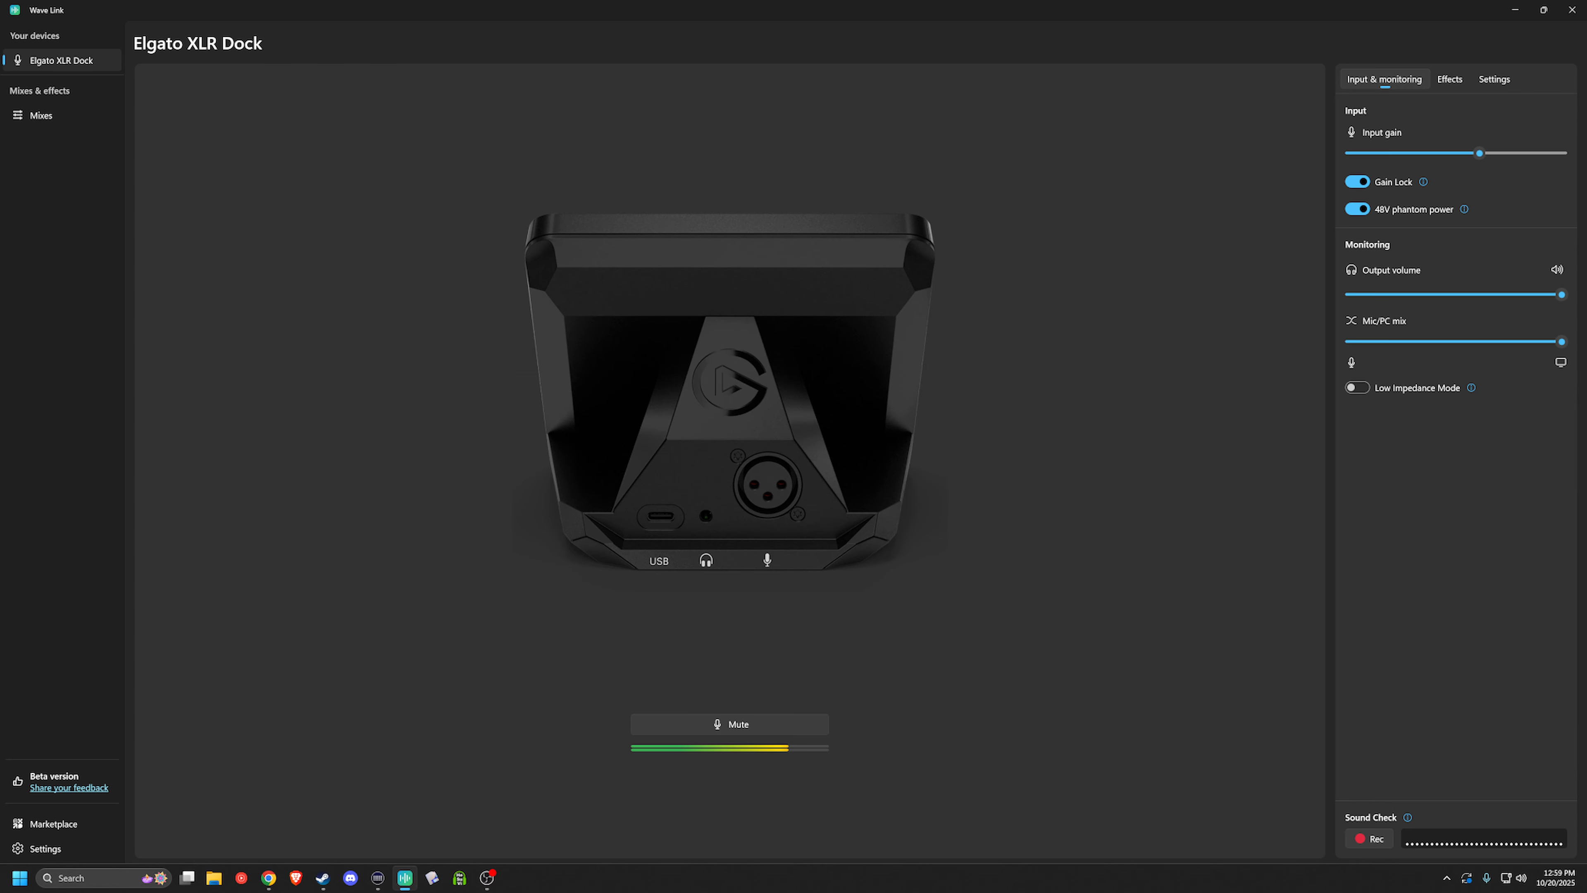
{"action": "left_click", "coordinate": [1444, 80]}
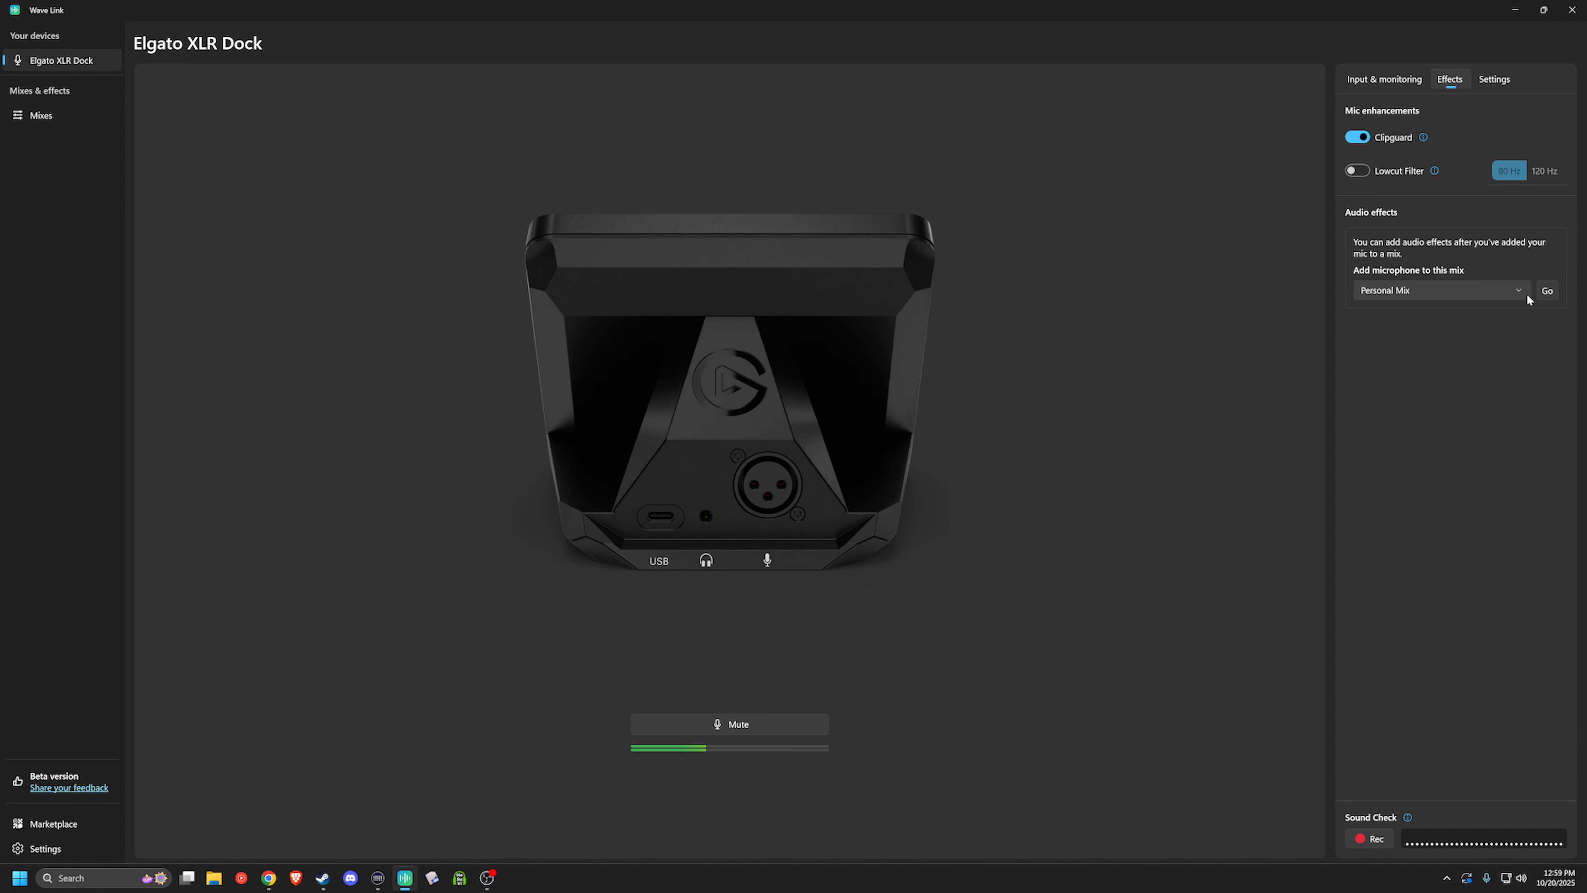
{"action": "left_click", "coordinate": [1503, 81]}
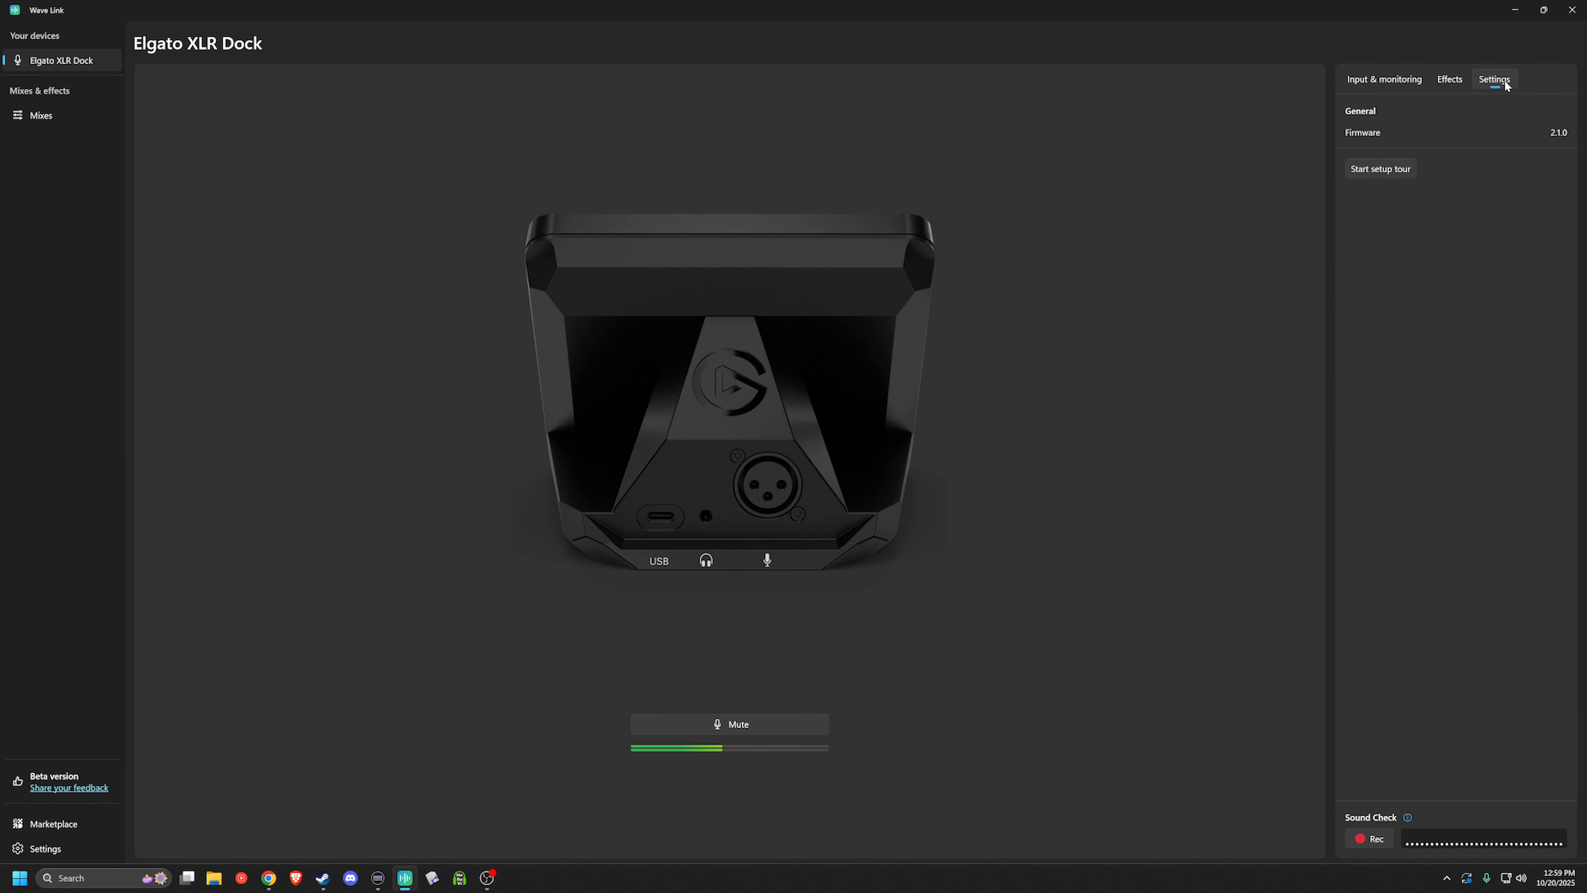
{"action": "left_click", "coordinate": [1443, 80]}
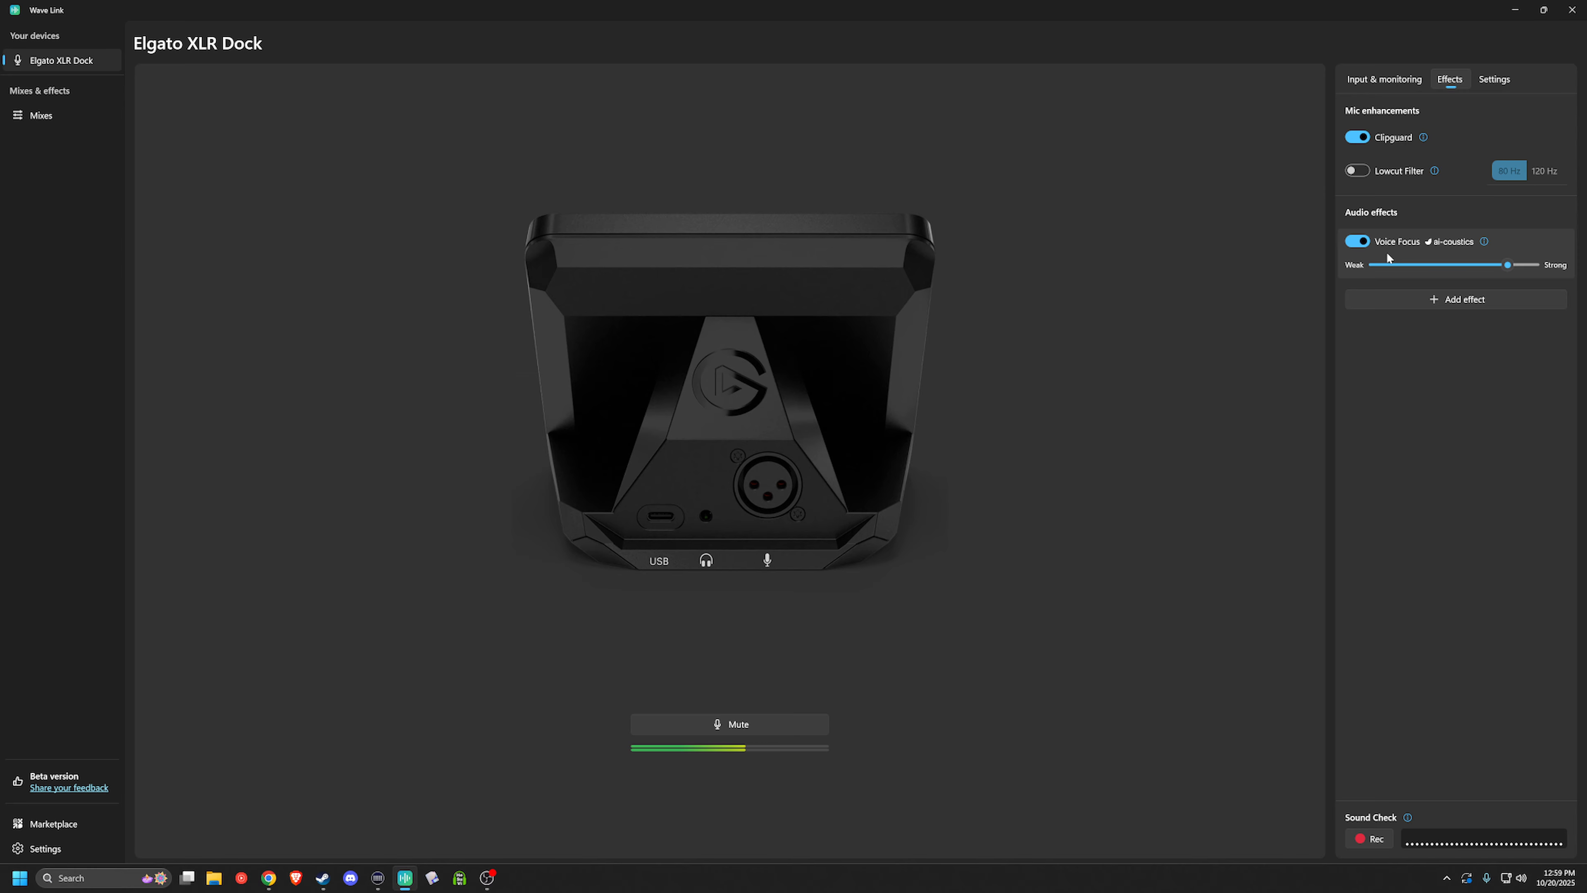
{"action": "left_click", "coordinate": [1357, 242]}
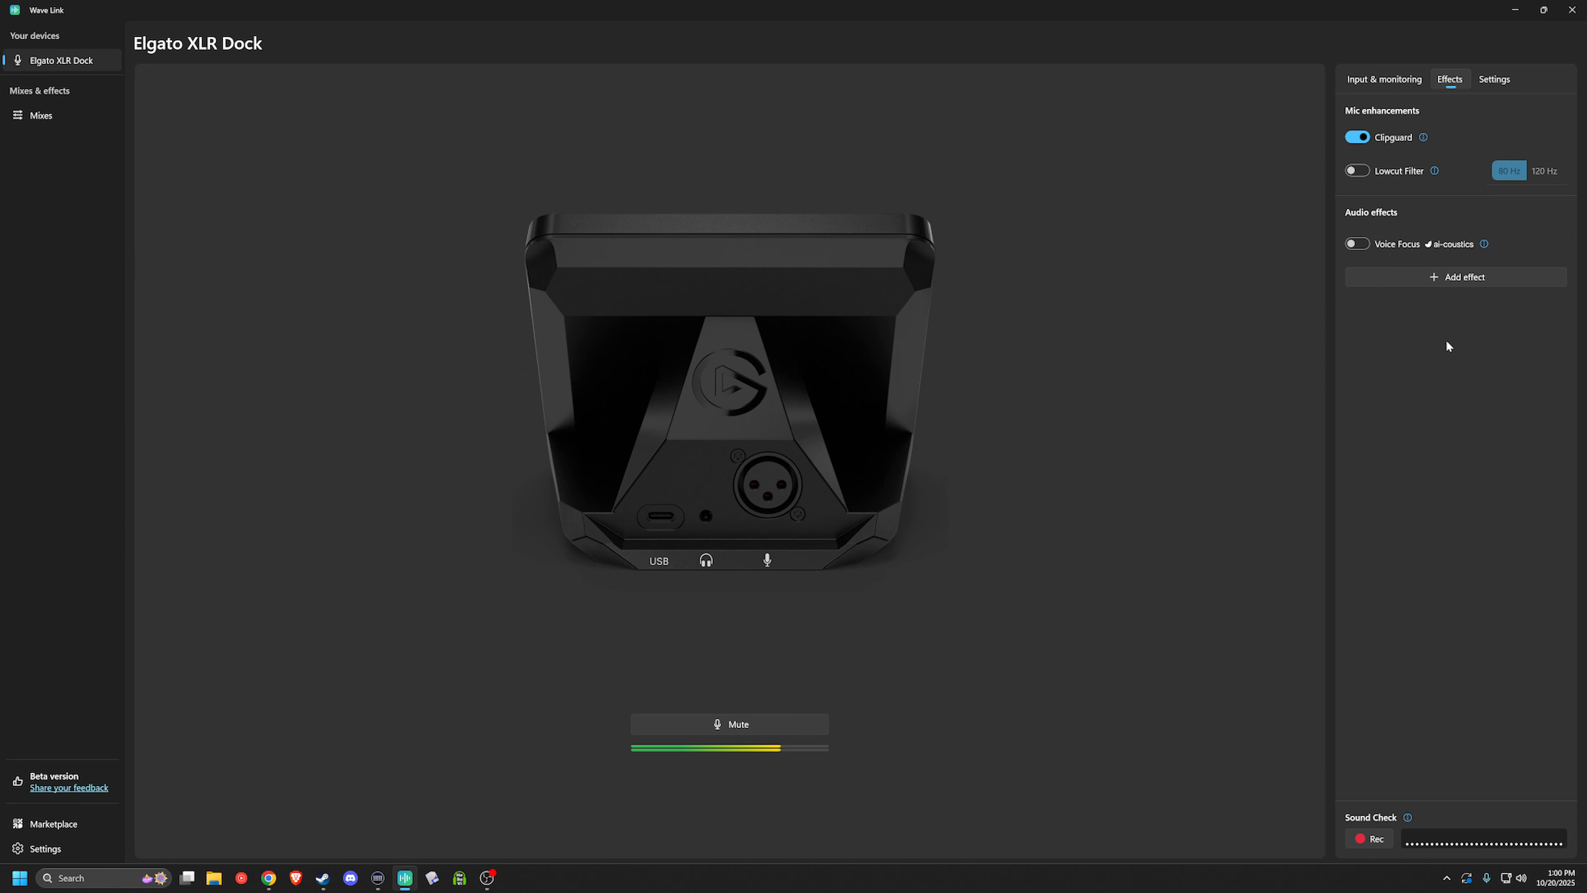
Open the Elgato XLR Dock channel's settings in the mixes and rename the channel "XLR Mic".
{"action": "left_click", "coordinate": [63, 114]}
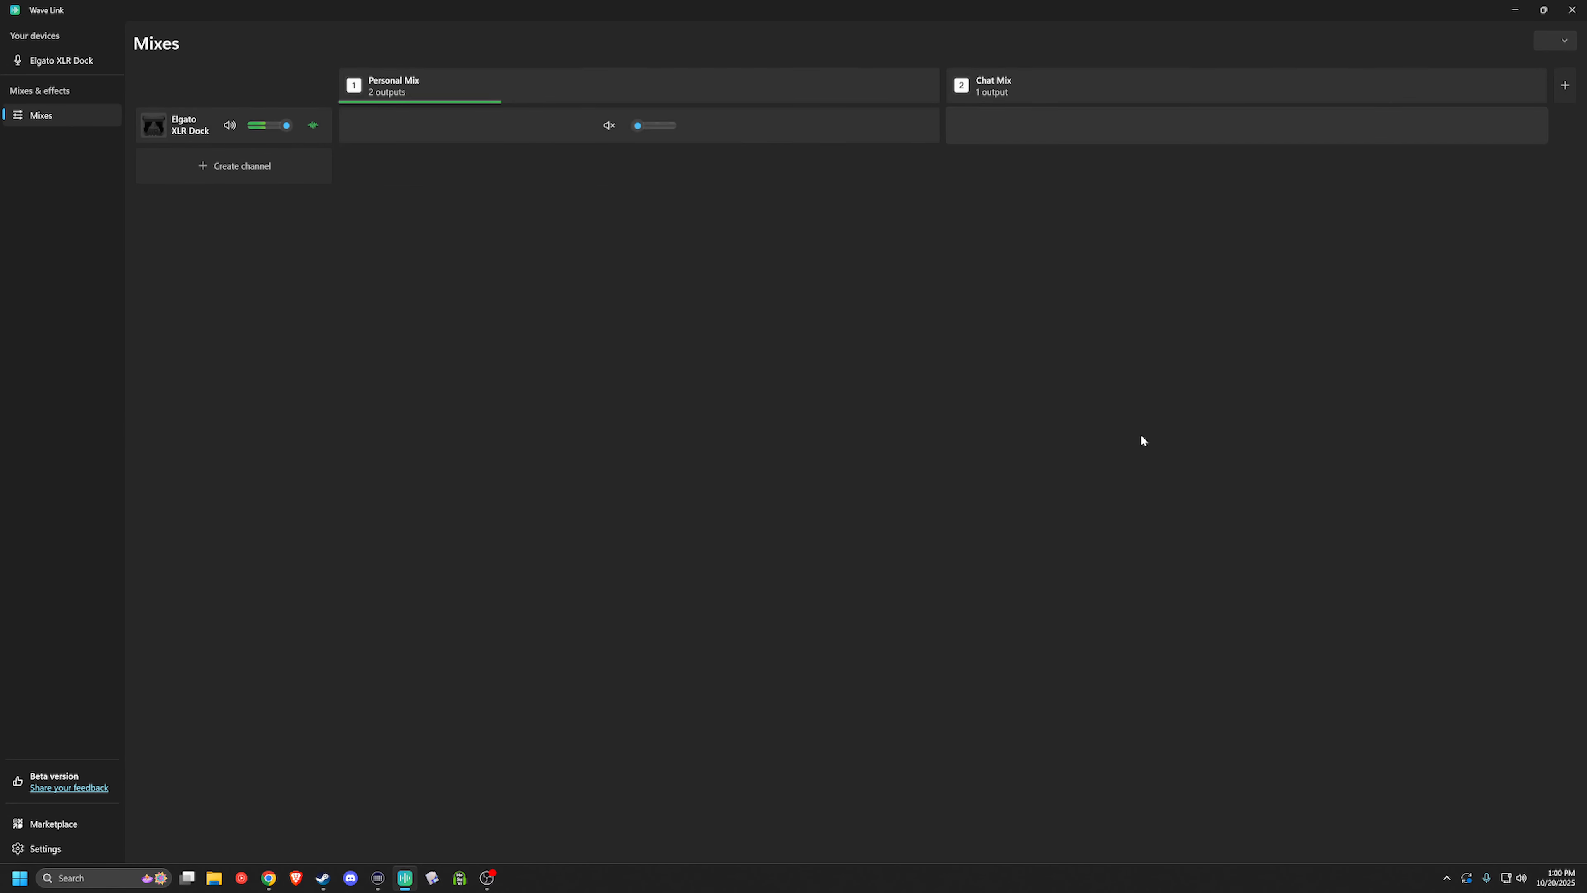
{"action": "left_click", "coordinate": [1513, 11]}
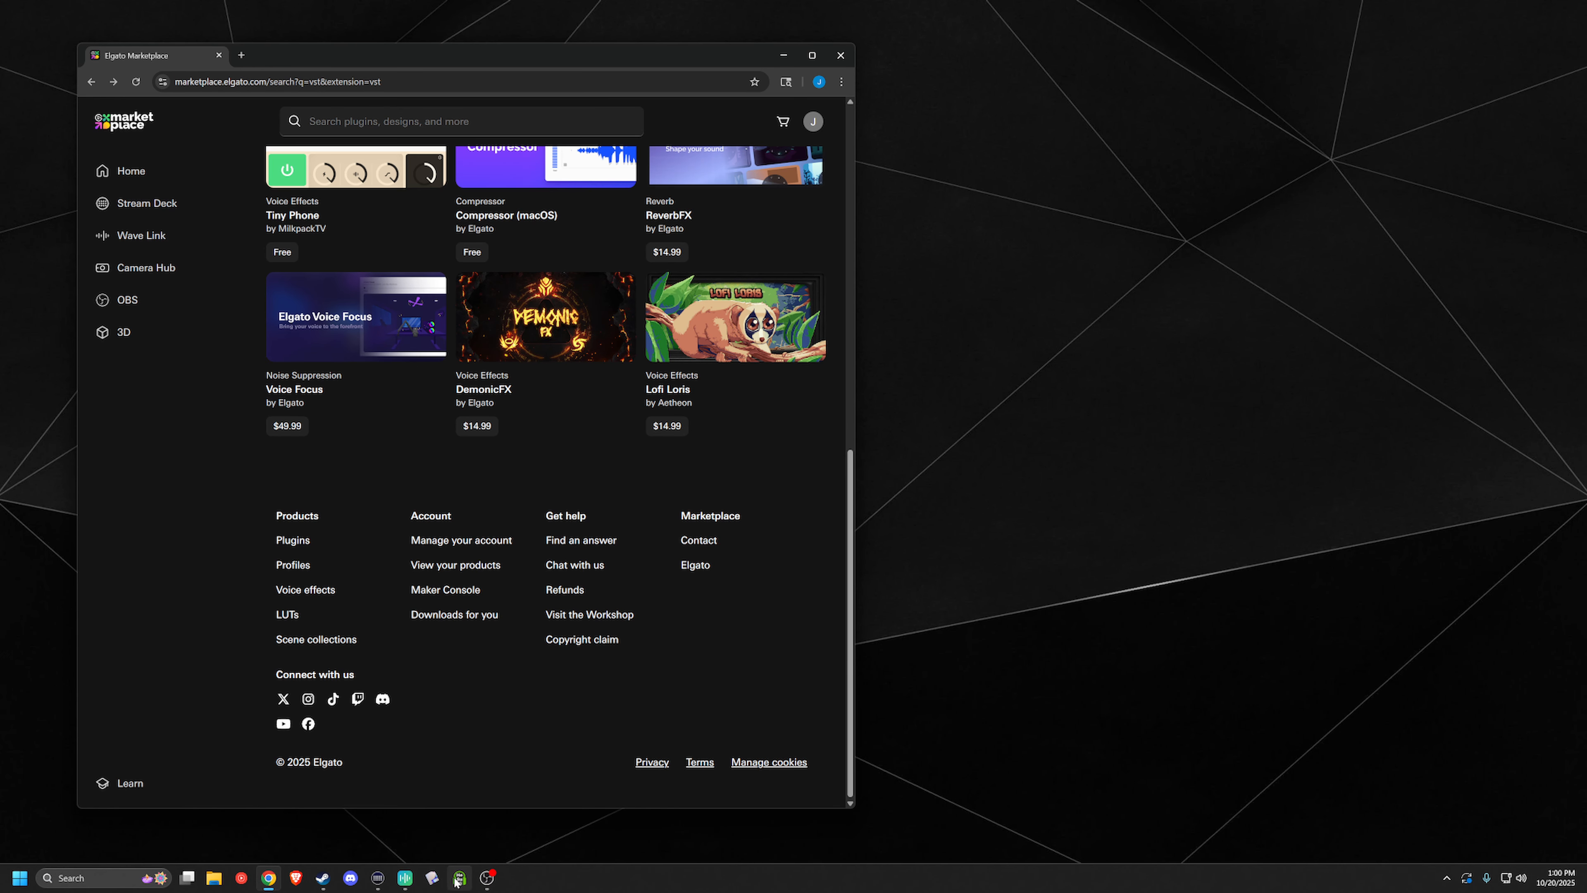
{"action": "left_click", "coordinate": [409, 882]}
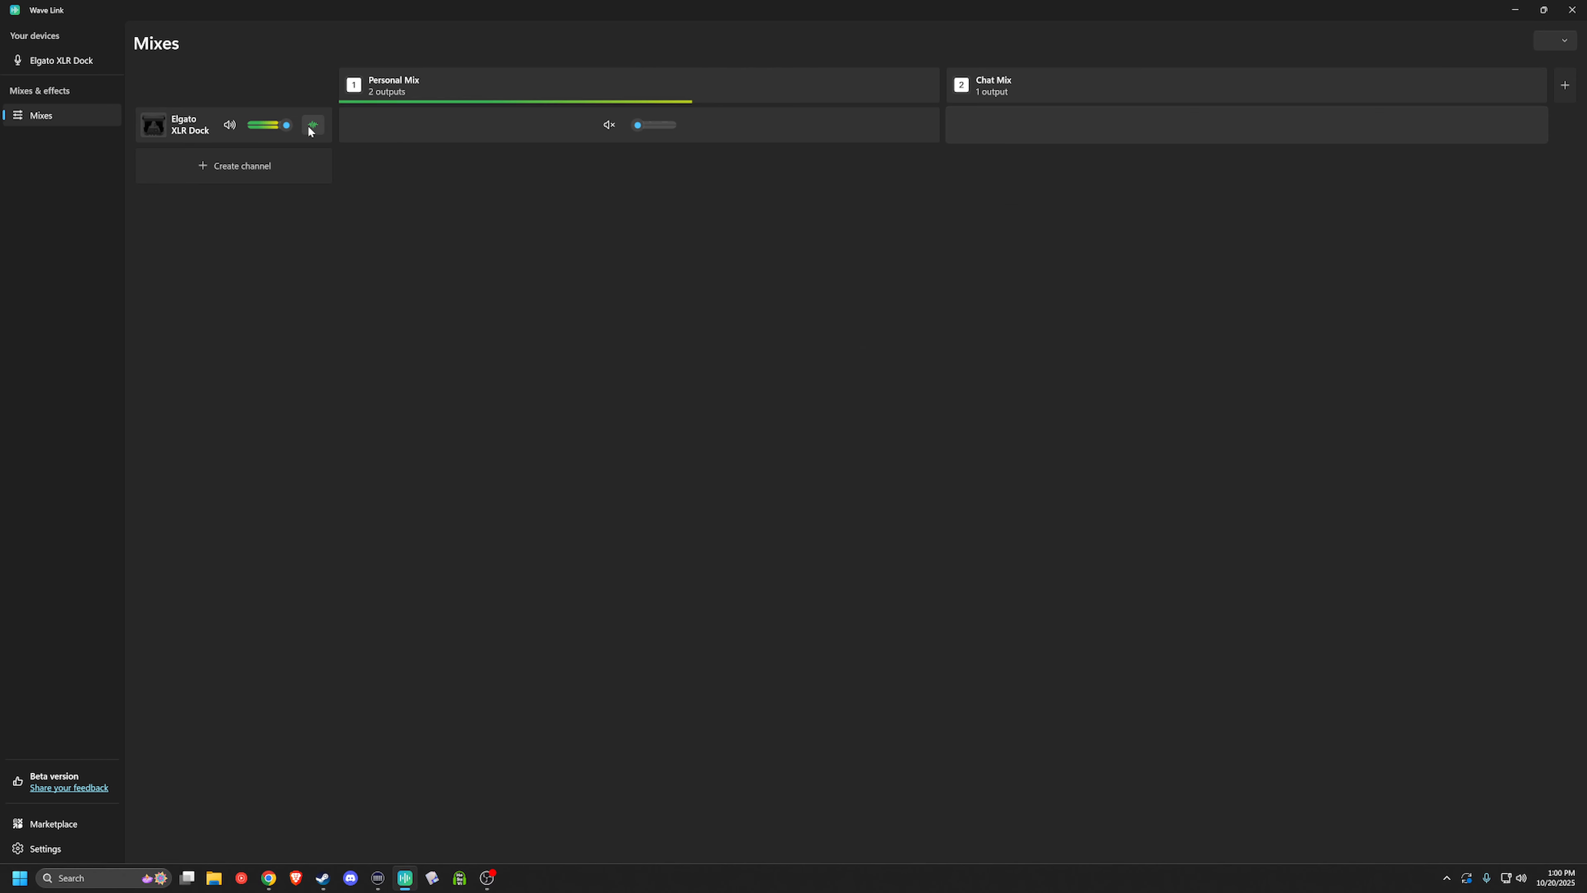
{"action": "left_click", "coordinate": [312, 127]}
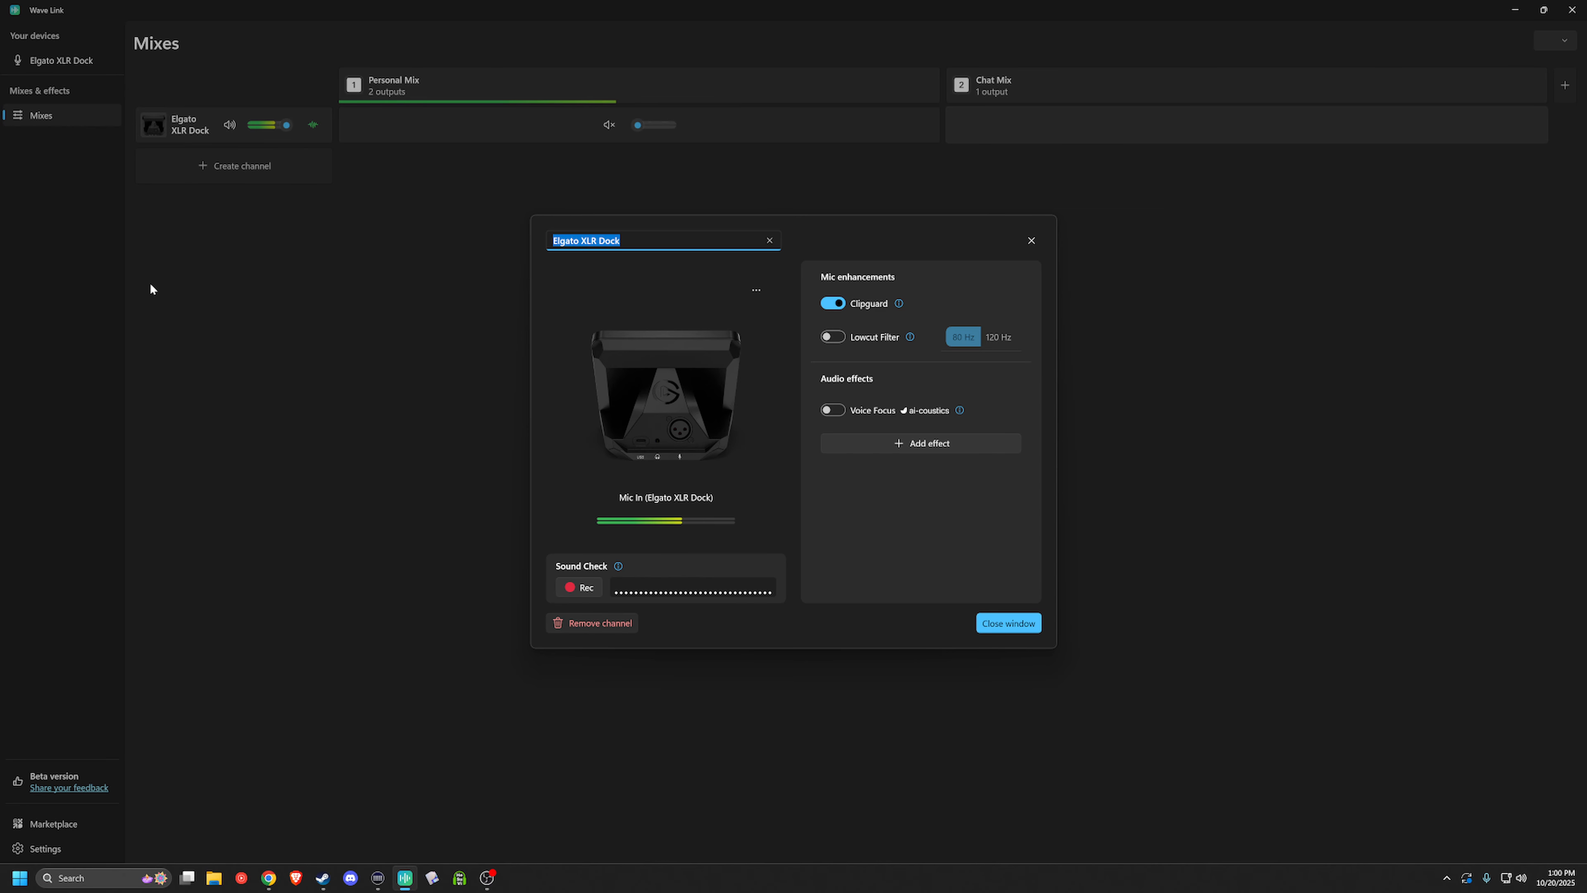
{"action": "type", "text": "XLR Mic"}
Add the Elgato EQ effect to the XLR Mic channel and open the equalizer's preset library.
{"action": "left_click", "coordinate": [943, 450]}
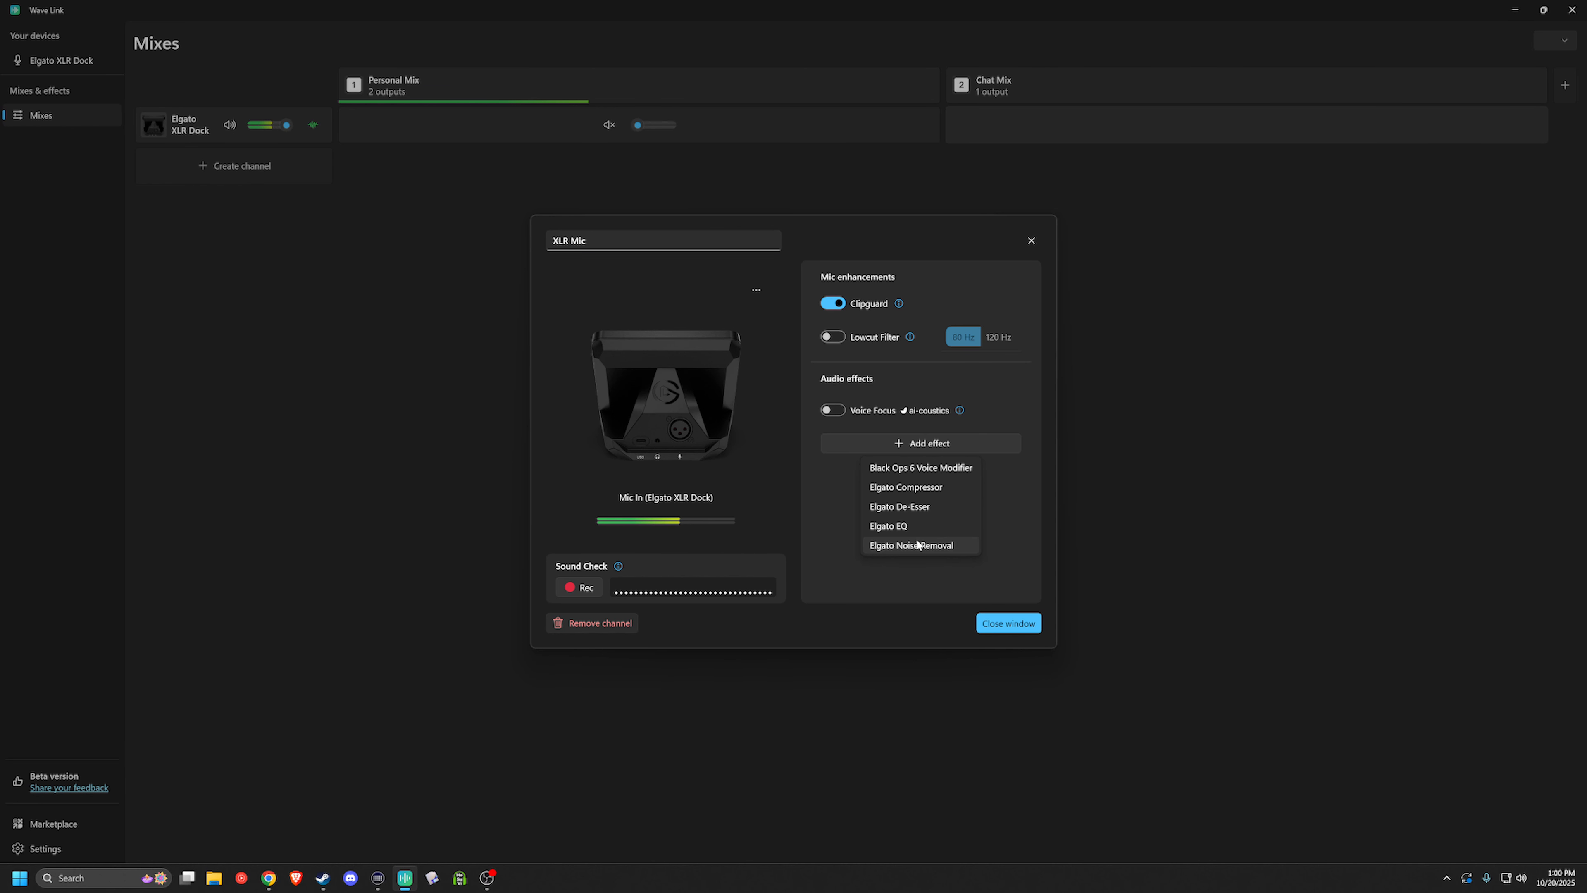
{"action": "left_click", "coordinate": [834, 511]}
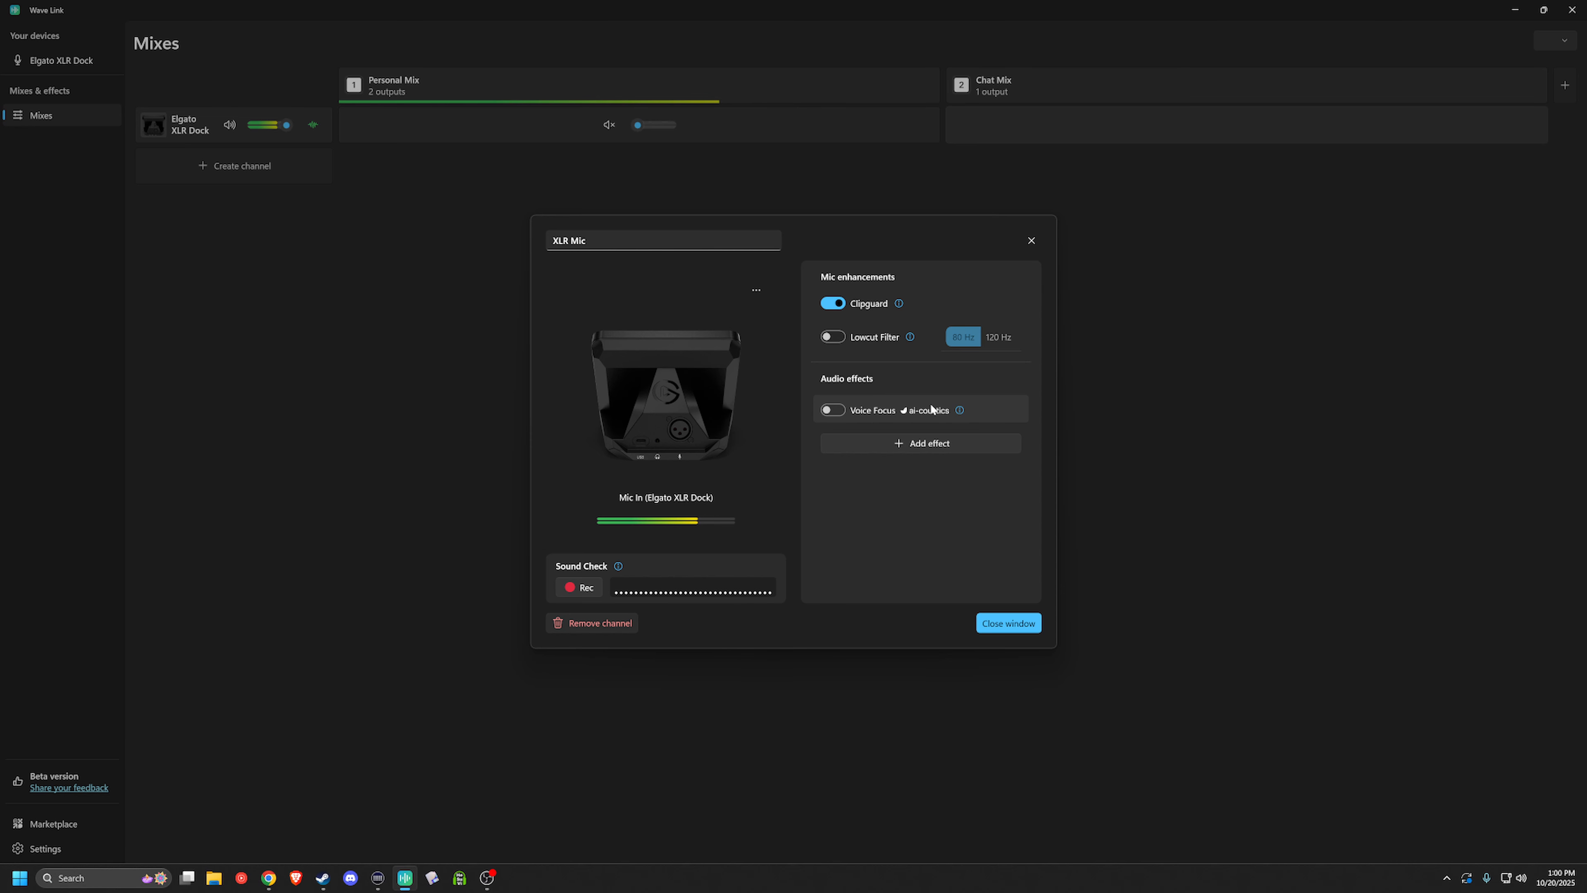
{"action": "left_click", "coordinate": [914, 443]}
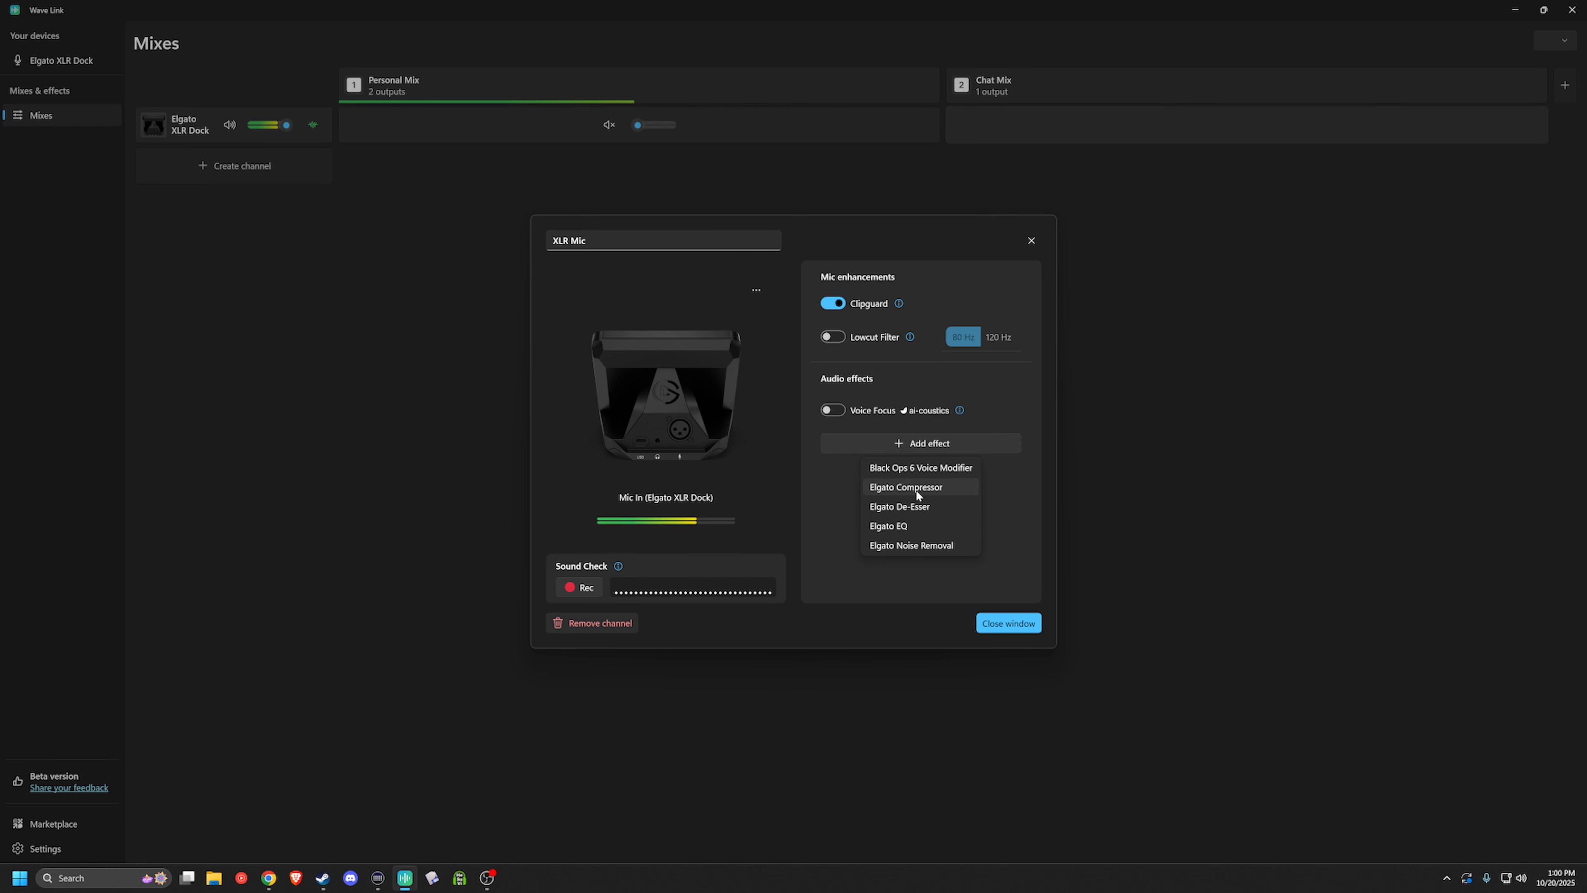
{"action": "left_click", "coordinate": [924, 528]}
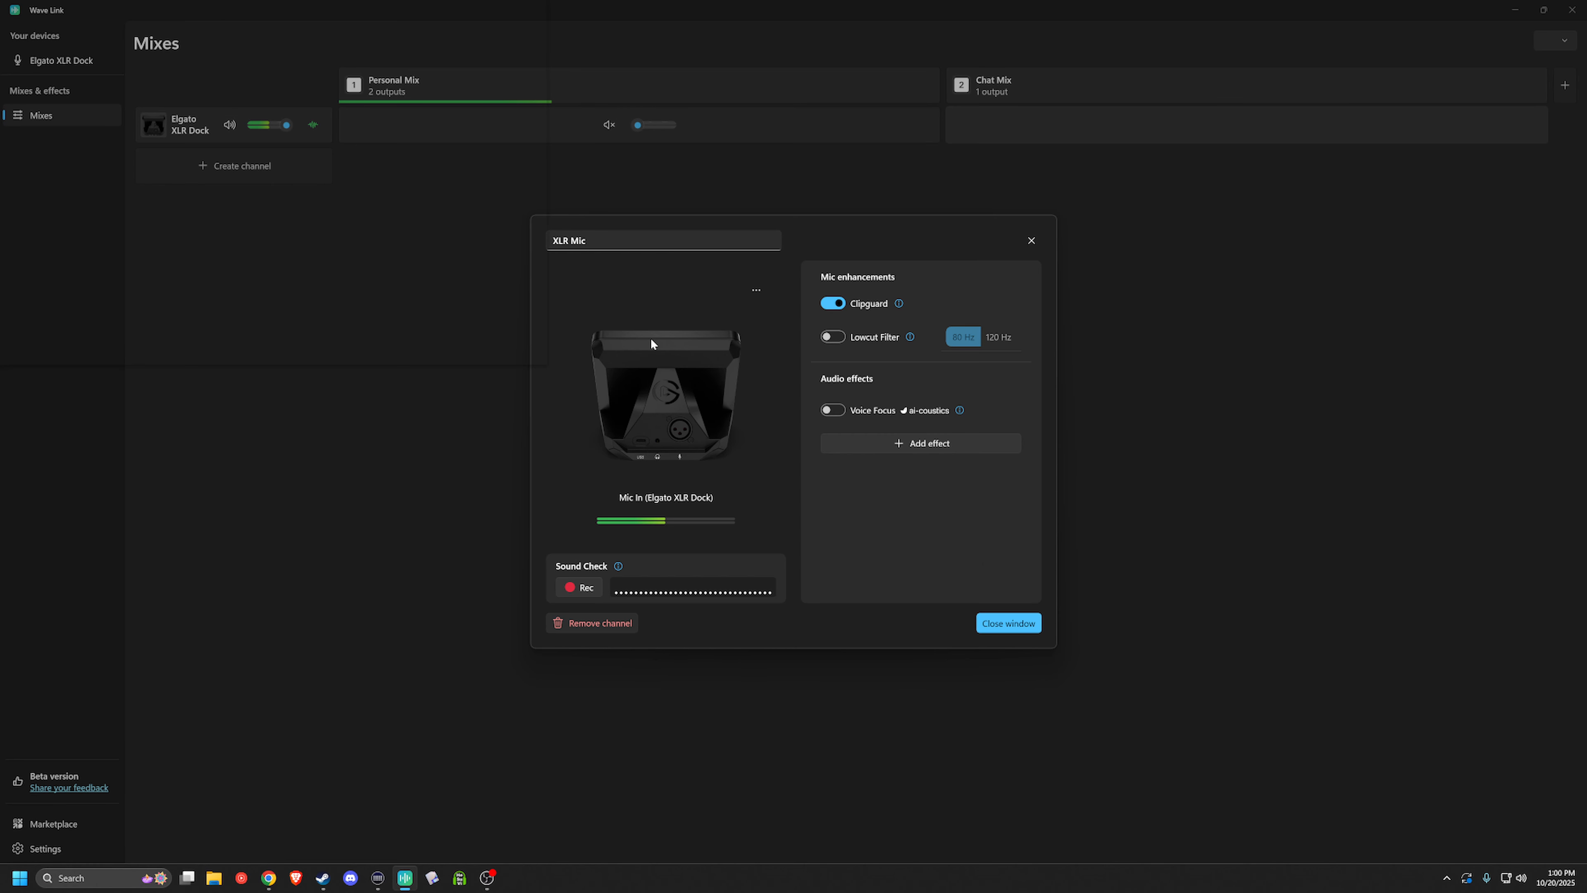
{"action": "left_click", "coordinate": [667, 298]}
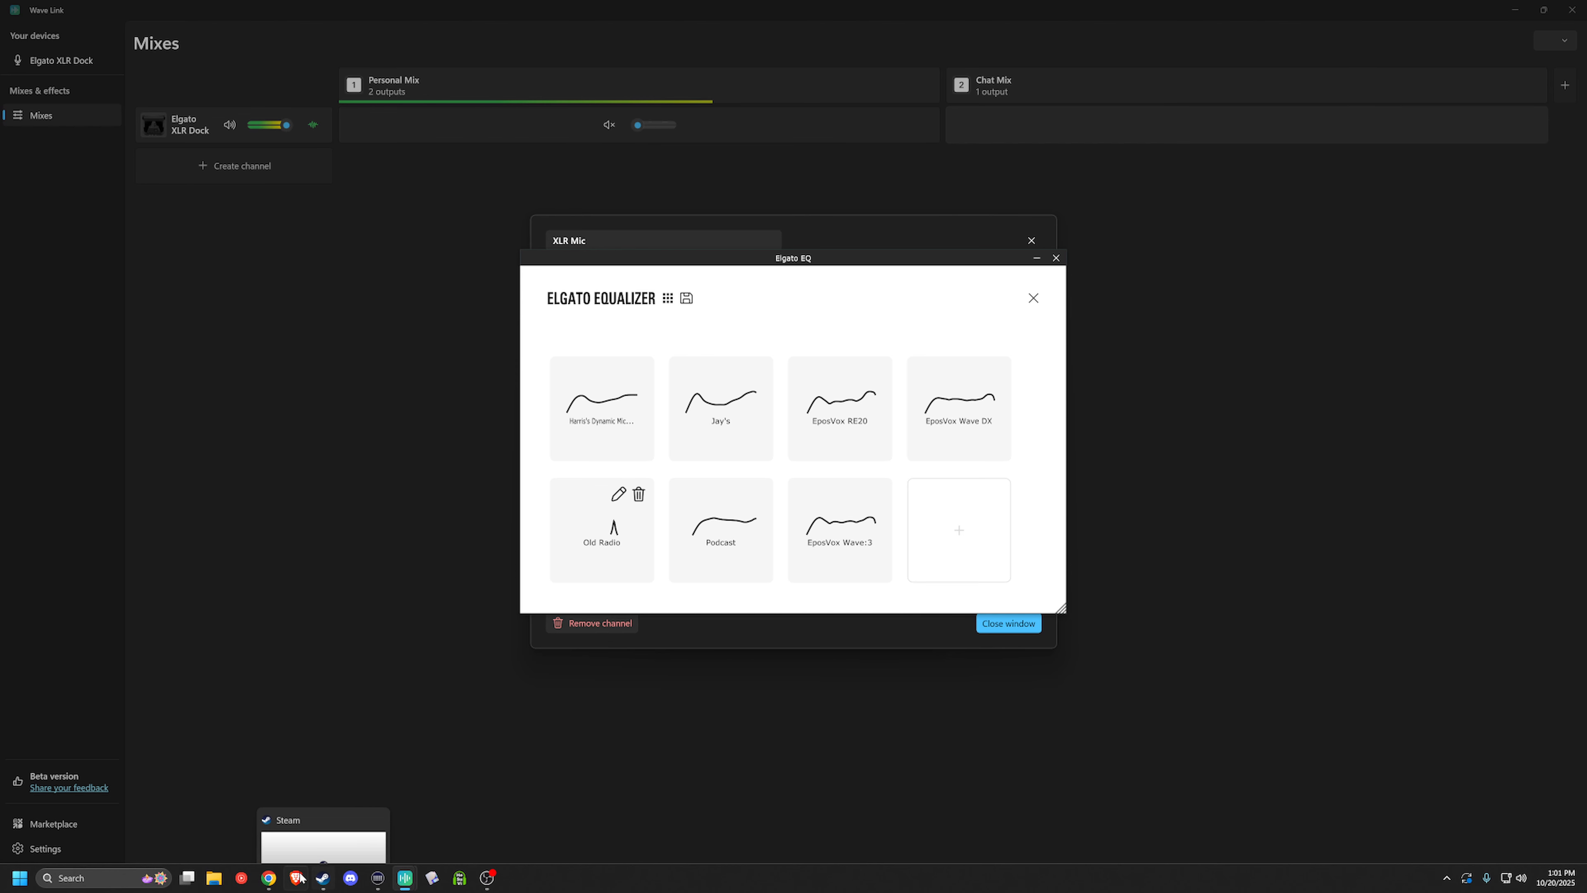
Search the Elgato Marketplace for "preset", show all results in the Presets category and look through them.
{"action": "left_click", "coordinate": [269, 877]}
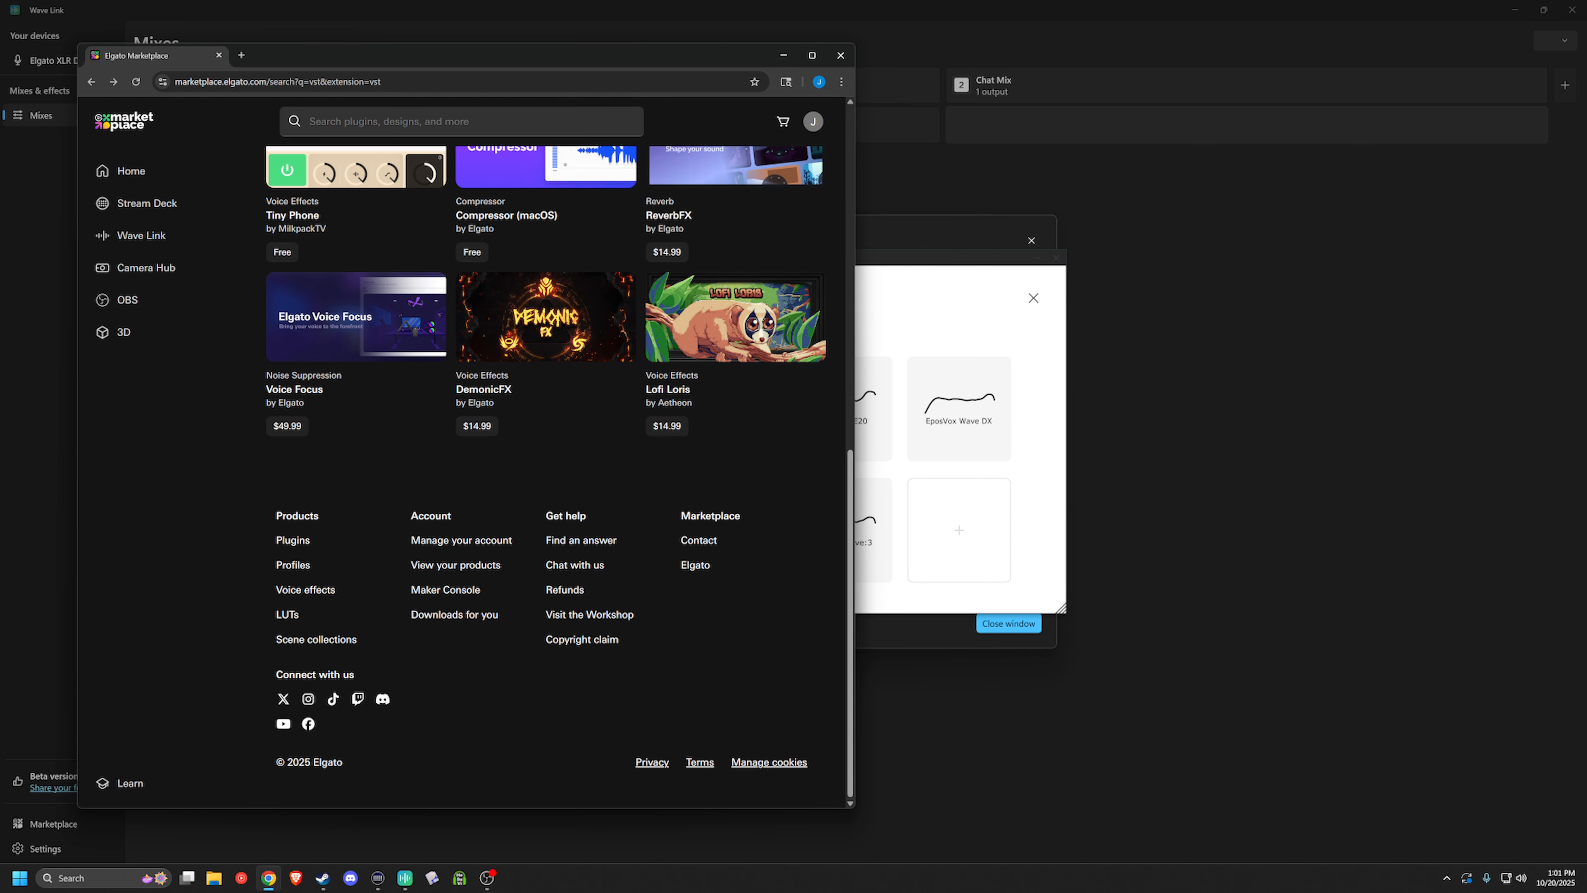
{"action": "left_click", "coordinate": [404, 123]}
{"action": "type", "text": "preset"}
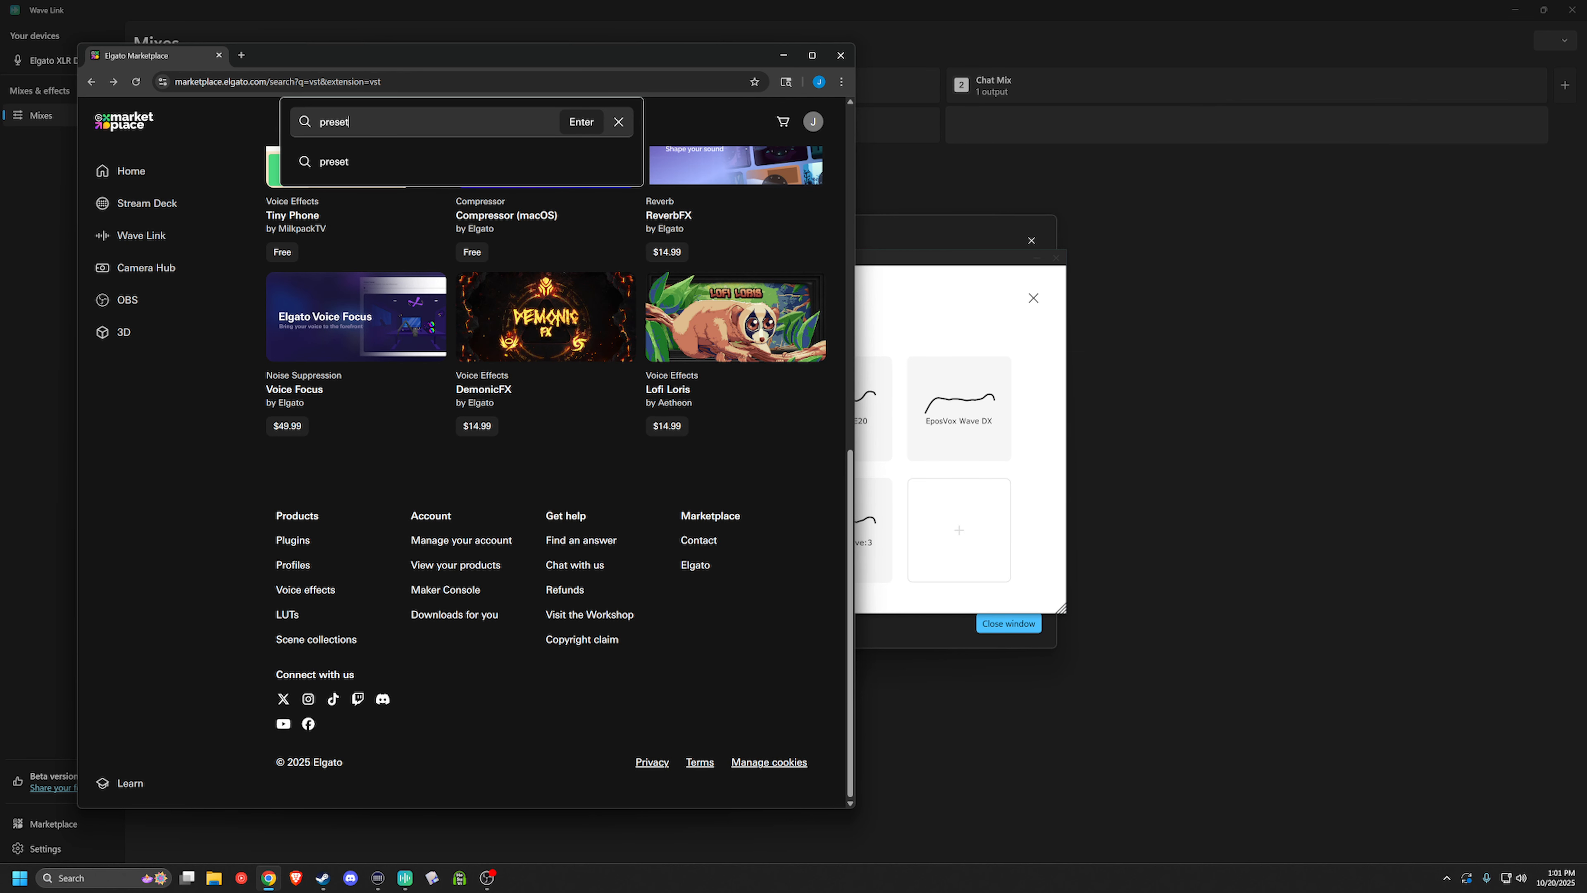
{"action": "key", "text": "Return"}
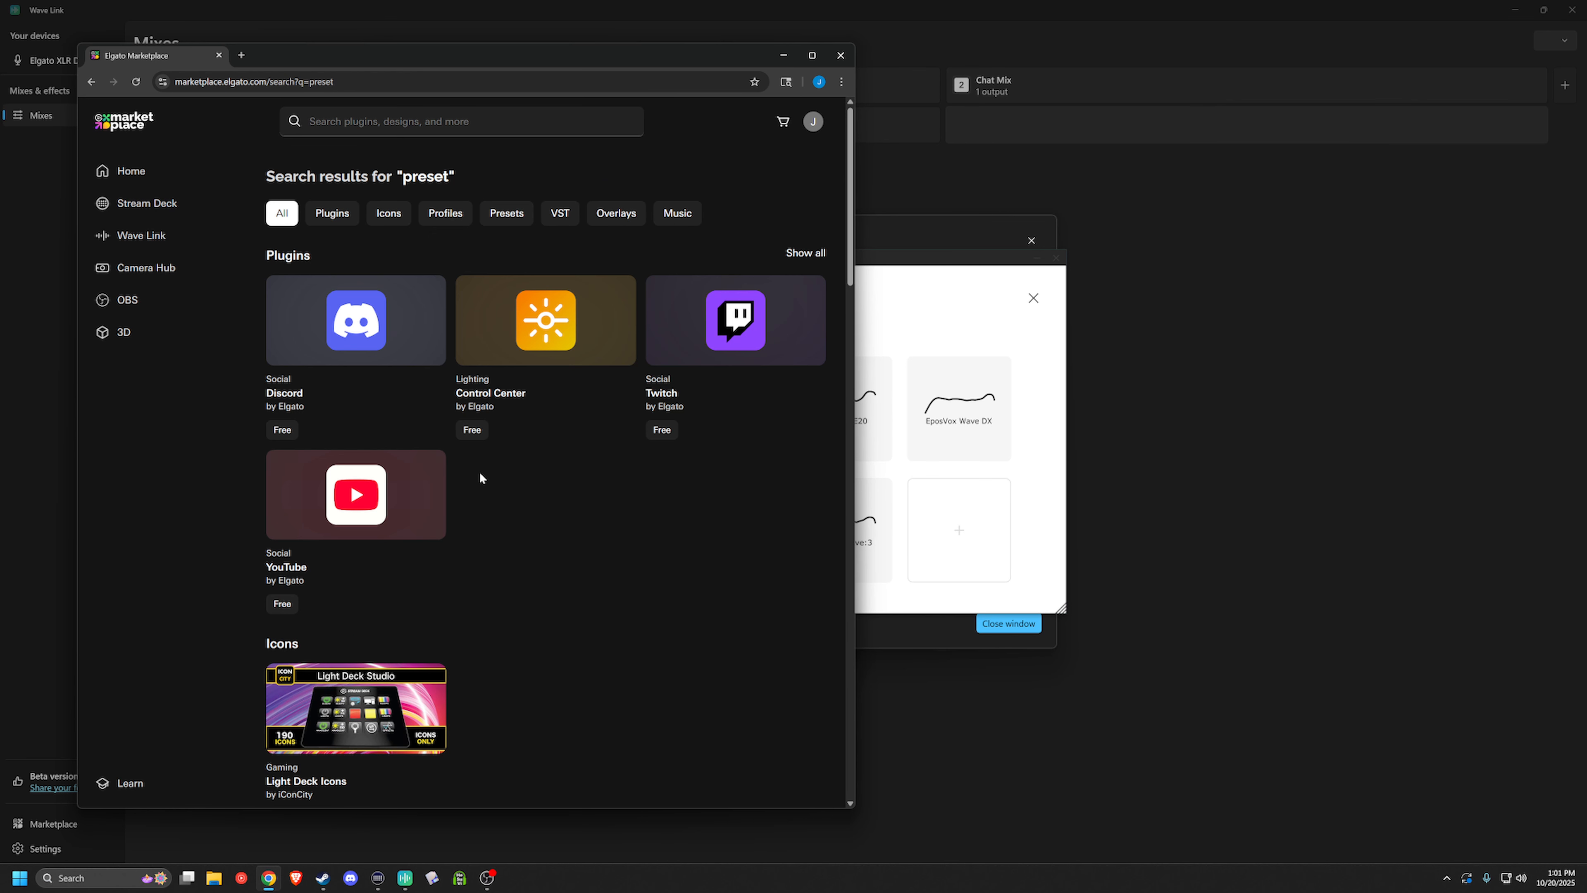
{"action": "scroll", "coordinate": [680, 453], "scroll_direction": "down", "scroll_amount": 3}
{"action": "scroll", "coordinate": [680, 454], "scroll_direction": "down", "scroll_amount": 10}
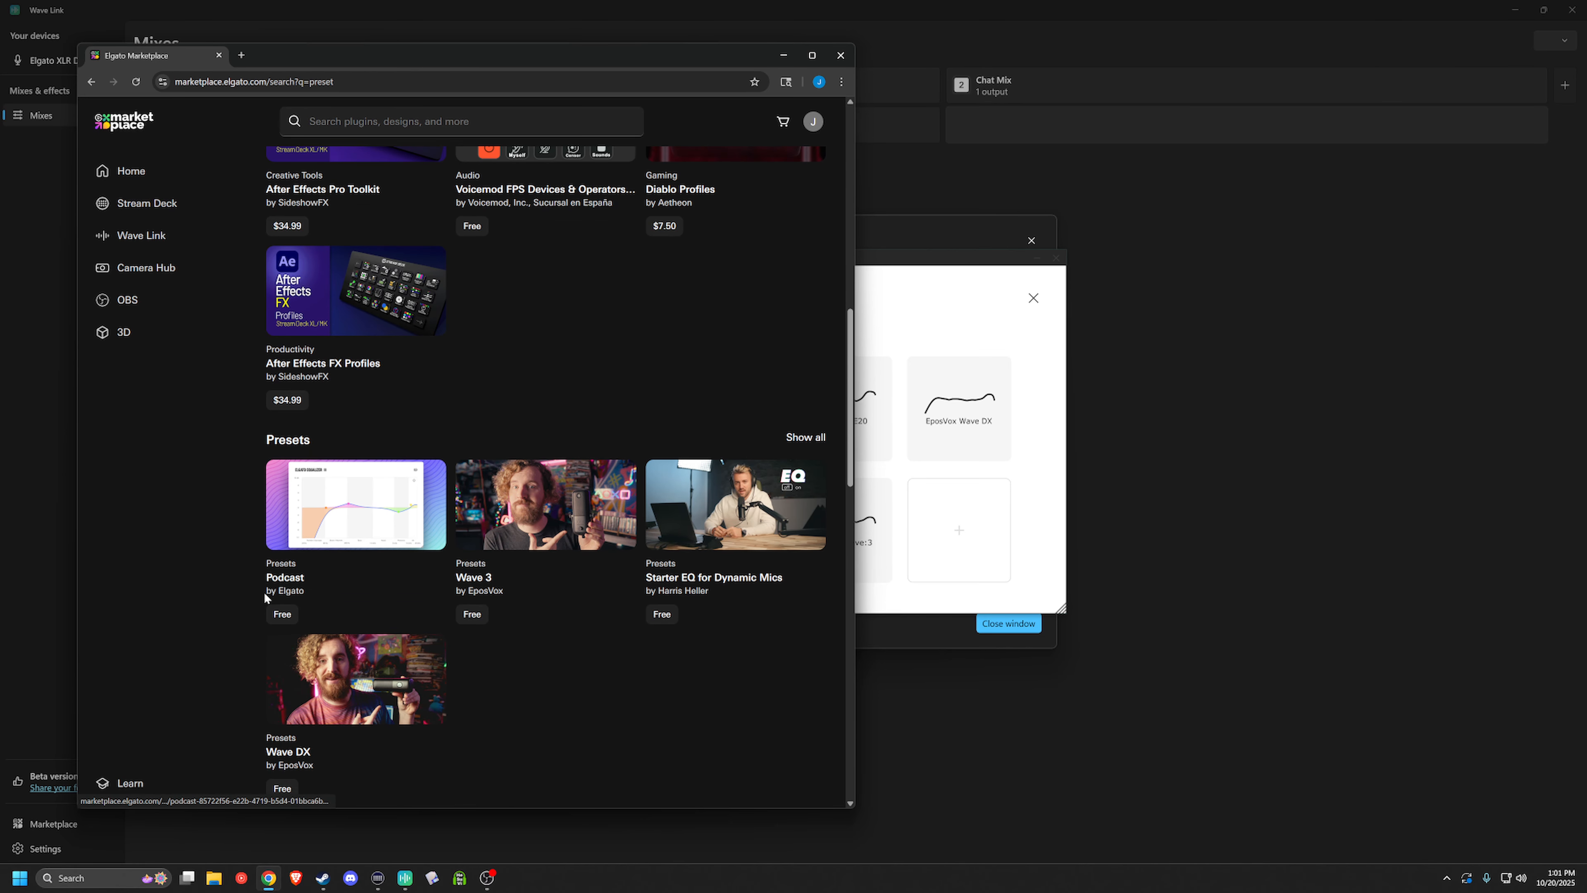
{"action": "left_click", "coordinate": [811, 439]}
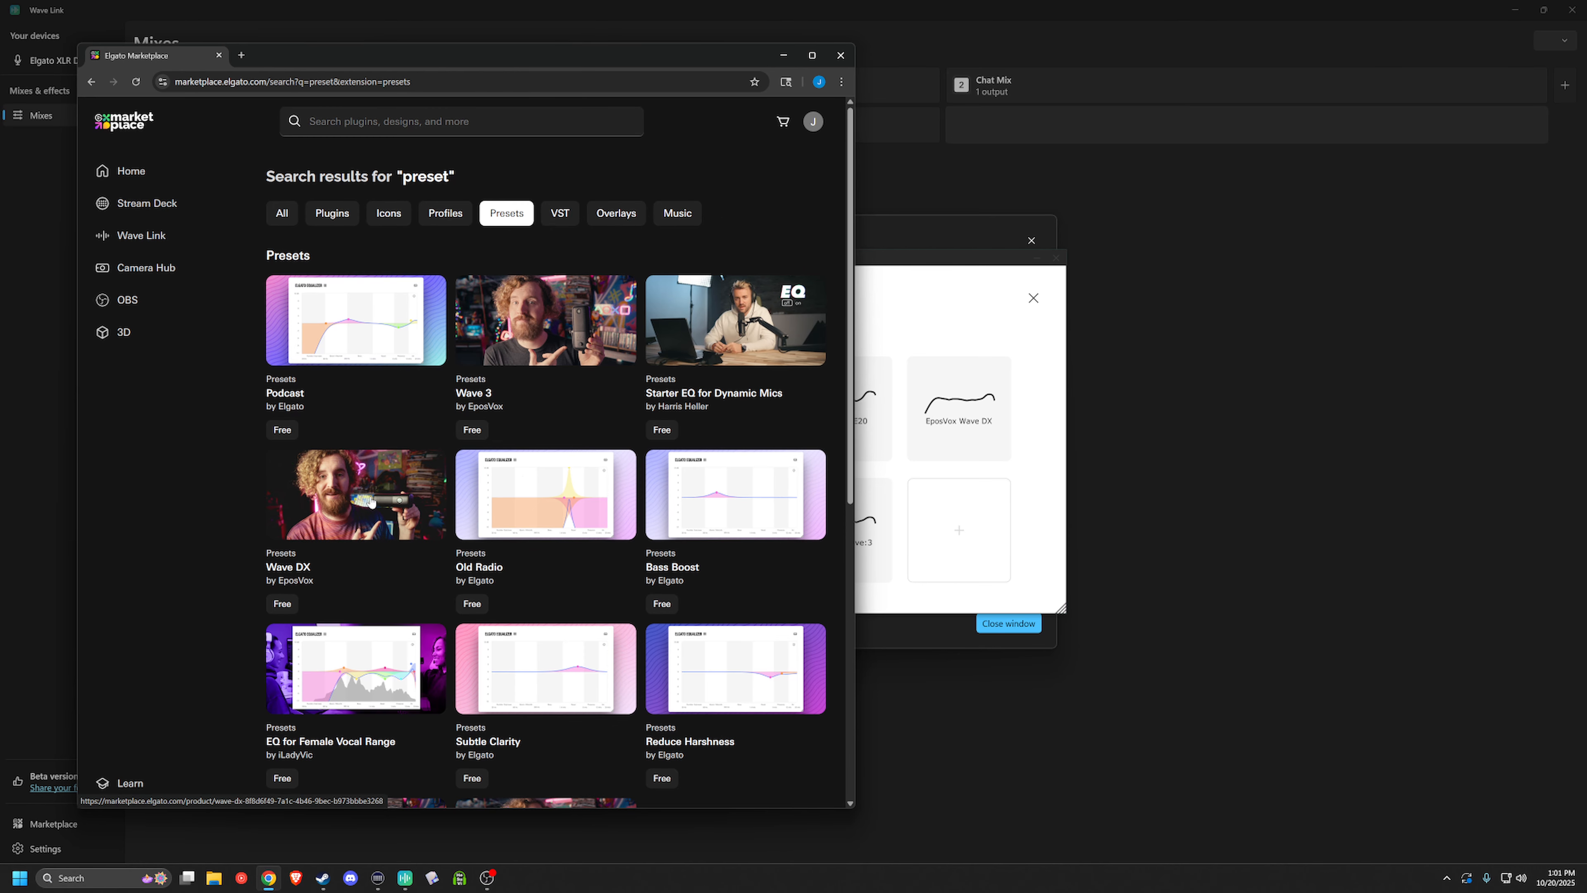
{"action": "scroll", "coordinate": [520, 472], "scroll_direction": "down", "scroll_amount": 3}
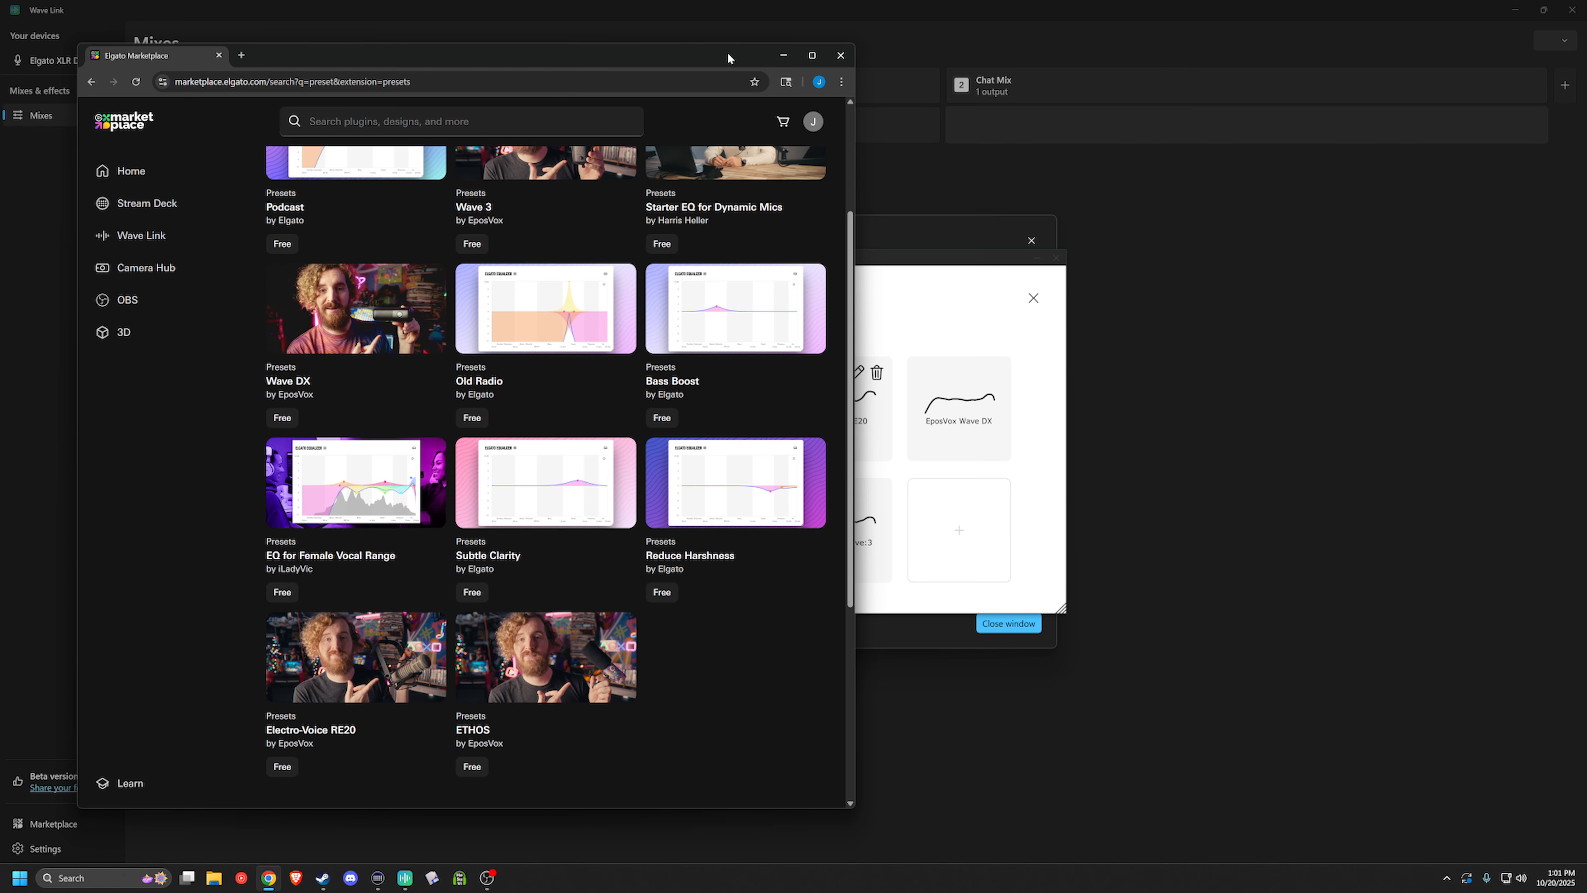
Return to the Elgato EQ, load the personal saved preset listed just before EposVox RE20, and close the equalizer.
{"action": "left_click", "coordinate": [788, 57]}
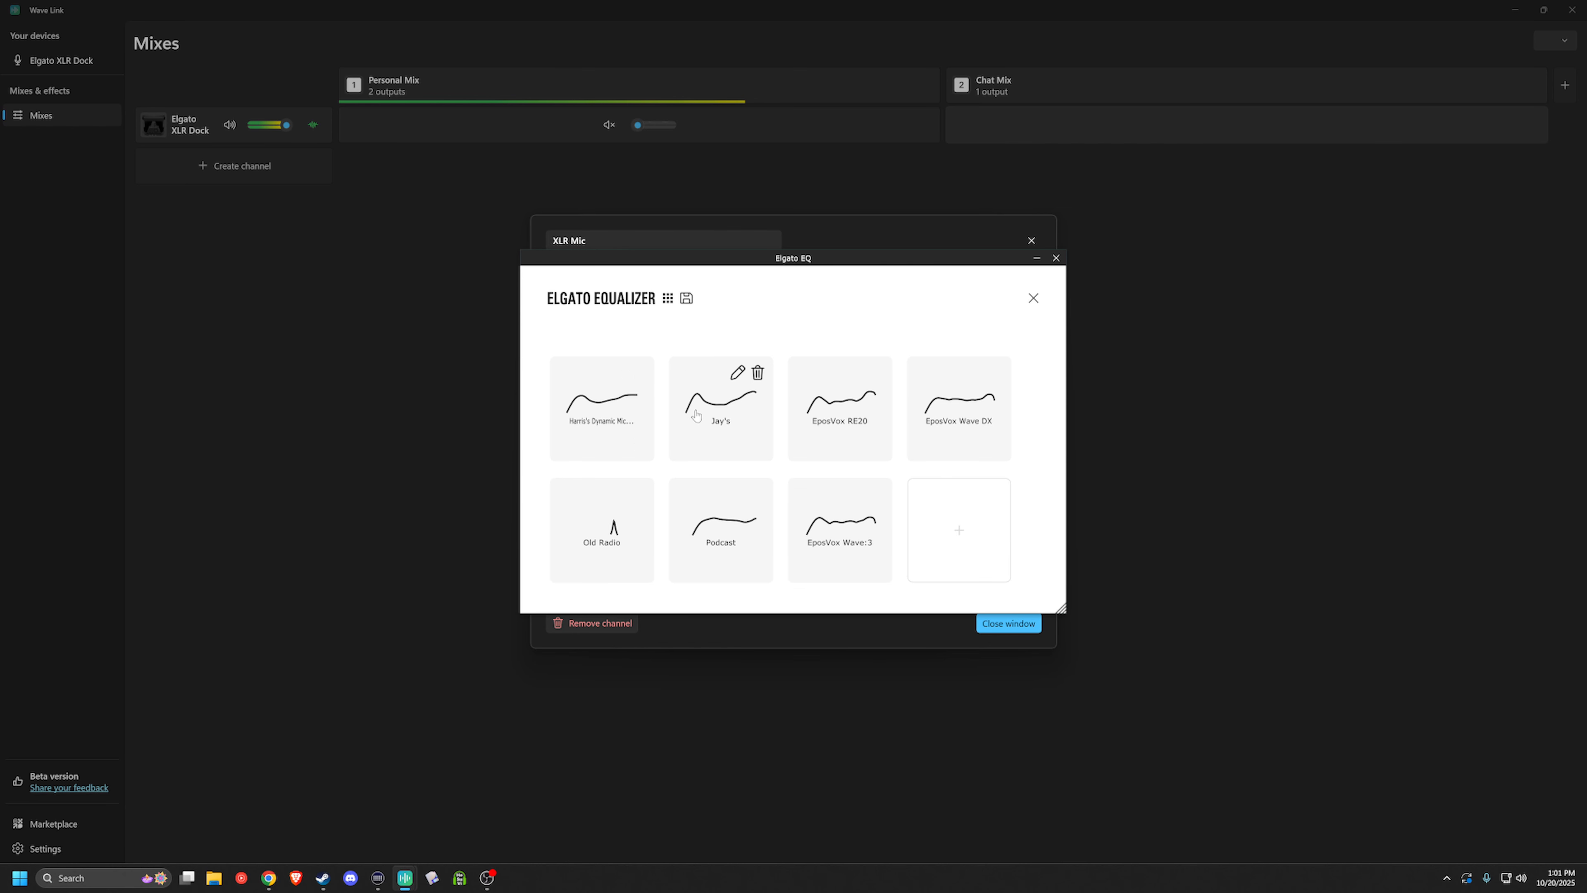
{"action": "left_click", "coordinate": [718, 403]}
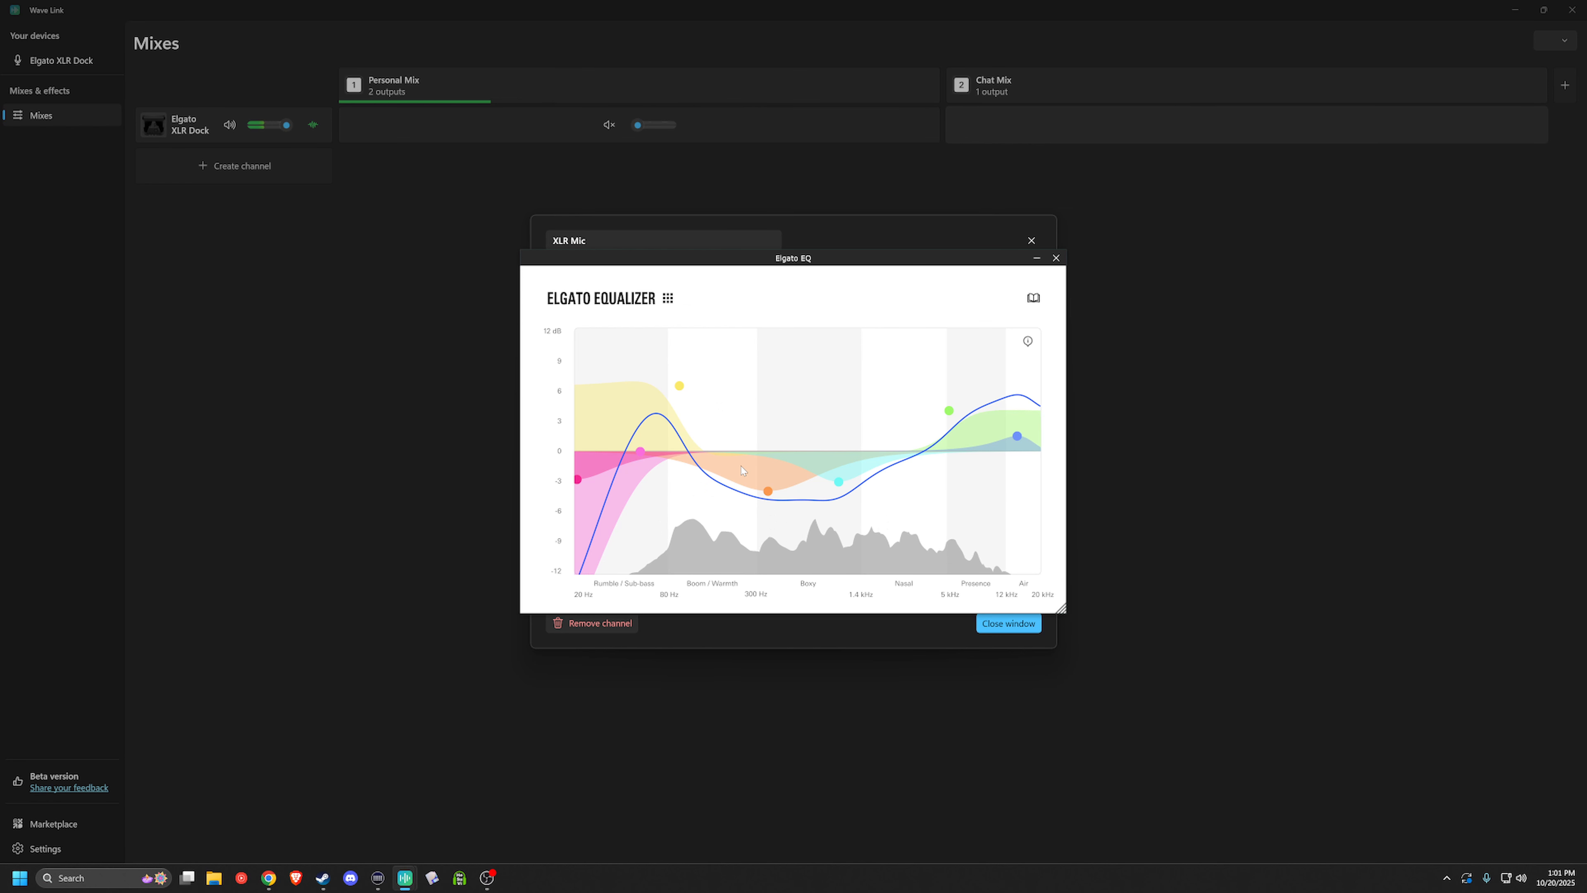
{"action": "left_click", "coordinate": [1055, 258]}
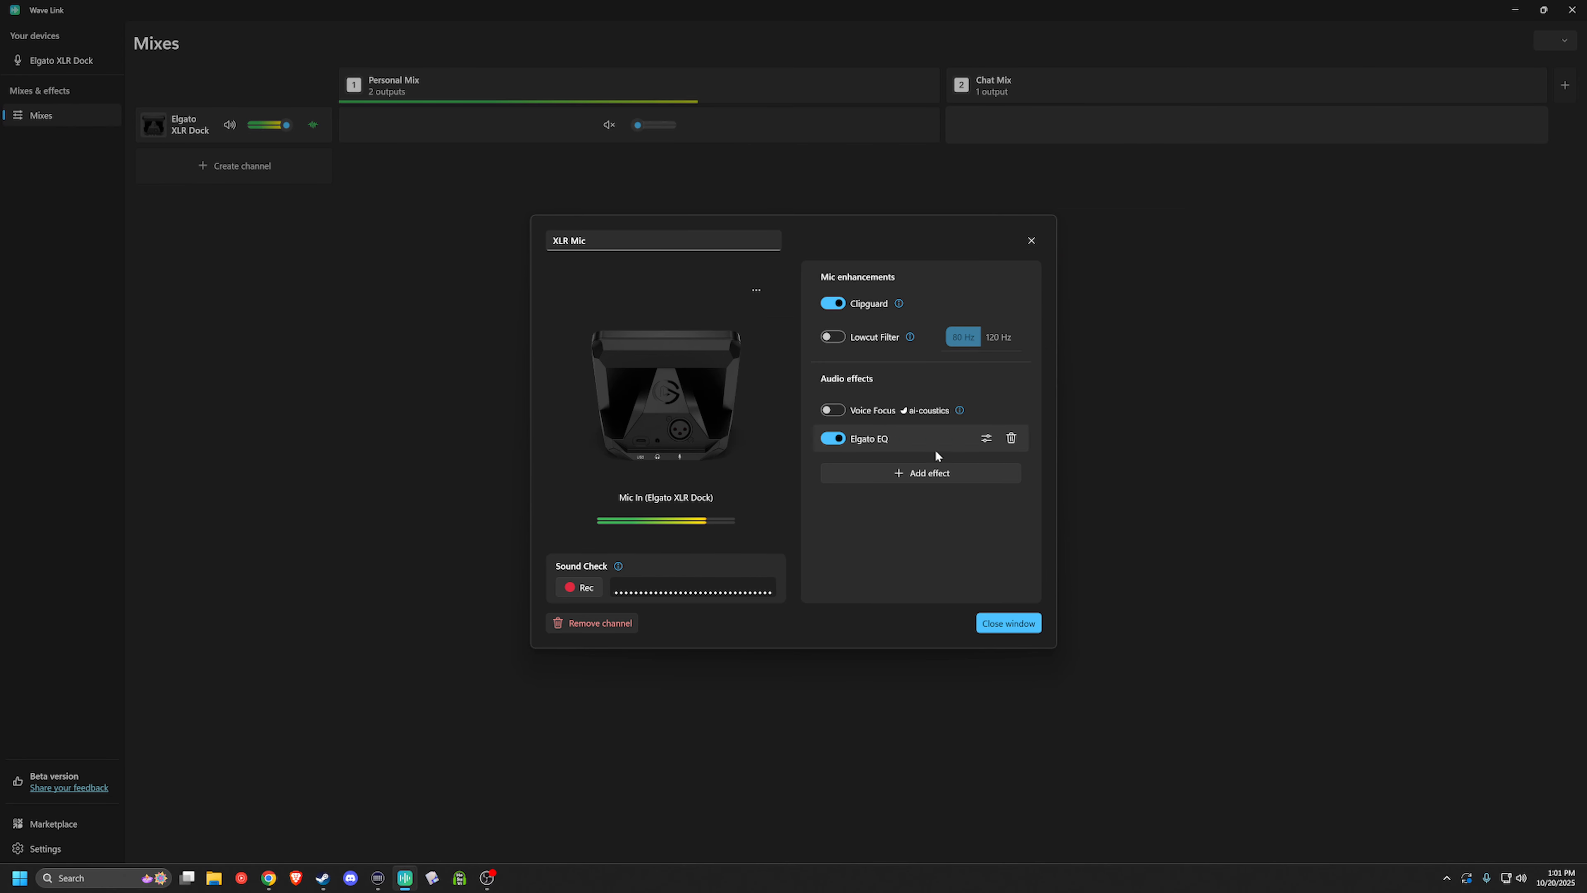
Add the Elgato Compressor effect to the XLR Mic channel and record the guided voice sample, redoing it once.
{"action": "left_click", "coordinate": [926, 476]}
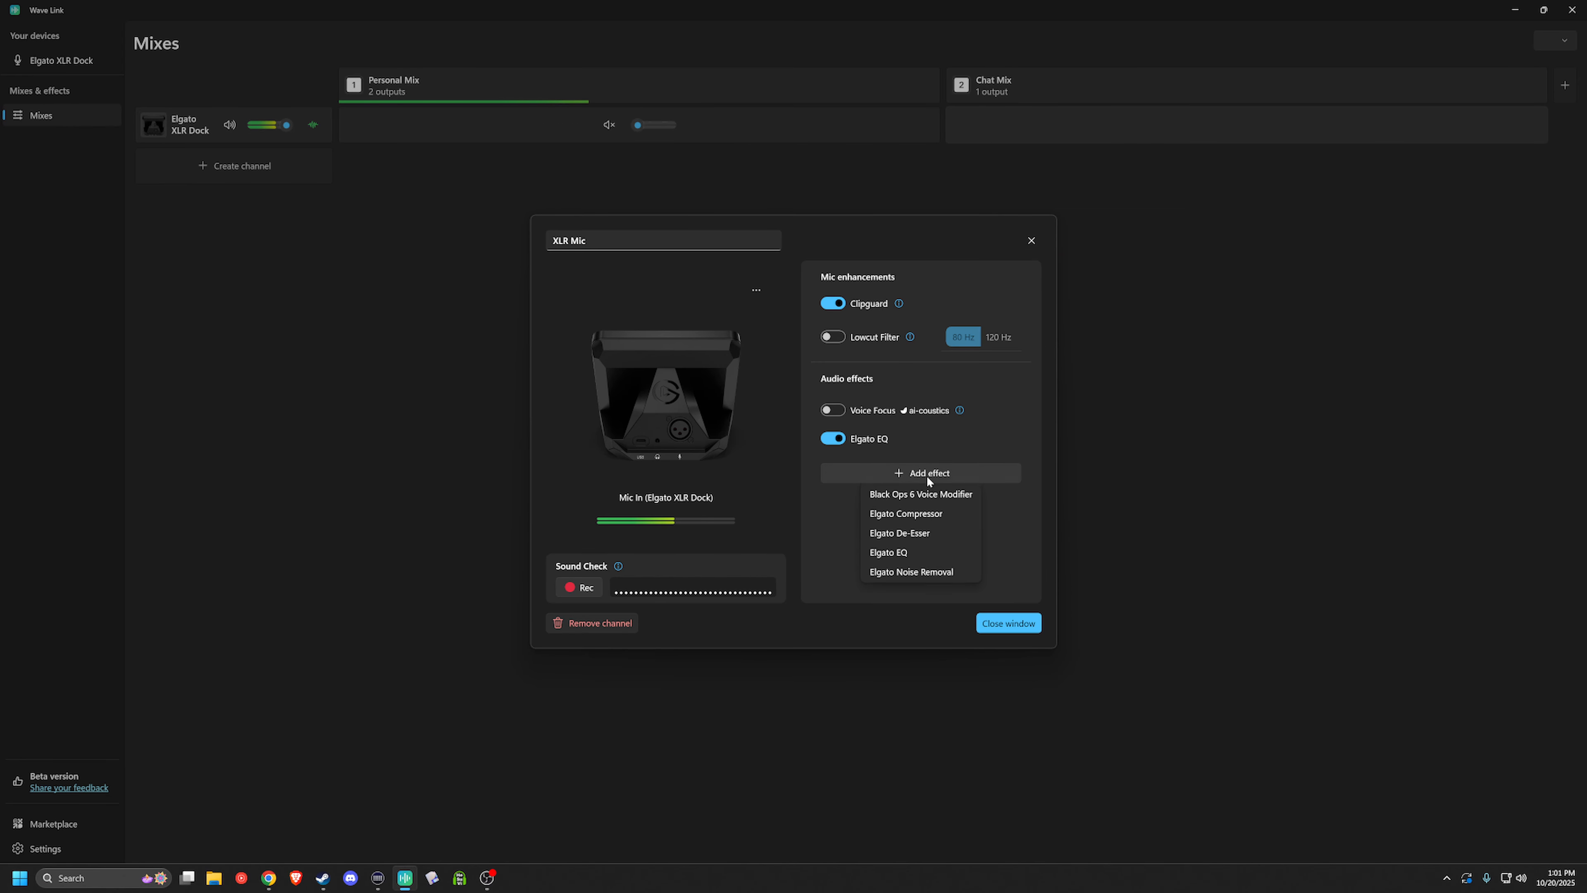
{"action": "left_click", "coordinate": [927, 517]}
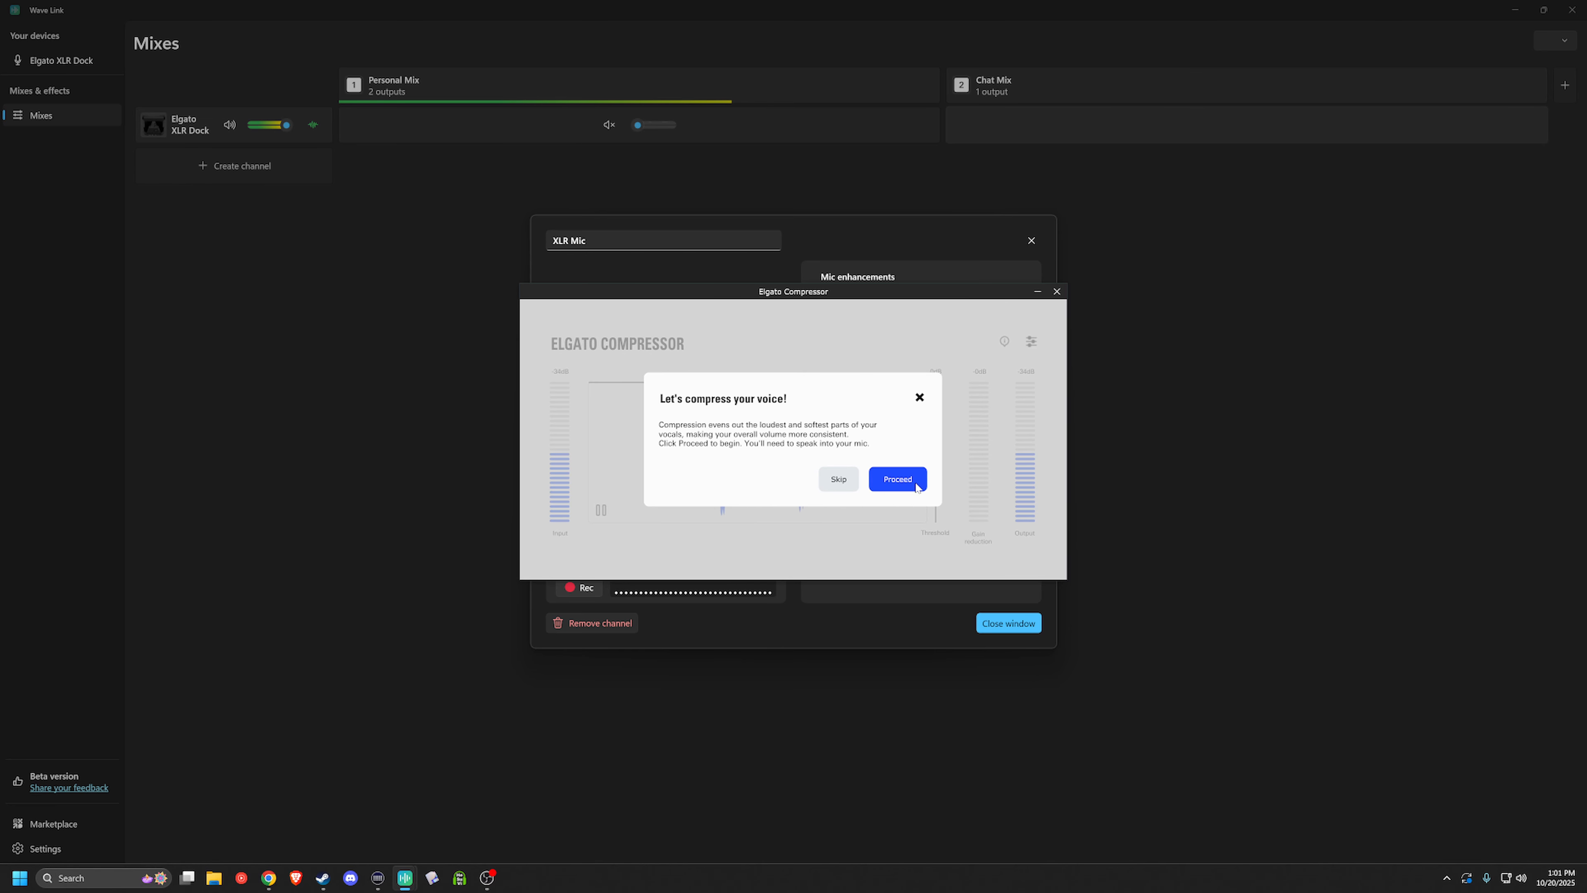
{"action": "left_click", "coordinate": [915, 481]}
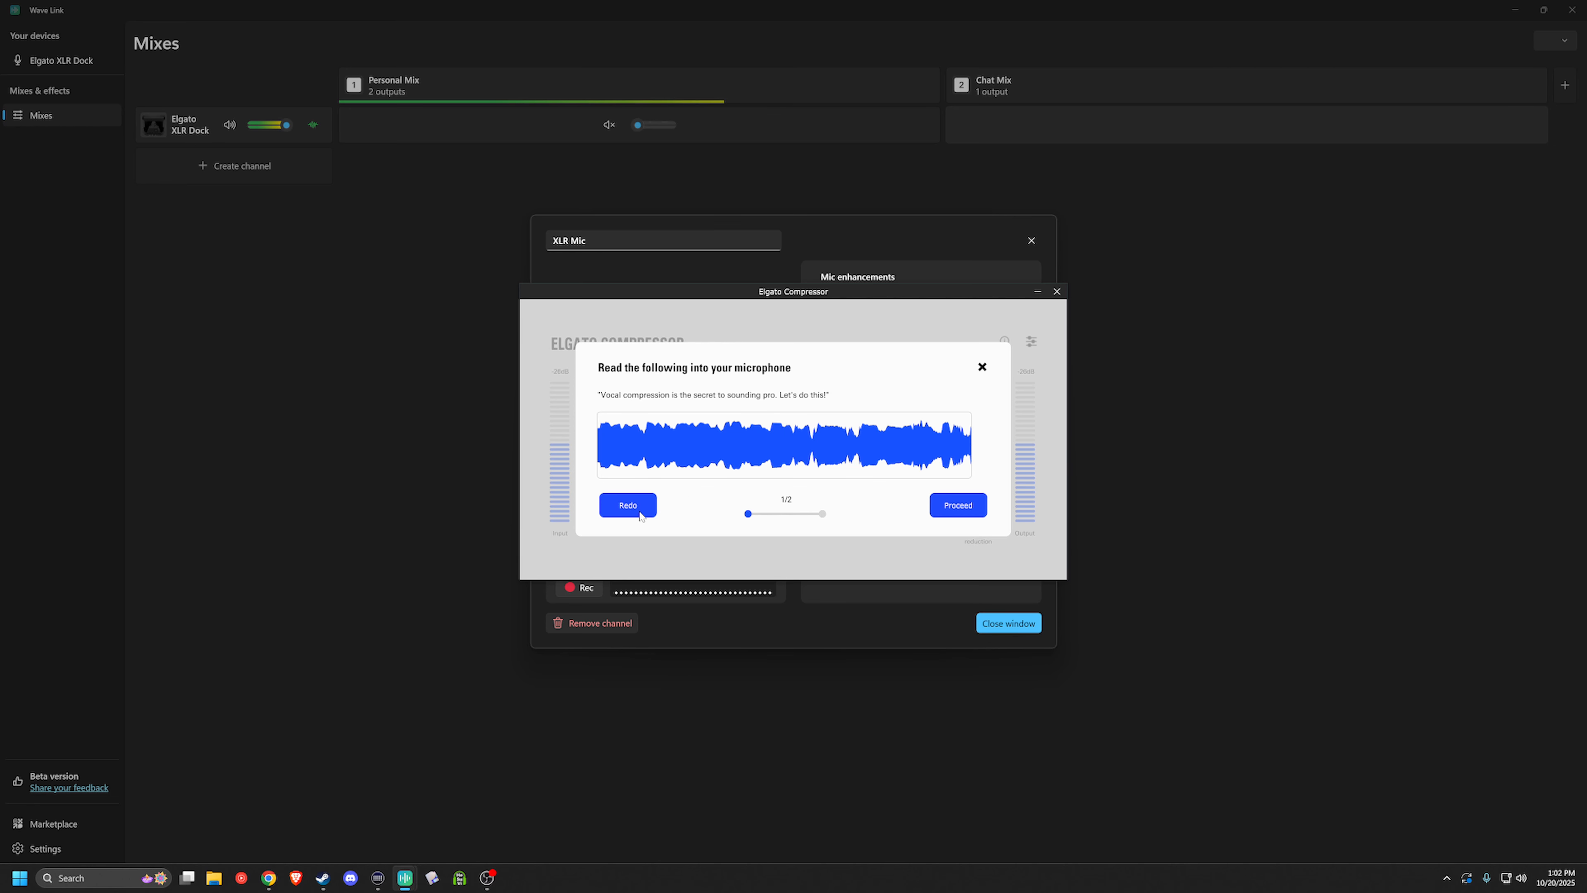
{"action": "left_click", "coordinate": [639, 515]}
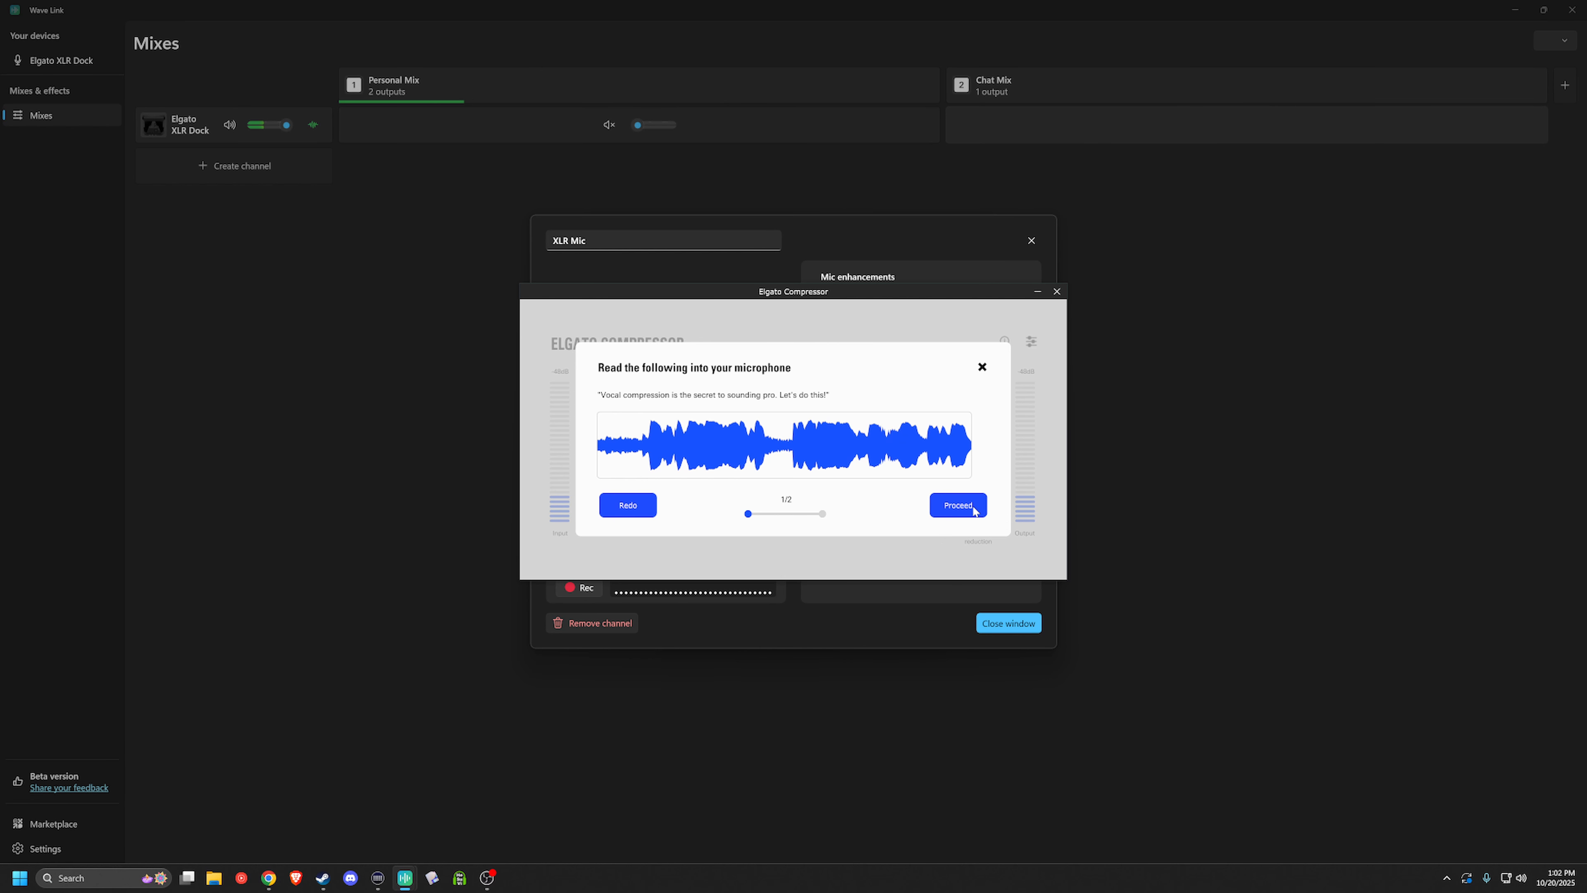
Lower the compressor threshold to -21 dB so it trims the highest peaks of the recorded voice sample, and finalize the guided setup.
{"action": "left_click", "coordinate": [975, 512]}
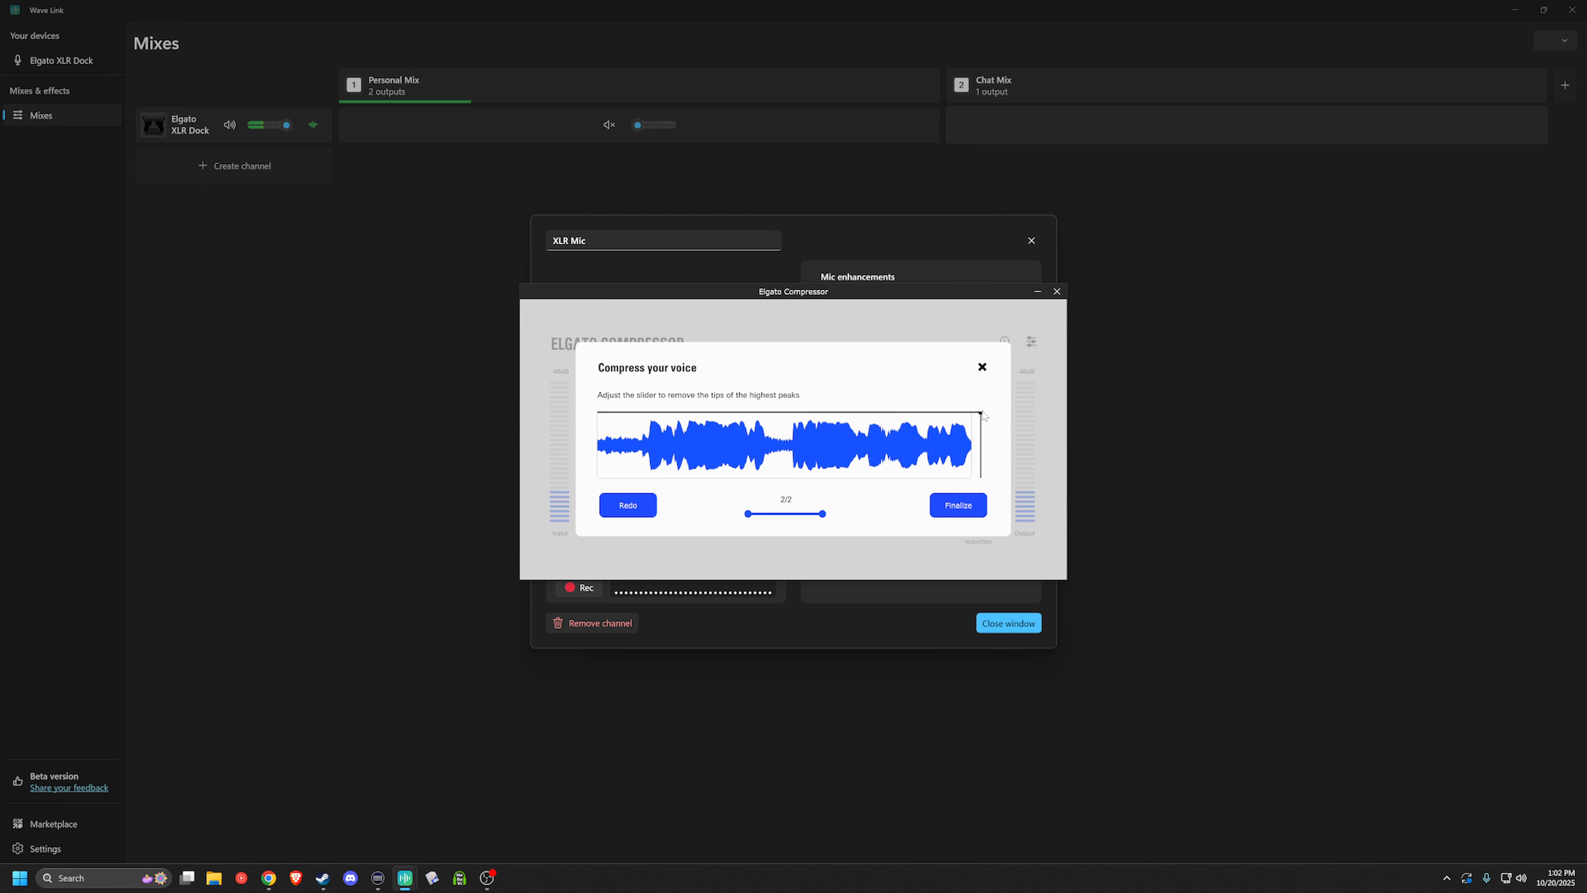
{"action": "left_click_drag", "start_coordinate": [978, 412], "coordinate": [973, 423]}
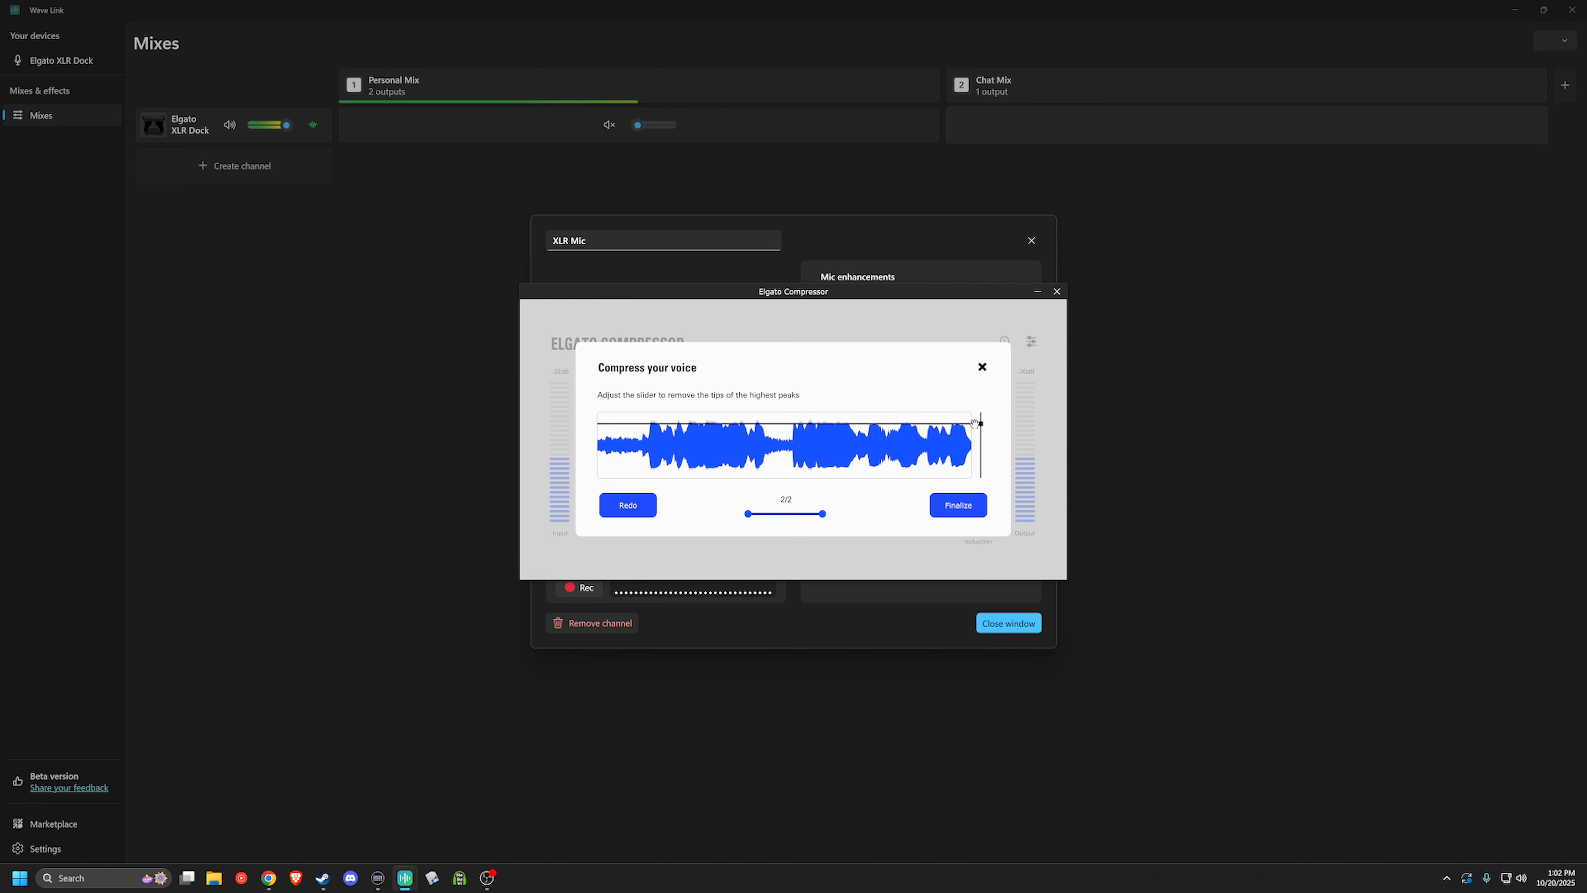
{"action": "left_click", "coordinate": [958, 505]}
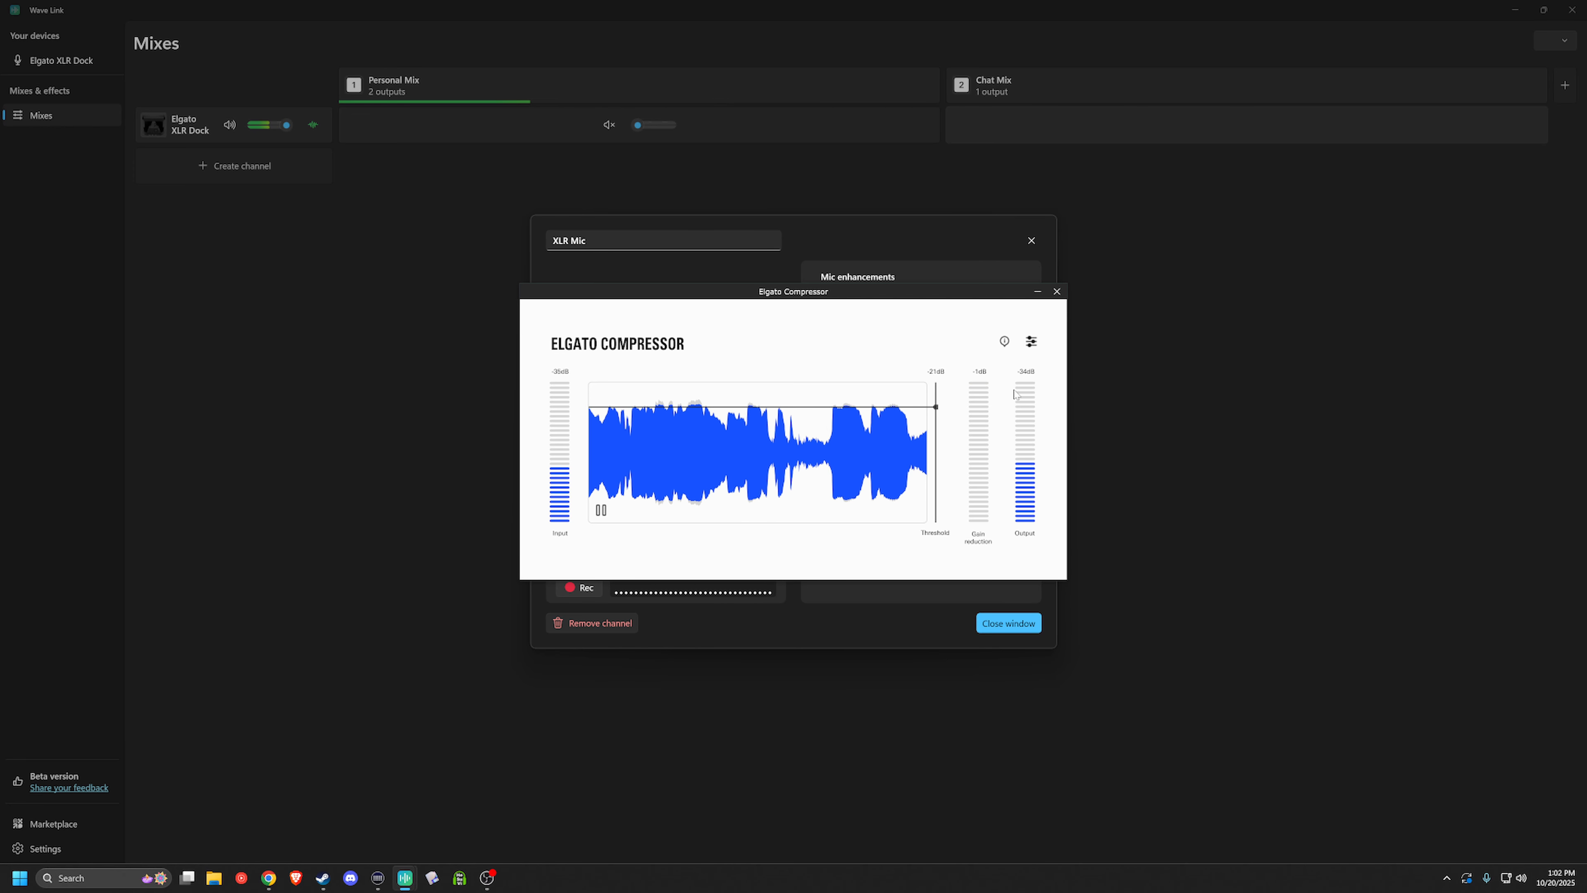
Set the compressor's attack to 1.0 ms and release to 100 ms in its advanced settings, and close the compressor.
{"action": "left_click", "coordinate": [1030, 344]}
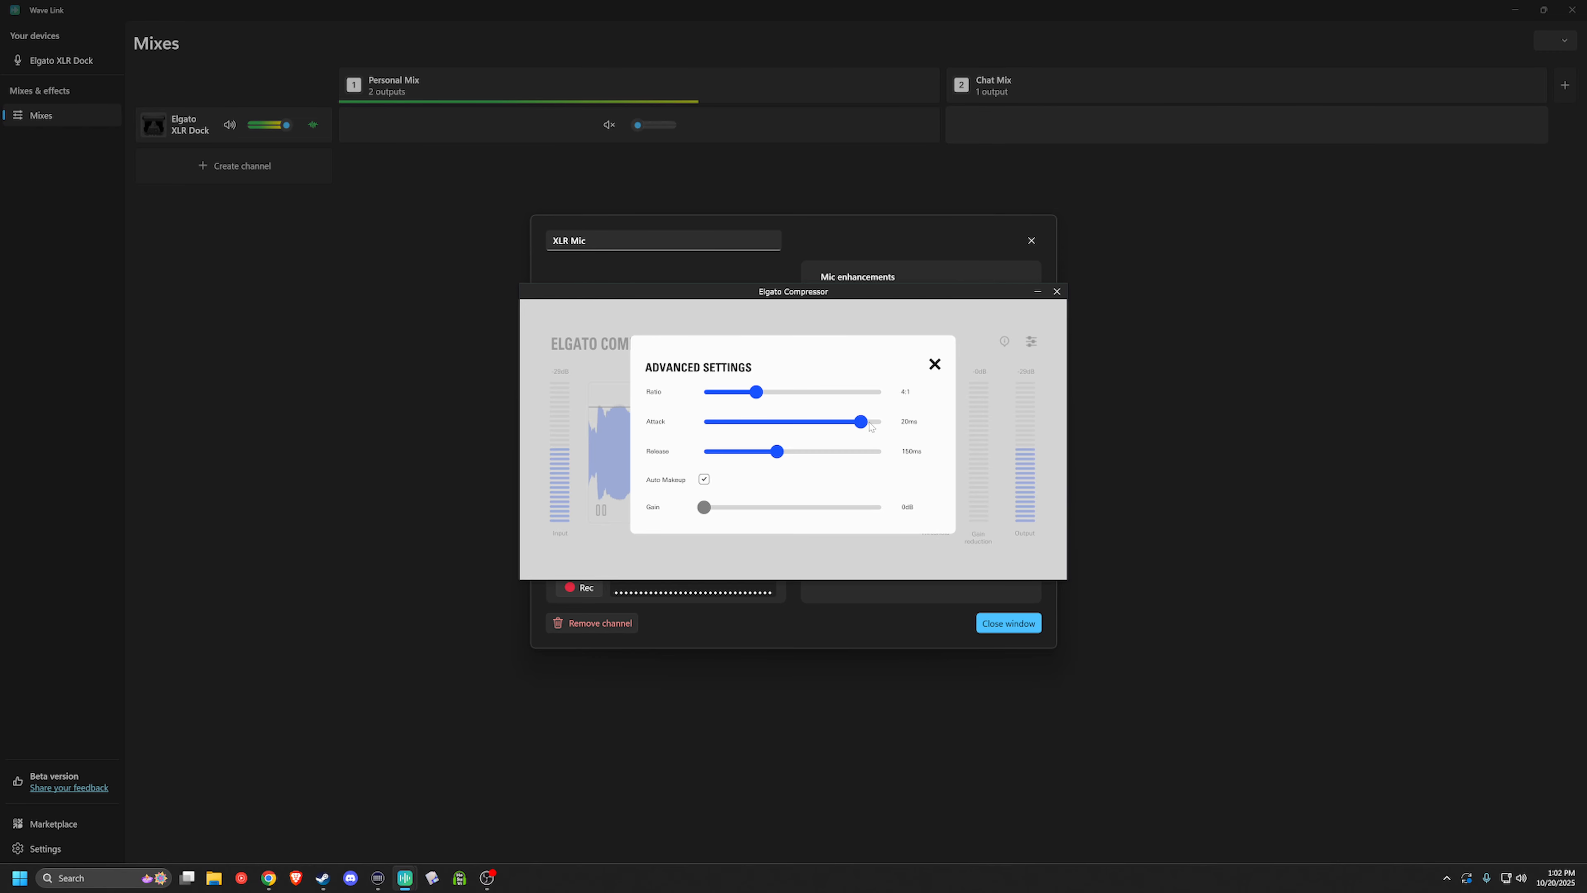
{"action": "left_click_drag", "start_coordinate": [861, 422], "coordinate": [760, 453]}
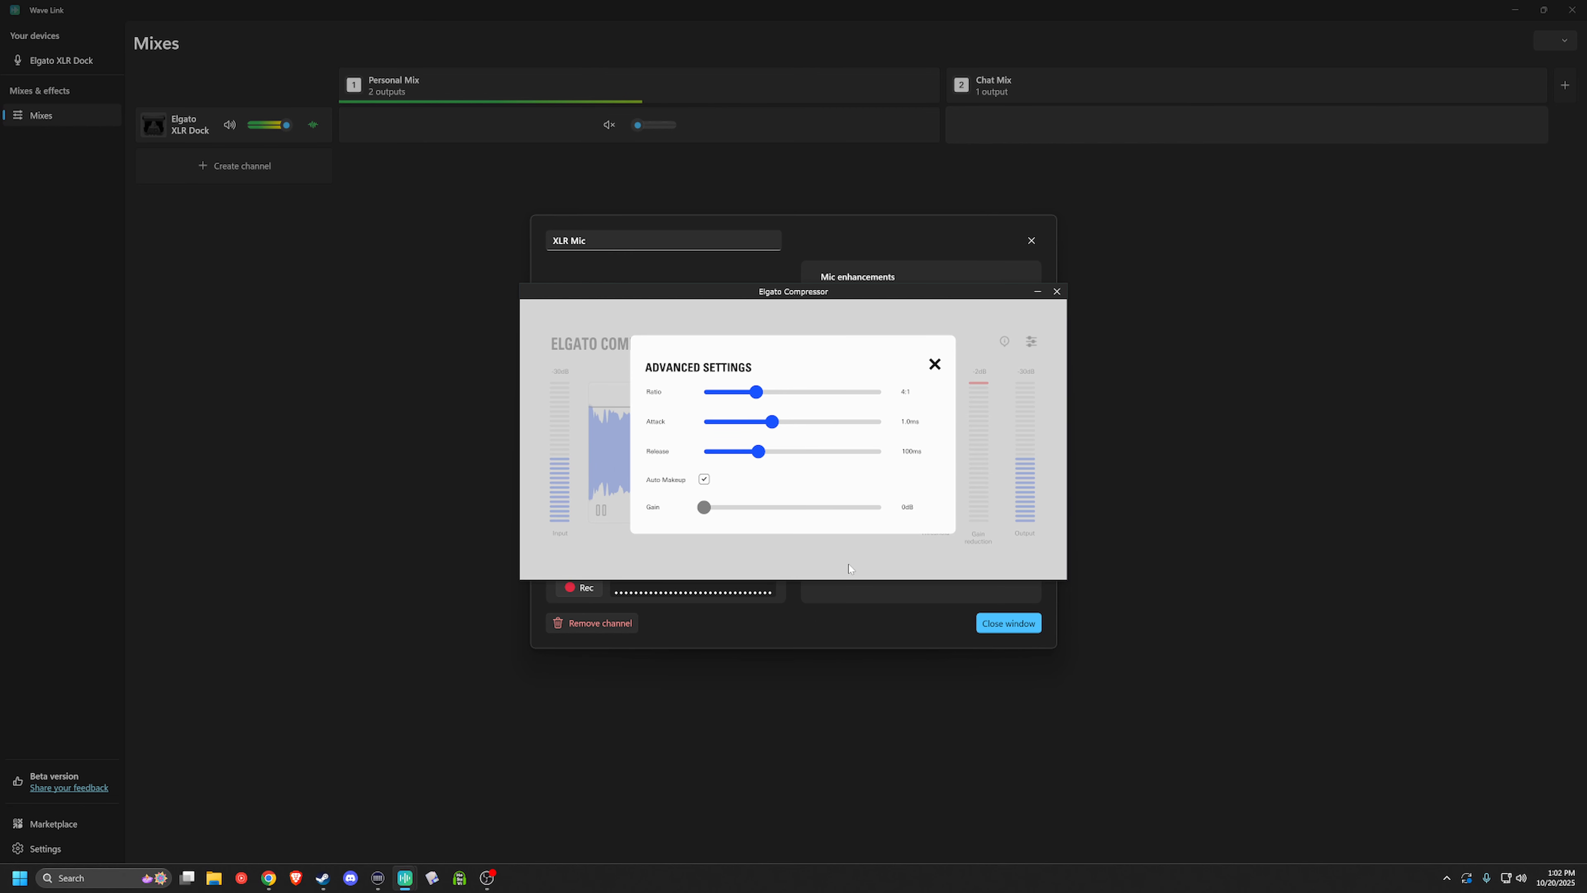
{"action": "left_click", "coordinate": [935, 365]}
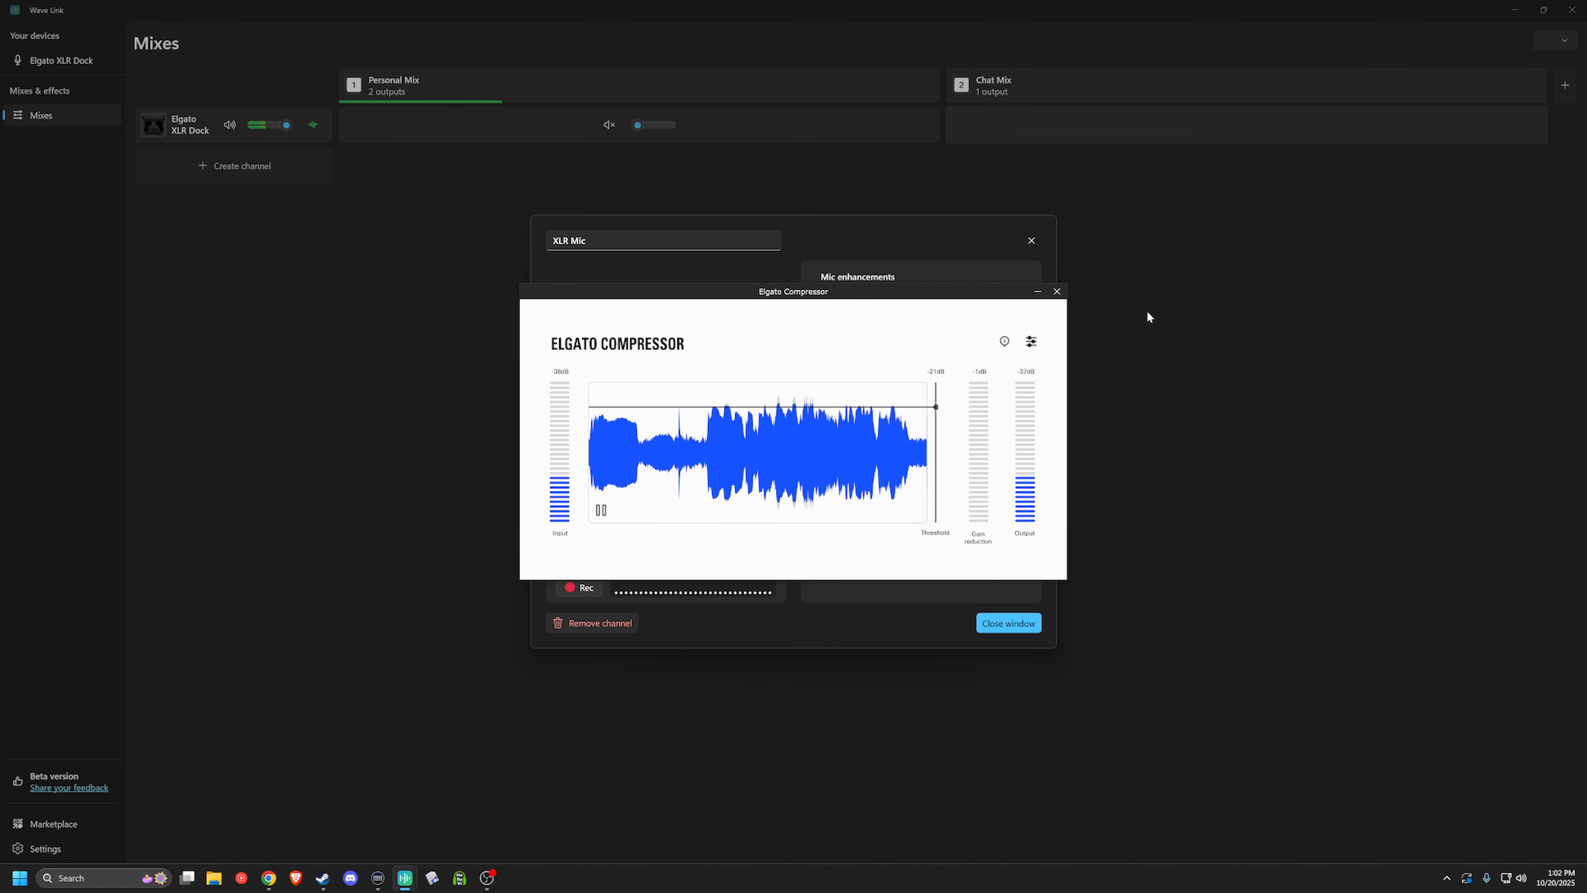
{"action": "left_click", "coordinate": [1057, 294]}
Add the Elgato De-Esser effect to the XLR Mic channel, record the voice sample, set the intensity to 43% and close the channel settings.
{"action": "left_click", "coordinate": [900, 505]}
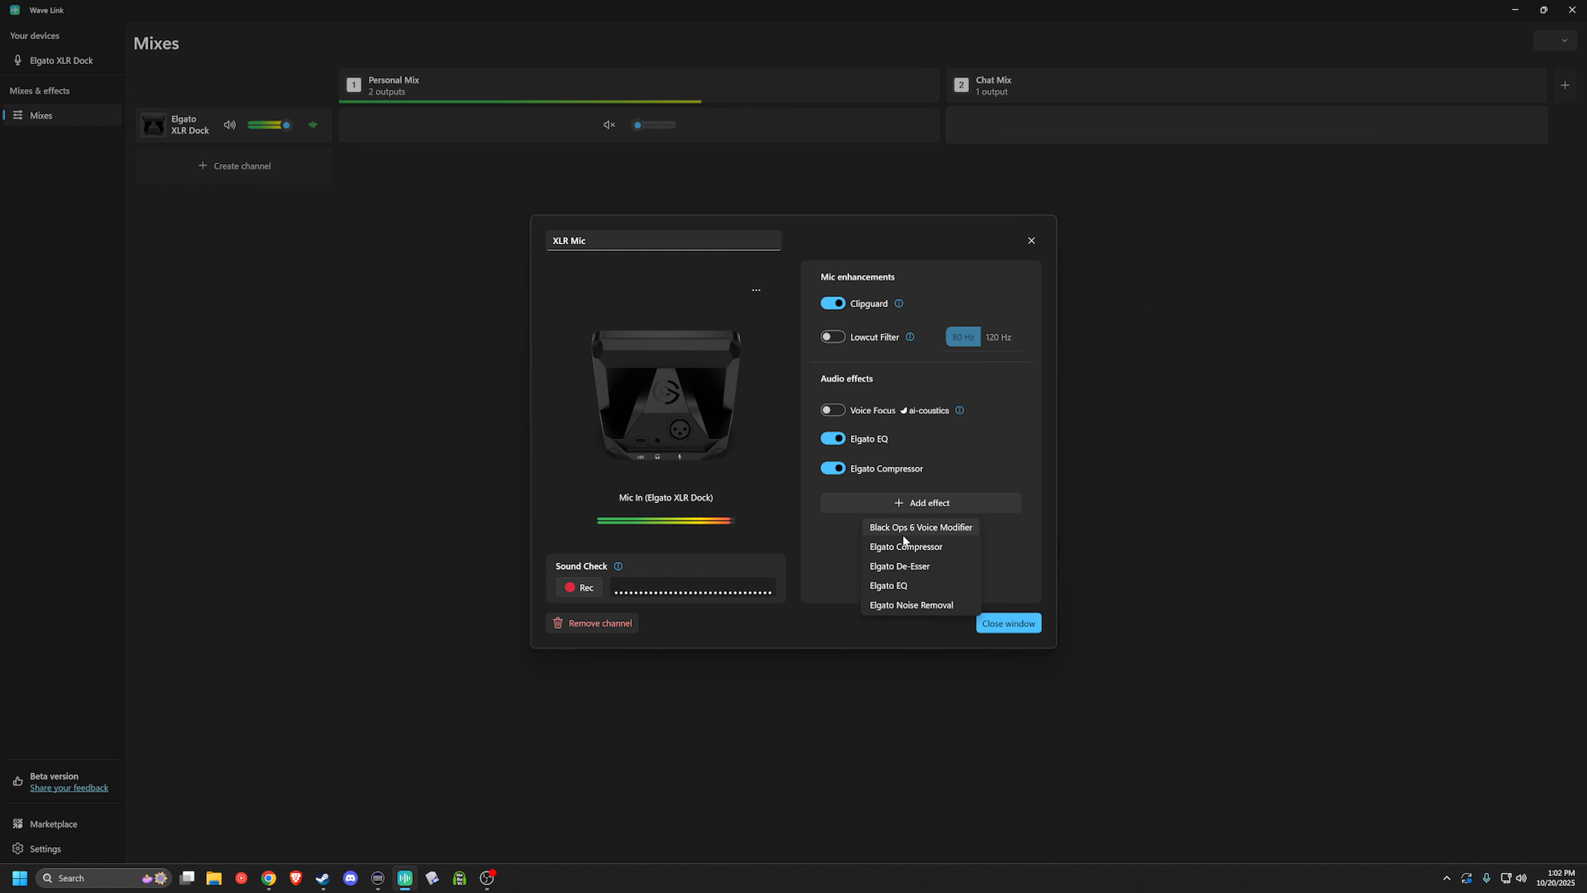
{"action": "left_click", "coordinate": [928, 567]}
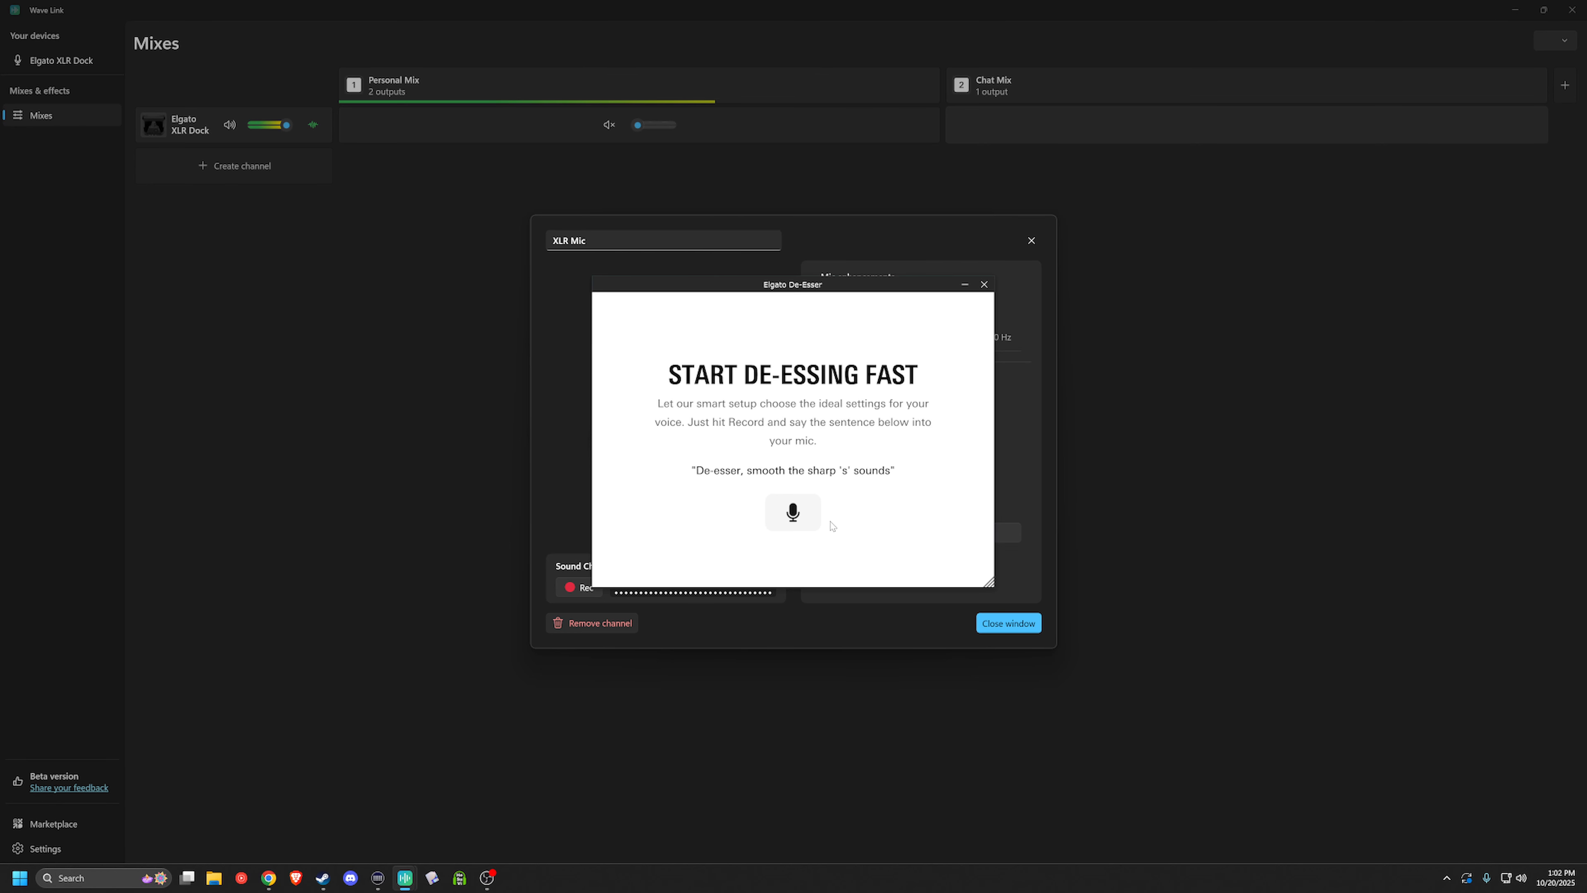
{"action": "left_click", "coordinate": [798, 512]}
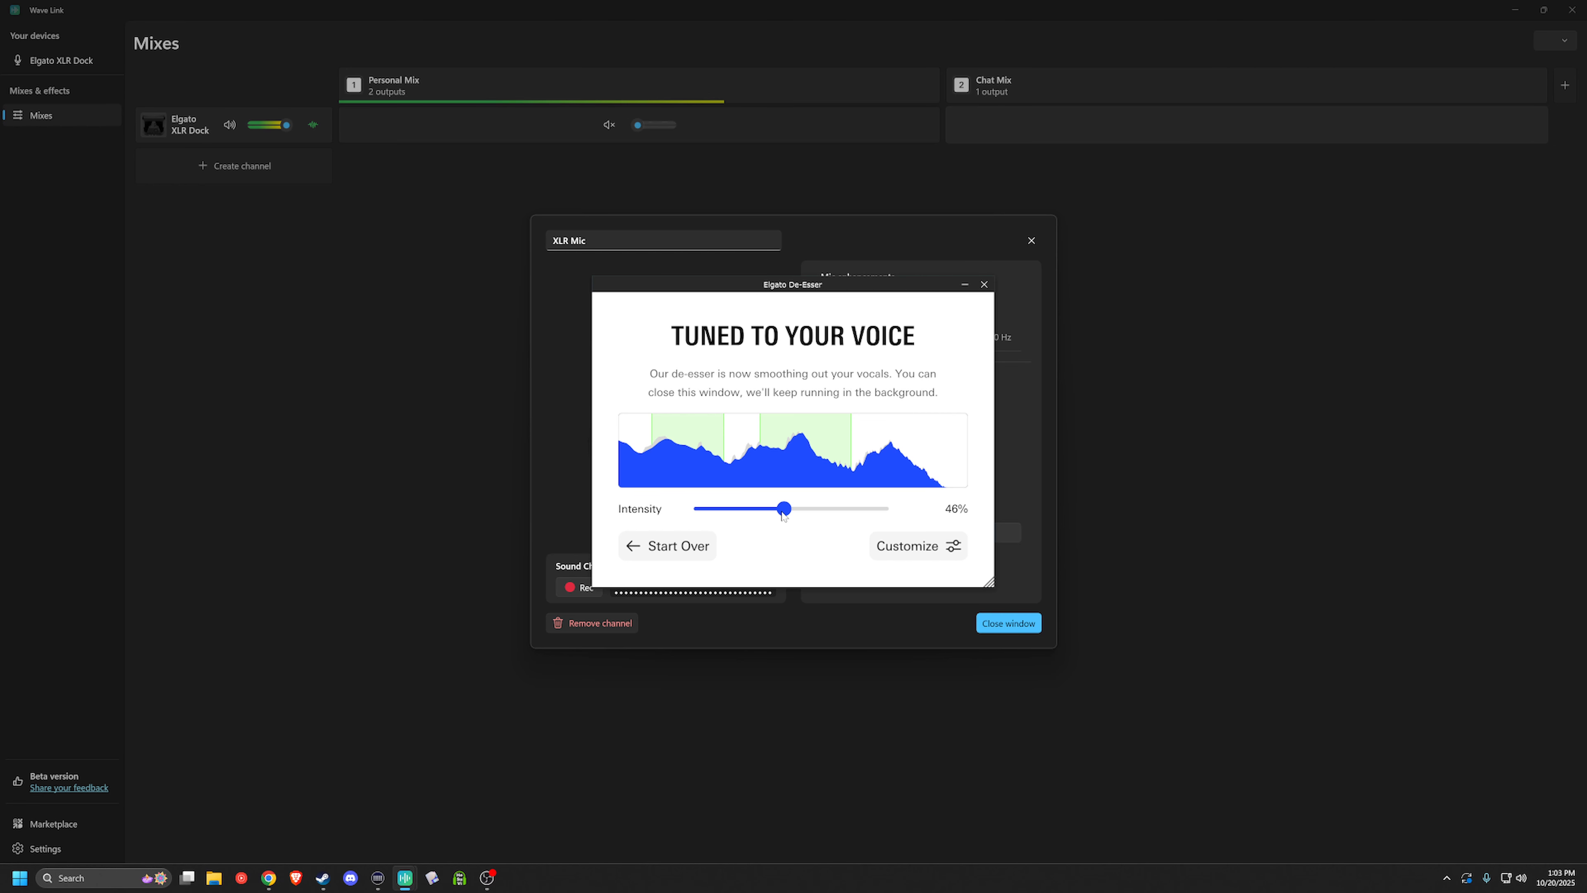
{"action": "mouse_move", "coordinate": [781, 509]}
{"action": "left_mouse_down"}
{"action": "mouse_move", "coordinate": [694, 511]}
{"action": "mouse_move", "coordinate": [779, 519]}
{"action": "left_mouse_up"}
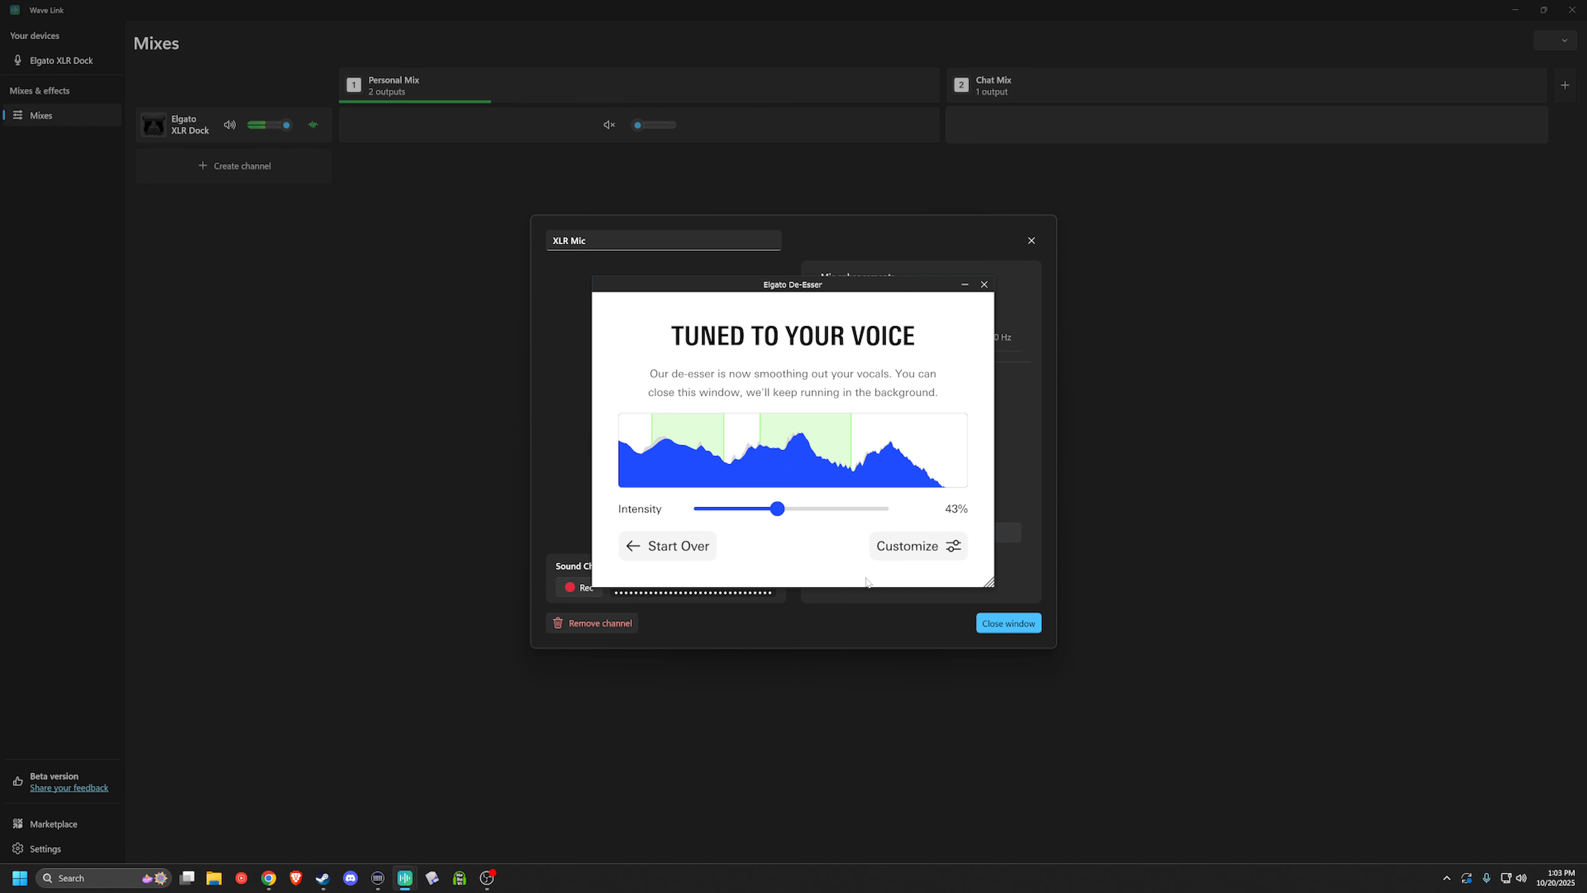
{"action": "left_click", "coordinate": [985, 285]}
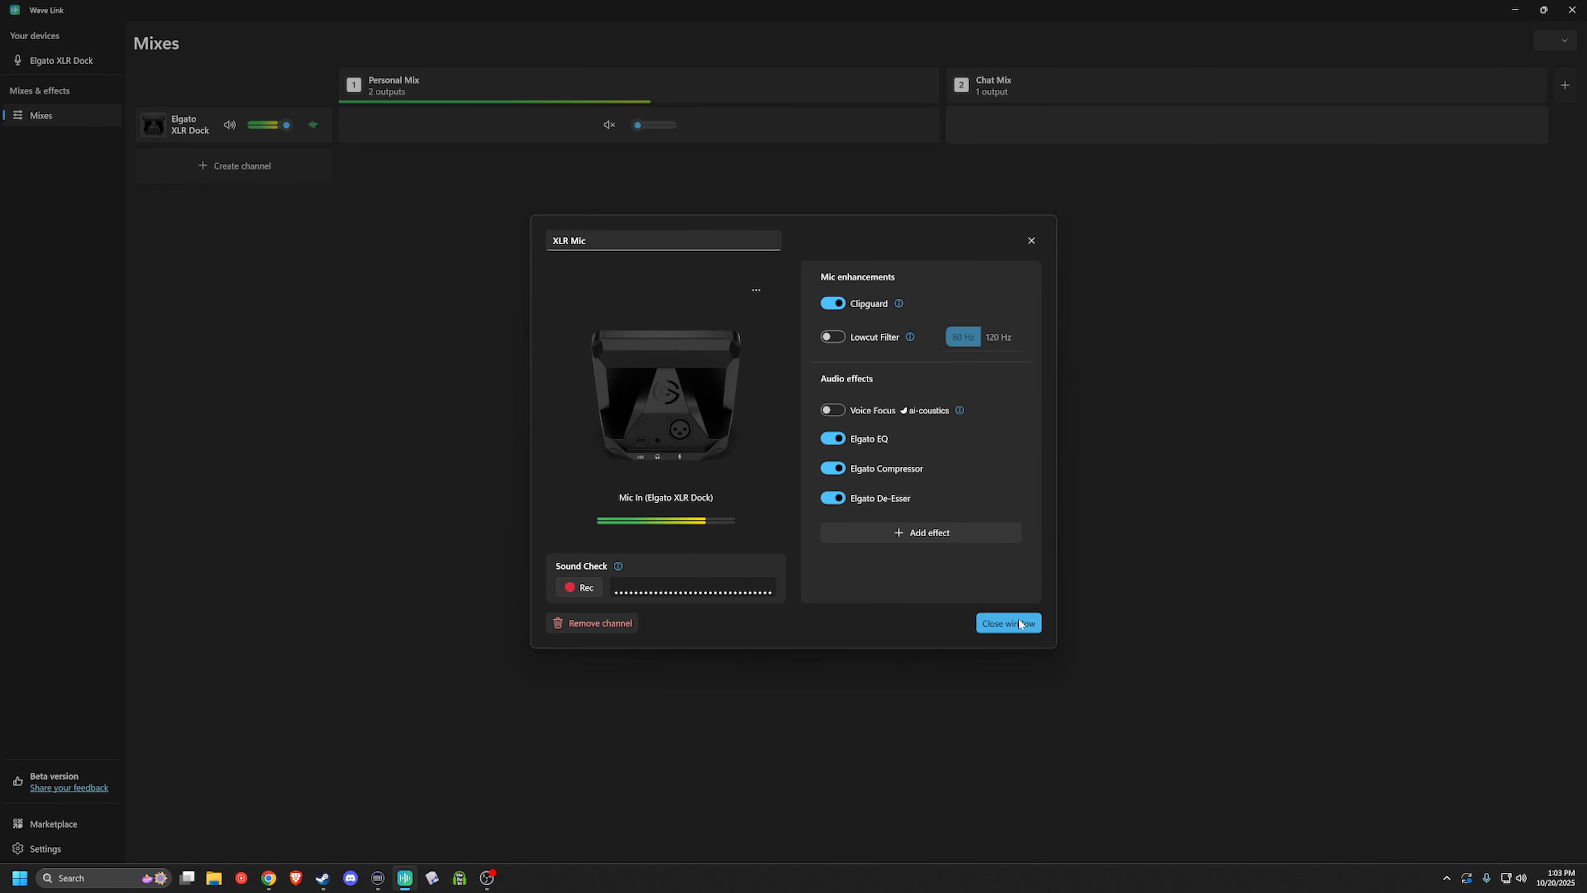
{"action": "left_click", "coordinate": [1009, 628]}
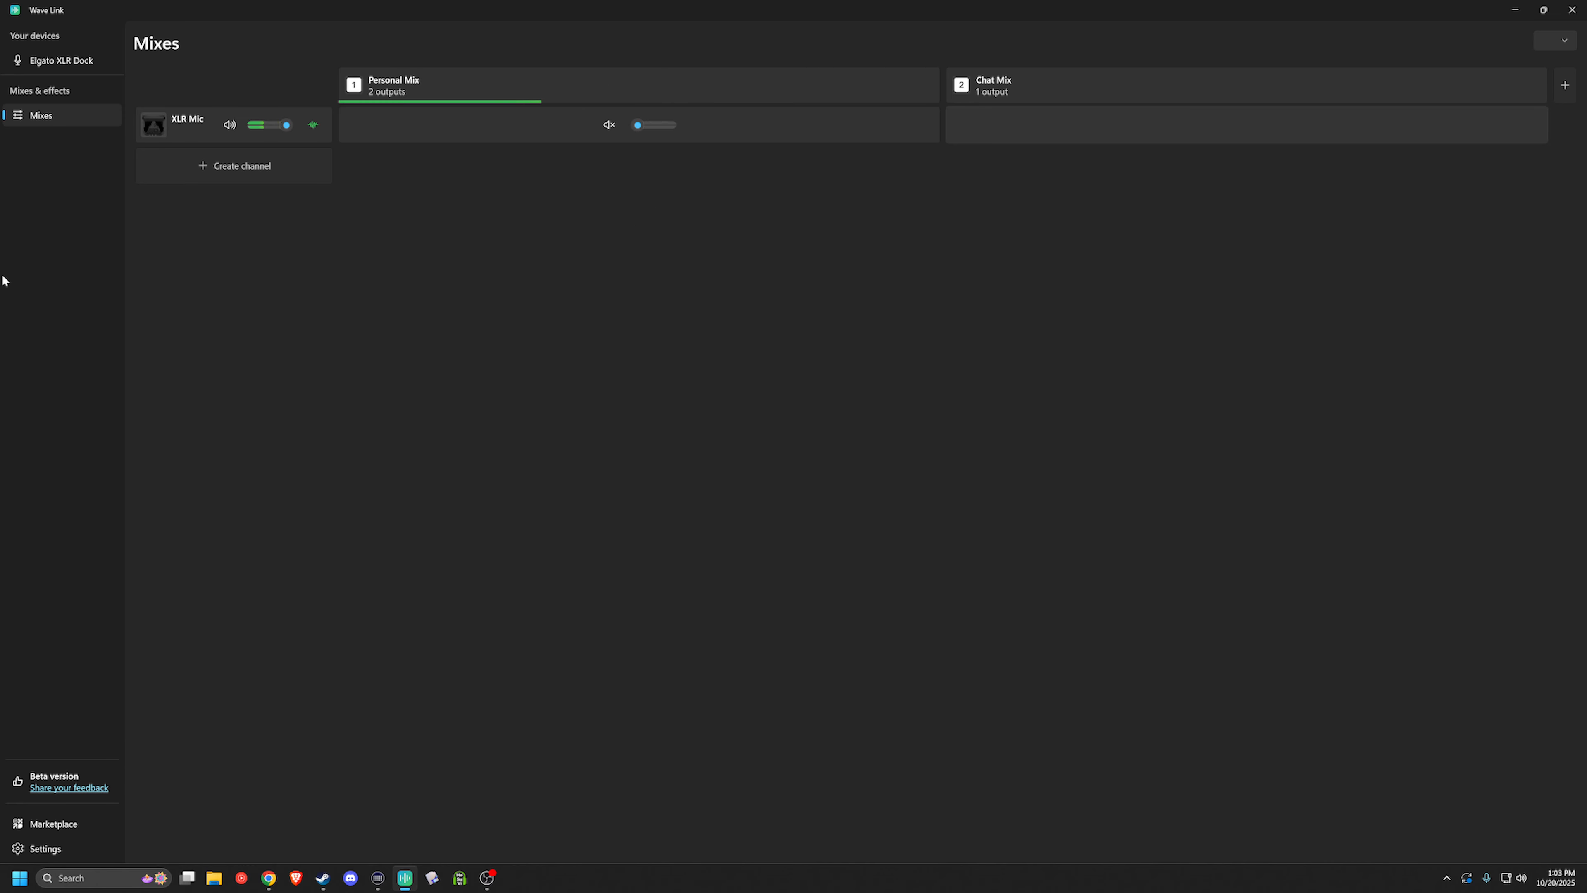
Create a new channel for the JLab GO Talk input device.
{"action": "left_click", "coordinate": [194, 167]}
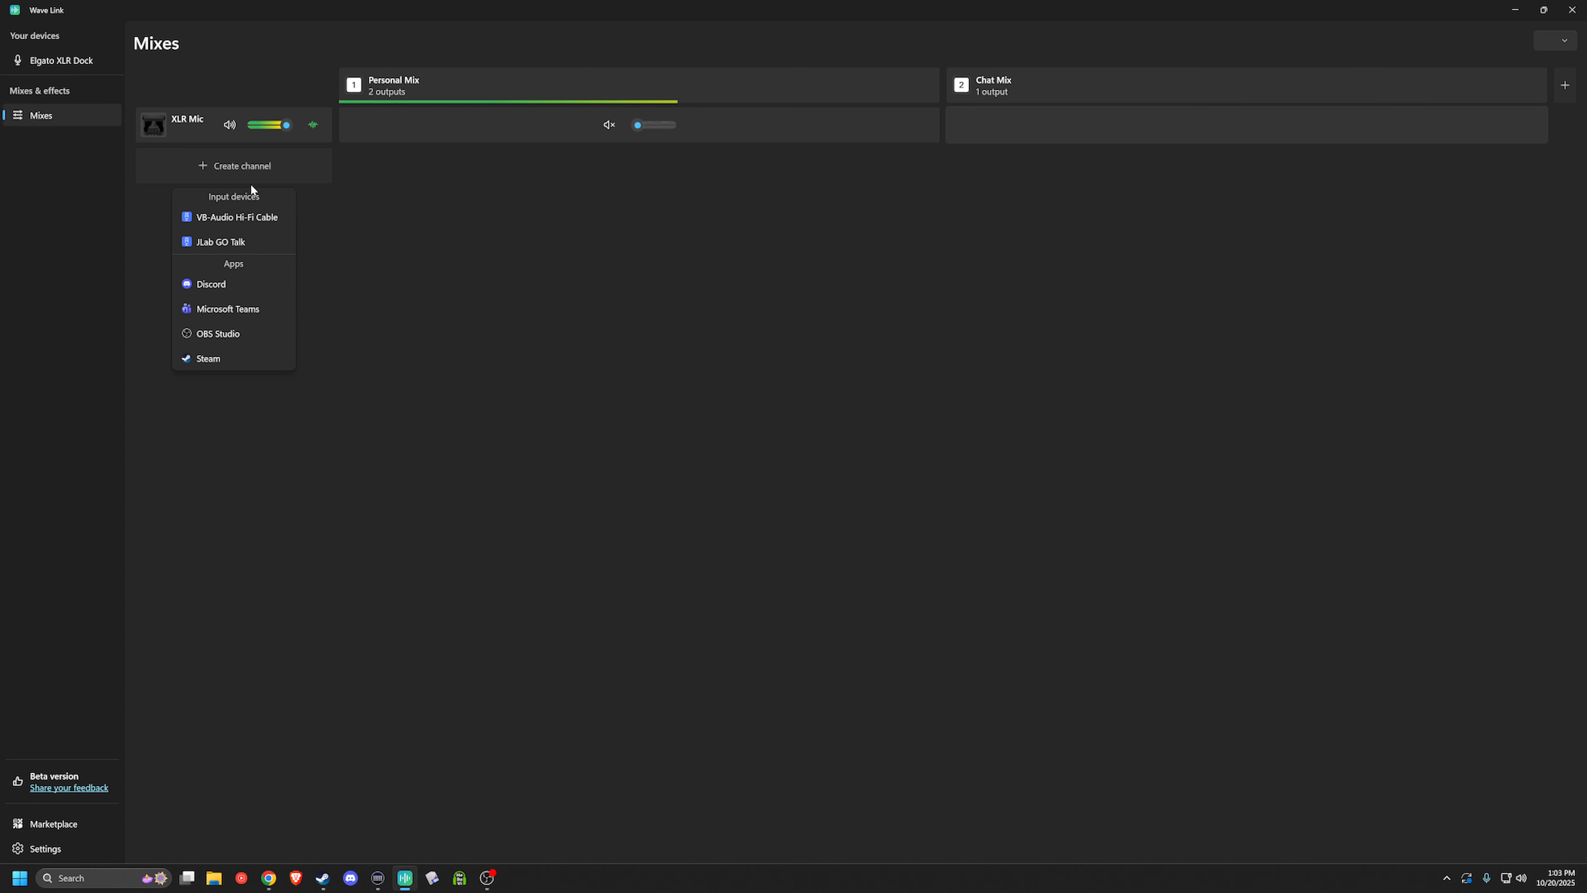
{"action": "left_click", "coordinate": [232, 242]}
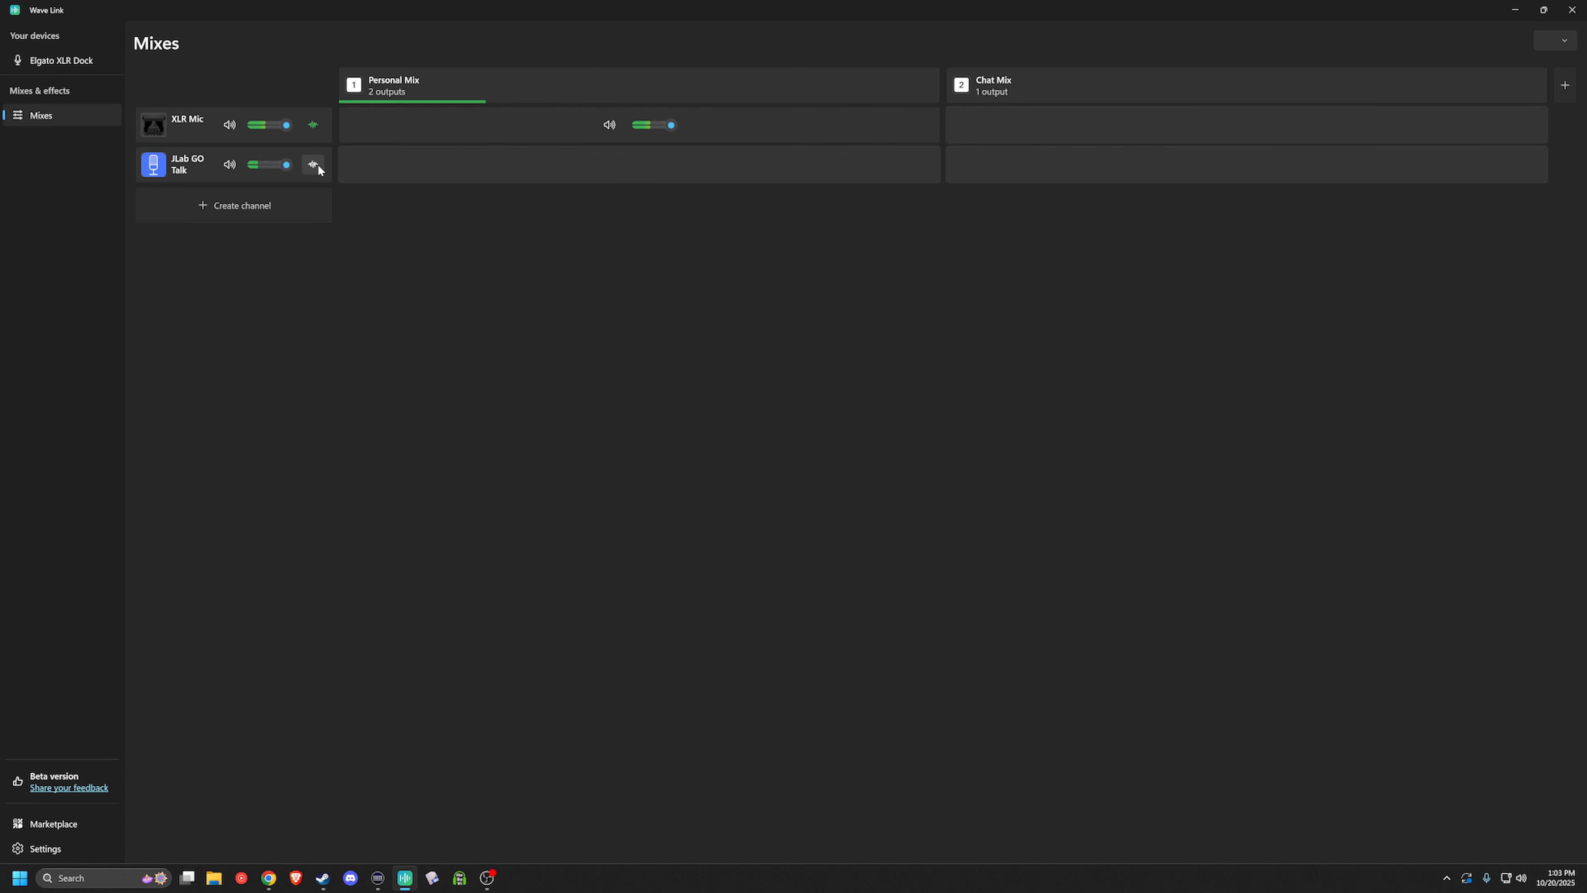
{"action": "mouse_move", "coordinate": [547, 173]}
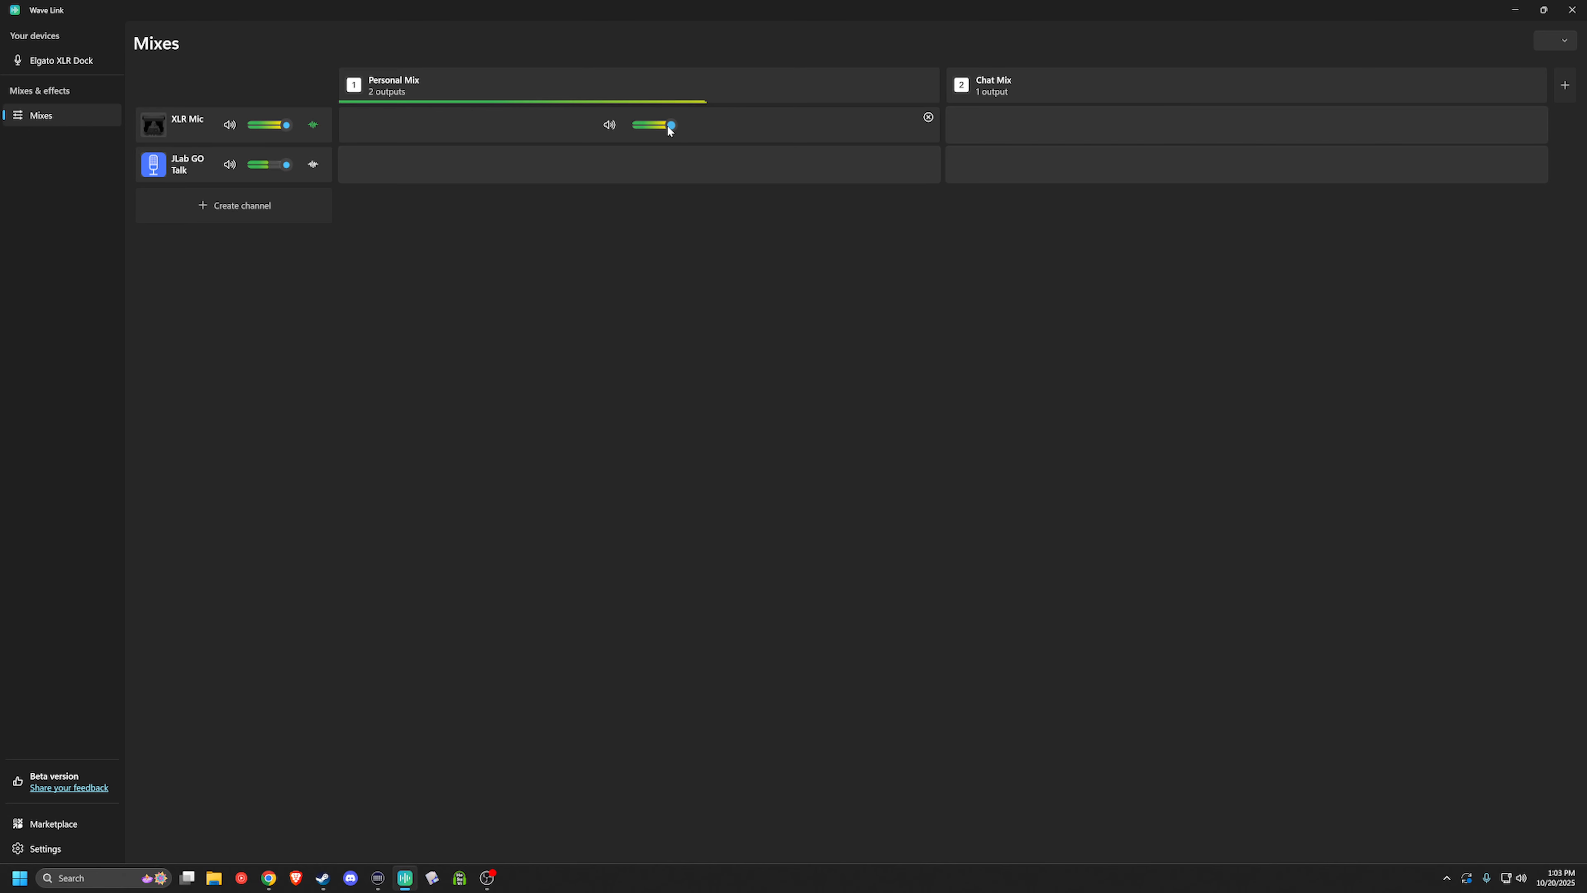
Rename the Personal Mix as Headphones and check its assigned and available audio outputs.
{"action": "mouse_move", "coordinate": [454, 84]}
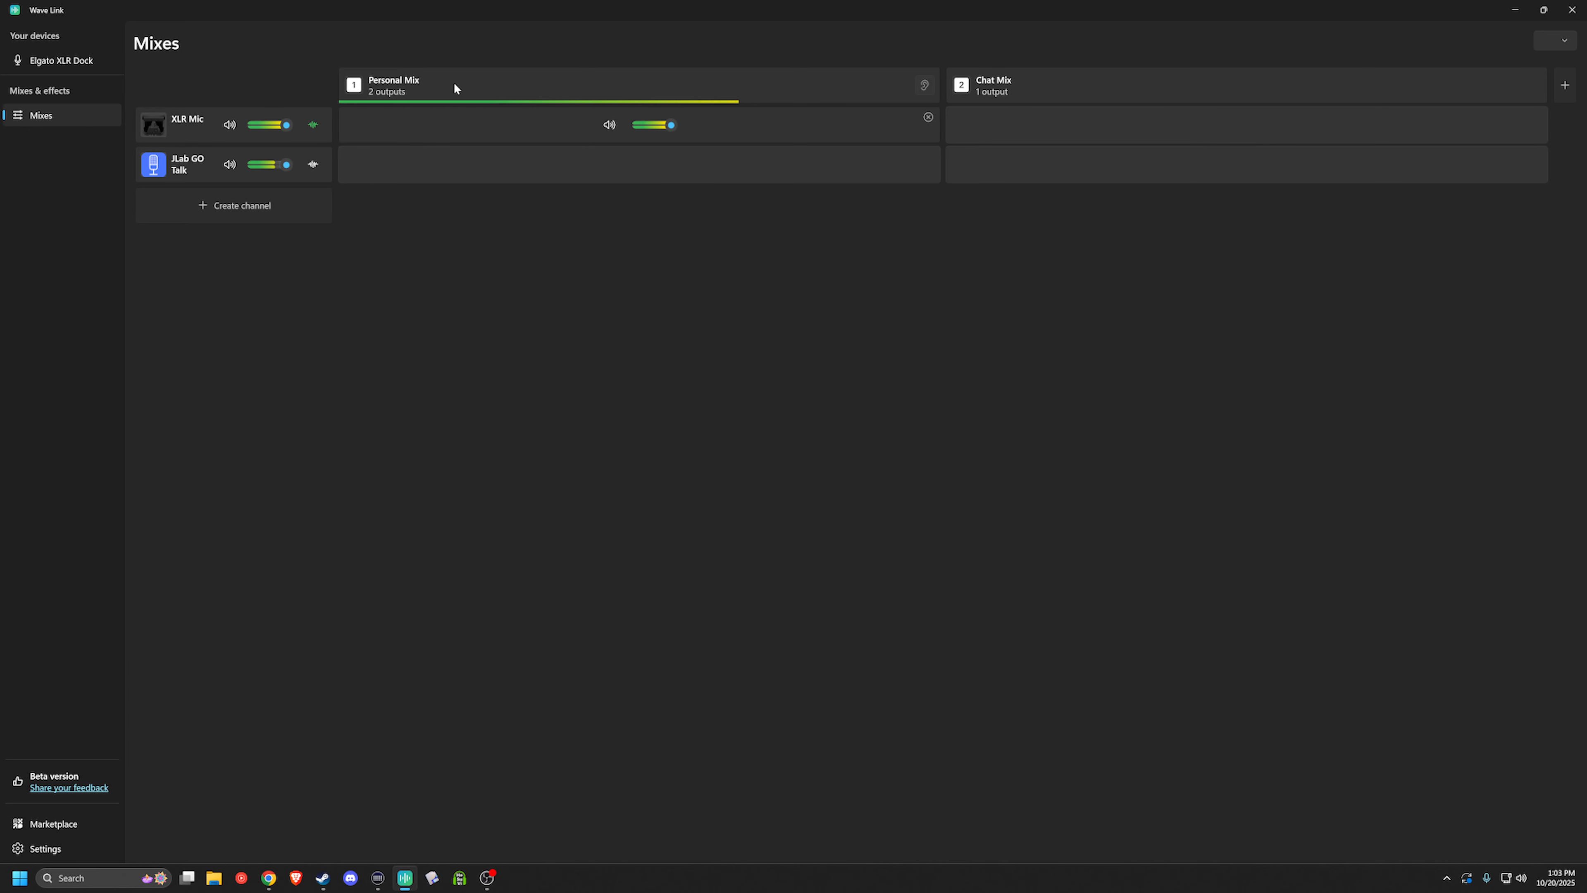
{"action": "left_click", "coordinate": [403, 91]}
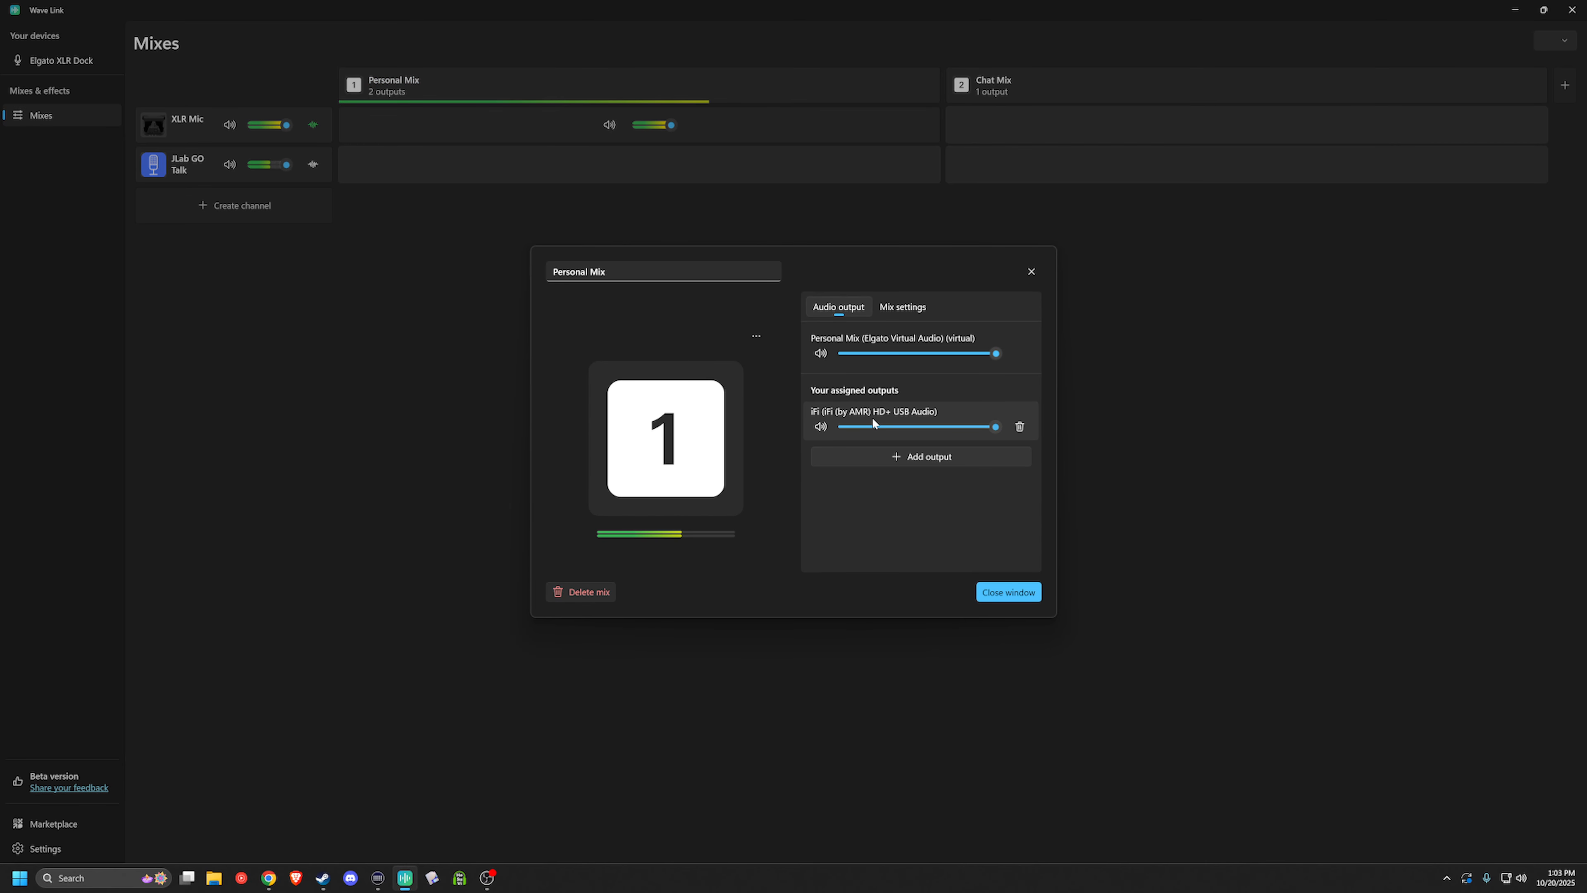
{"action": "left_click", "coordinate": [1031, 271]}
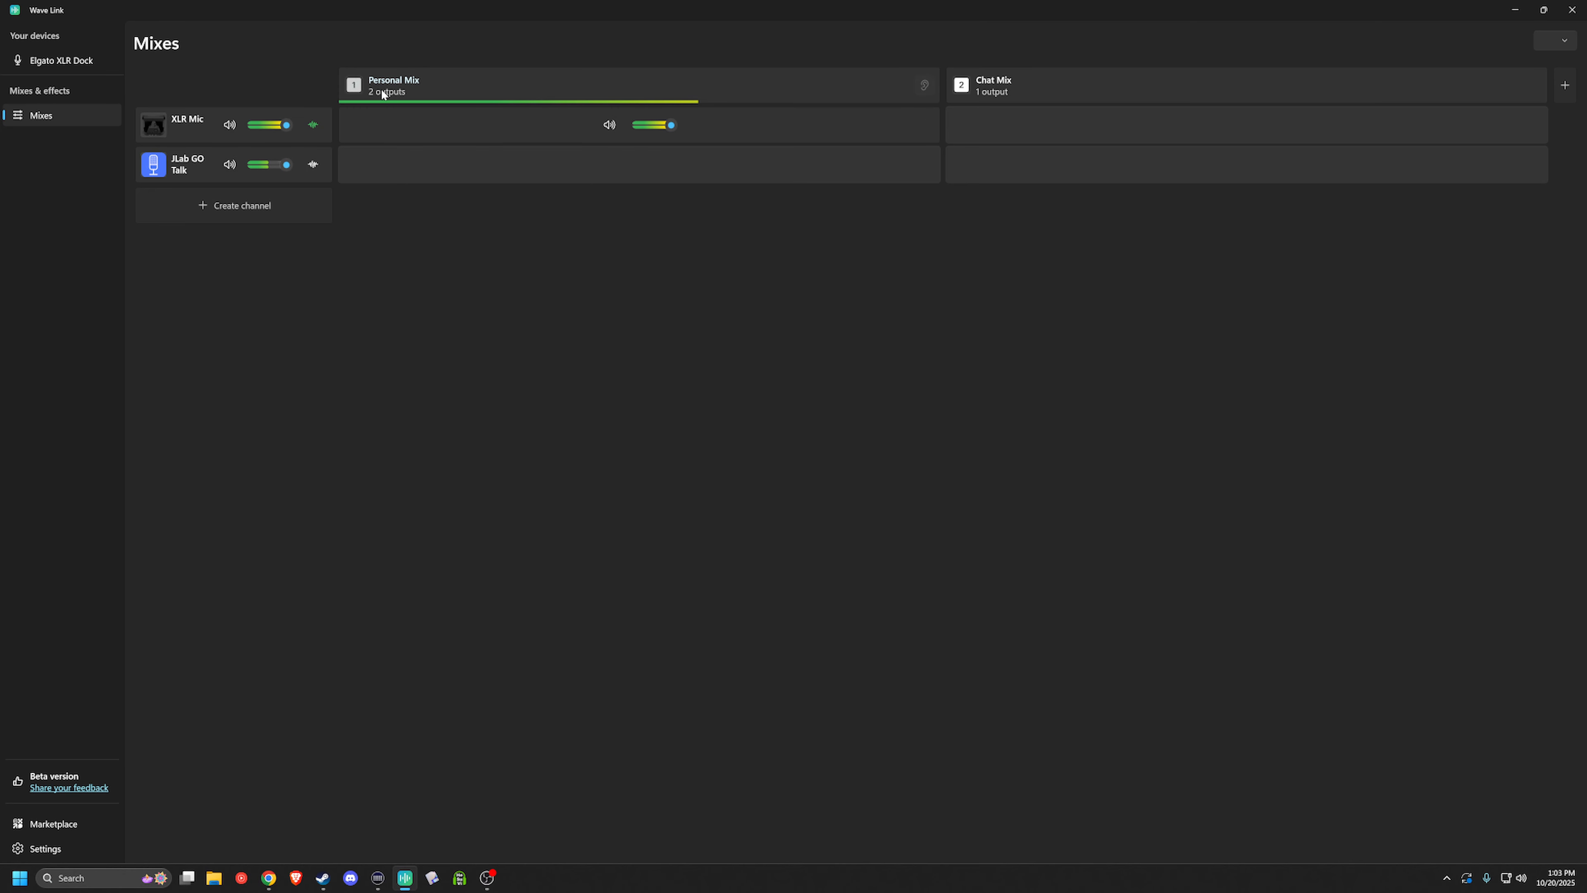
{"action": "left_click", "coordinate": [358, 82]}
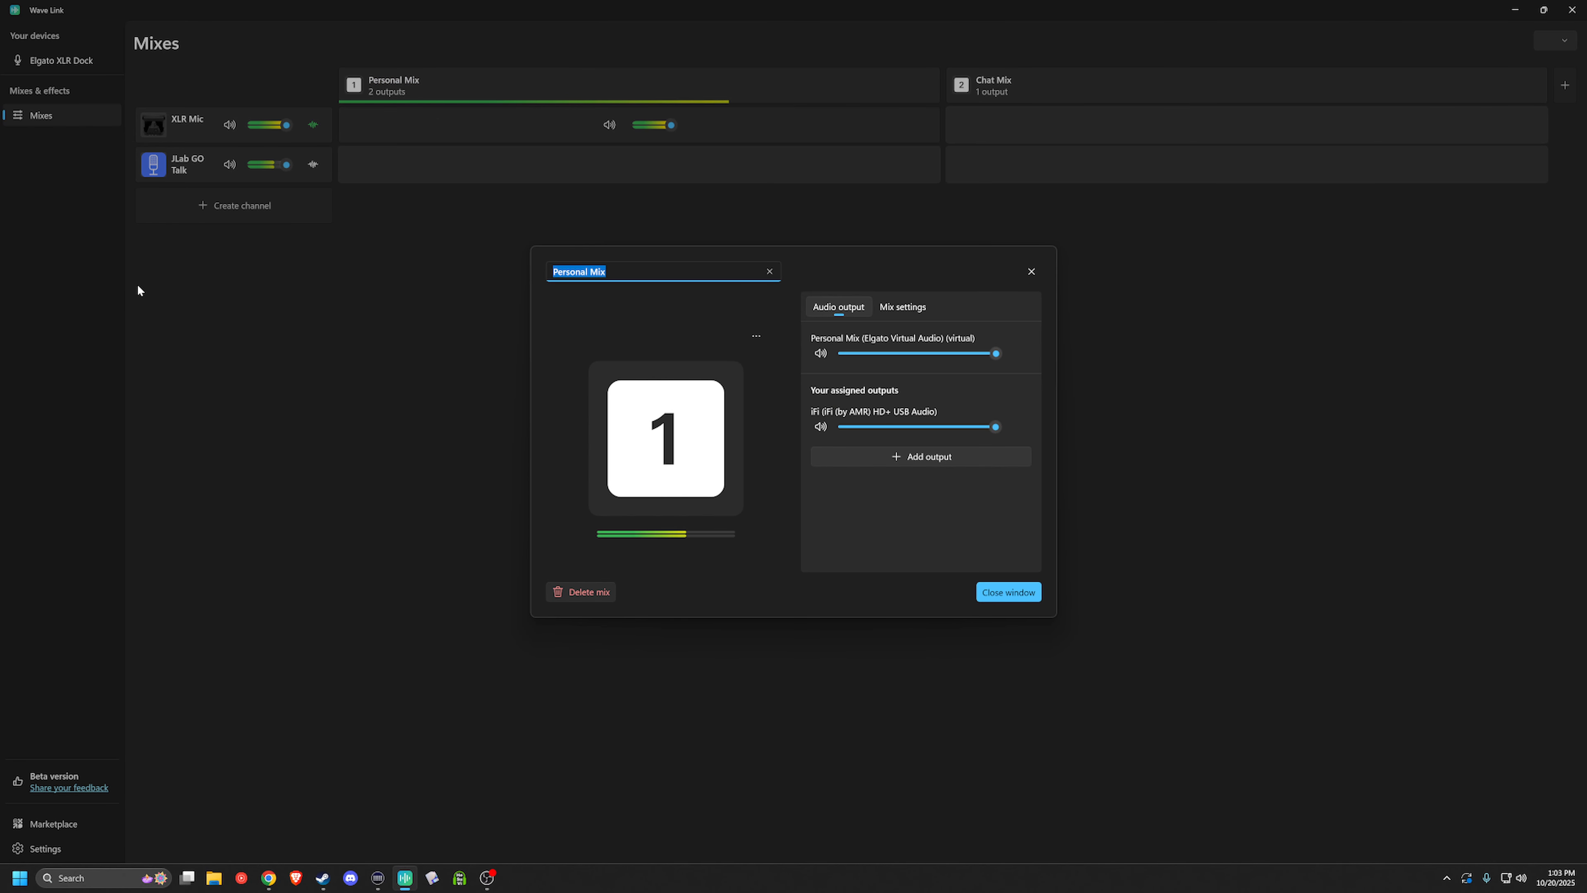
{"action": "type", "text": "Headphones"}
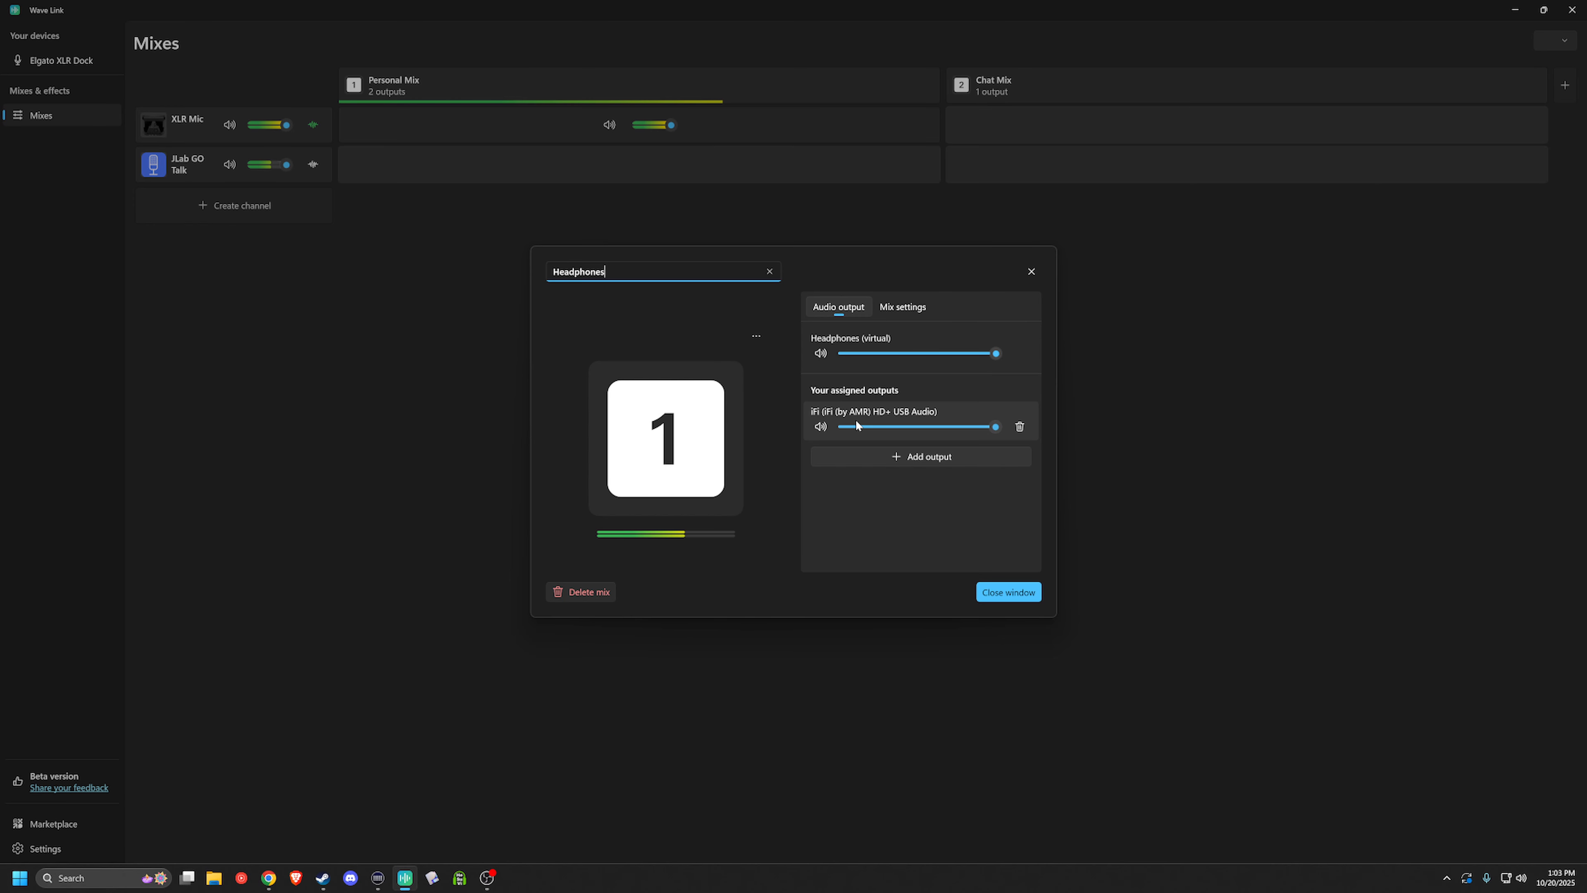
{"action": "left_click", "coordinate": [915, 457]}
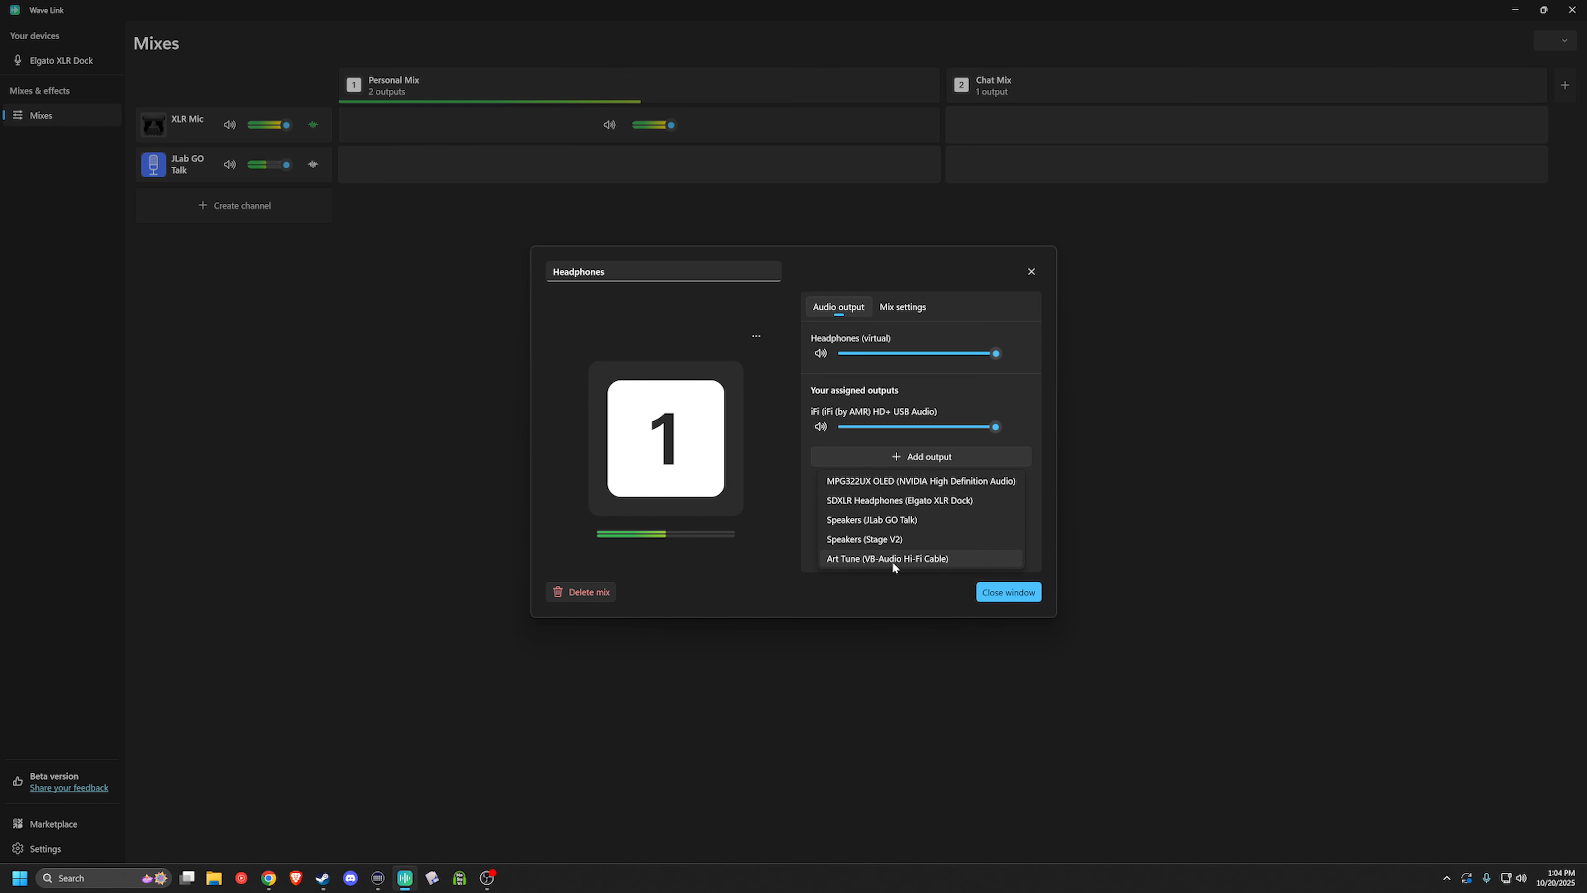
{"action": "left_click", "coordinate": [891, 598]}
{"action": "left_click", "coordinate": [1008, 592]}
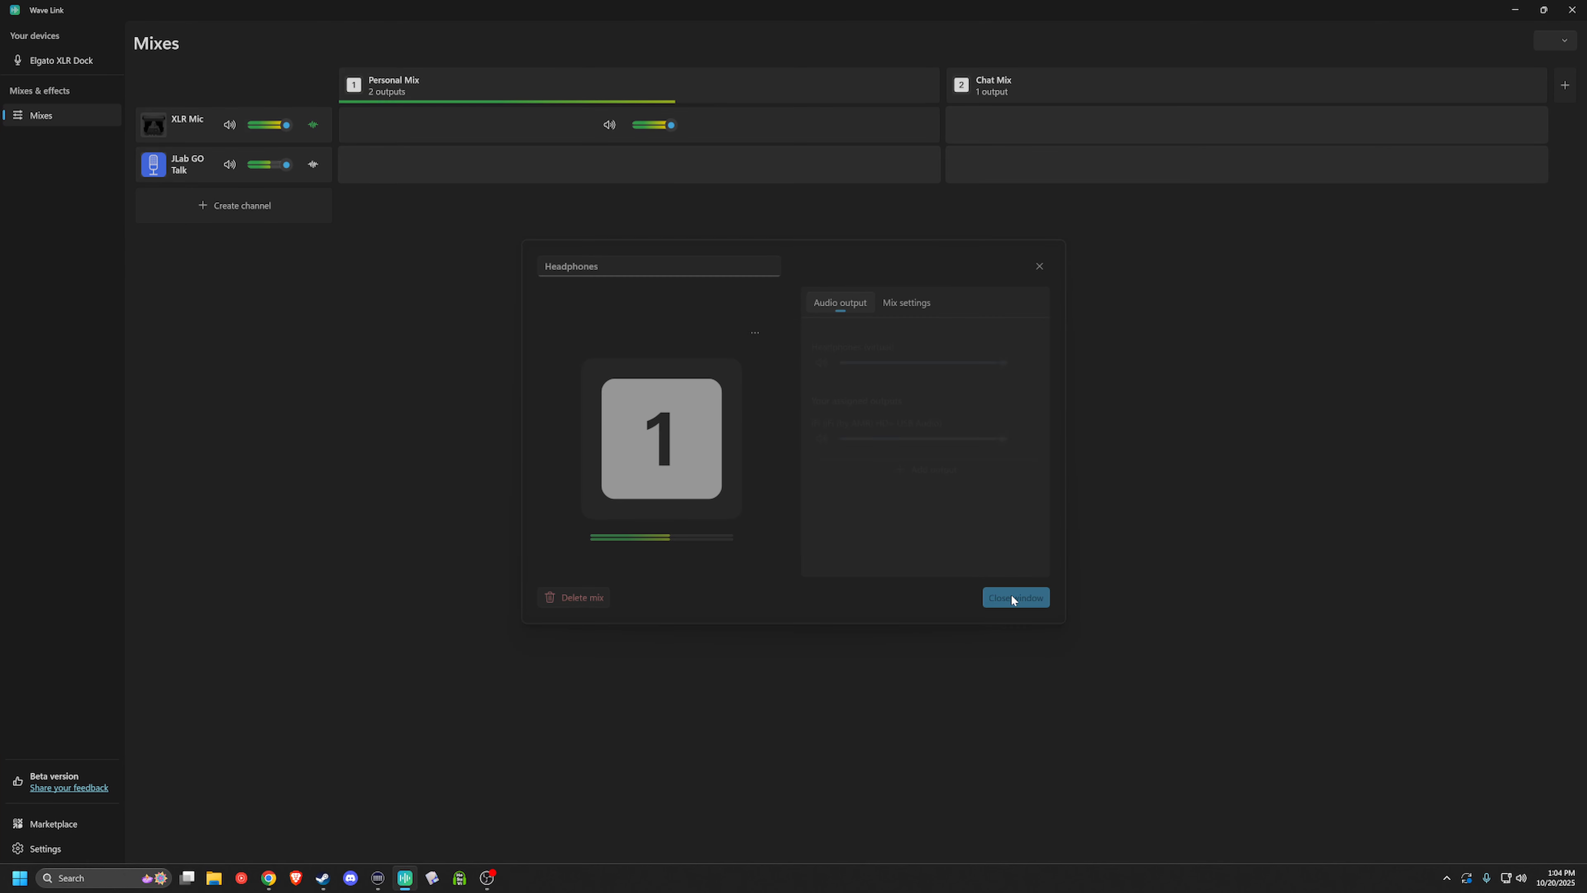
{"action": "left_click", "coordinate": [393, 94]}
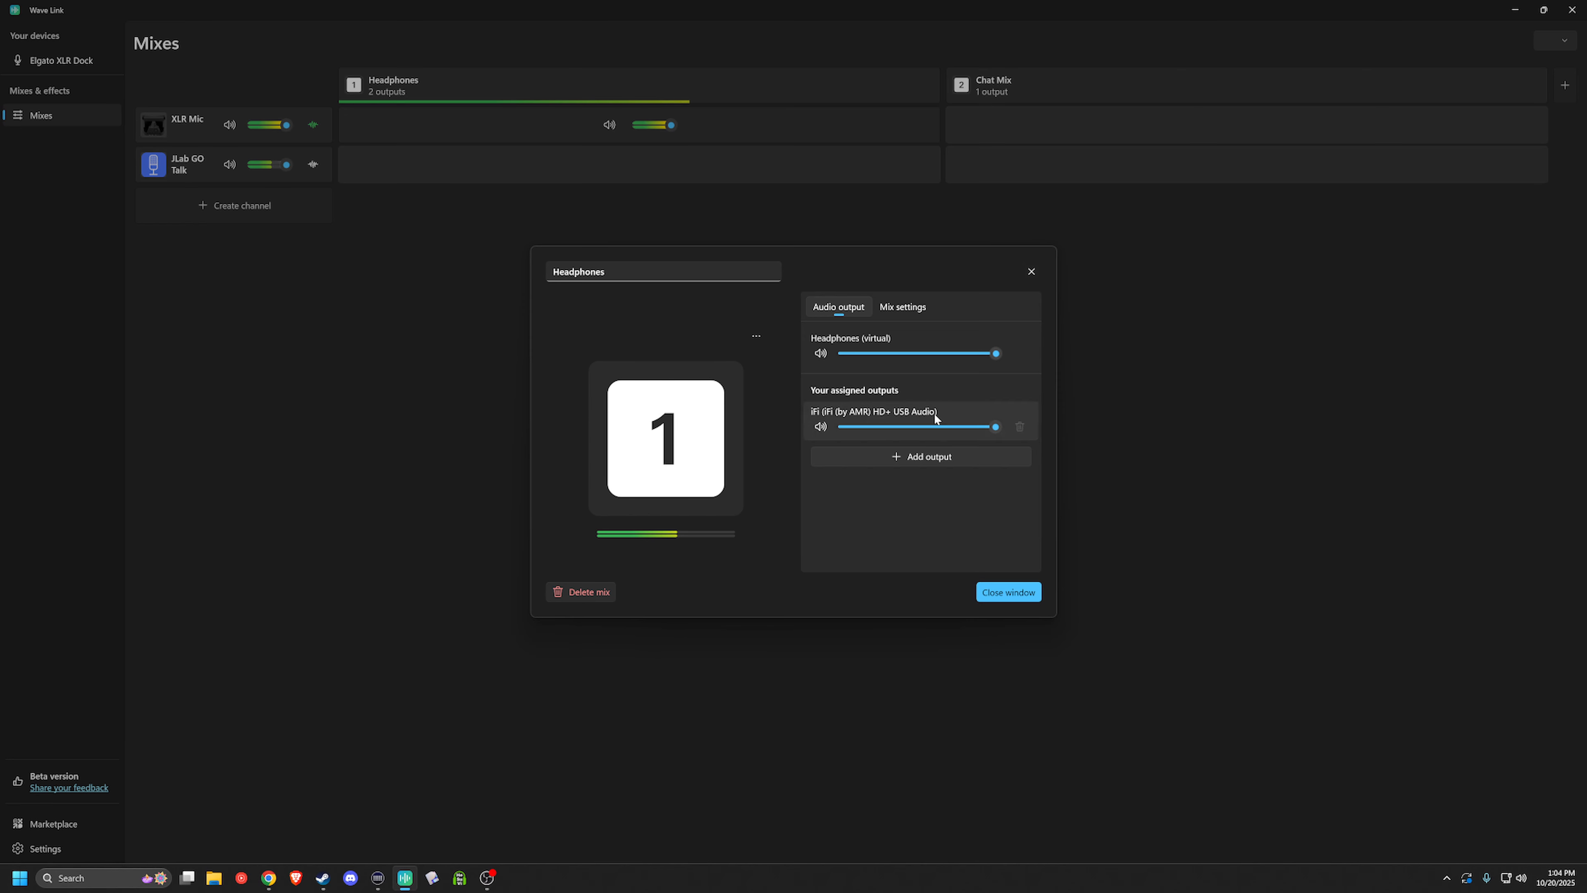
{"action": "left_click", "coordinate": [1039, 274]}
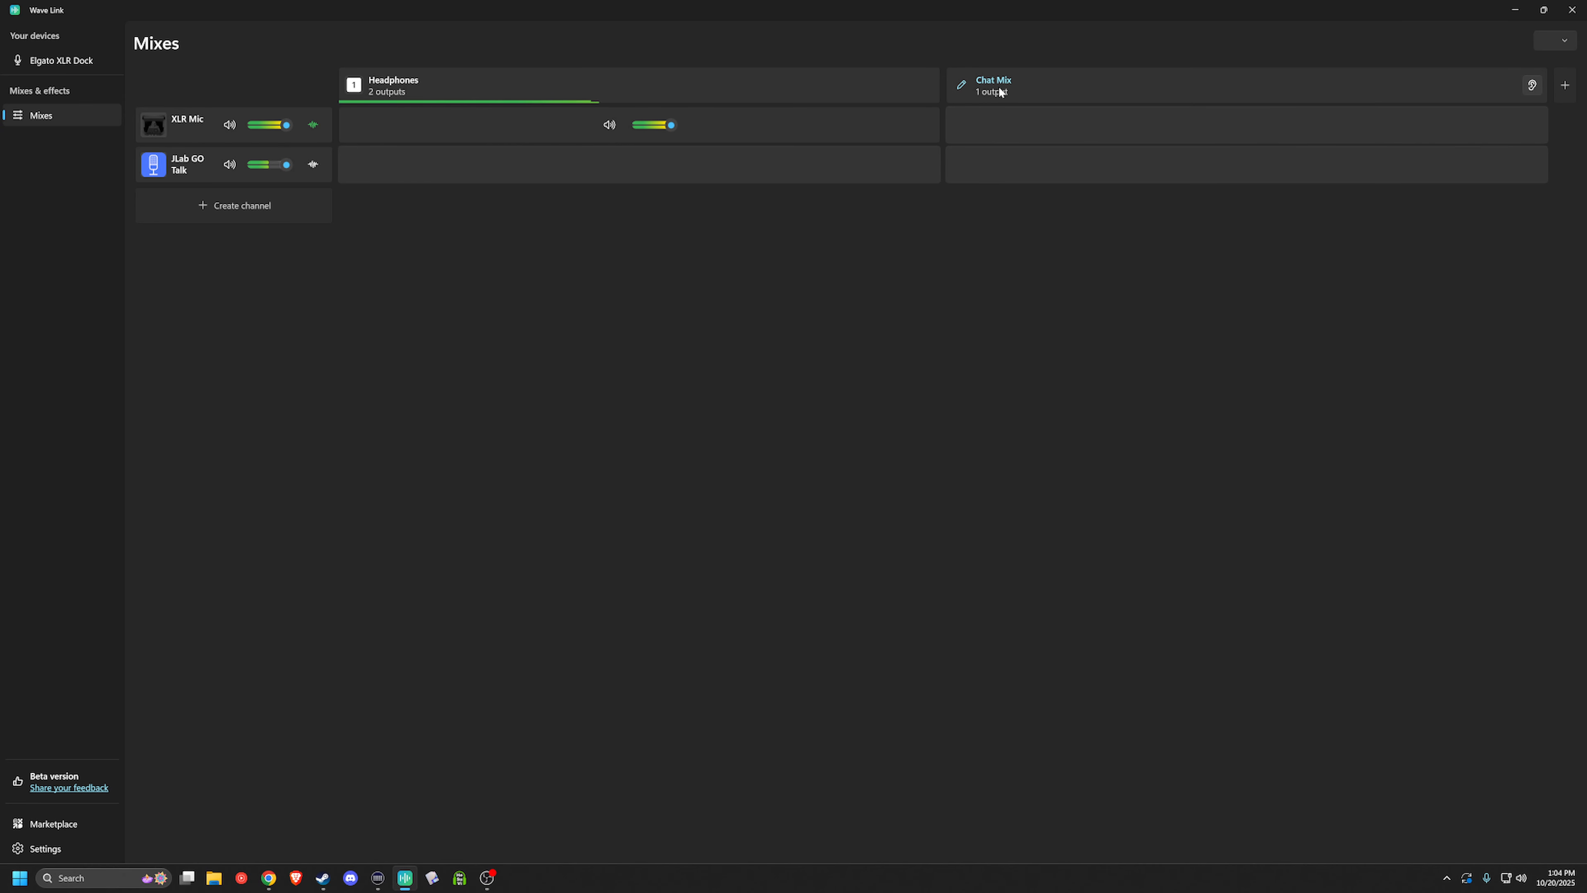
Rename the Chat Mix as Speakers and assign Speakers (Stage V2) as its output.
{"action": "left_click", "coordinate": [971, 79]}
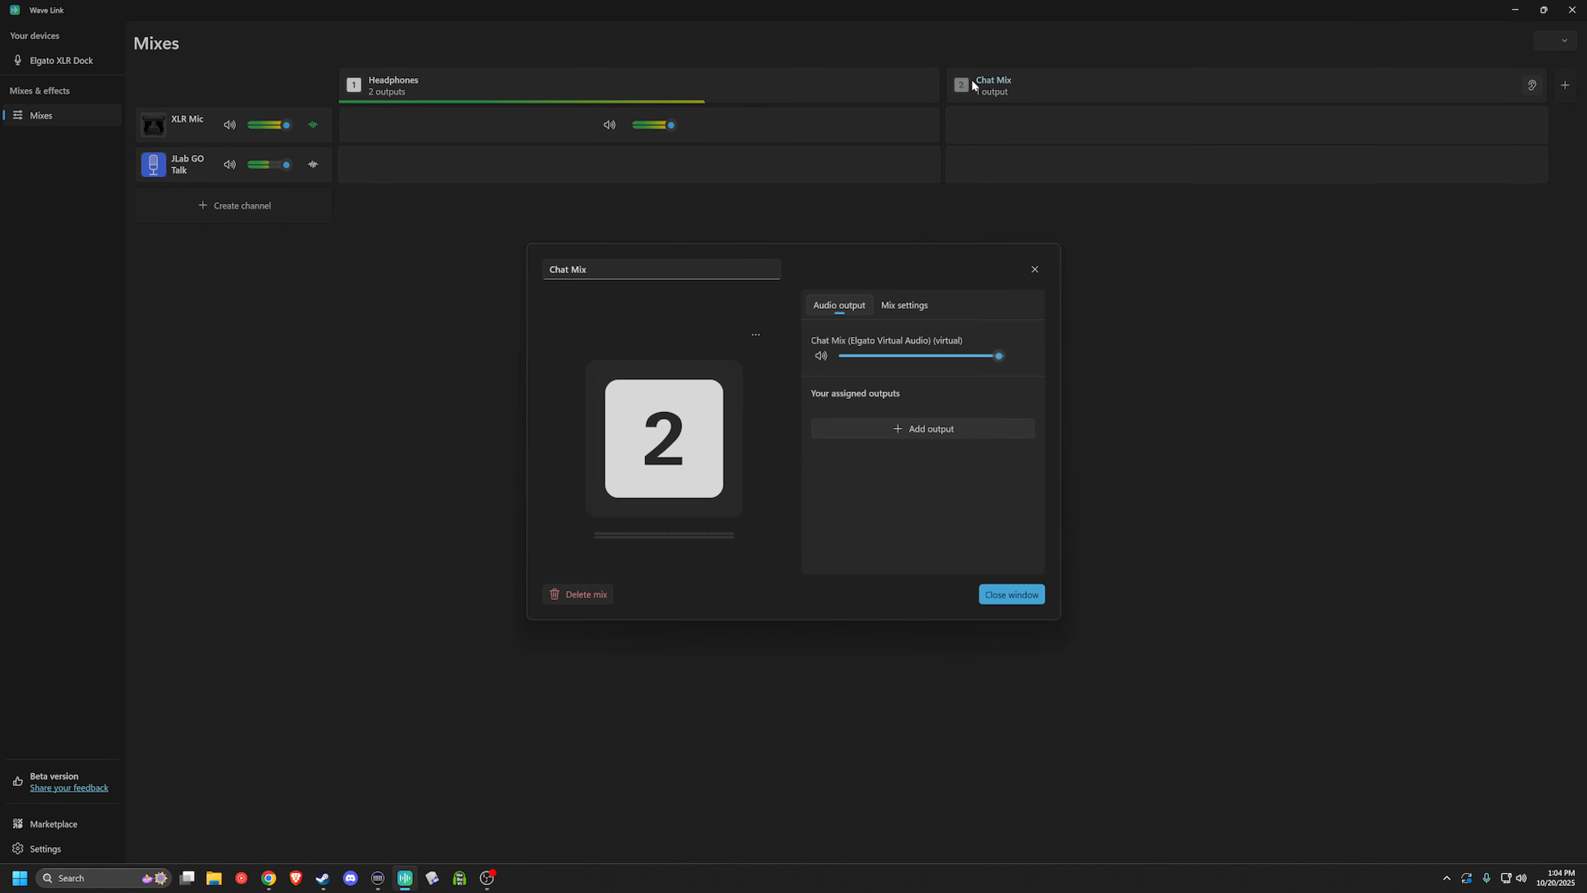
{"action": "left_click", "coordinate": [647, 281]}
{"action": "key", "text": "ctrl+a"}
{"action": "type", "text": "Sp"}
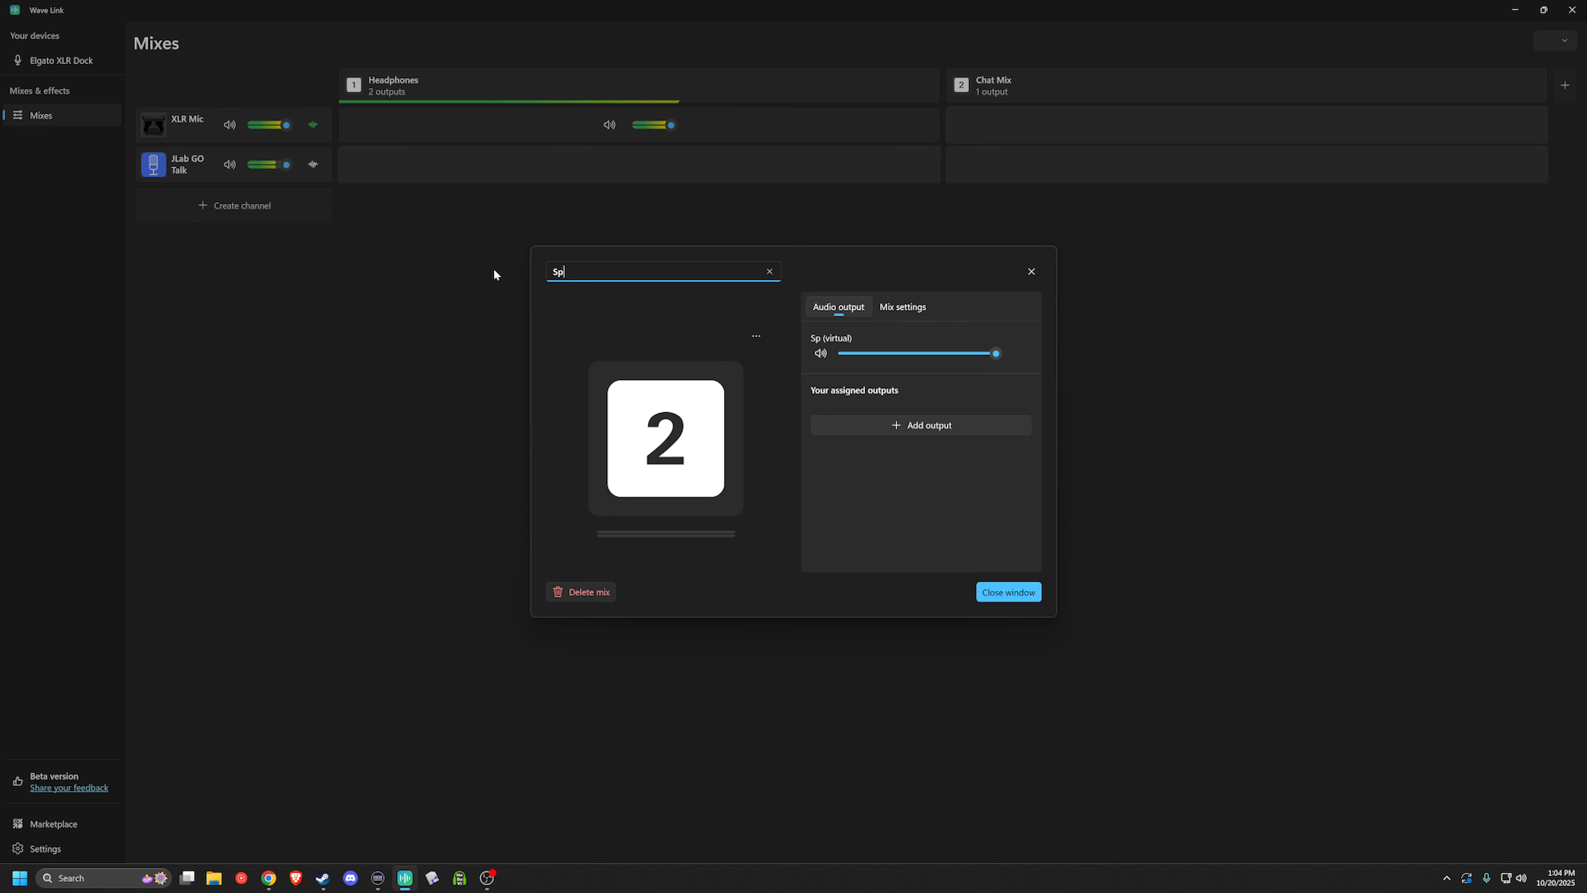
{"action": "type", "text": "eakers"}
{"action": "left_click", "coordinate": [928, 425]}
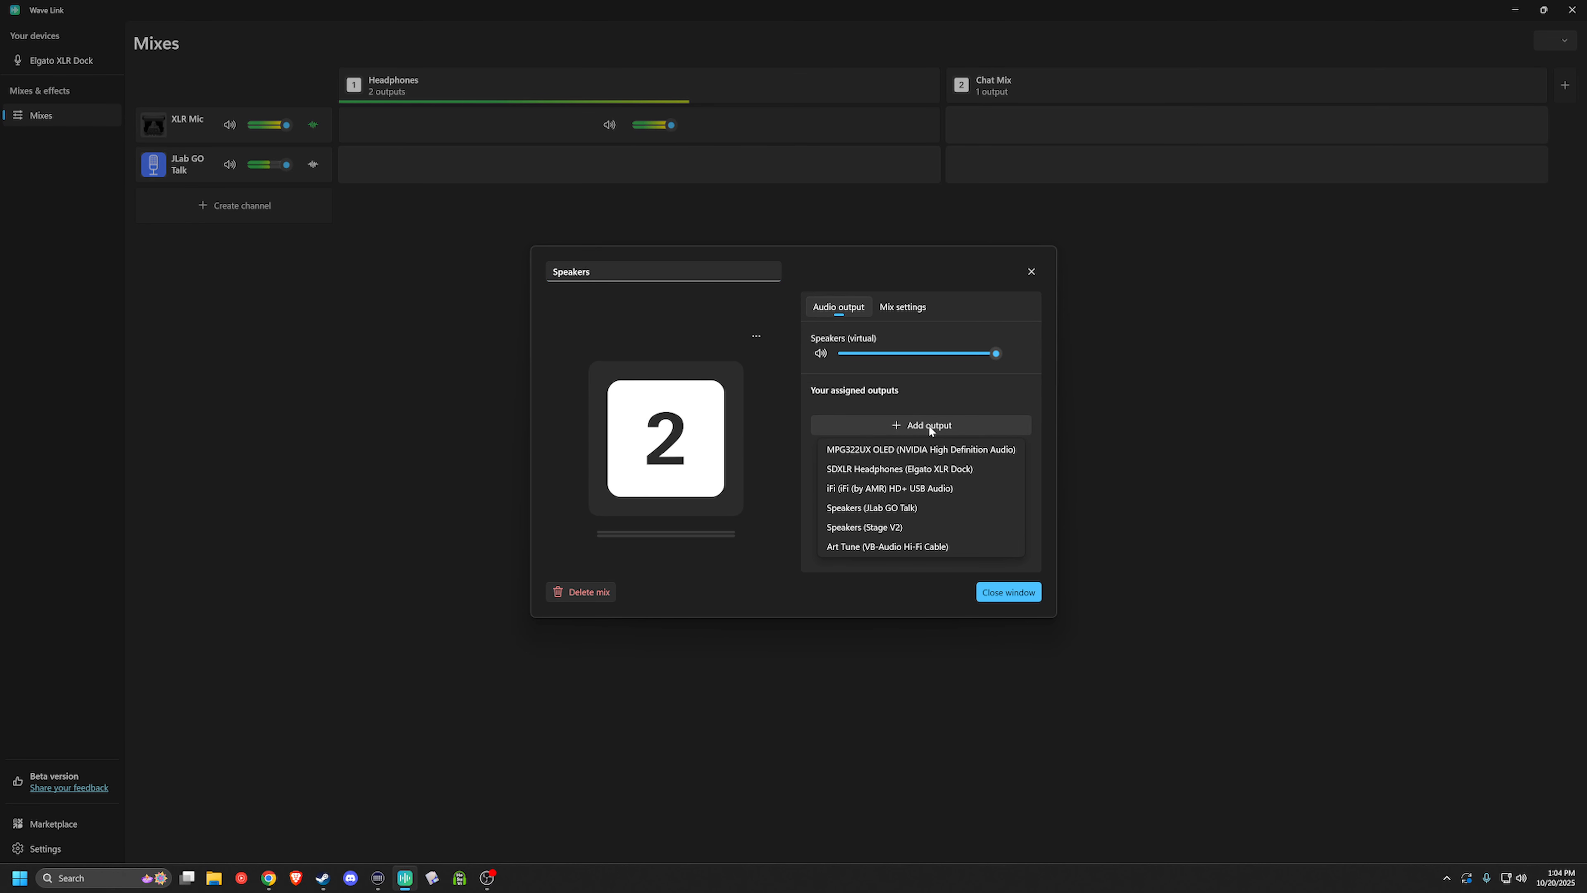
{"action": "left_click", "coordinate": [891, 527]}
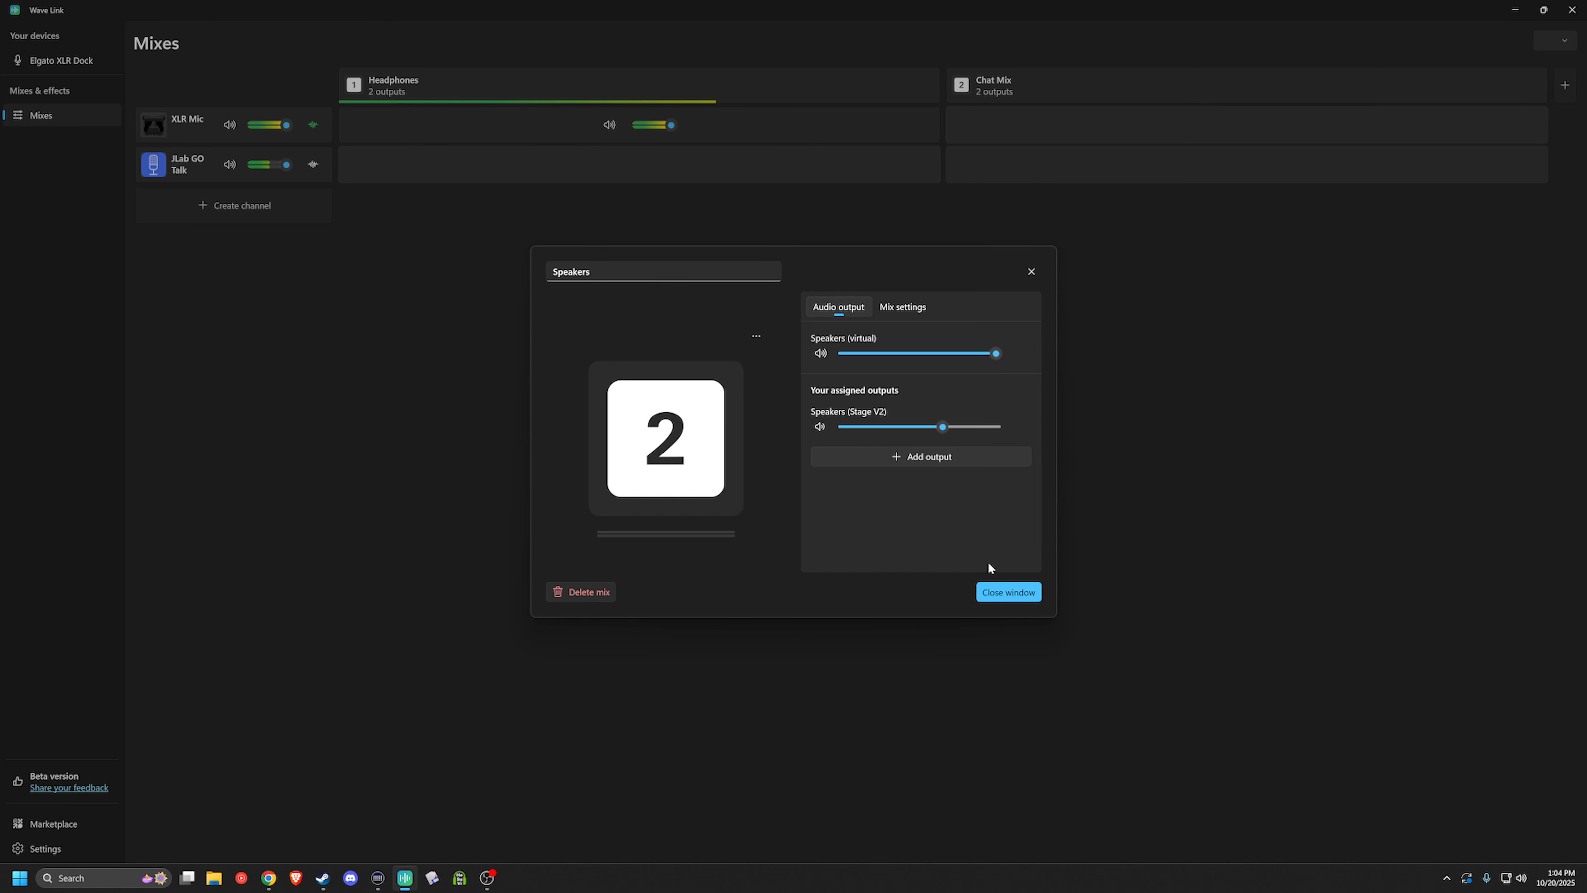
{"action": "left_click", "coordinate": [1006, 593]}
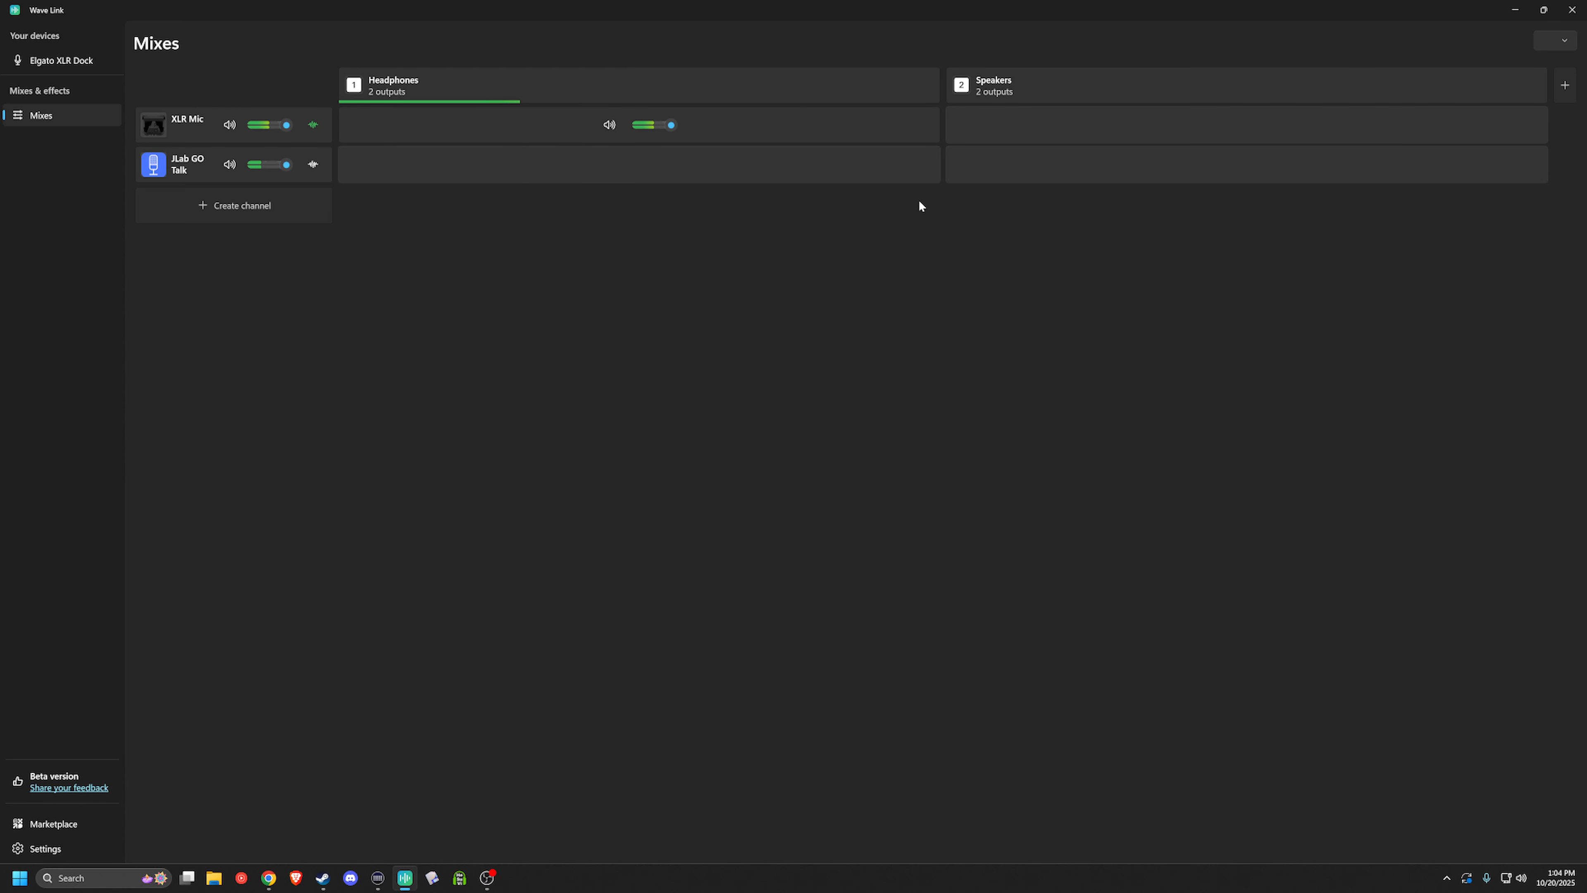
Lower the XLR Mic level in the Headphones mix to about a third, and add JLab GO Talk to that mix at a similar level.
{"action": "mouse_move", "coordinate": [1054, 135]}
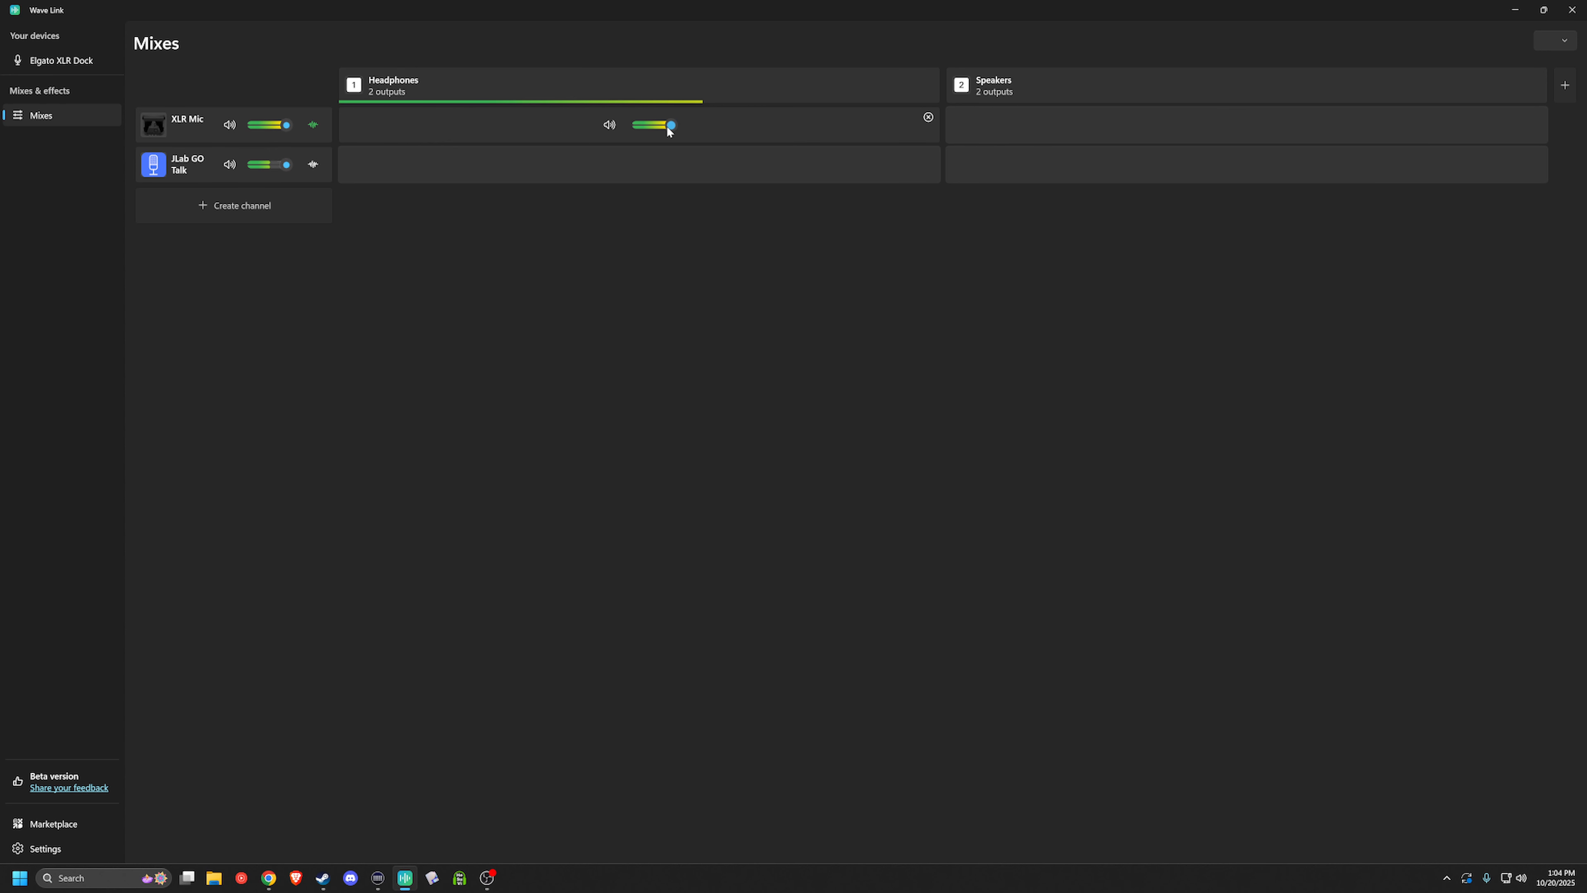
{"action": "left_click_drag", "start_coordinate": [670, 125], "coordinate": [644, 120]}
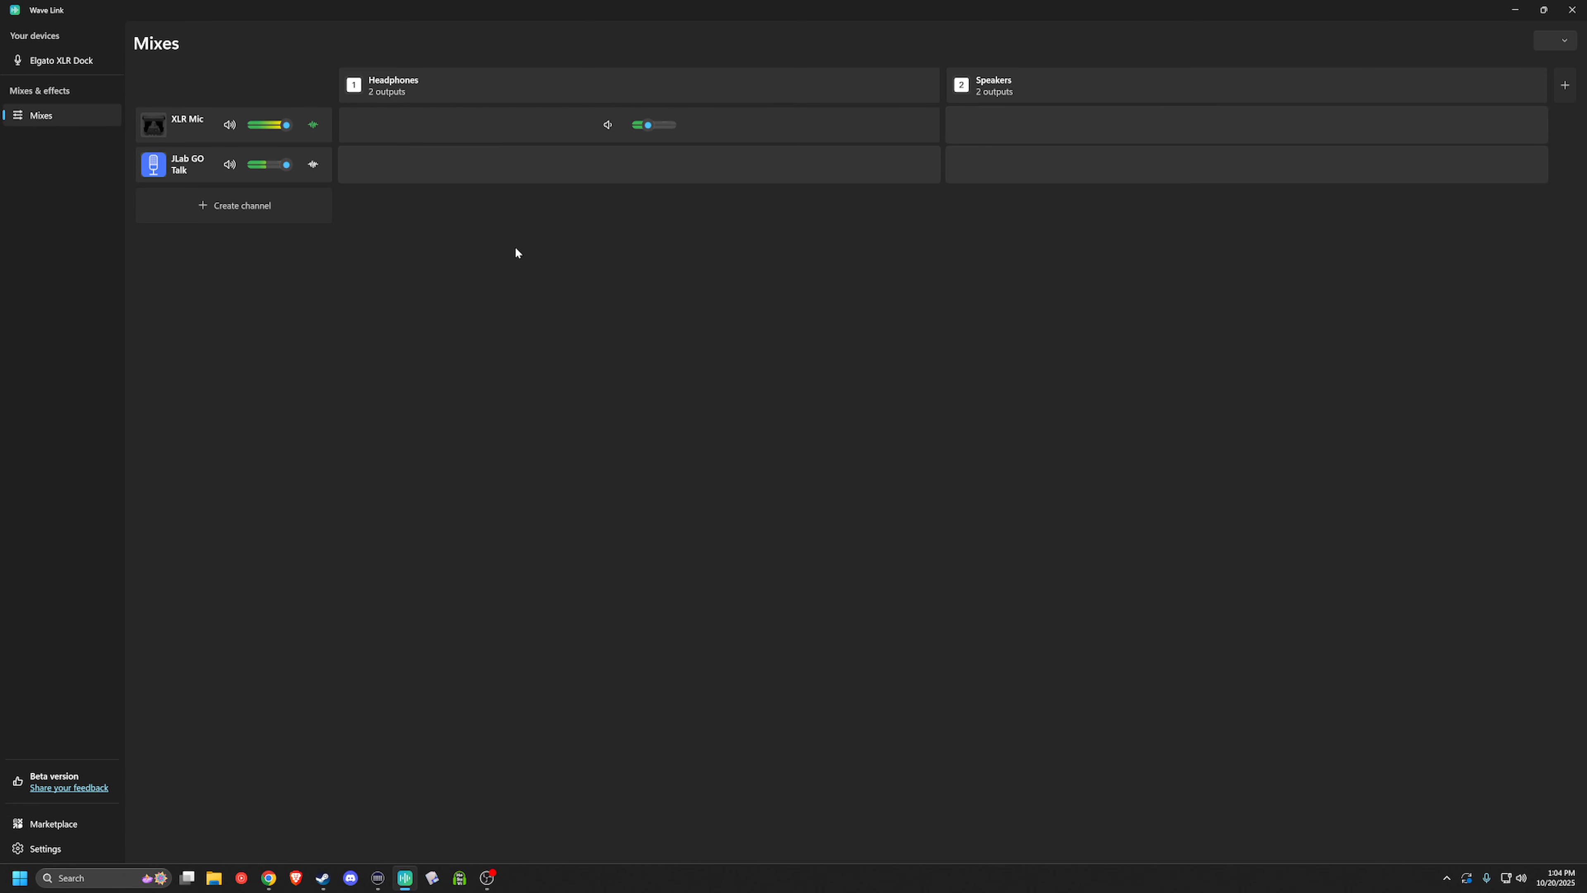
{"action": "left_click", "coordinate": [639, 165]}
{"action": "left_click_drag", "start_coordinate": [673, 165], "coordinate": [650, 162]}
Add the Elgato EQ effect to the JLab GO Talk channel and apply the EposVox RE20 preset.
{"action": "left_click", "coordinate": [313, 165]}
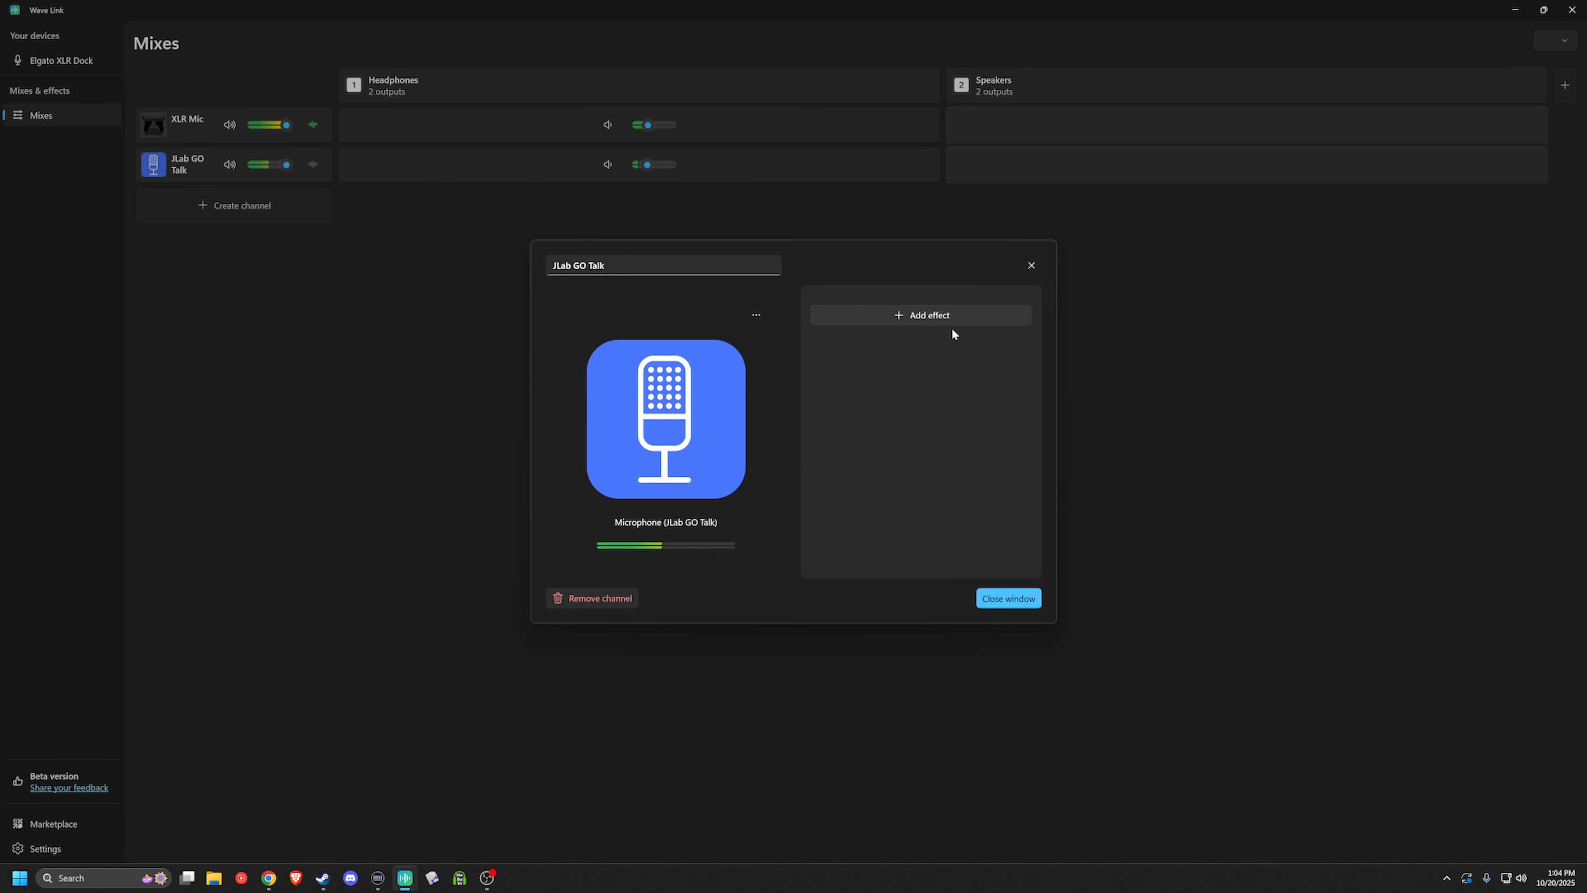
{"action": "left_click", "coordinate": [947, 315]}
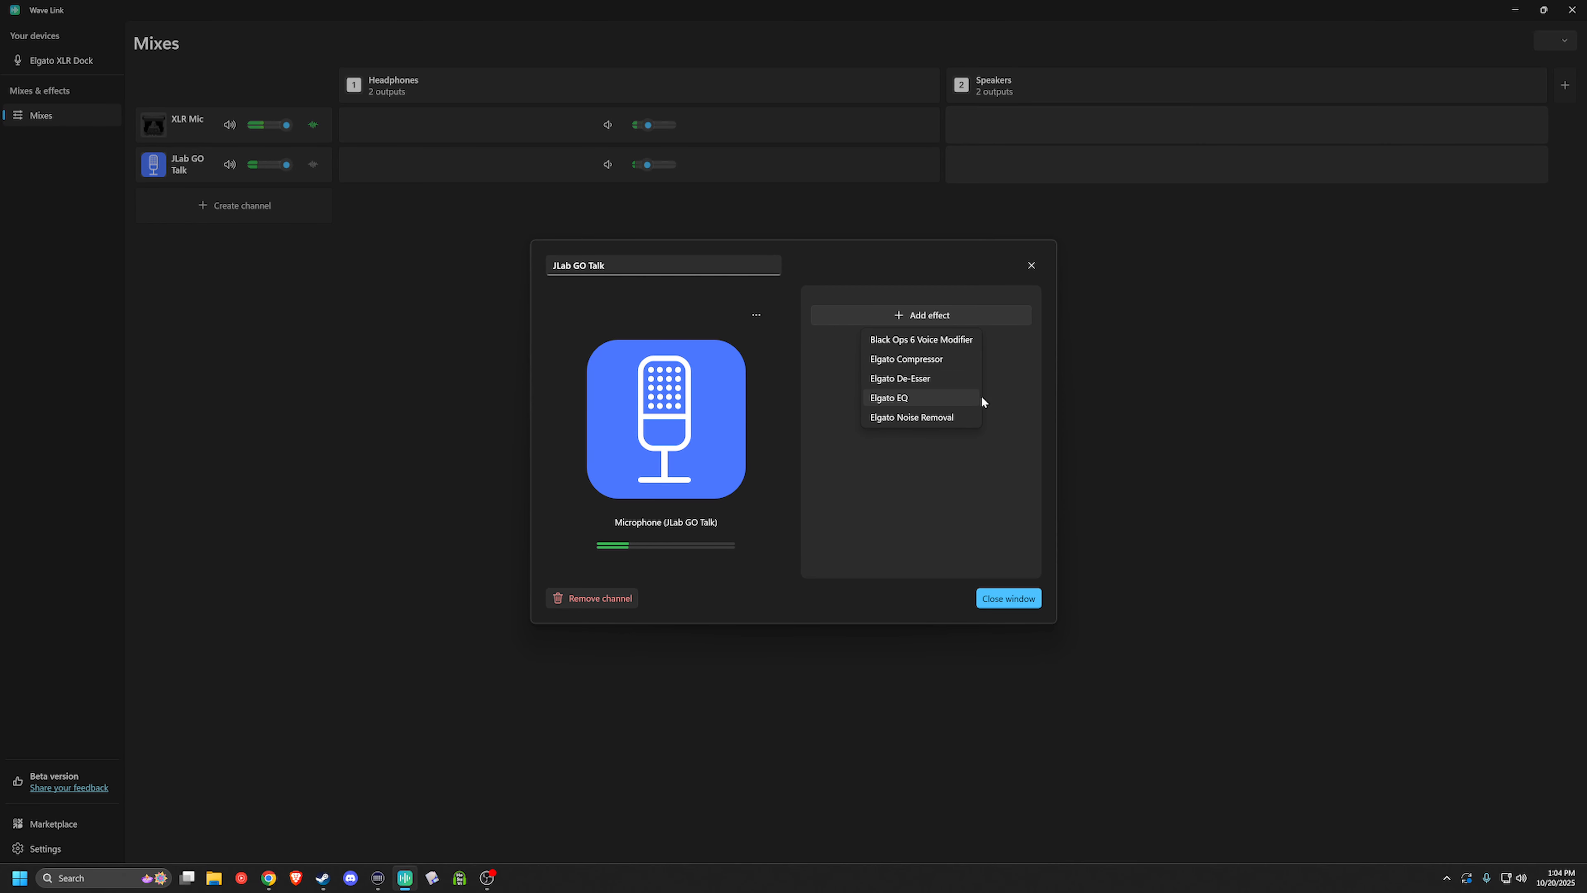
{"action": "left_click", "coordinate": [920, 400]}
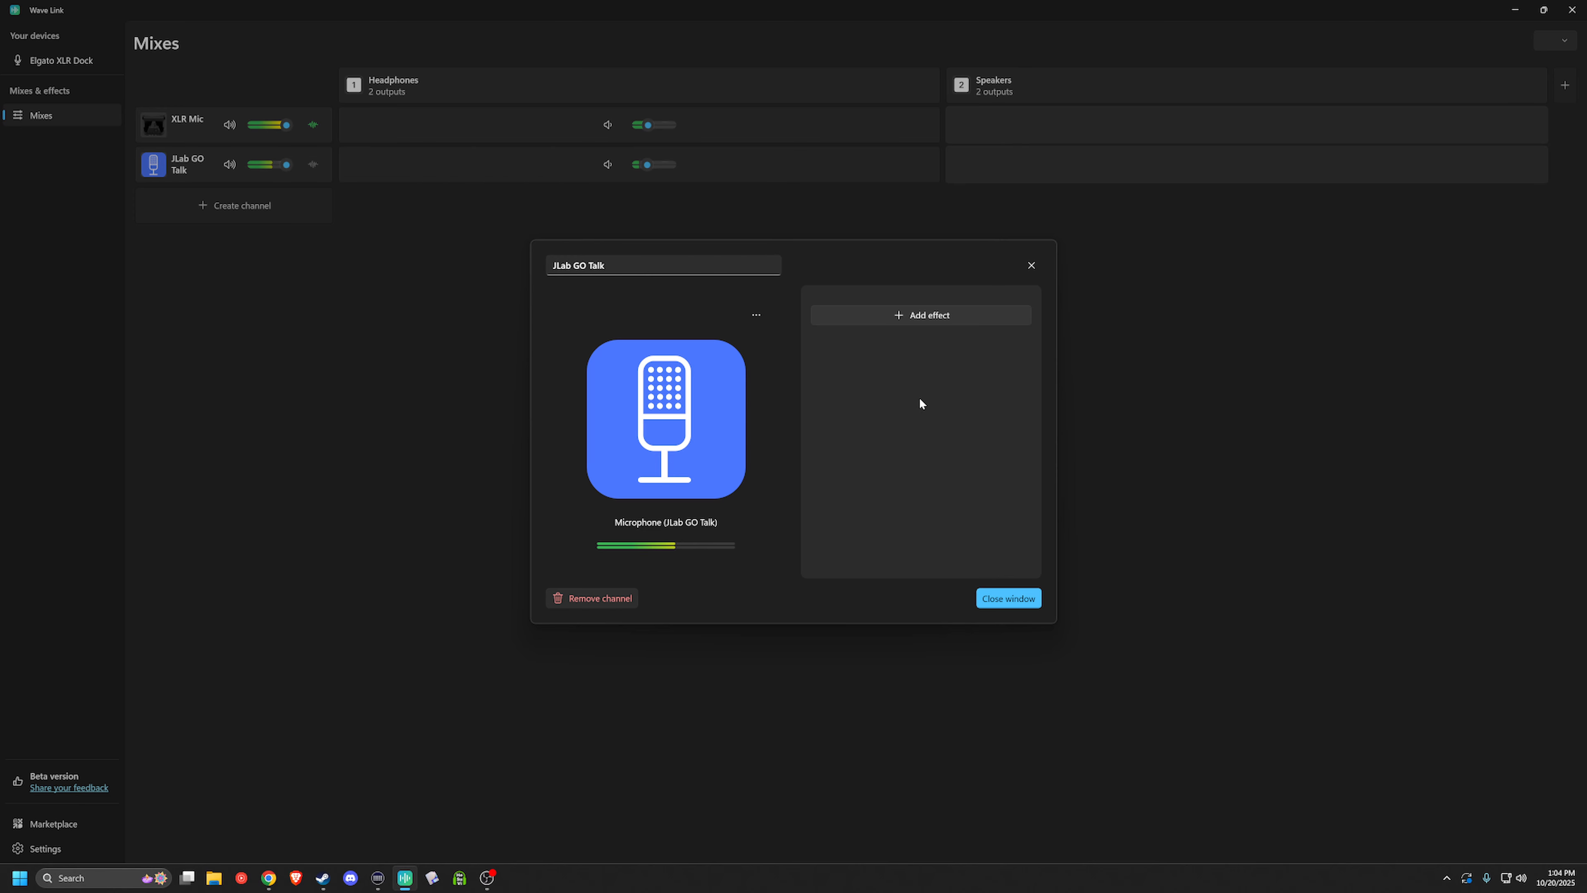
{"action": "left_click", "coordinate": [668, 298]}
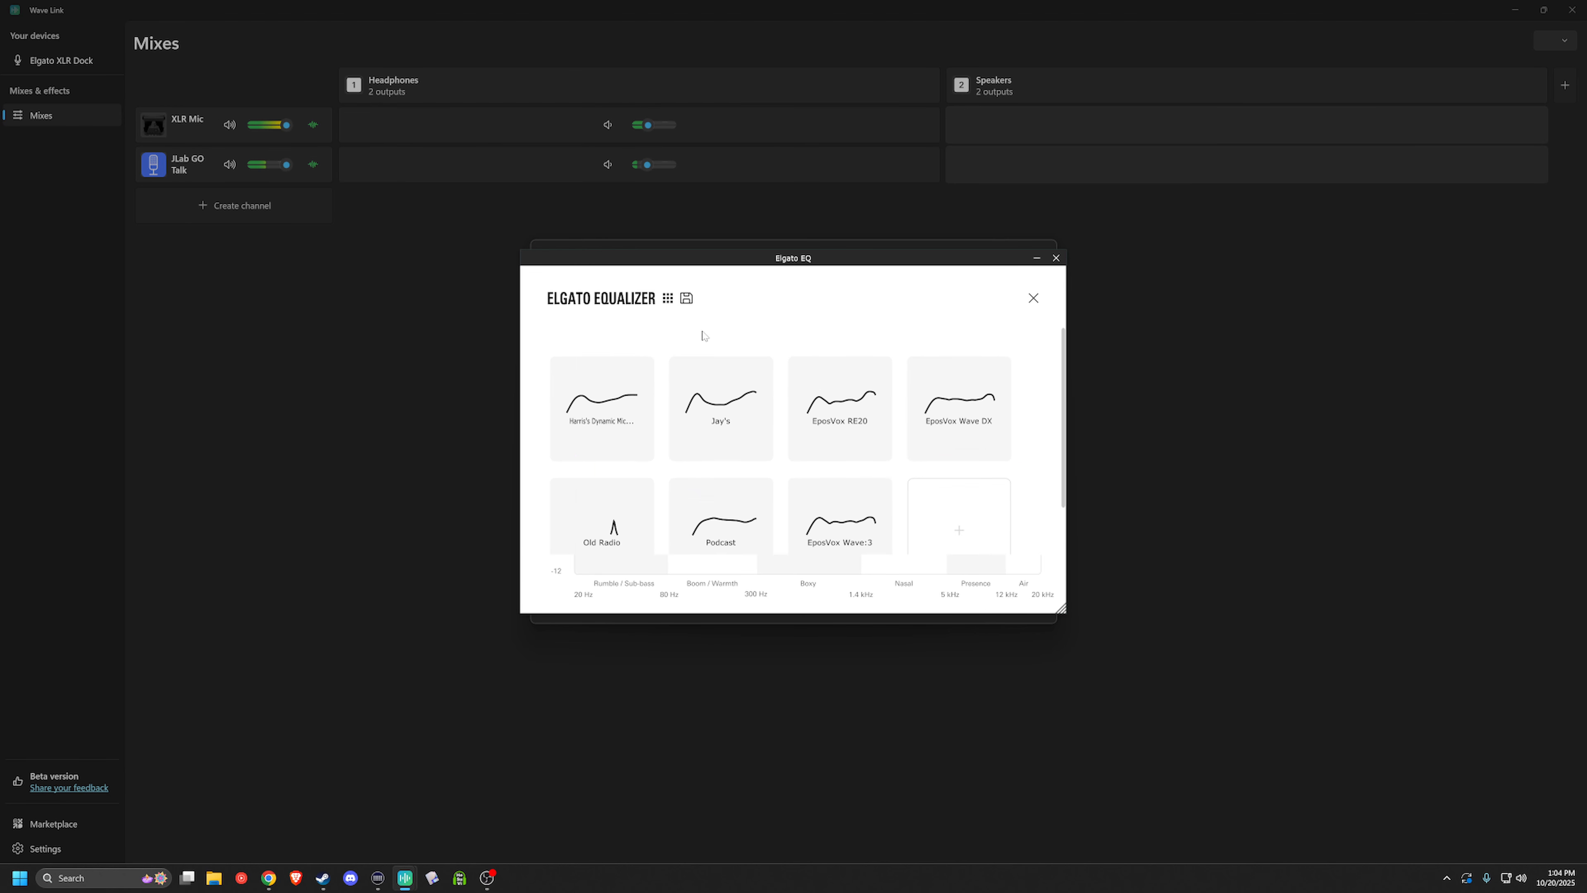
{"action": "left_click", "coordinate": [850, 388]}
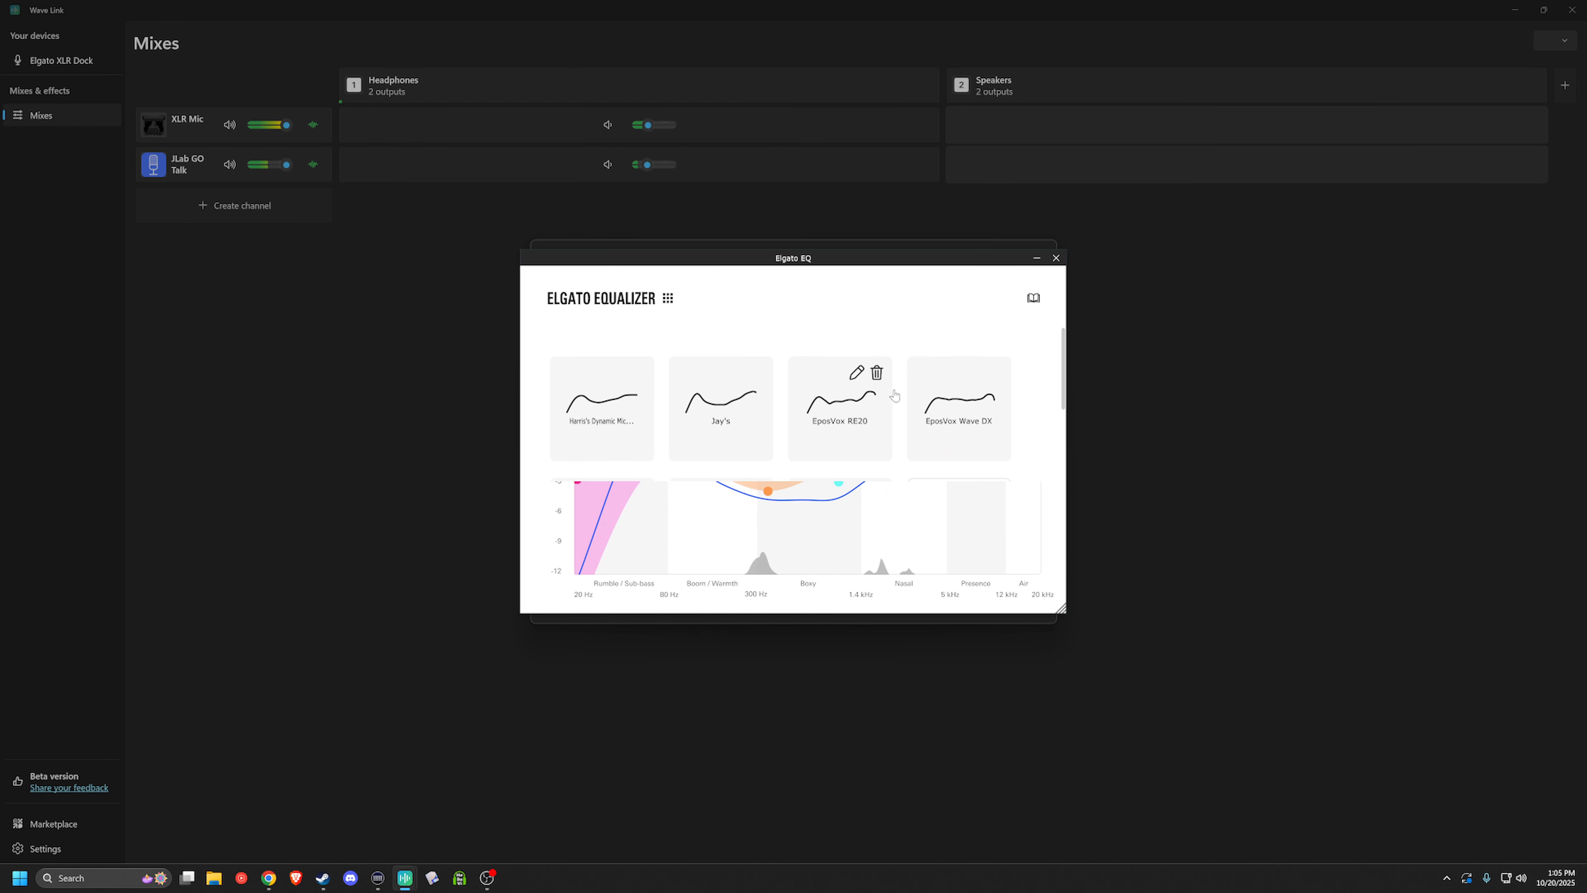
{"action": "left_click", "coordinate": [1061, 258]}
Add the Elgato Compressor to JLab GO Talk, re-record the voice sample, and finalize with the threshold lowered to trim the highest peaks.
{"action": "left_click", "coordinate": [955, 343]}
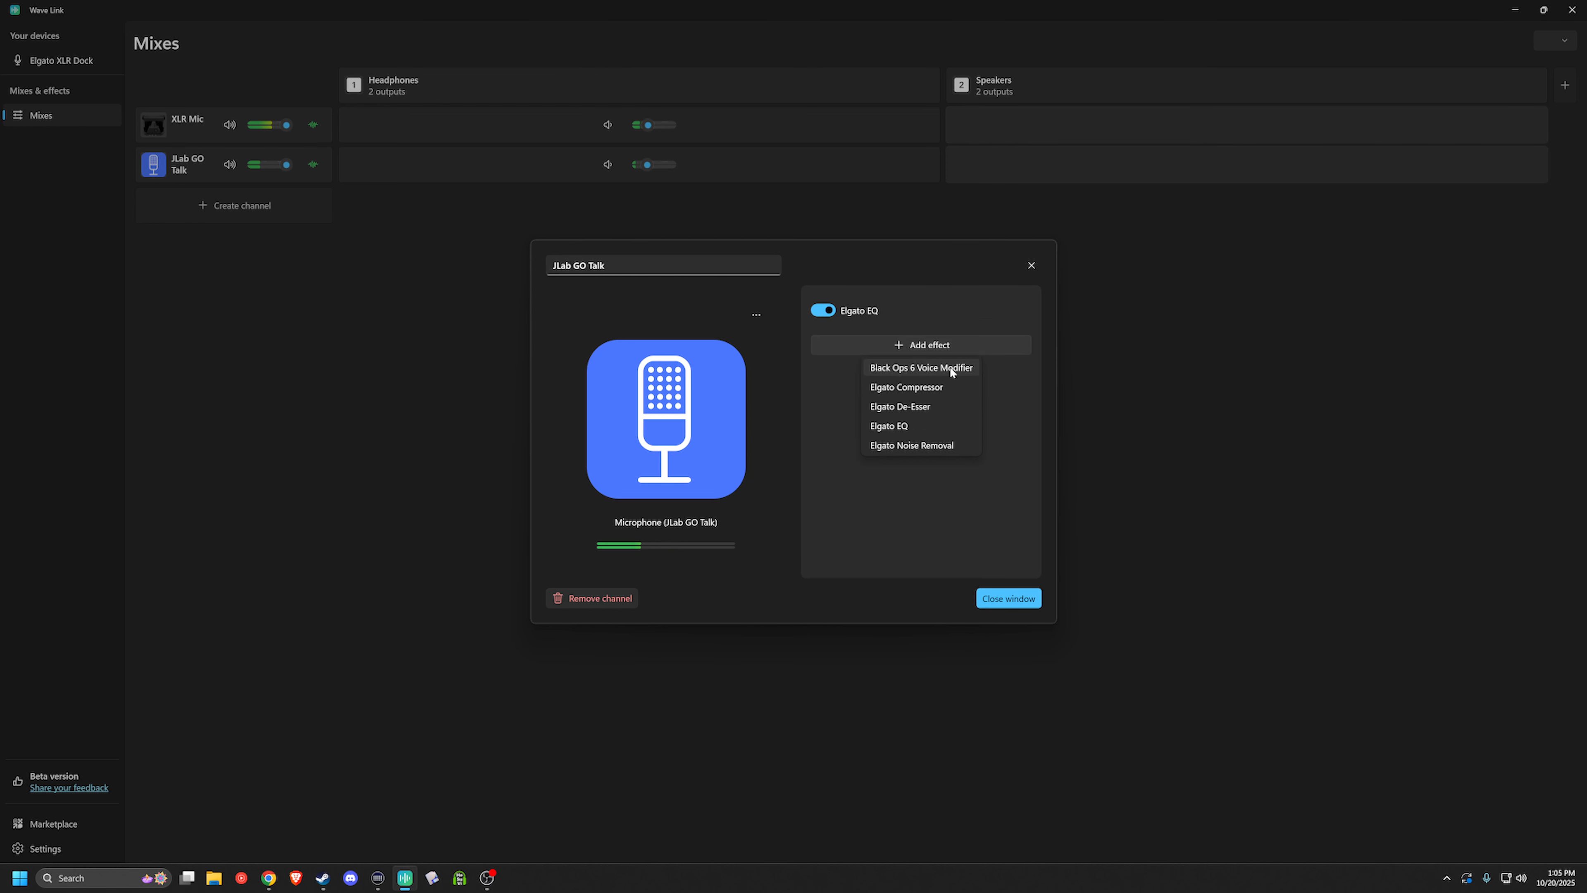
{"action": "left_click", "coordinate": [937, 389]}
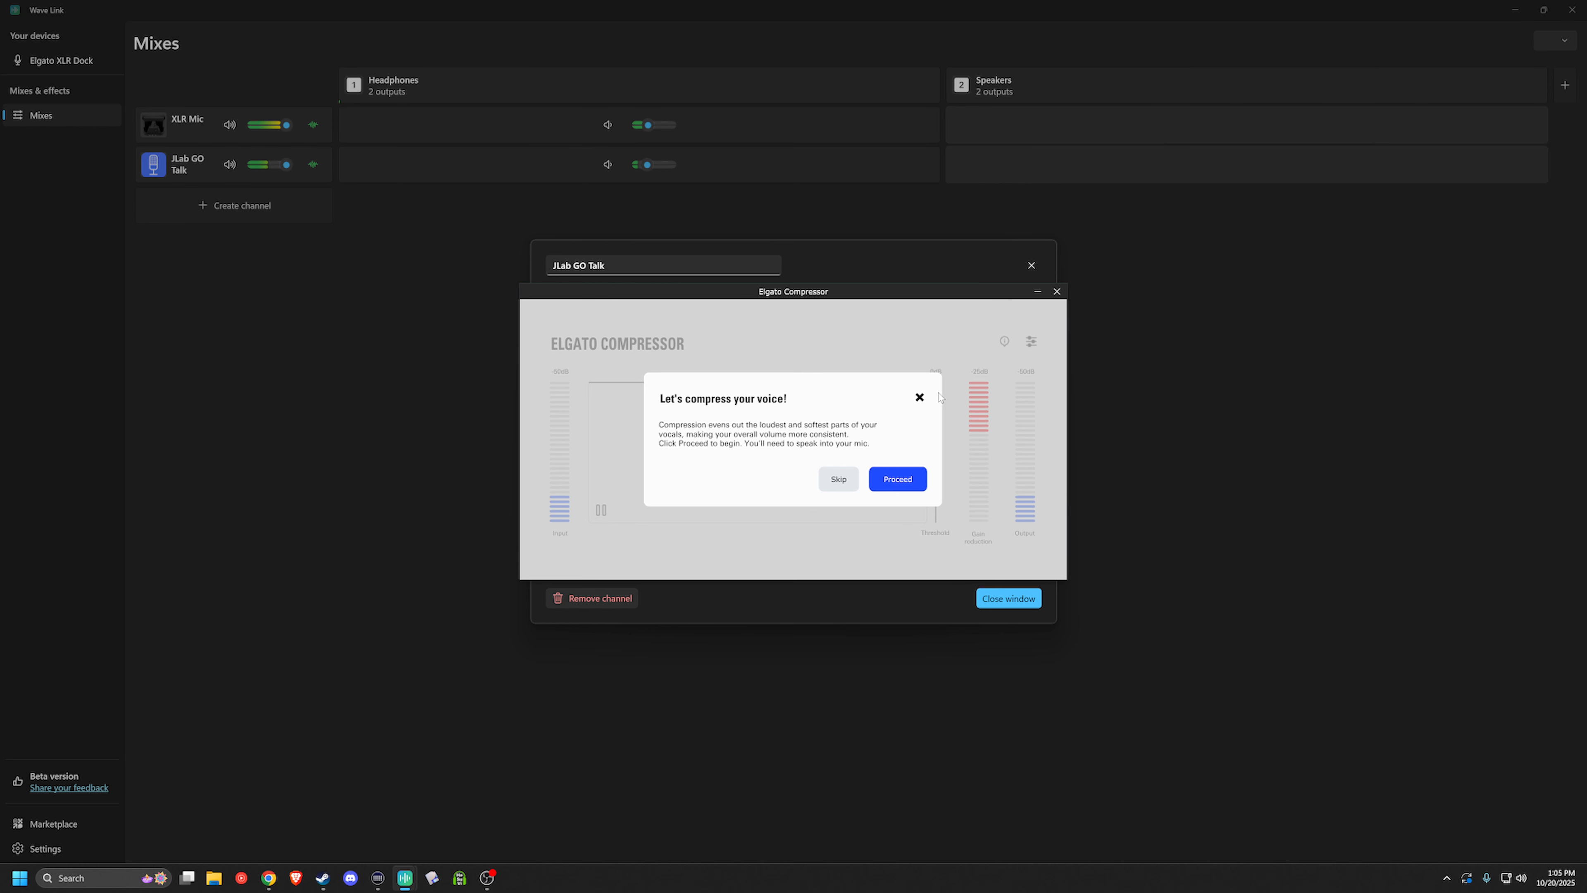
{"action": "left_click", "coordinate": [914, 478]}
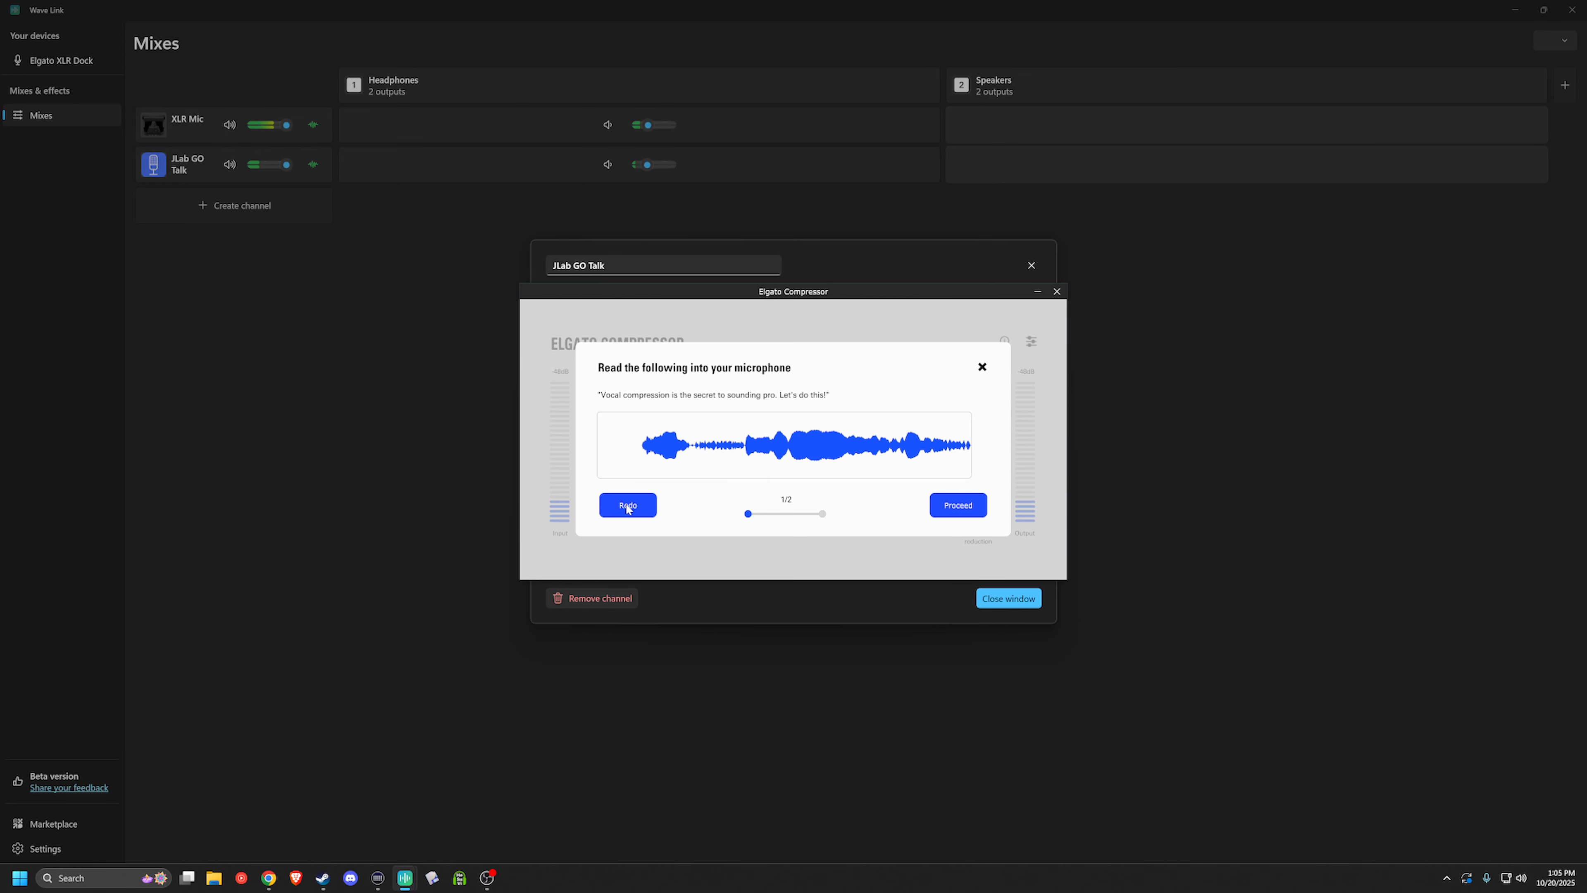
{"action": "left_click", "coordinate": [627, 509]}
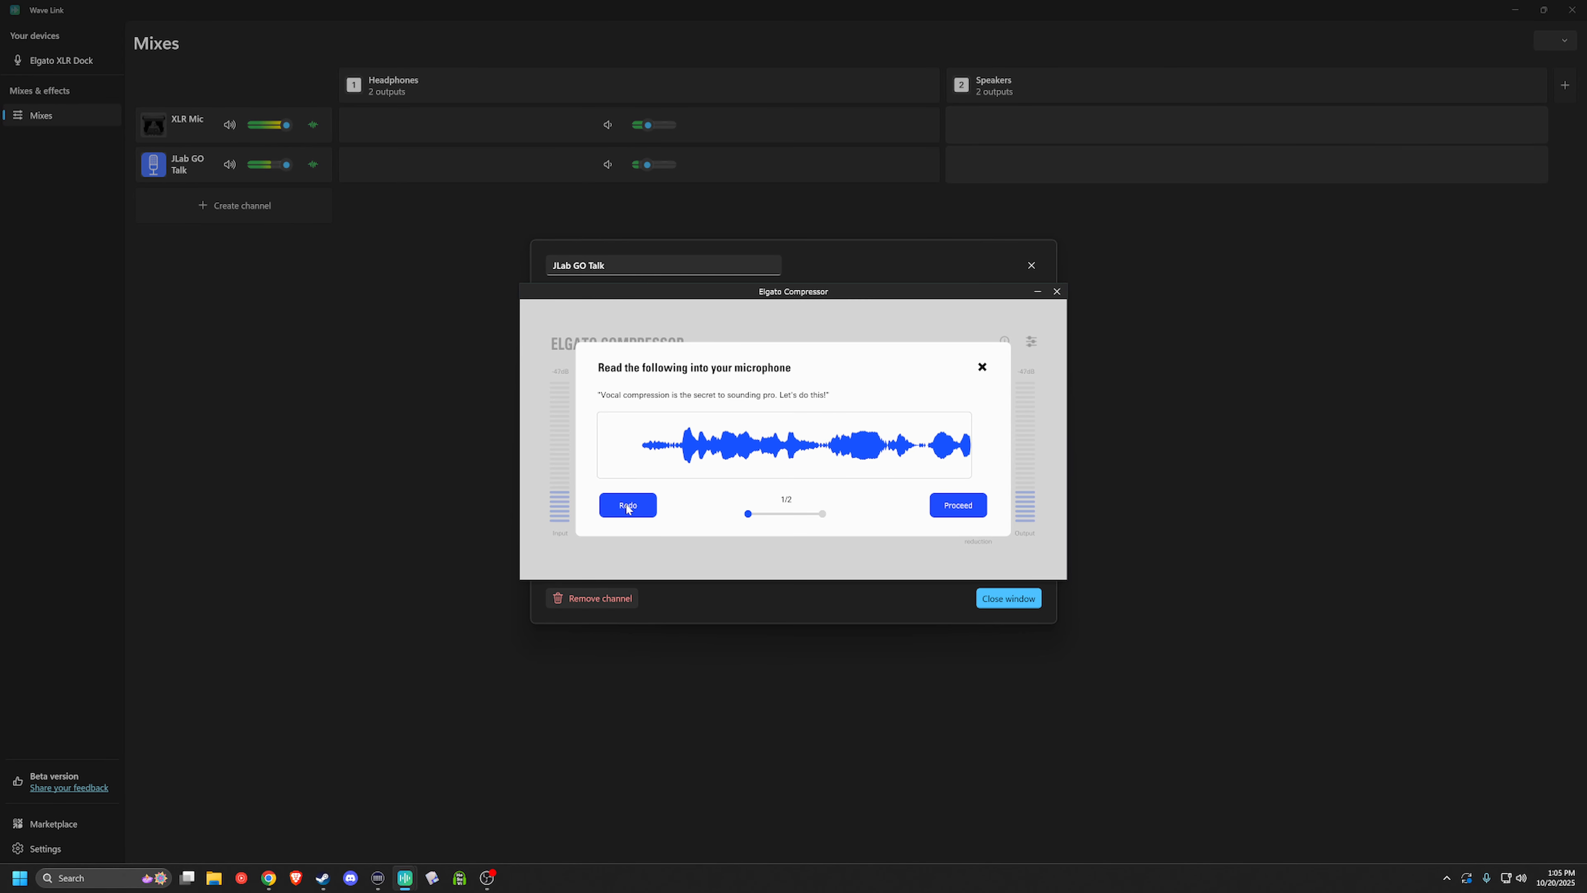
{"action": "left_click", "coordinate": [957, 511]}
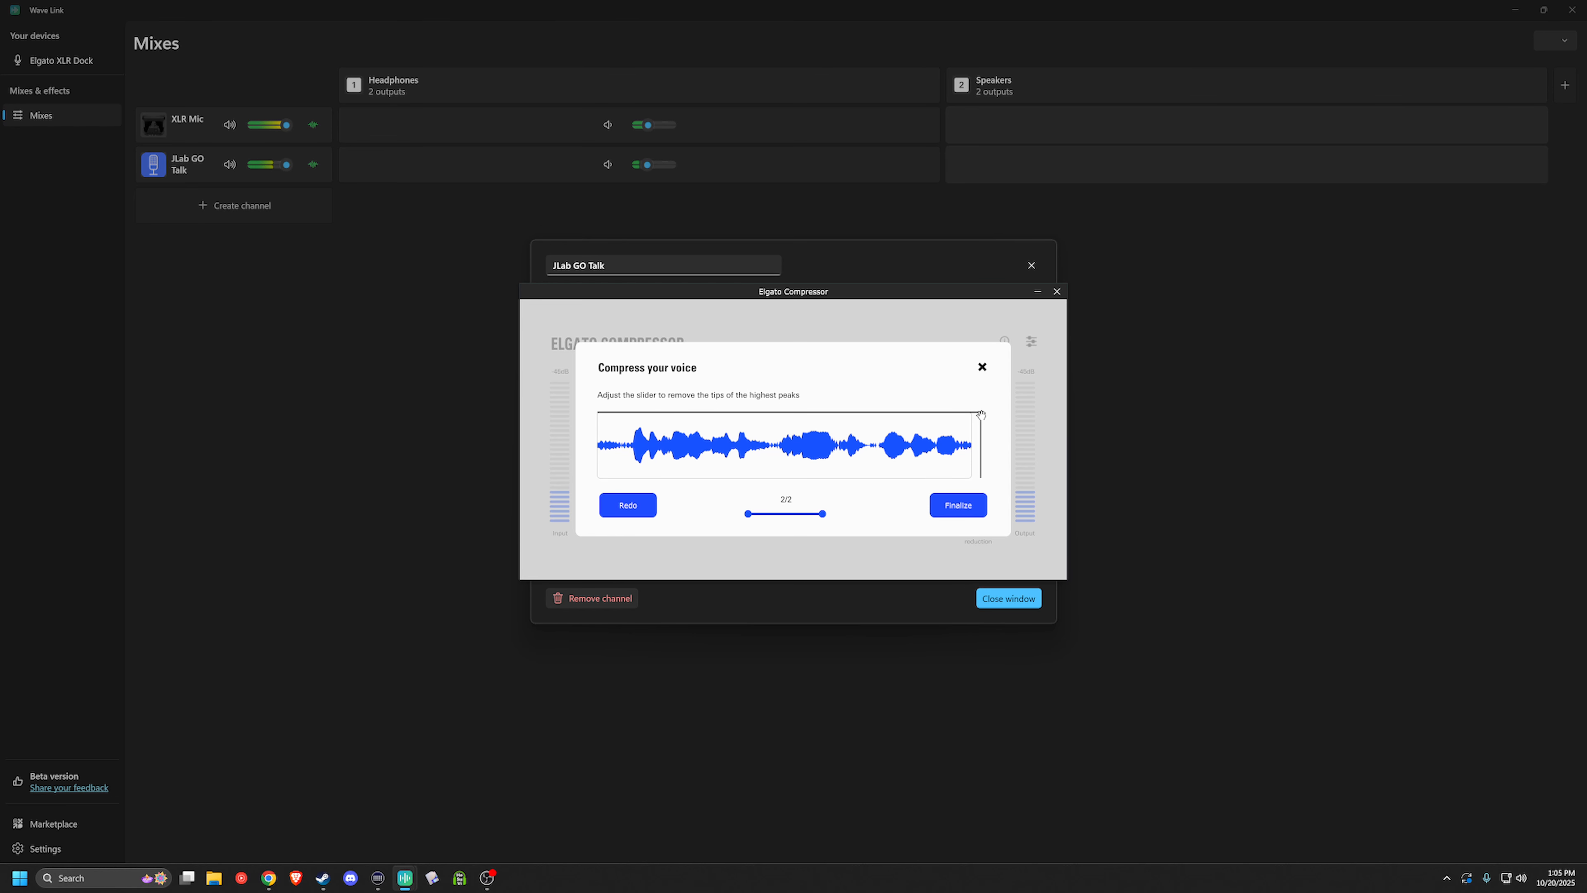
{"action": "left_click_drag", "start_coordinate": [984, 413], "coordinate": [983, 433]}
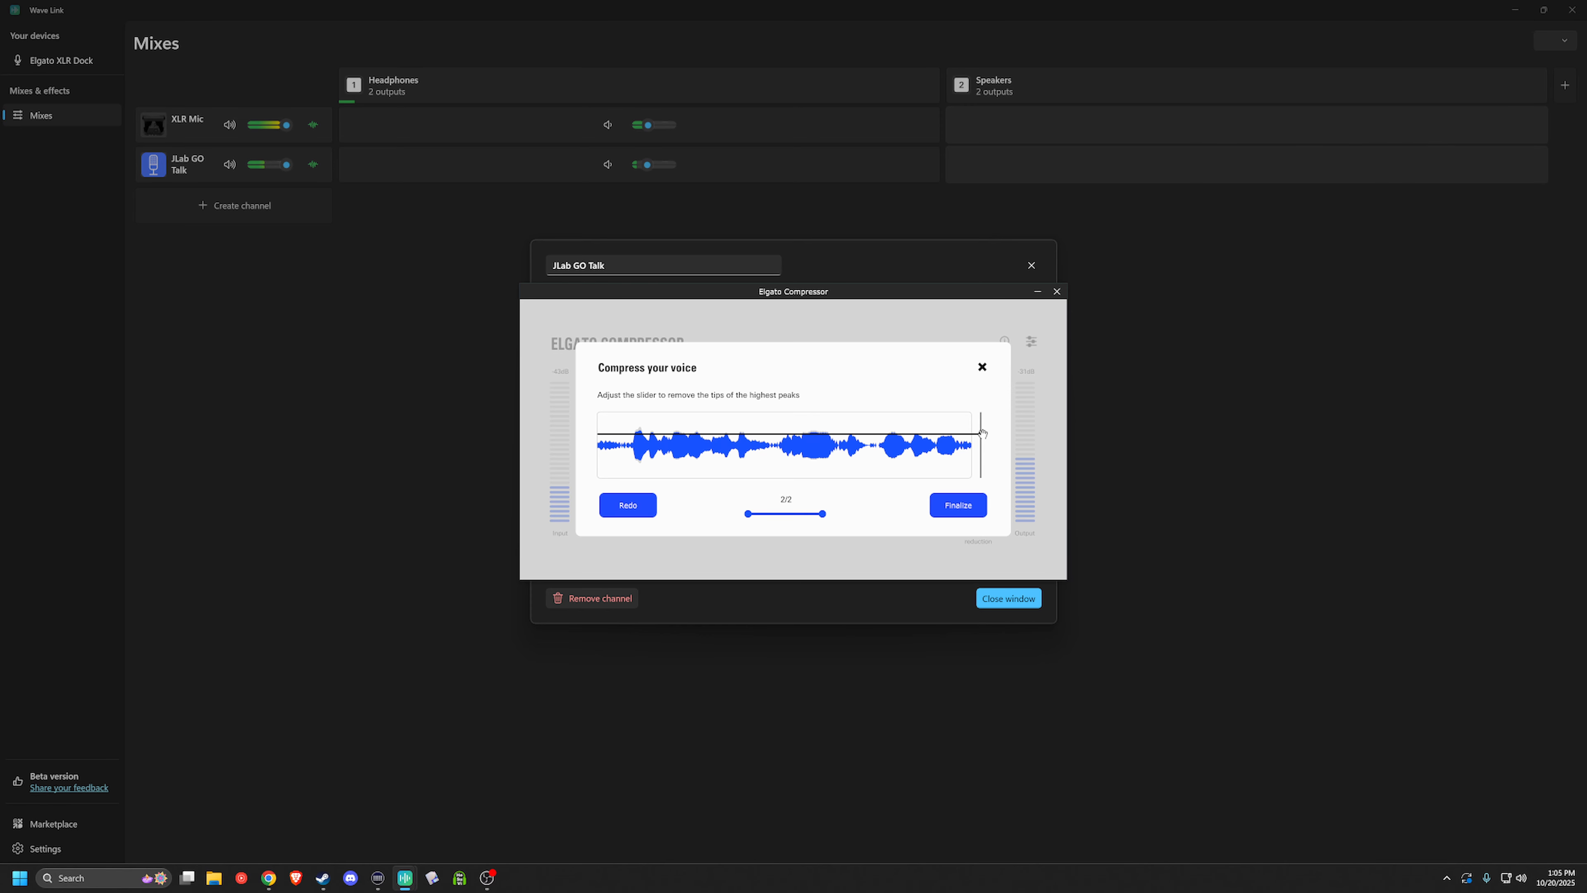
{"action": "left_click", "coordinate": [957, 505]}
Set the compressor's advanced attack to 1.0 ms and release to 100 ms, and close the channel settings.
{"action": "left_click", "coordinate": [1031, 341]}
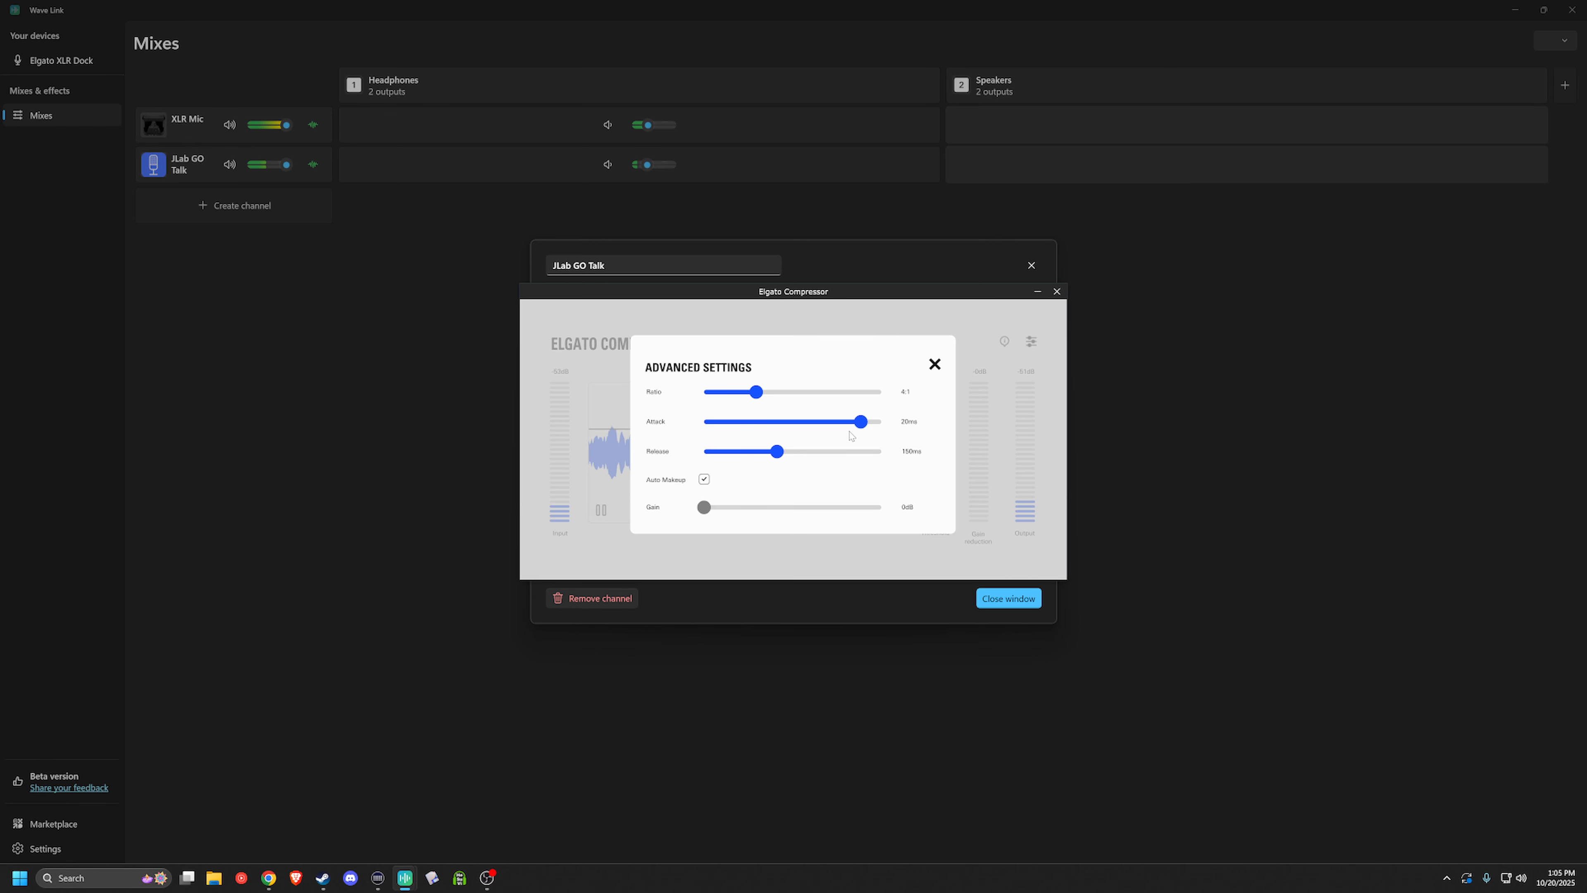
{"action": "left_click_drag", "start_coordinate": [860, 421], "coordinate": [760, 455]}
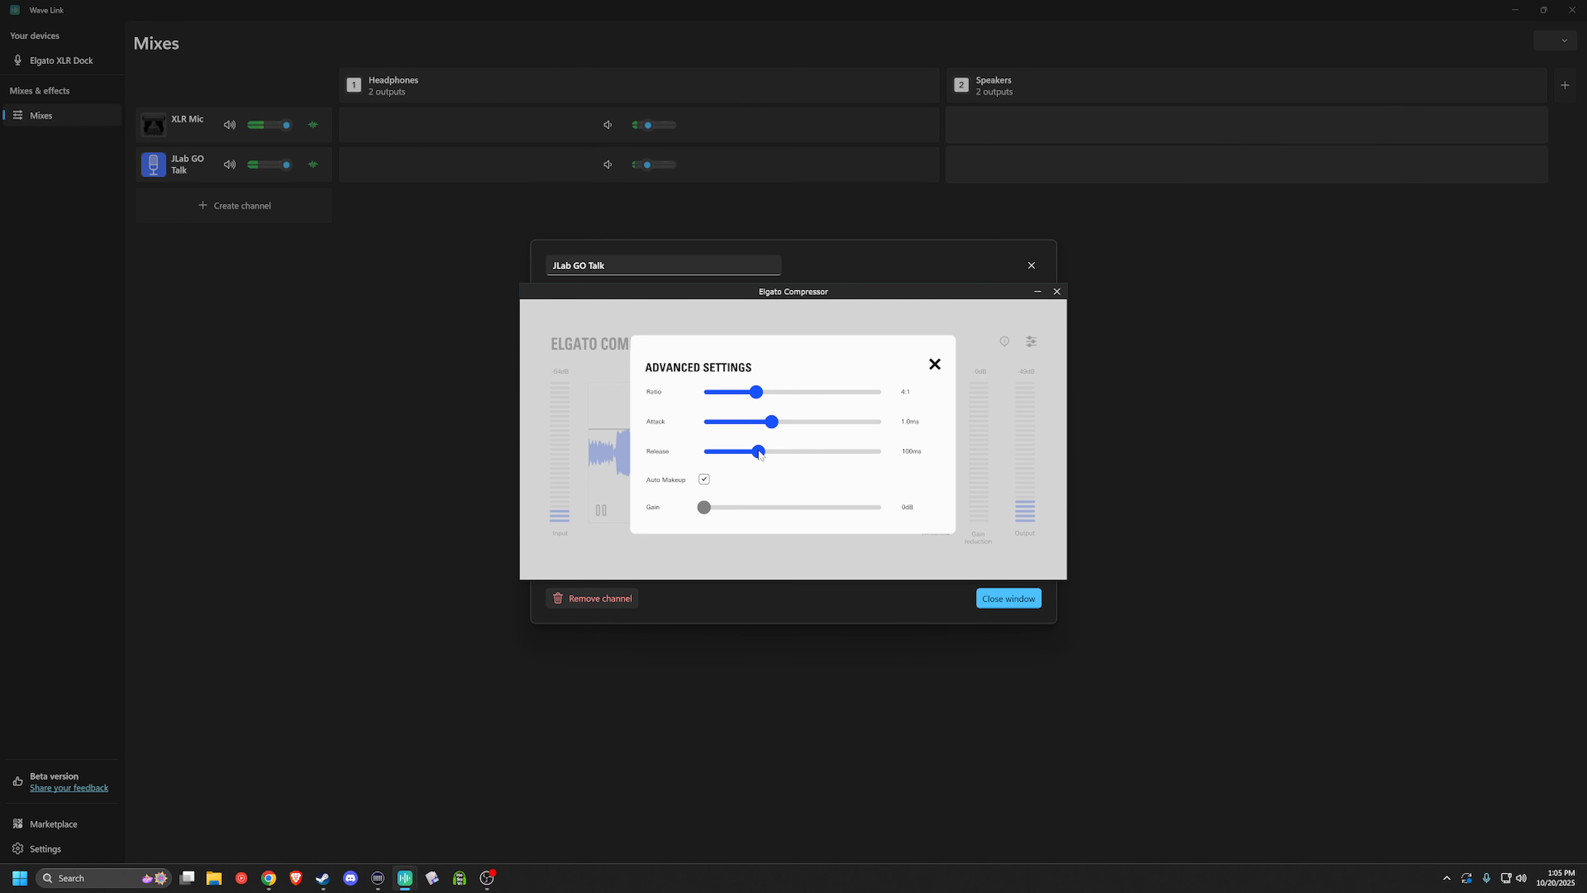
{"action": "left_click", "coordinate": [935, 365]}
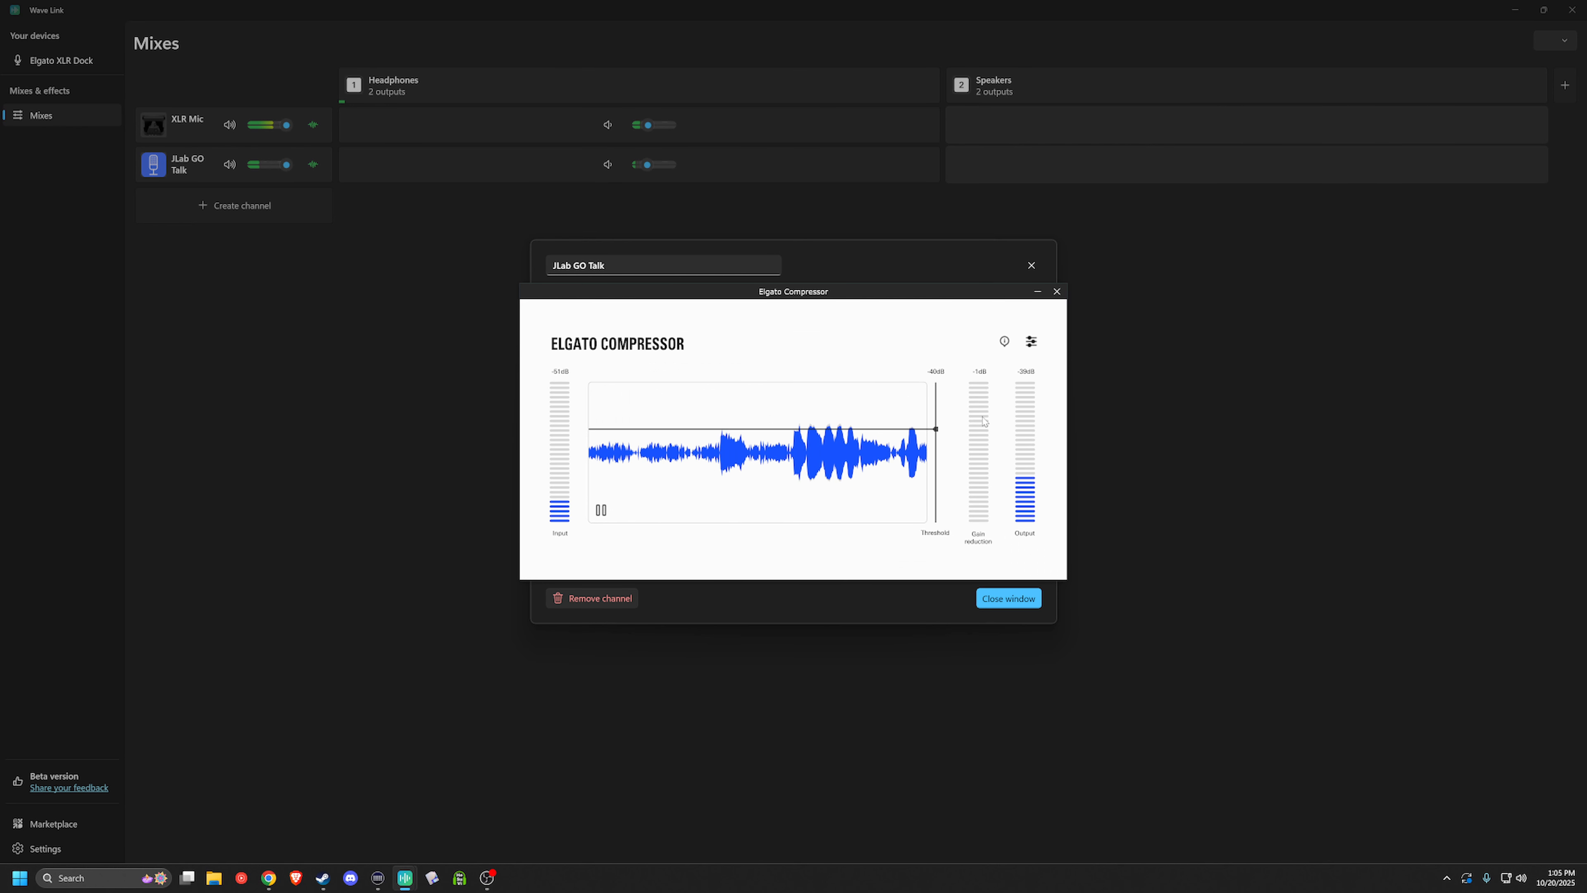
{"action": "left_click", "coordinate": [1005, 600]}
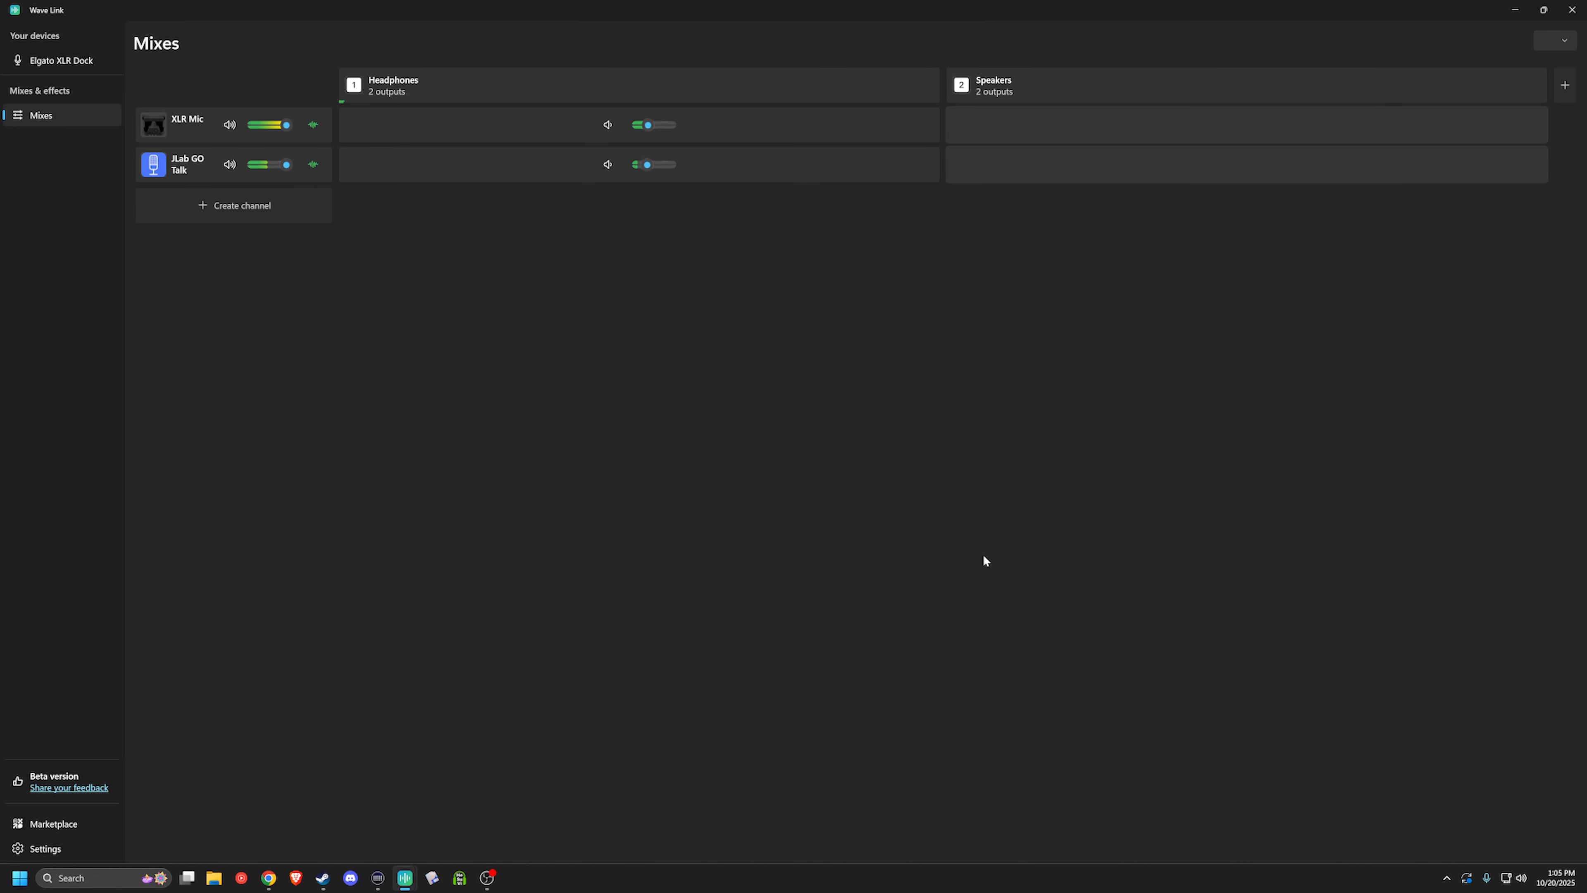
Add the Elgato De-Esser to JLab GO Talk, record the voice sample, and set the intensity to 51%.
{"action": "left_click", "coordinate": [314, 164]}
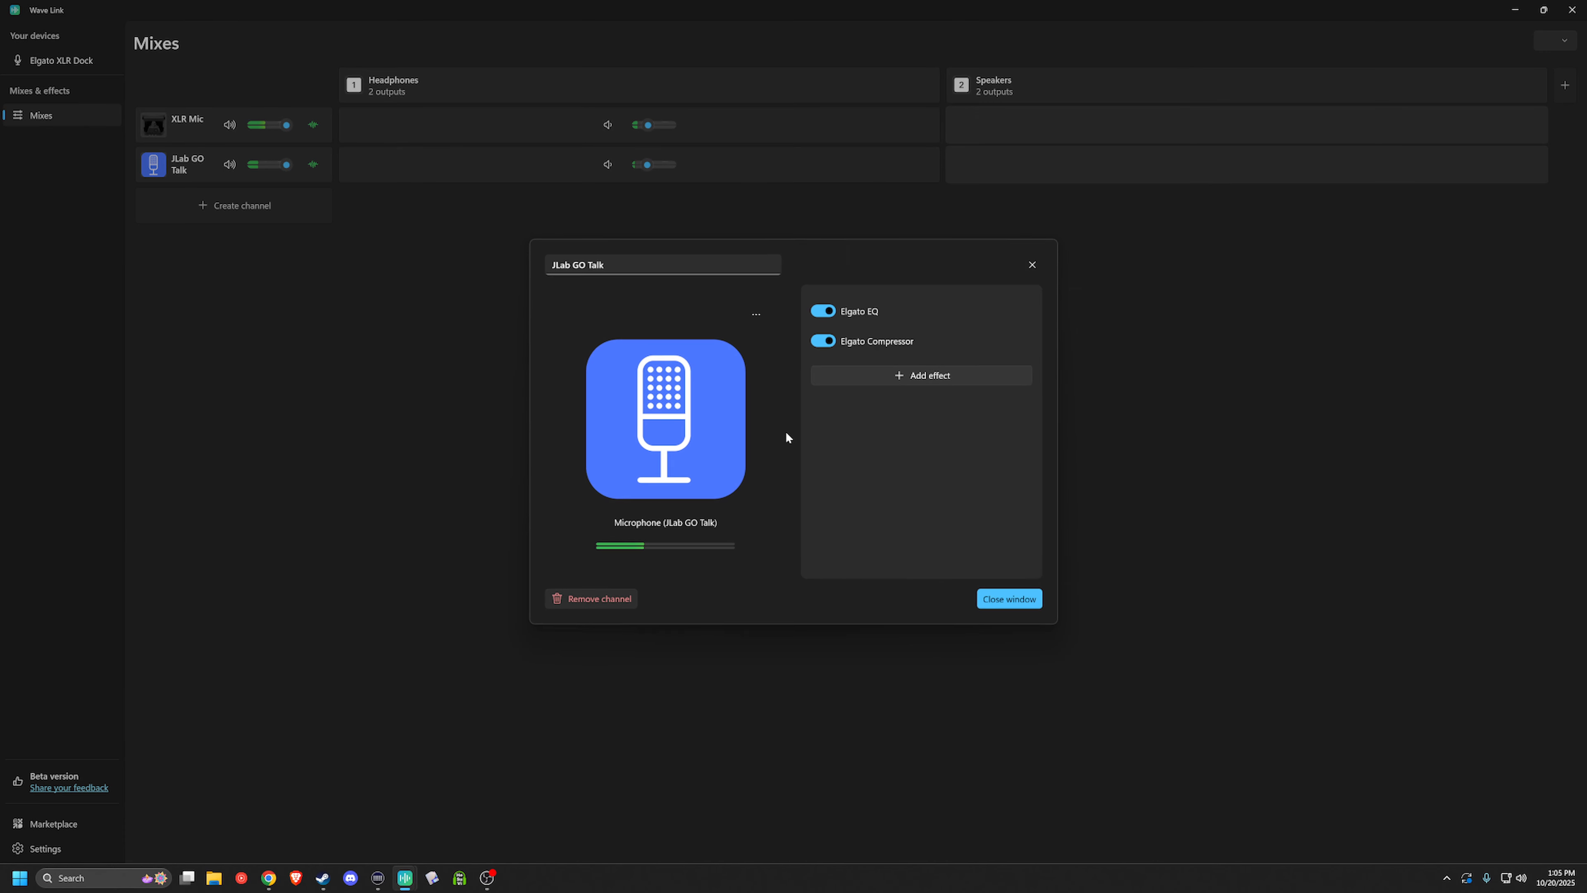
{"action": "left_click", "coordinate": [946, 378]}
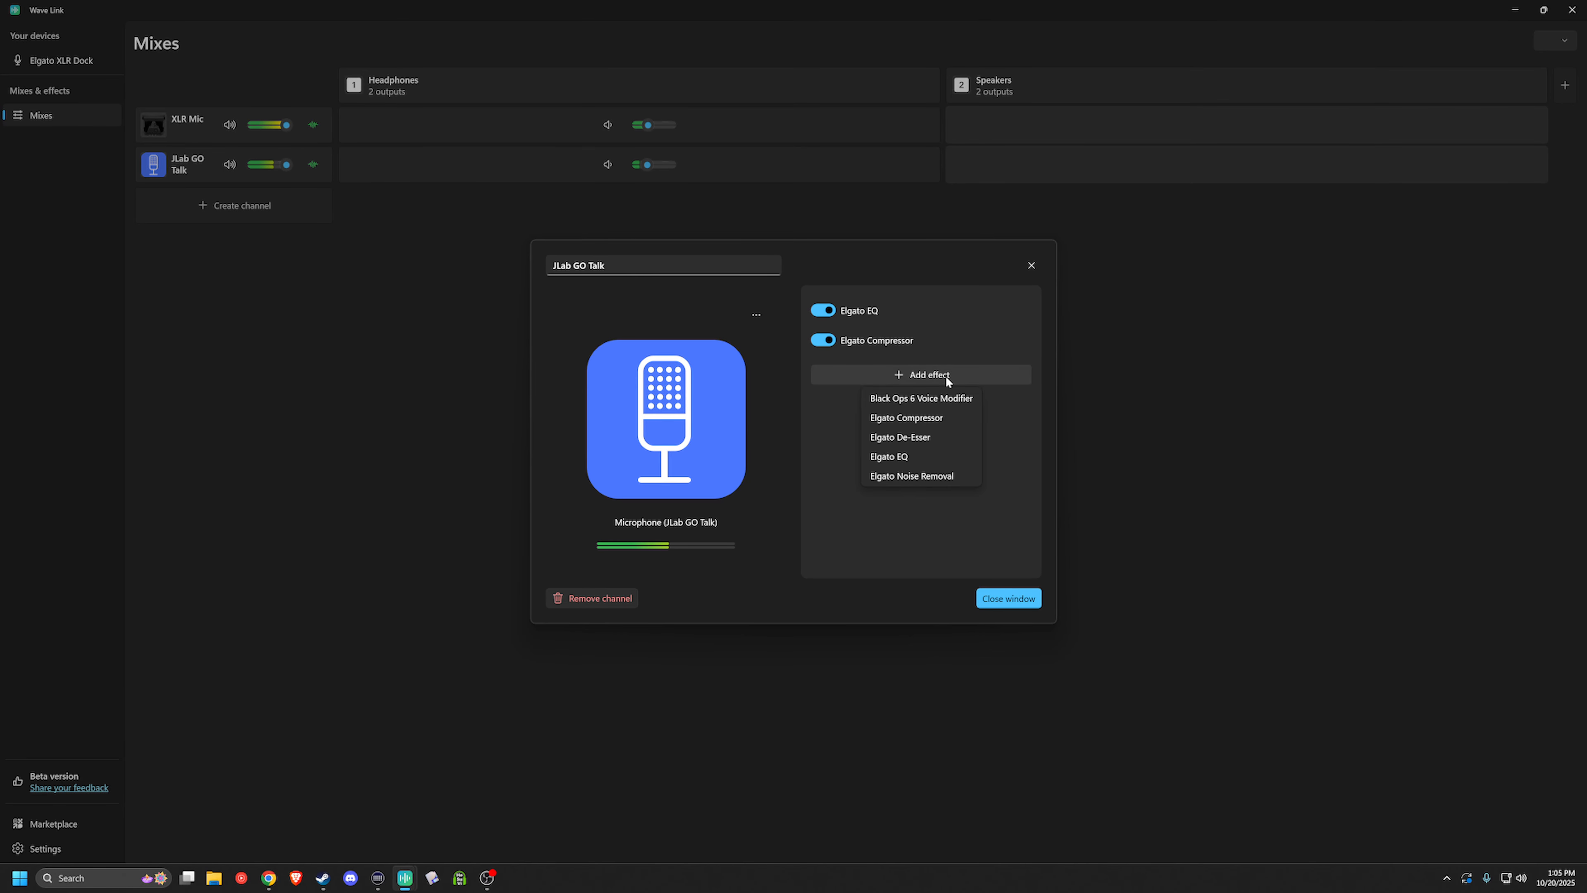
{"action": "left_click", "coordinate": [929, 438]}
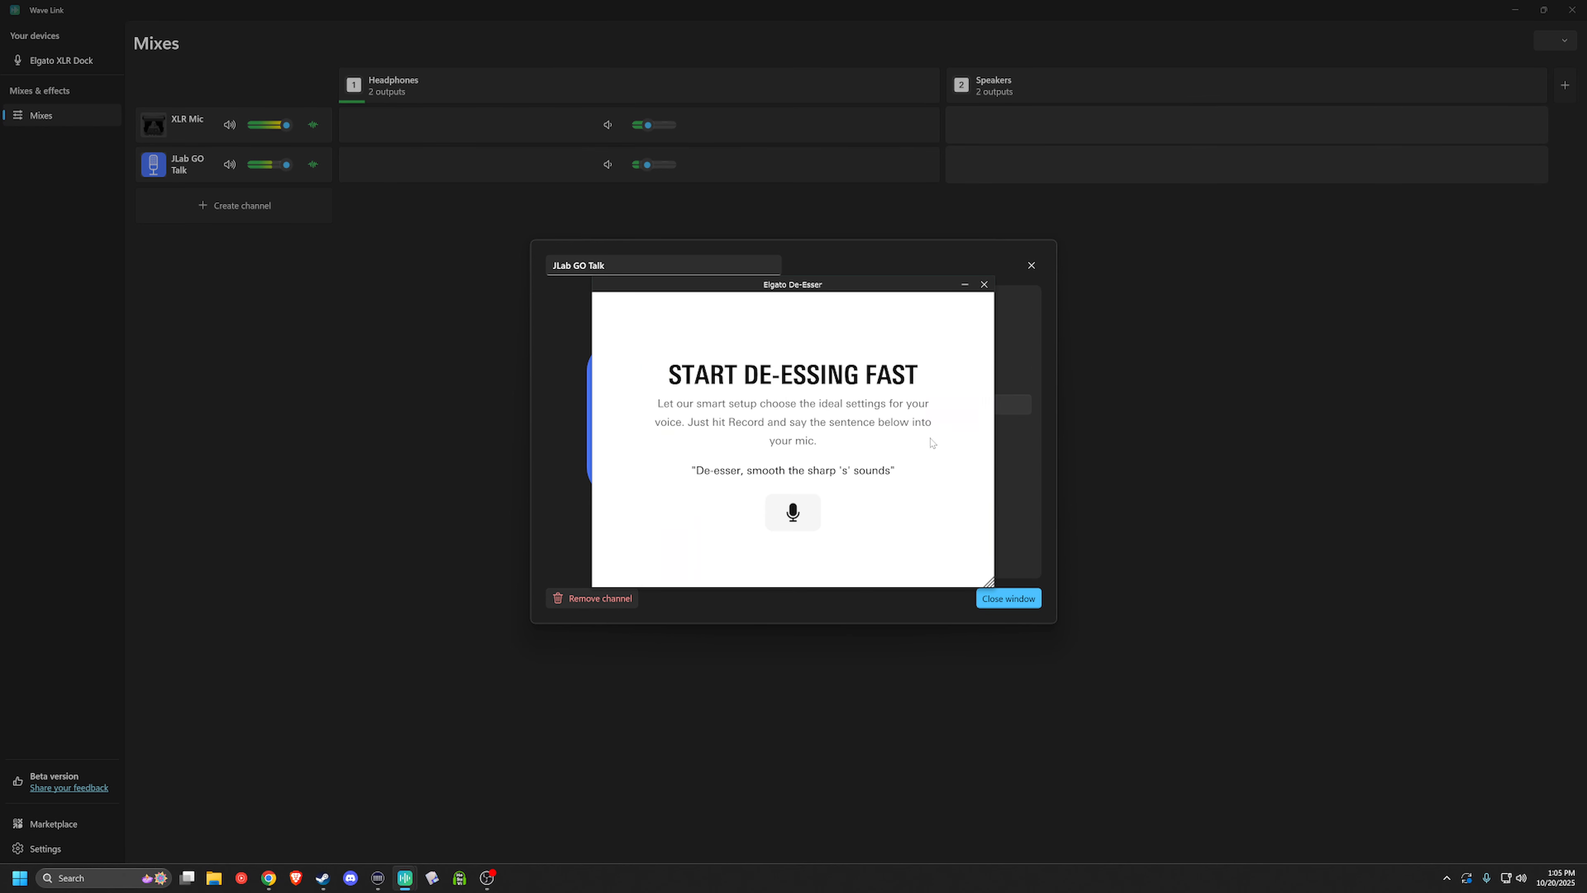
{"action": "left_click", "coordinate": [796, 517]}
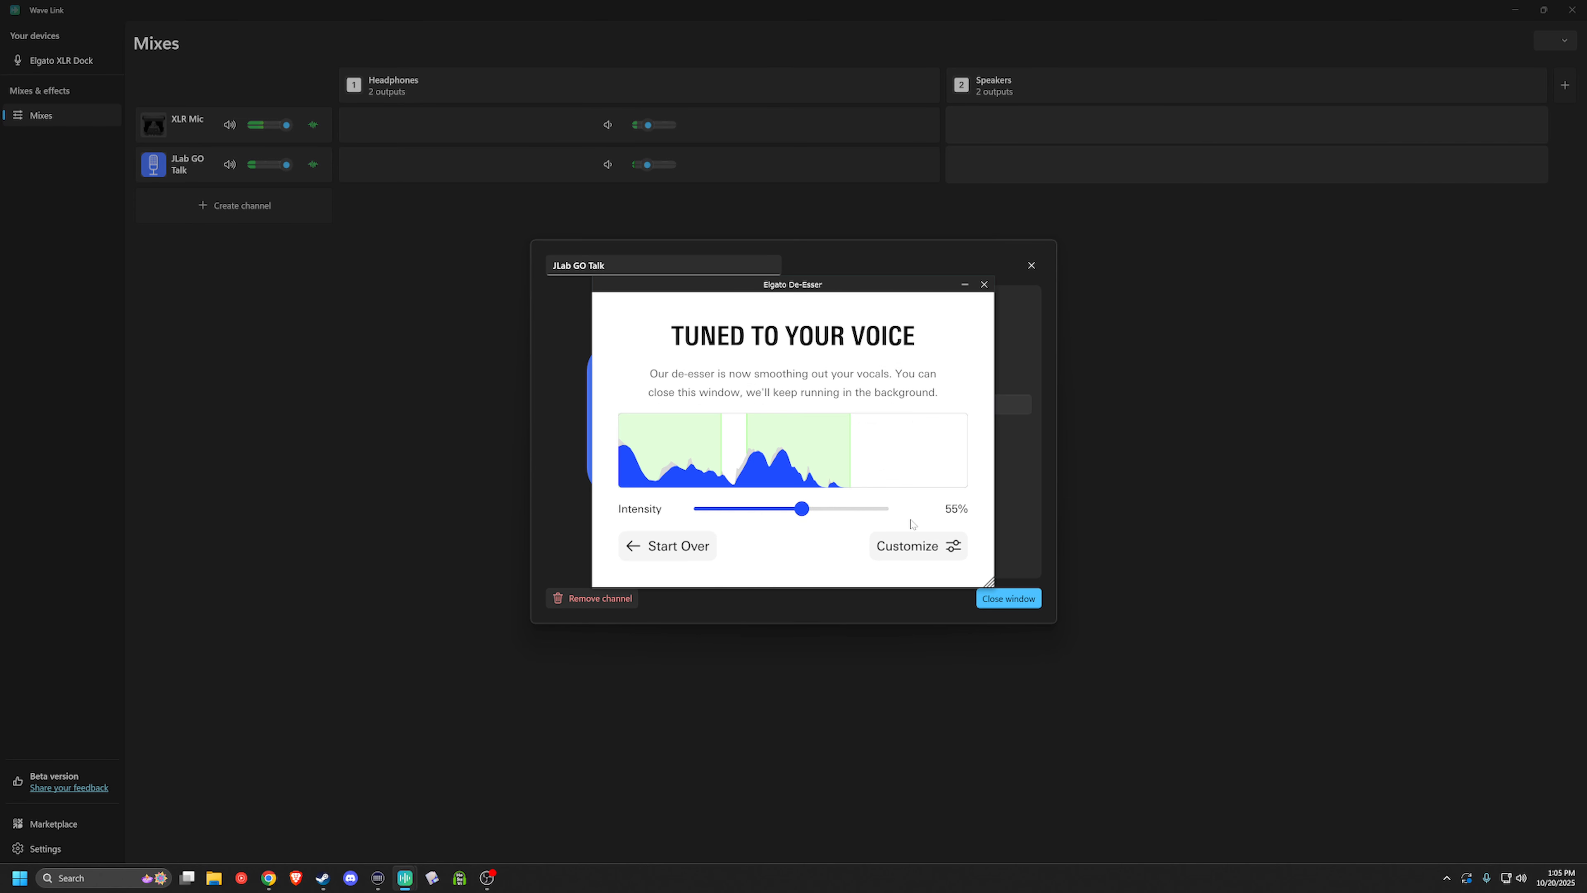
{"action": "left_click_drag", "start_coordinate": [802, 509], "coordinate": [794, 511]}
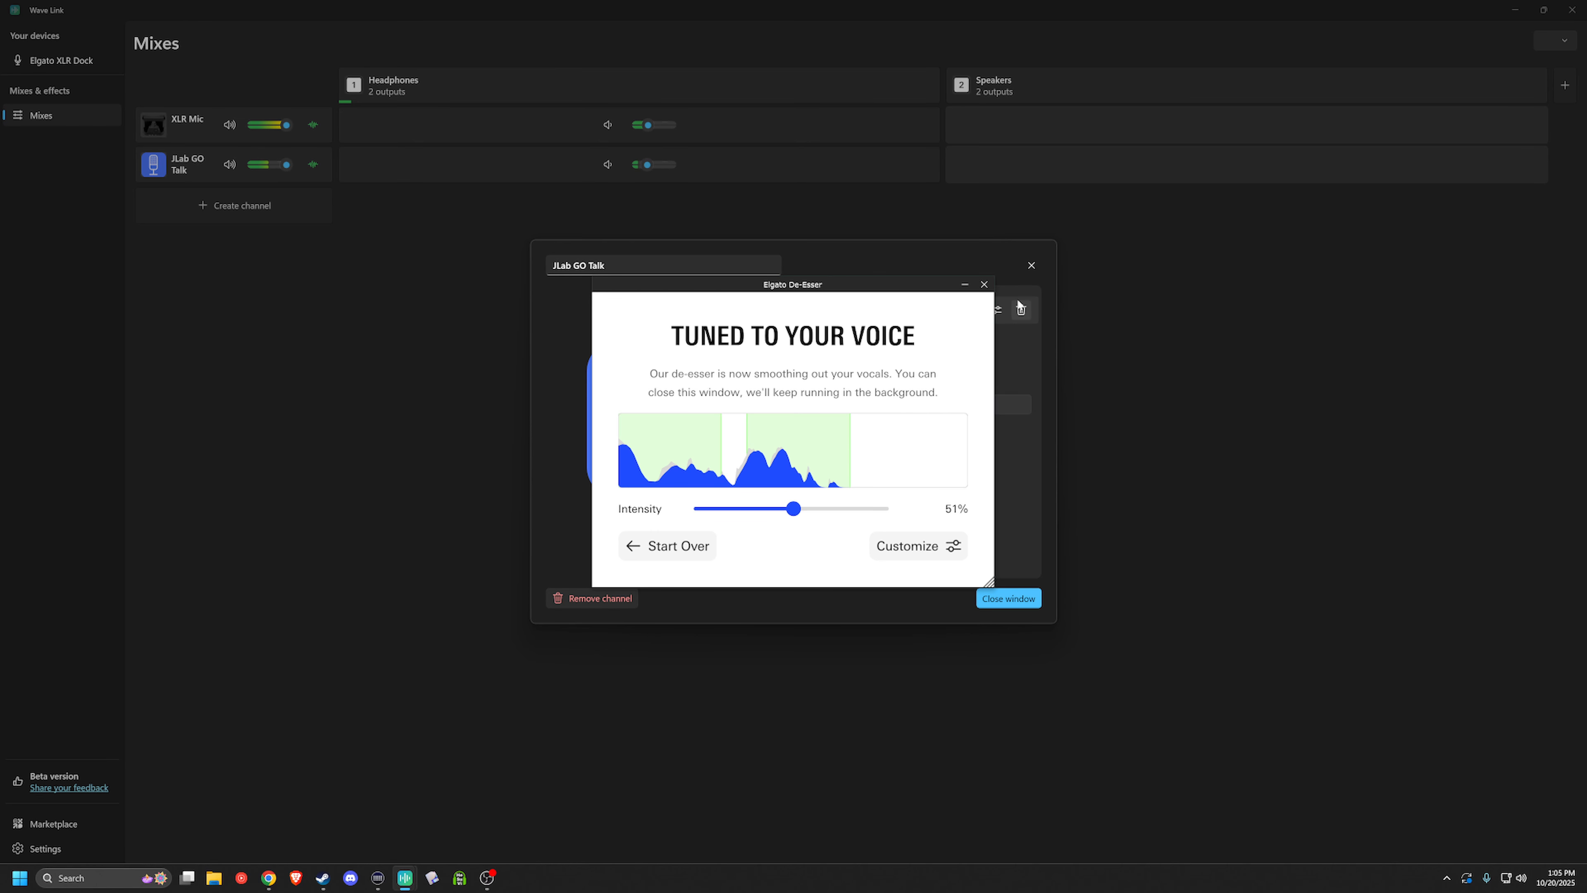
{"action": "left_click", "coordinate": [984, 284]}
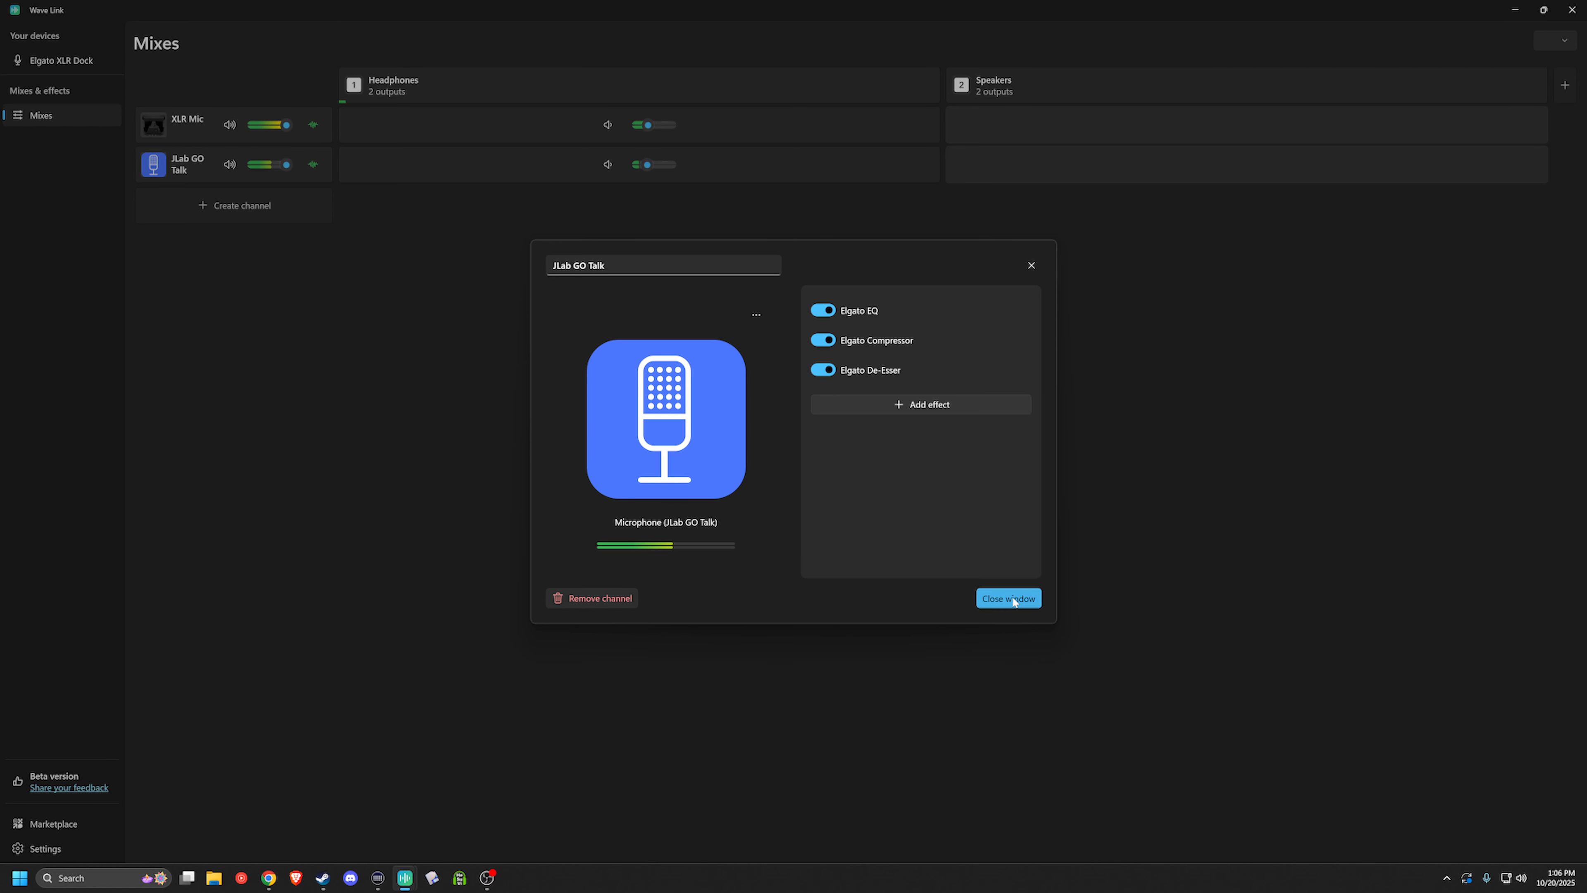
Add Elgato Noise Removal to JLab GO Talk, check its noise gate settings, and close the channel settings.
{"action": "left_click", "coordinate": [918, 405]}
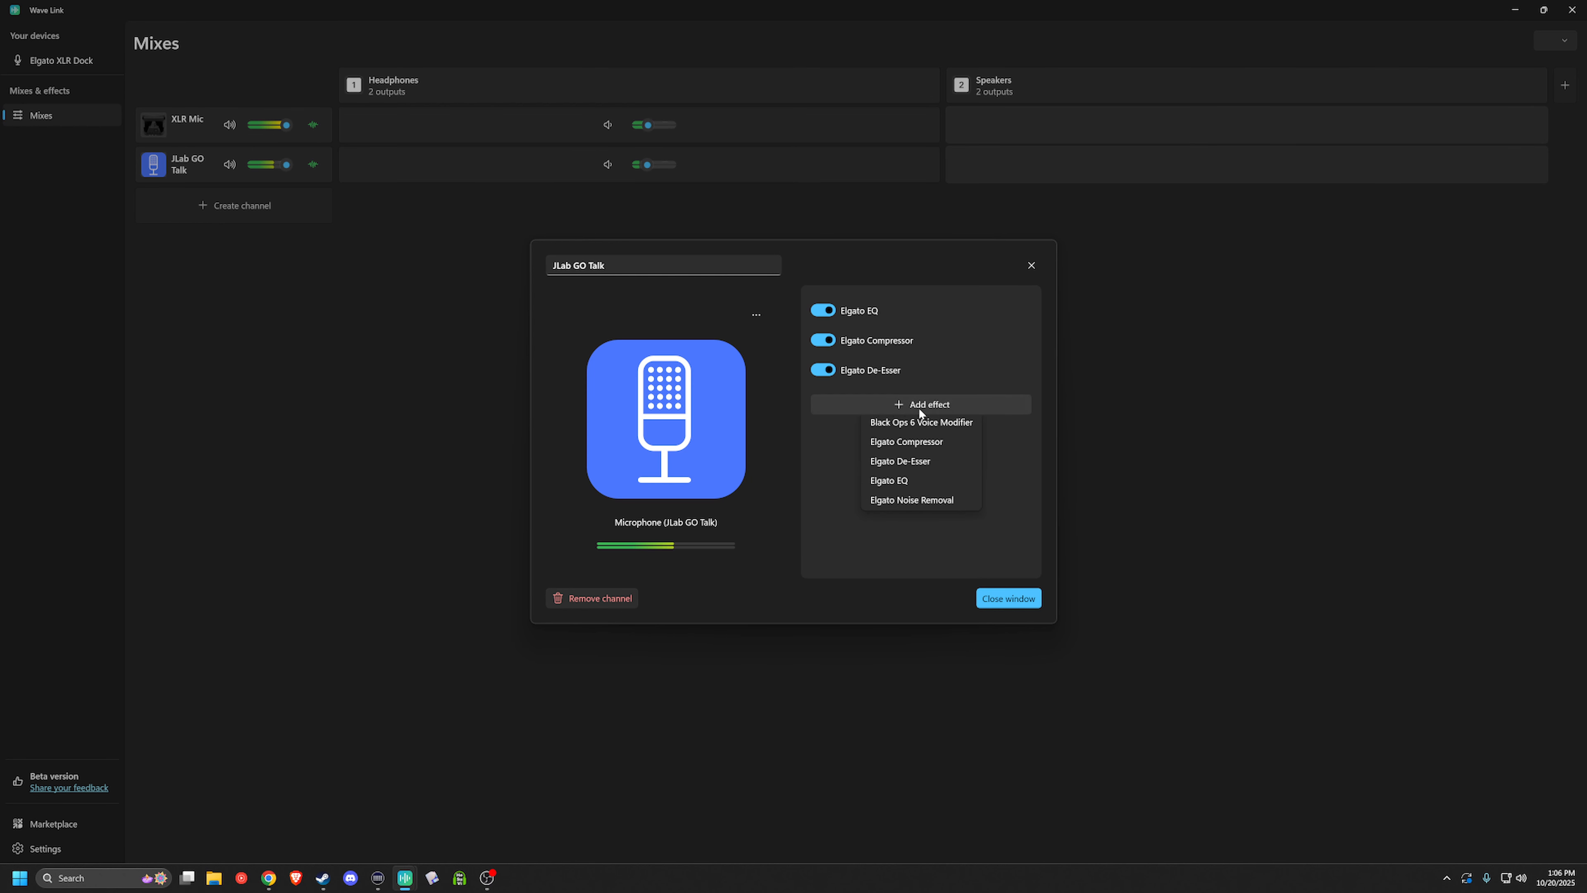
{"action": "left_click", "coordinate": [923, 506]}
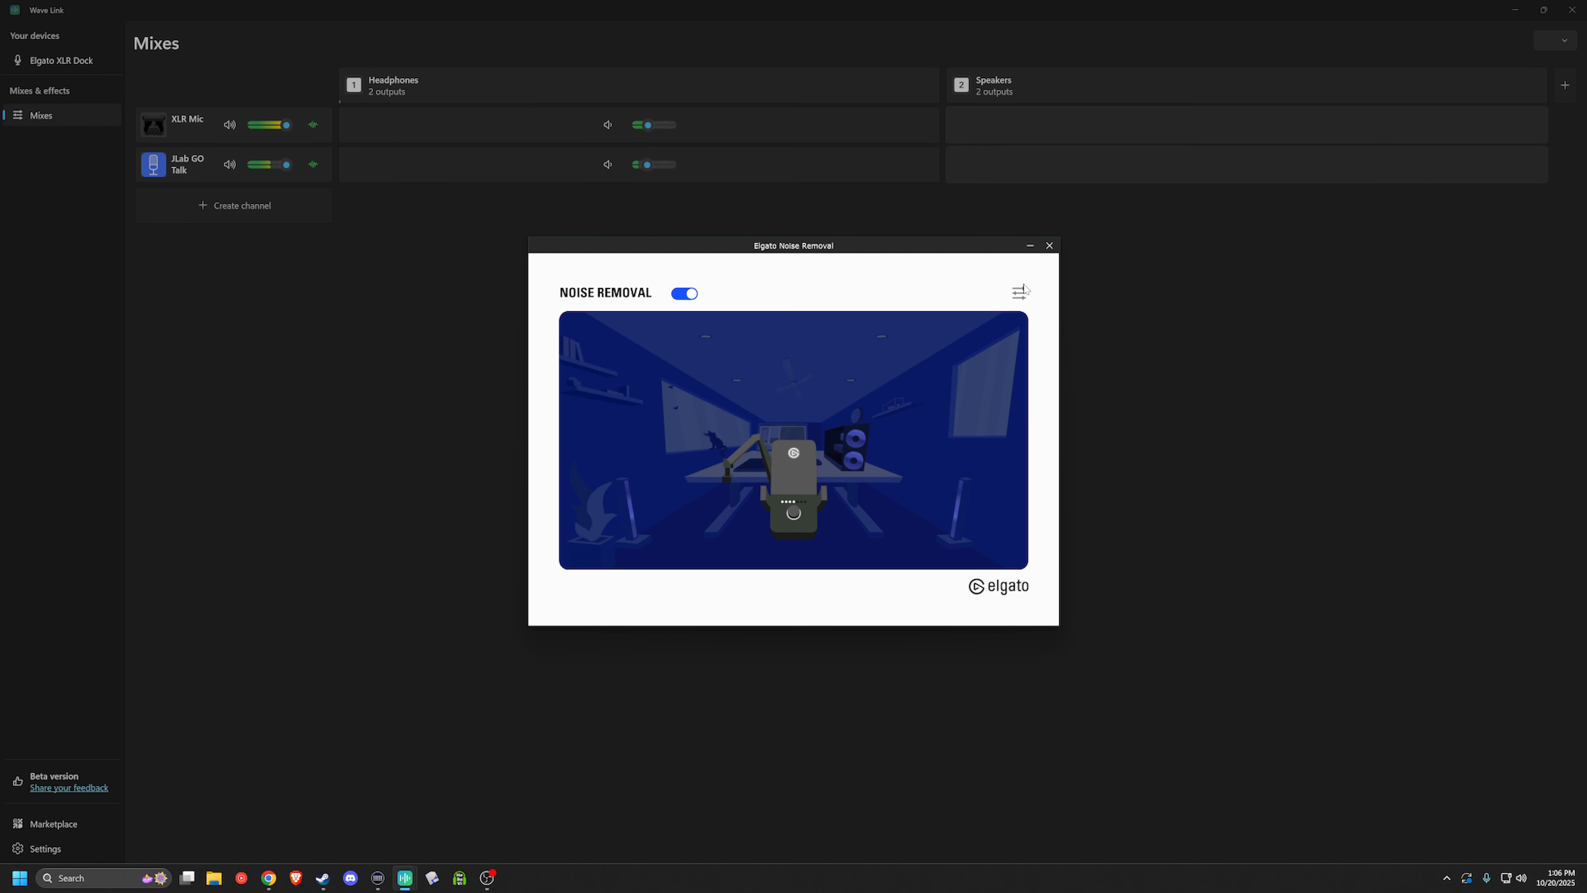
{"action": "left_click", "coordinate": [1020, 292]}
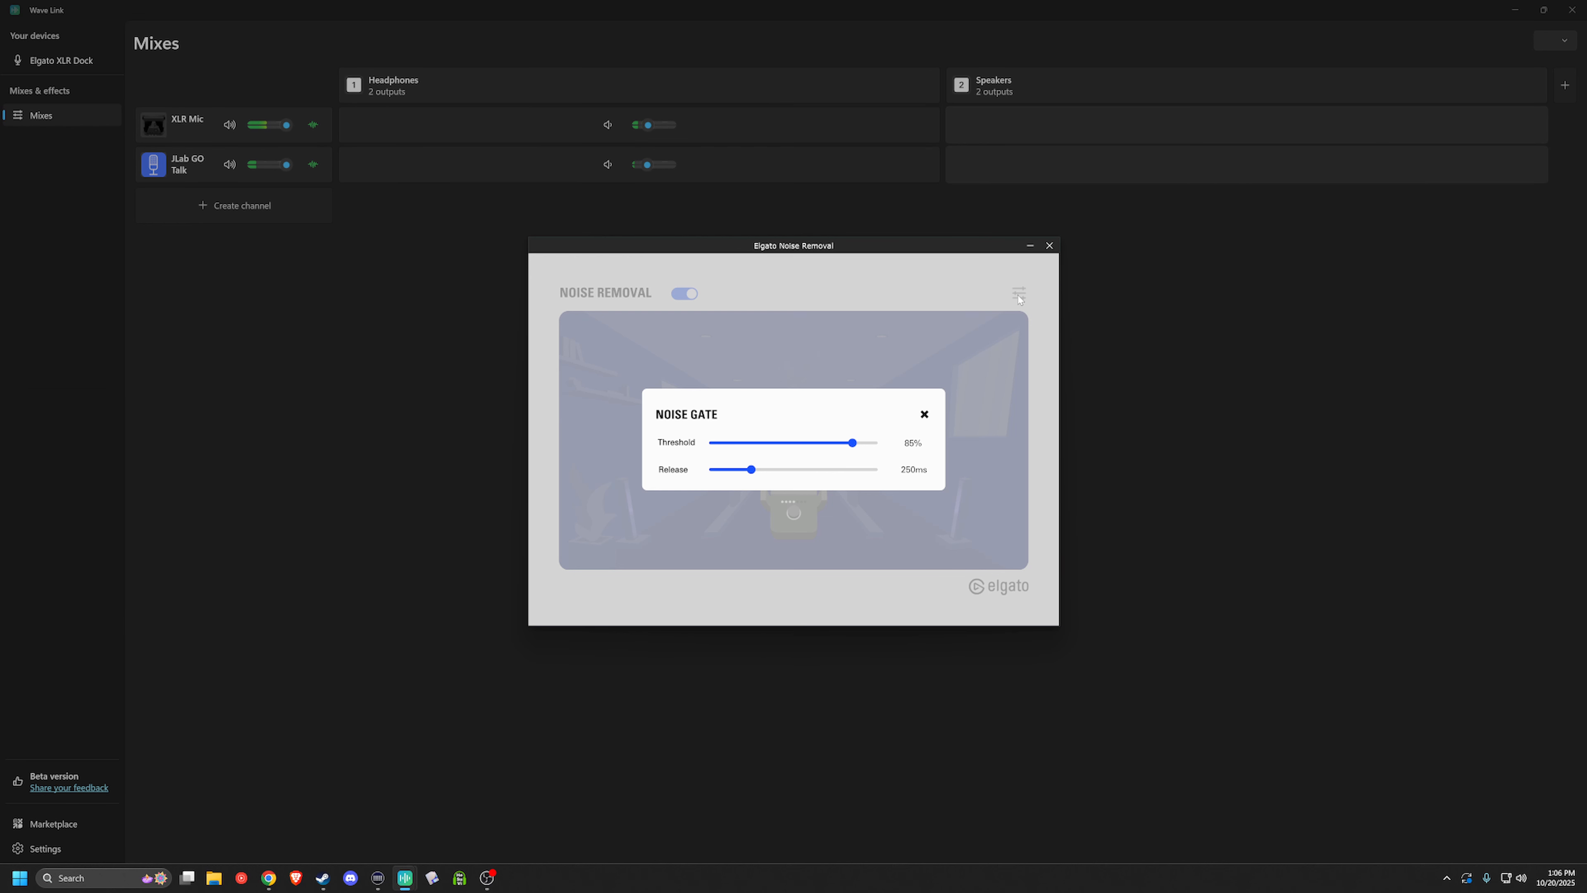
{"action": "left_click", "coordinate": [924, 414]}
{"action": "left_click", "coordinate": [1048, 245]}
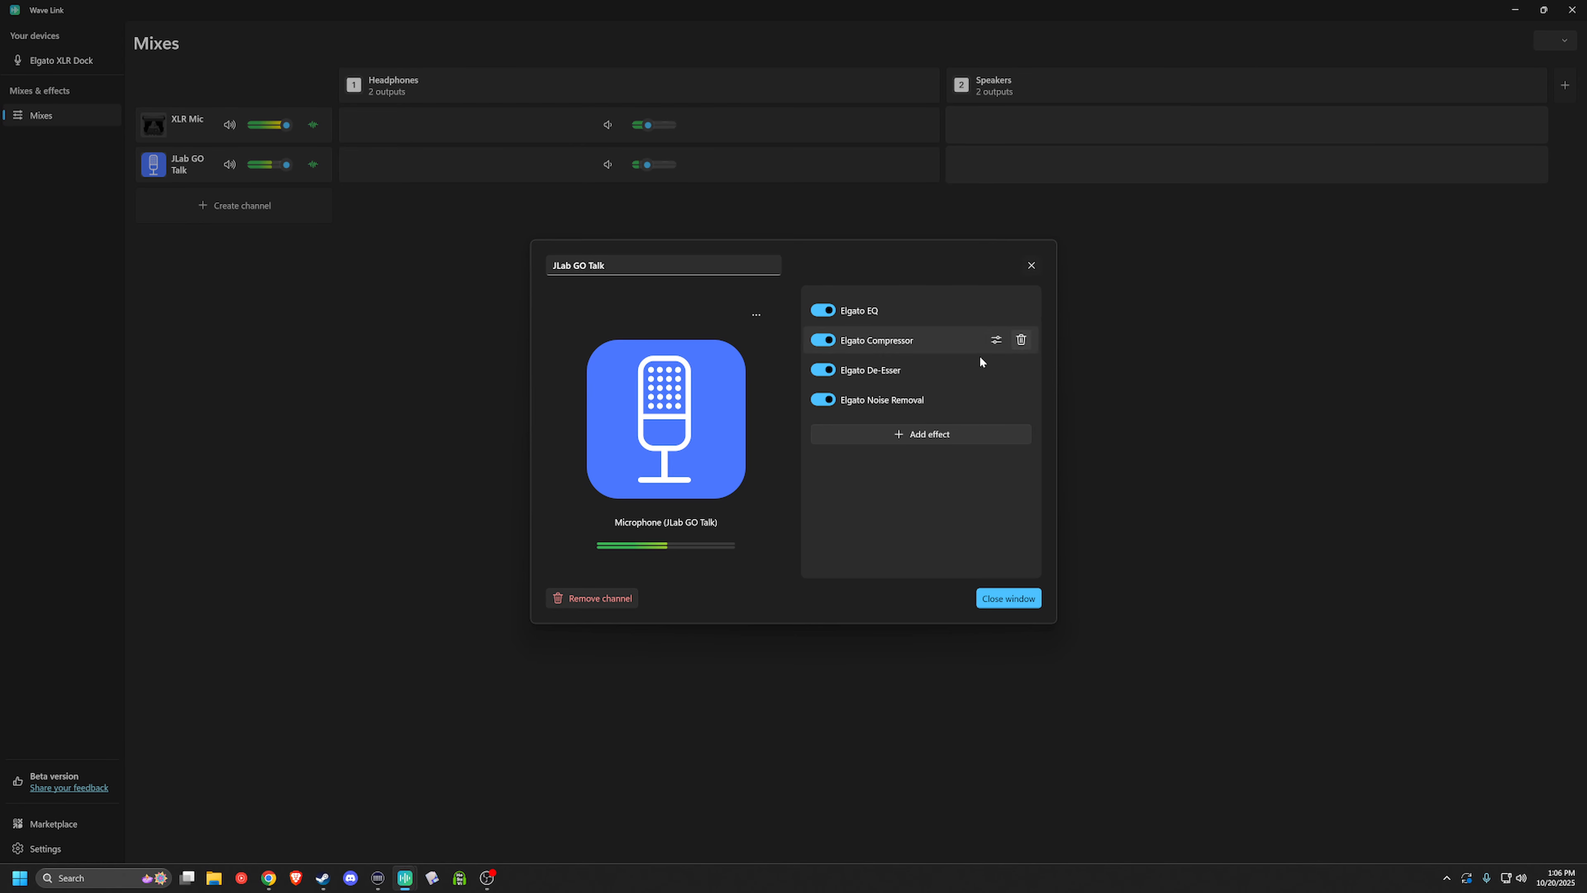
{"action": "left_click", "coordinate": [1012, 600]}
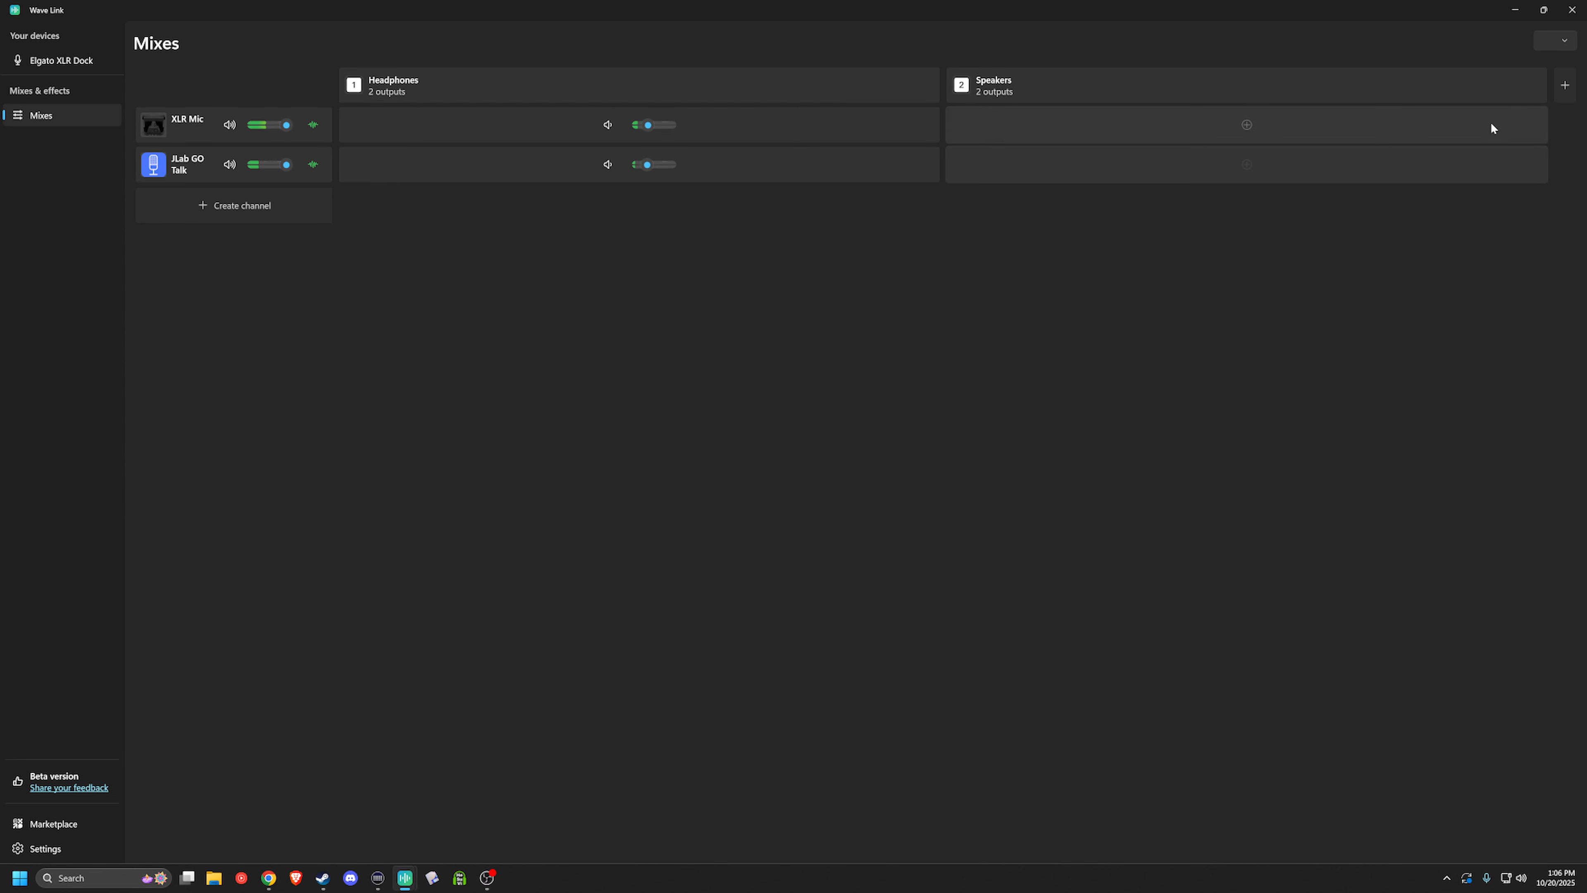
Mute and unmute JLab GO Talk, both for the whole channel and within the Headphones mix.
{"action": "left_click", "coordinate": [230, 164]}
{"action": "left_click", "coordinate": [606, 167]}
{"action": "left_click", "coordinate": [229, 167]}
{"action": "left_click", "coordinate": [604, 166]}
{"action": "left_click", "coordinate": [607, 165]}
Add three more mixes: Stream Mix, Record Mix and Aux Mix.
{"action": "left_click", "coordinate": [1565, 90]}
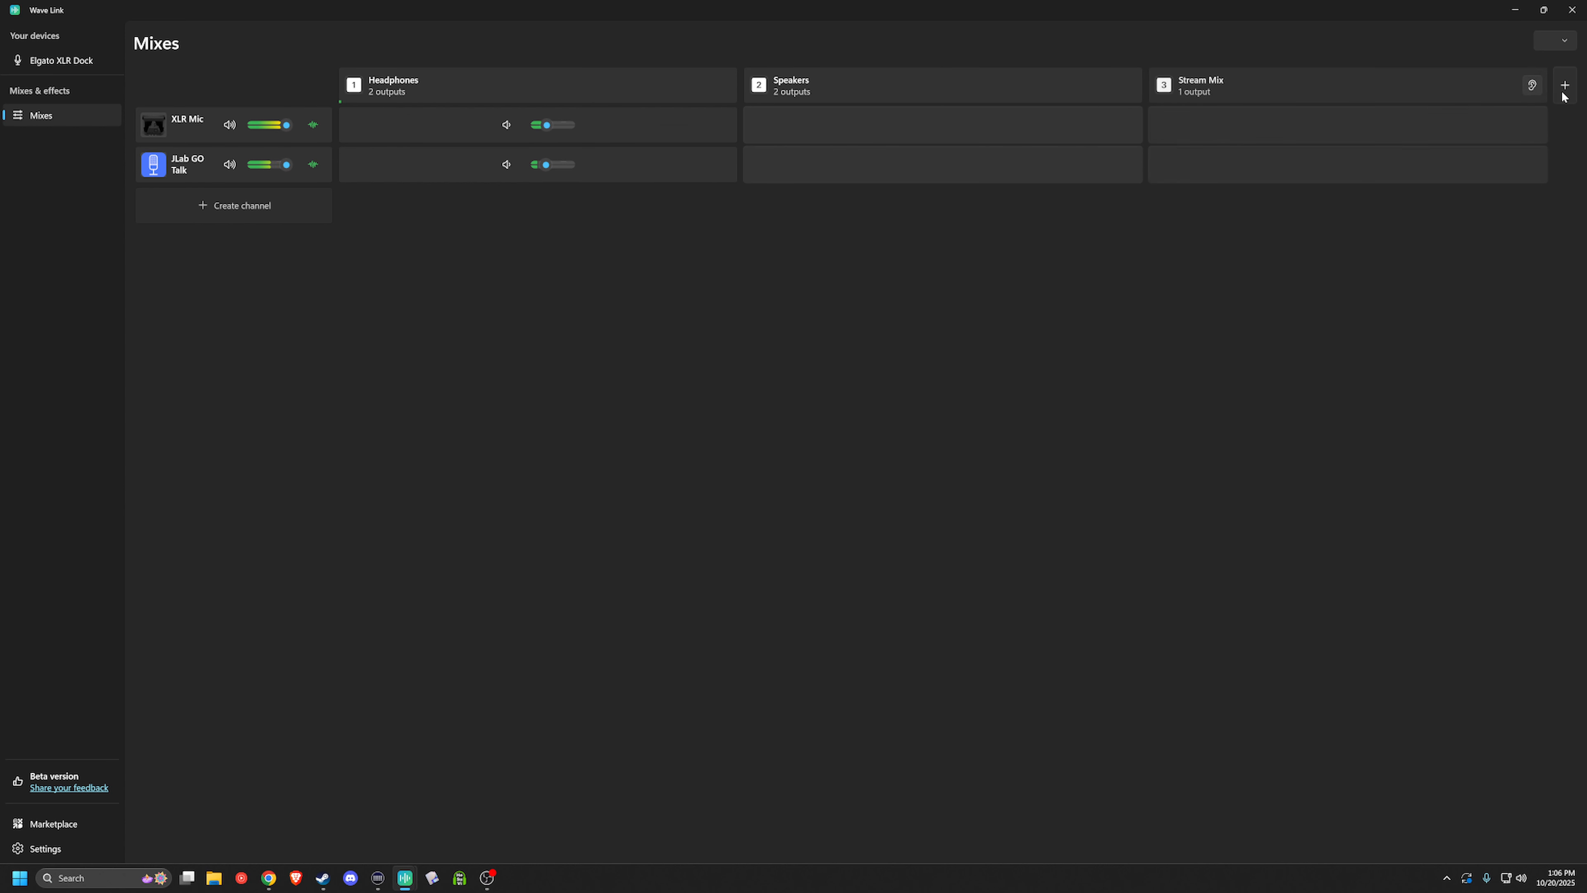
{"action": "left_click", "coordinate": [1564, 93]}
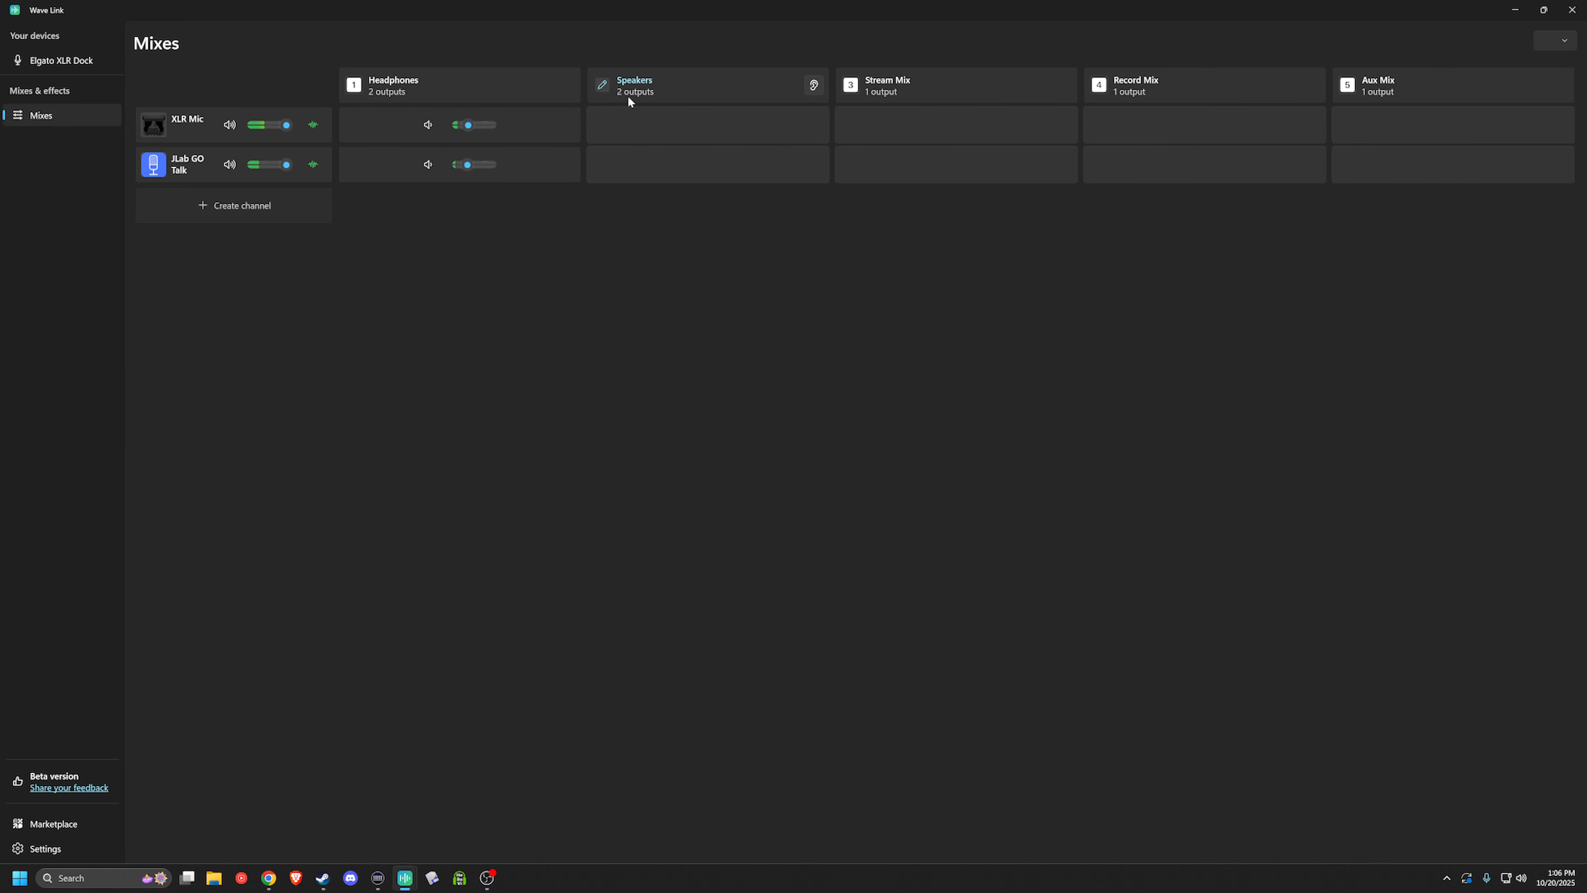
Rename the Stream Mix as Voice Chat and close its settings.
{"action": "left_click", "coordinate": [876, 99]}
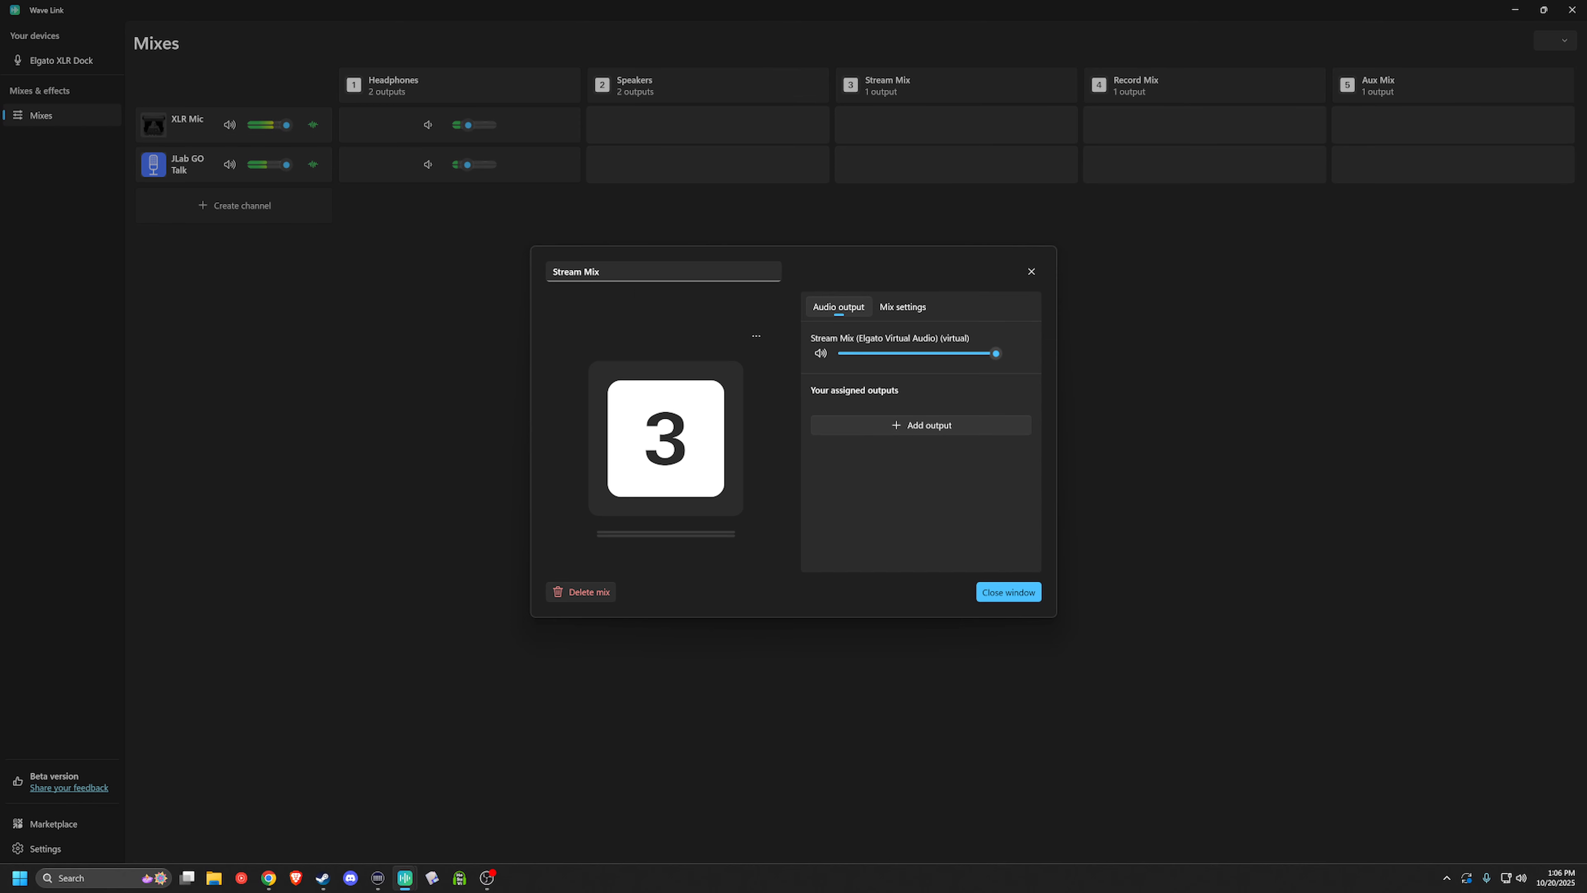
{"action": "key", "text": "Tab"}
{"action": "type", "text": "Vocie"}
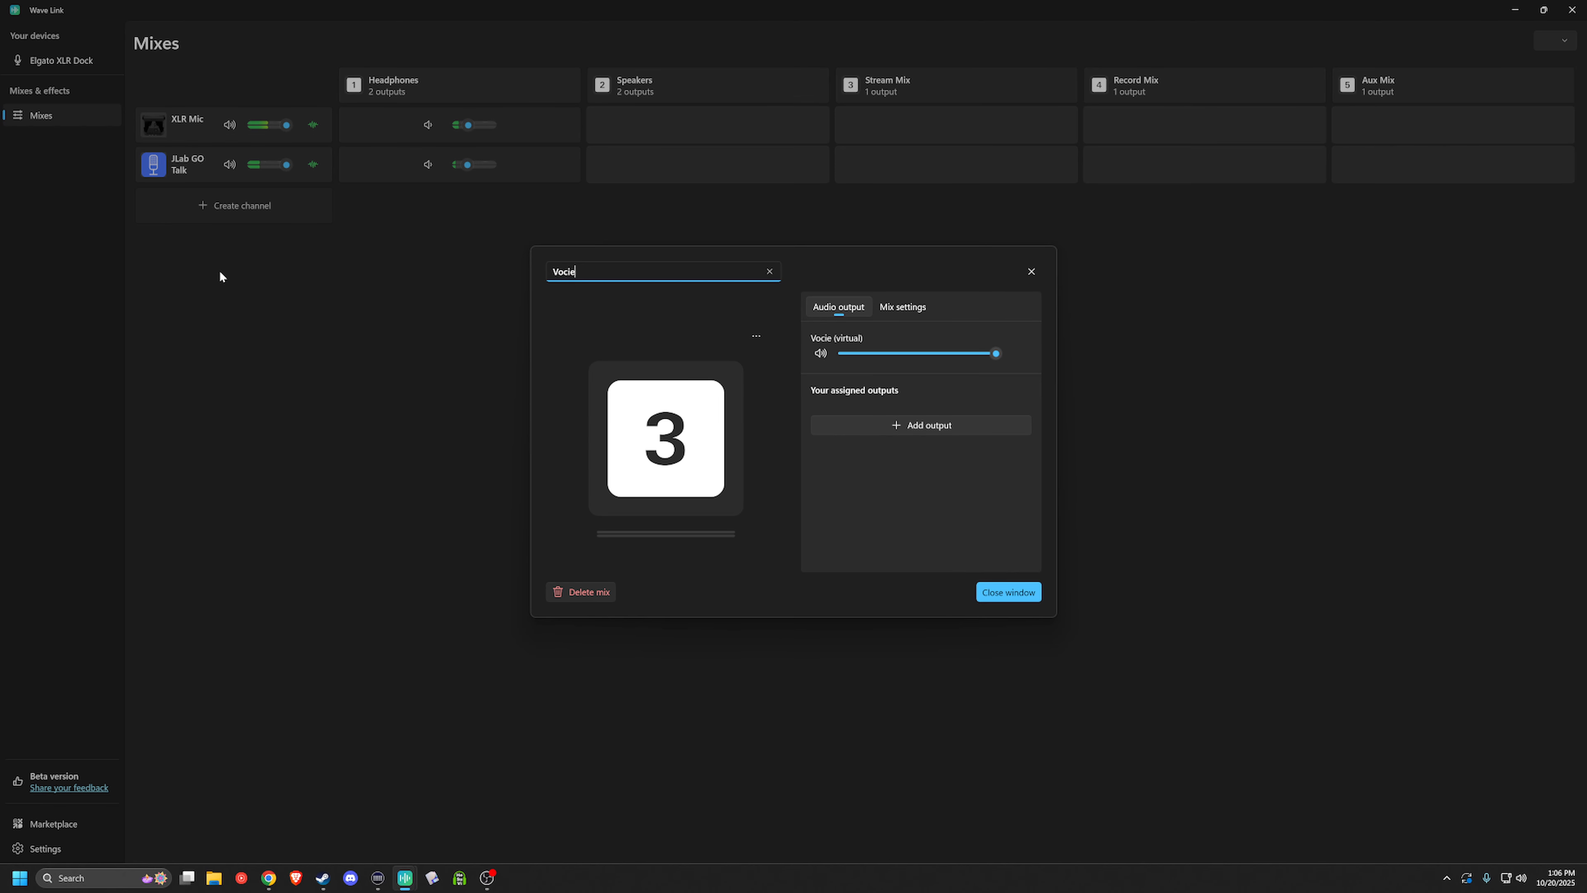
{"action": "key", "text": "BackSpace"}
{"action": "key", "text": "BackSpace"}
{"action": "key", "text": "BackSpace"}
{"action": "type", "text": "ice Chat"}
{"action": "left_click", "coordinate": [1013, 592]}
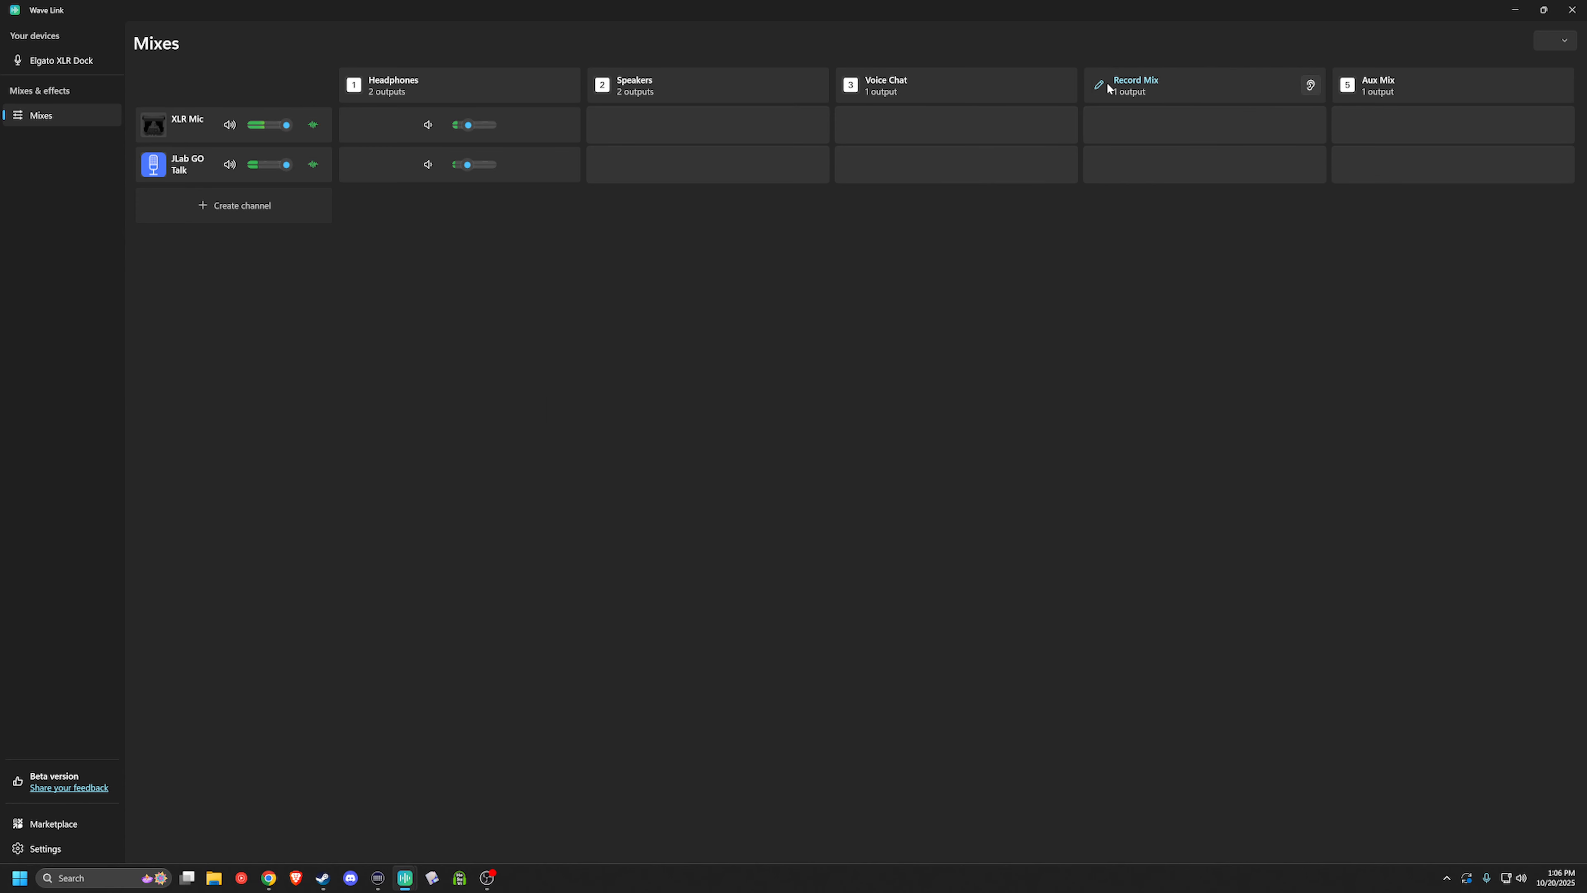
Rename the Record Mix as SFX and close its settings.
{"action": "left_click", "coordinate": [1310, 86]}
{"action": "triple_click", "coordinate": [715, 275]}
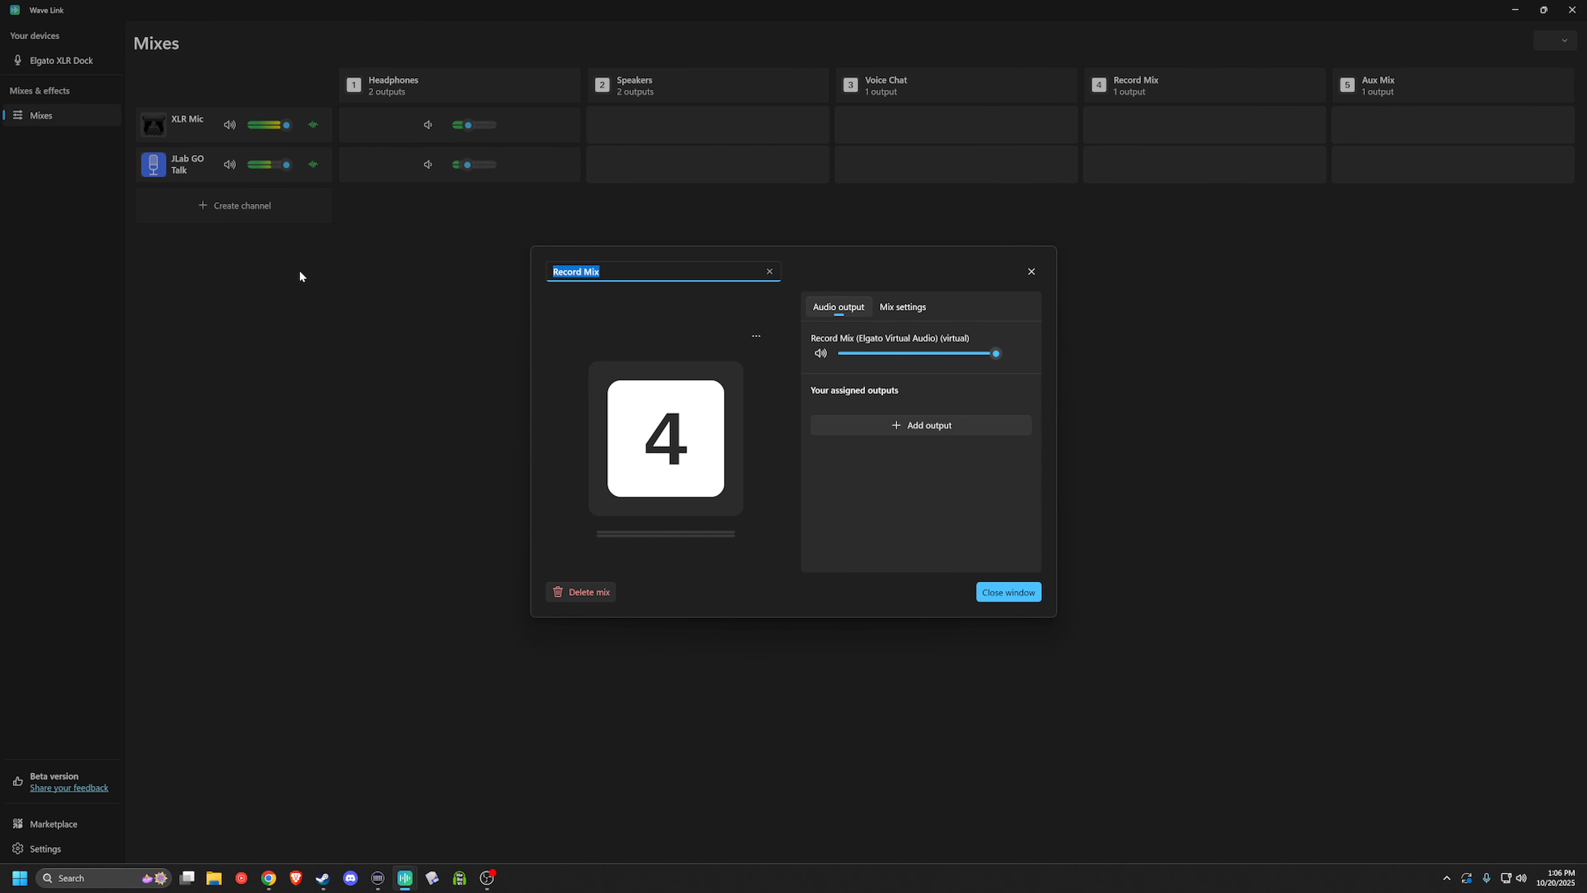
{"action": "type", "text": "SFX"}
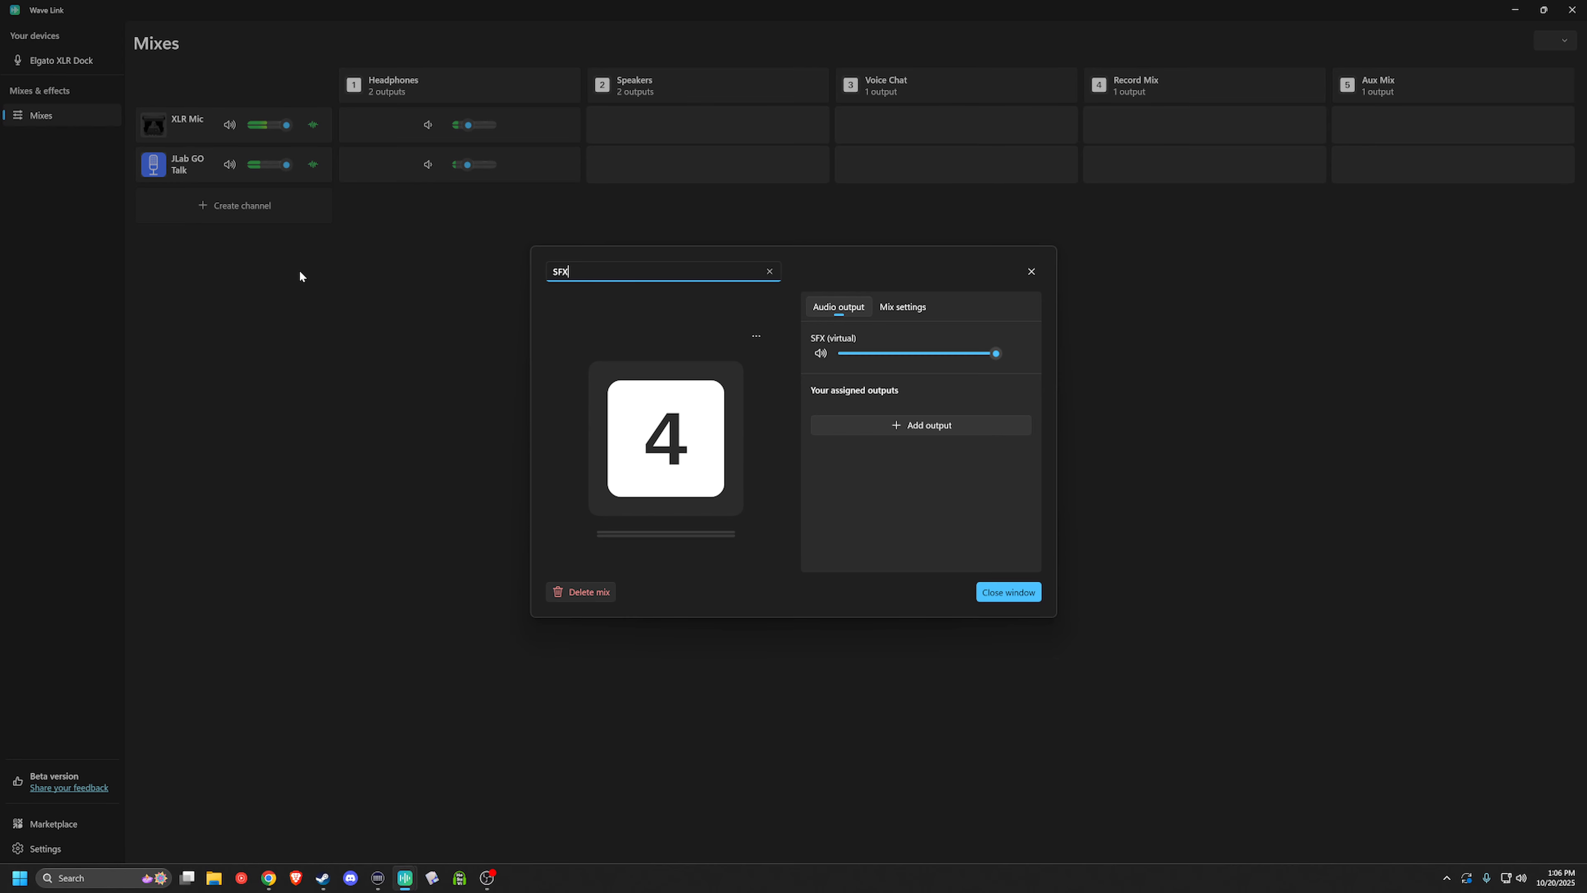
{"action": "left_click", "coordinate": [1018, 594]}
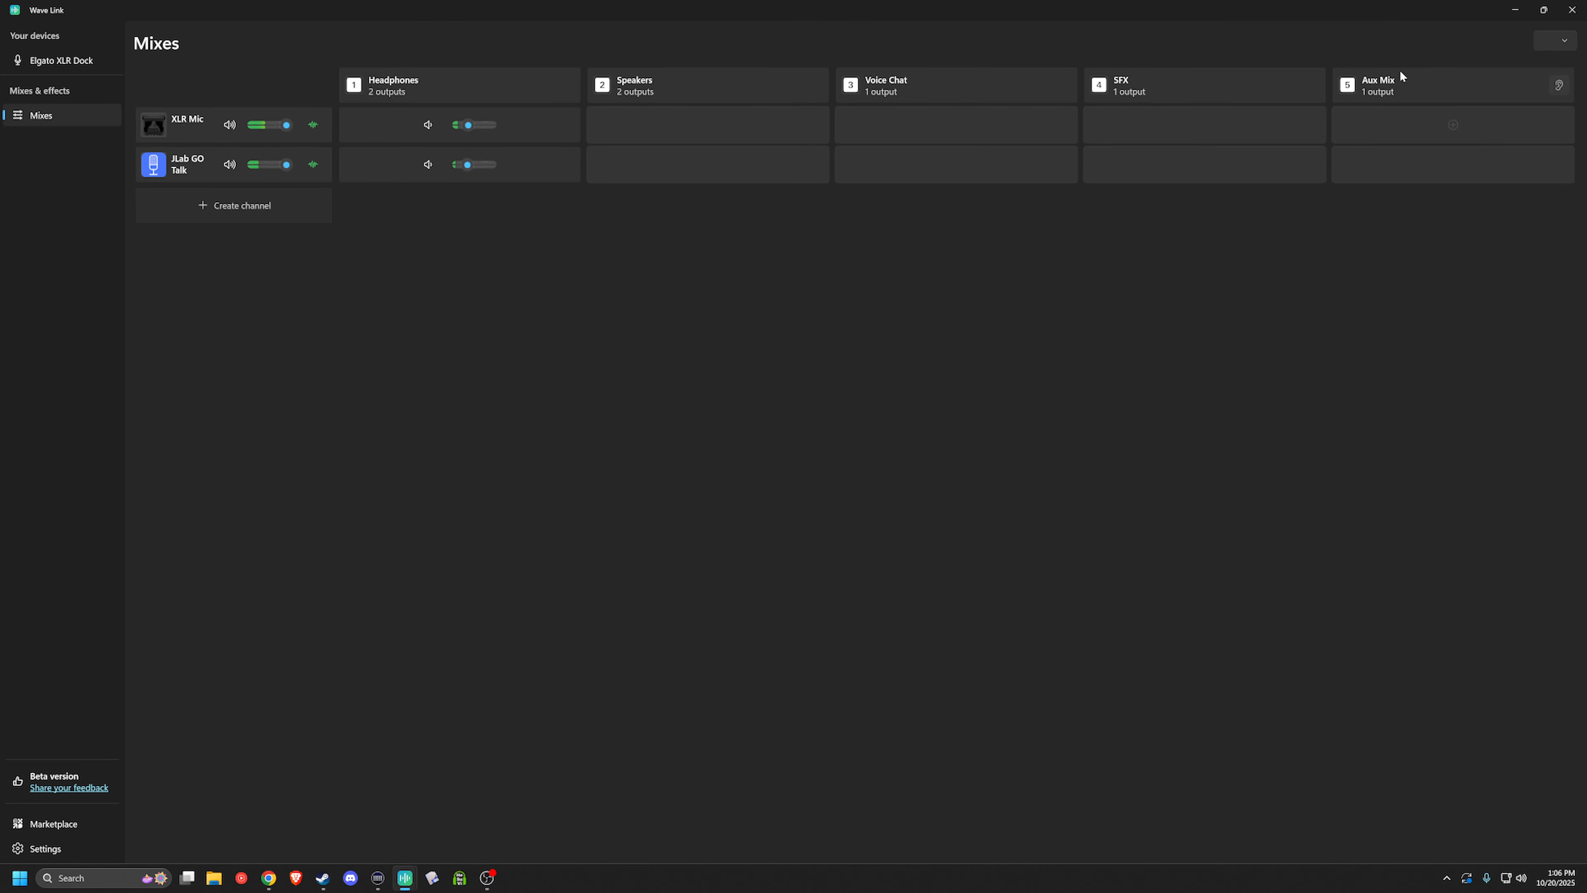
Rename the Aux Mix as Games and close its settings.
{"action": "left_click", "coordinate": [1350, 88]}
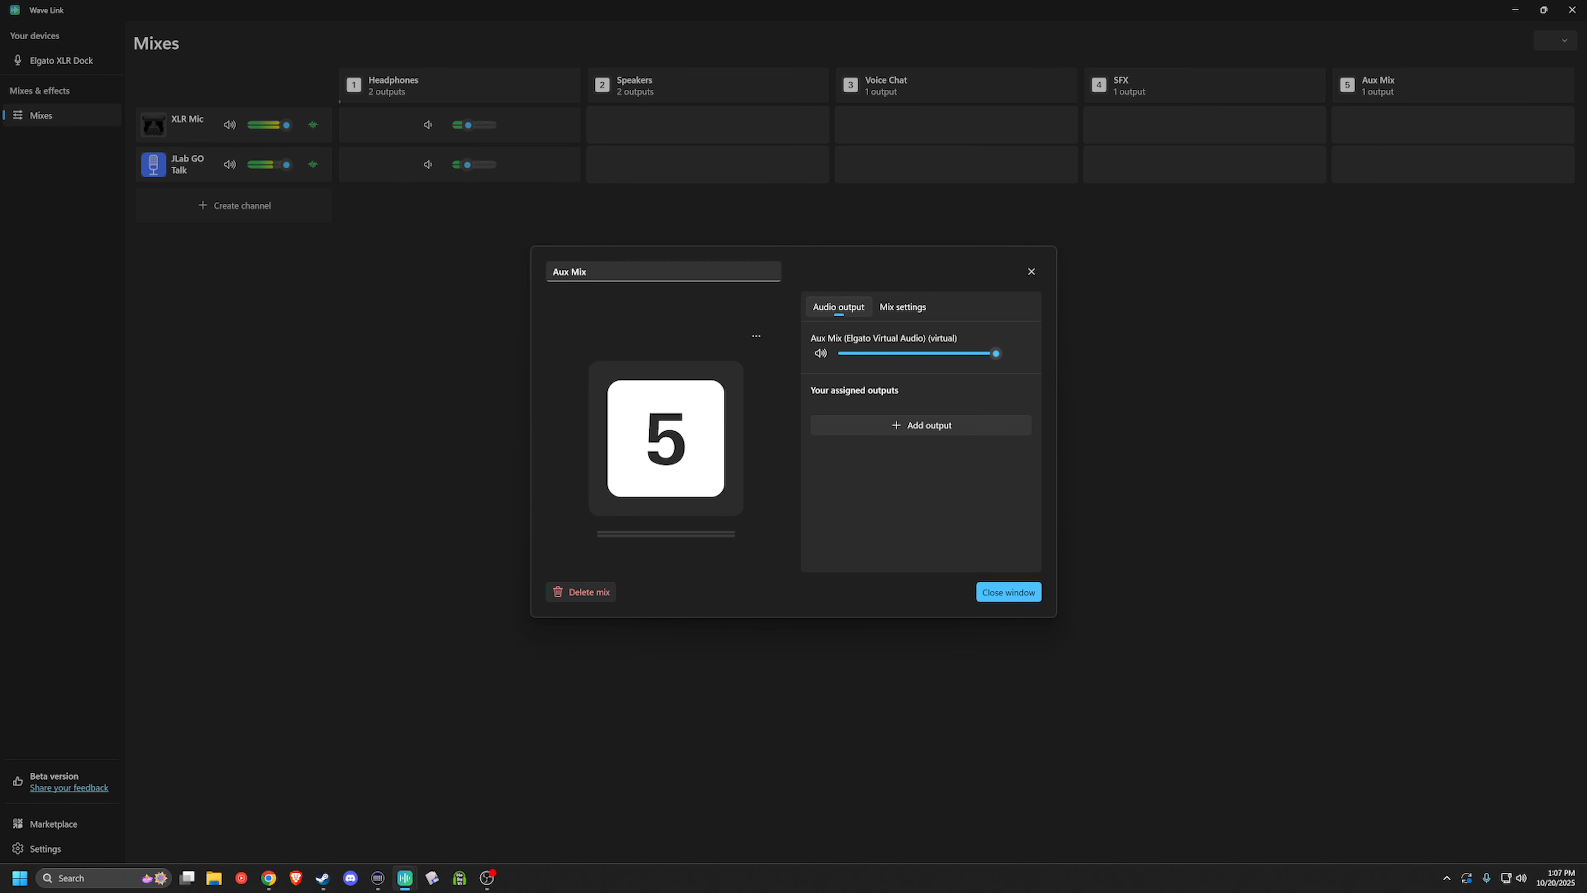
{"action": "type", "text": "Games"}
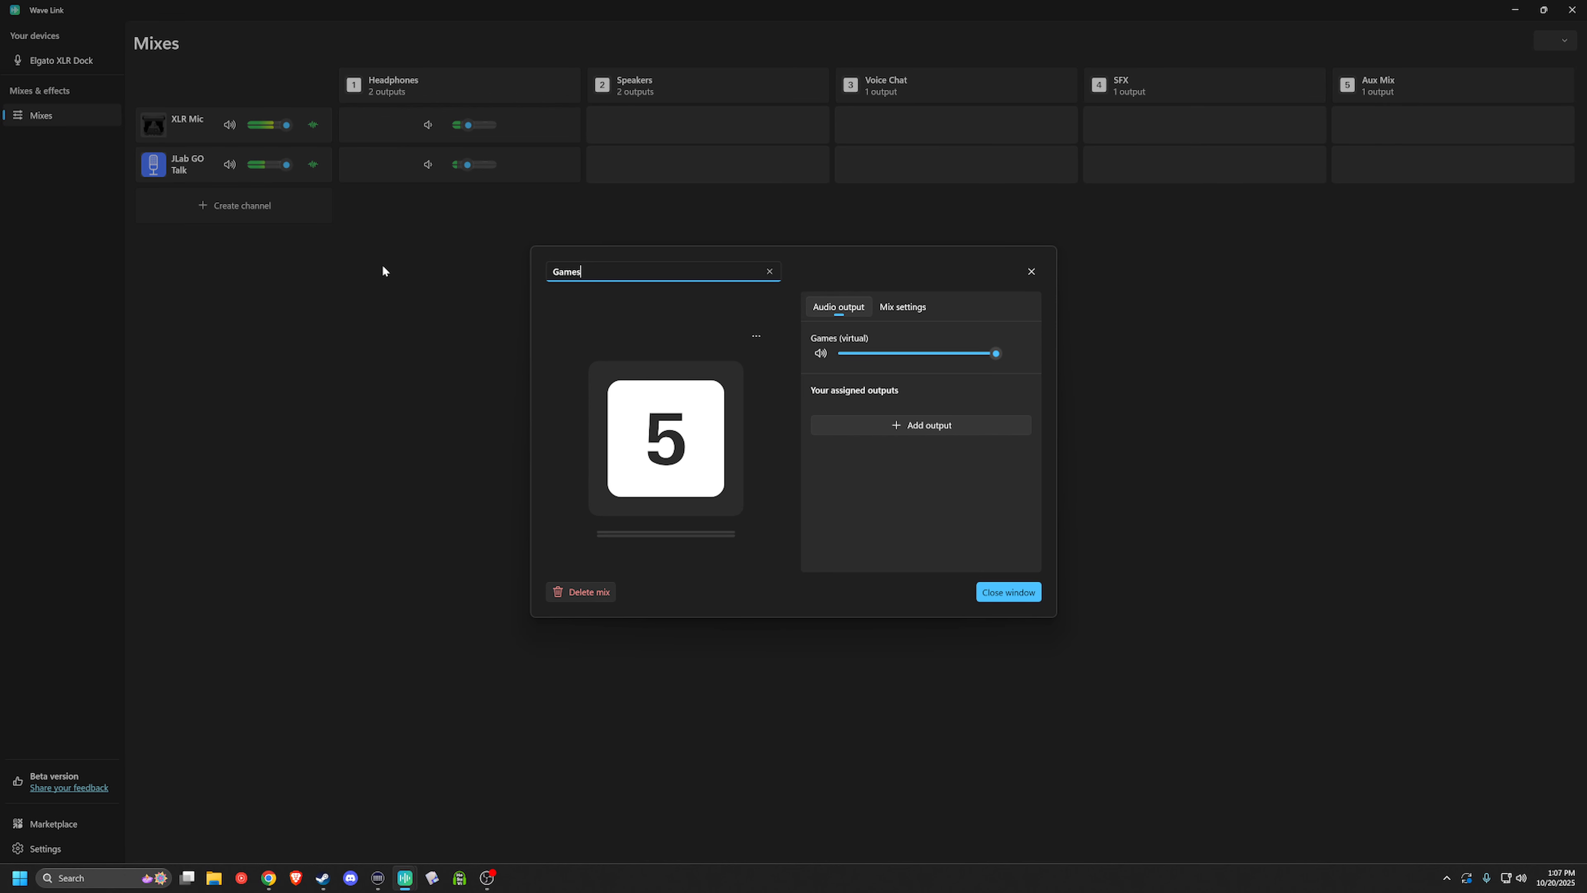
{"action": "left_click", "coordinate": [1039, 593]}
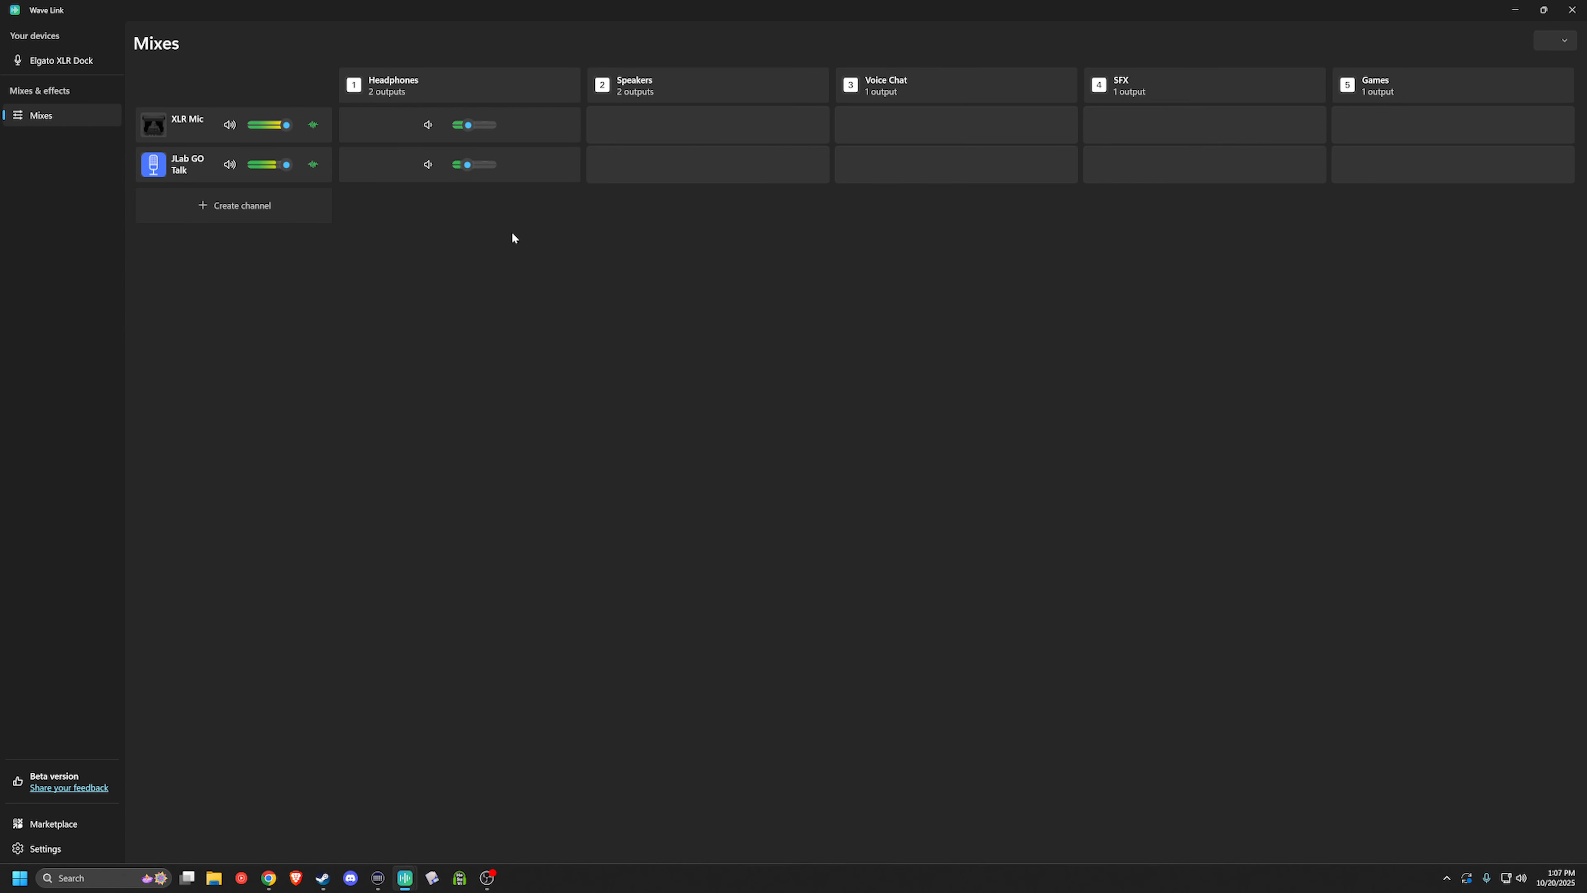
Create a channel from OBS Studio and give it the Voice chat icon.
{"action": "left_click", "coordinate": [244, 210]}
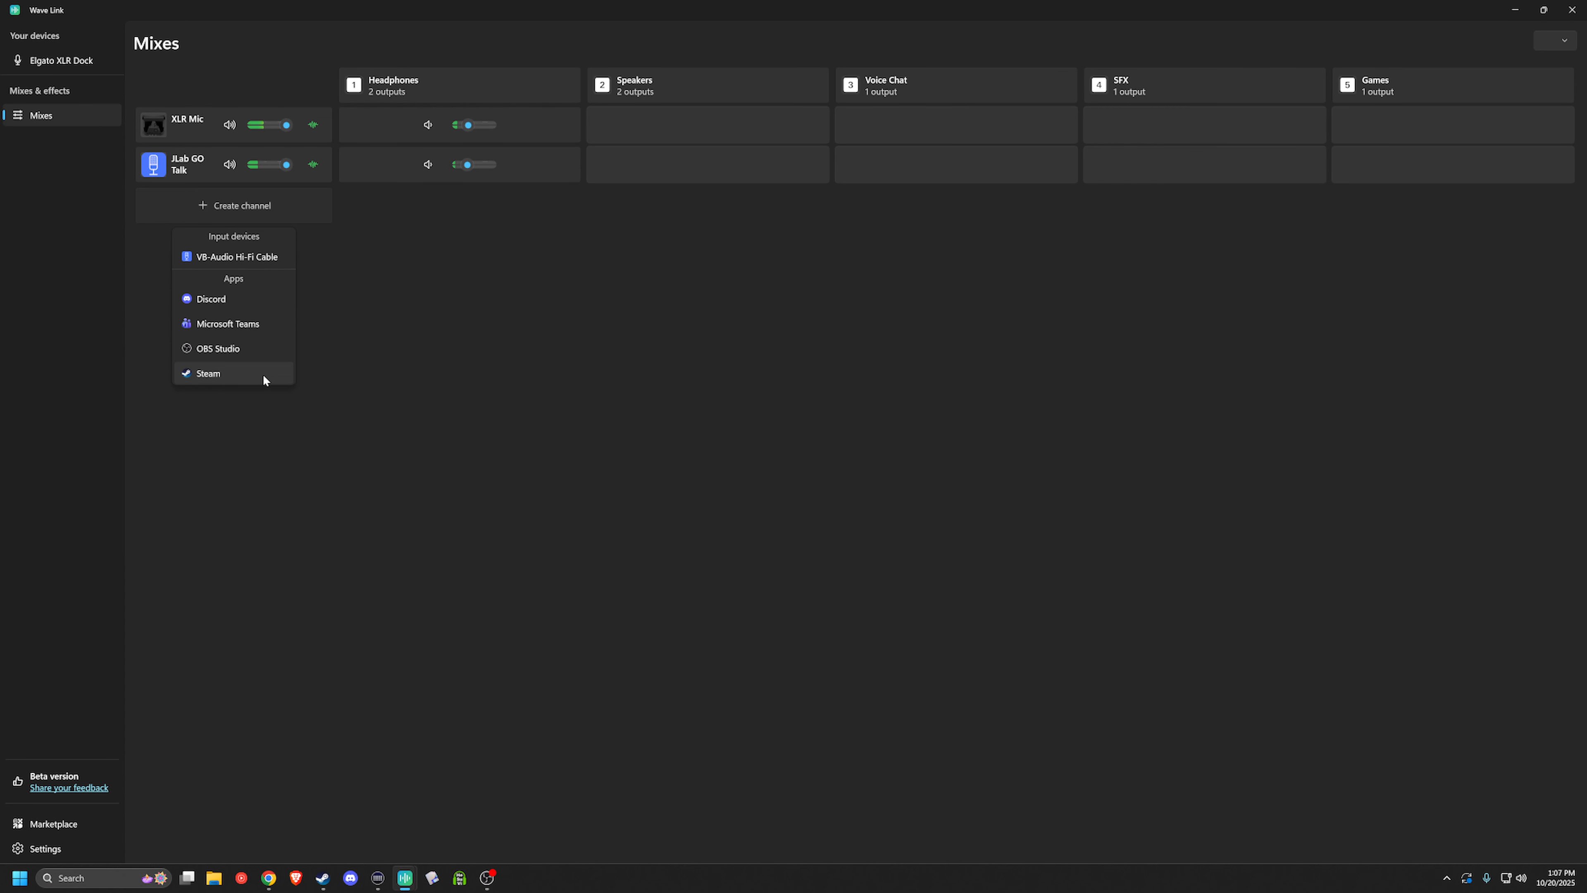
{"action": "left_click", "coordinate": [232, 348]}
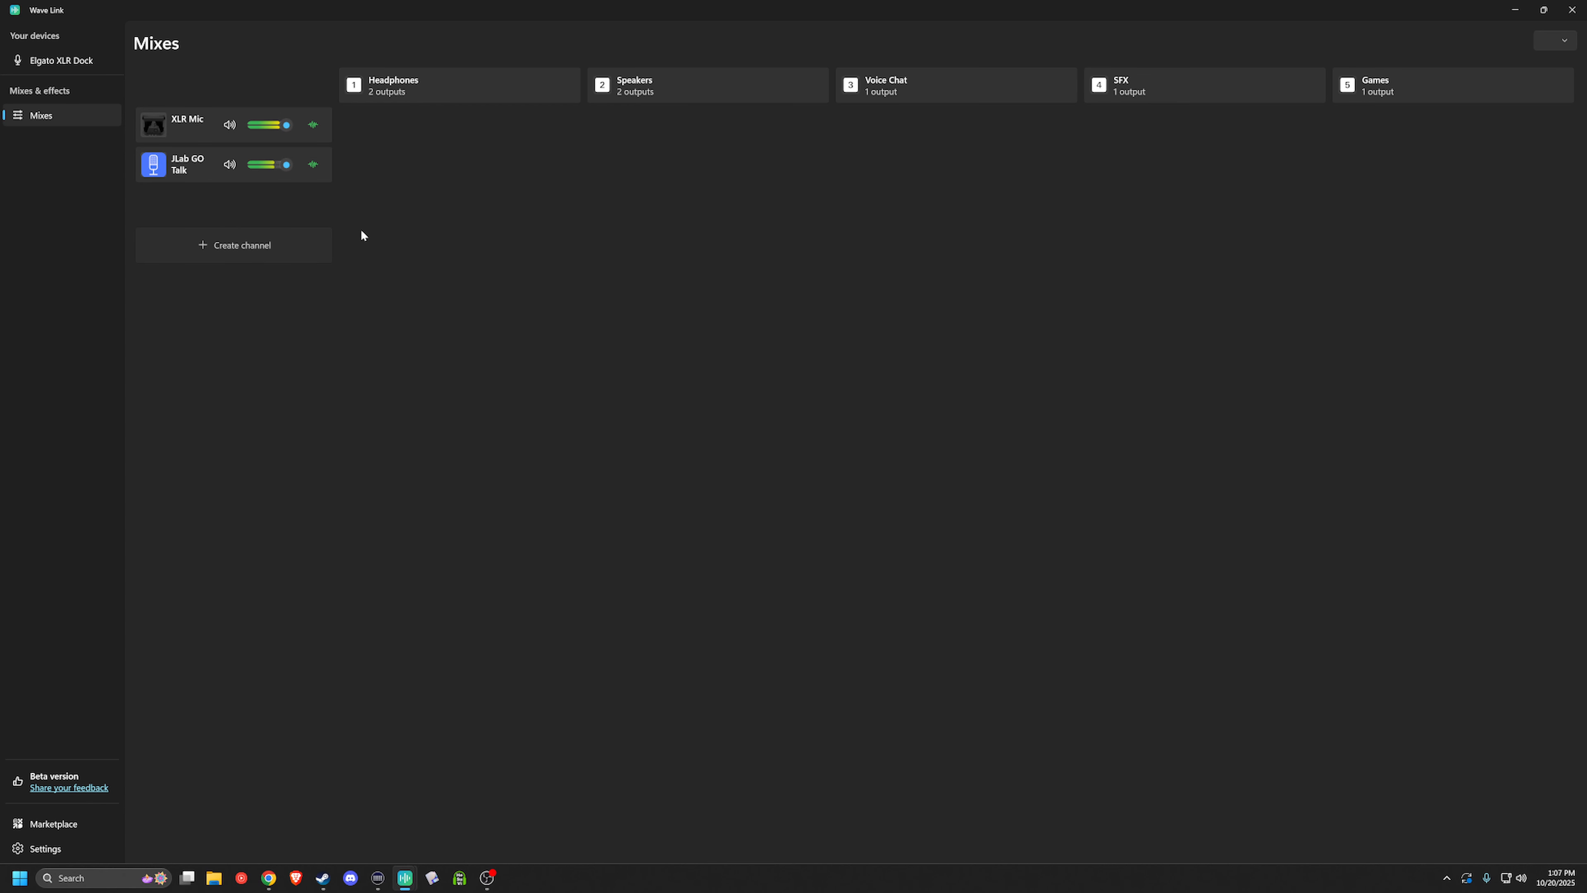
{"action": "left_click", "coordinate": [153, 205]}
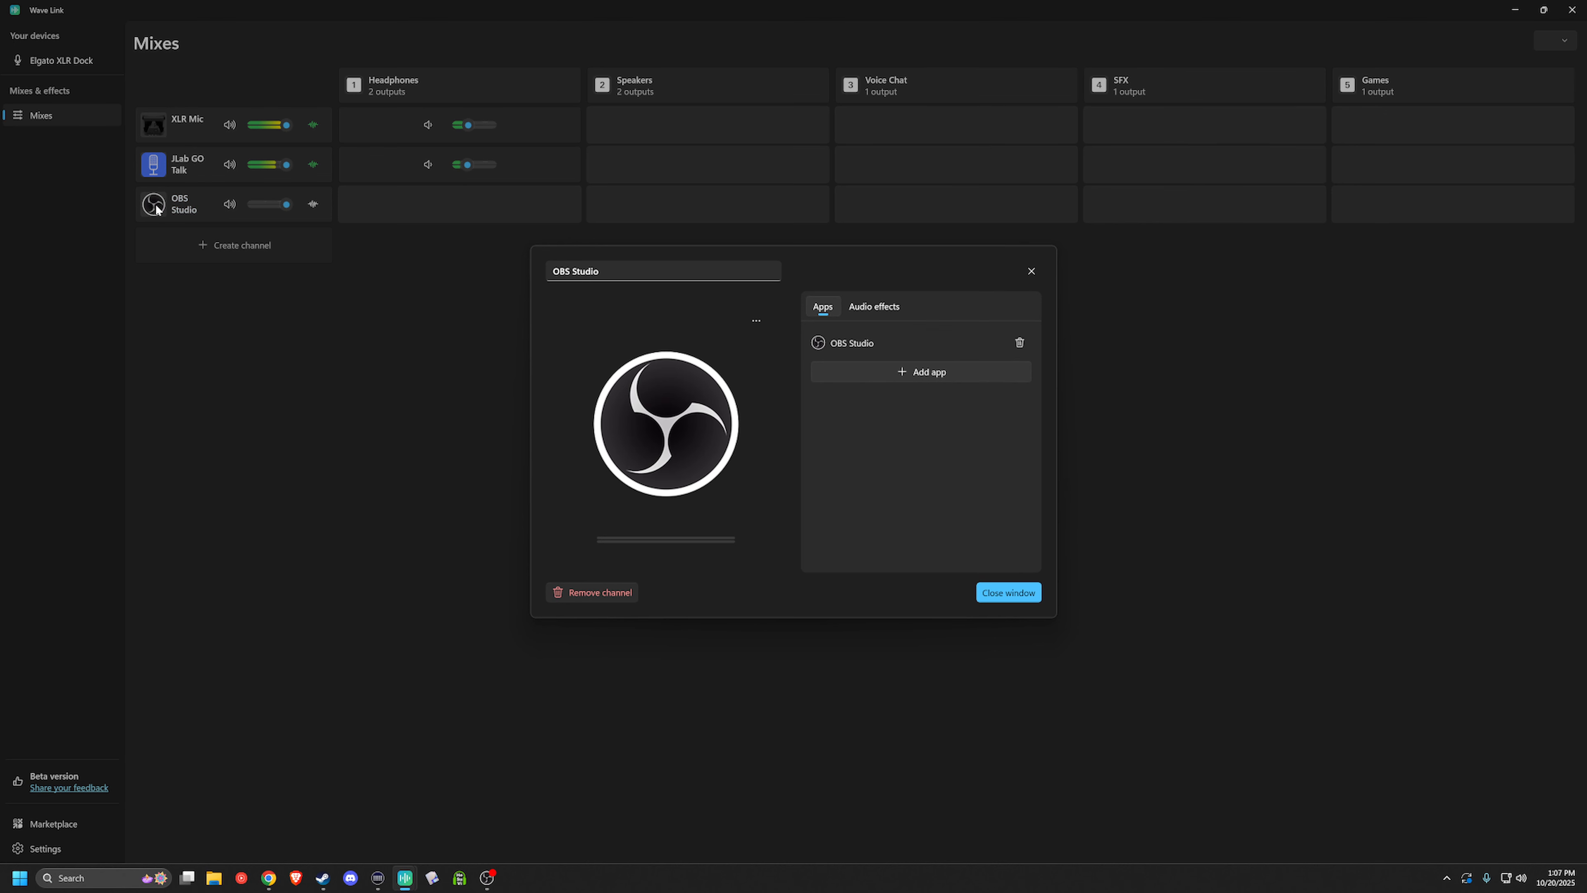
{"action": "left_click", "coordinate": [757, 321]}
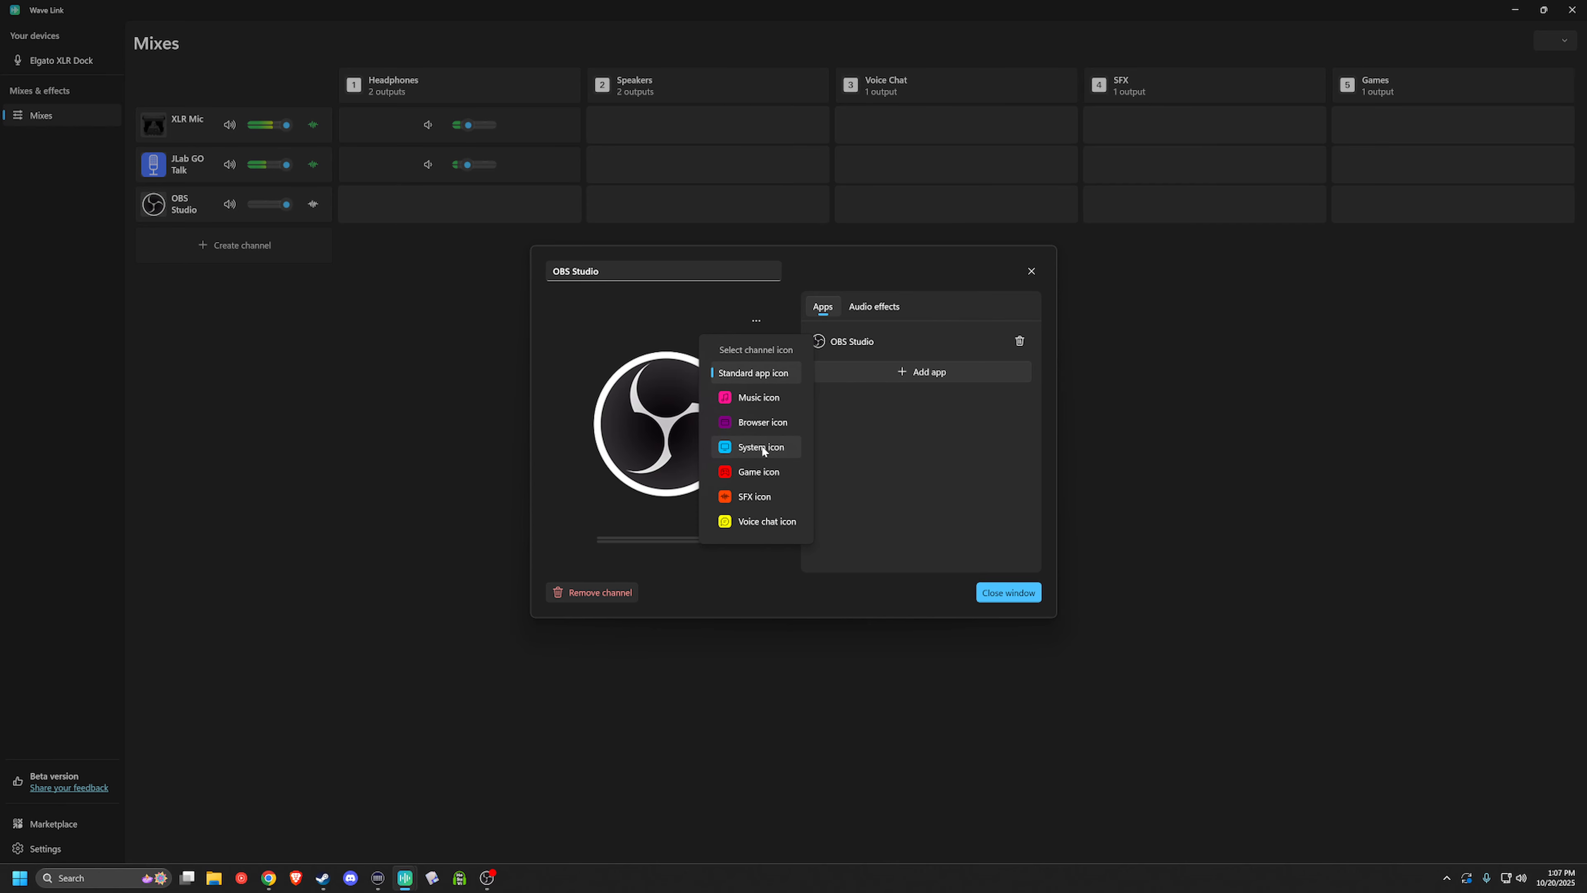
{"action": "left_click", "coordinate": [781, 521]}
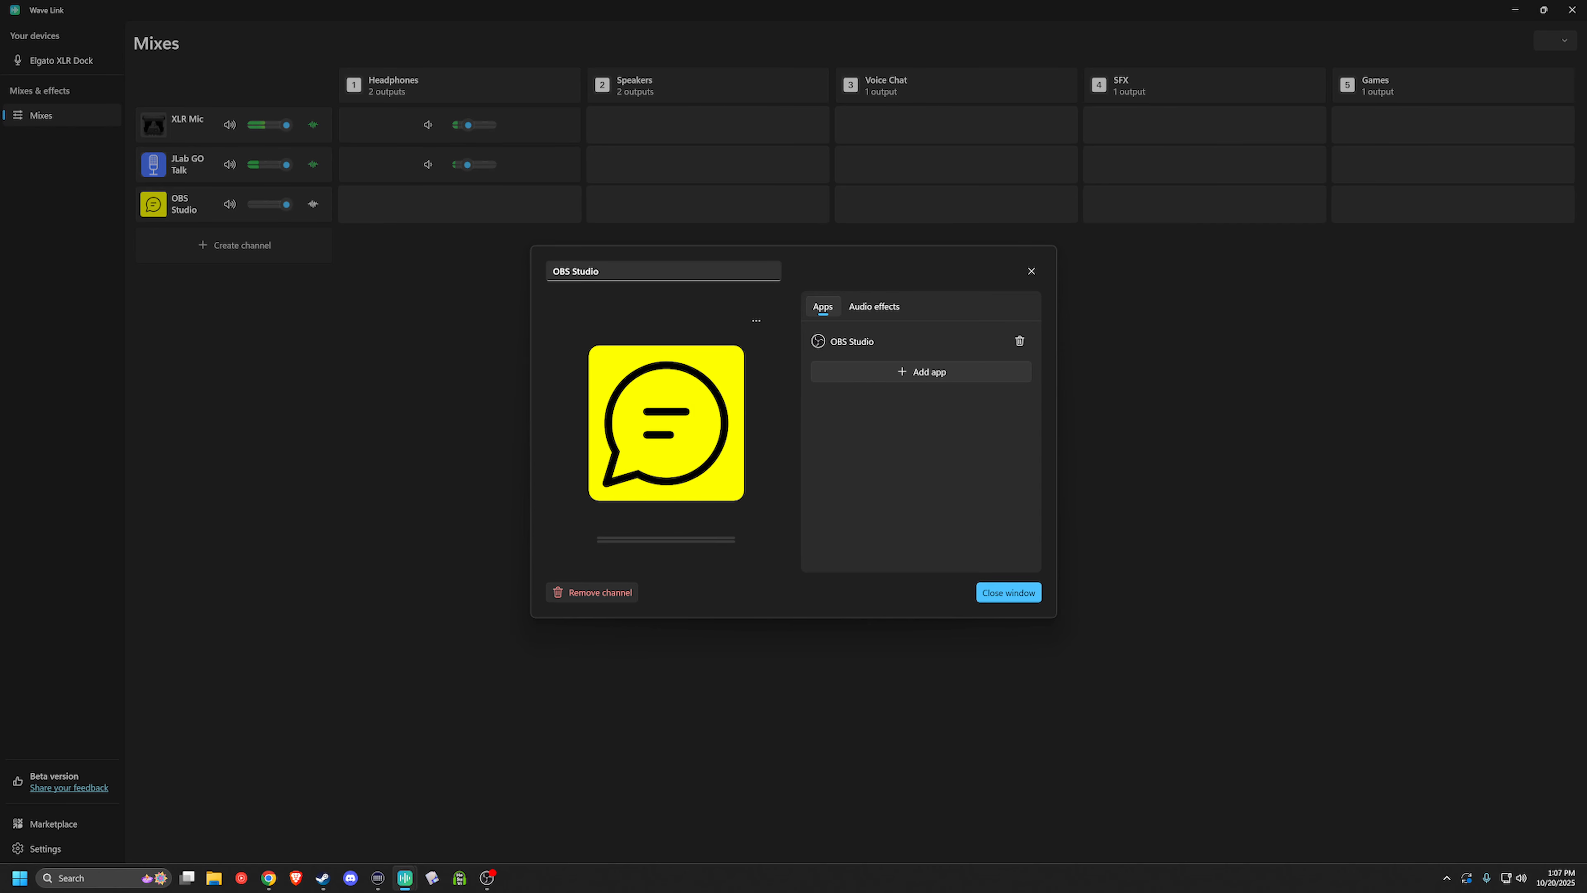
Rename the new channel as Voice Chat and remove OBS Studio from its apps, closing its settings.
{"action": "left_click", "coordinate": [660, 270]}
{"action": "type", "text": "Voi"}
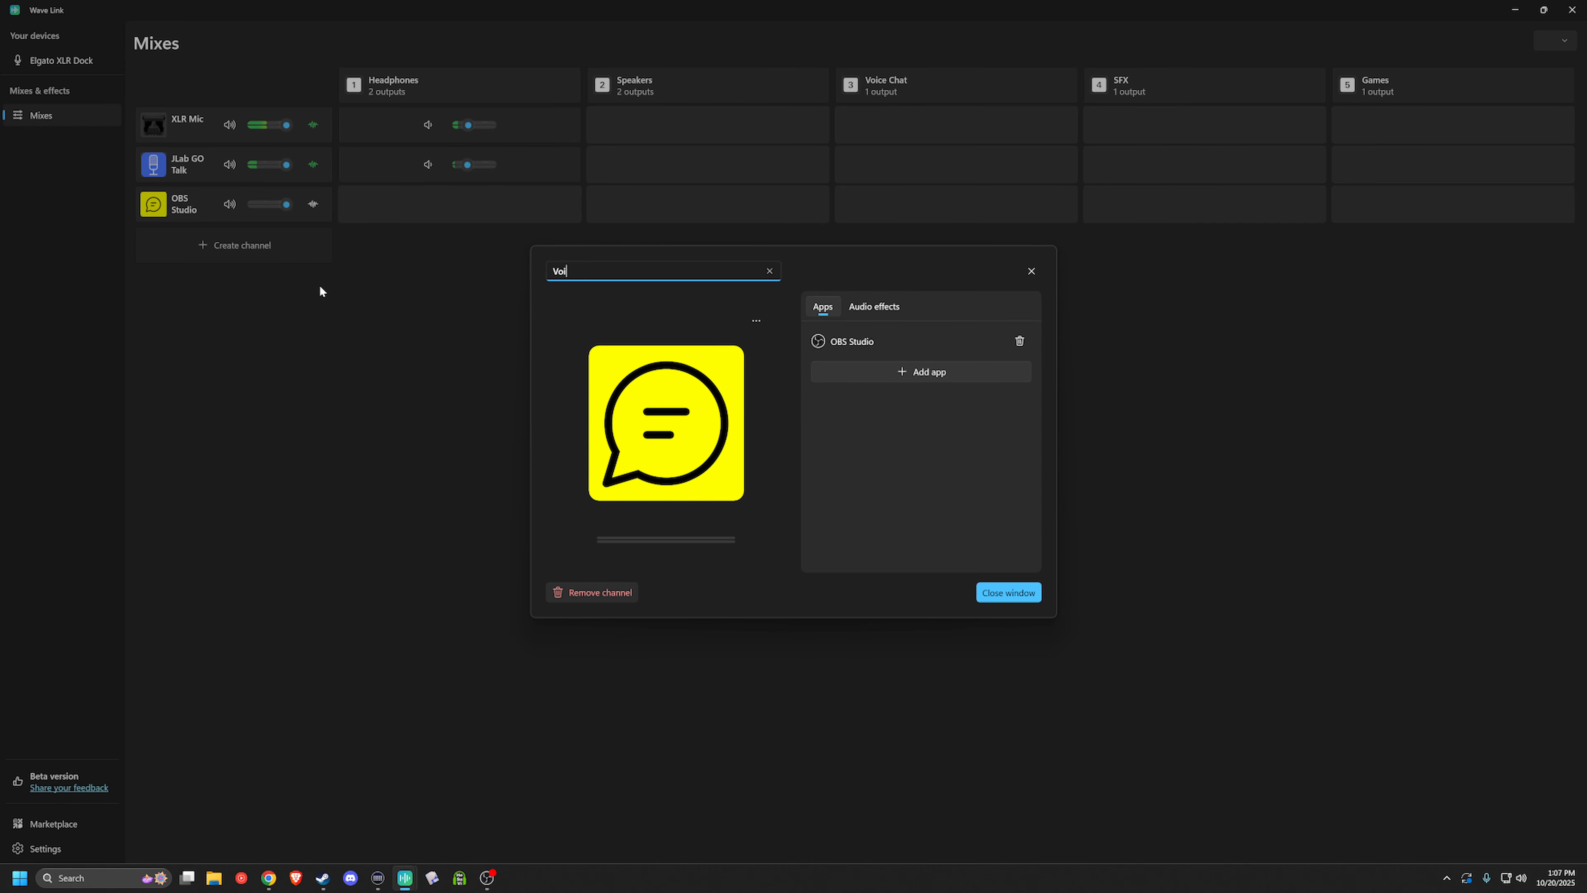
{"action": "type", "text": "ce Chat"}
{"action": "left_click", "coordinate": [1017, 341]}
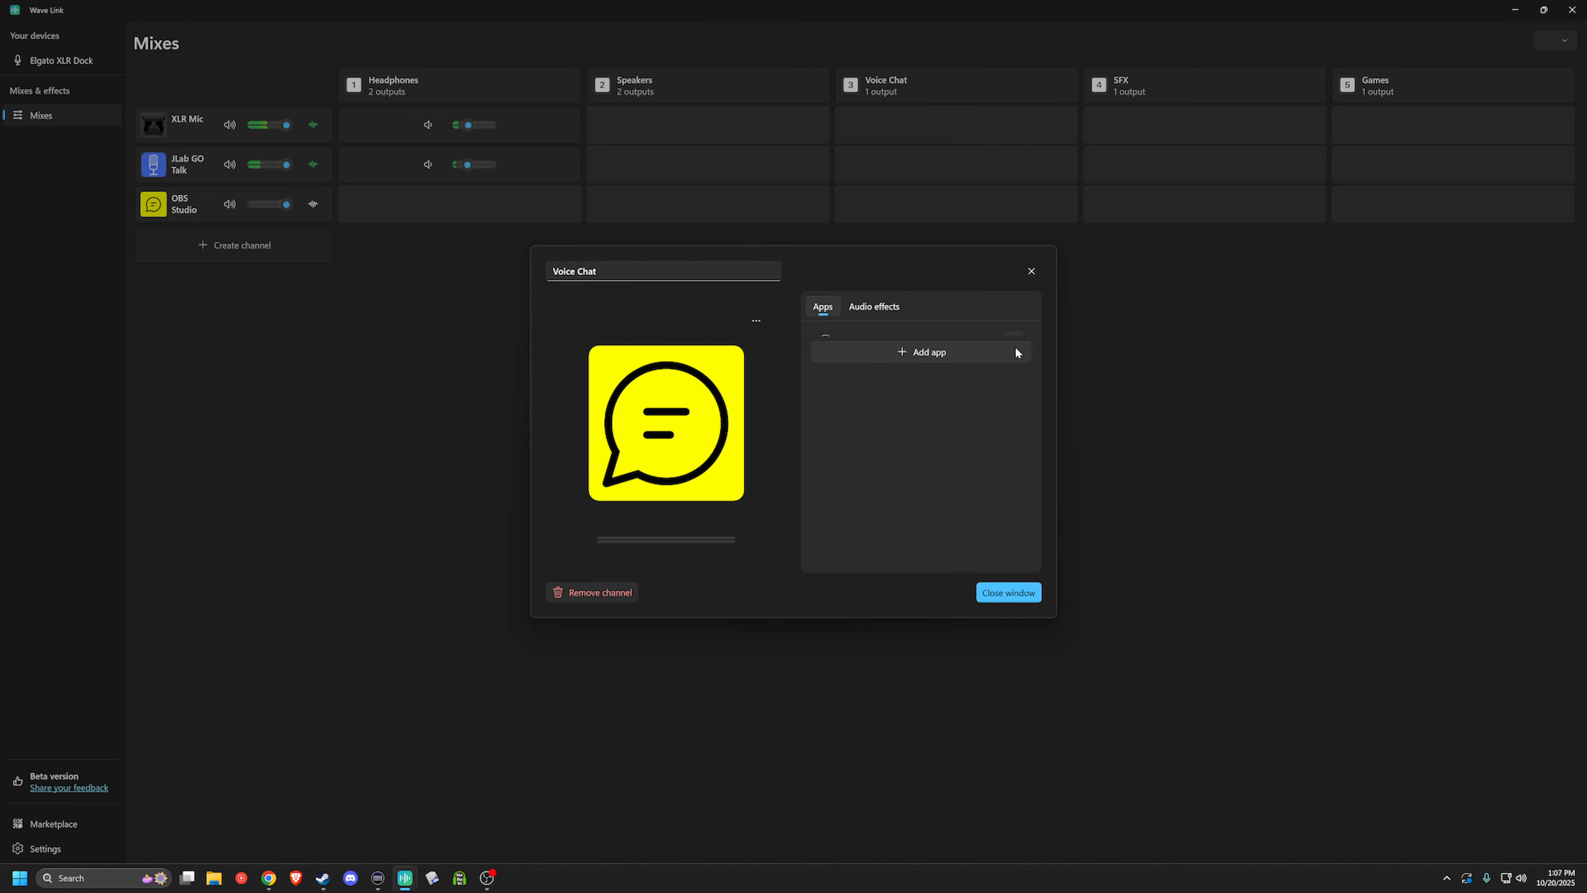
{"action": "left_click", "coordinate": [1022, 600]}
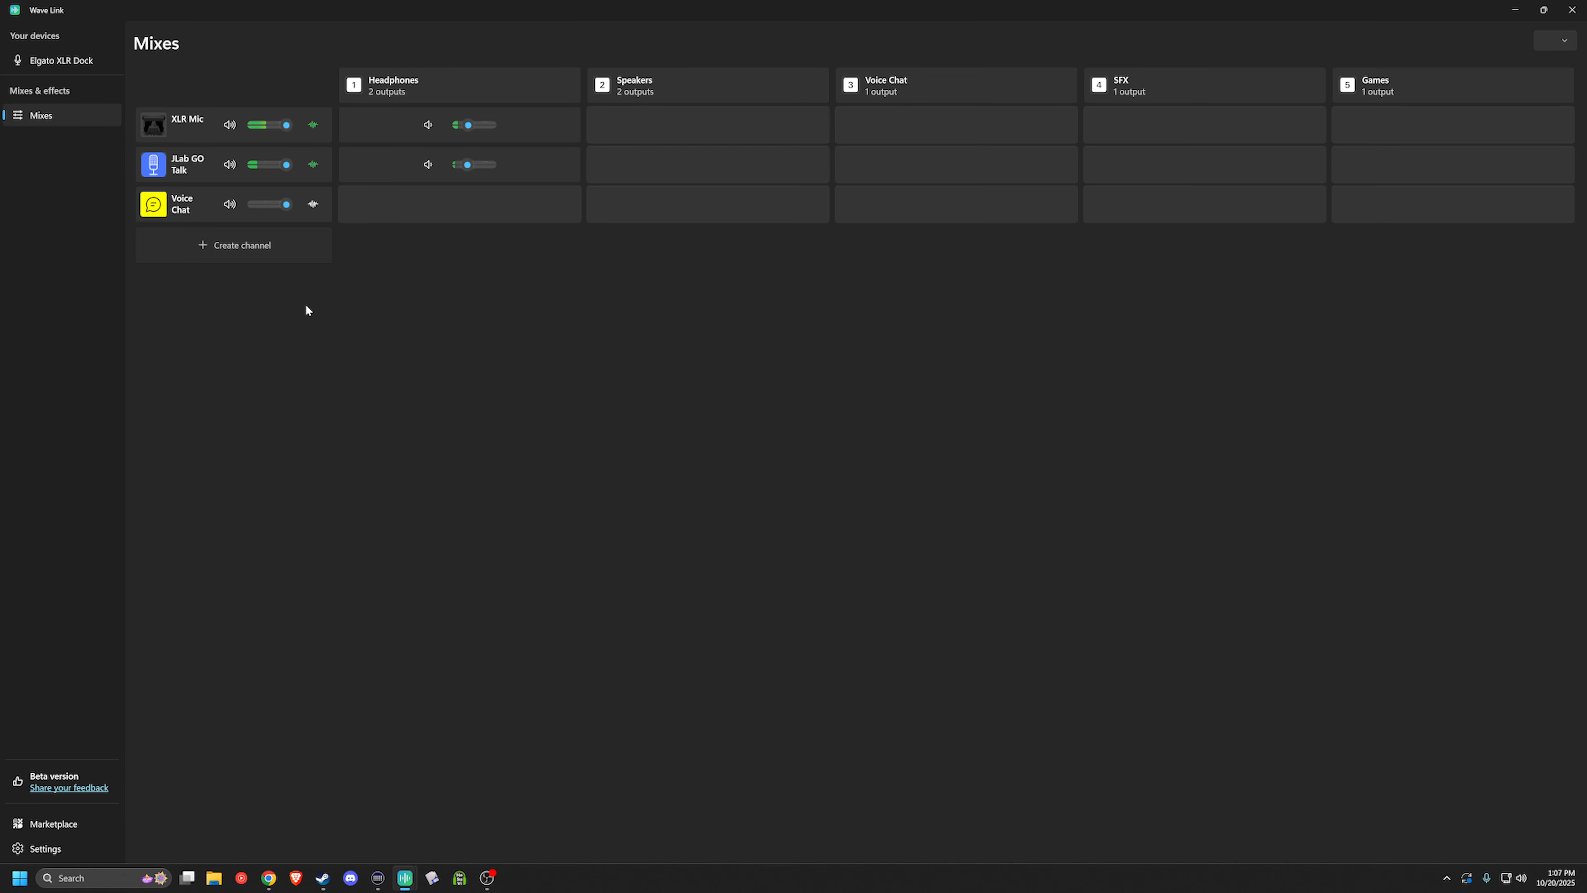
Create another channel from OBS Studio and give it the System icon.
{"action": "left_click", "coordinate": [232, 248]}
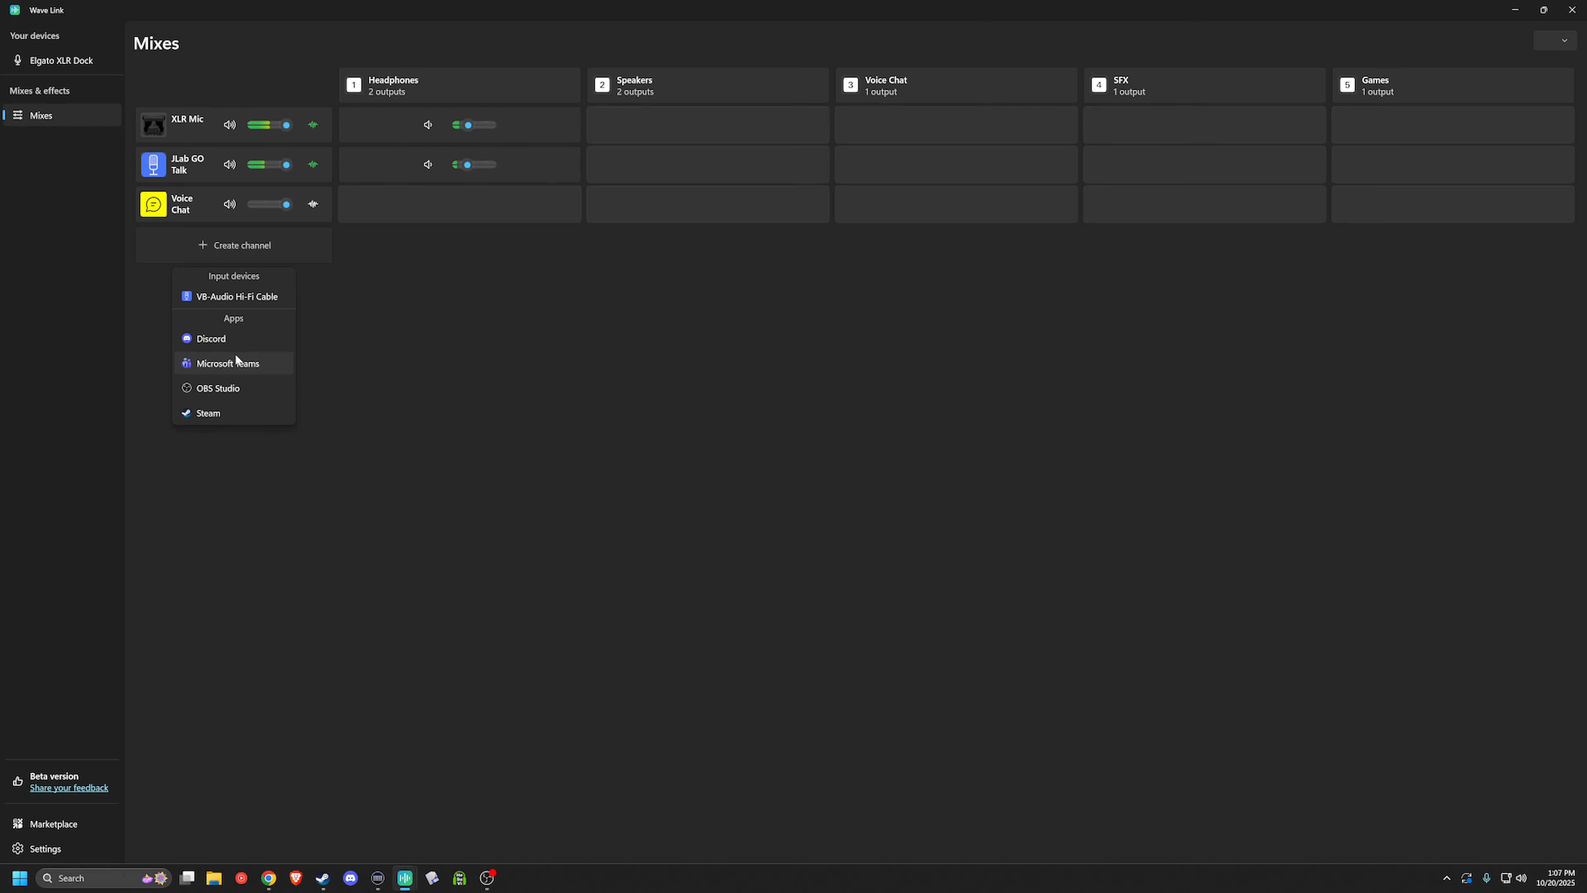
{"action": "left_click", "coordinate": [233, 392]}
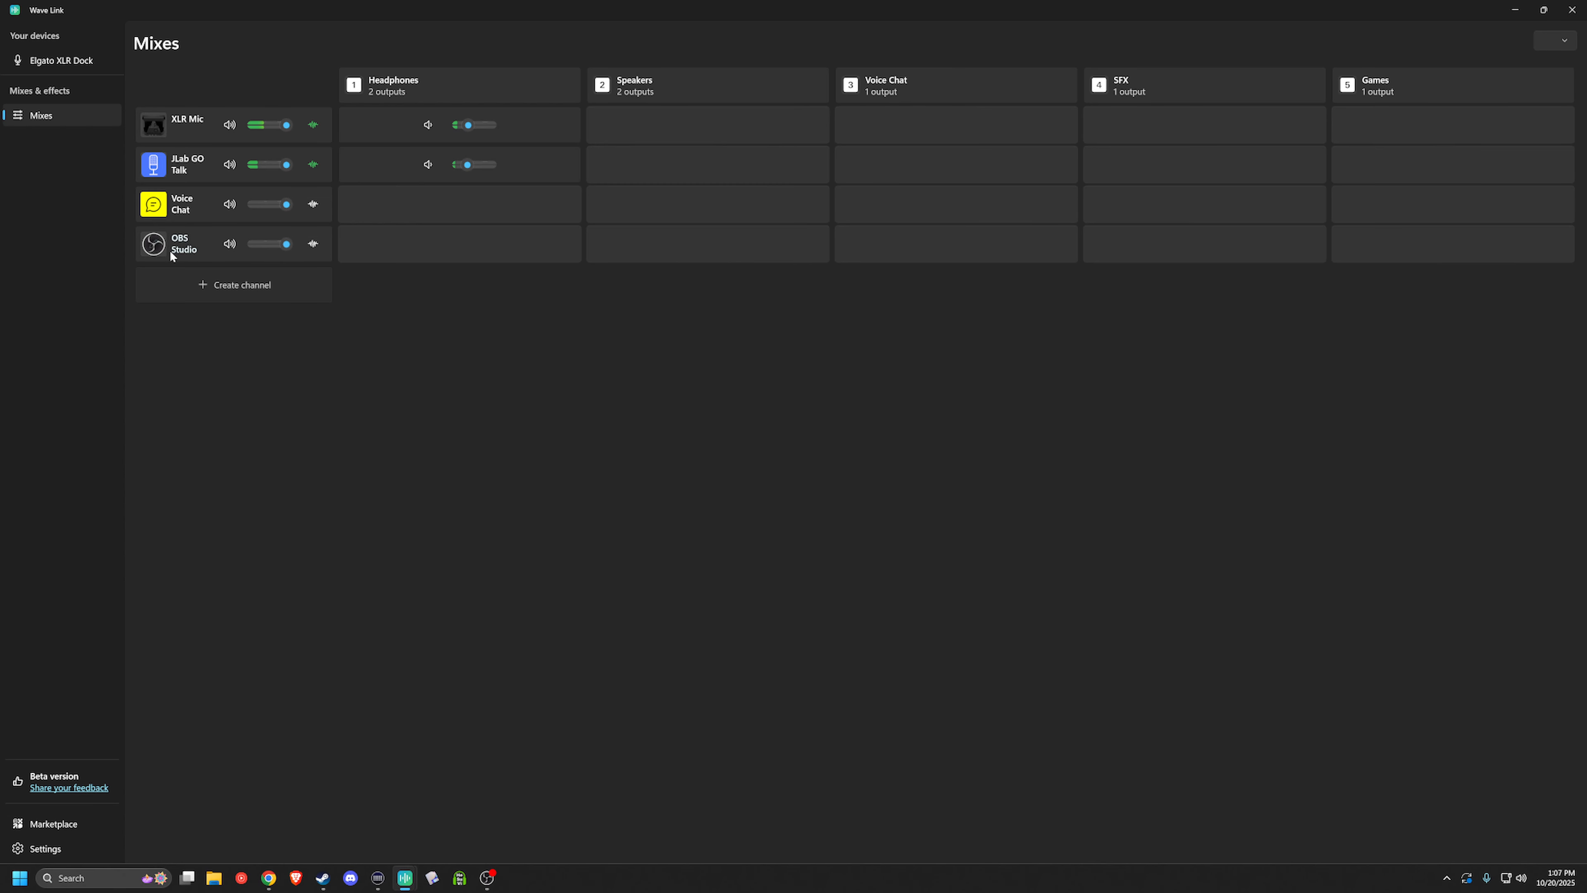
{"action": "left_click", "coordinate": [158, 250]}
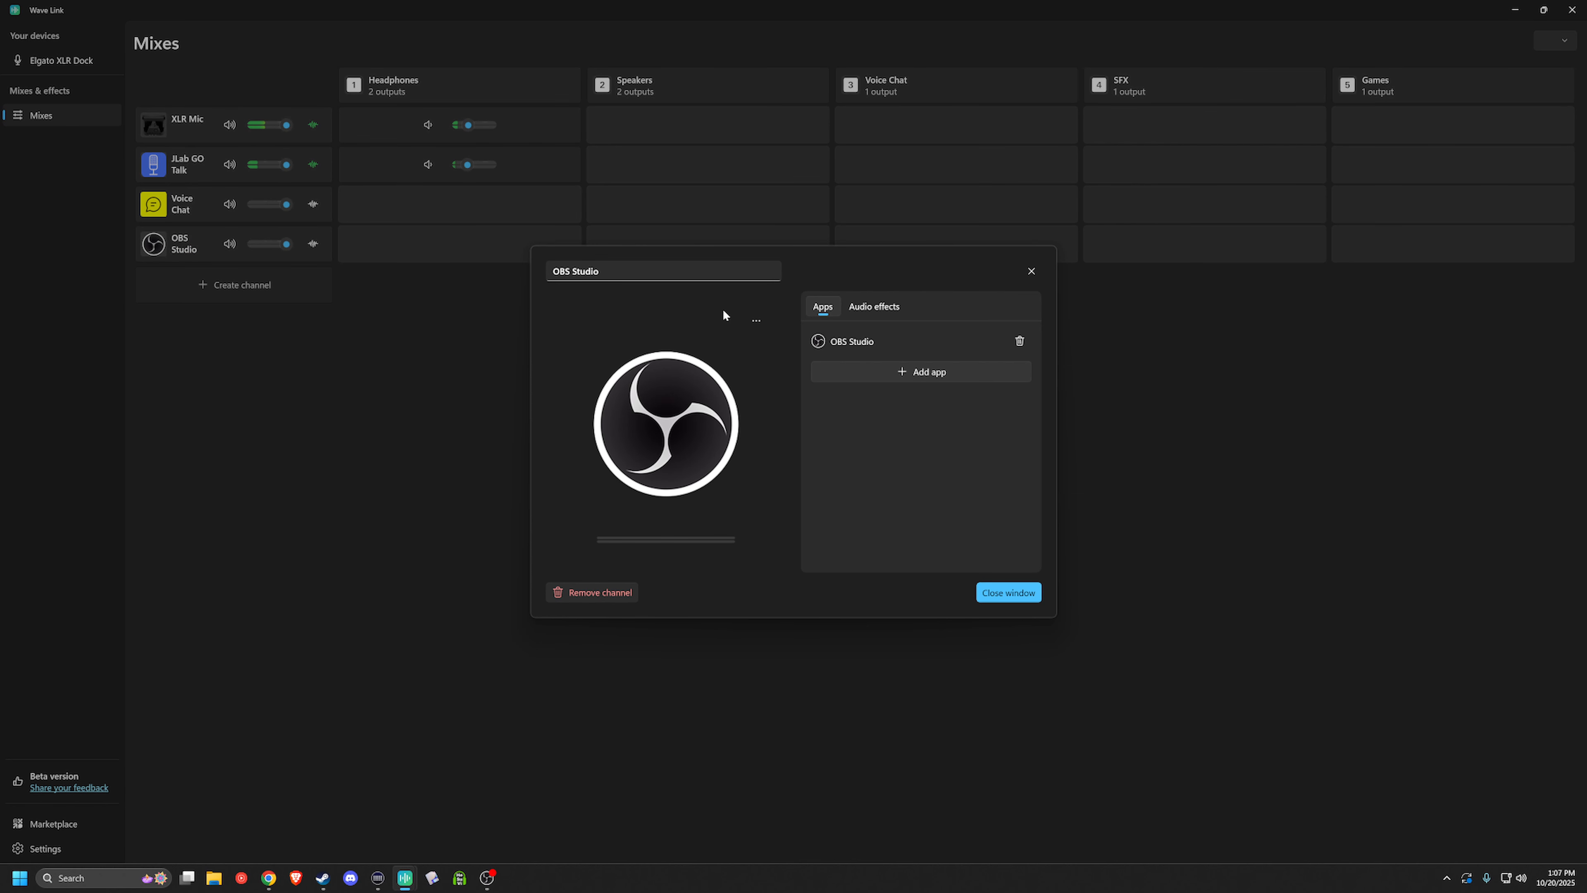
{"action": "left_click", "coordinate": [755, 320]}
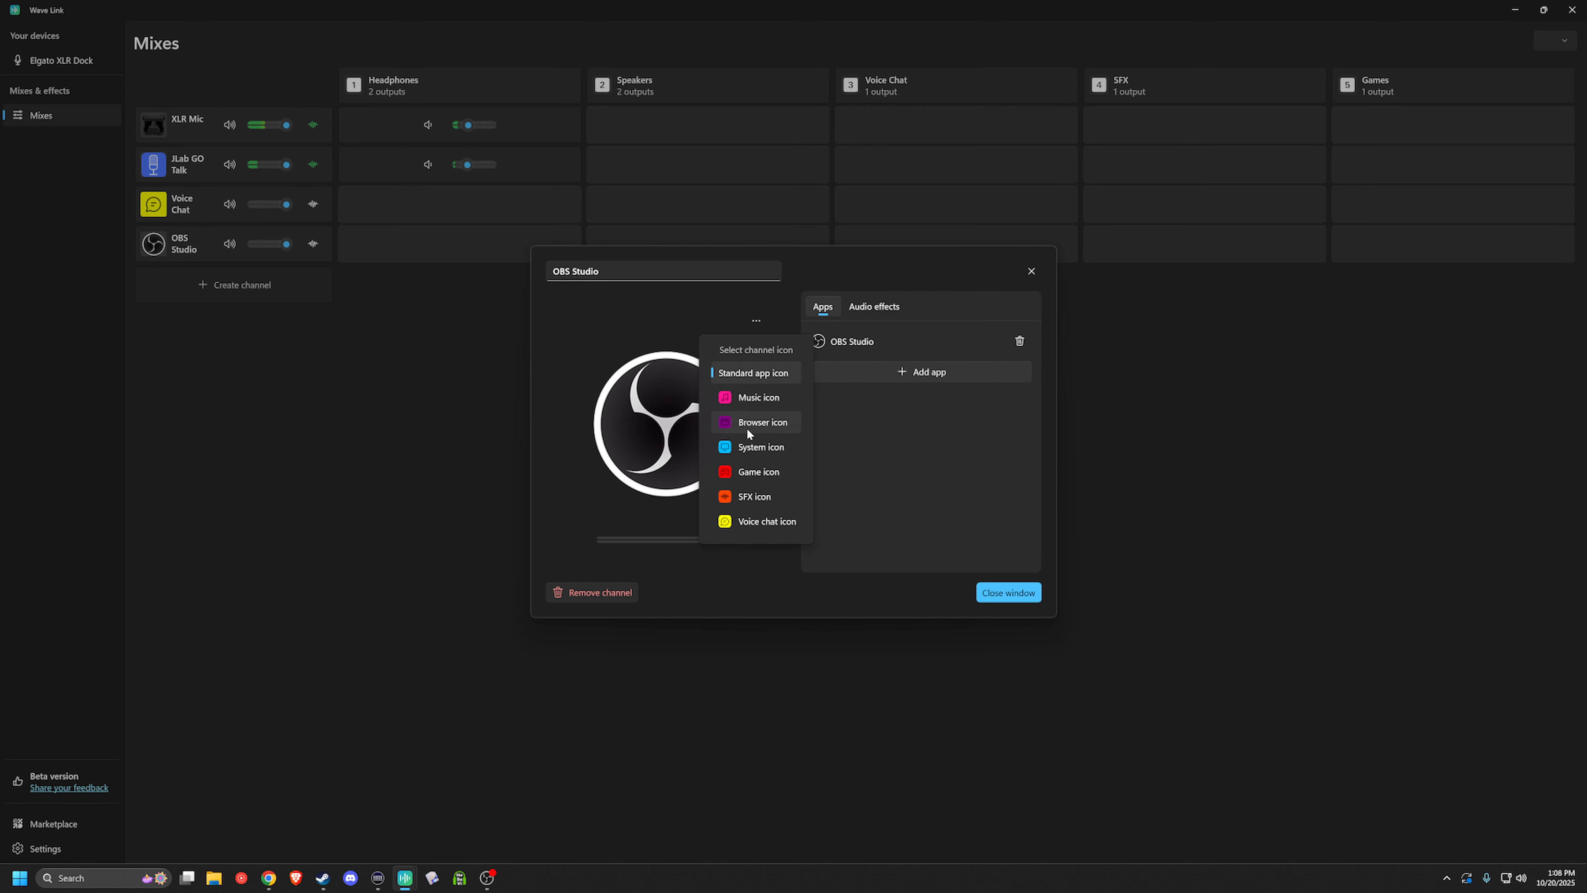
{"action": "left_click", "coordinate": [760, 446]}
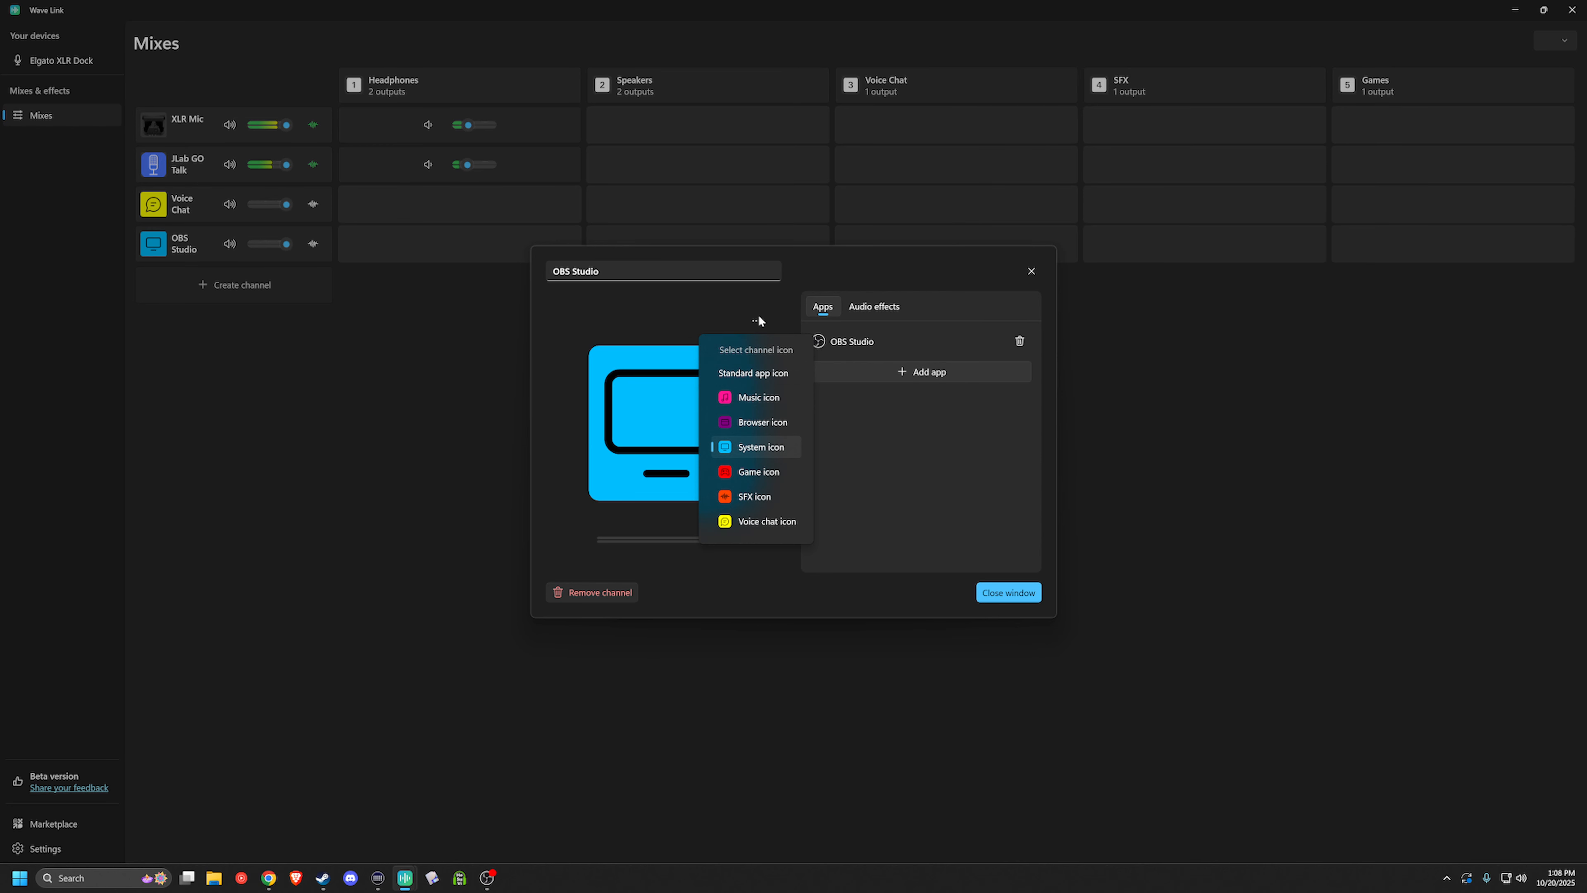
Rename the channel as System and remove OBS Studio from its apps, closing its settings.
{"action": "left_click", "coordinate": [659, 272]}
{"action": "key", "text": "BackSpace"}
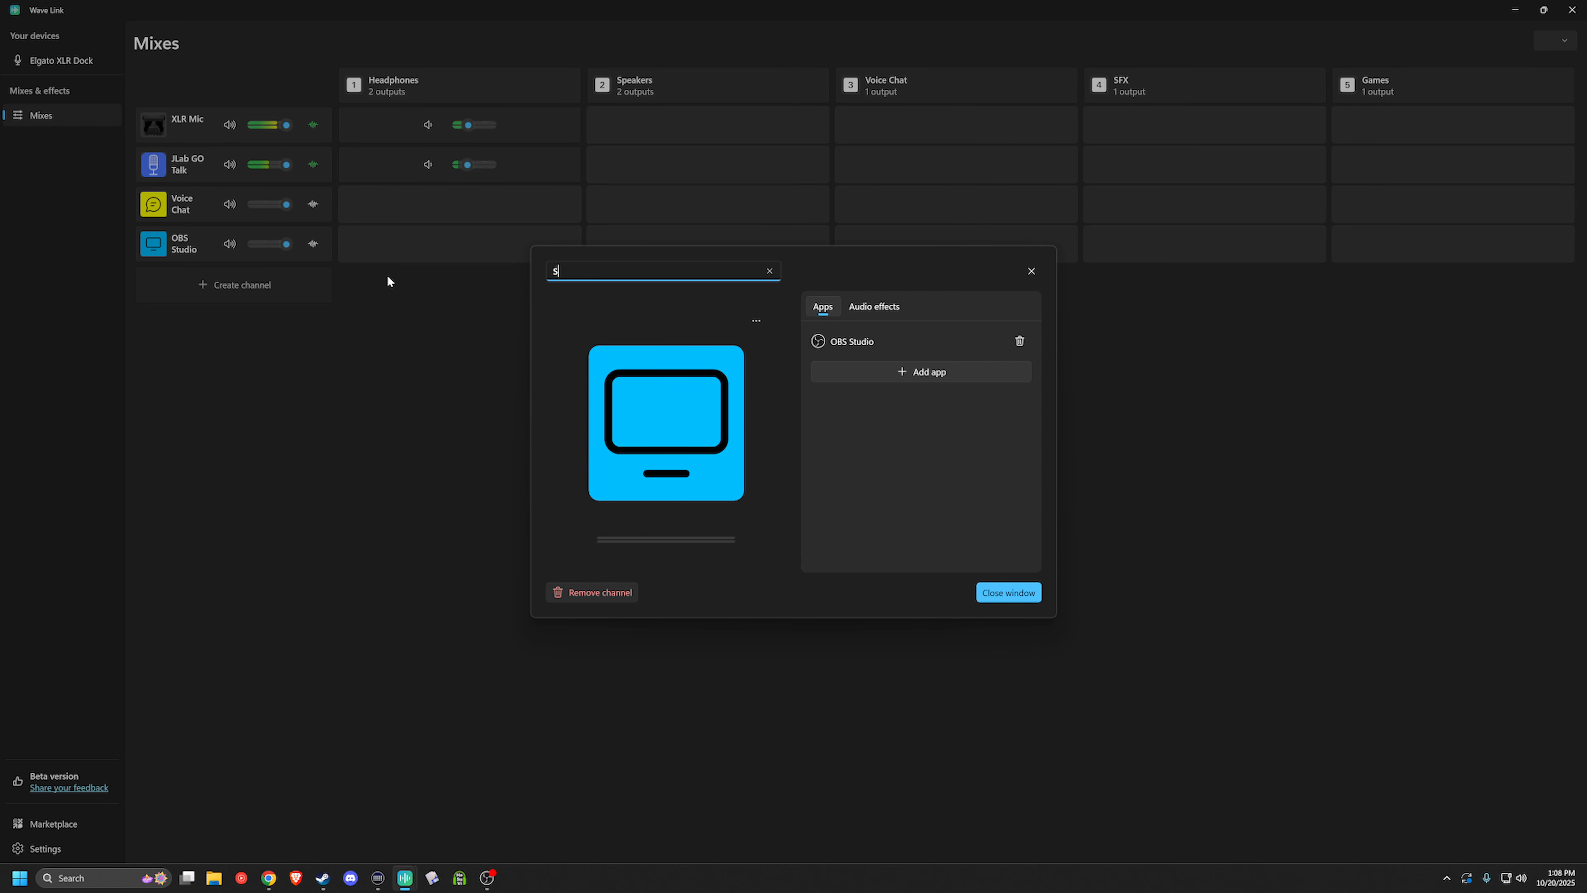
{"action": "type", "text": "System"}
{"action": "left_click", "coordinate": [1018, 341]}
{"action": "left_click", "coordinate": [1008, 594]}
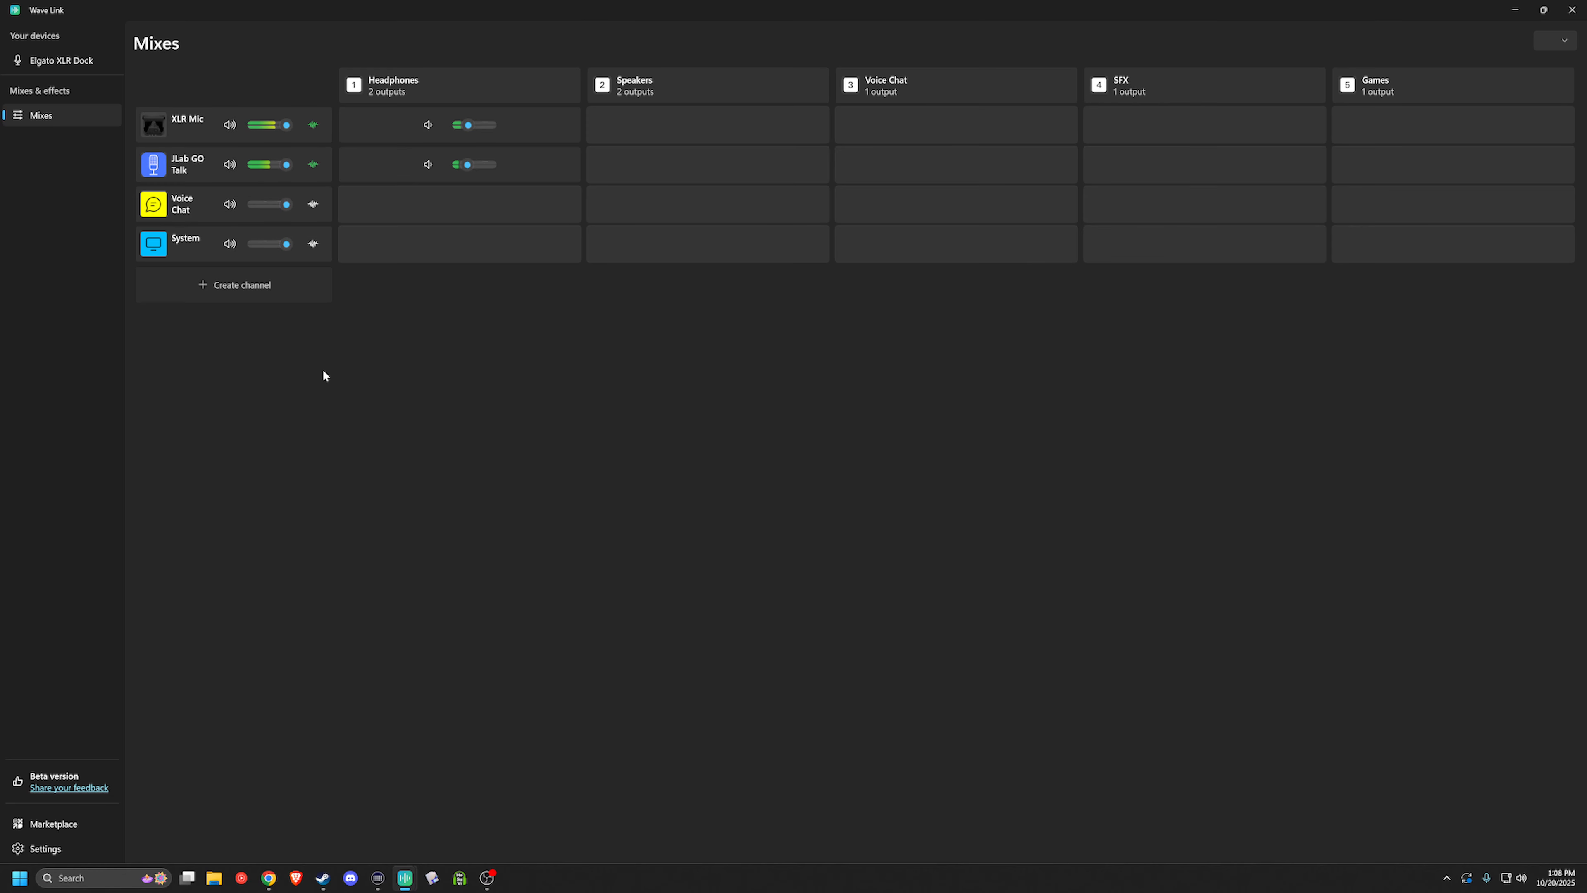
Create a further OBS Studio channel below System and give it the Music icon.
{"action": "left_click", "coordinate": [239, 294]}
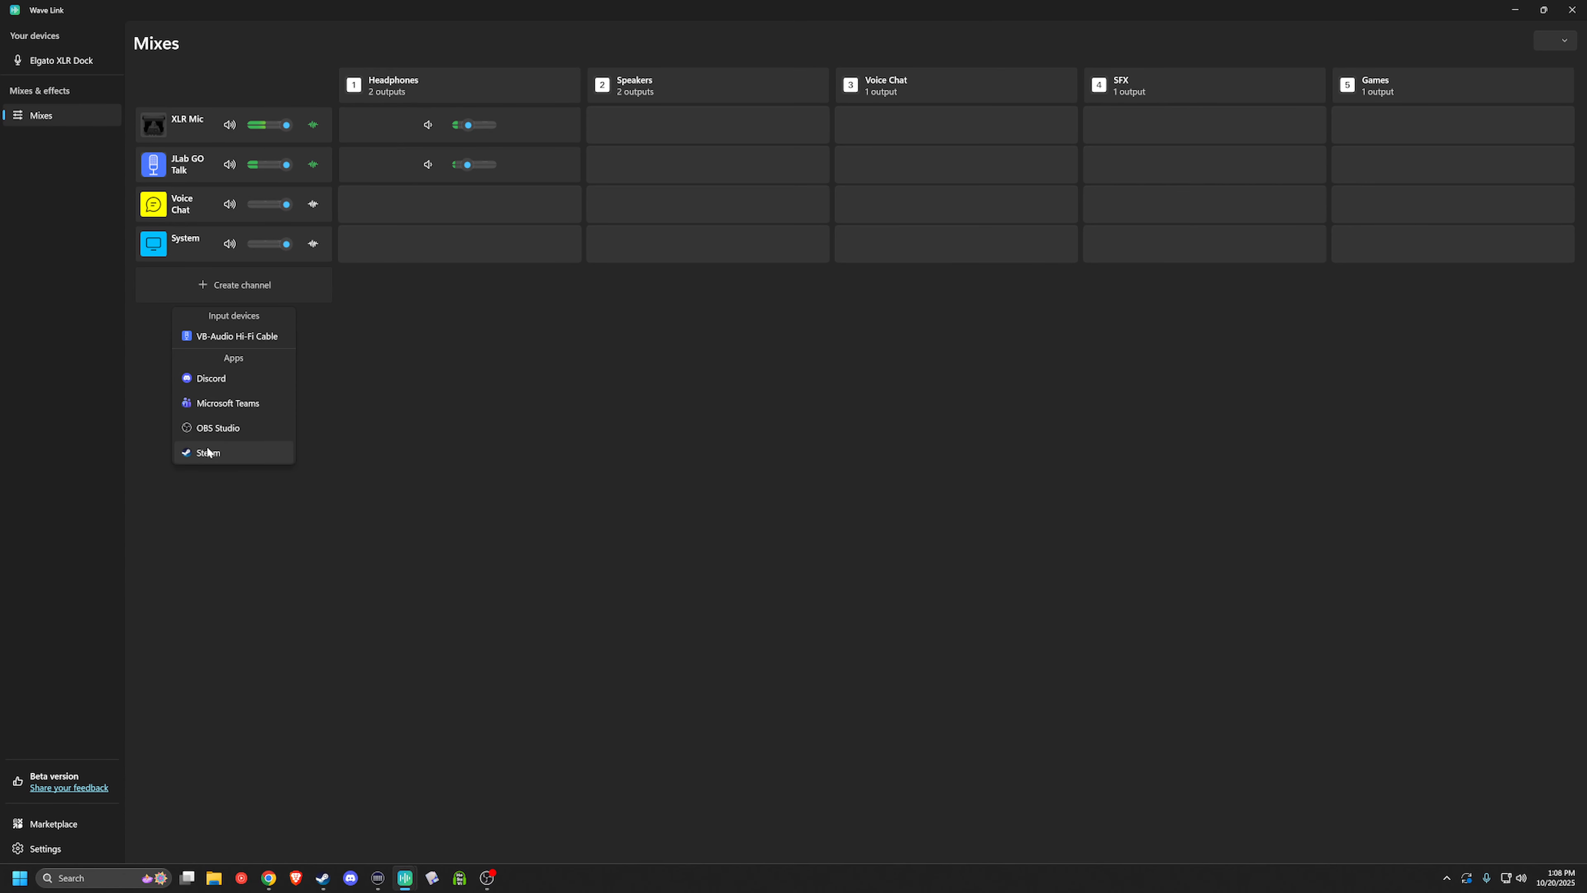
{"action": "left_click", "coordinate": [203, 487]}
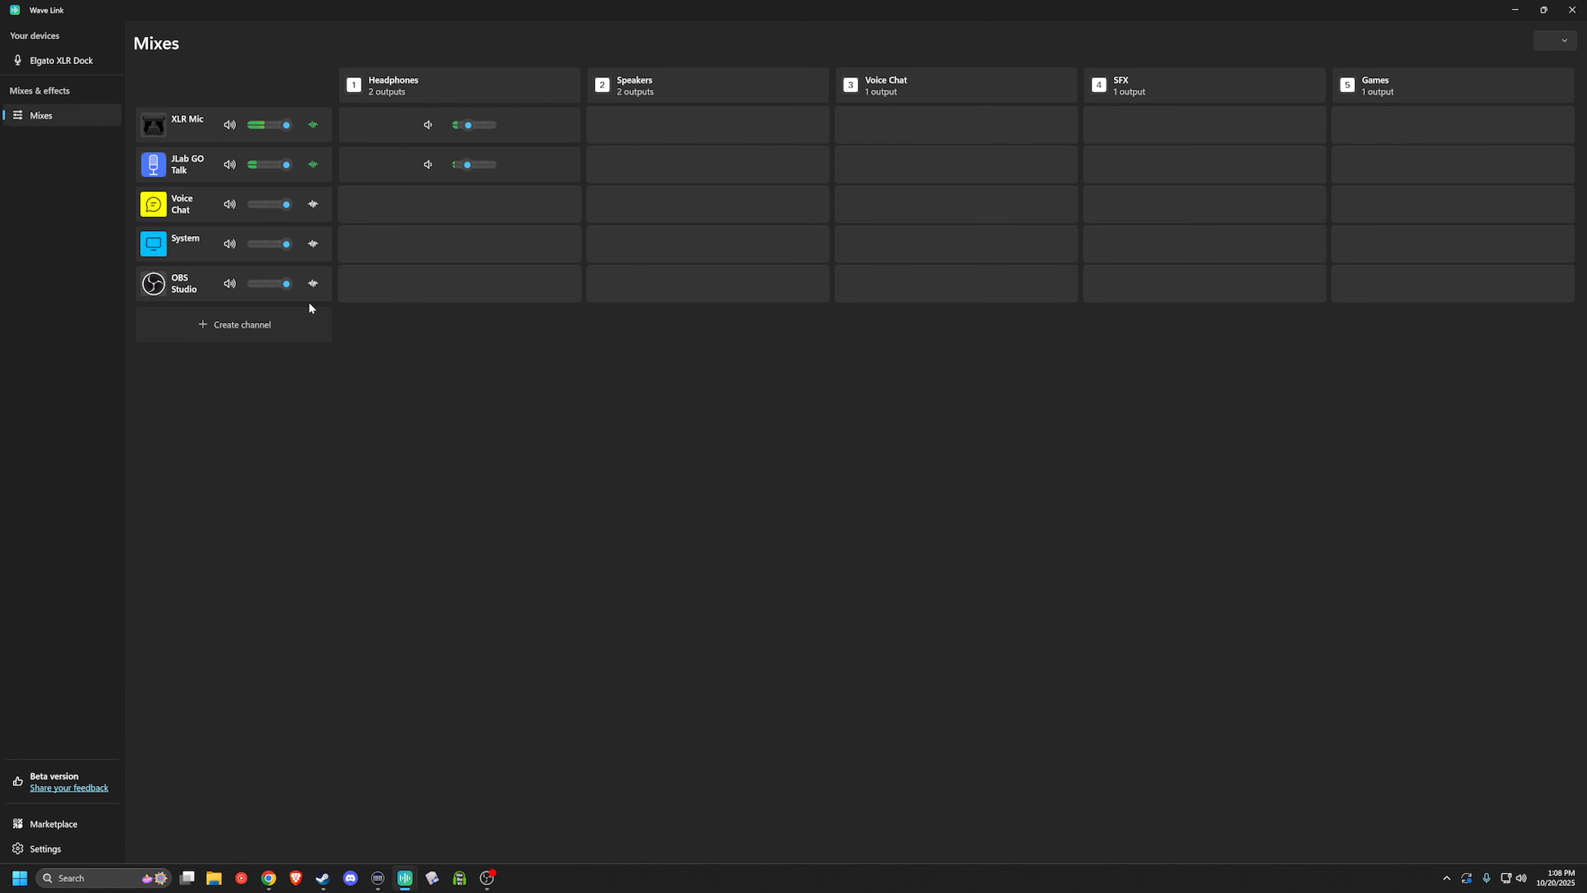
{"action": "left_click", "coordinate": [164, 283]}
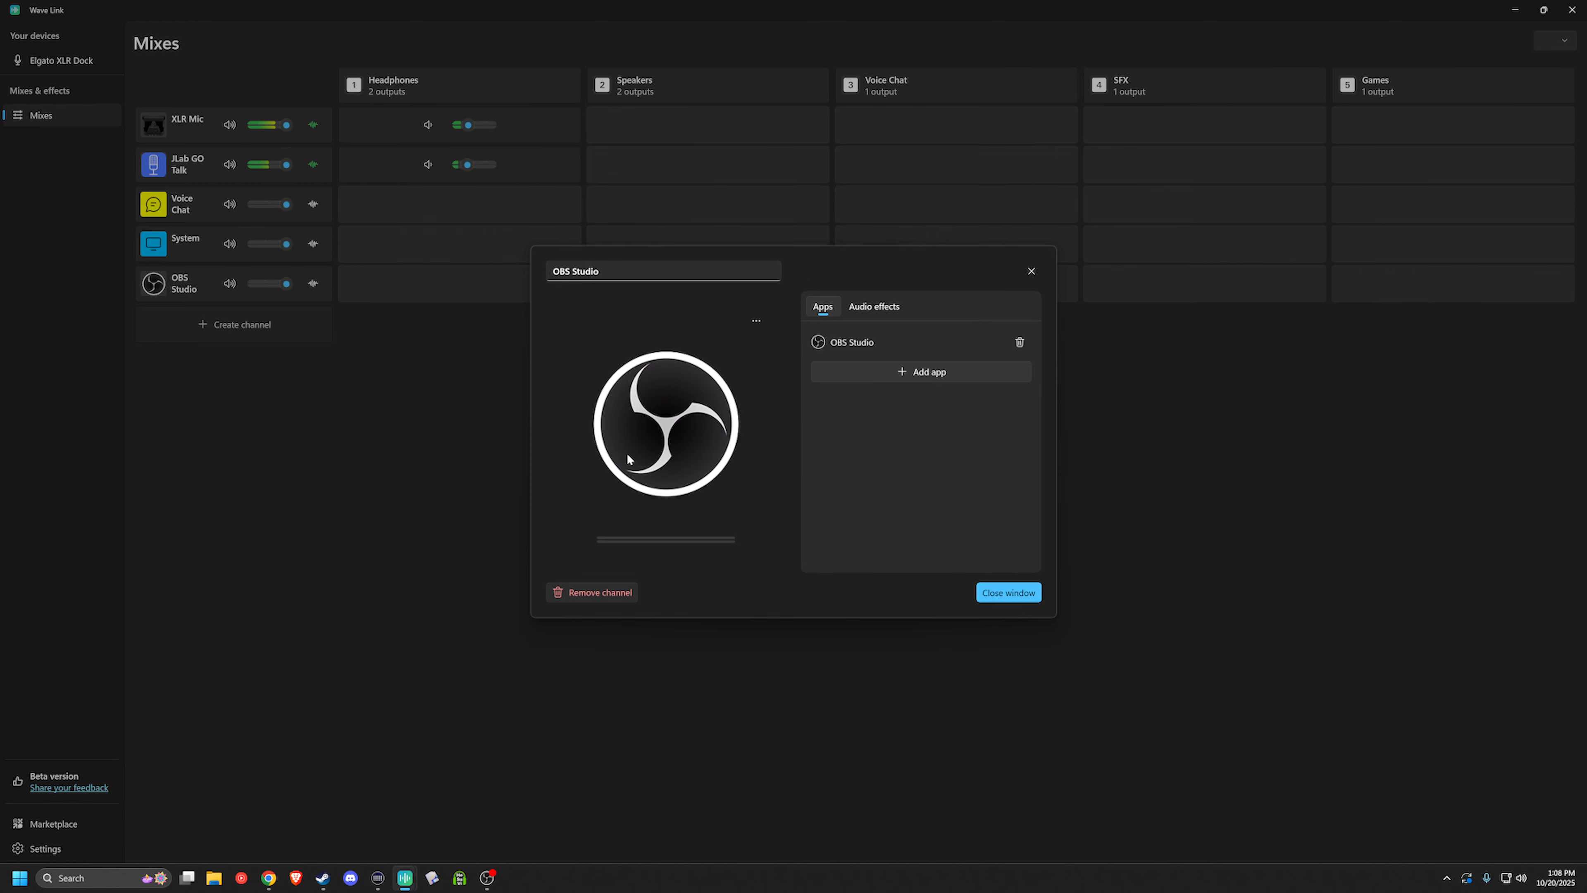
{"action": "left_click", "coordinate": [756, 320]}
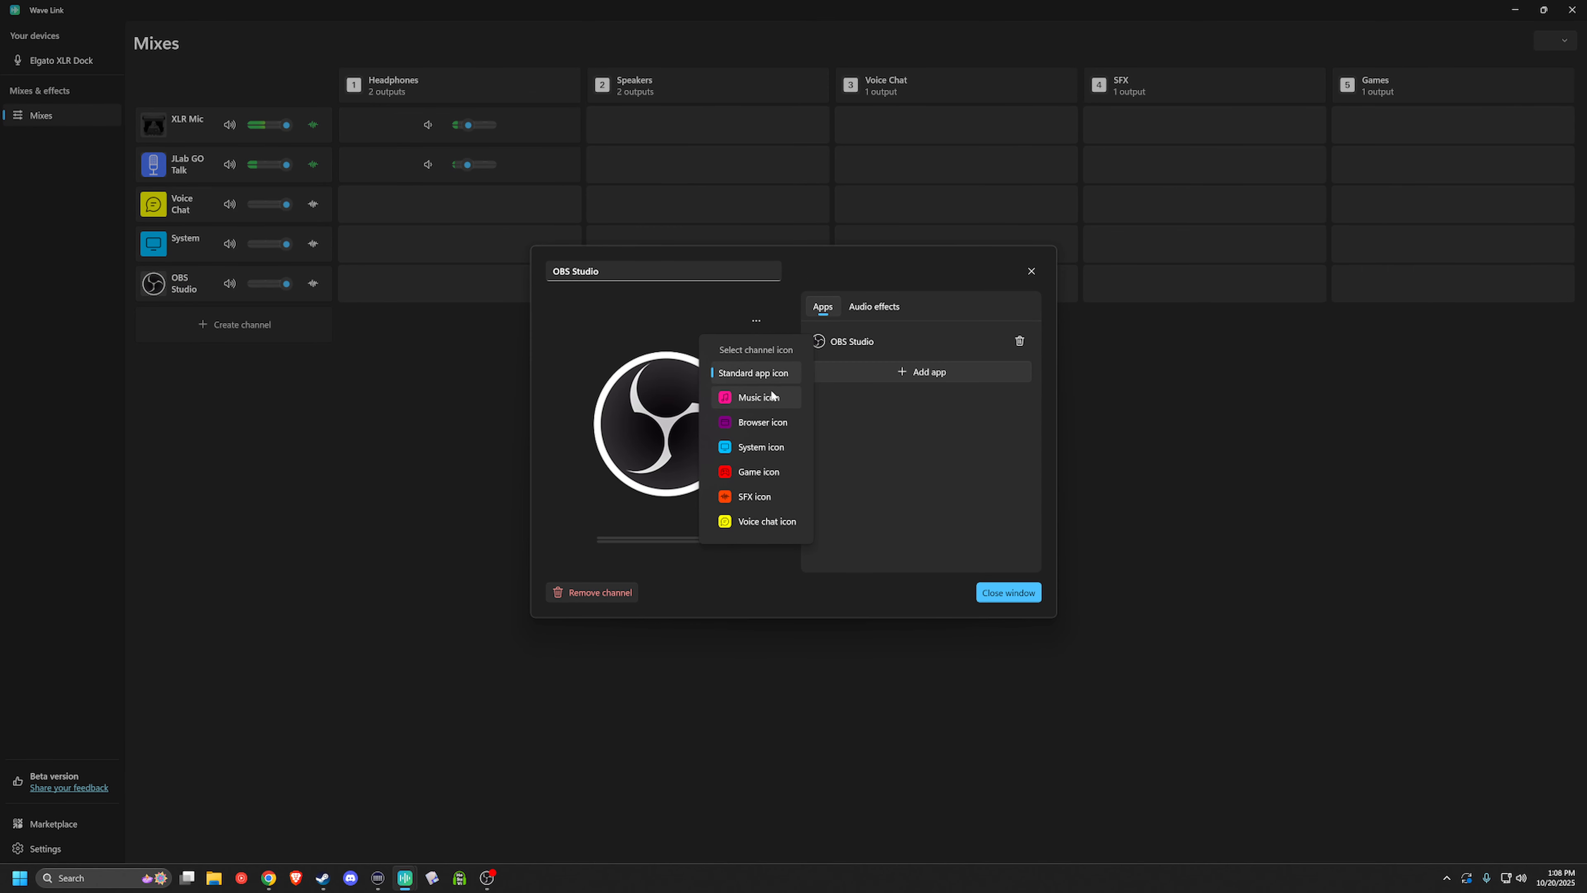
{"action": "left_click", "coordinate": [768, 401]}
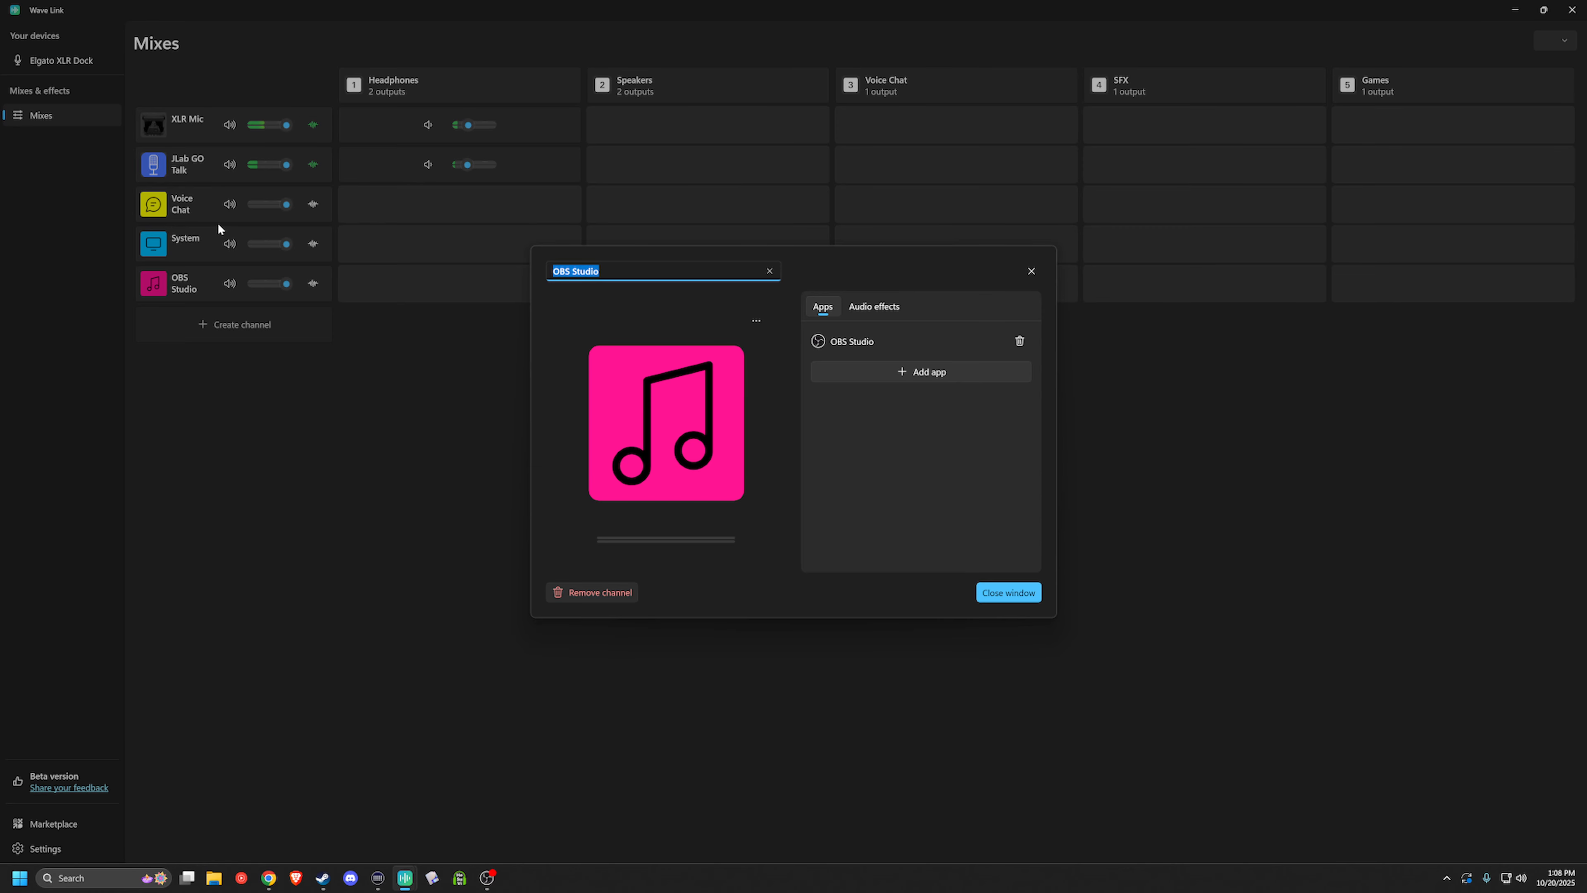
Rename the channel as Music and remove OBS Studio from its apps, closing its settings.
{"action": "type", "text": "Music"}
{"action": "left_click", "coordinate": [1019, 340]}
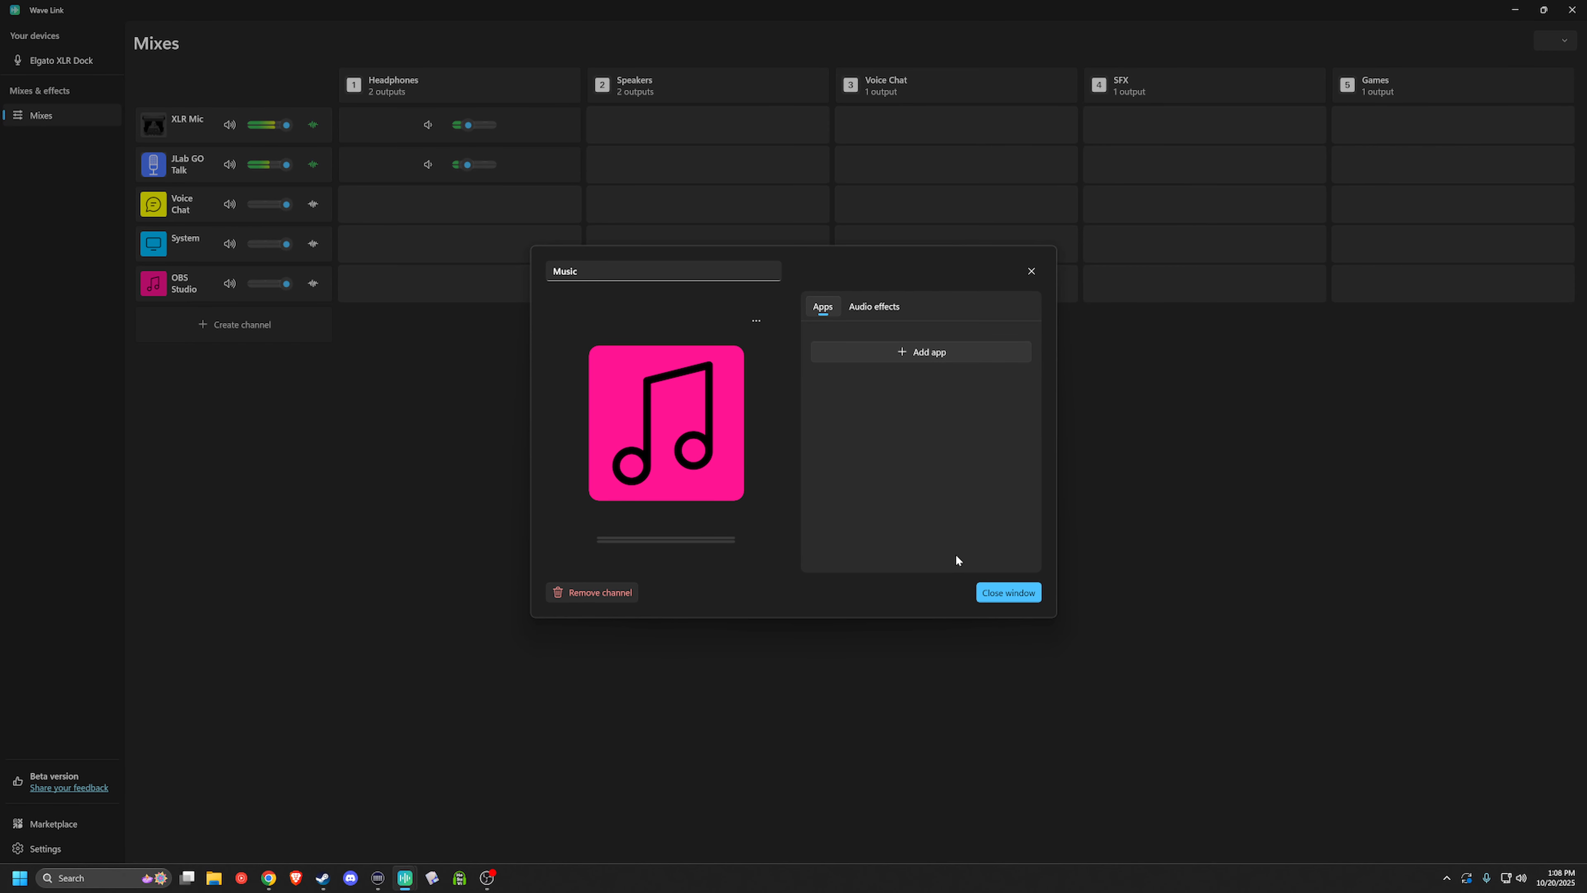
{"action": "left_click", "coordinate": [1008, 592]}
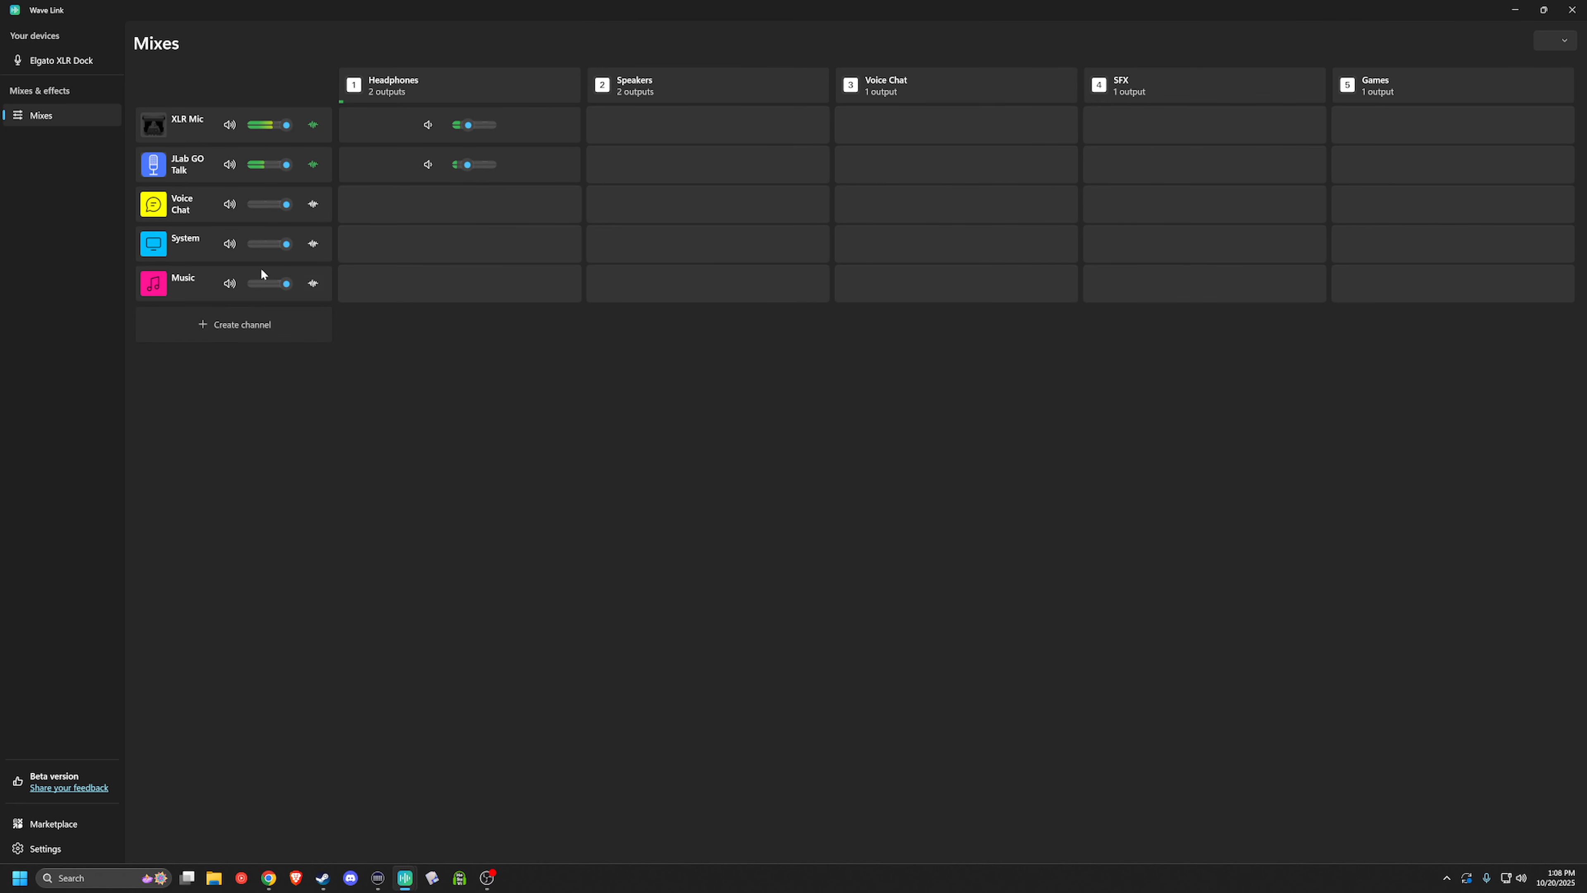
Add Discord to the Voice Chat channel's apps and close its settings.
{"action": "left_click", "coordinate": [261, 325]}
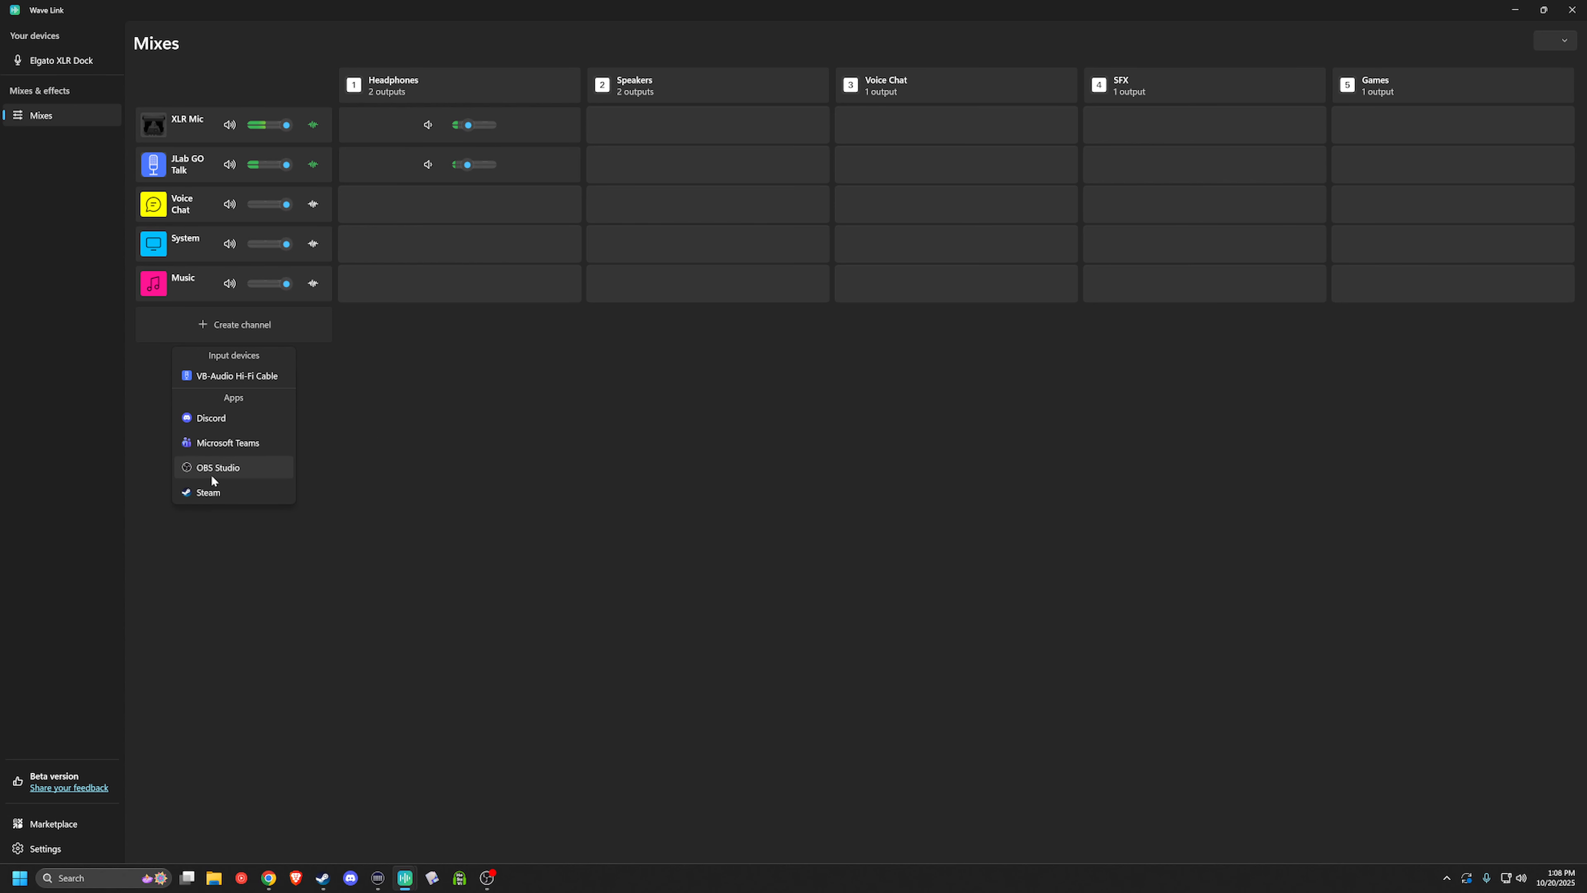
{"action": "left_click", "coordinate": [556, 464]}
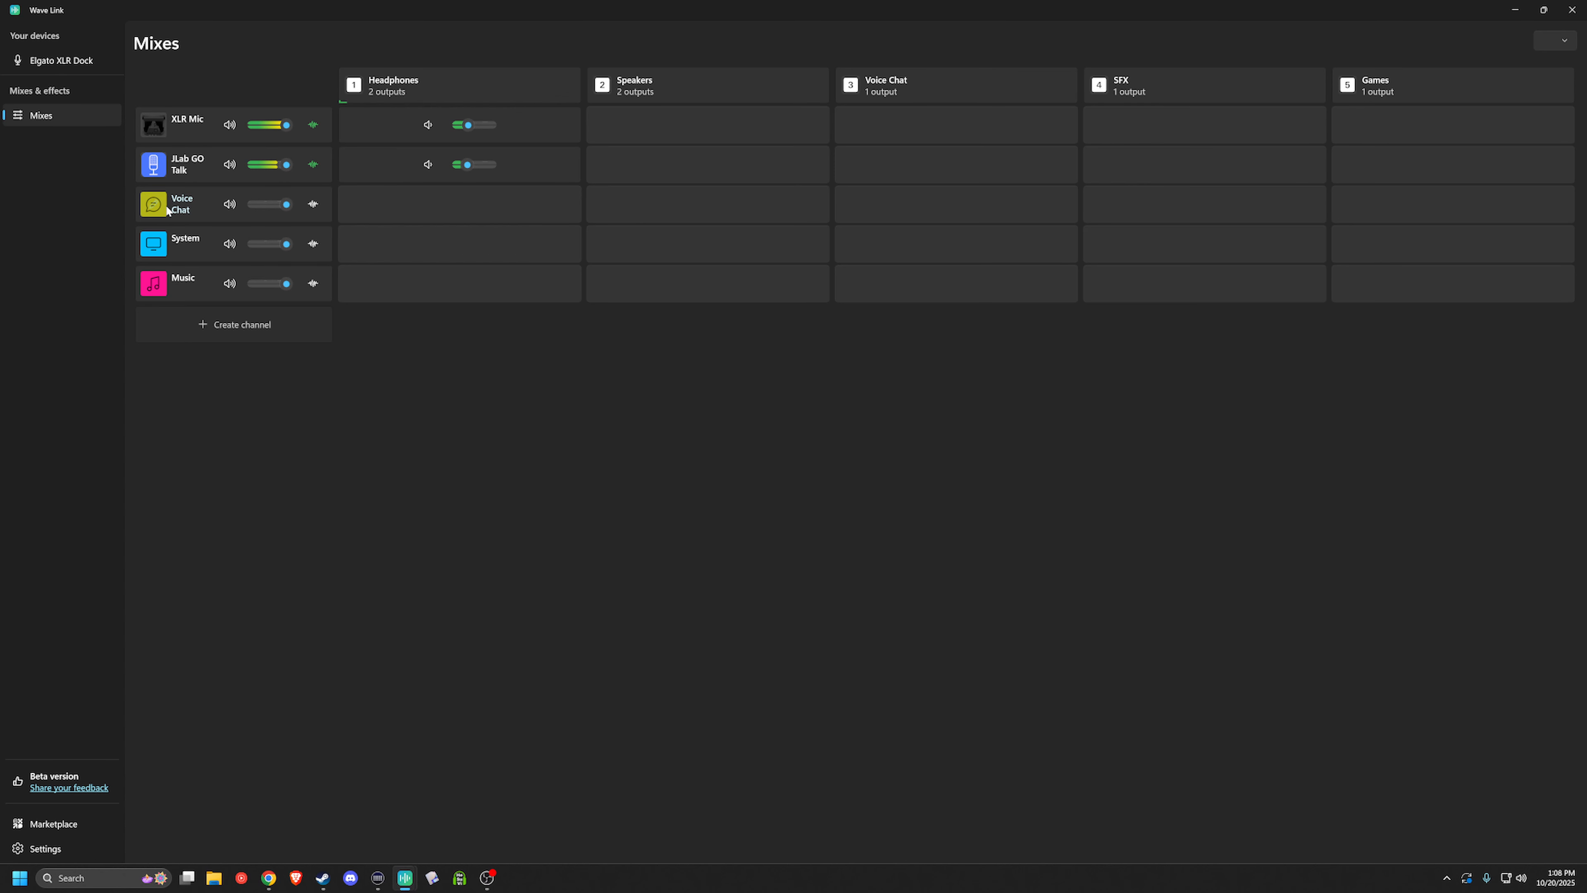
{"action": "left_click", "coordinate": [151, 203]}
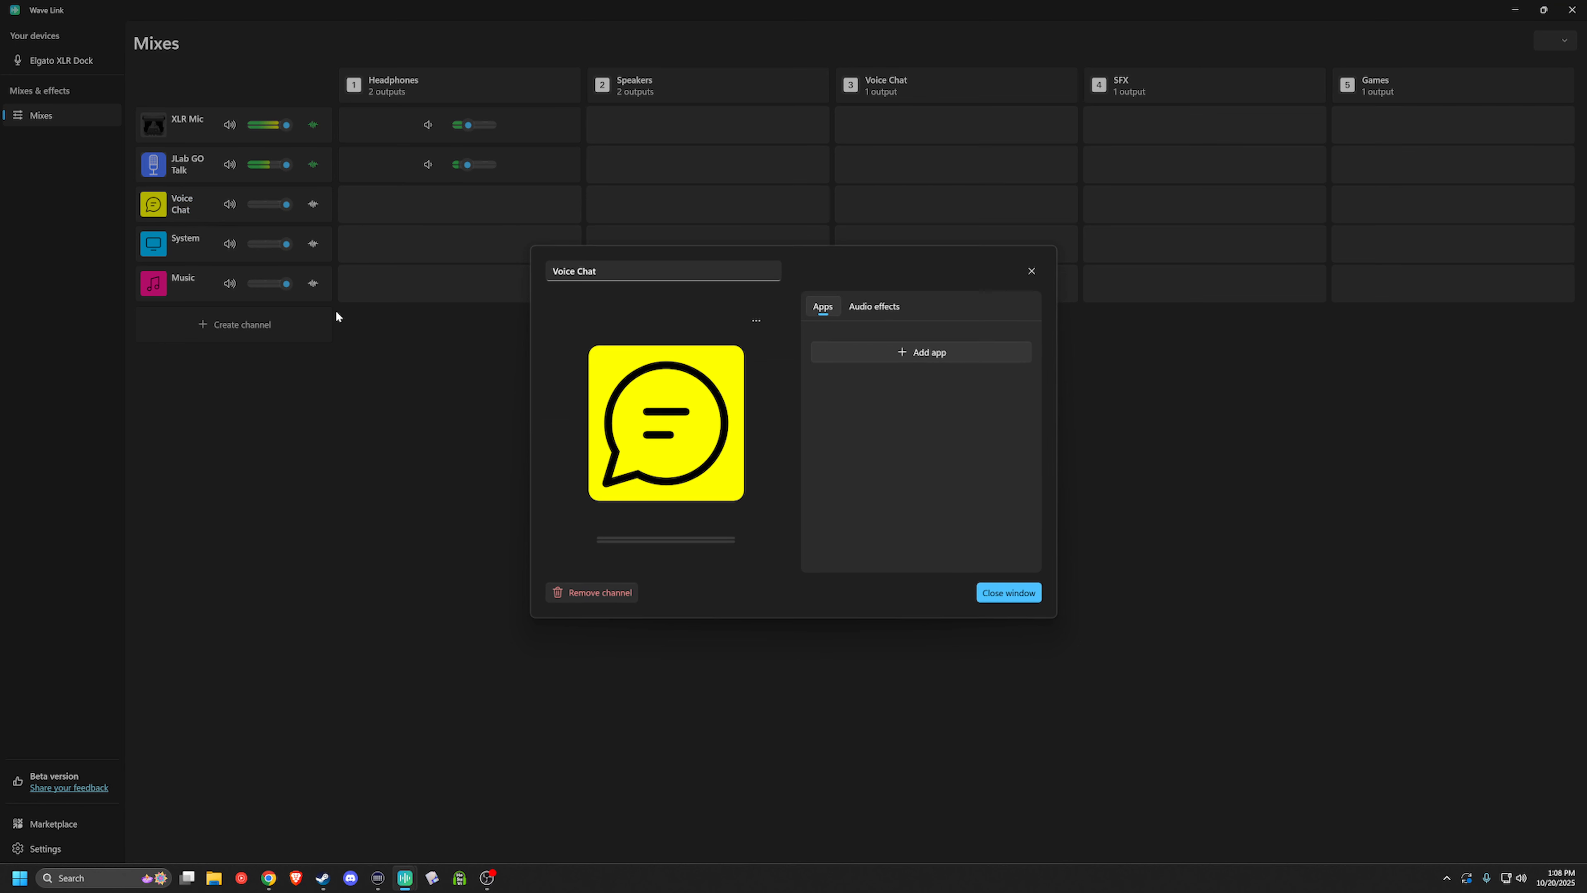
{"action": "left_click", "coordinate": [951, 353]}
{"action": "left_click", "coordinate": [914, 399]}
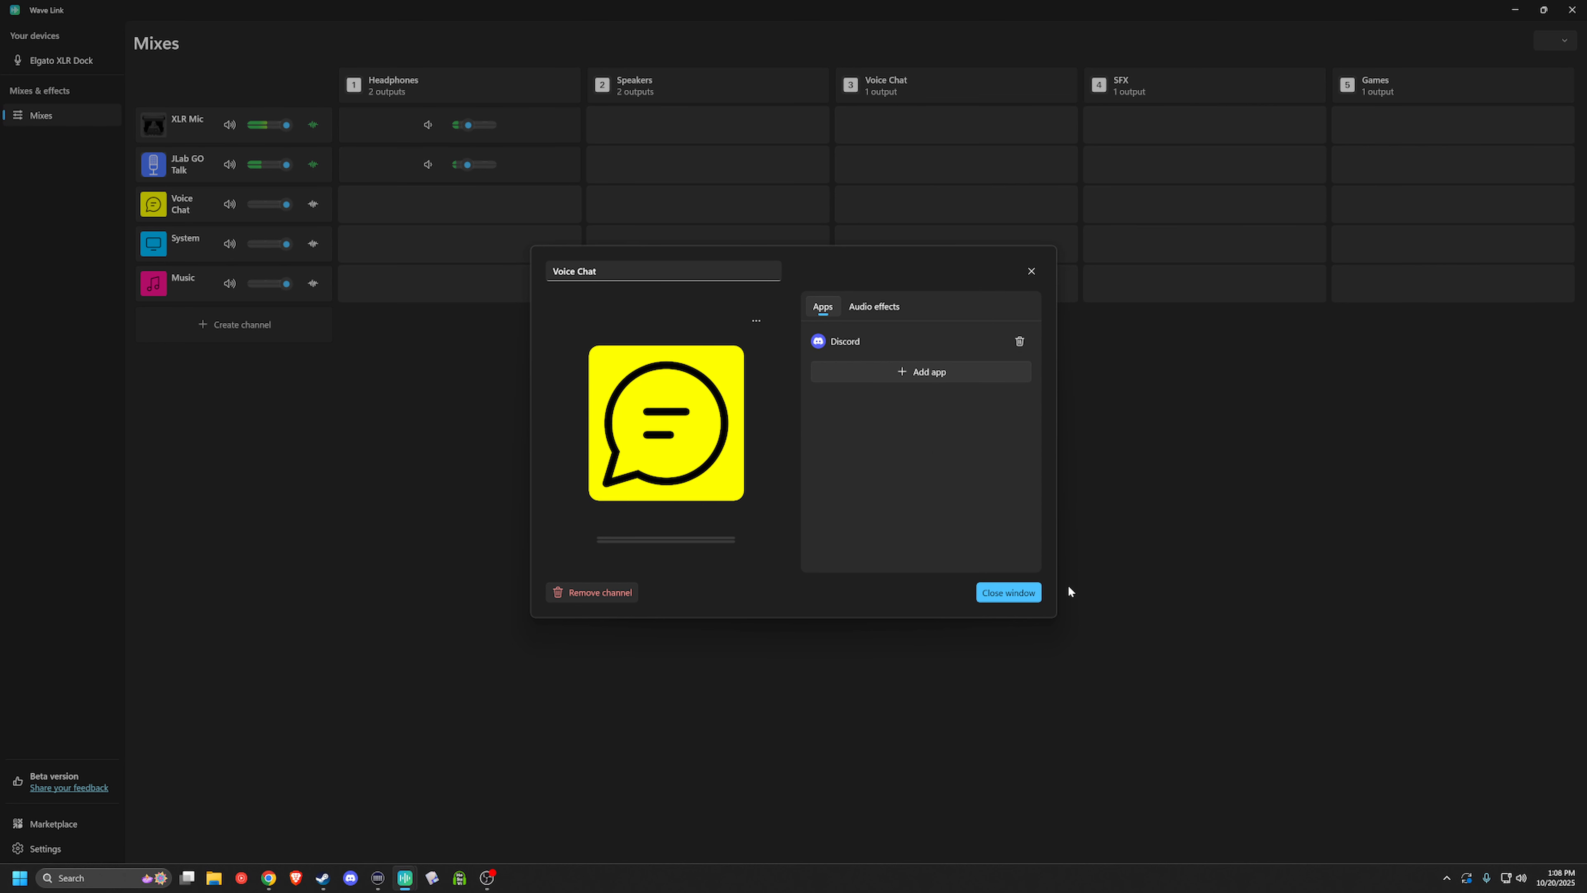
{"action": "left_click", "coordinate": [1018, 594]}
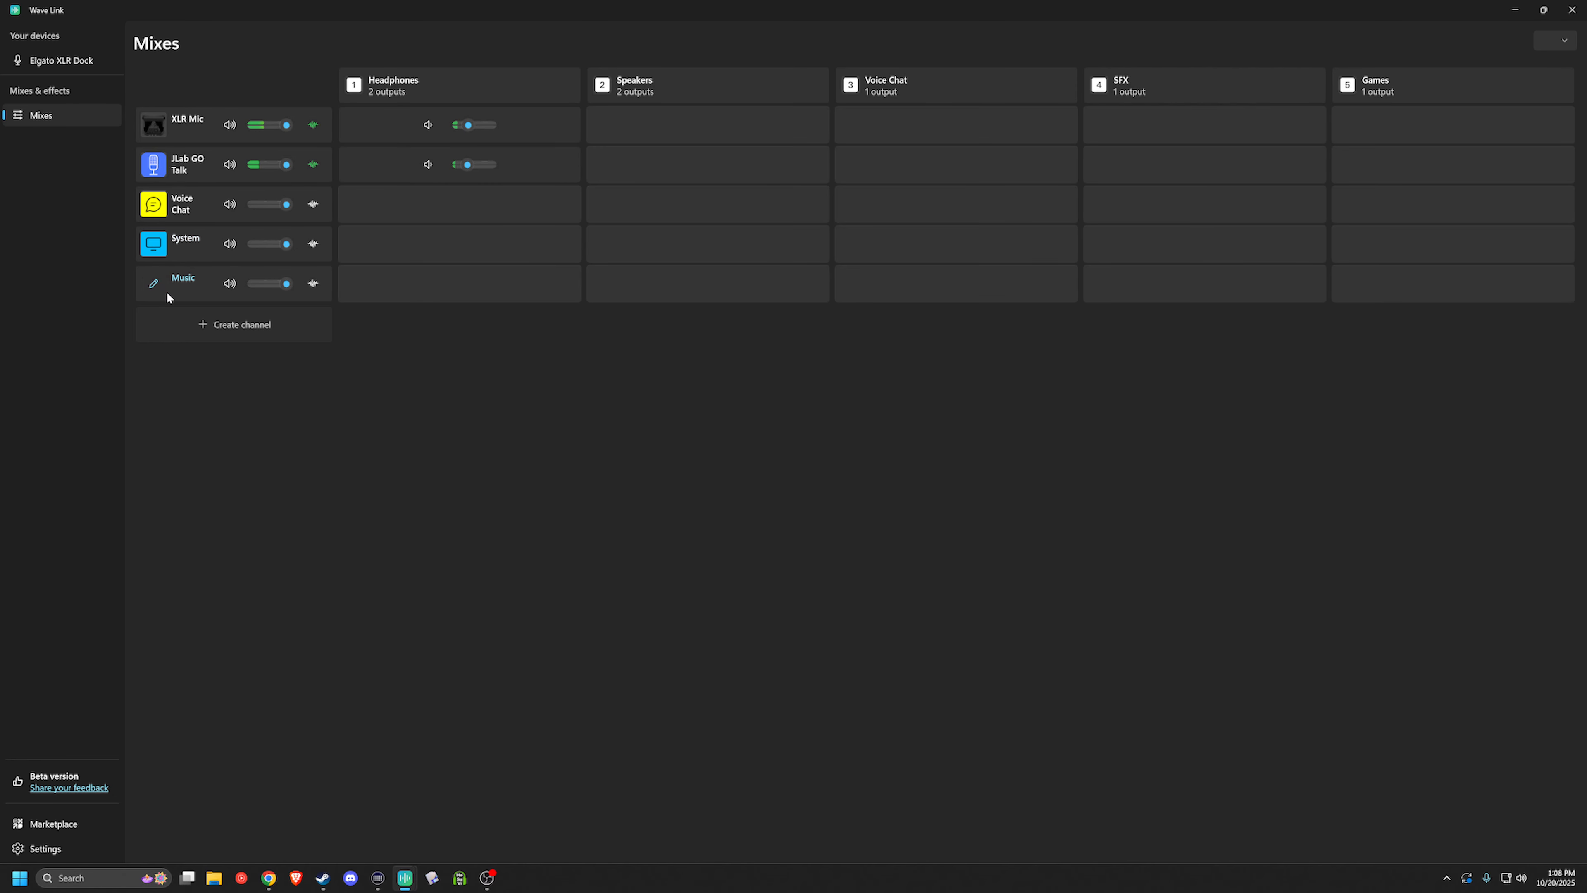
Create an OBS Studio channel below Music and remove OBS Studio from its apps.
{"action": "left_click", "coordinate": [206, 319]}
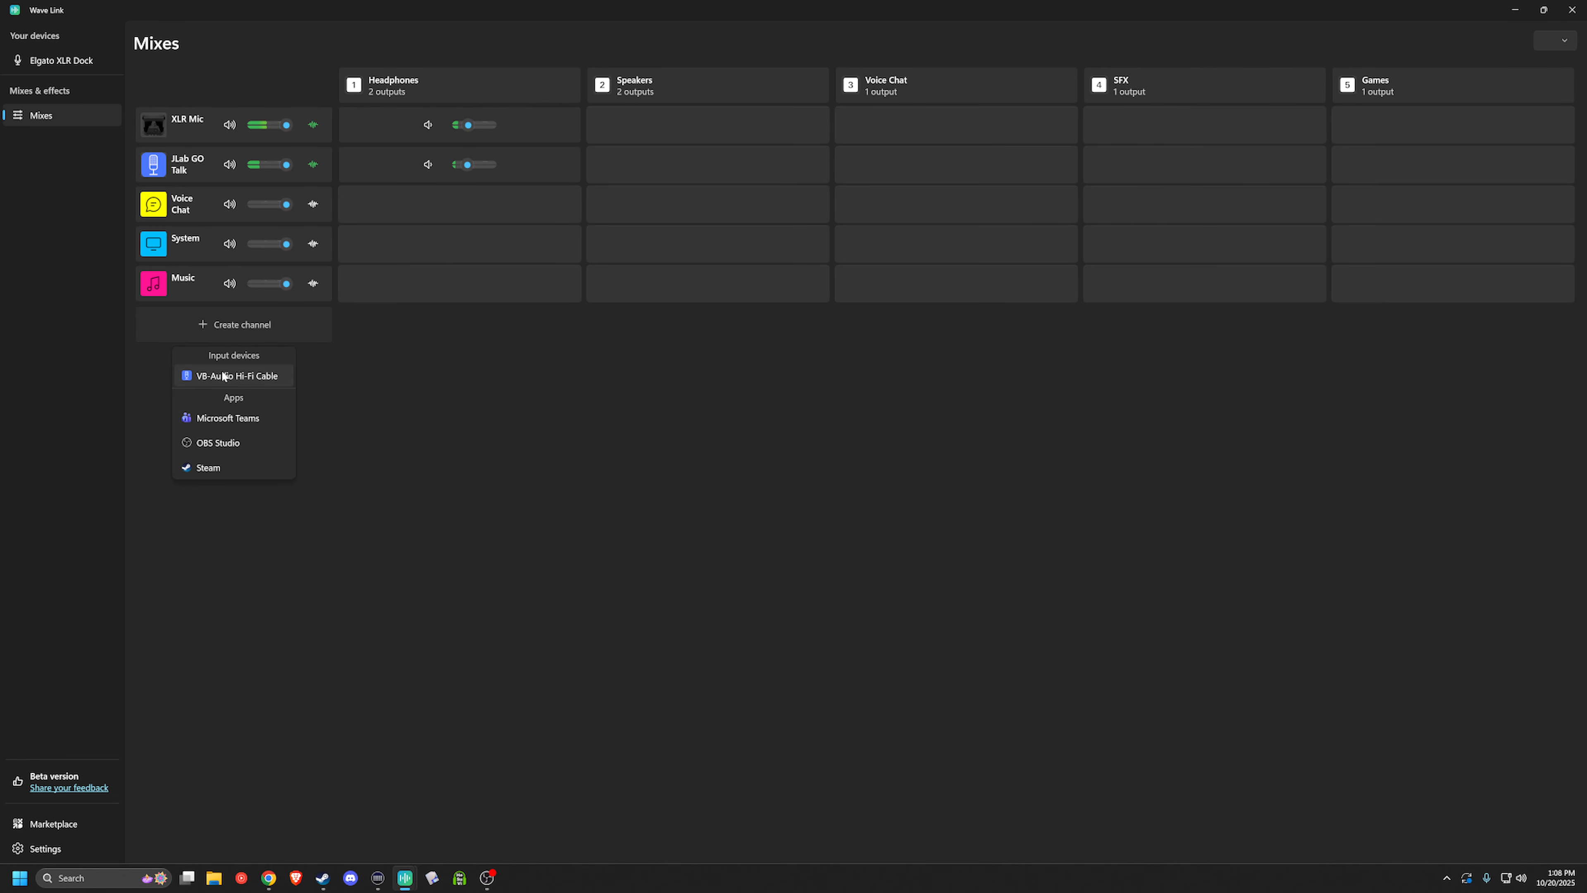
{"action": "left_click", "coordinate": [228, 443]}
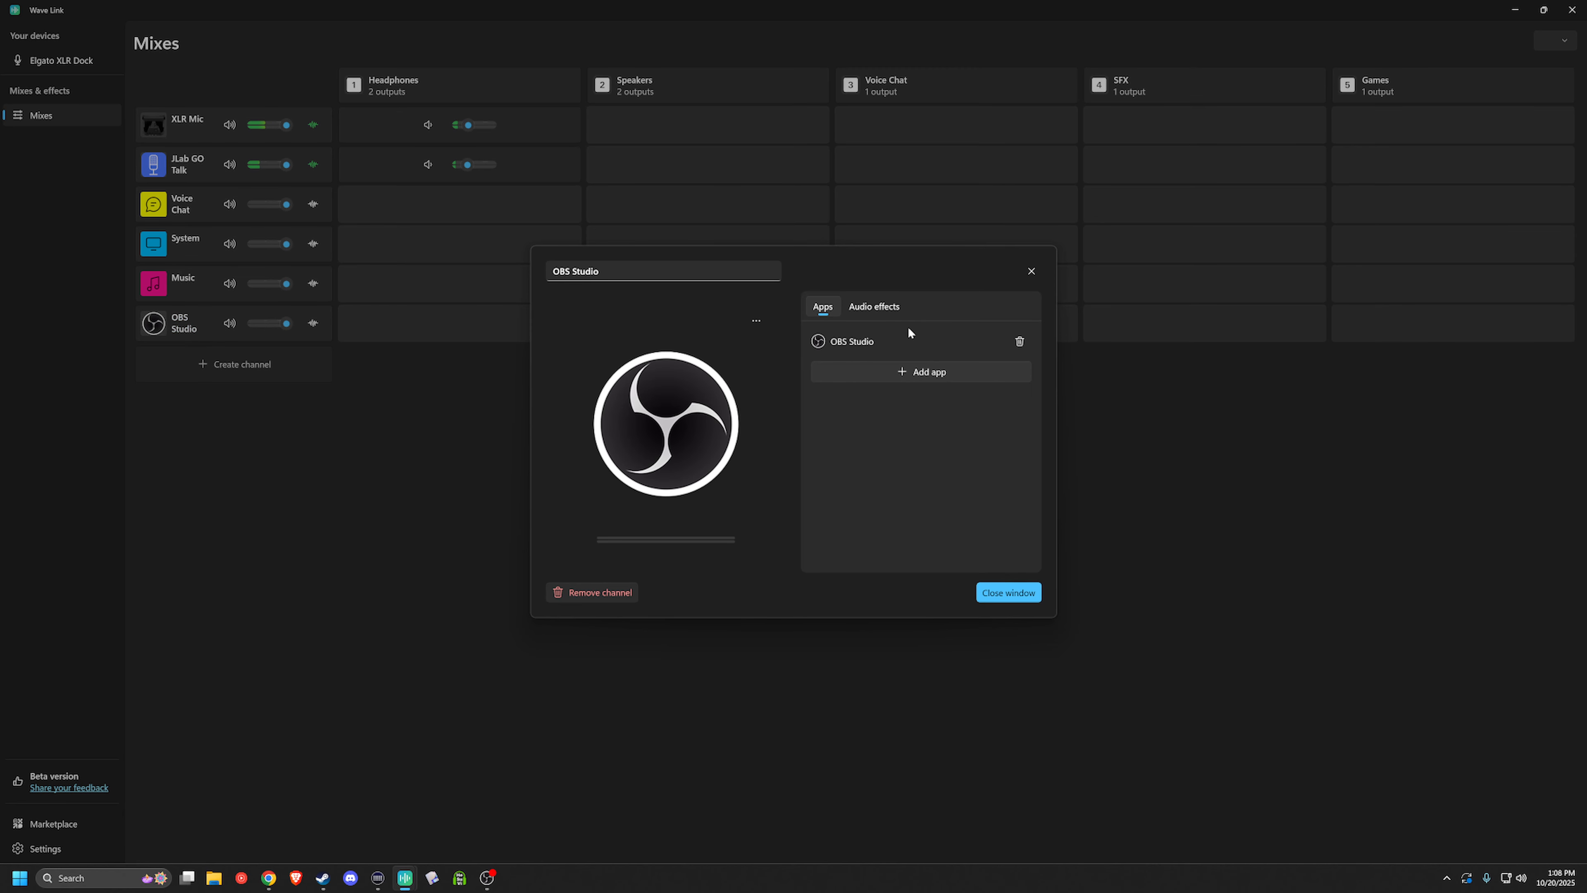
{"action": "left_click", "coordinate": [1019, 341]}
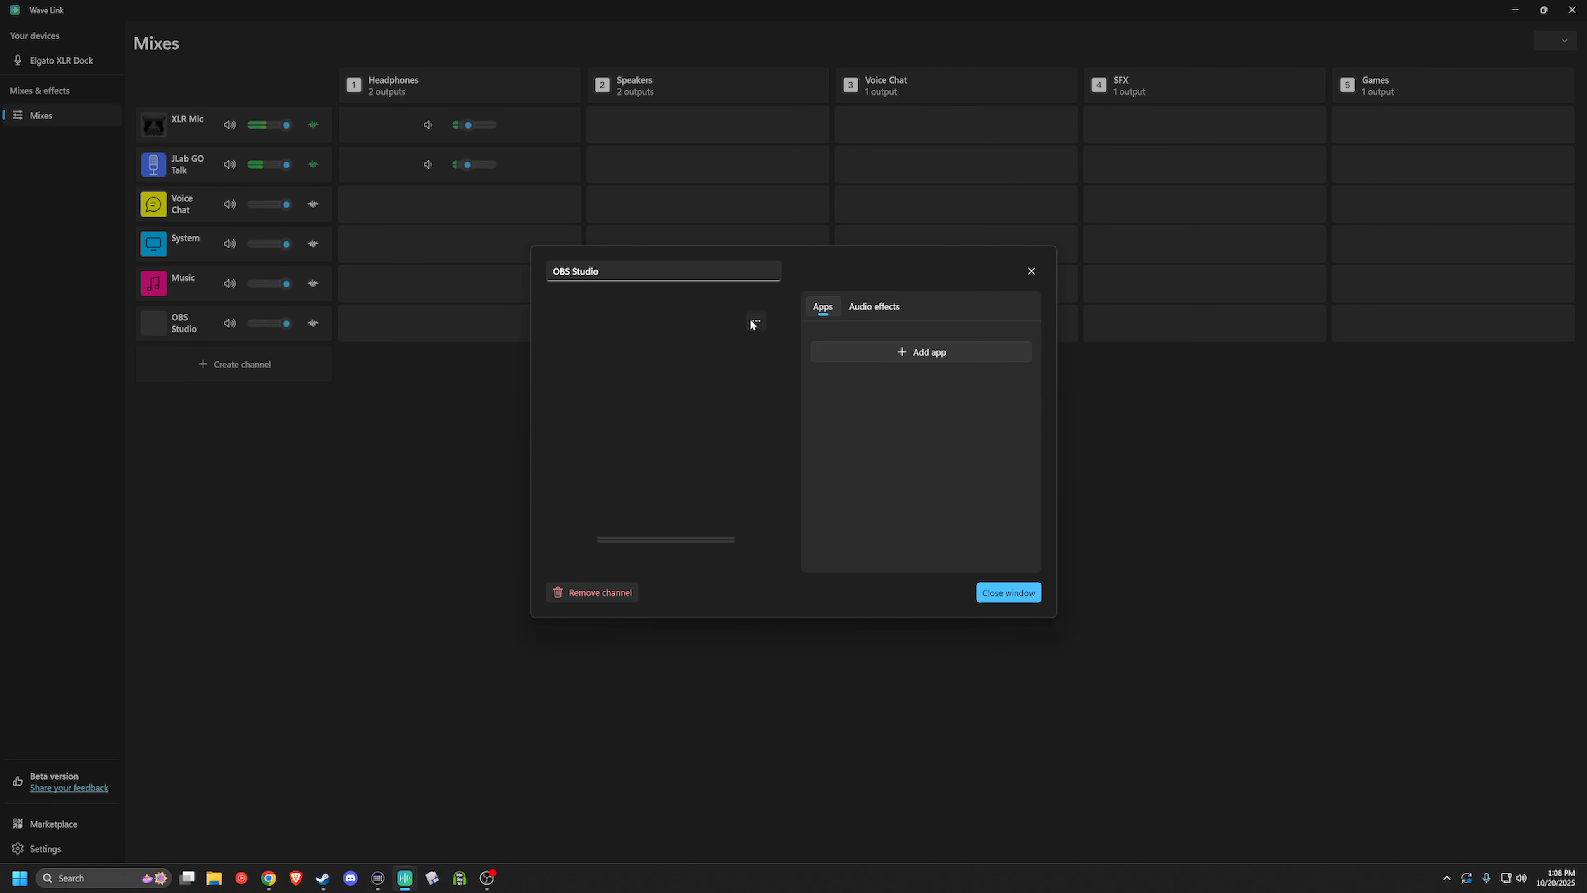
Give the app-less OBS Studio channel the Game icon, rename it as Game and close its settings.
{"action": "left_click", "coordinate": [754, 320]}
{"action": "left_click", "coordinate": [759, 472]}
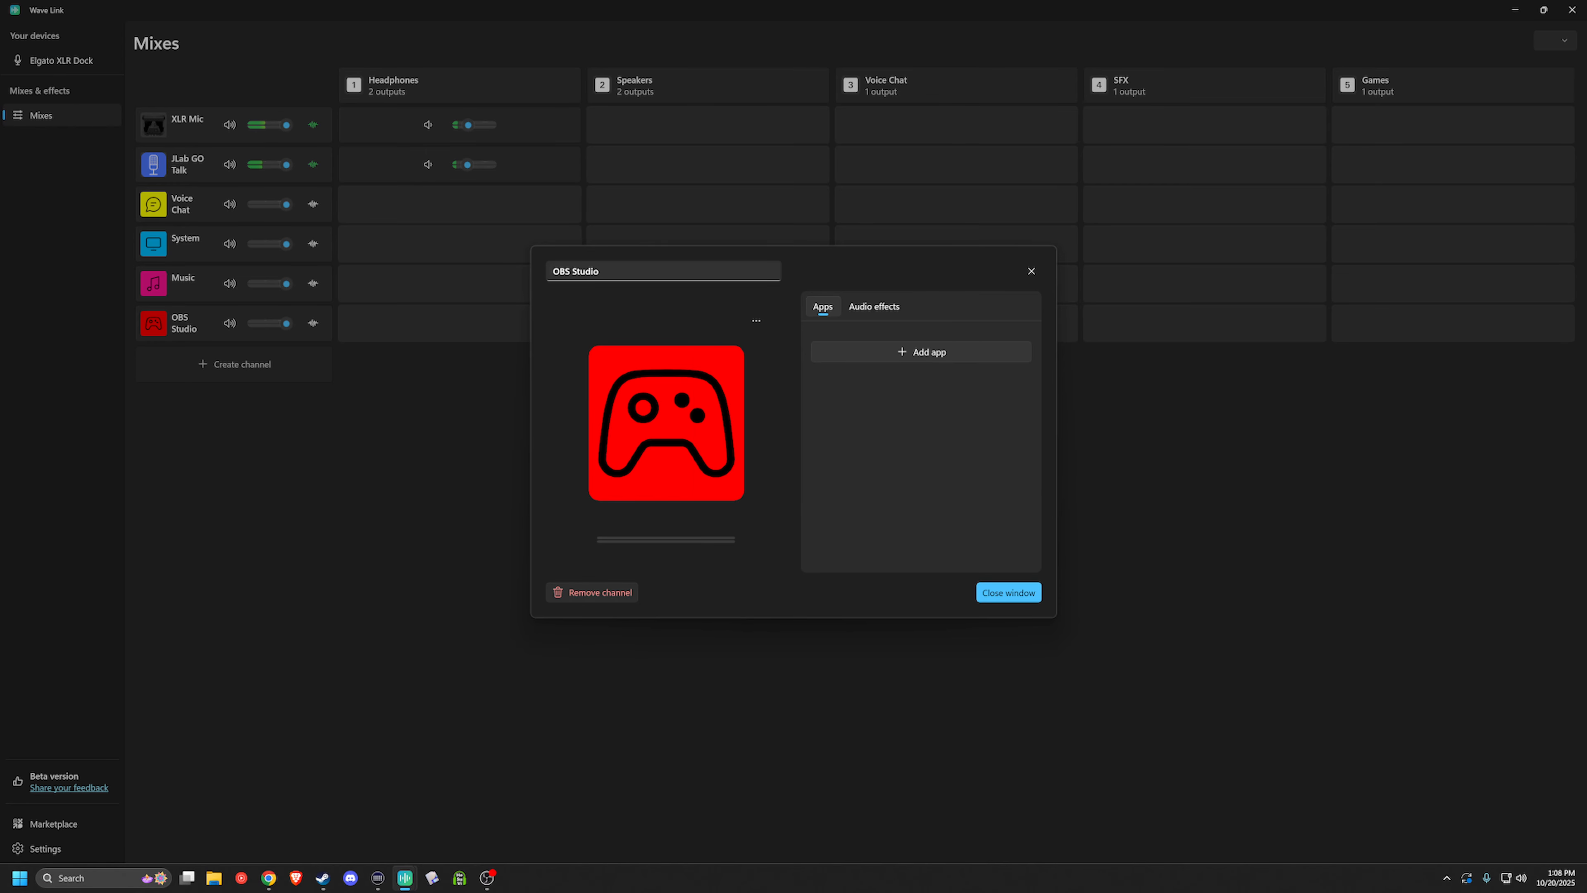
{"action": "type", "text": "Game"}
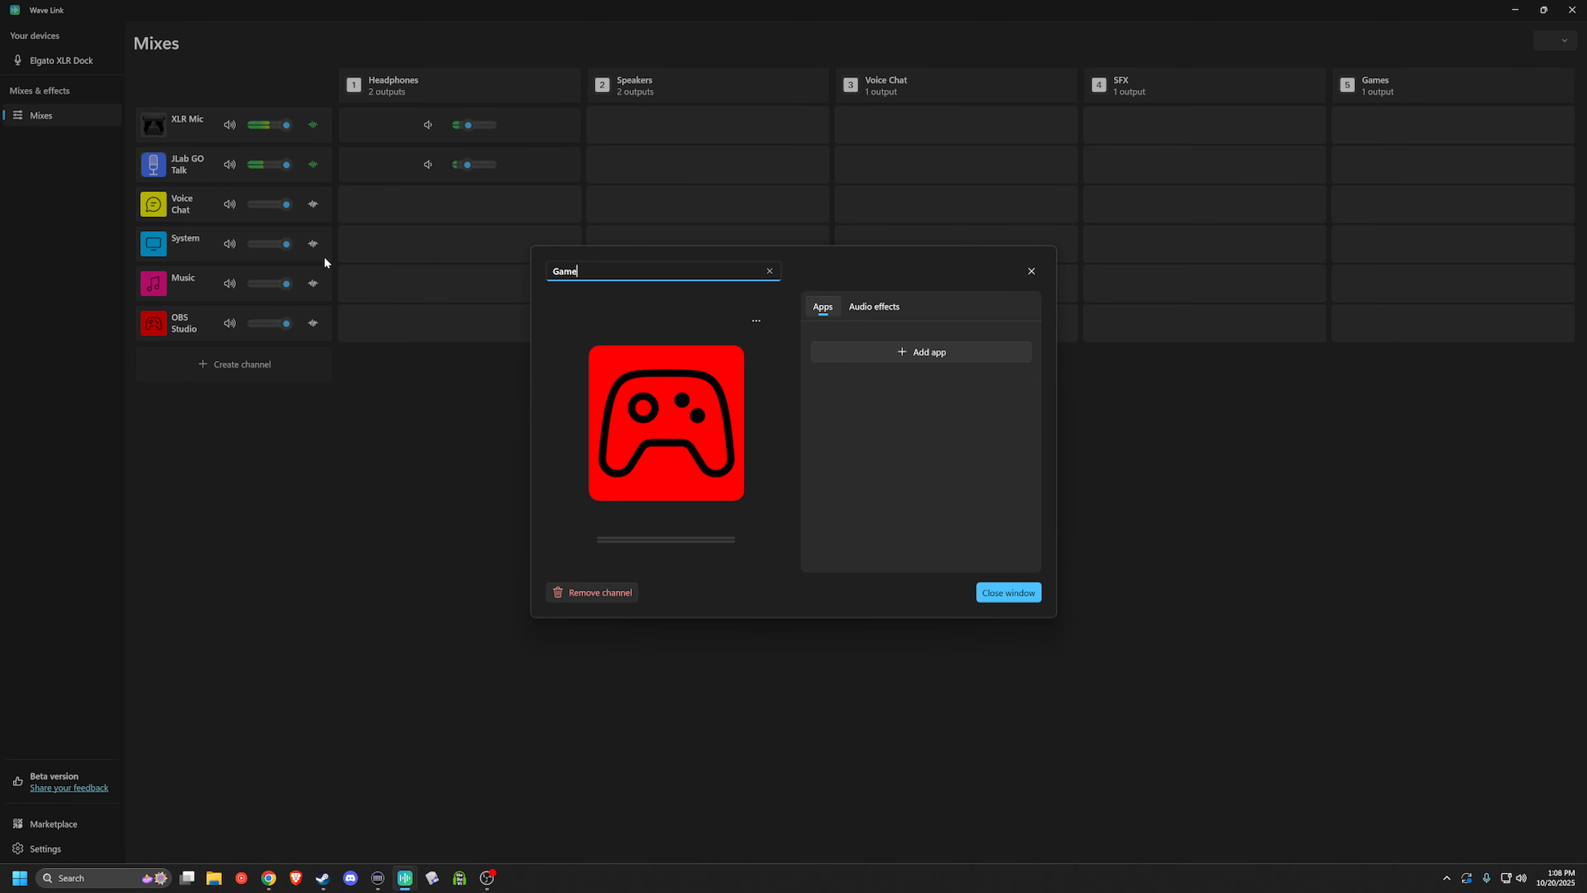
{"action": "left_click", "coordinate": [1007, 592]}
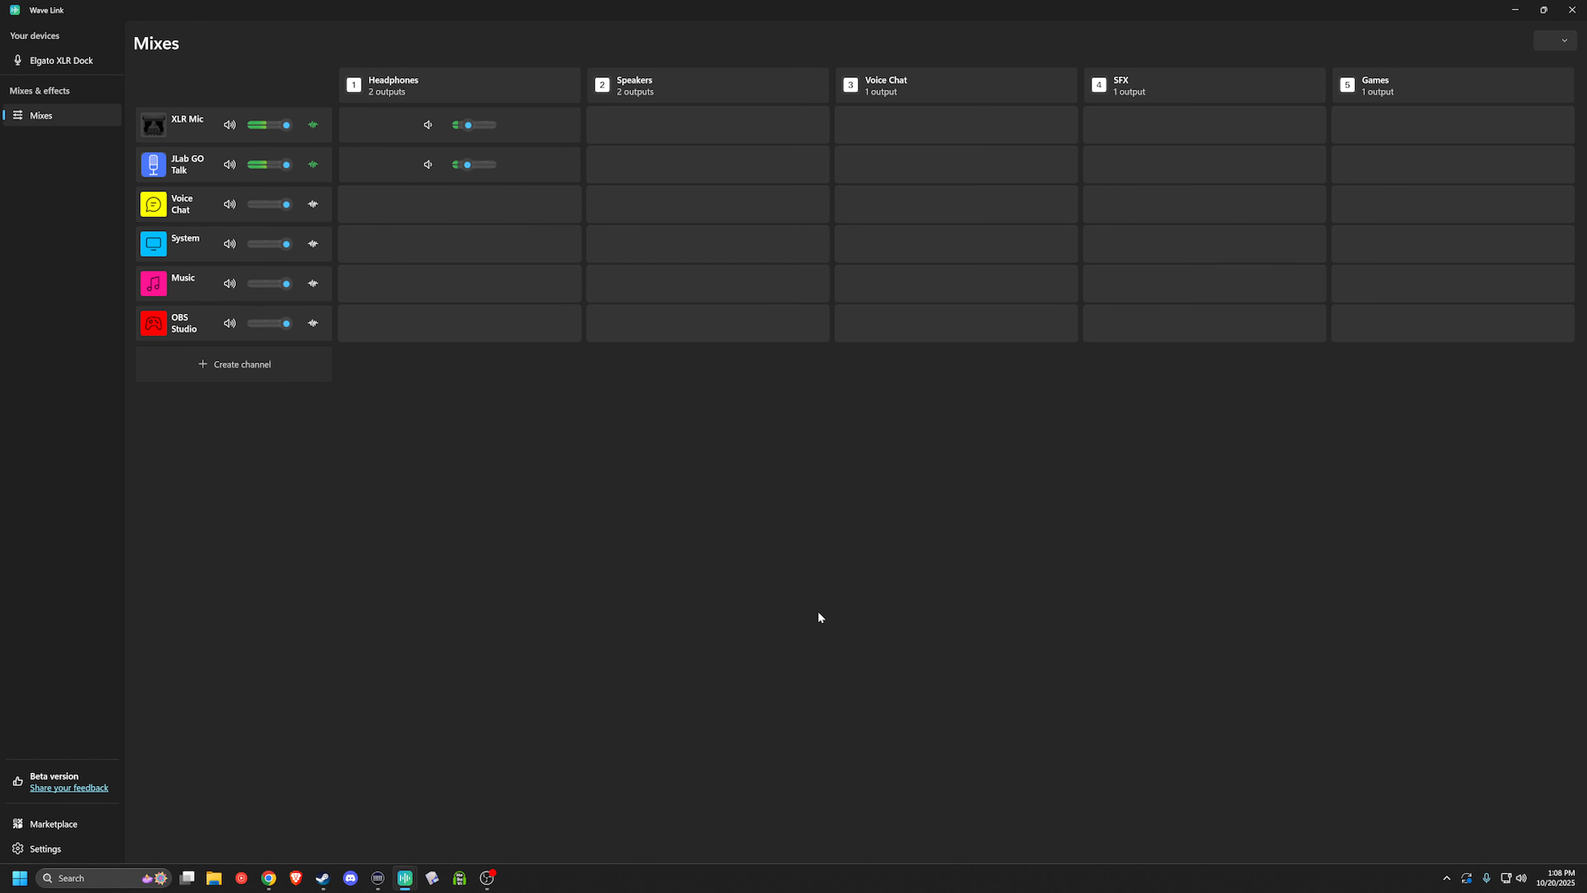
Create another OBS Studio channel below Game and remove OBS Studio from its apps.
{"action": "left_click", "coordinate": [223, 365]}
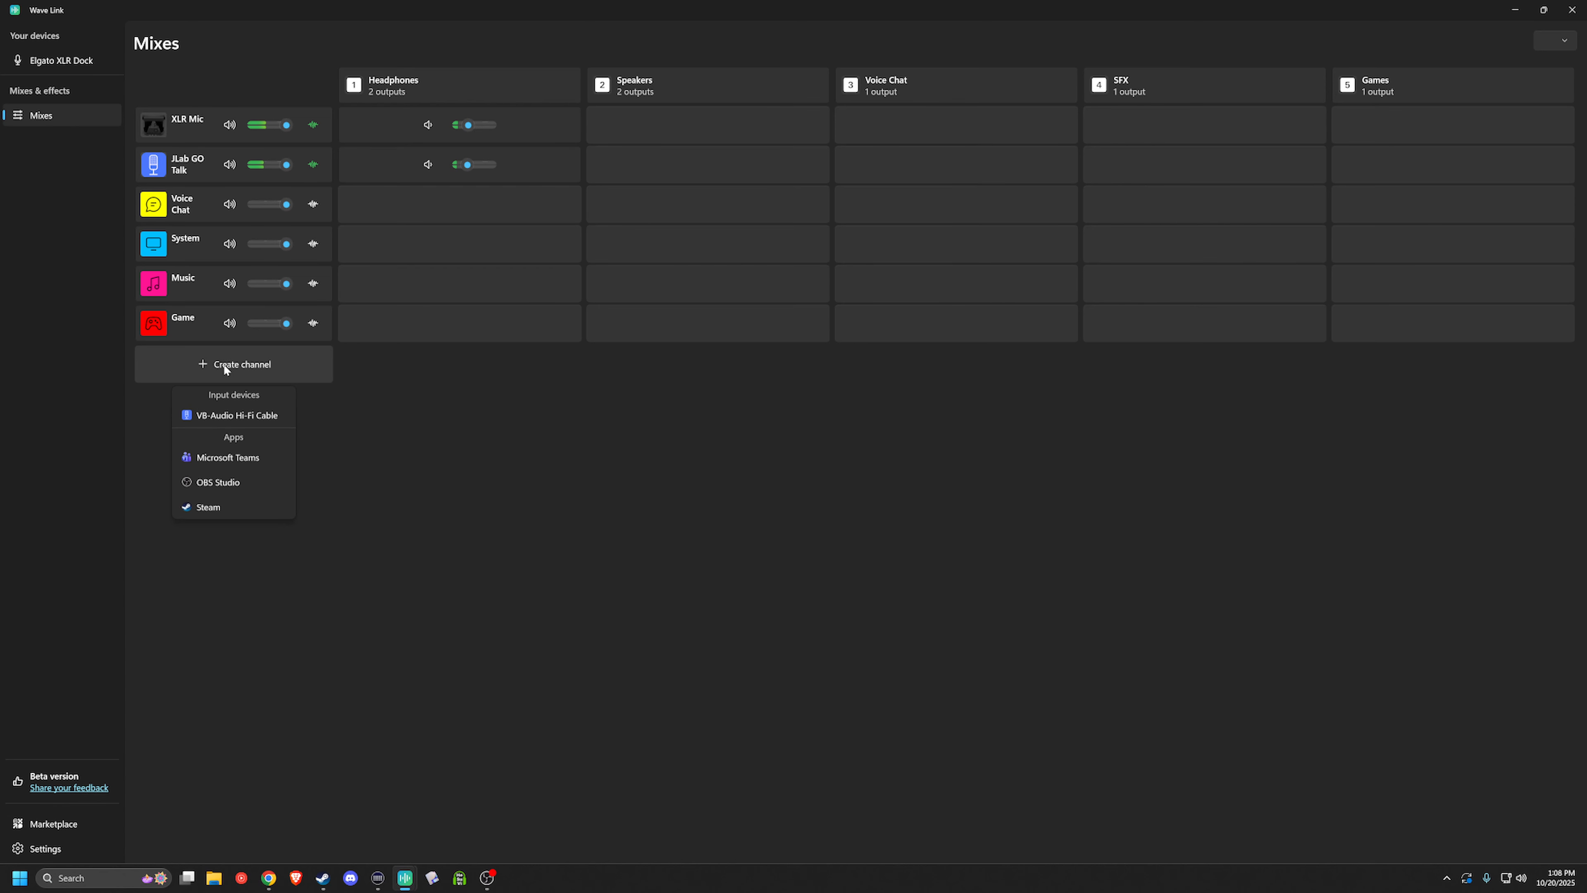
{"action": "left_click", "coordinate": [229, 488]}
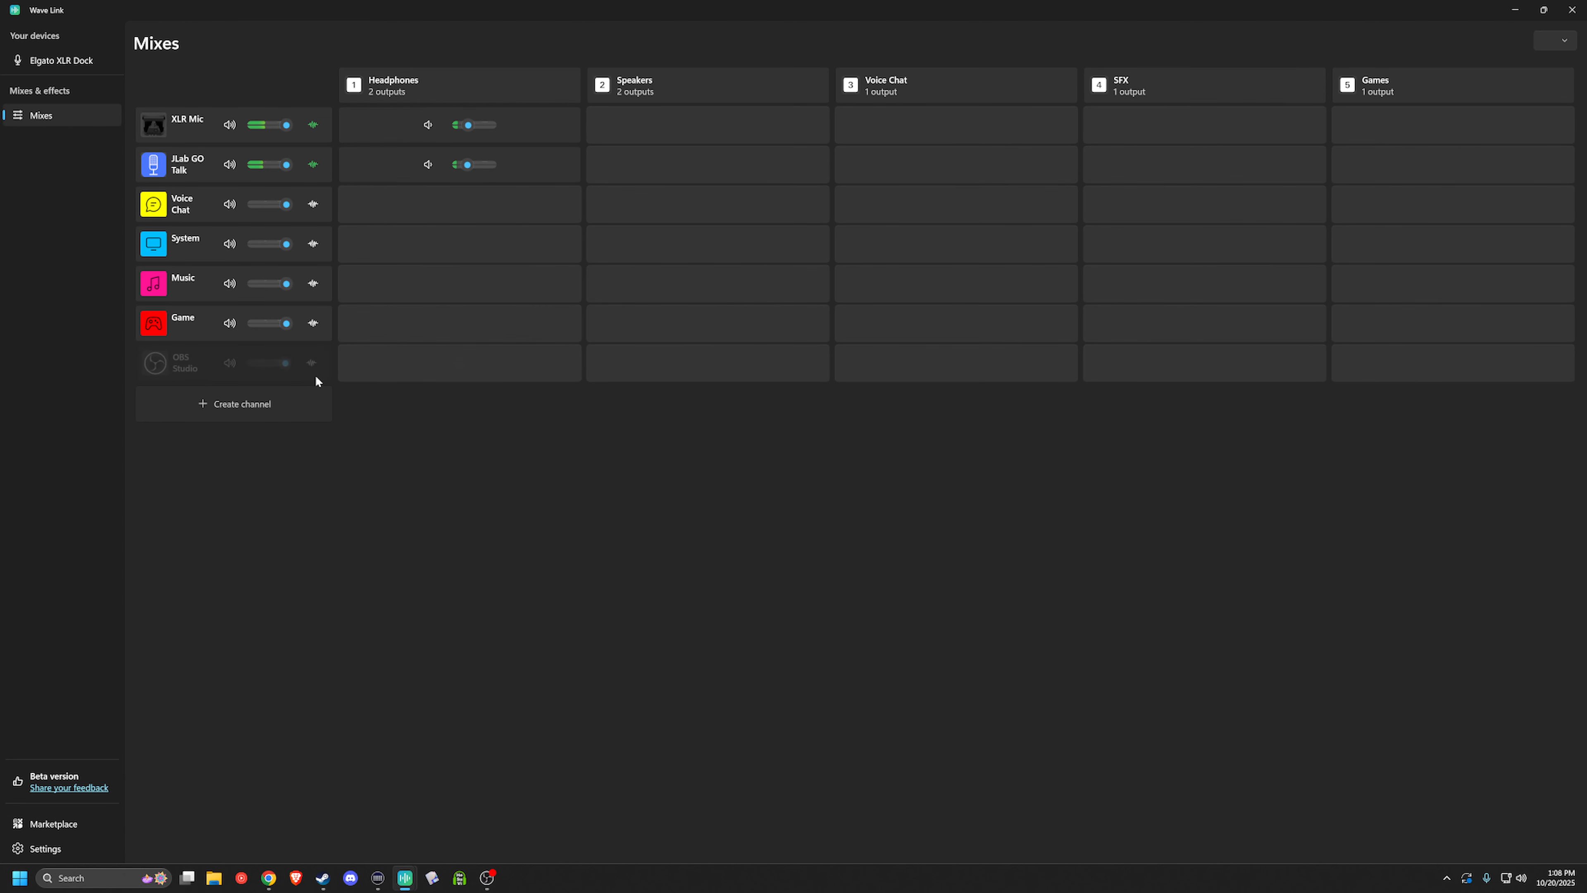
{"action": "left_click", "coordinate": [165, 363]}
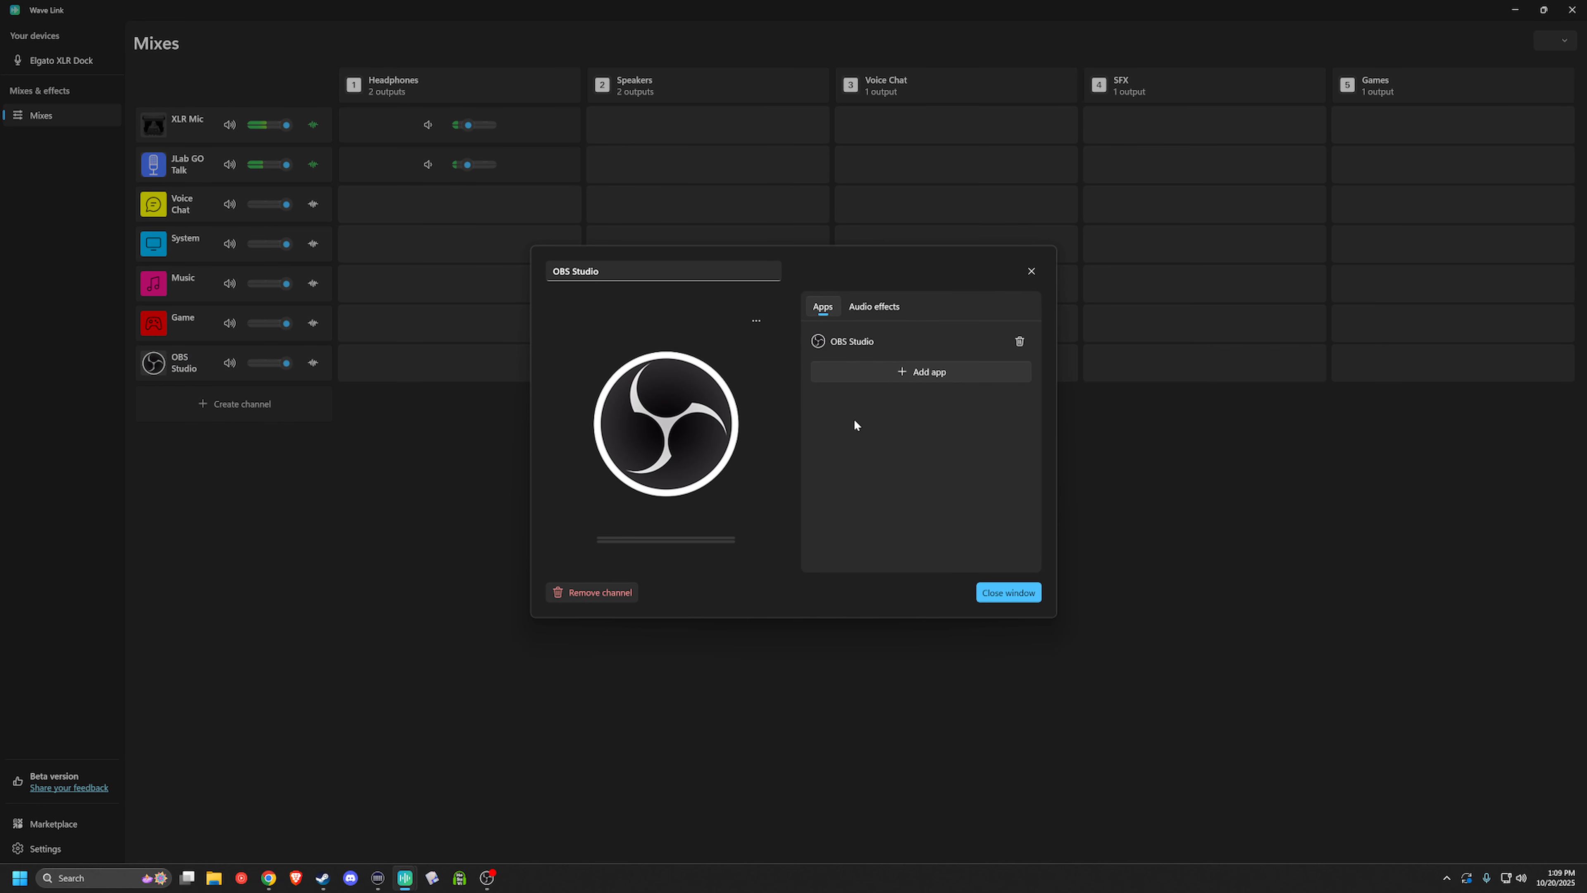
{"action": "left_click", "coordinate": [1019, 340]}
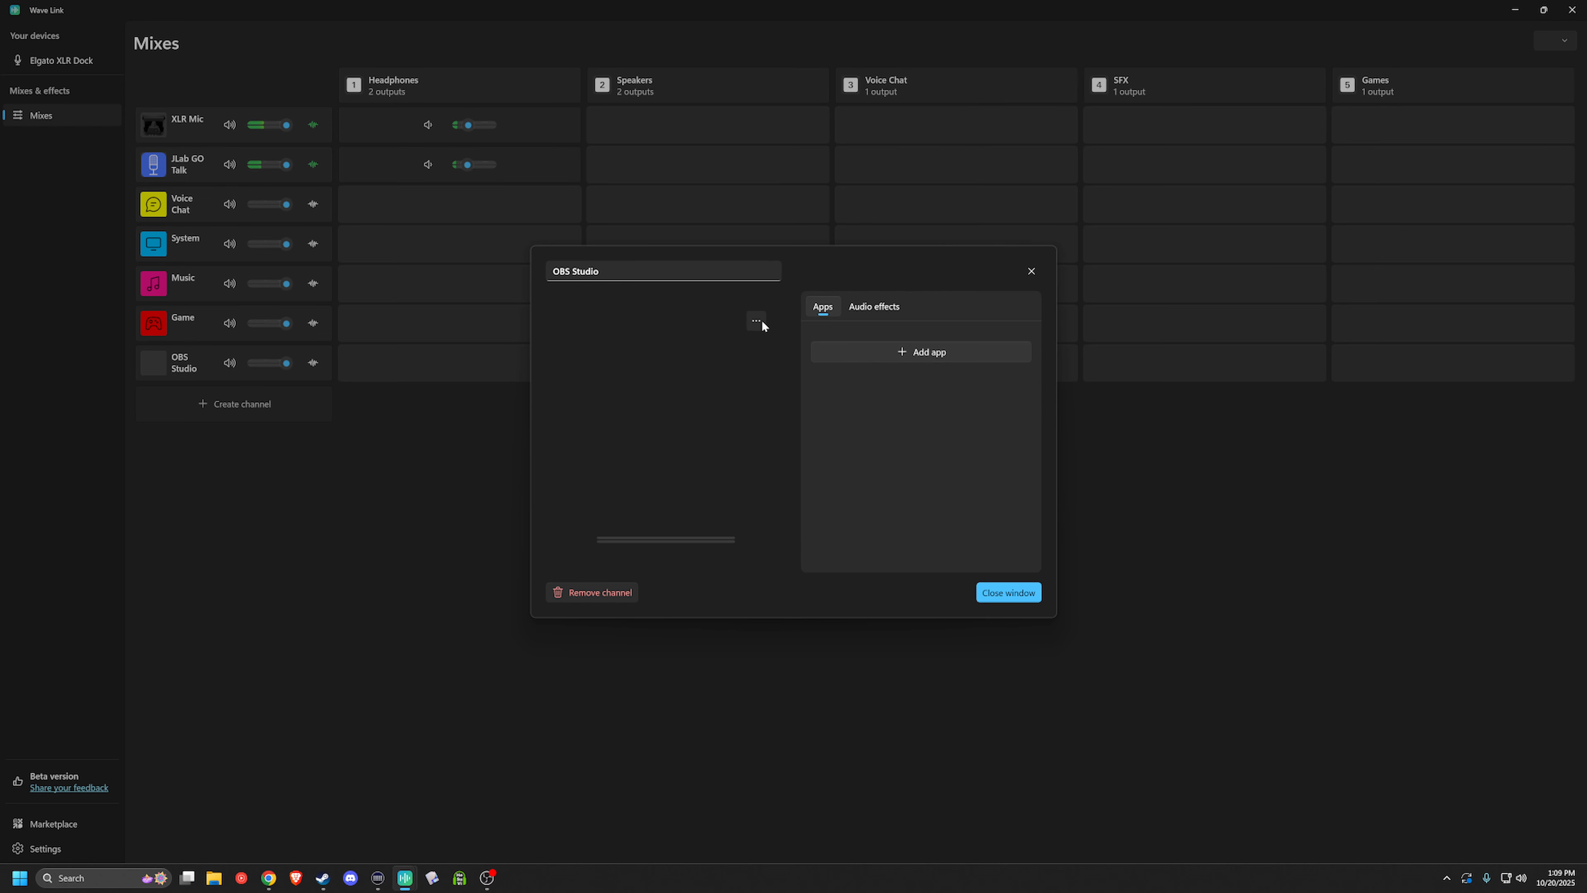
Give the new channel below Game the SFX icon, rename it as SFX and close its settings.
{"action": "left_click", "coordinate": [757, 322]}
{"action": "left_click", "coordinate": [769, 495]}
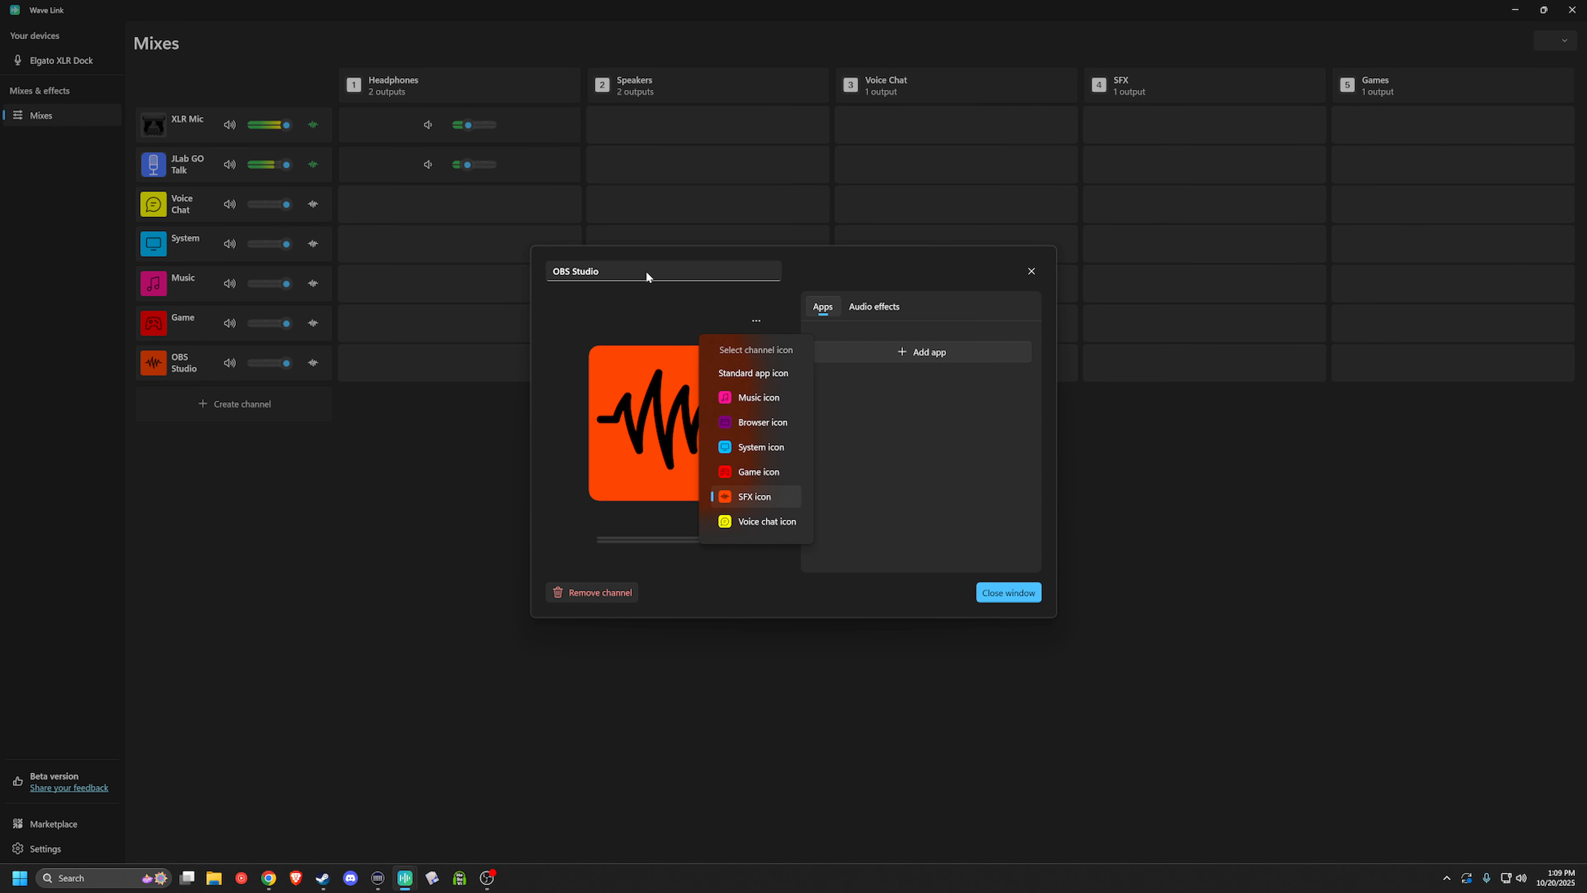
{"action": "left_click", "coordinate": [646, 271]}
{"action": "type", "text": "SFX"}
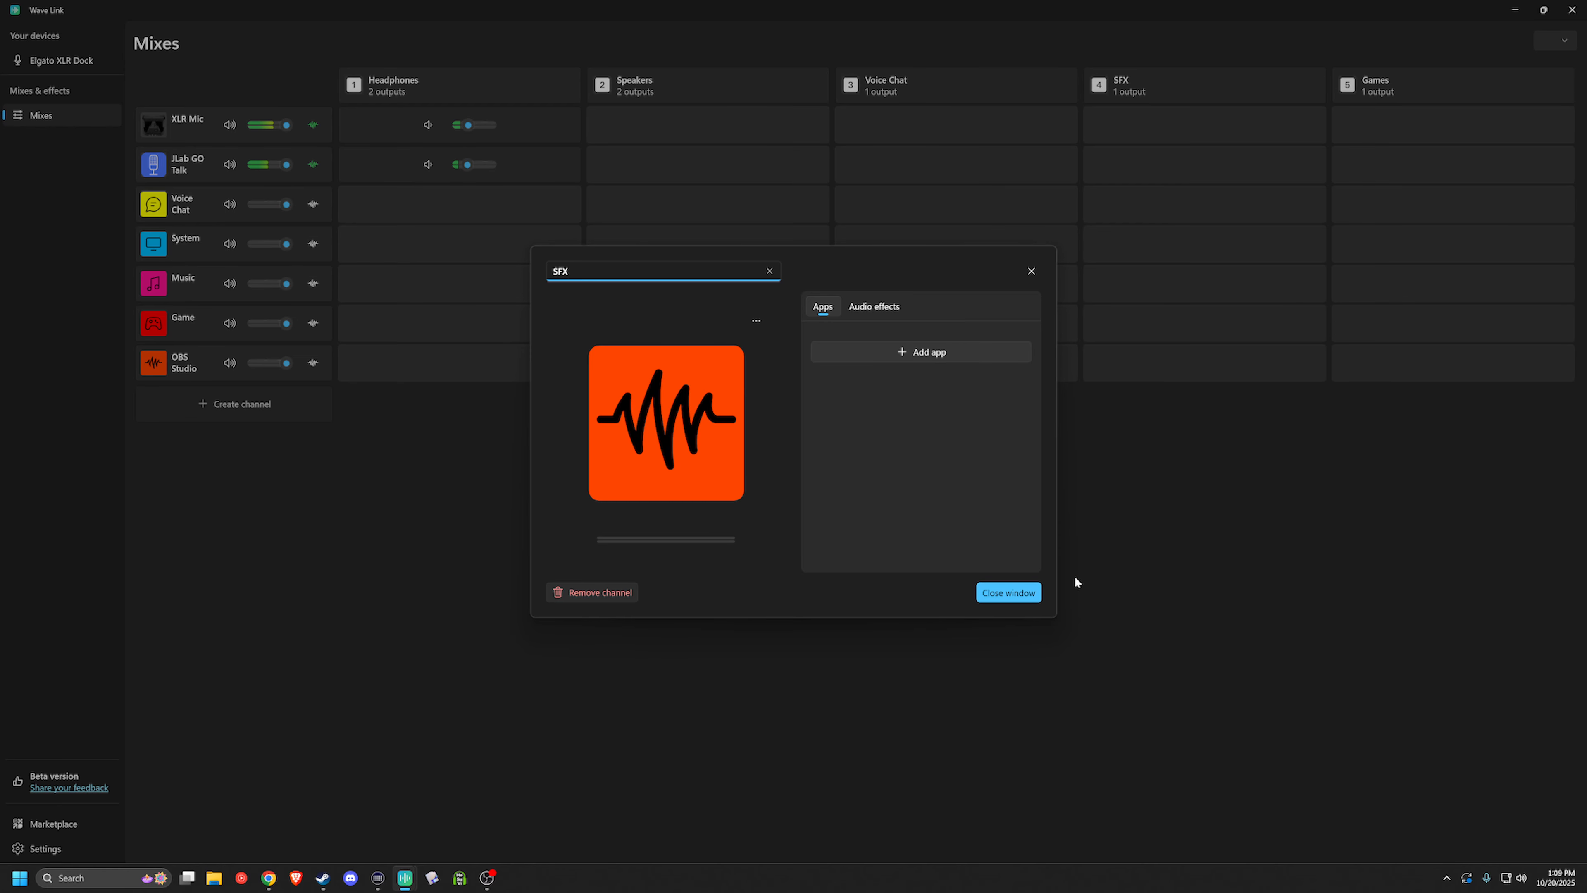
{"action": "left_click", "coordinate": [1025, 600]}
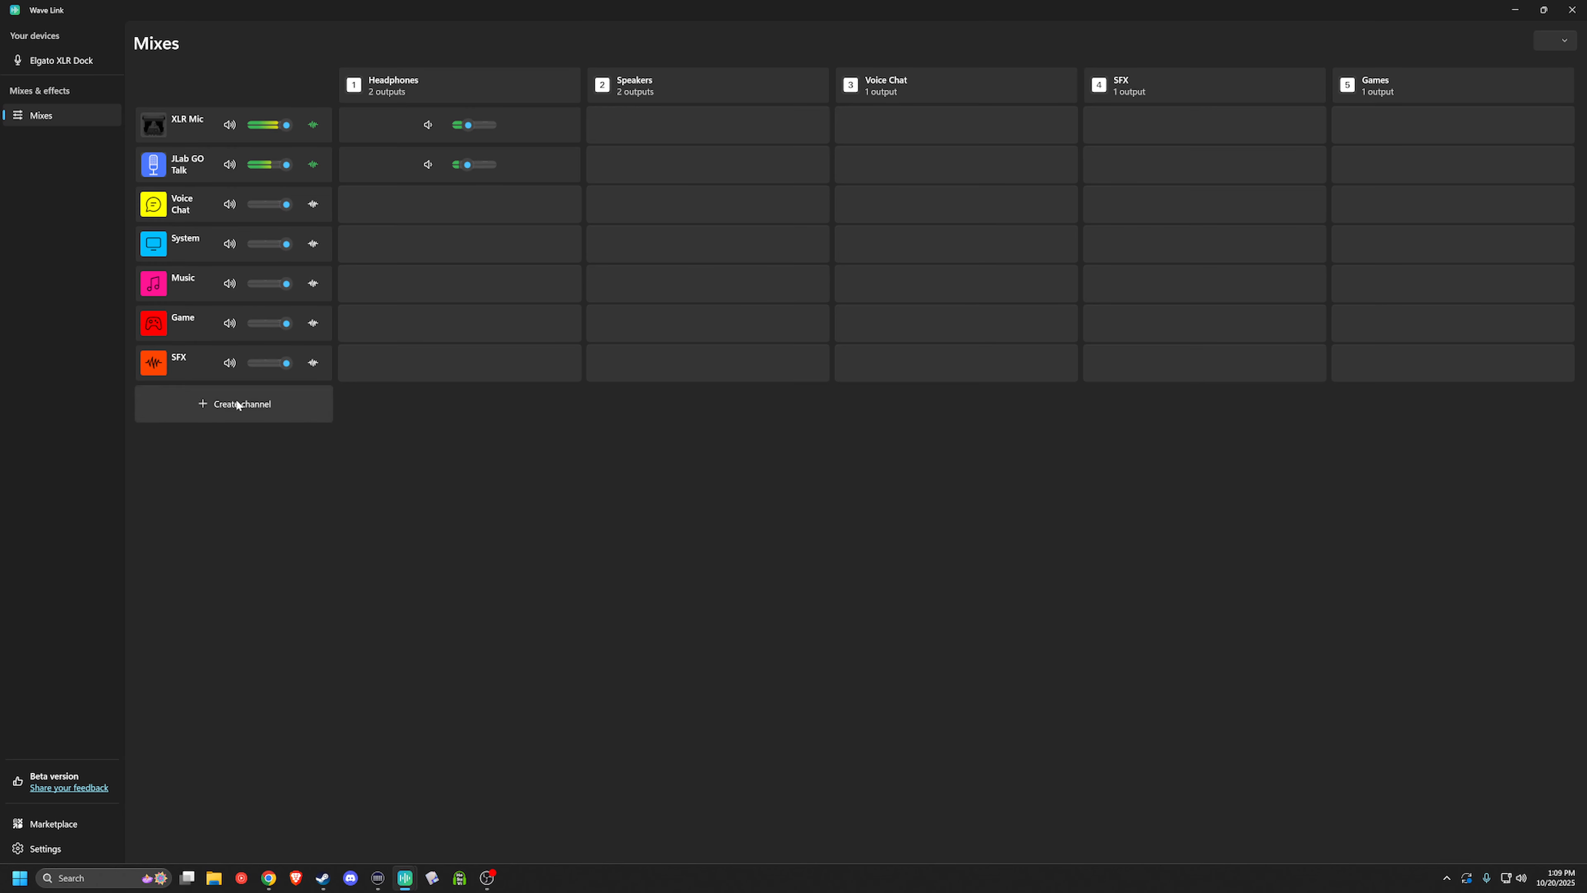
{"action": "left_click", "coordinate": [236, 400]}
{"action": "left_click", "coordinate": [225, 523]}
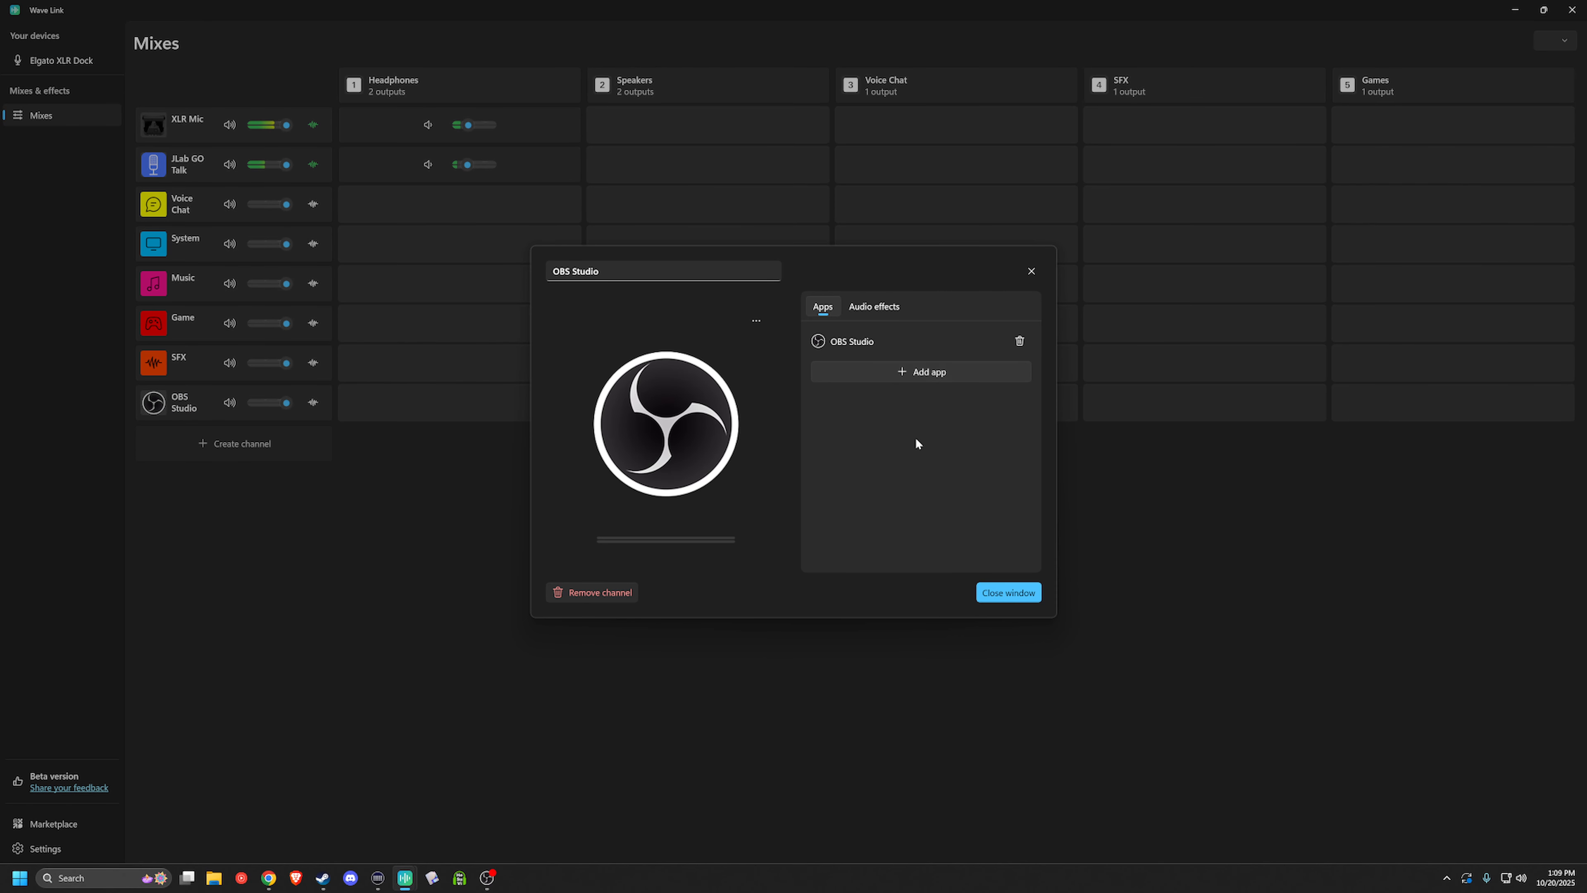
{"action": "left_click", "coordinate": [756, 320]}
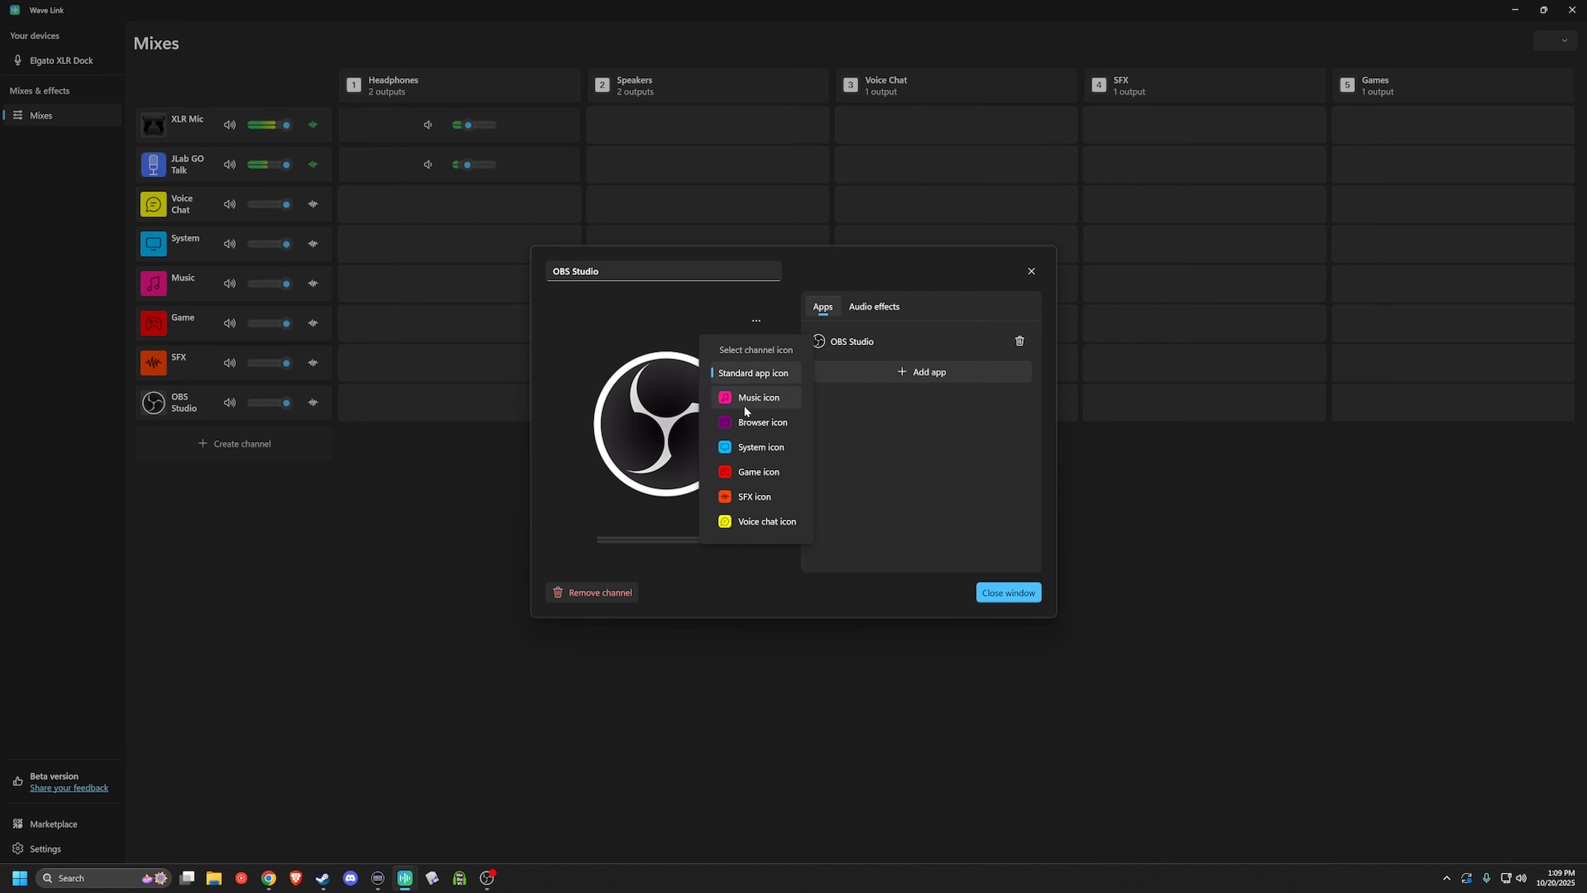
{"action": "left_click", "coordinate": [1026, 594]}
{"action": "left_click", "coordinate": [1022, 594]}
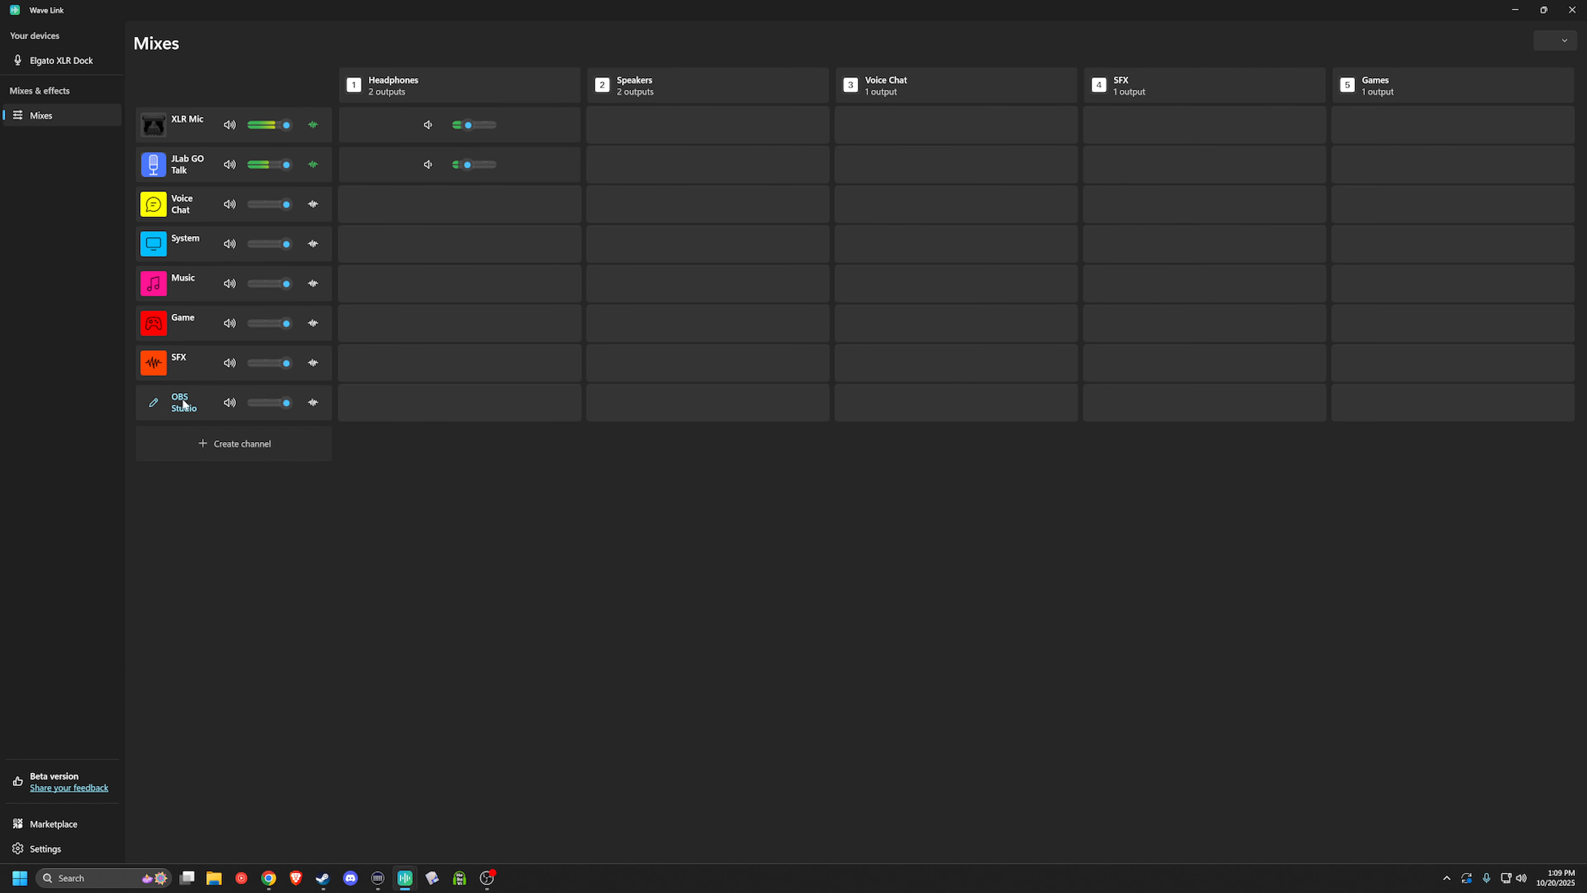
{"action": "left_click", "coordinate": [156, 403]}
{"action": "left_click", "coordinate": [594, 597]}
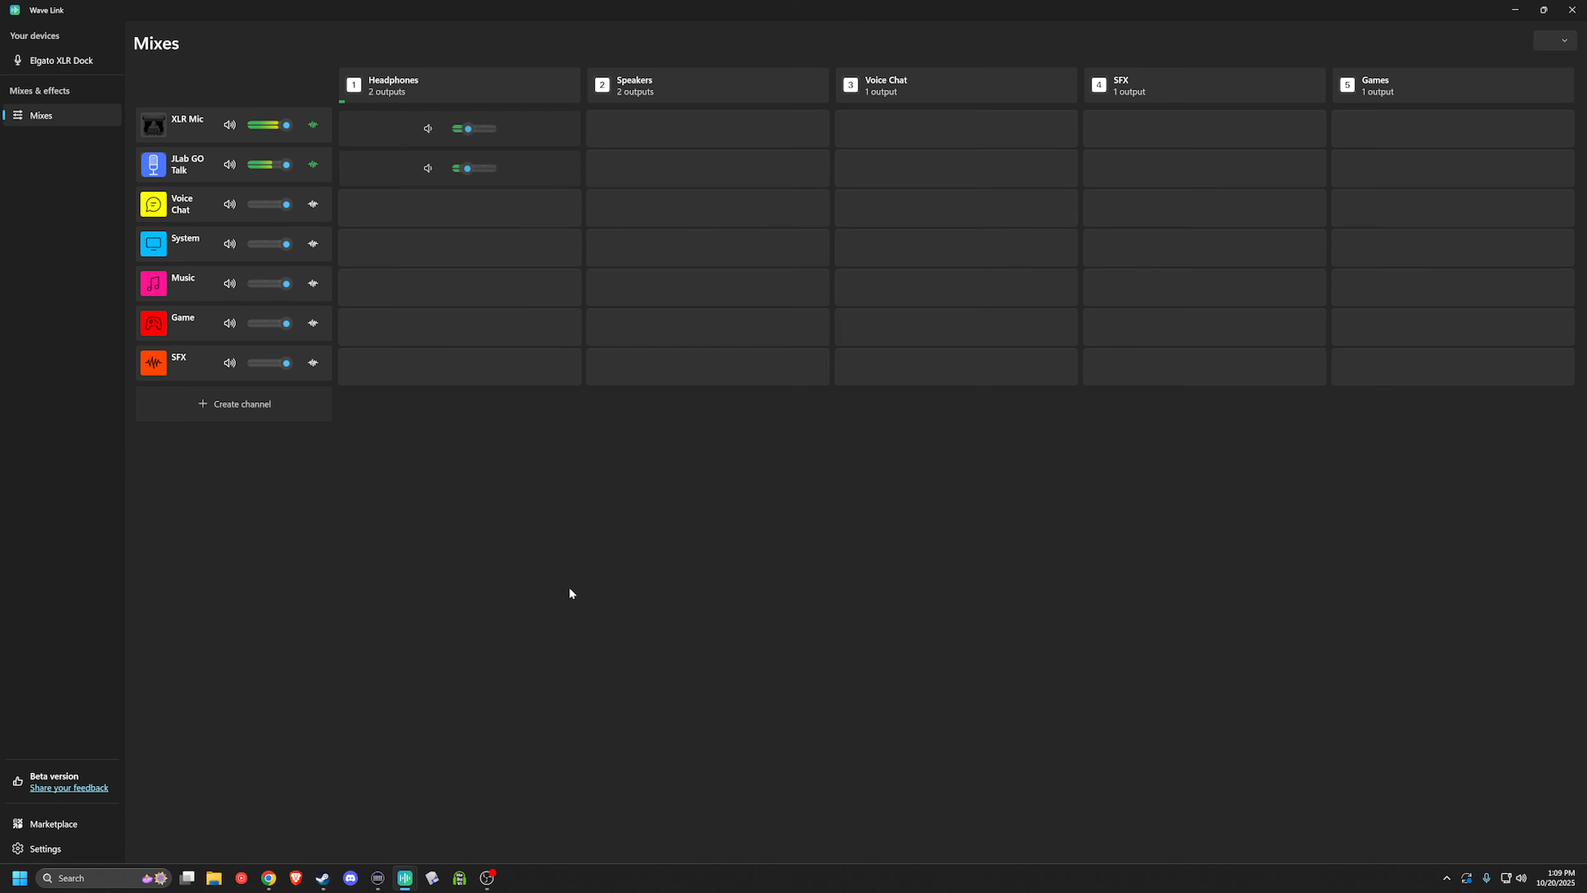
View the Headphones mix's settings and close them.
{"action": "left_click", "coordinate": [354, 87]}
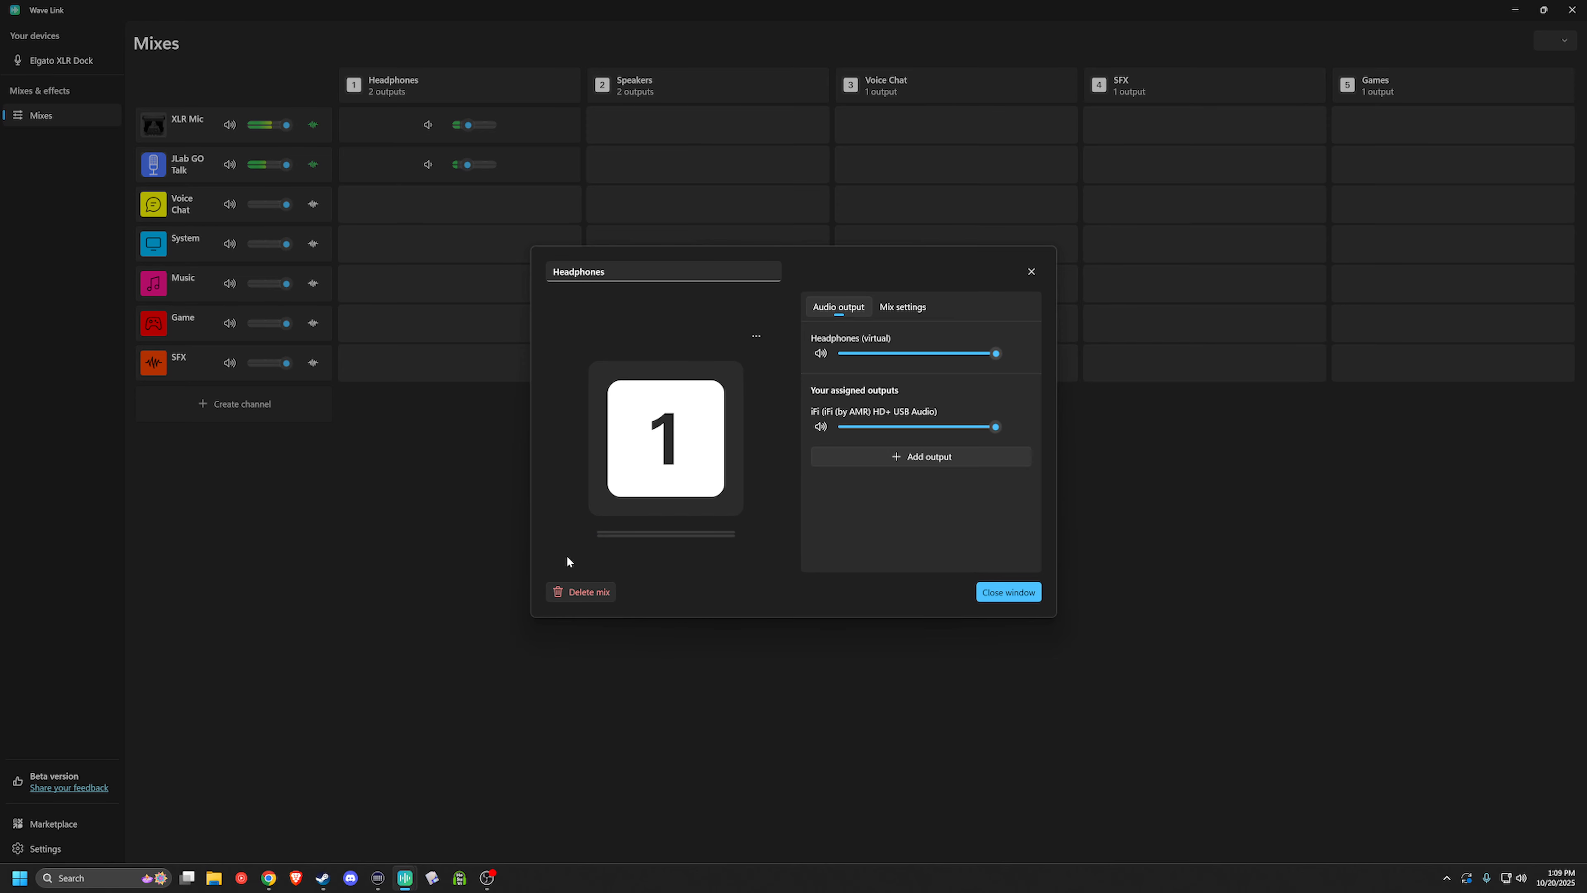
{"action": "left_click", "coordinate": [1032, 598]}
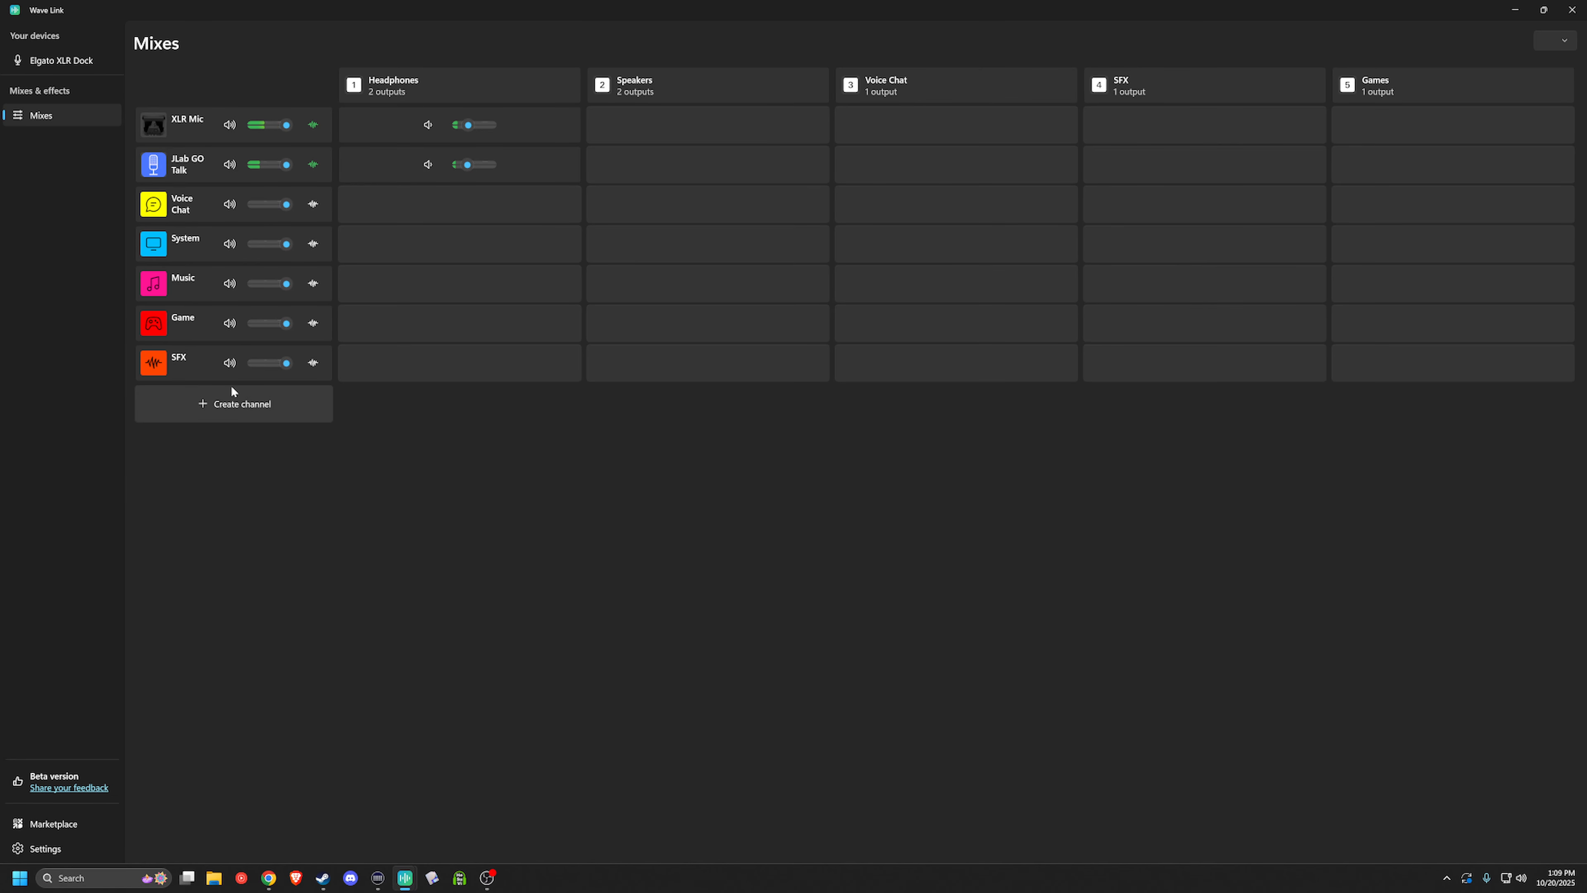
Create a channel from the VB-Audio Hi-Fi Cable input device and rename it as Art Tunes.
{"action": "left_click", "coordinate": [222, 411]}
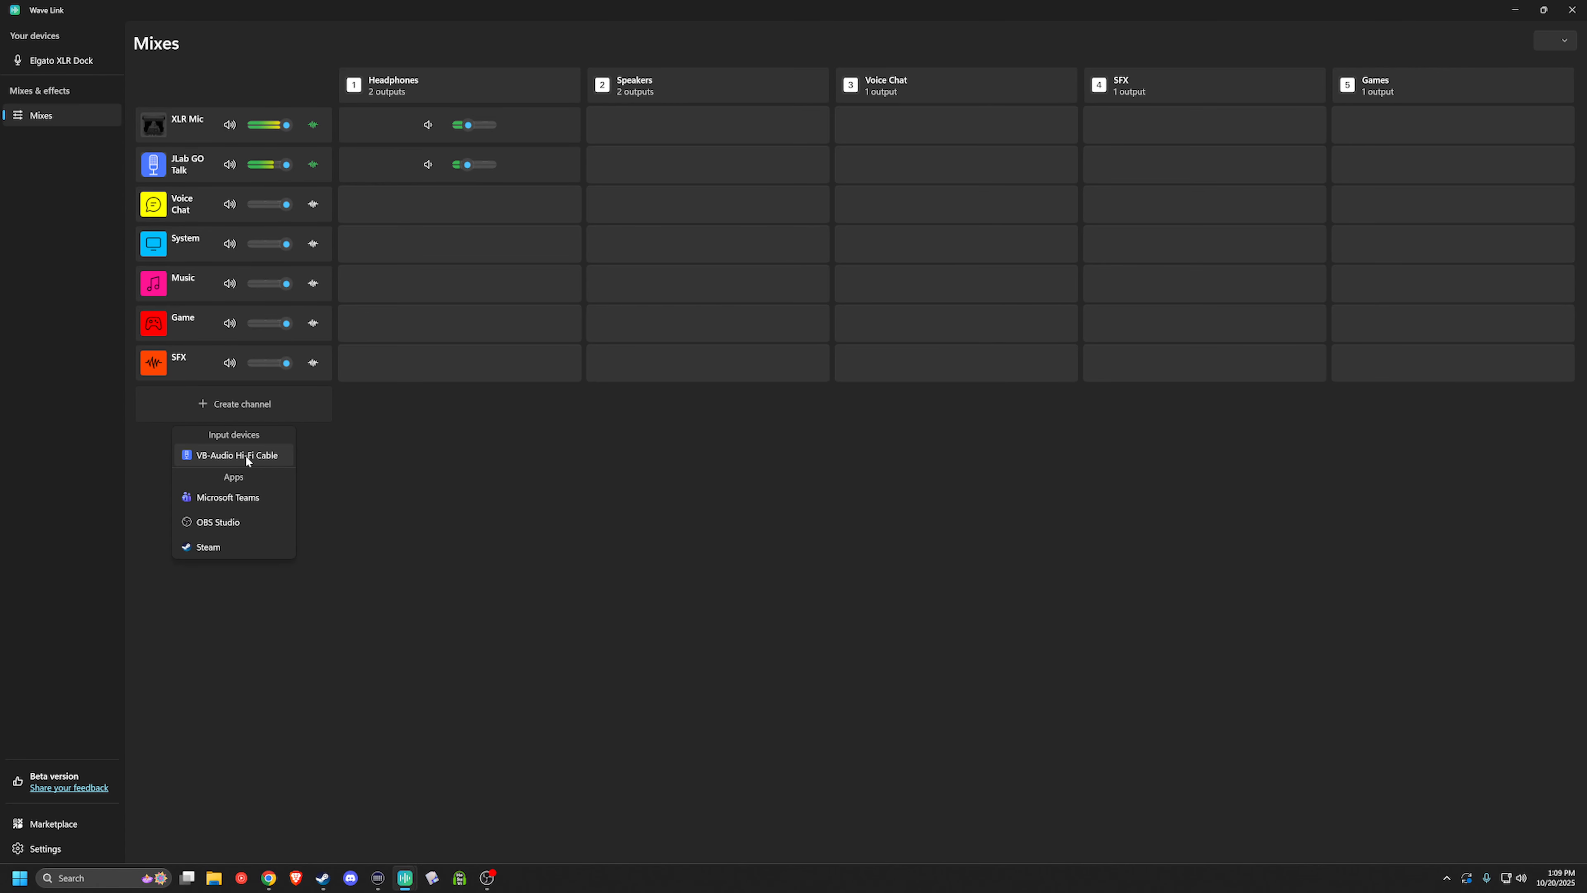
{"action": "left_click", "coordinate": [247, 458]}
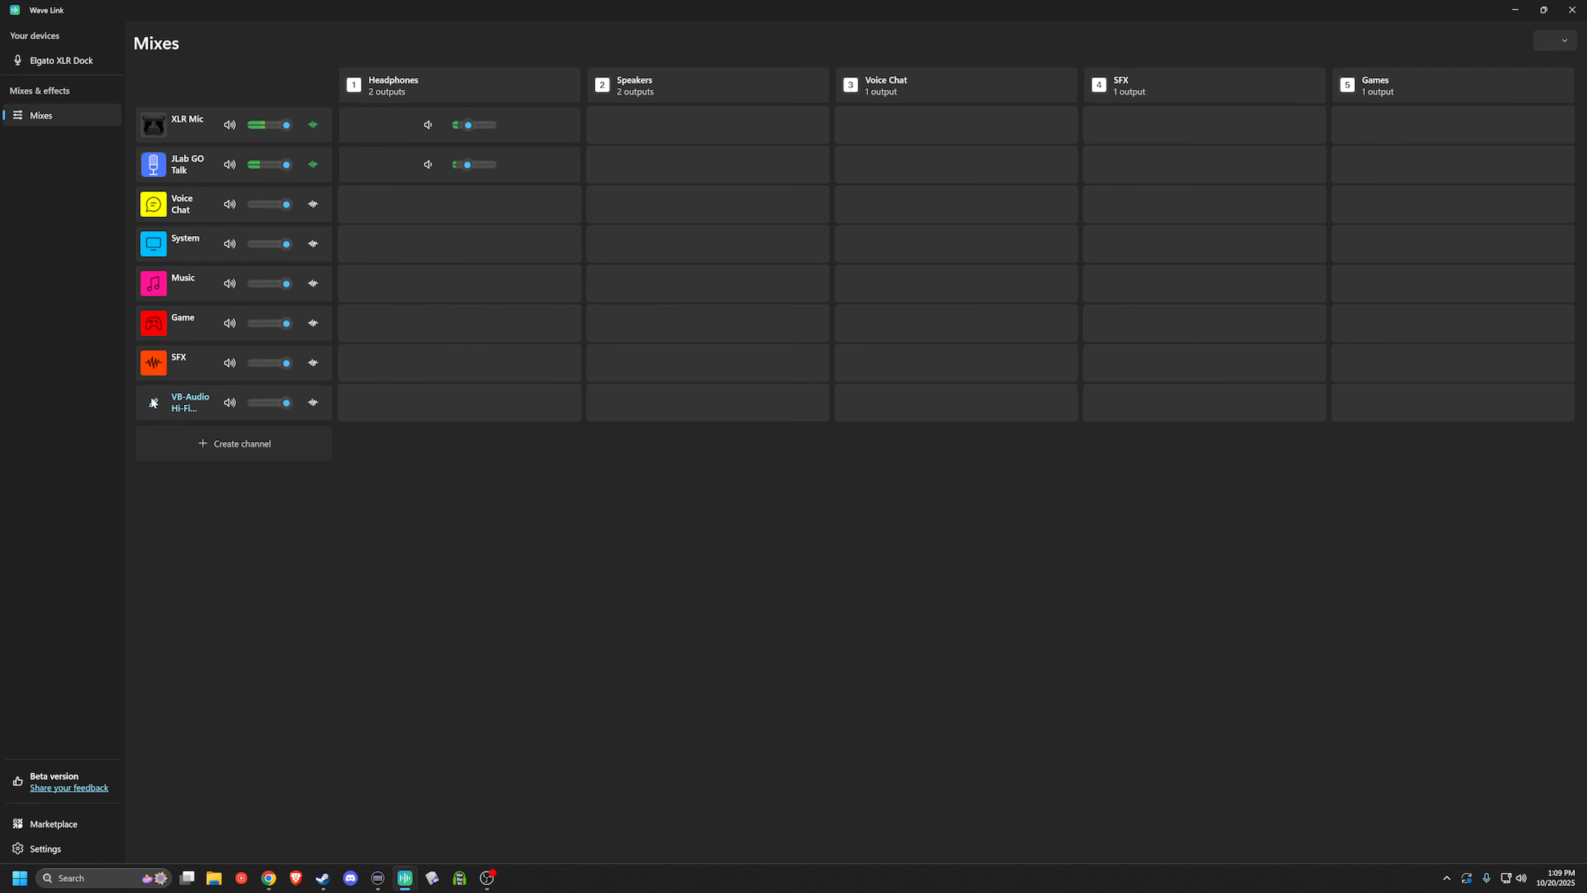
{"action": "left_click", "coordinate": [153, 404]}
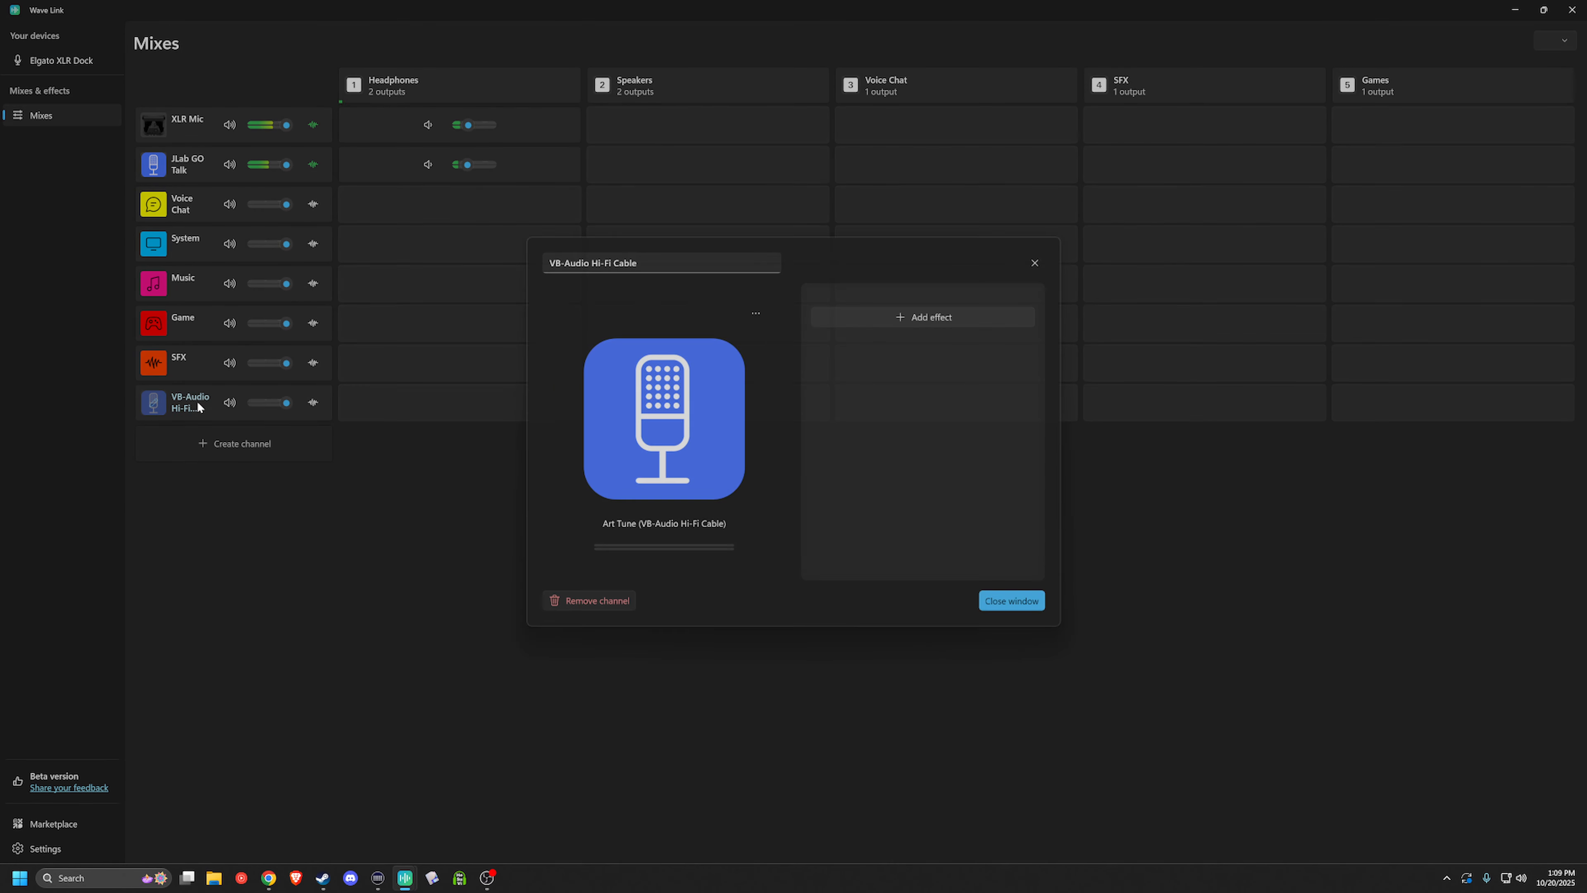
{"action": "left_click", "coordinate": [616, 266]}
{"action": "type", "text": "Art Tunes"}
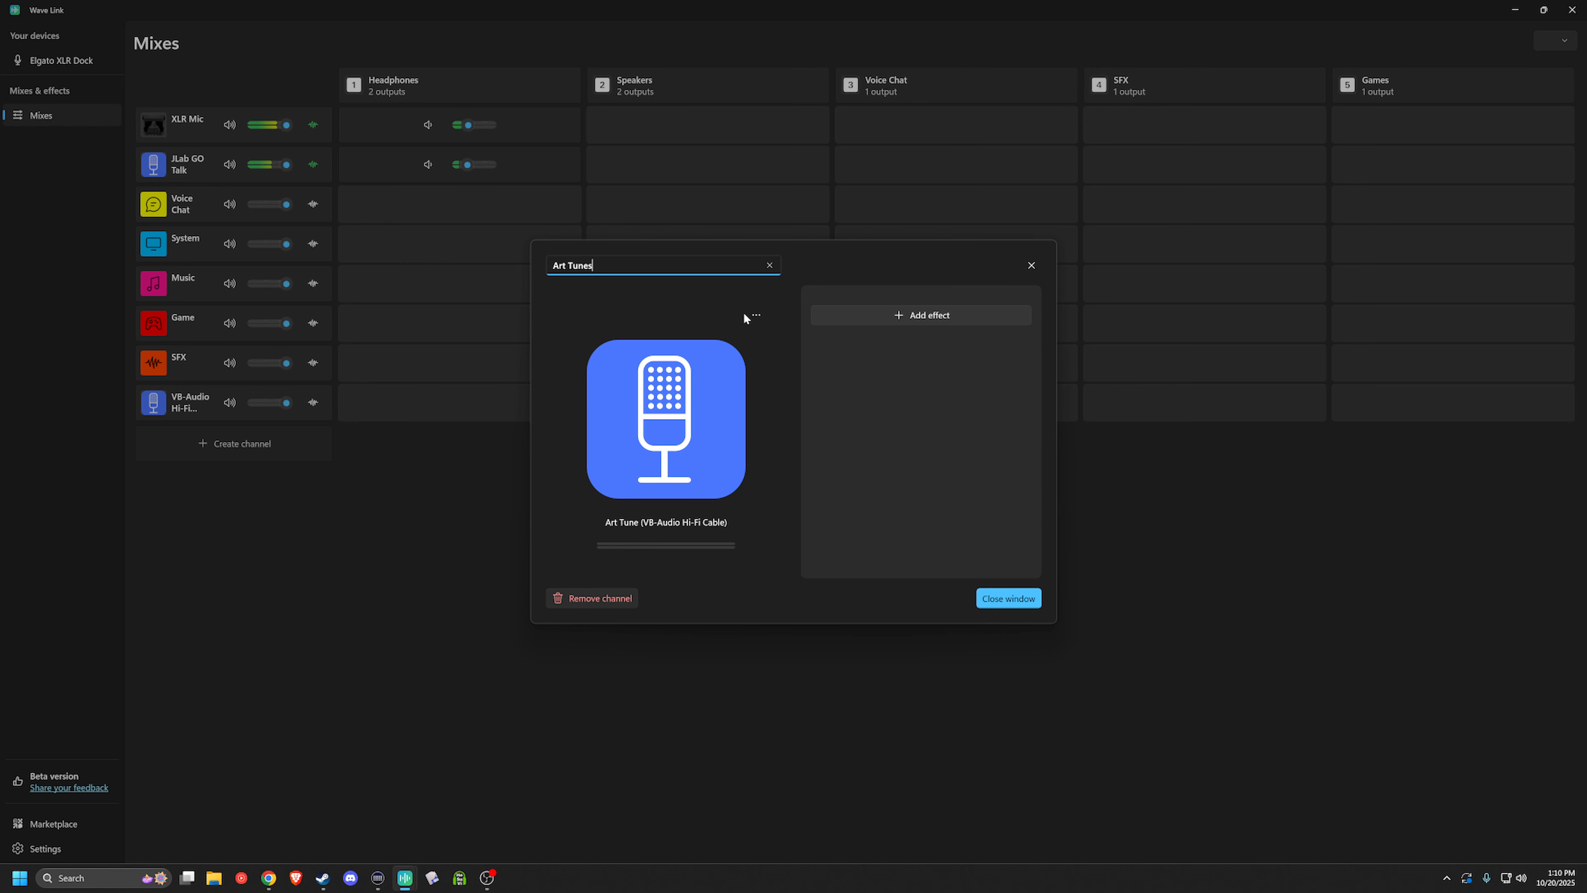
Give the Art Tunes channel the Aux 2 icon and close its settings.
{"action": "left_click", "coordinate": [755, 315]}
{"action": "left_click", "coordinate": [773, 418]}
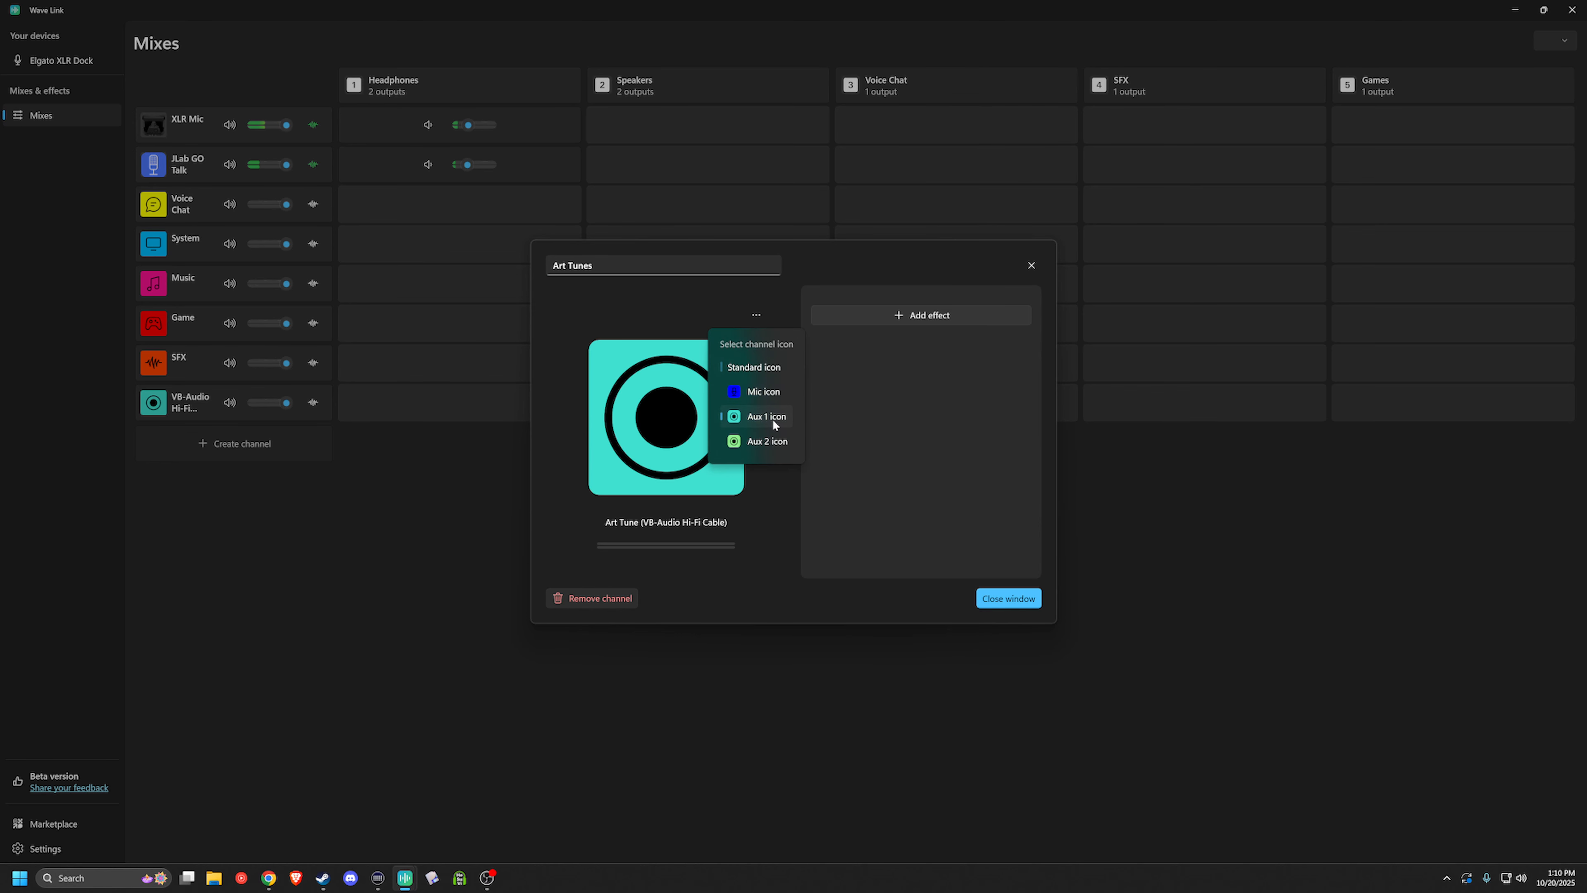
{"action": "left_click", "coordinate": [761, 440]}
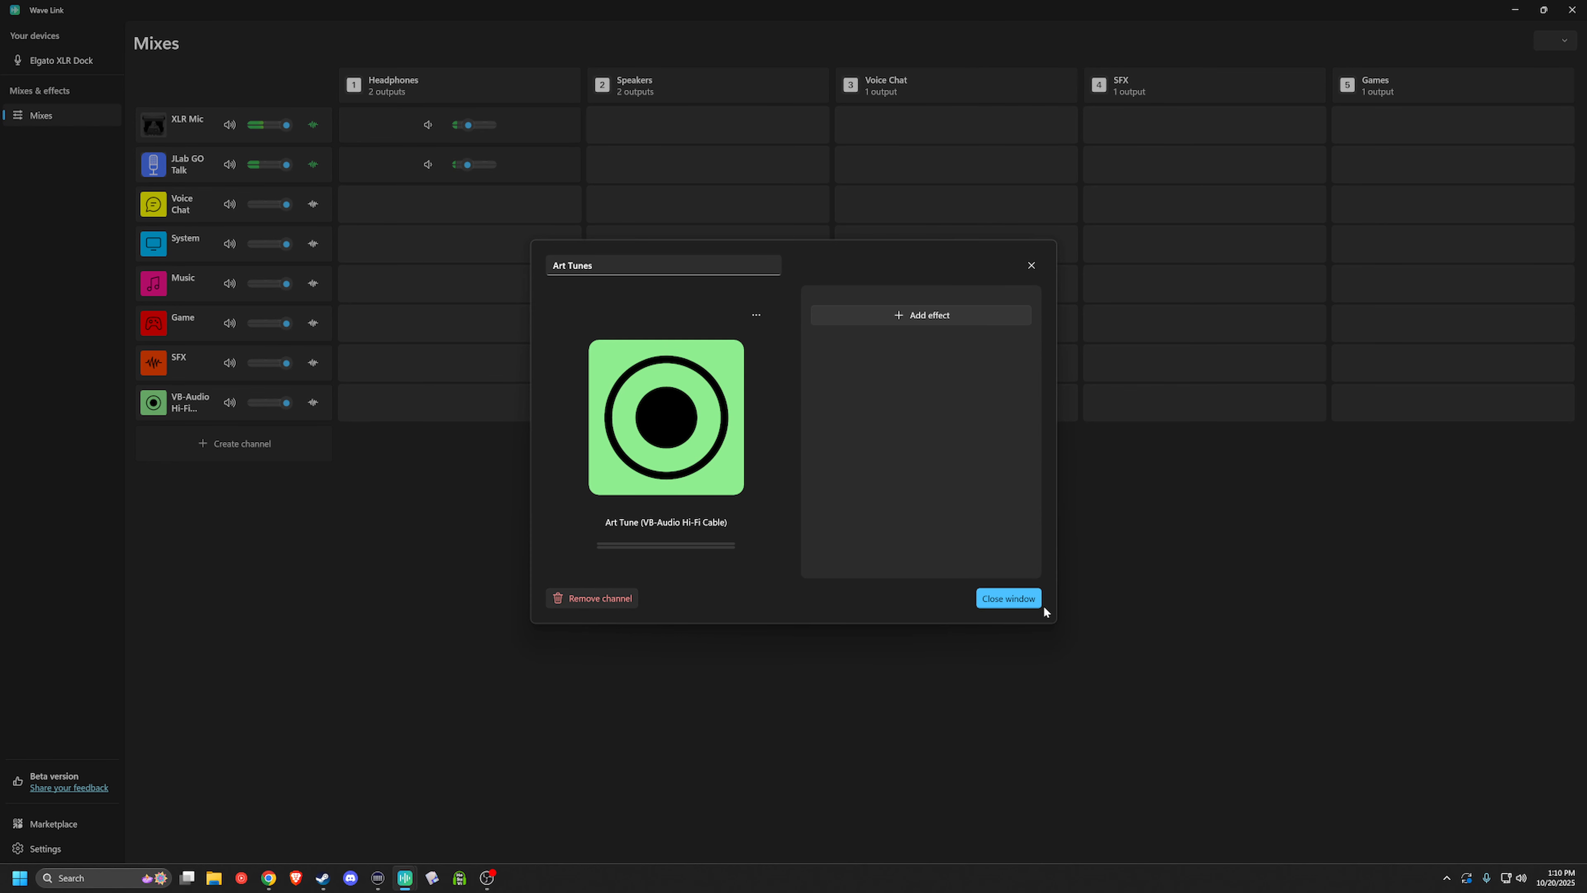
{"action": "left_click", "coordinate": [1006, 599]}
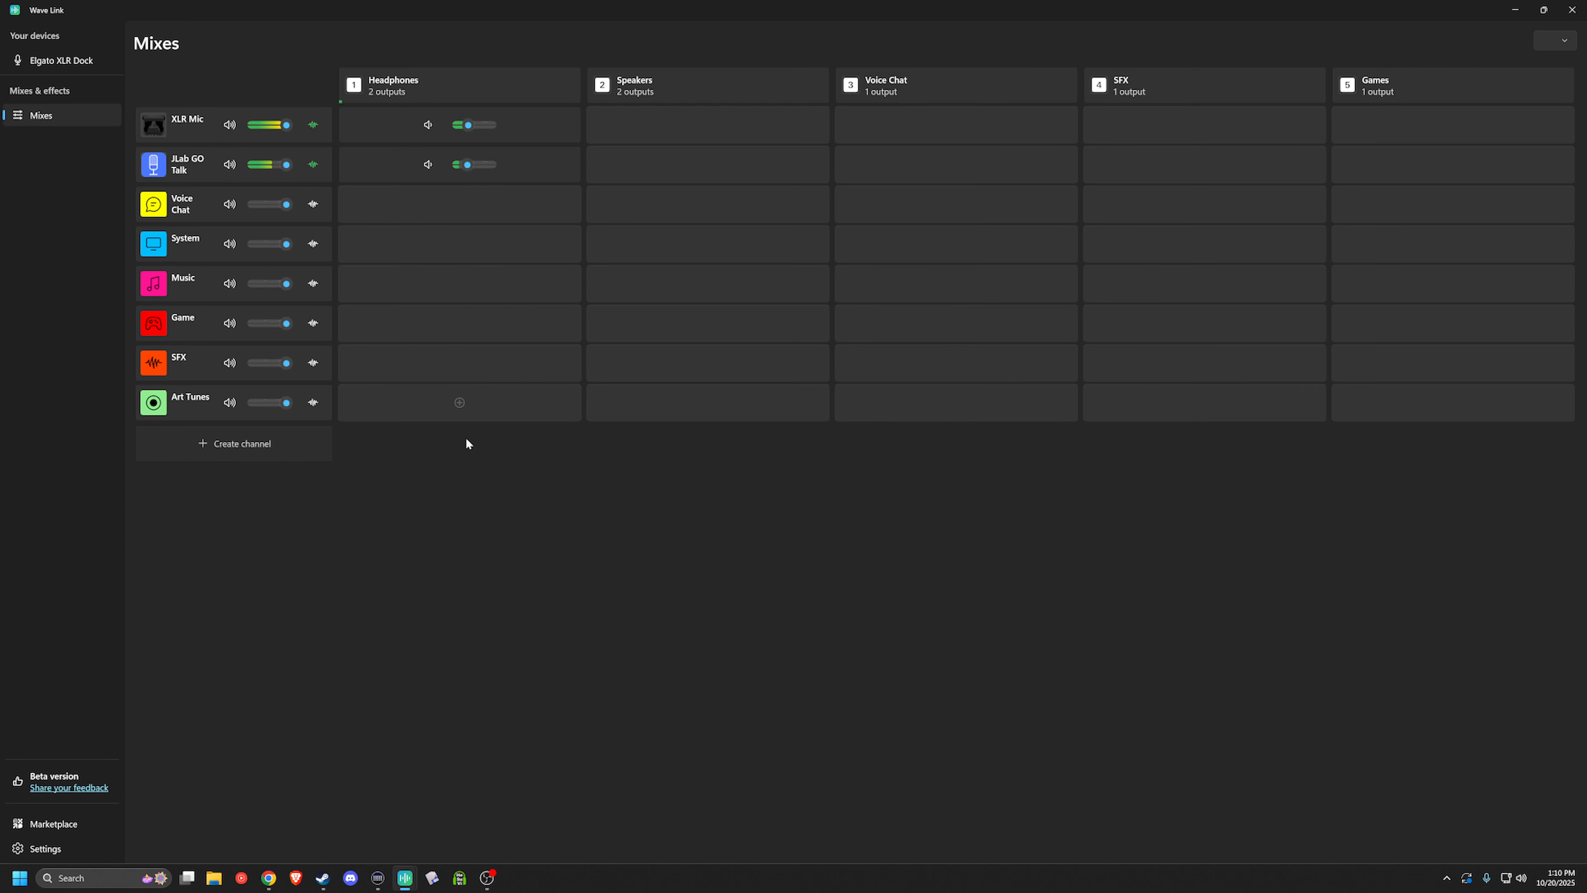
Add the Voice Chat, System, Music, Game, SFX and Art Tunes channels to the Headphones mix.
{"action": "left_click", "coordinate": [460, 205]}
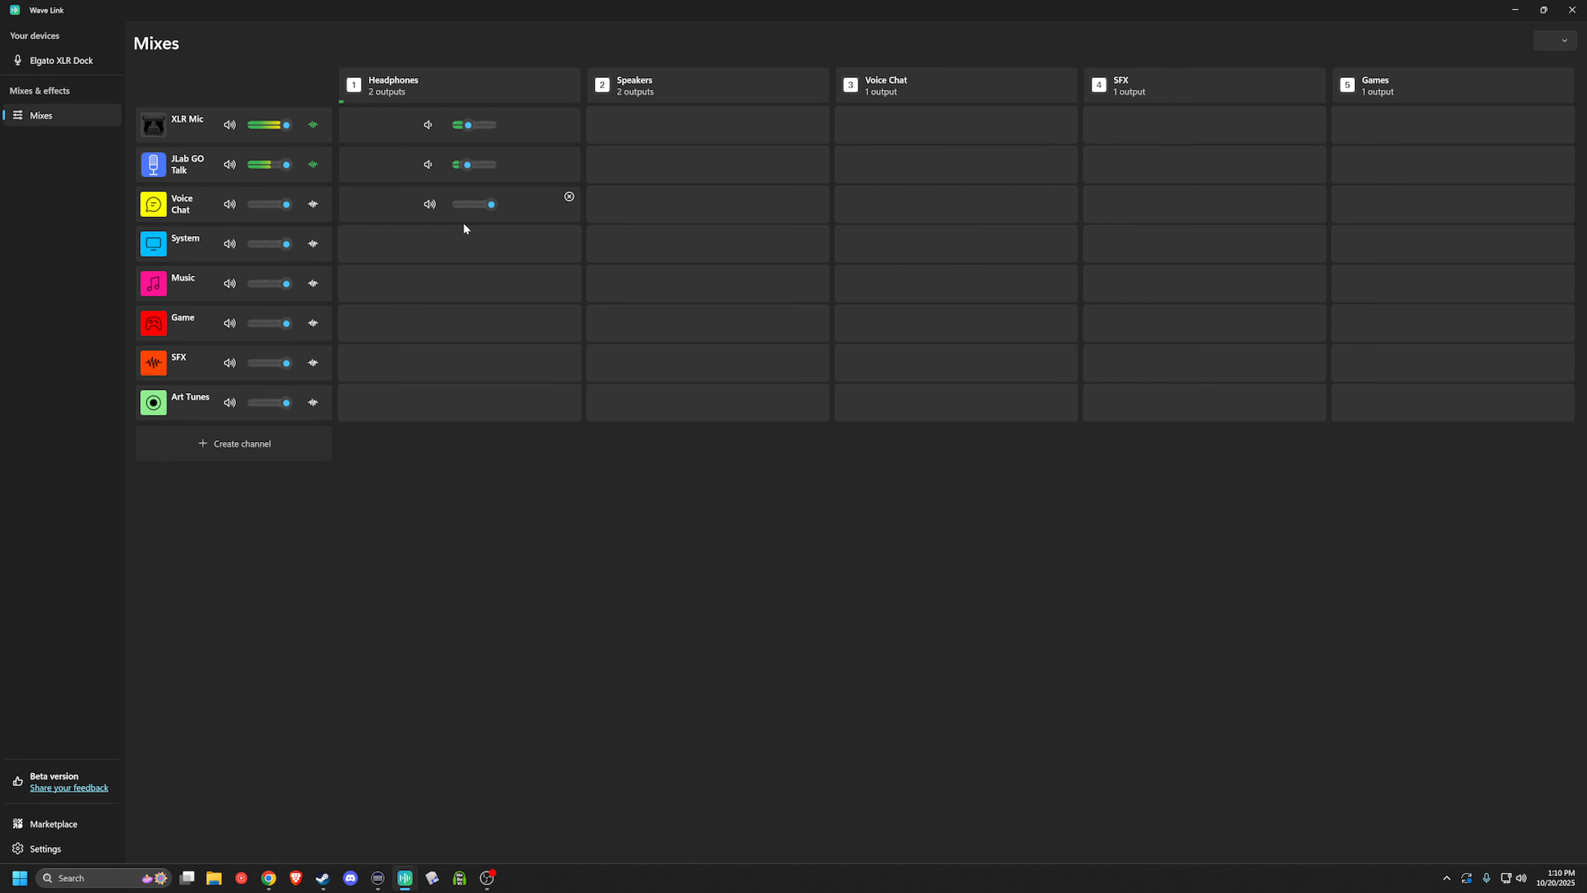
{"action": "left_click", "coordinate": [458, 285]}
{"action": "left_click", "coordinate": [460, 325]}
{"action": "left_click", "coordinate": [463, 362]}
{"action": "left_click", "coordinate": [460, 404]}
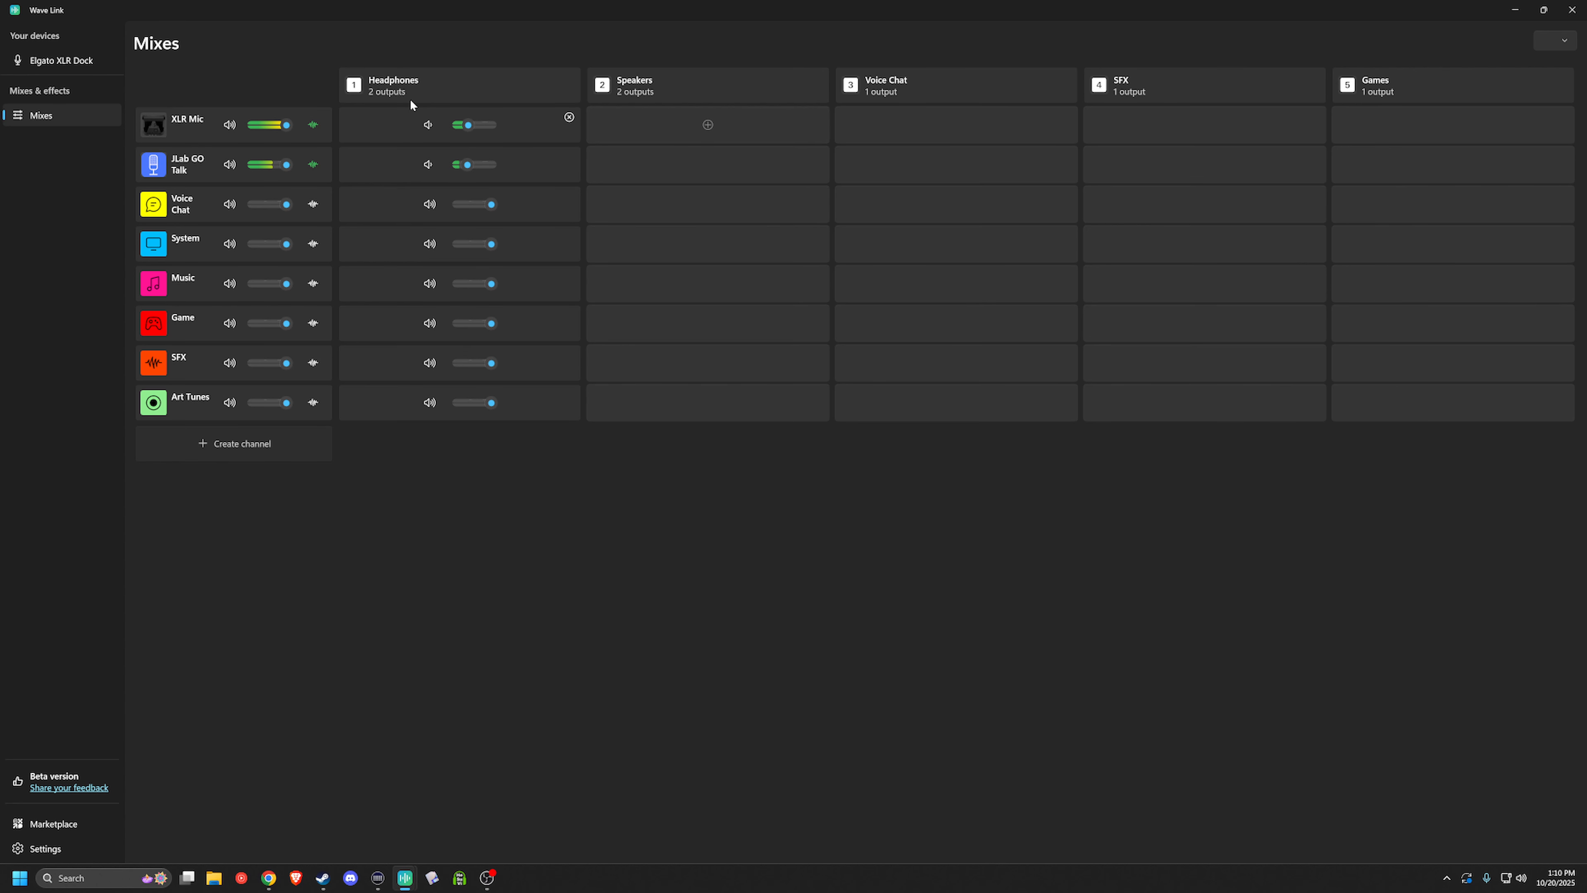
Add the Voice Chat, System, Music, Game, SFX and Art Tunes channels to the Speakers mix.
{"action": "left_click", "coordinate": [718, 203]}
{"action": "left_click", "coordinate": [719, 246]}
{"action": "left_click", "coordinate": [708, 286]}
{"action": "left_click", "coordinate": [710, 325]}
{"action": "left_click", "coordinate": [710, 363]}
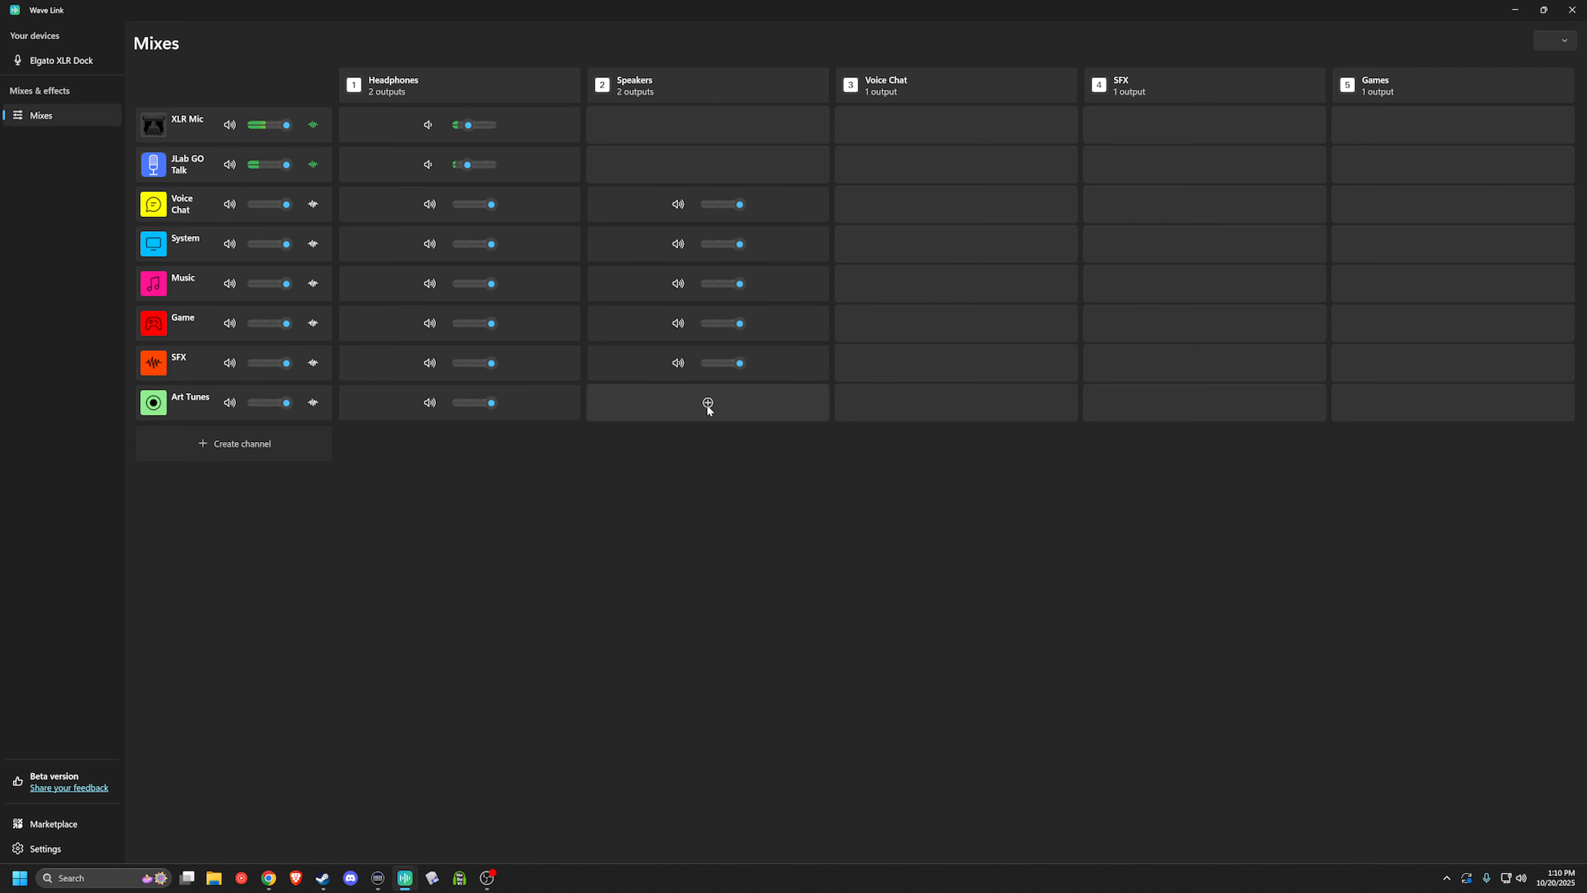
{"action": "left_click", "coordinate": [708, 403]}
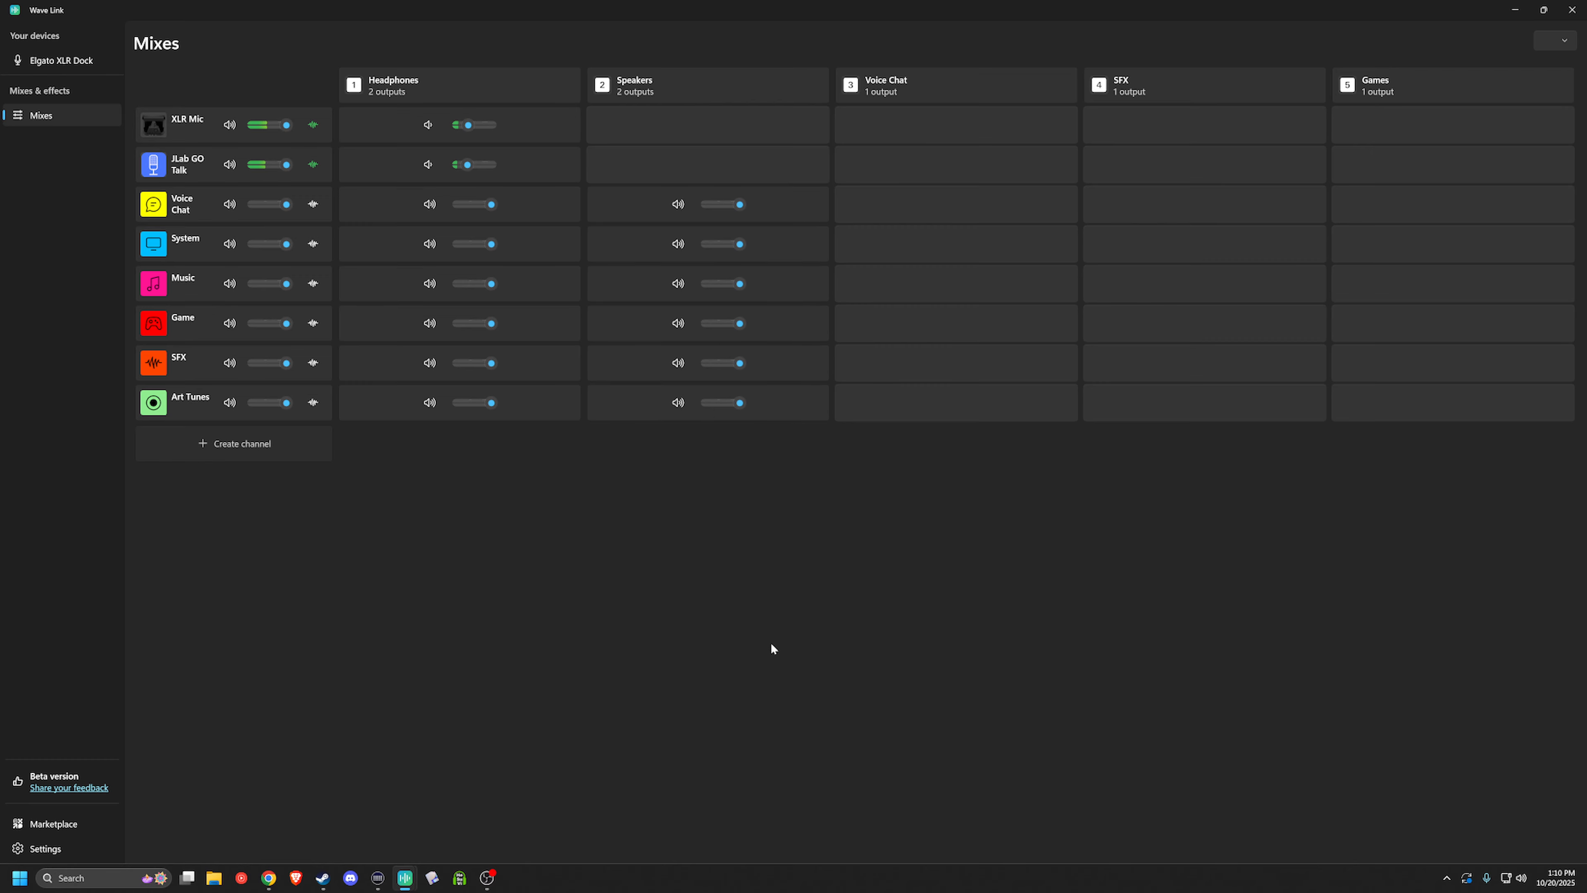
Mute all six channels from Voice Chat through Art Tunes in the Speakers mix.
{"action": "left_click", "coordinate": [678, 205]}
{"action": "left_click", "coordinate": [677, 244]}
{"action": "left_click", "coordinate": [678, 283]}
{"action": "left_click", "coordinate": [678, 323]}
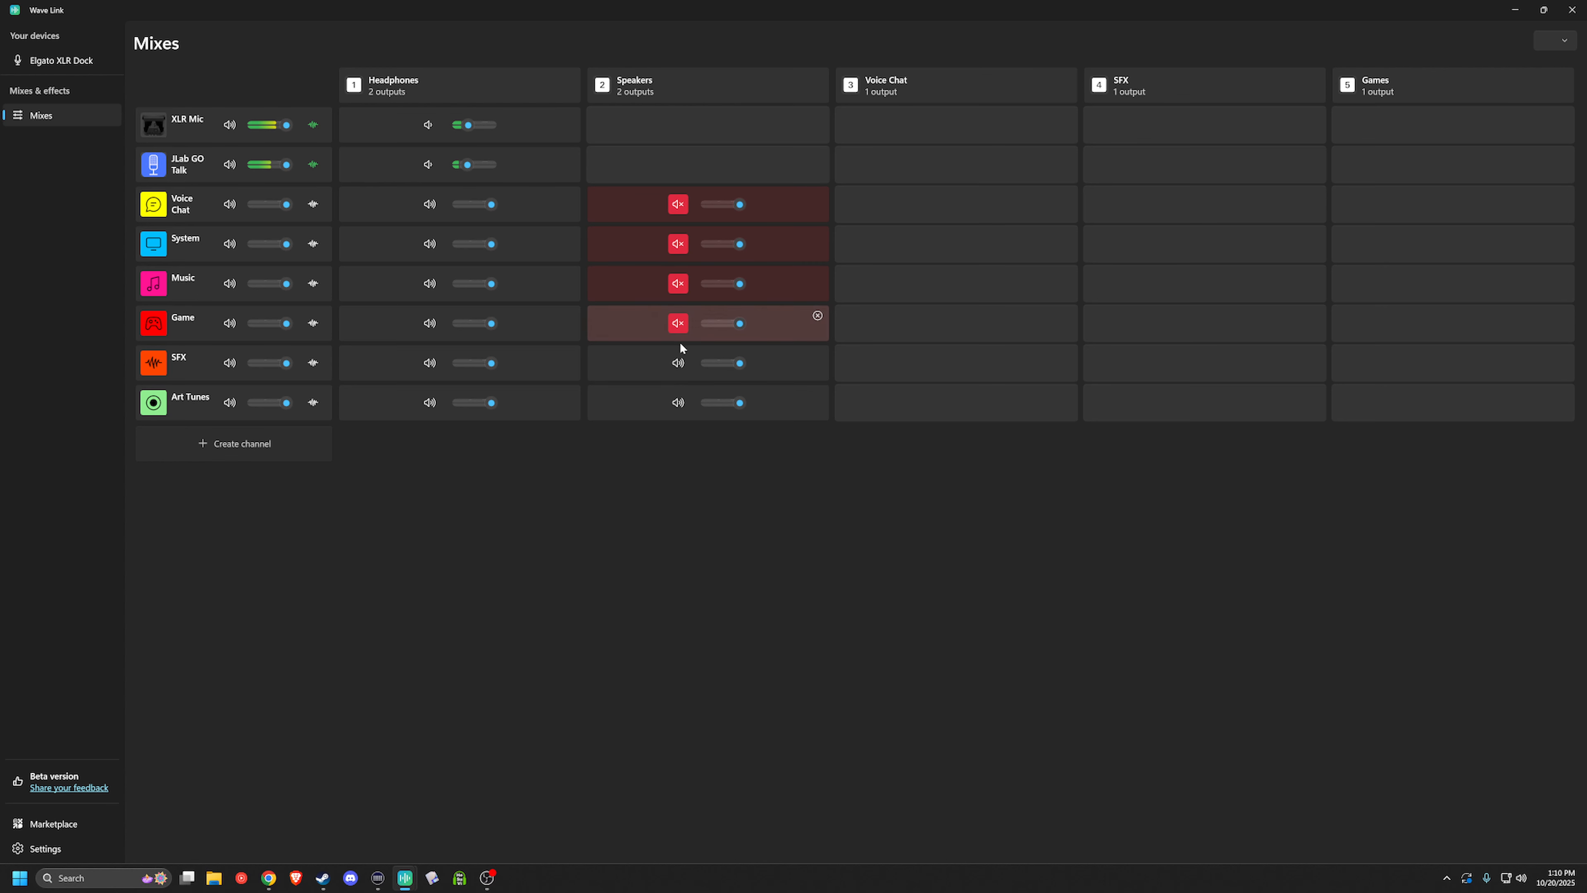
{"action": "left_click", "coordinate": [678, 362]}
{"action": "left_click", "coordinate": [677, 402]}
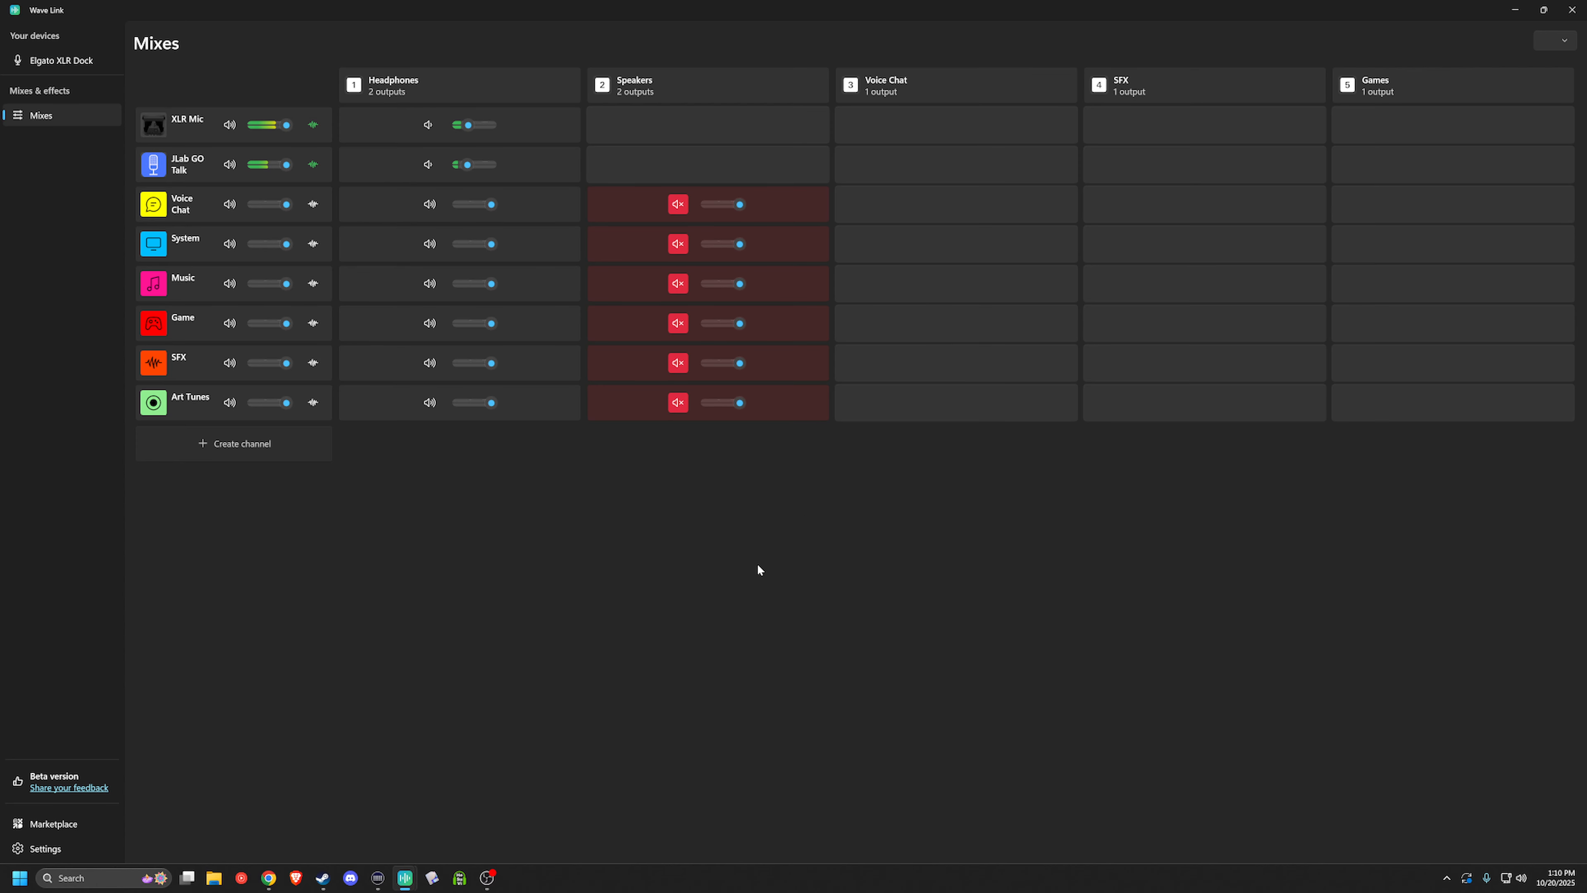
Add XLR Mic to the Voice Chat and SFX mixes, and the SFX channel to the SFX mix.
{"action": "left_click", "coordinate": [956, 125]}
{"action": "left_click", "coordinate": [1203, 126]}
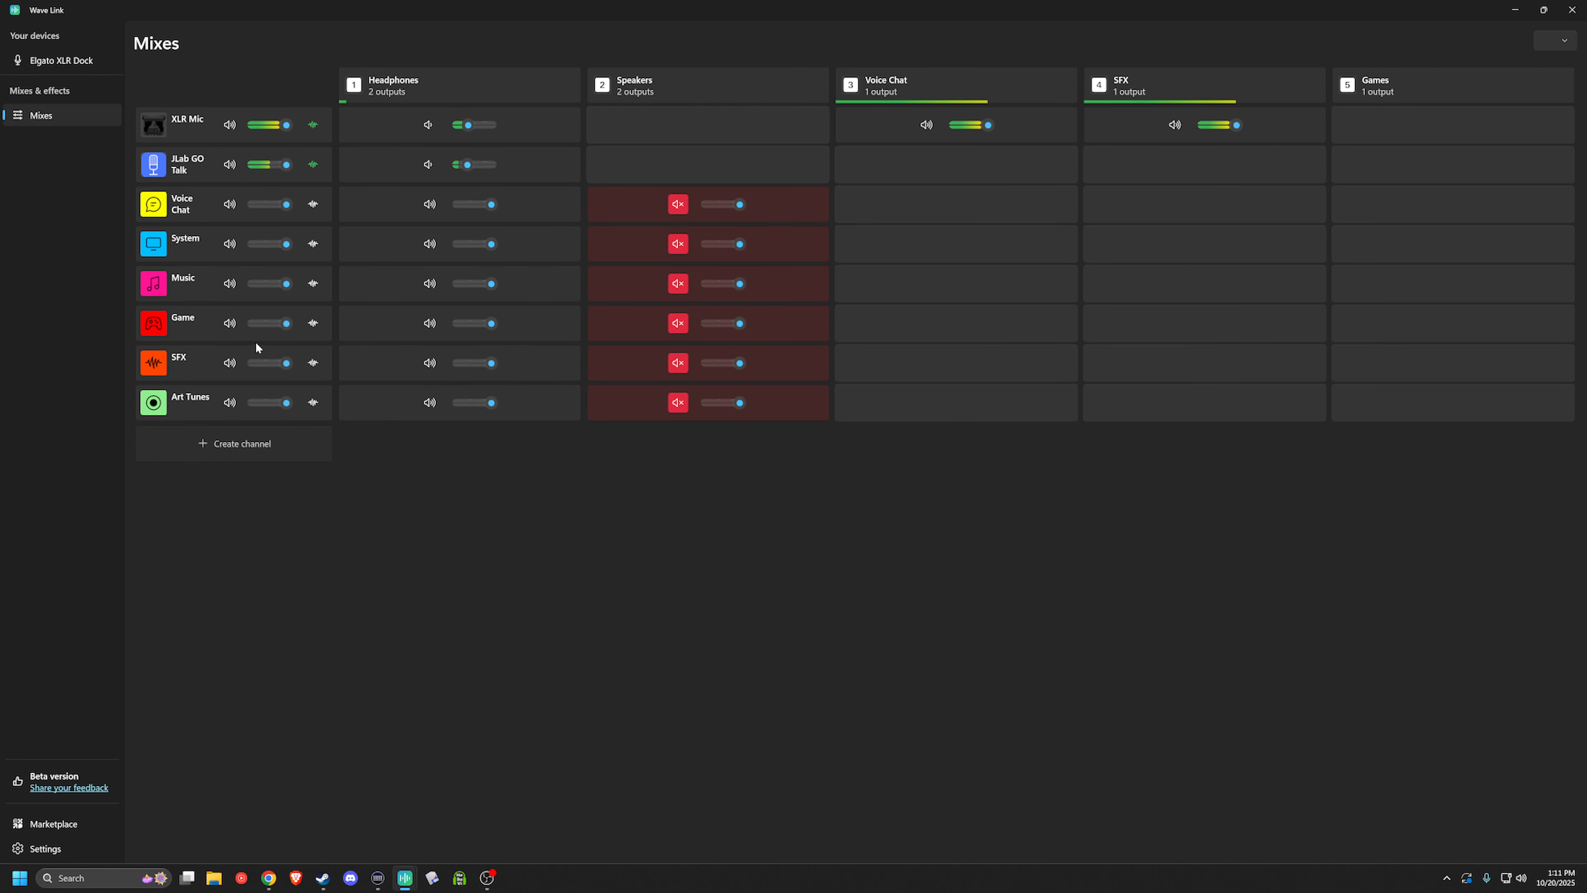
{"action": "left_click", "coordinate": [1206, 361]}
Mute XLR Mic in the SFX mix and add the SFX channel, muted, to the Voice Chat mix.
{"action": "left_click", "coordinate": [1175, 124]}
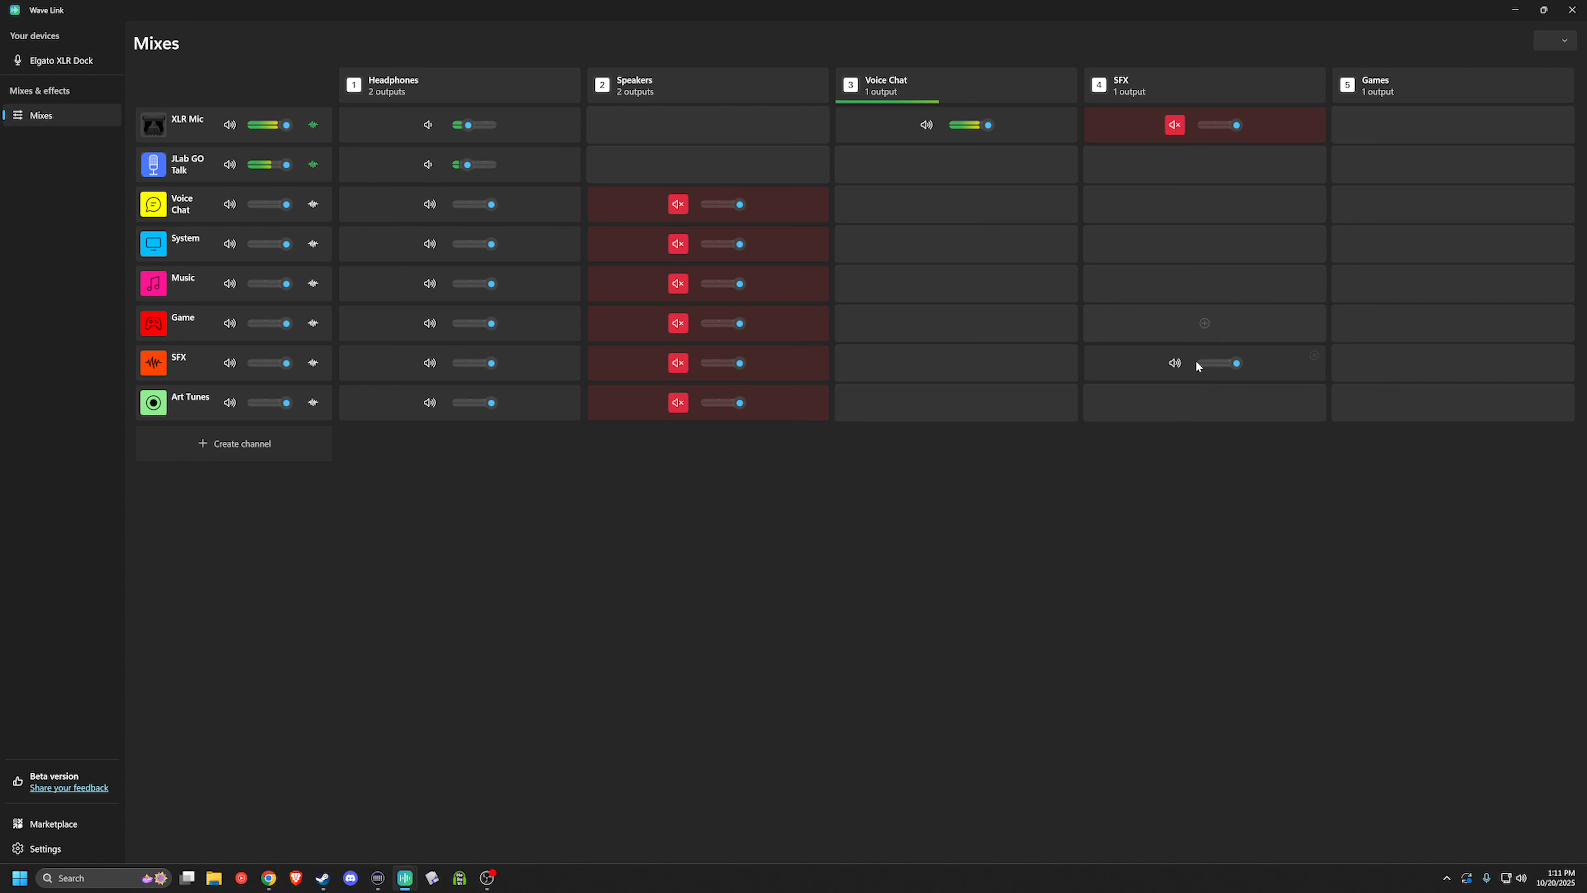
{"action": "left_click", "coordinate": [957, 363]}
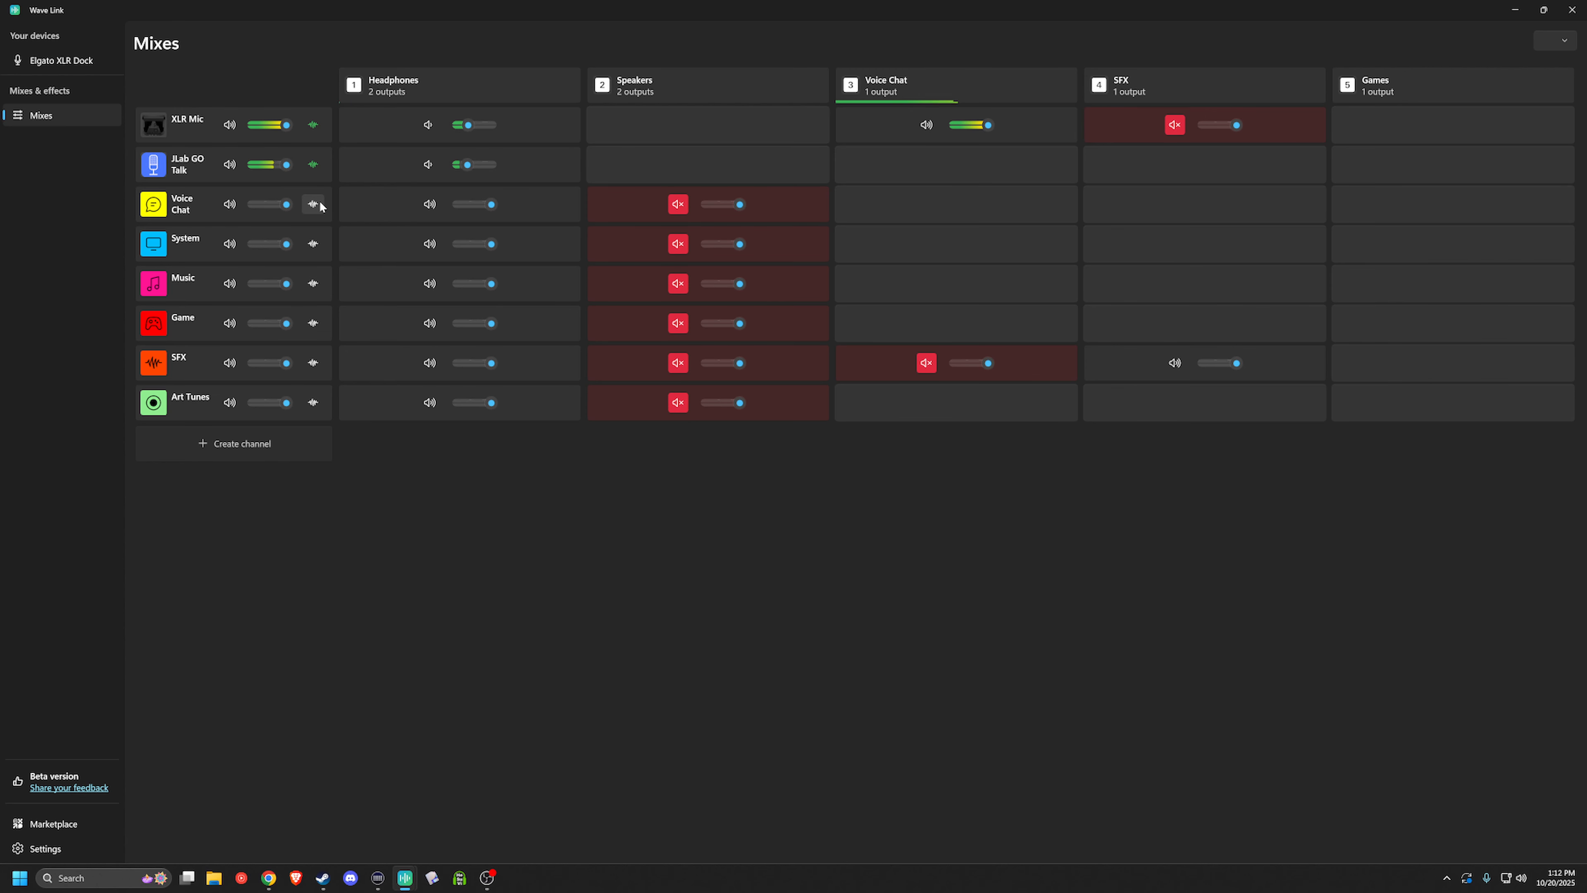
Add the Elgato Noise Removal audio effect to the Voice Chat channel.
{"action": "left_click", "coordinate": [313, 204]}
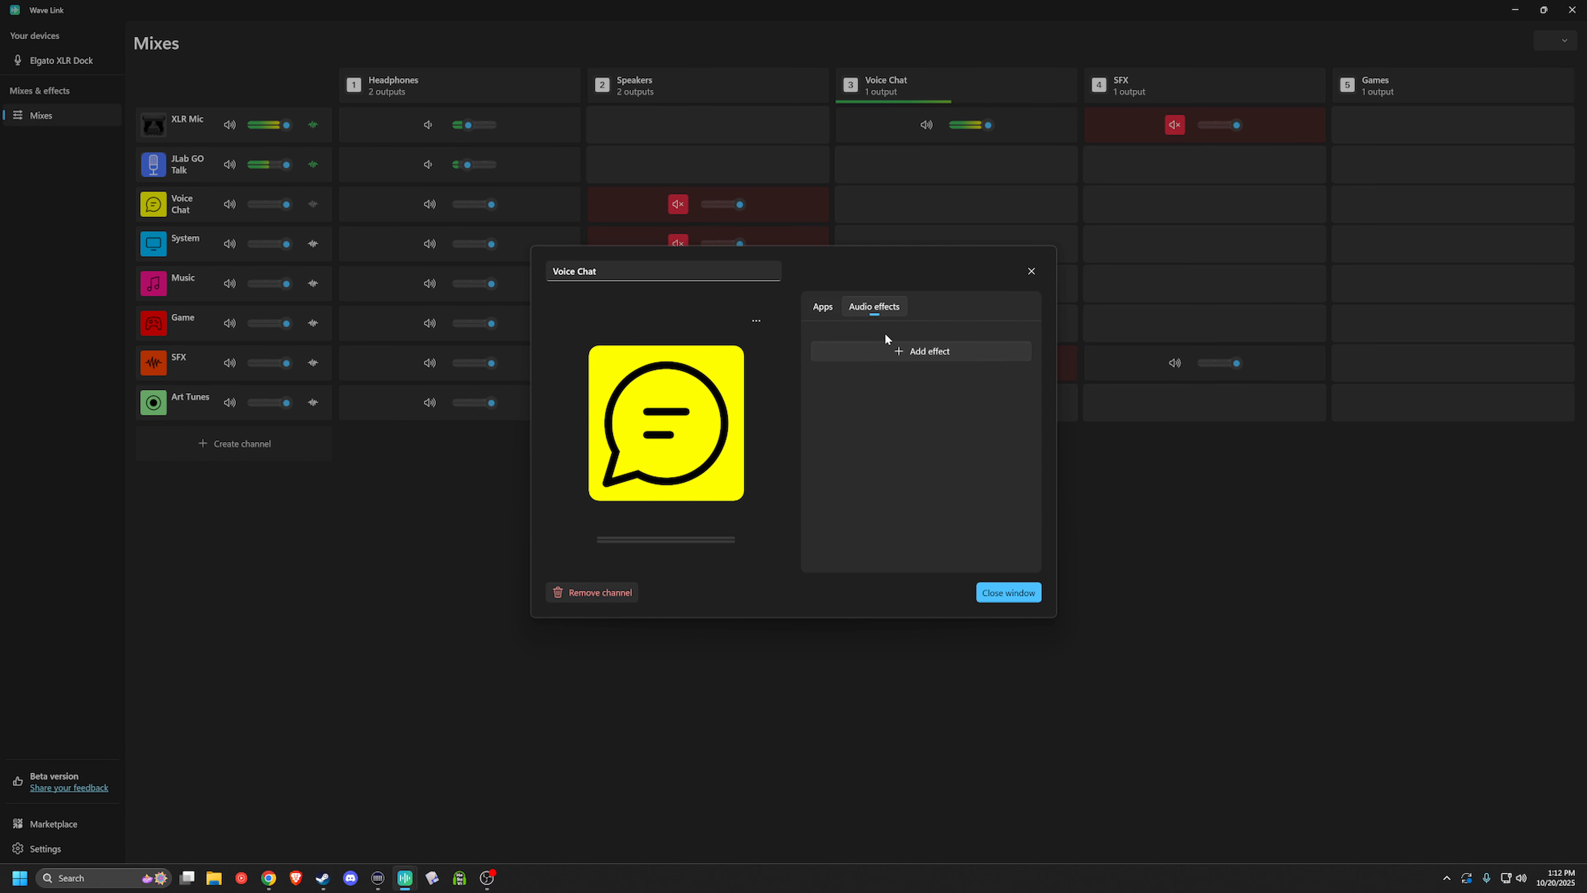
{"action": "left_click", "coordinate": [912, 351]}
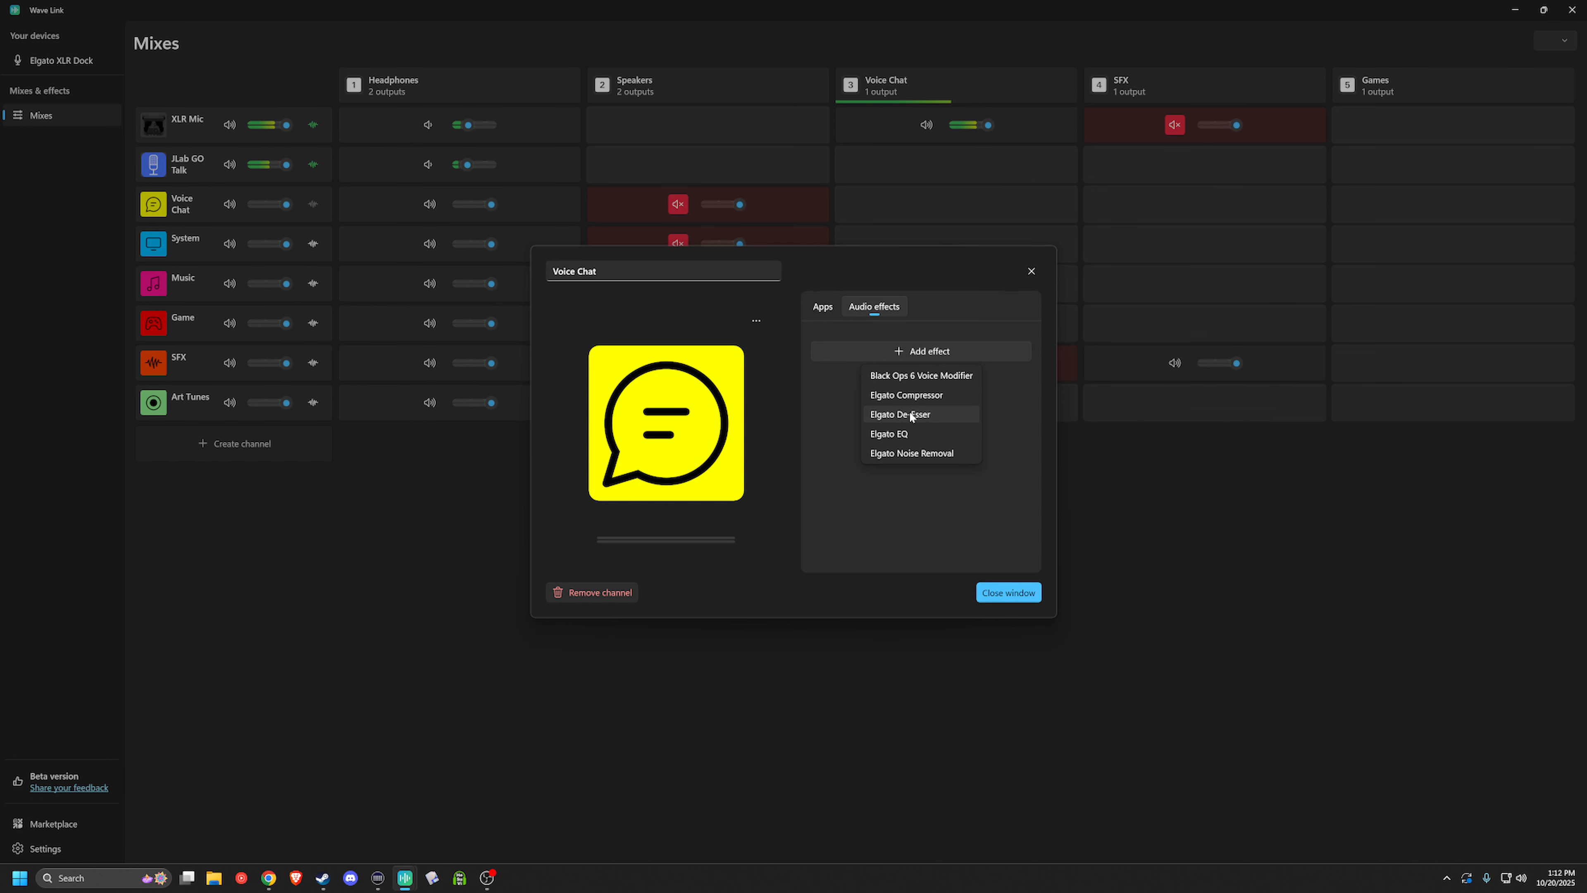
{"action": "left_click", "coordinate": [917, 454]}
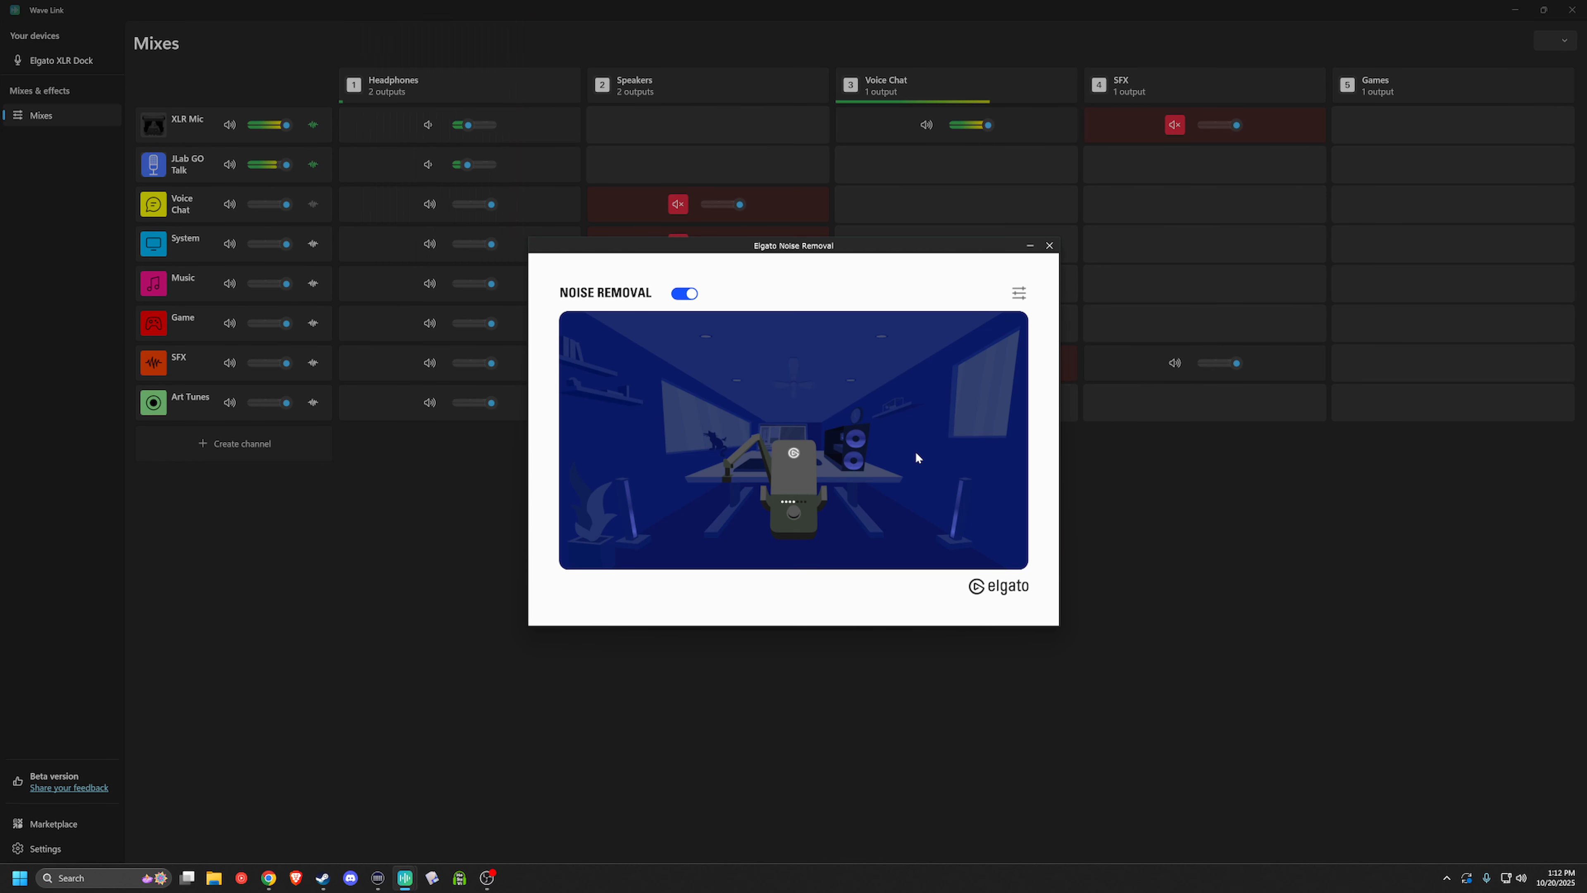
Review the noise gate settings of the Voice Chat channel's Elgato Noise Removal effect and close the channel settings.
{"action": "left_click", "coordinate": [1018, 295]}
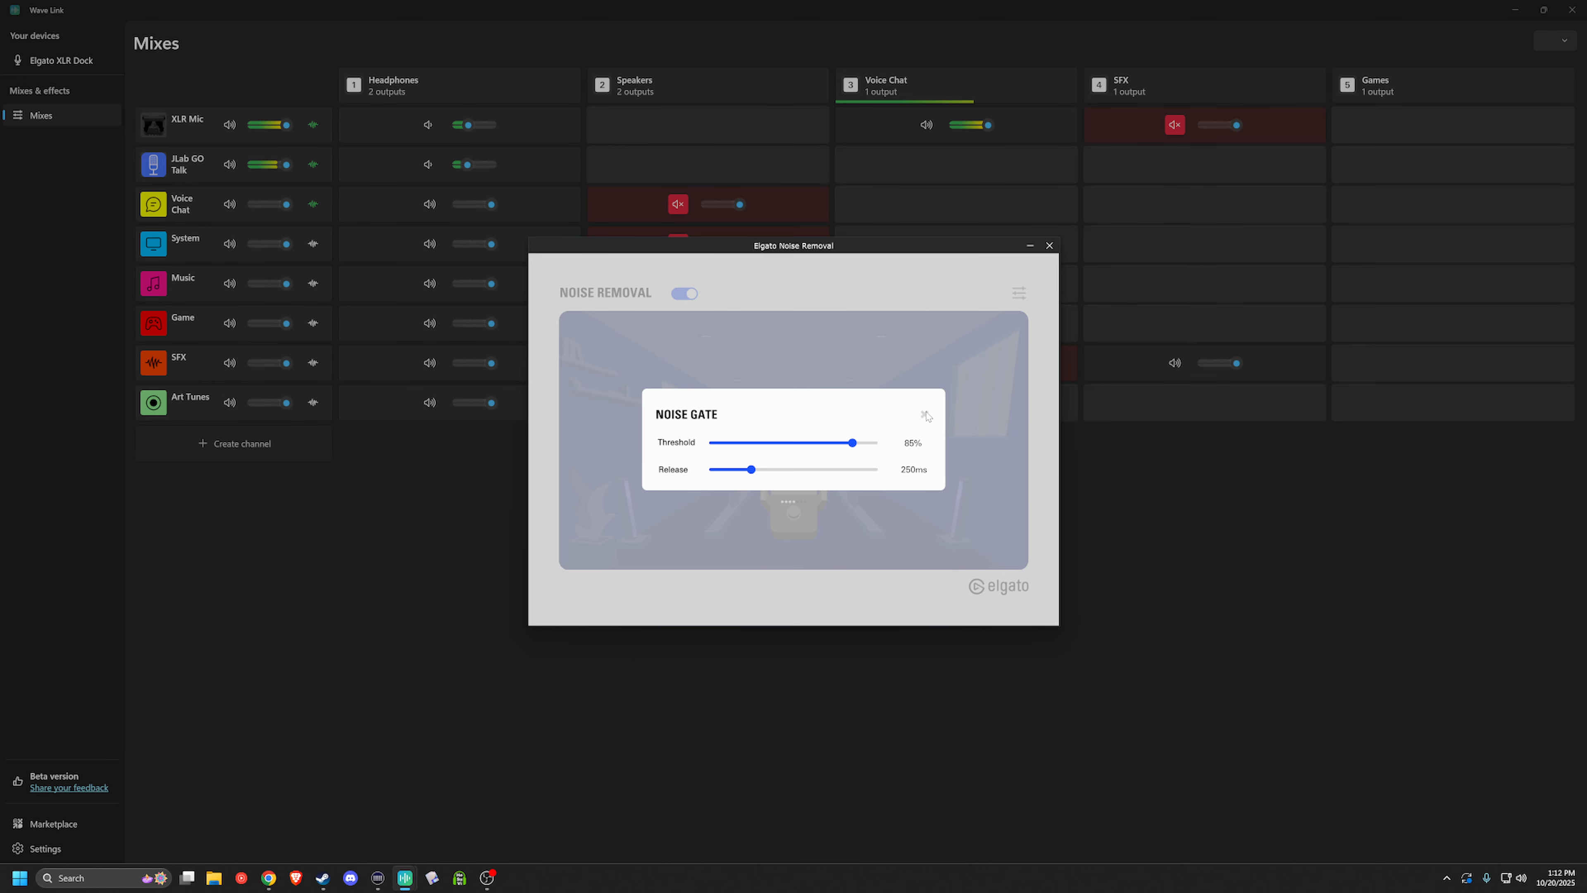
{"action": "left_click", "coordinate": [924, 414]}
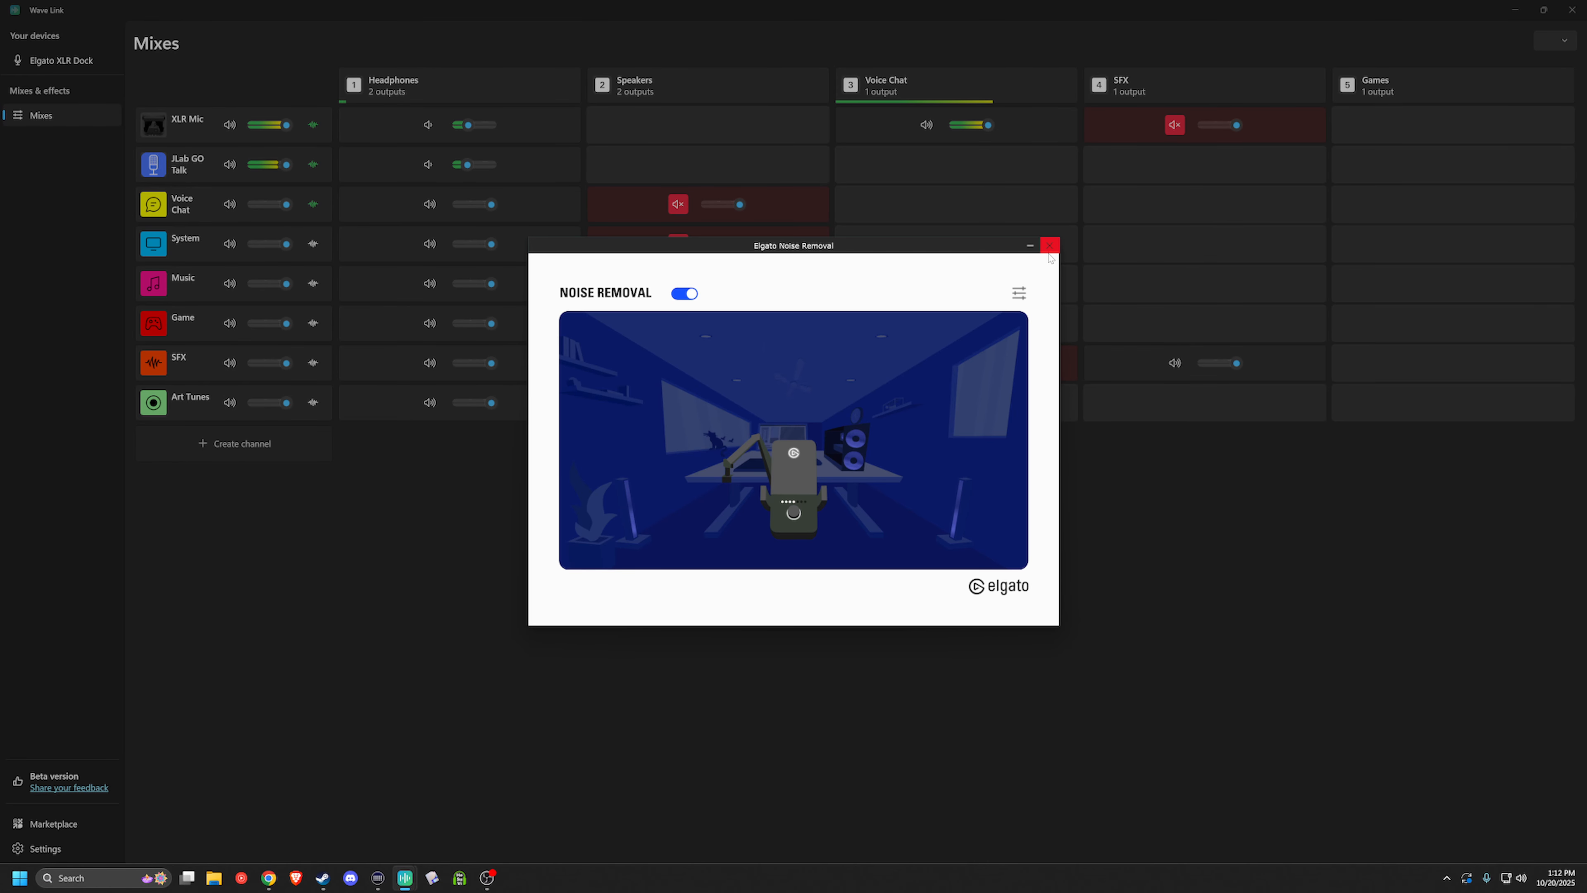
{"action": "left_click", "coordinate": [1051, 246]}
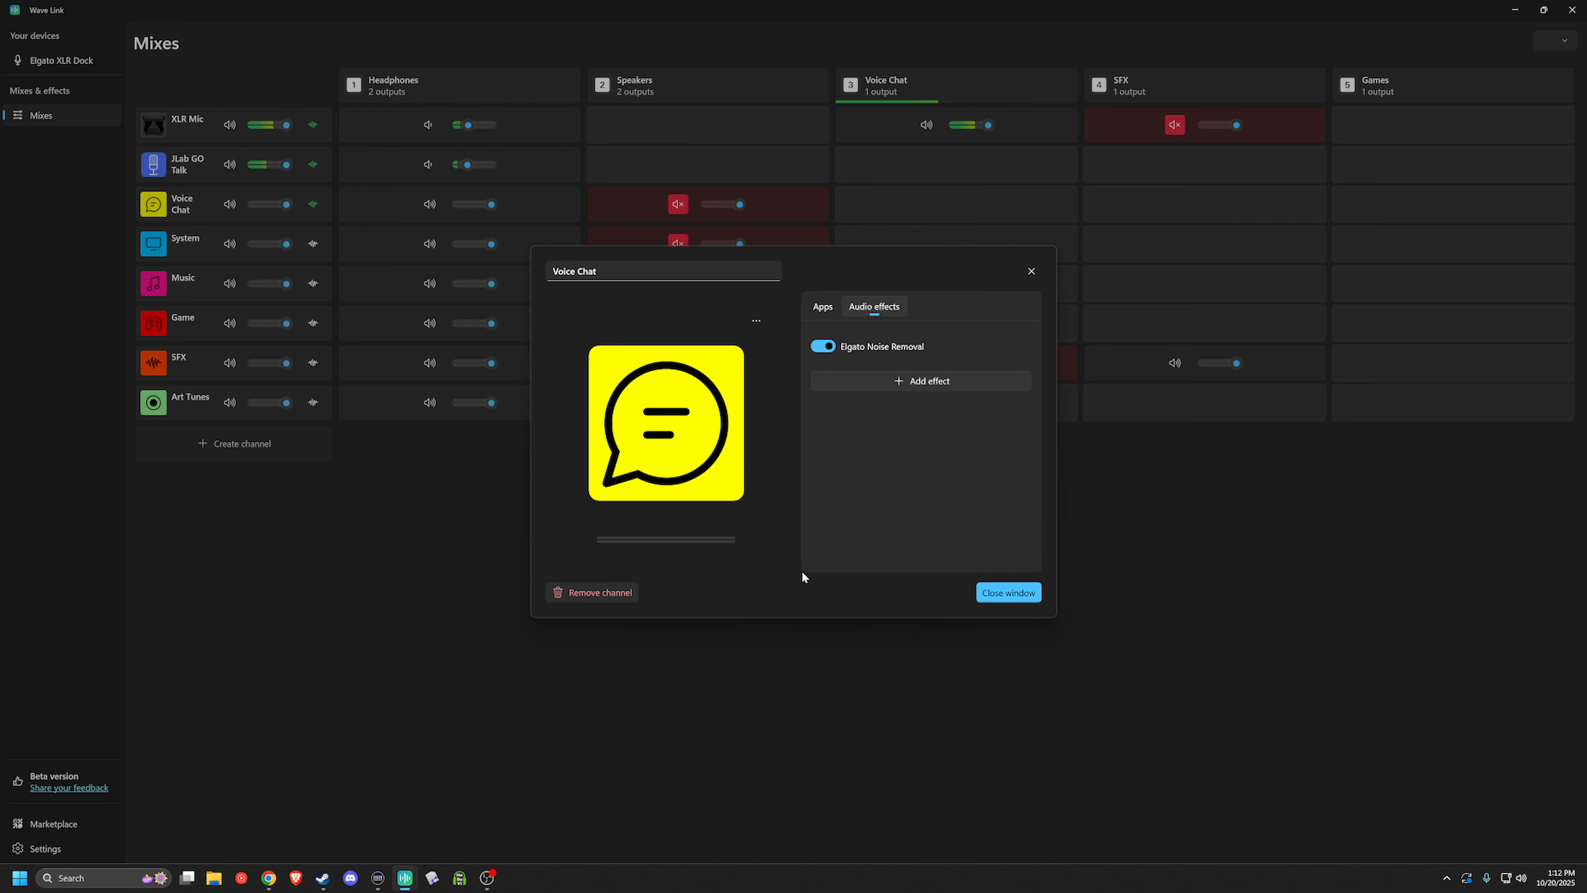
{"action": "left_click", "coordinate": [1004, 592]}
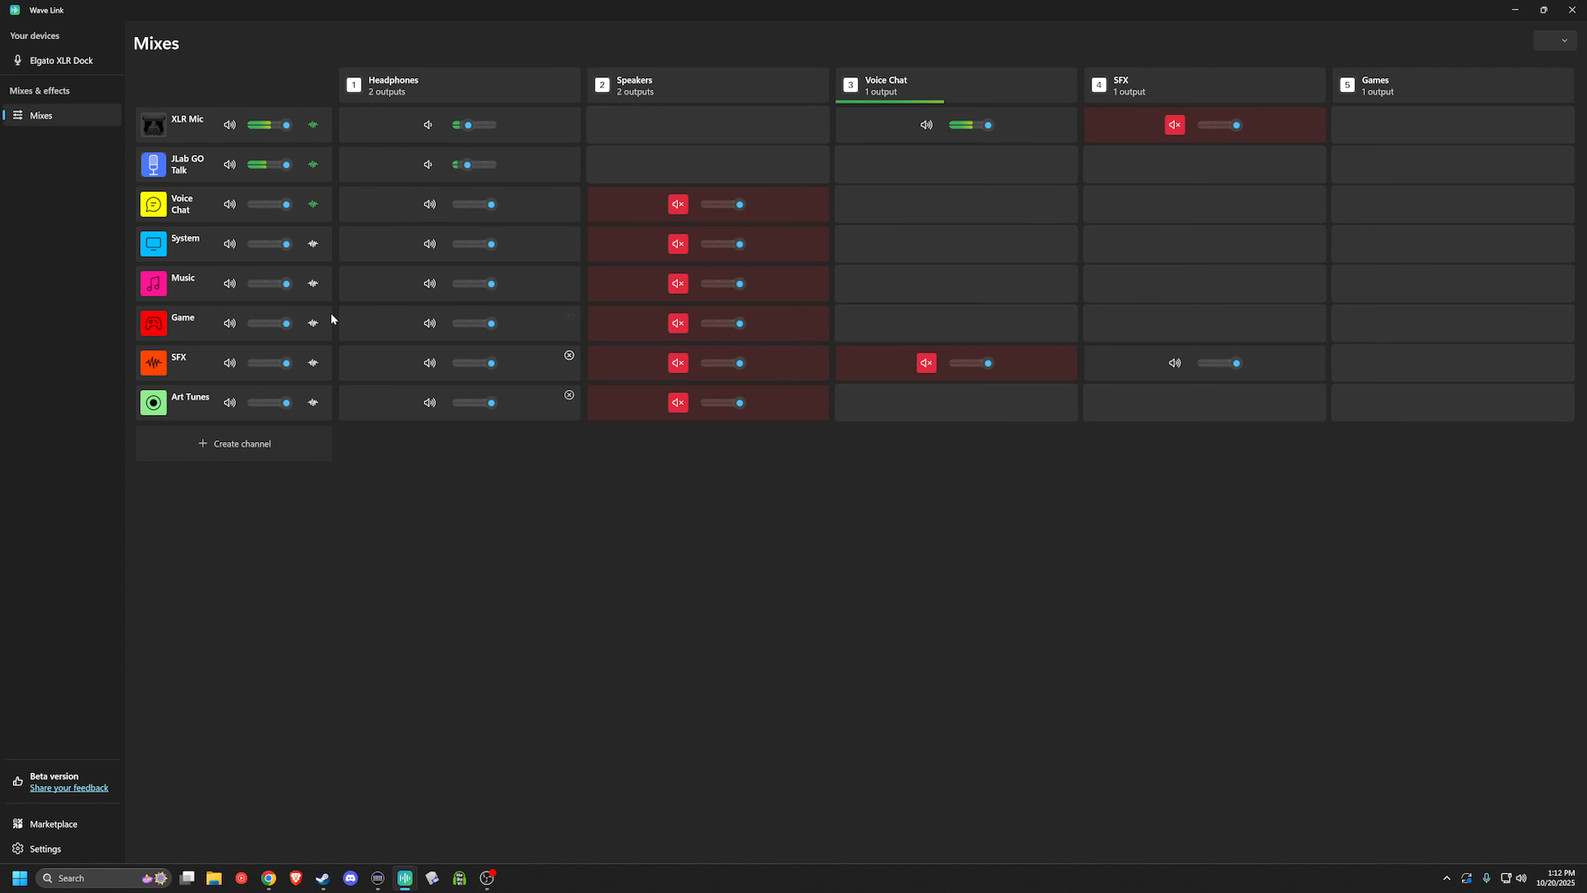
{"action": "left_click", "coordinate": [314, 204]}
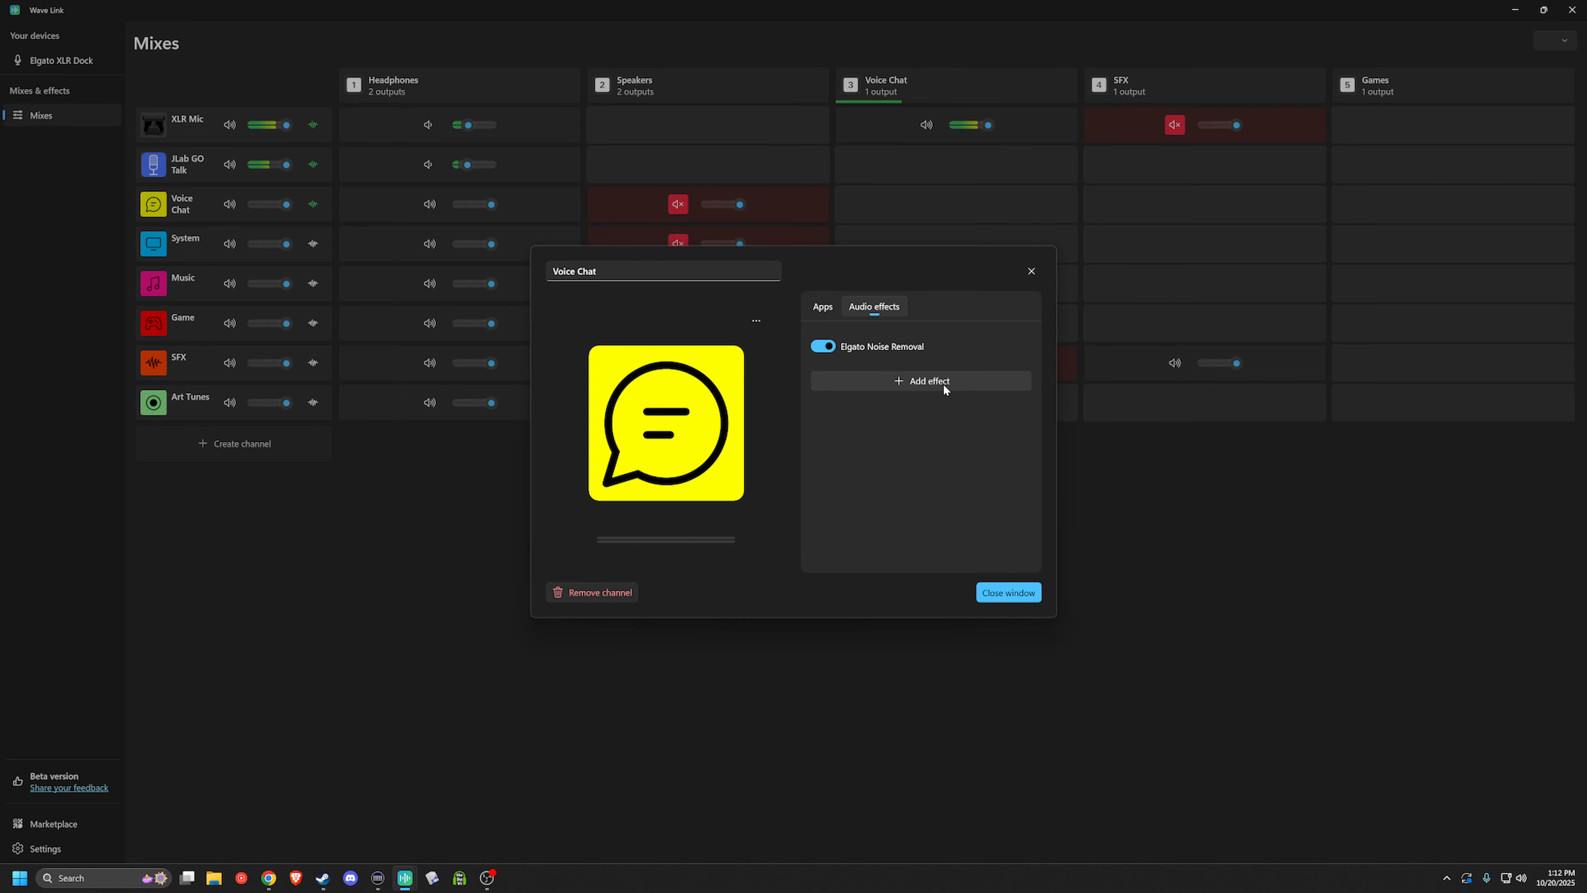
{"action": "mouse_move", "coordinate": [932, 359]}
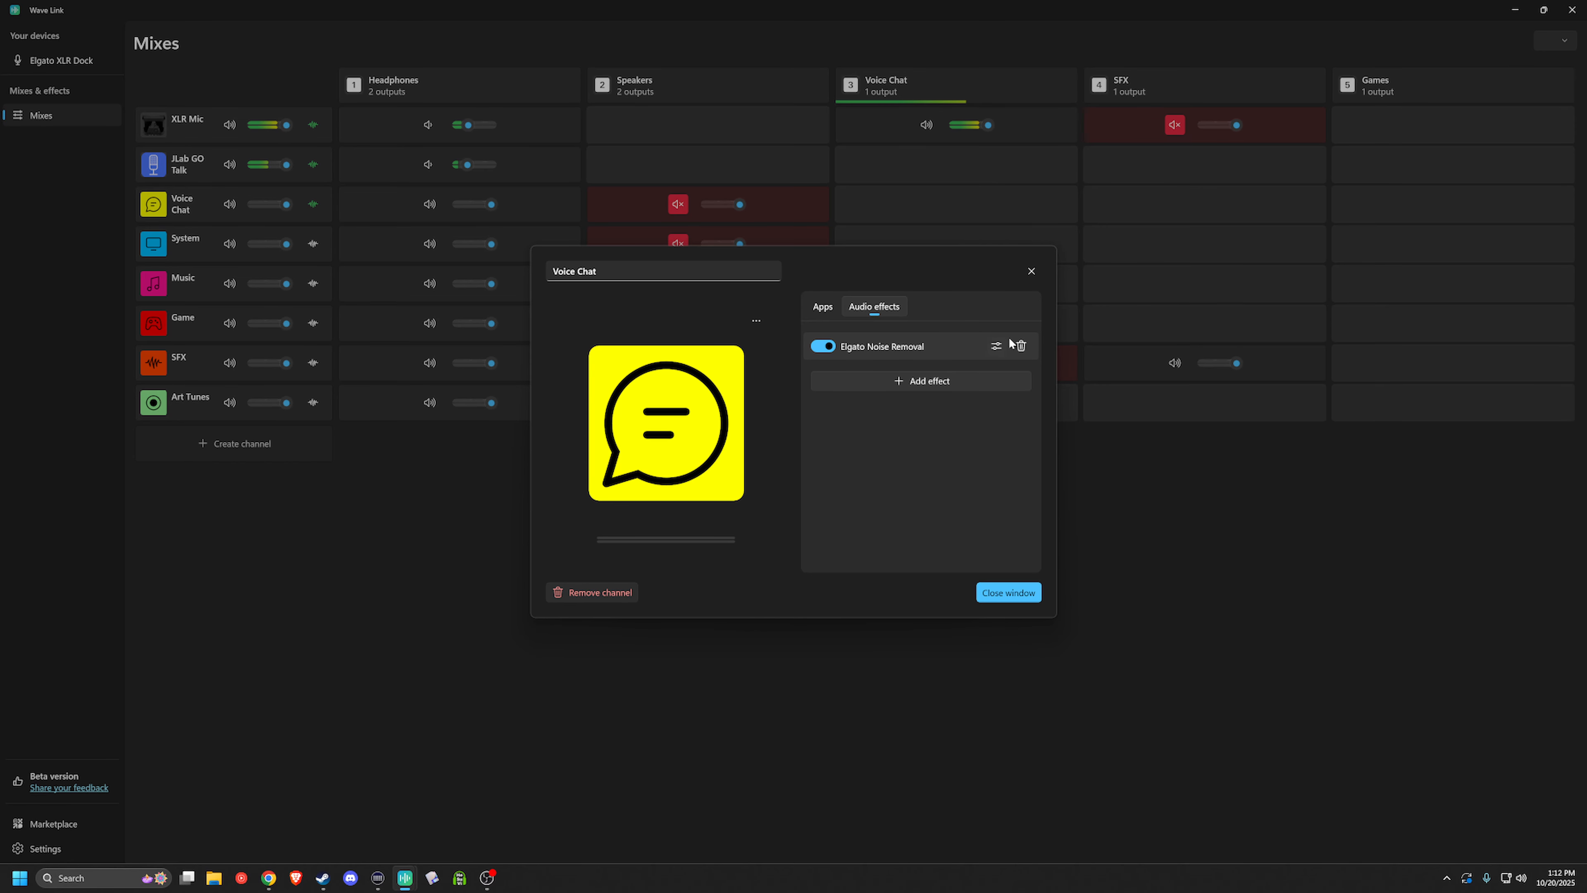
{"action": "left_click", "coordinate": [996, 344]}
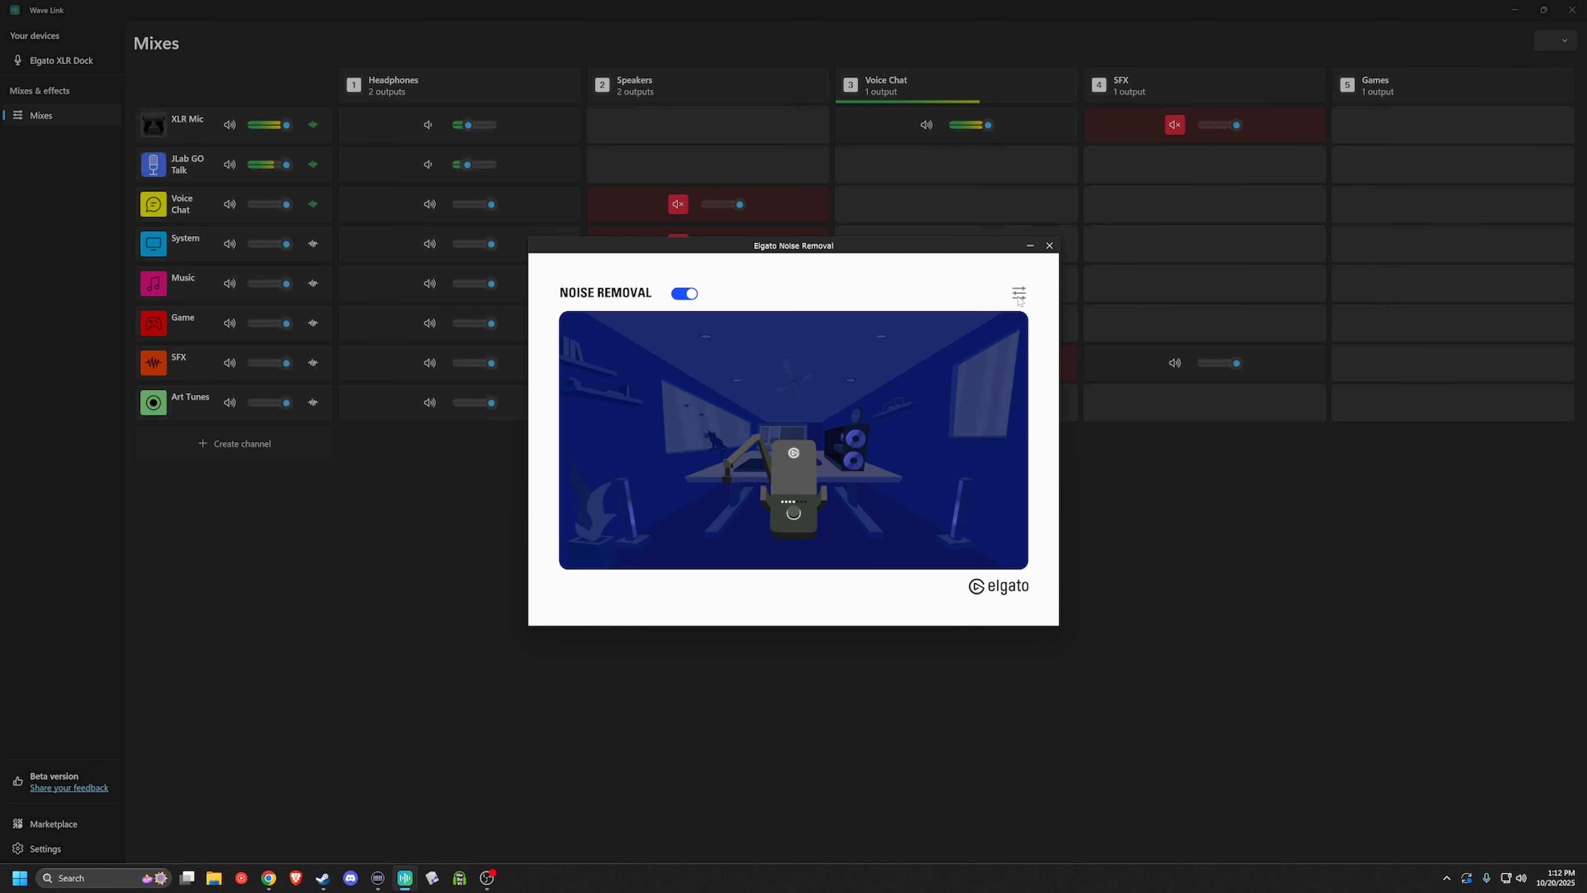
{"action": "left_click", "coordinate": [1018, 294]}
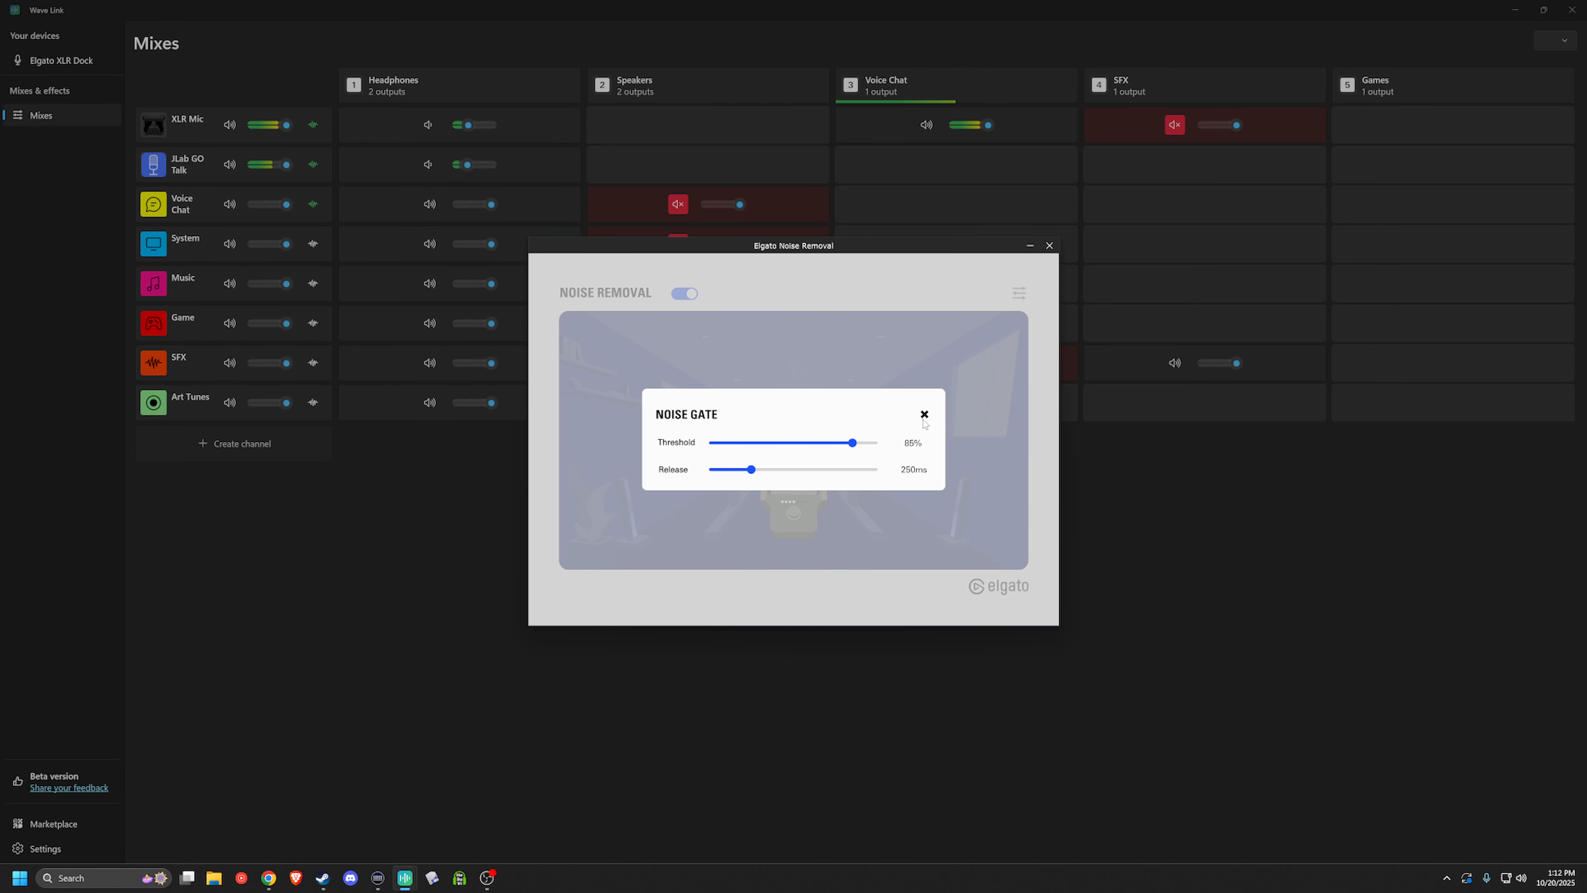
{"action": "left_click", "coordinate": [925, 415]}
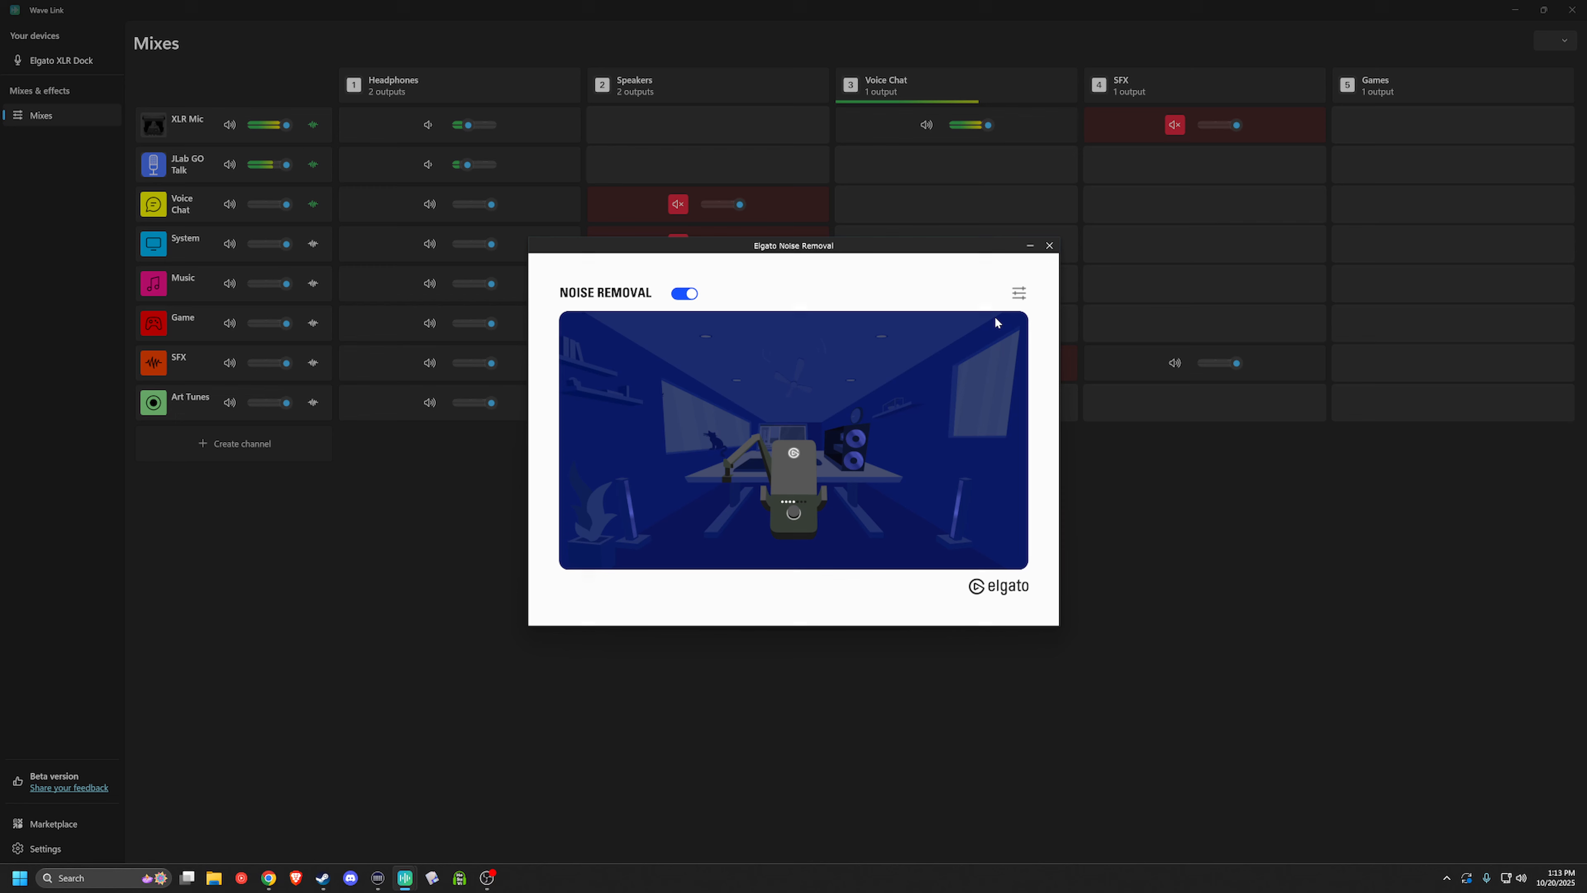
{"action": "left_click", "coordinate": [1049, 246]}
{"action": "left_click", "coordinate": [1010, 592]}
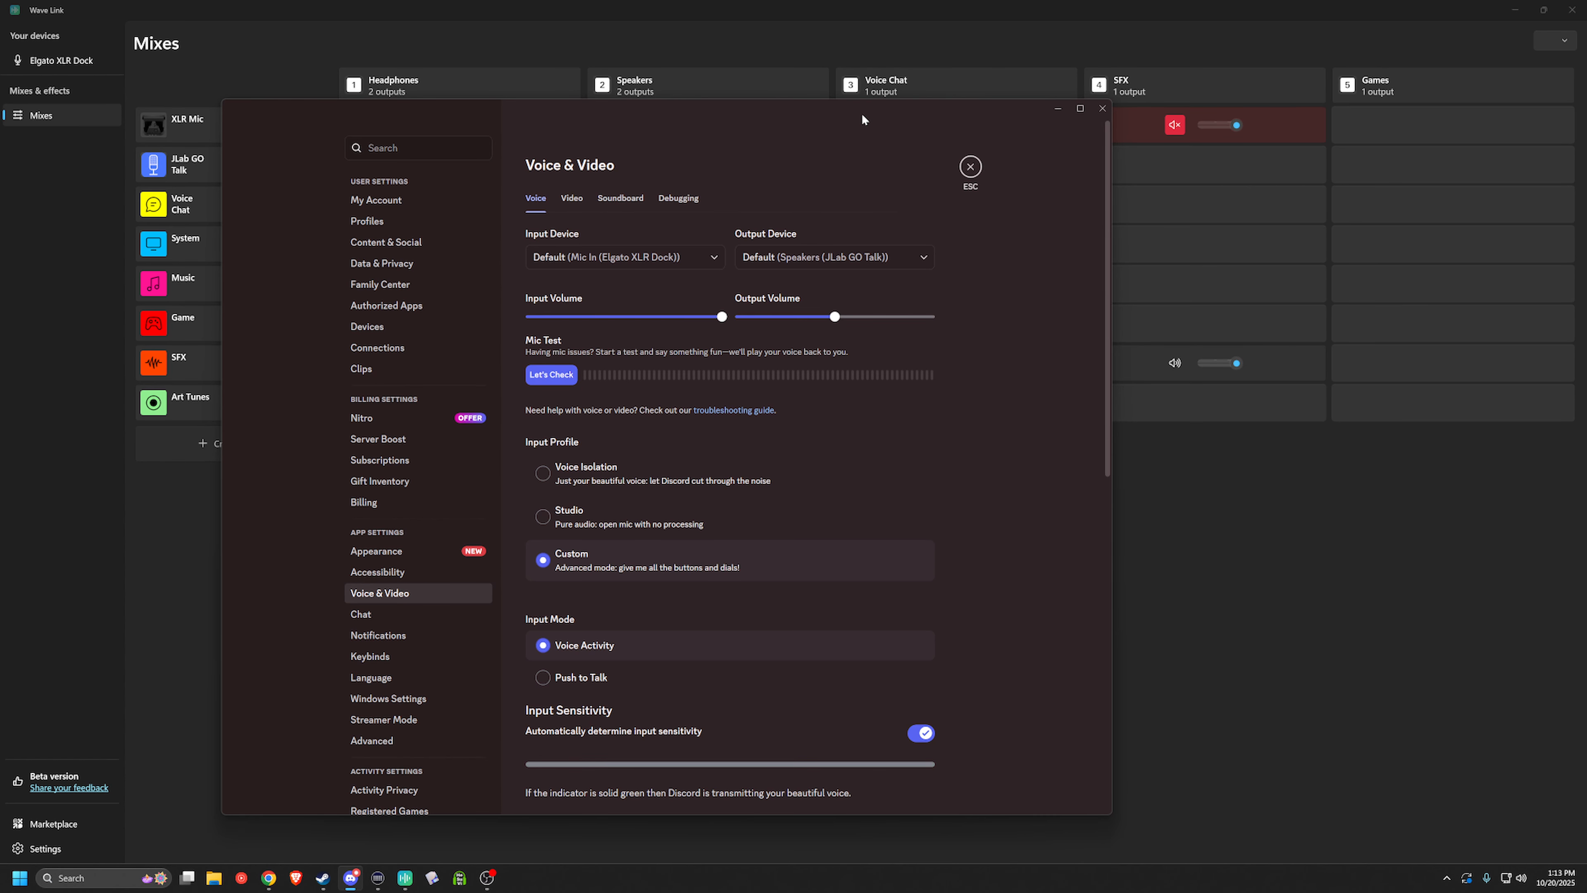
In Discord's voice settings, set both the input and output device to Voice Chat (Elgato Virtual Audio).
{"action": "left_click", "coordinate": [631, 261]}
{"action": "left_click", "coordinate": [579, 320]}
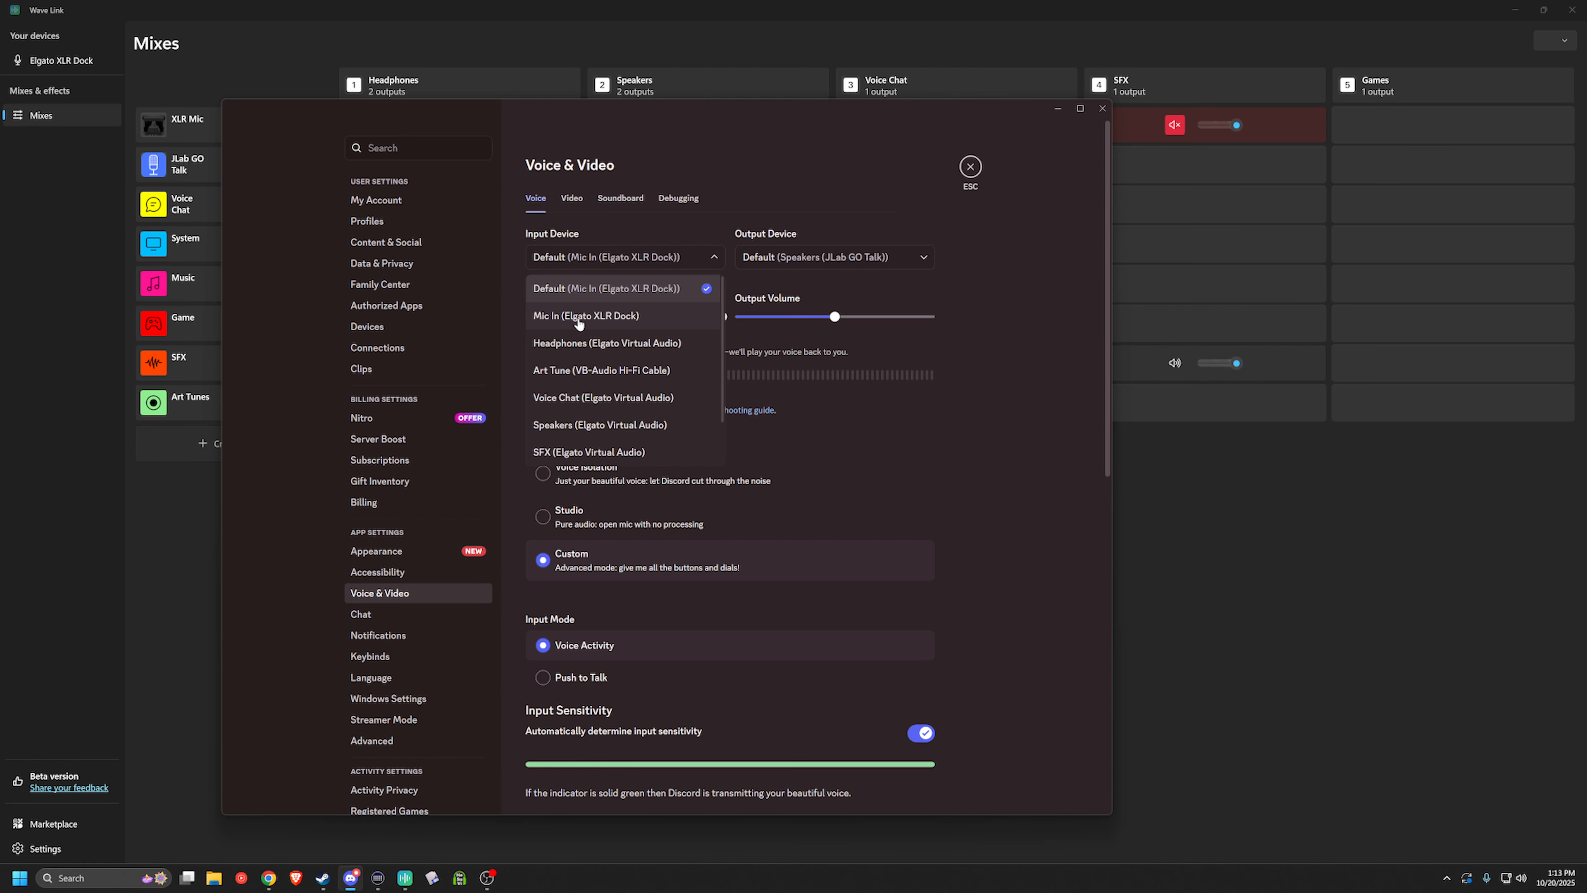
{"action": "left_click", "coordinate": [610, 400]}
{"action": "left_click", "coordinate": [872, 264]}
{"action": "left_click", "coordinate": [801, 318]}
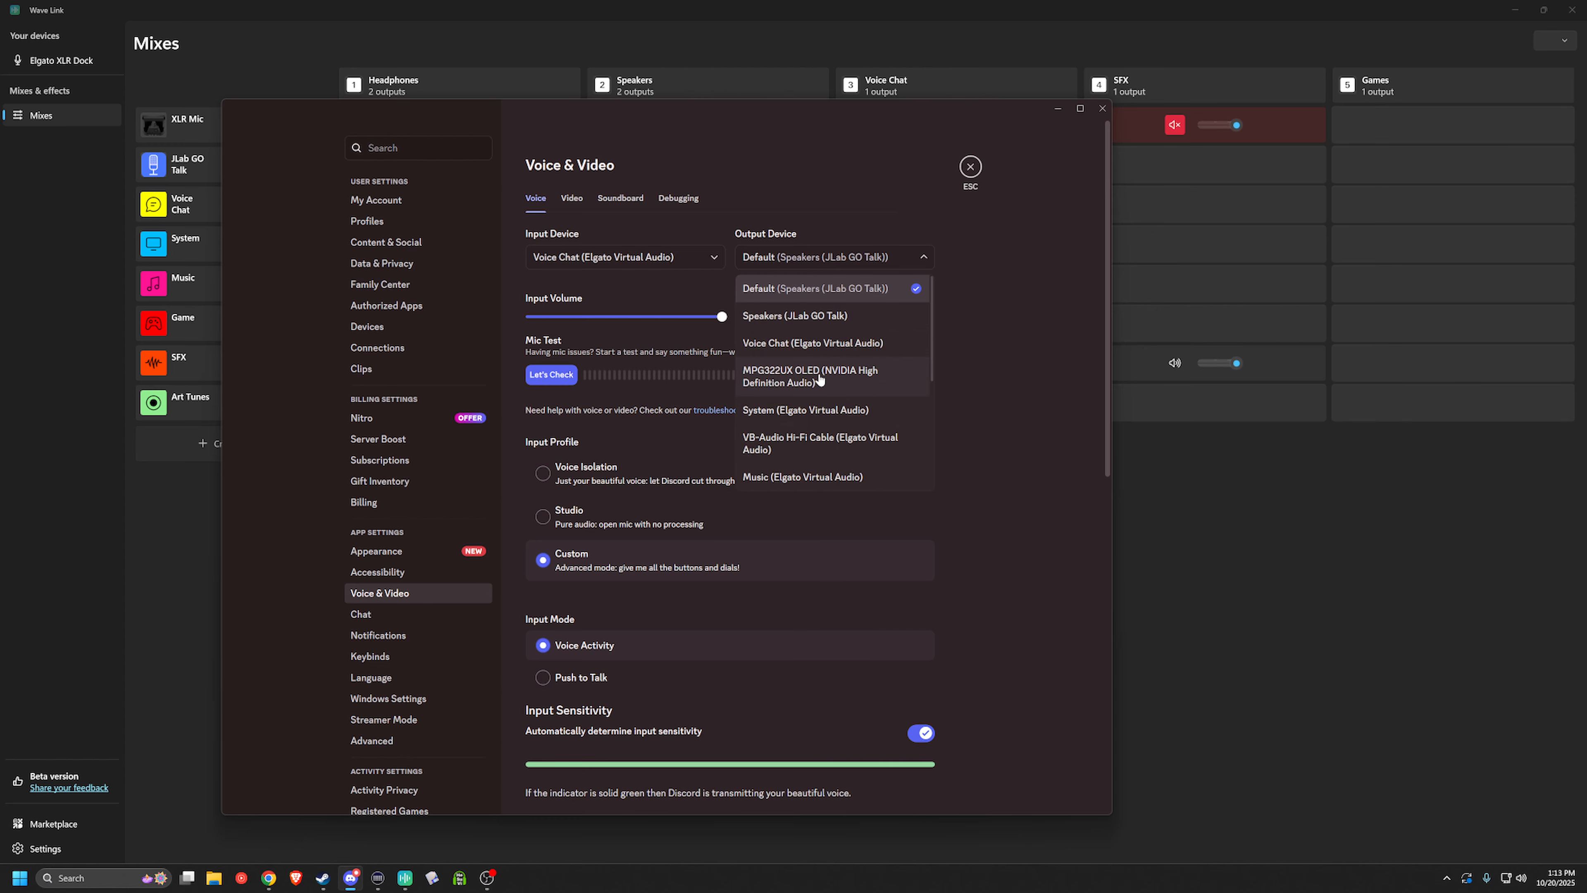
{"action": "left_click", "coordinate": [810, 343]}
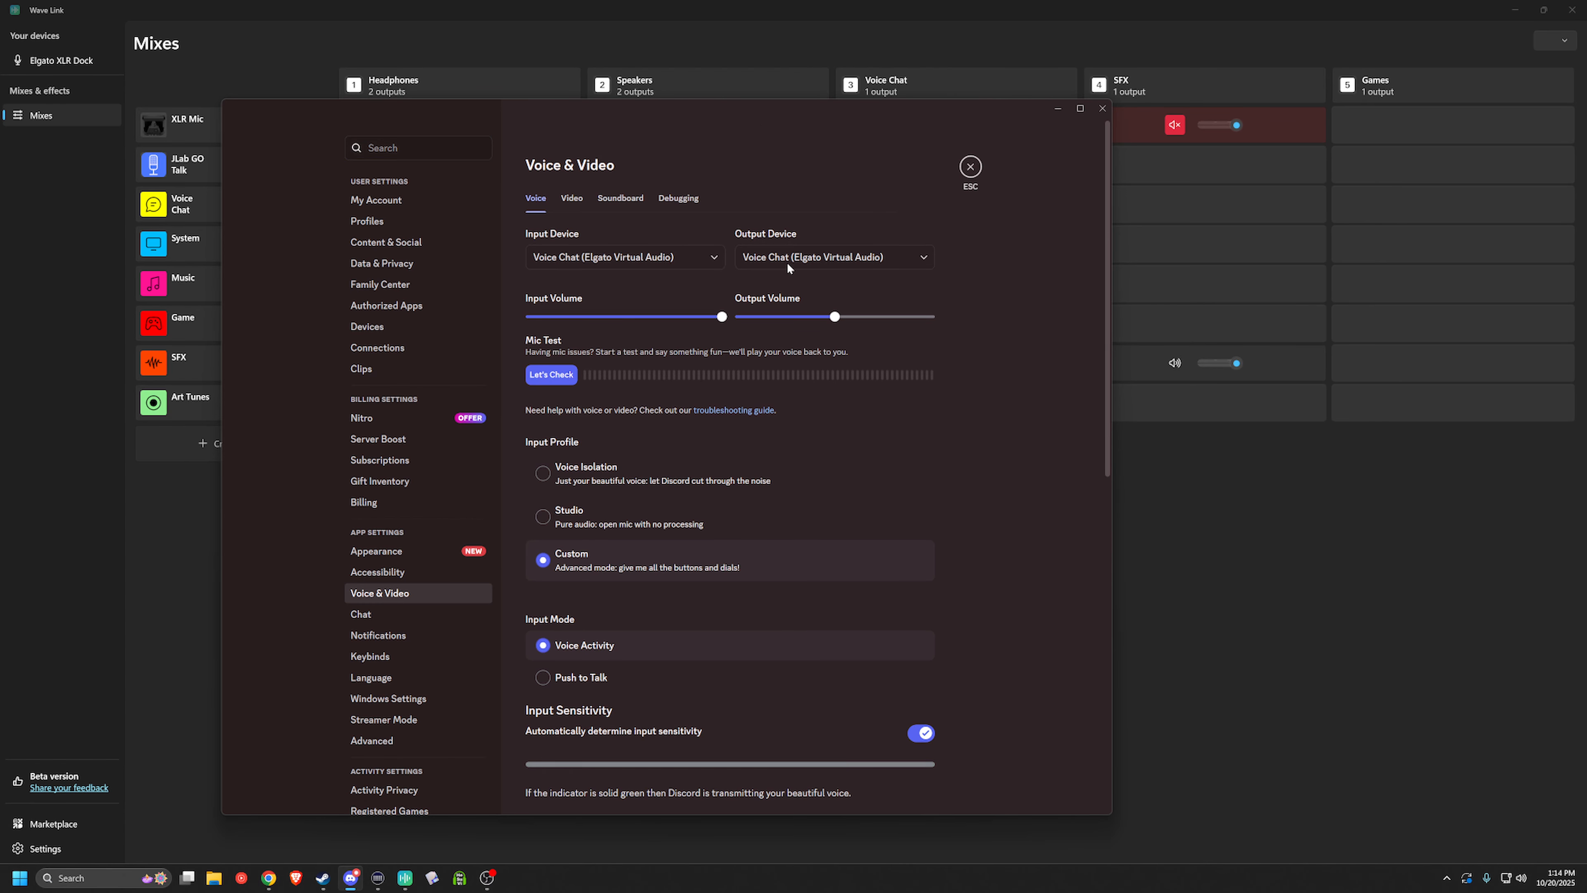
Move the Discord window clear of the mixer and unmute the SFX channel in the Voice Chat mix.
{"action": "left_click_drag", "start_coordinate": [861, 111], "coordinate": [885, 562]}
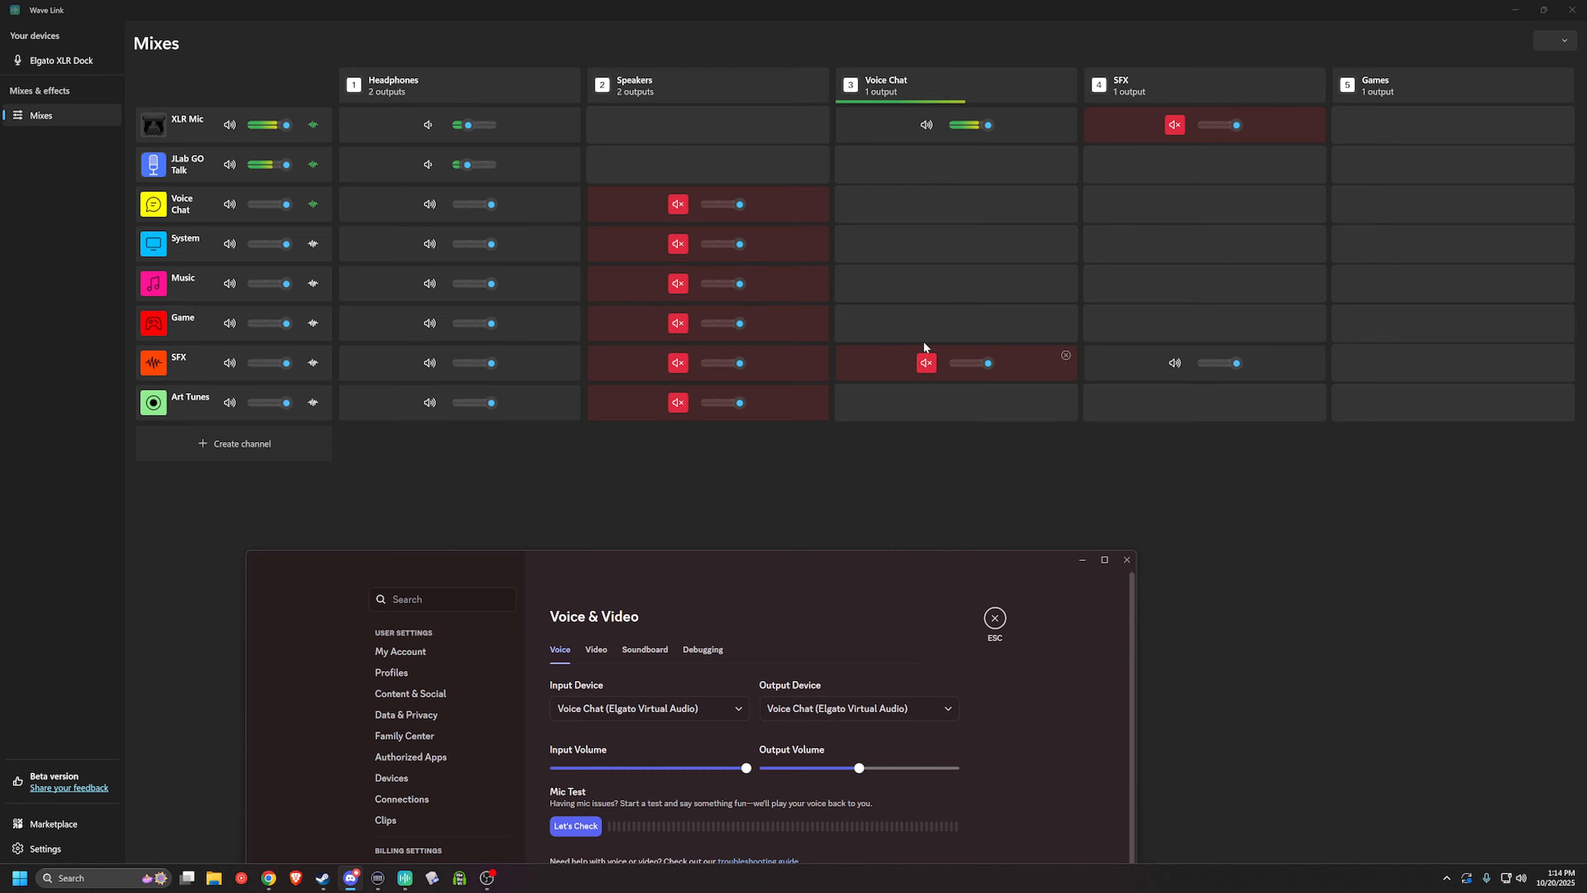
{"action": "left_click", "coordinate": [924, 365]}
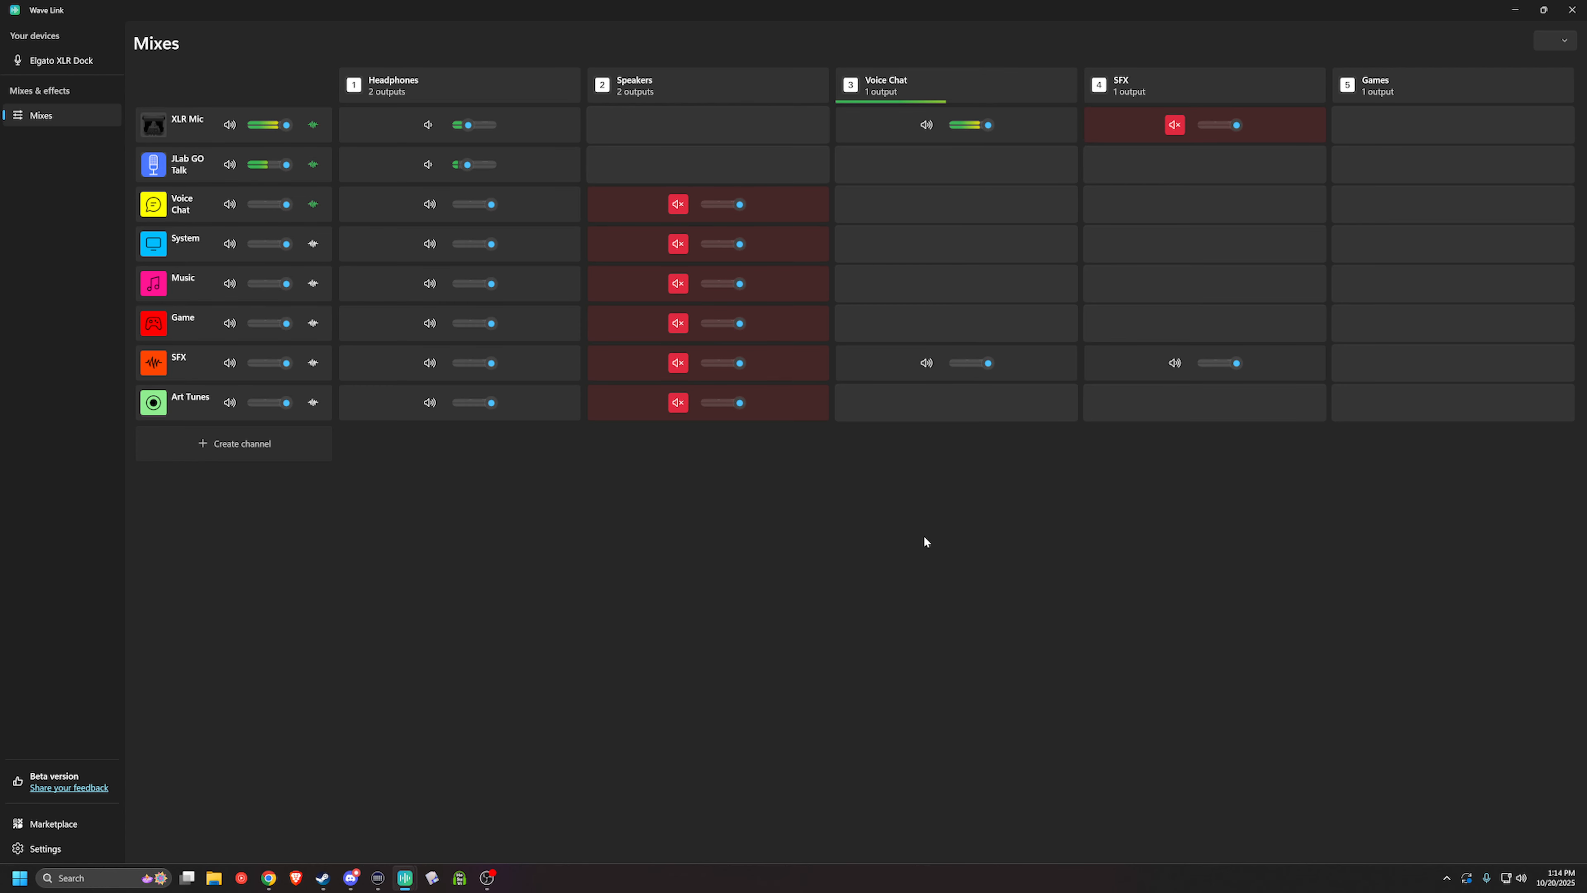
{"action": "mouse_move", "coordinate": [978, 406]}
Switch to Stream Deck, show the Stream Deck XL device and check the audio output of the KNOCK KNOCK KNOCK sound key.
{"action": "left_click", "coordinate": [378, 878]}
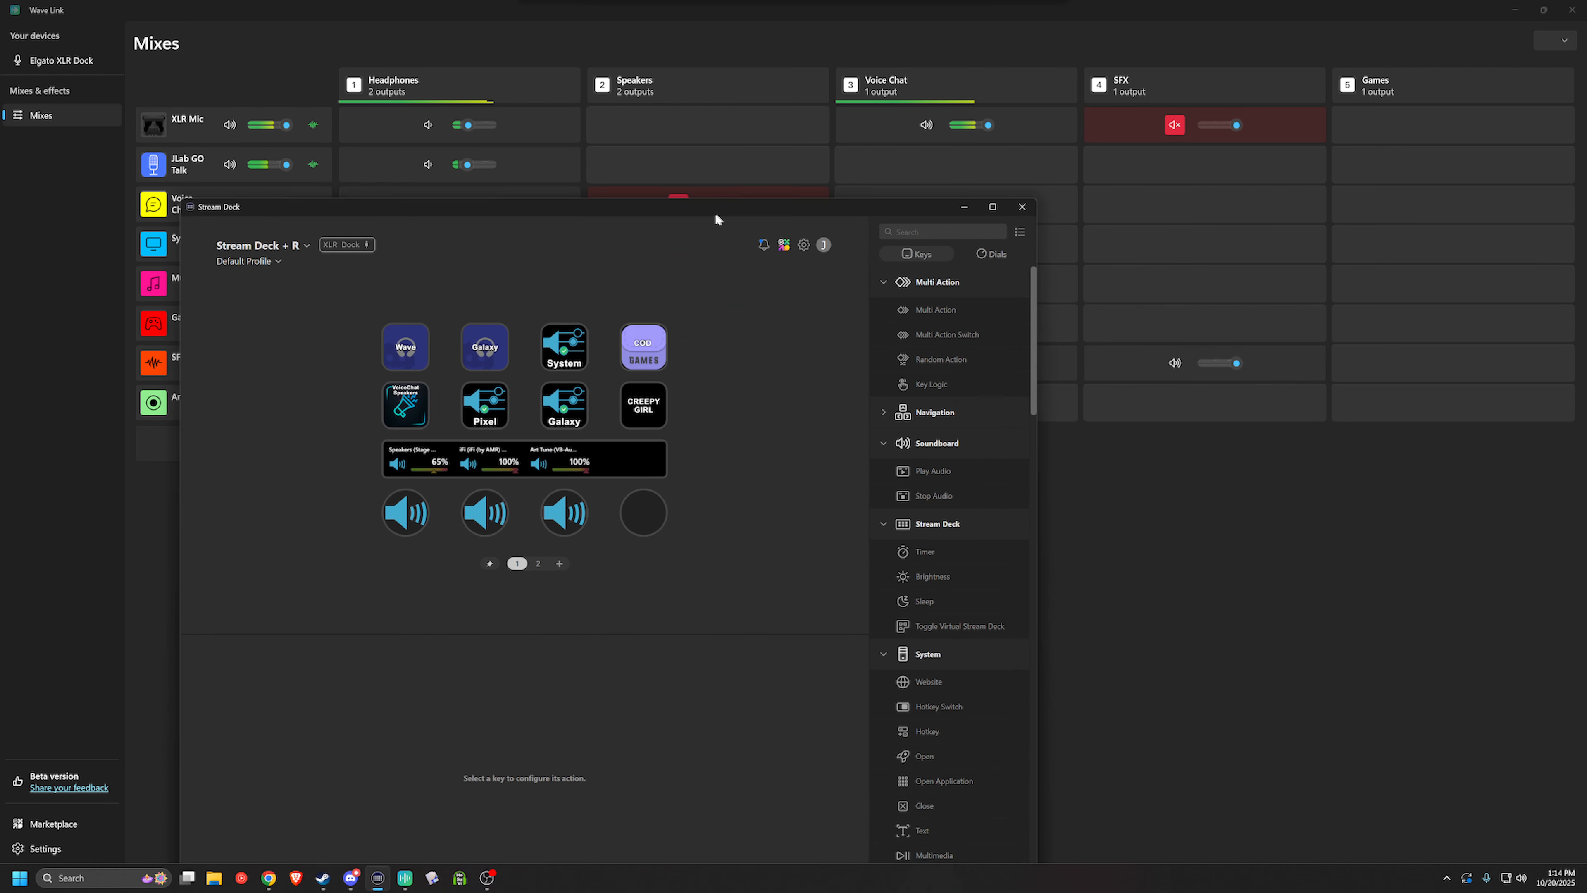
{"action": "left_click", "coordinate": [343, 140]}
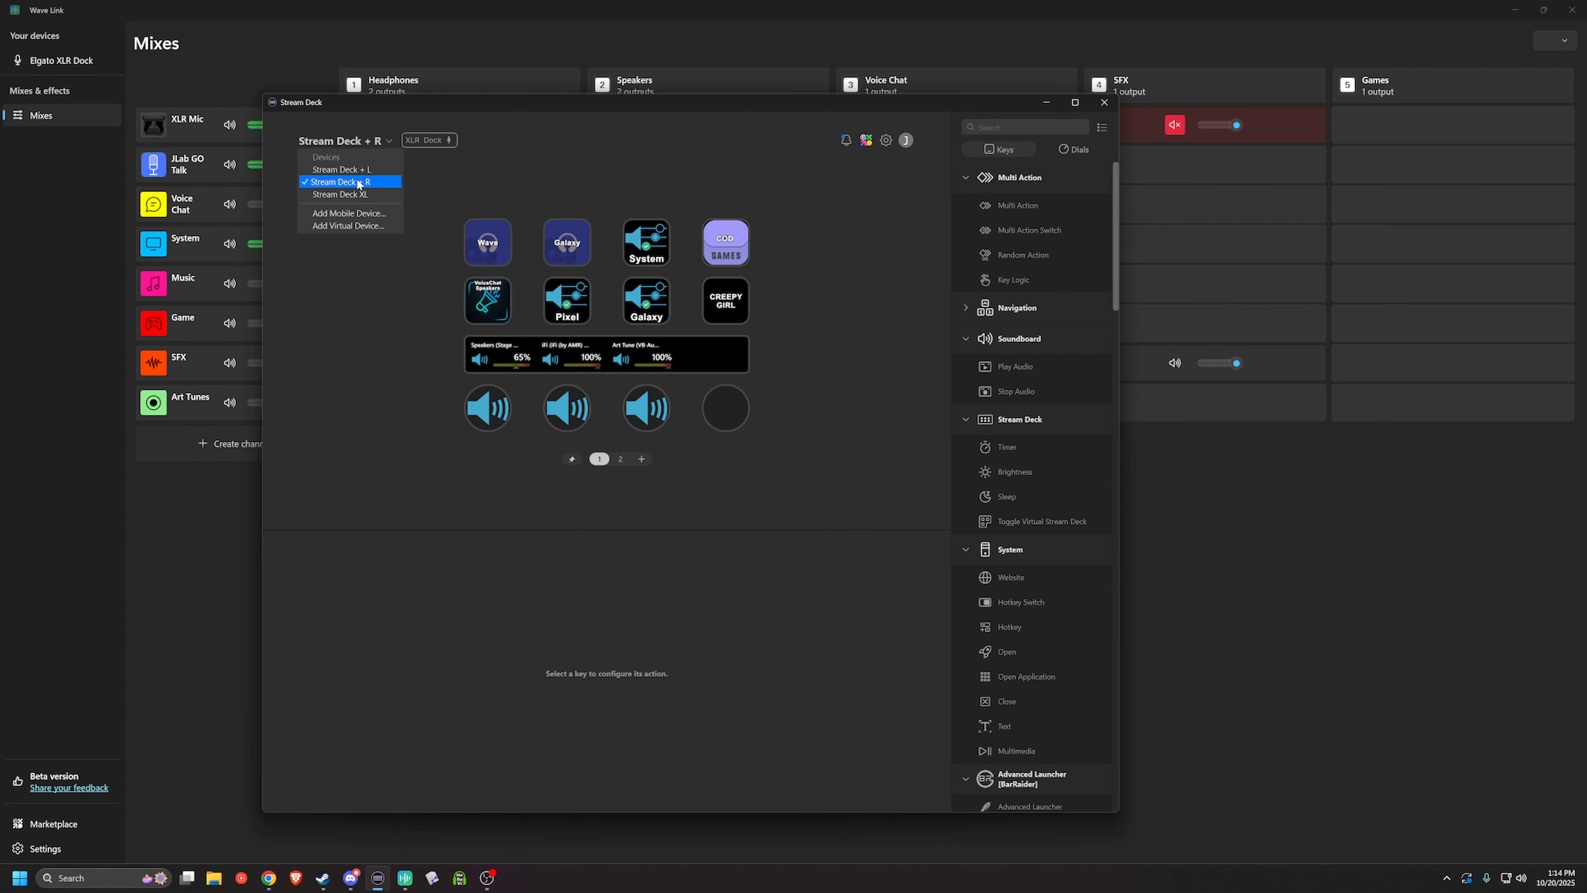
{"action": "left_click", "coordinate": [360, 195]}
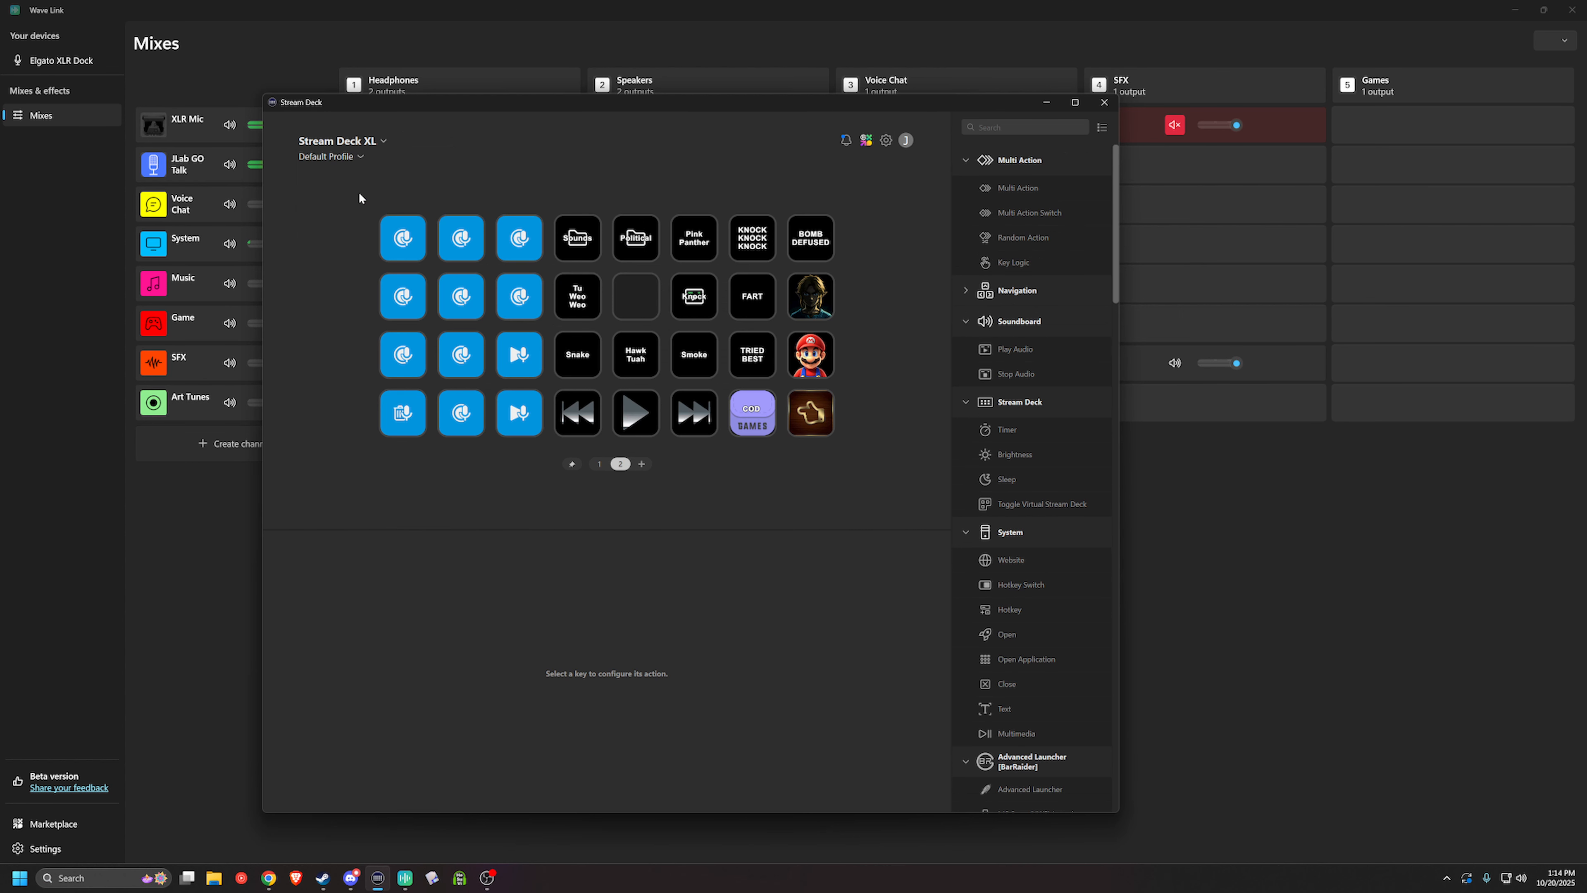
{"action": "left_click", "coordinate": [756, 241]}
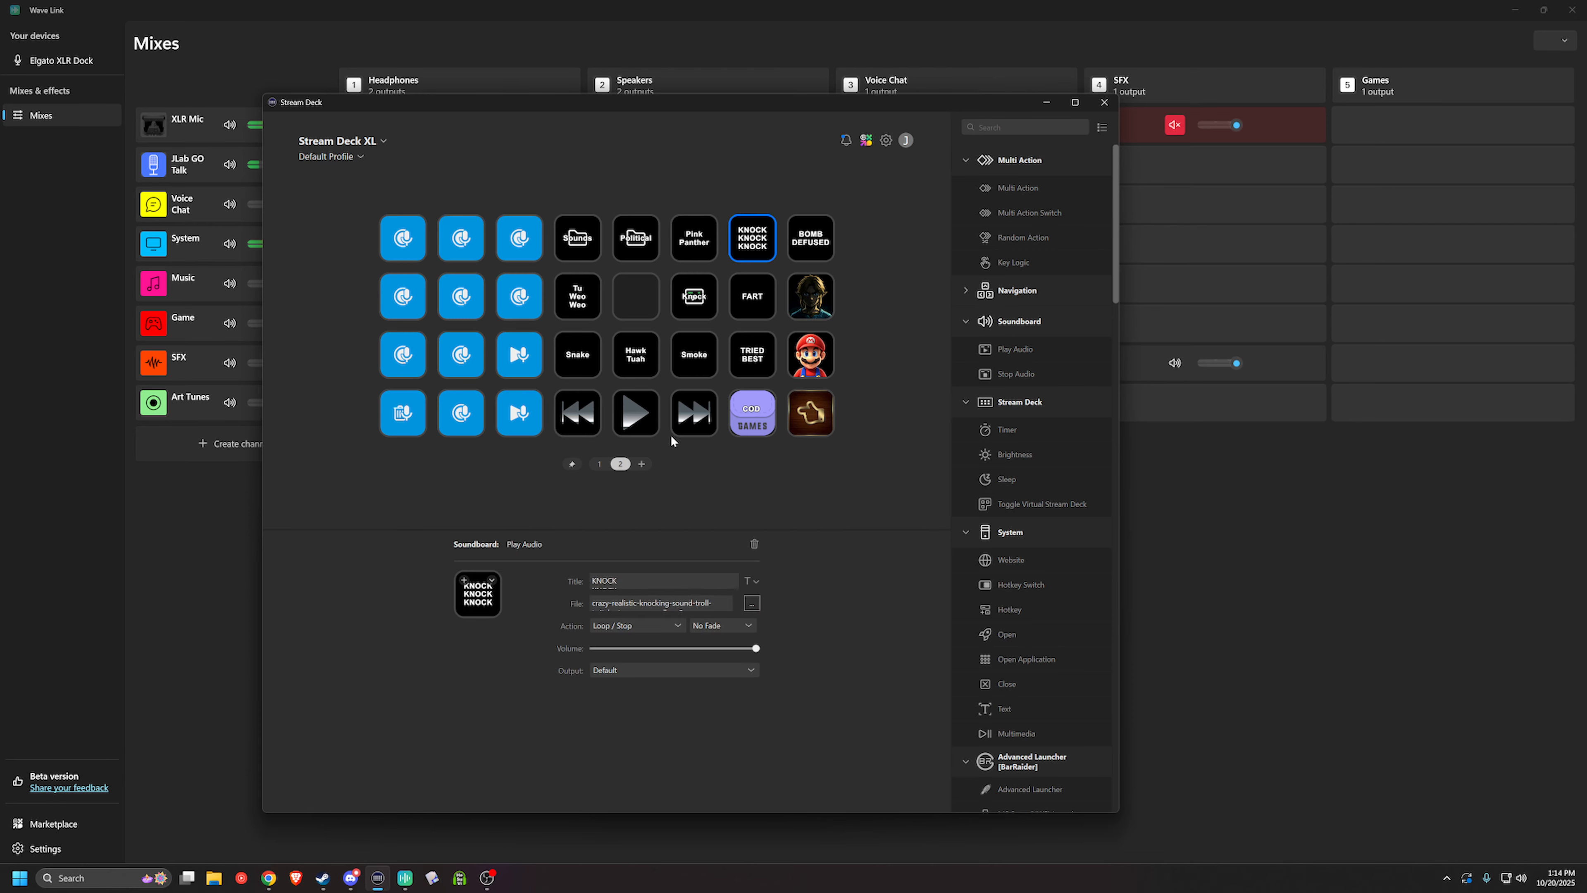
{"action": "left_click", "coordinate": [645, 672]}
{"action": "left_click", "coordinate": [718, 630]}
{"action": "left_click", "coordinate": [1045, 103]}
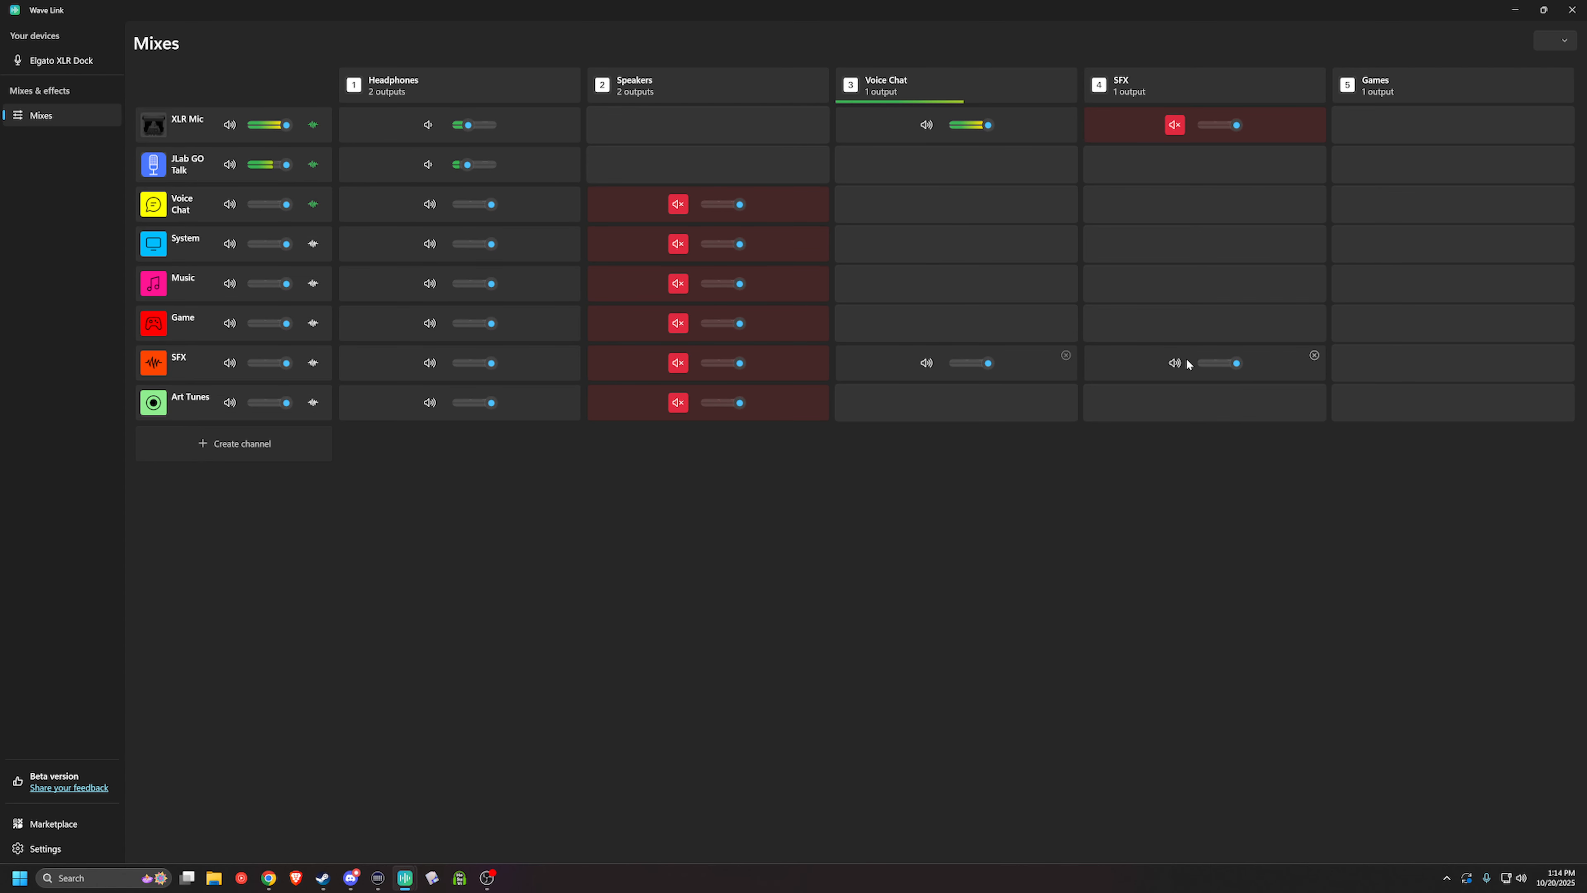
Remove the SFX channel from the Voice Chat mix and check the available input devices in Discord's voice settings.
{"action": "left_click", "coordinate": [1067, 355]}
{"action": "left_click", "coordinate": [355, 880]}
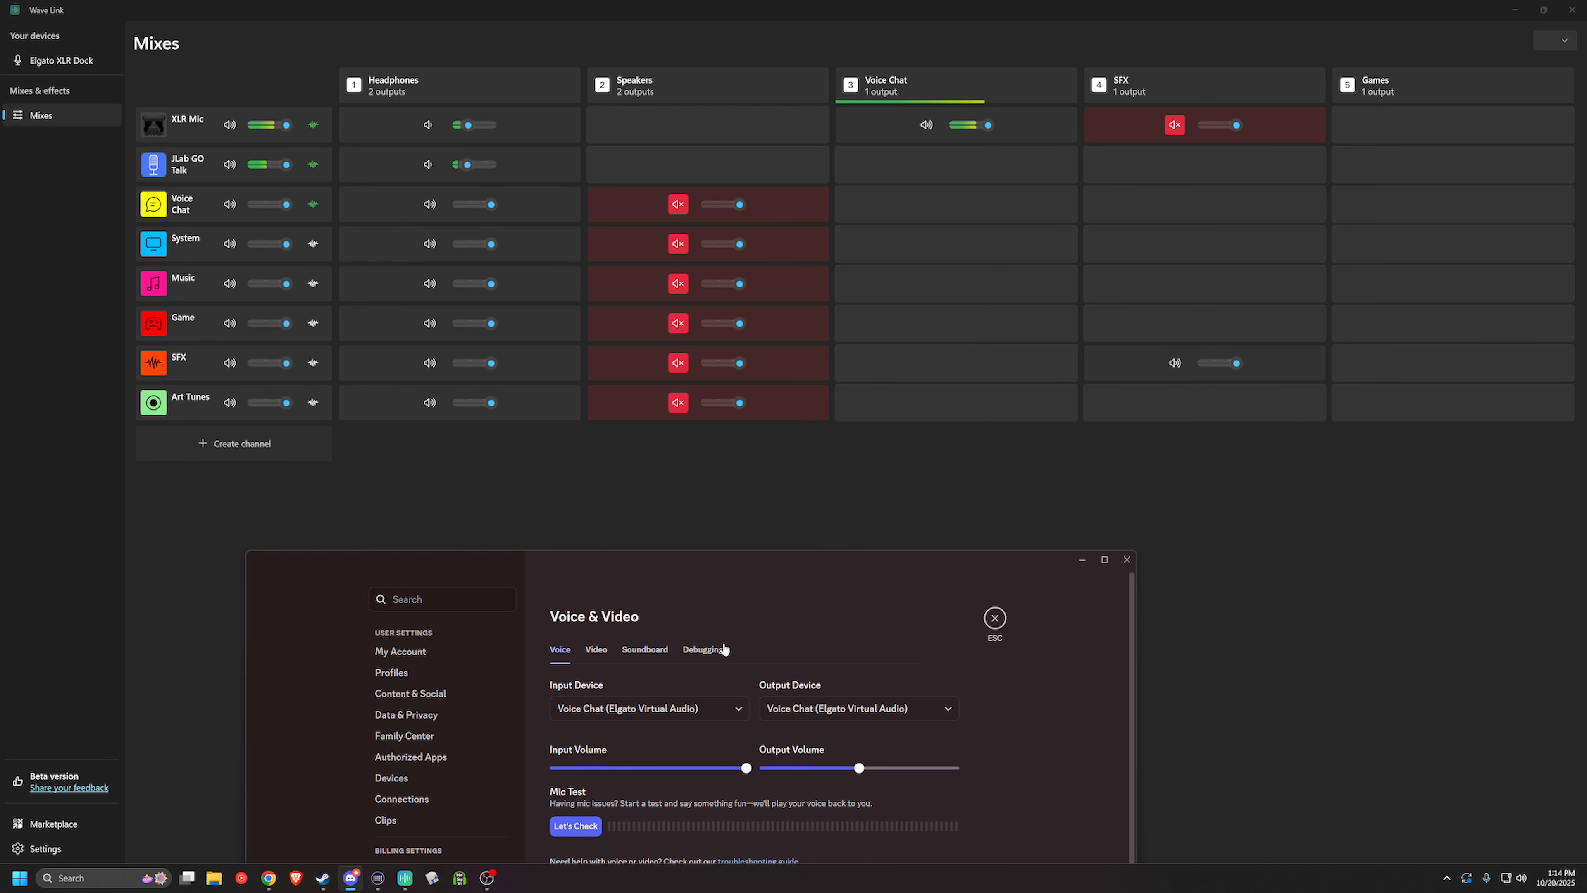
{"action": "left_click_drag", "start_coordinate": [768, 557], "coordinate": [837, 108]}
{"action": "left_click", "coordinate": [751, 266]}
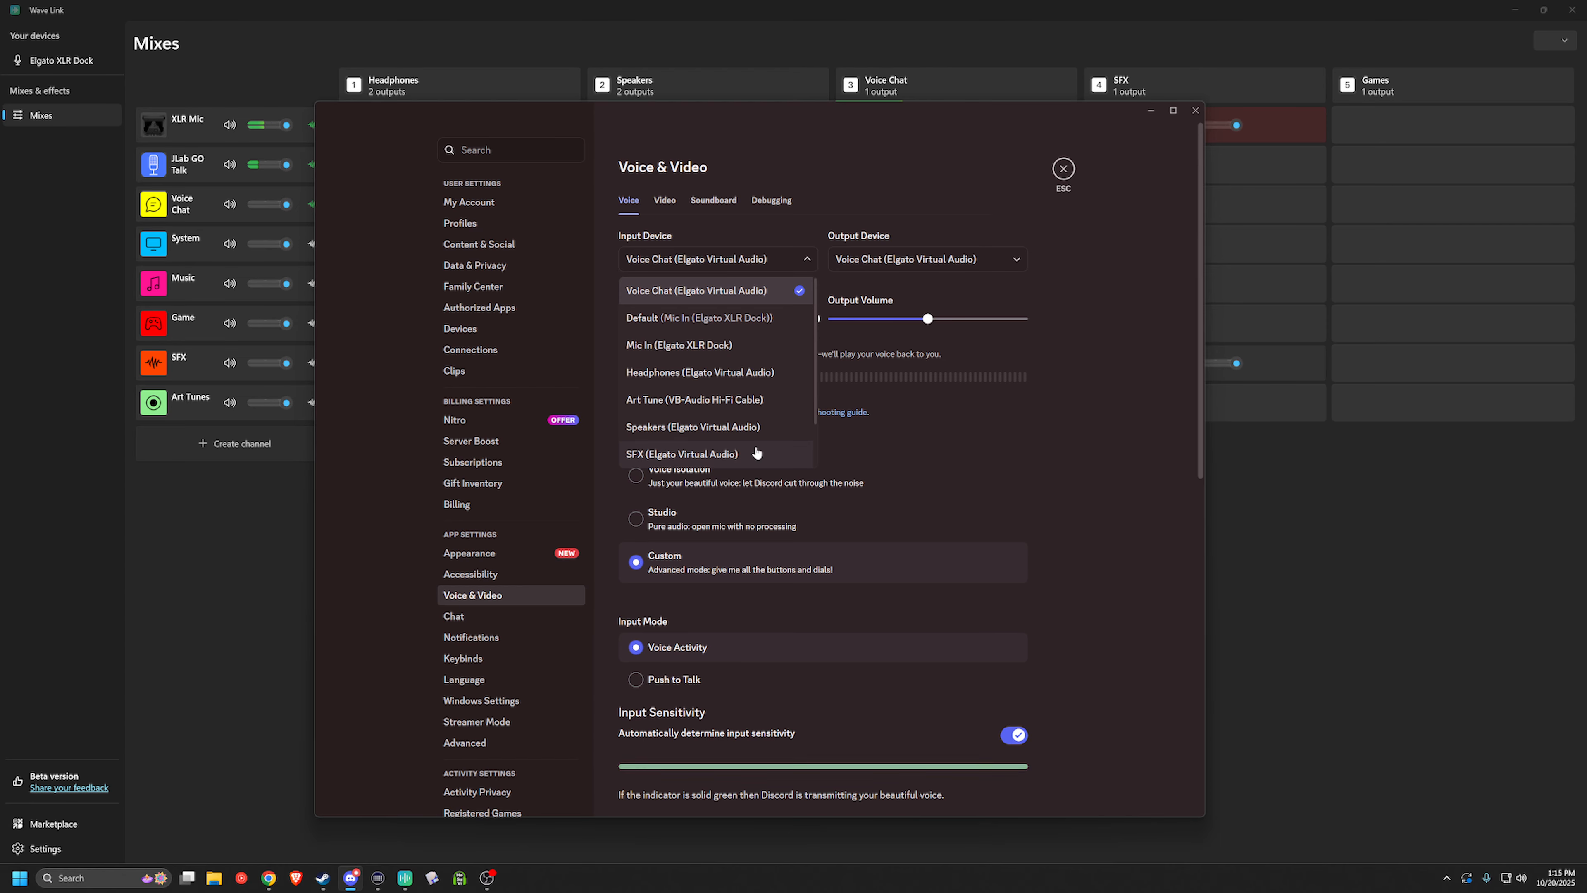
{"action": "left_click", "coordinate": [1114, 130]}
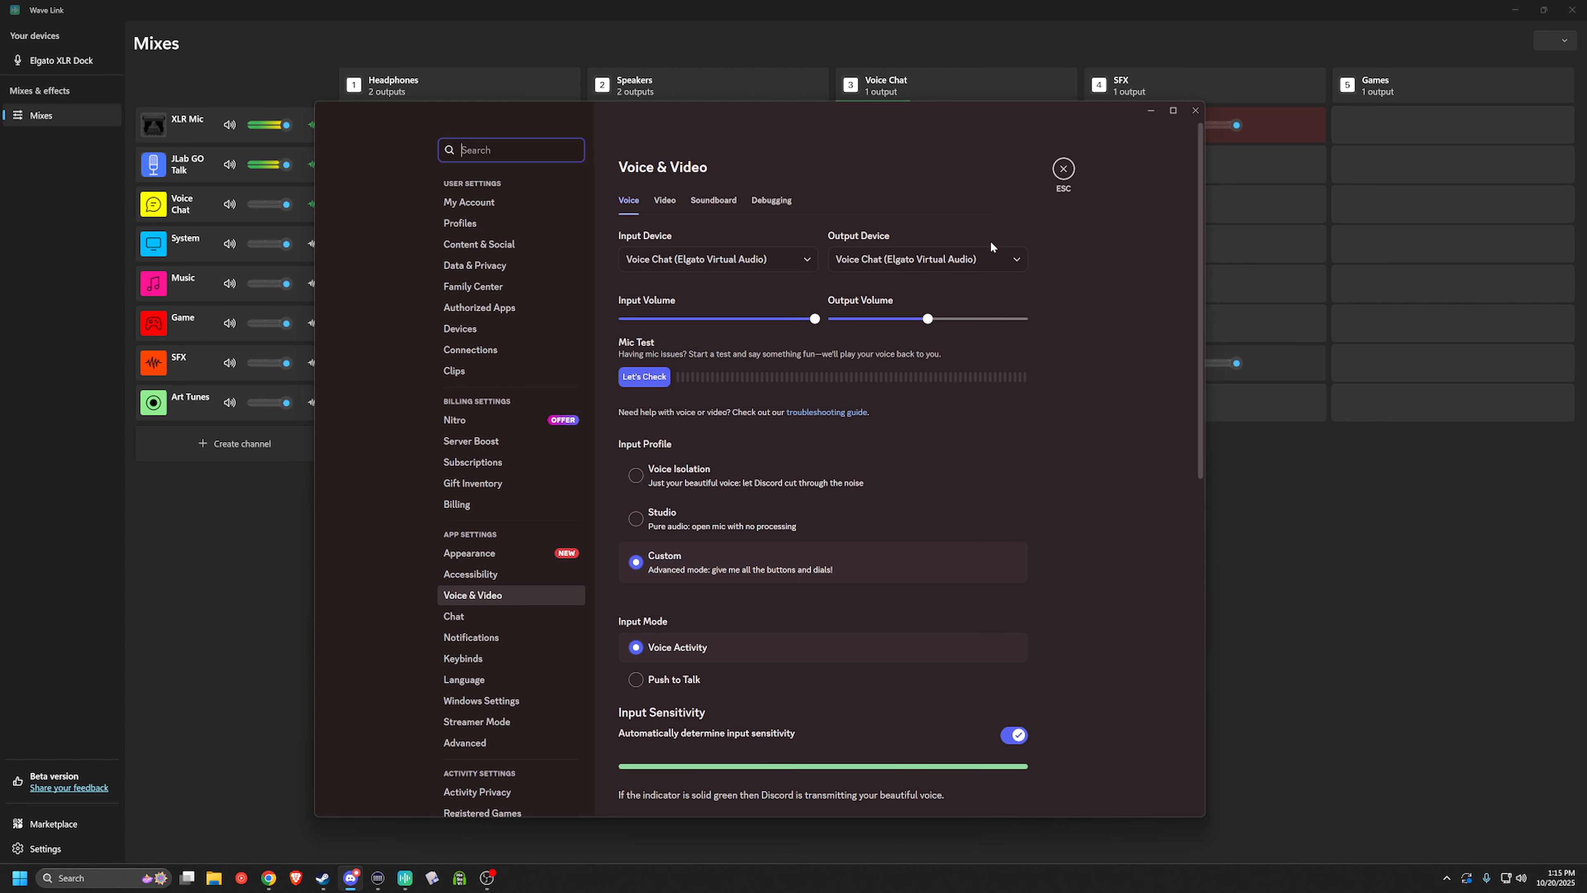
{"action": "left_click", "coordinate": [1152, 114]}
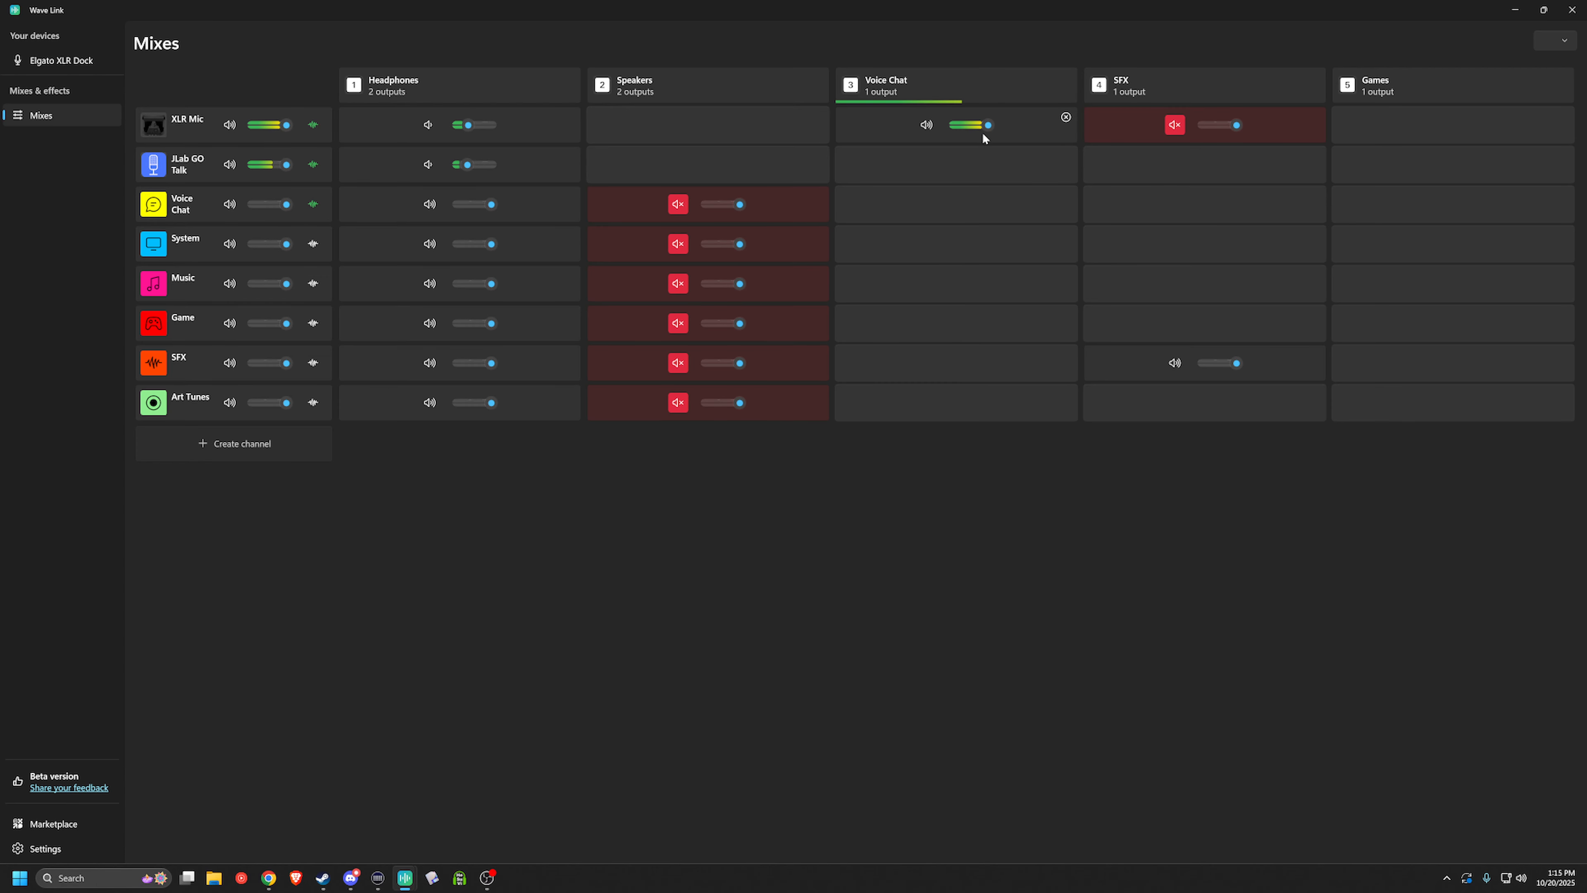
Try JLab GO Talk in the Voice Chat mix, muting and unmuting each microphone there, and remove it from the mix.
{"action": "left_click", "coordinate": [955, 165]}
{"action": "left_click", "coordinate": [926, 125]}
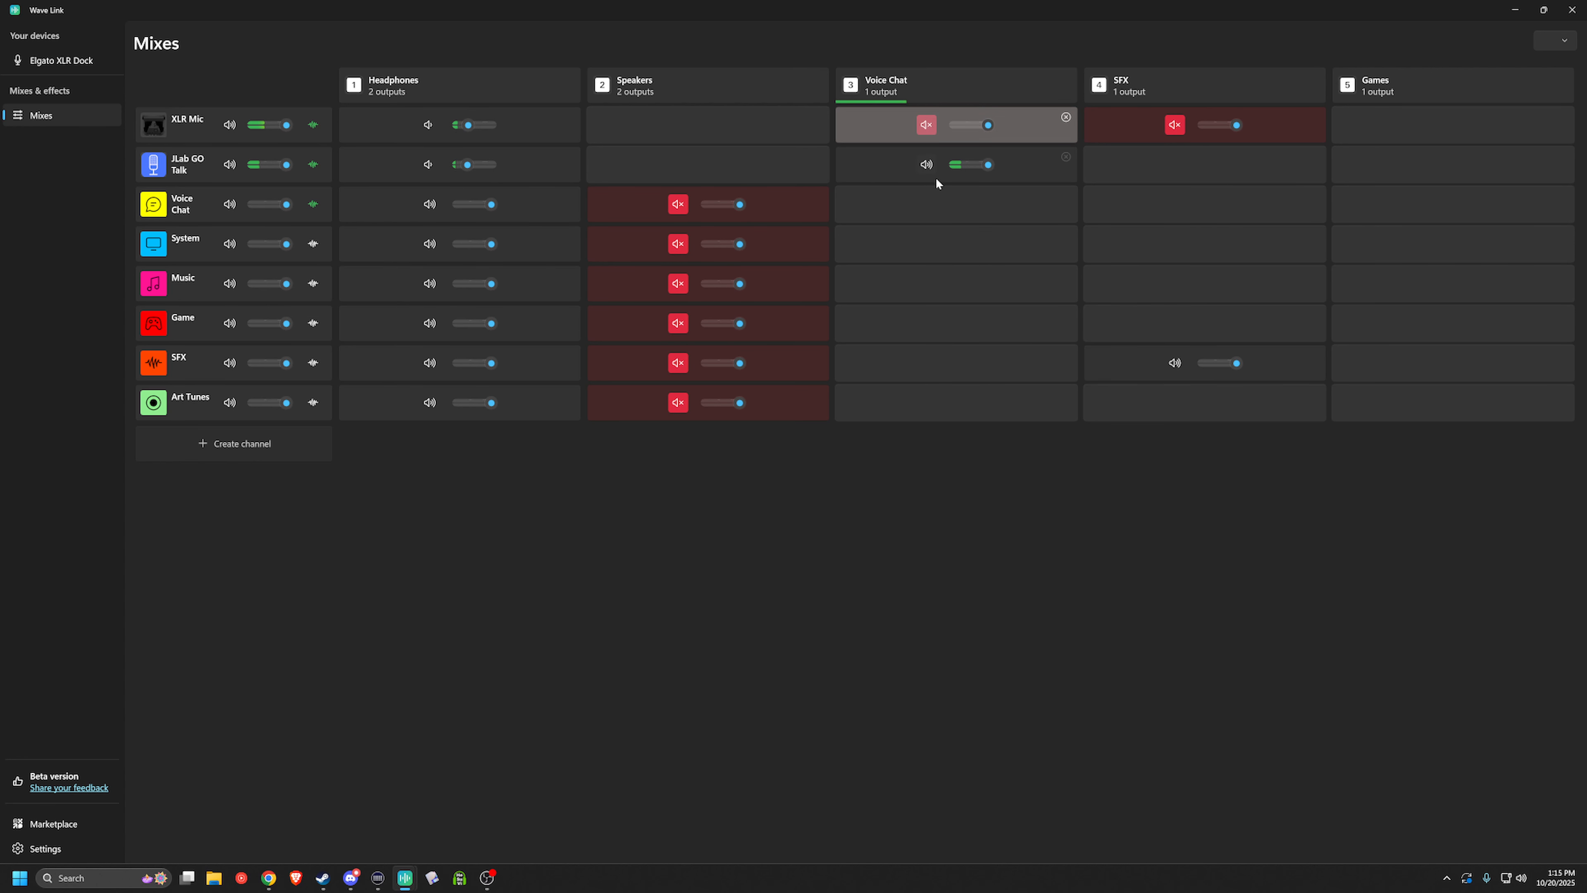
{"action": "left_click", "coordinate": [926, 126]}
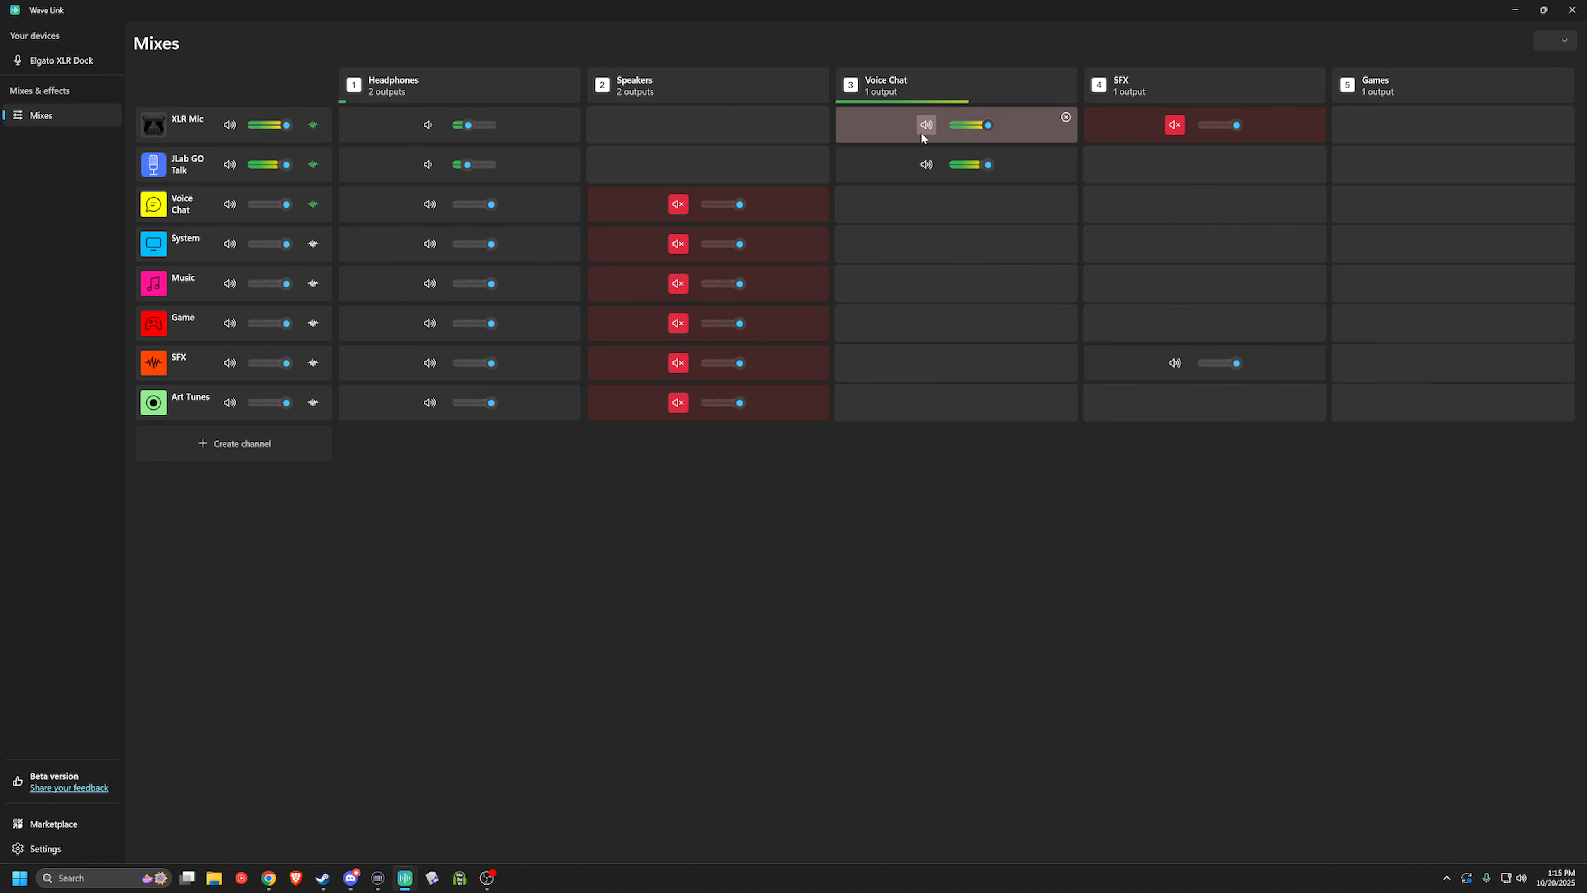
{"action": "left_click", "coordinate": [927, 164]}
{"action": "left_click", "coordinate": [926, 164]}
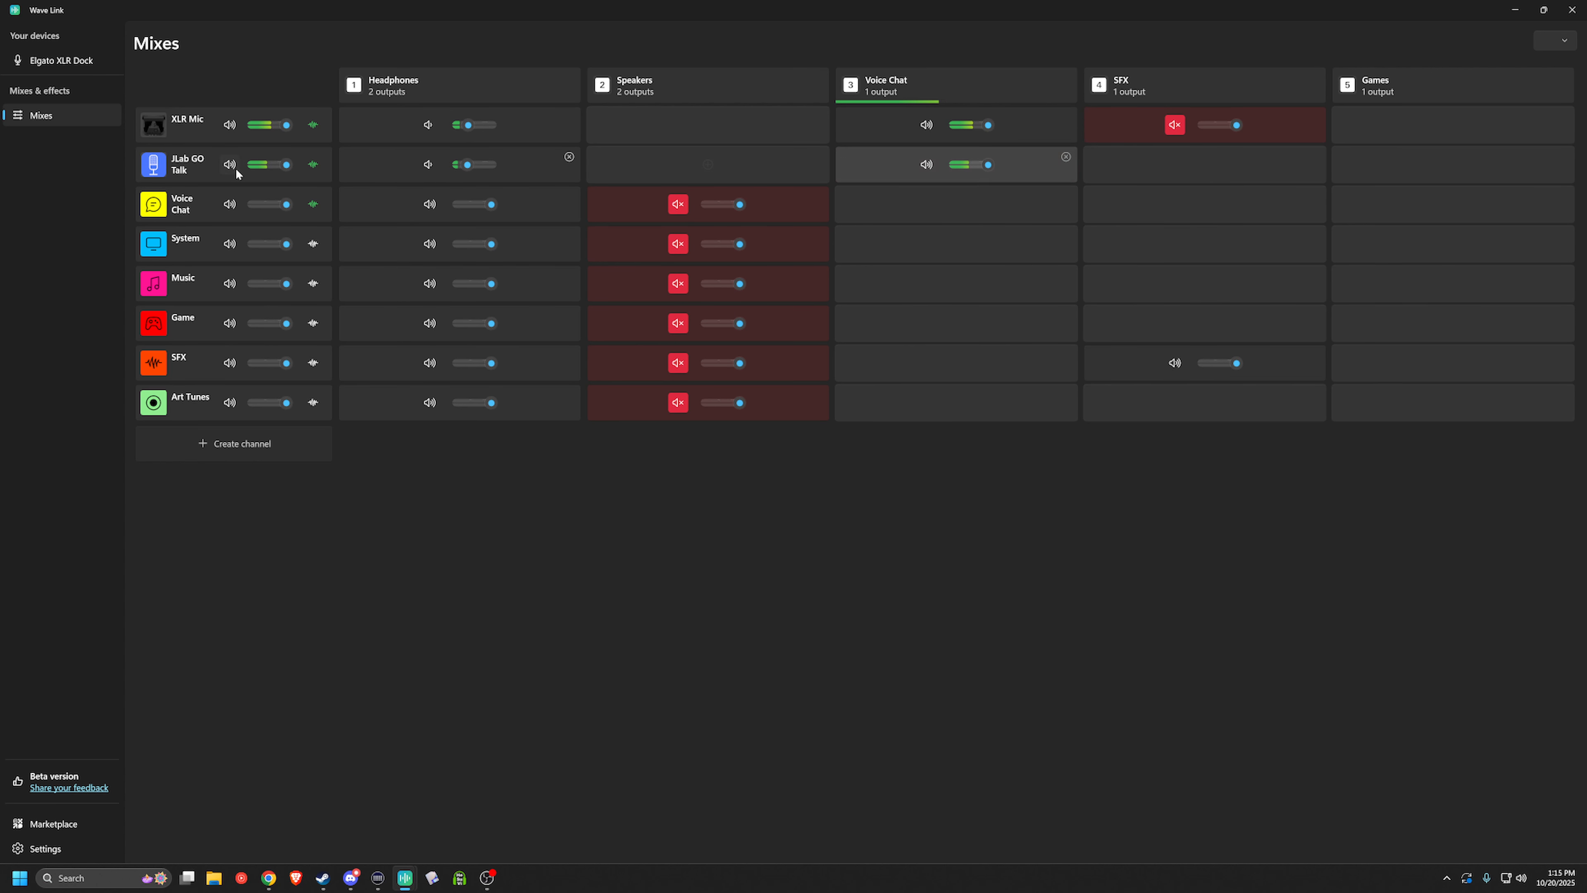
{"action": "left_click", "coordinate": [1066, 157]}
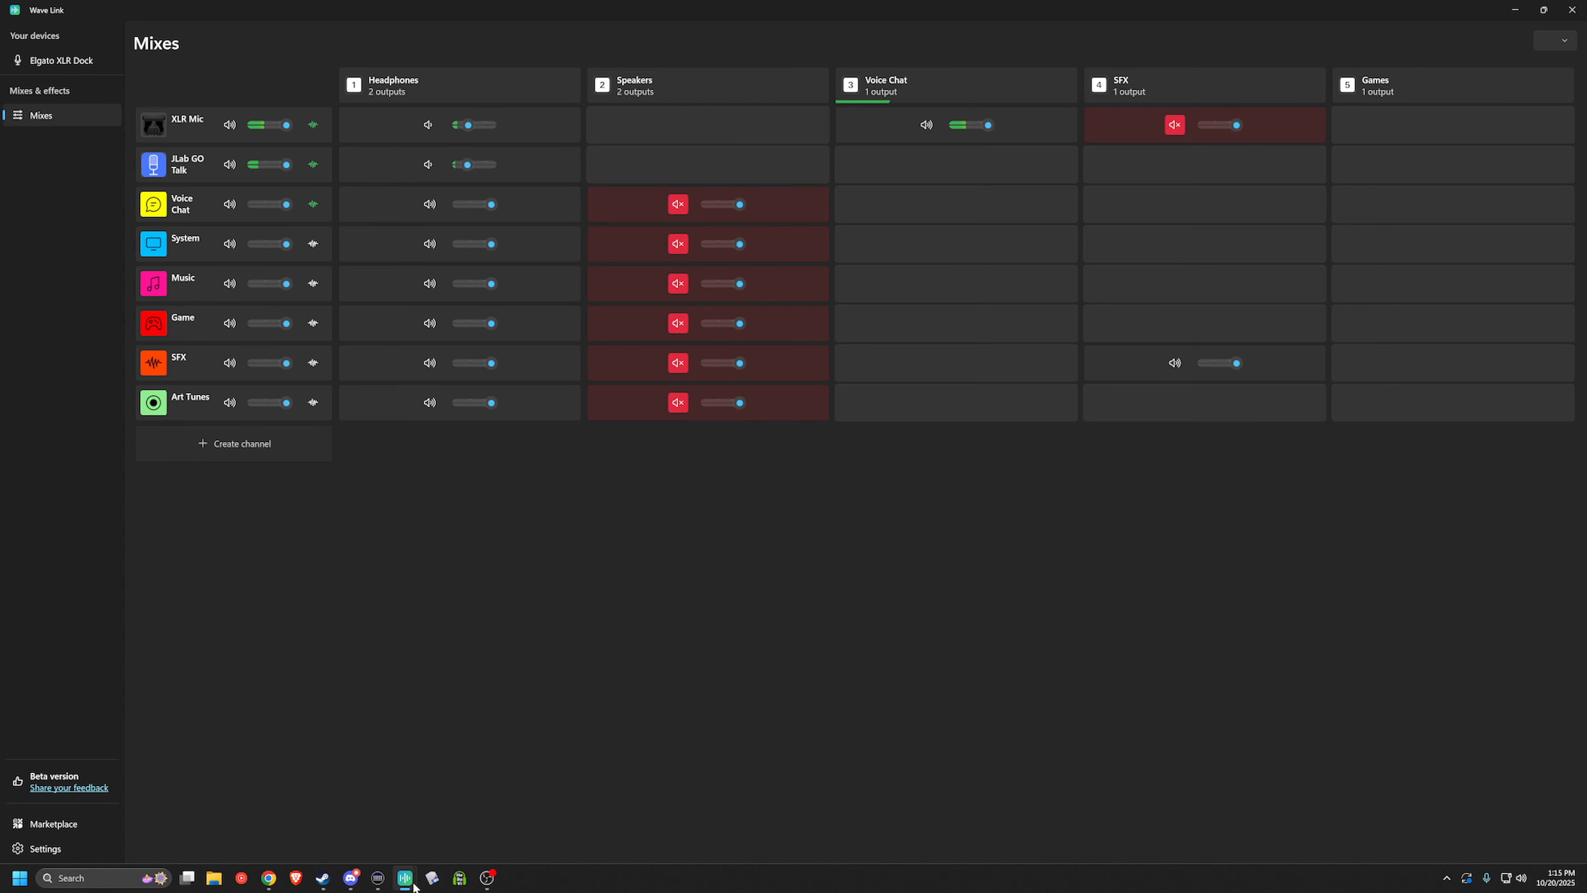
{"action": "mouse_move", "coordinate": [405, 877]}
{"action": "left_click", "coordinate": [531, 766]}
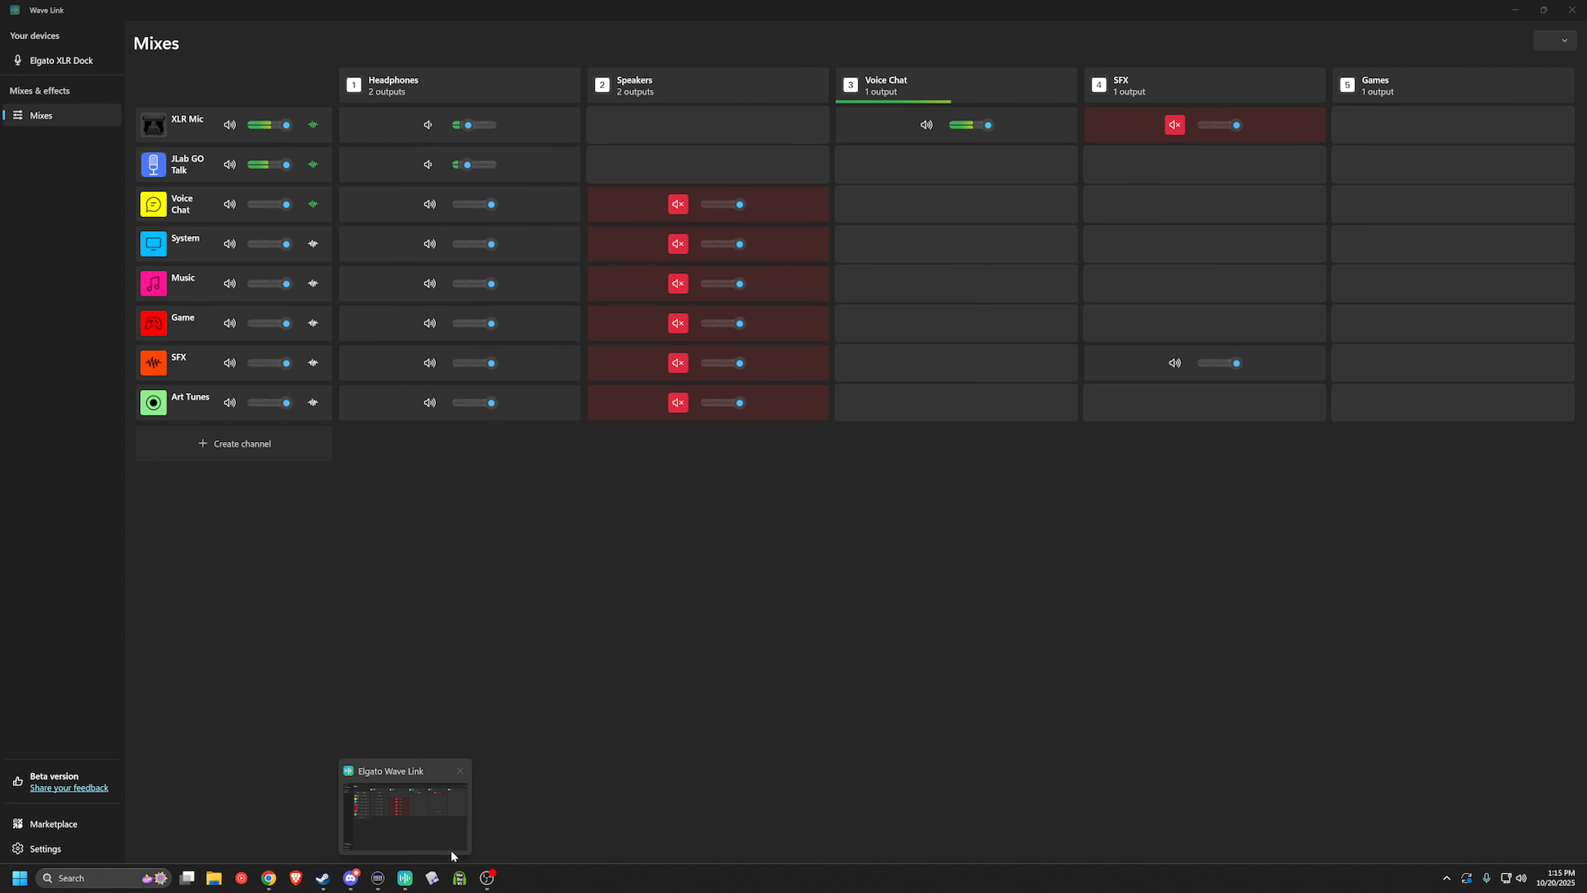
{"action": "left_click", "coordinate": [350, 877]}
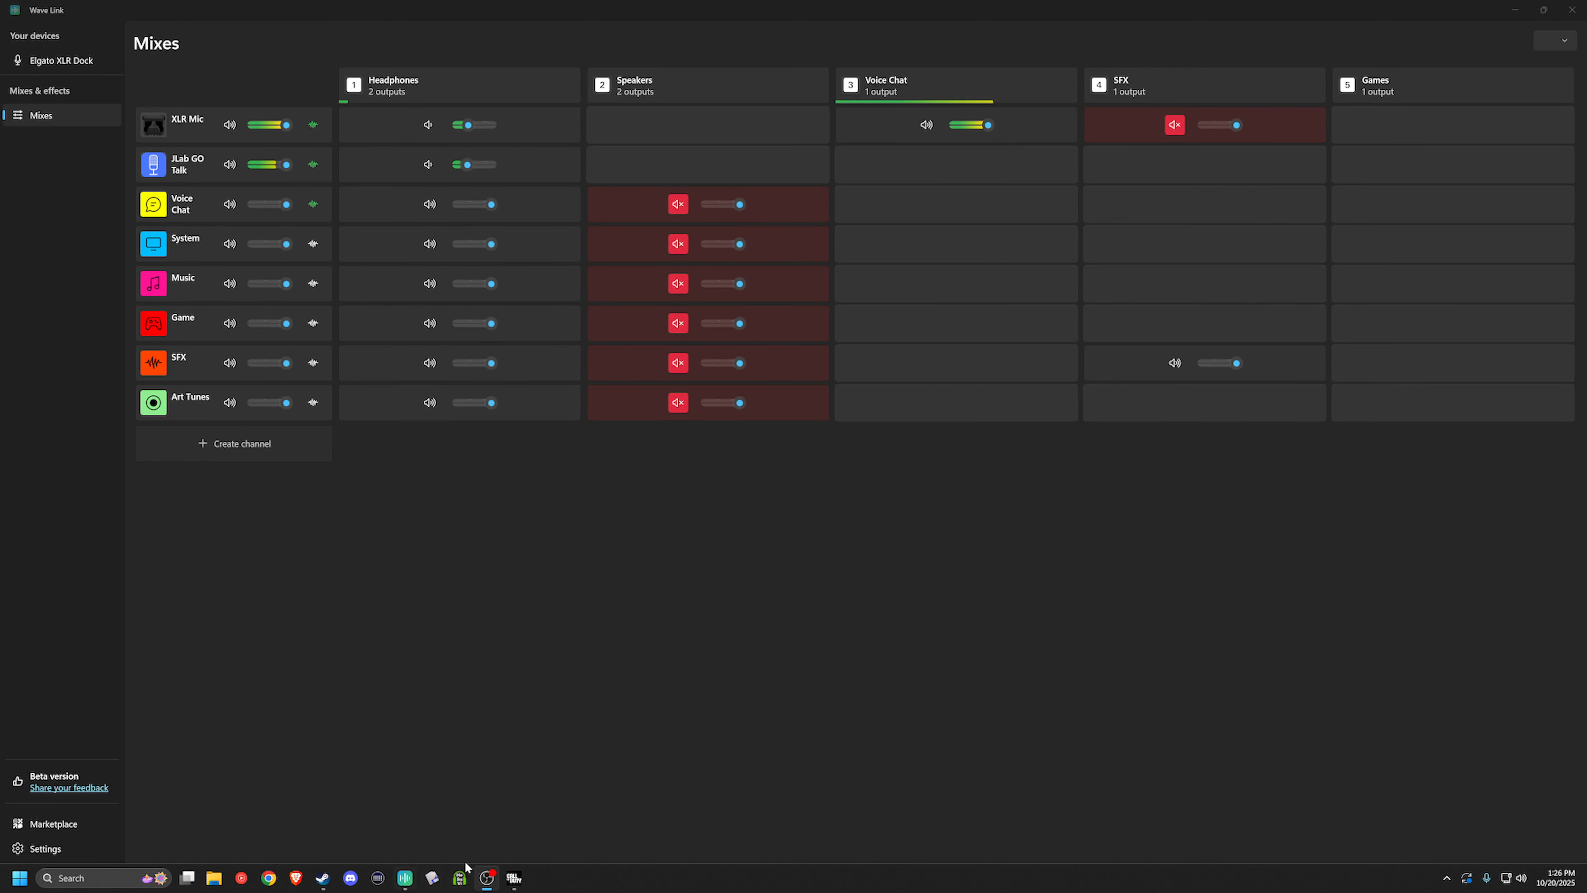
Switch to Call of Duty and raise the Gameplay Music Volume to 38 in its audio settings.
{"action": "left_click", "coordinate": [514, 878]}
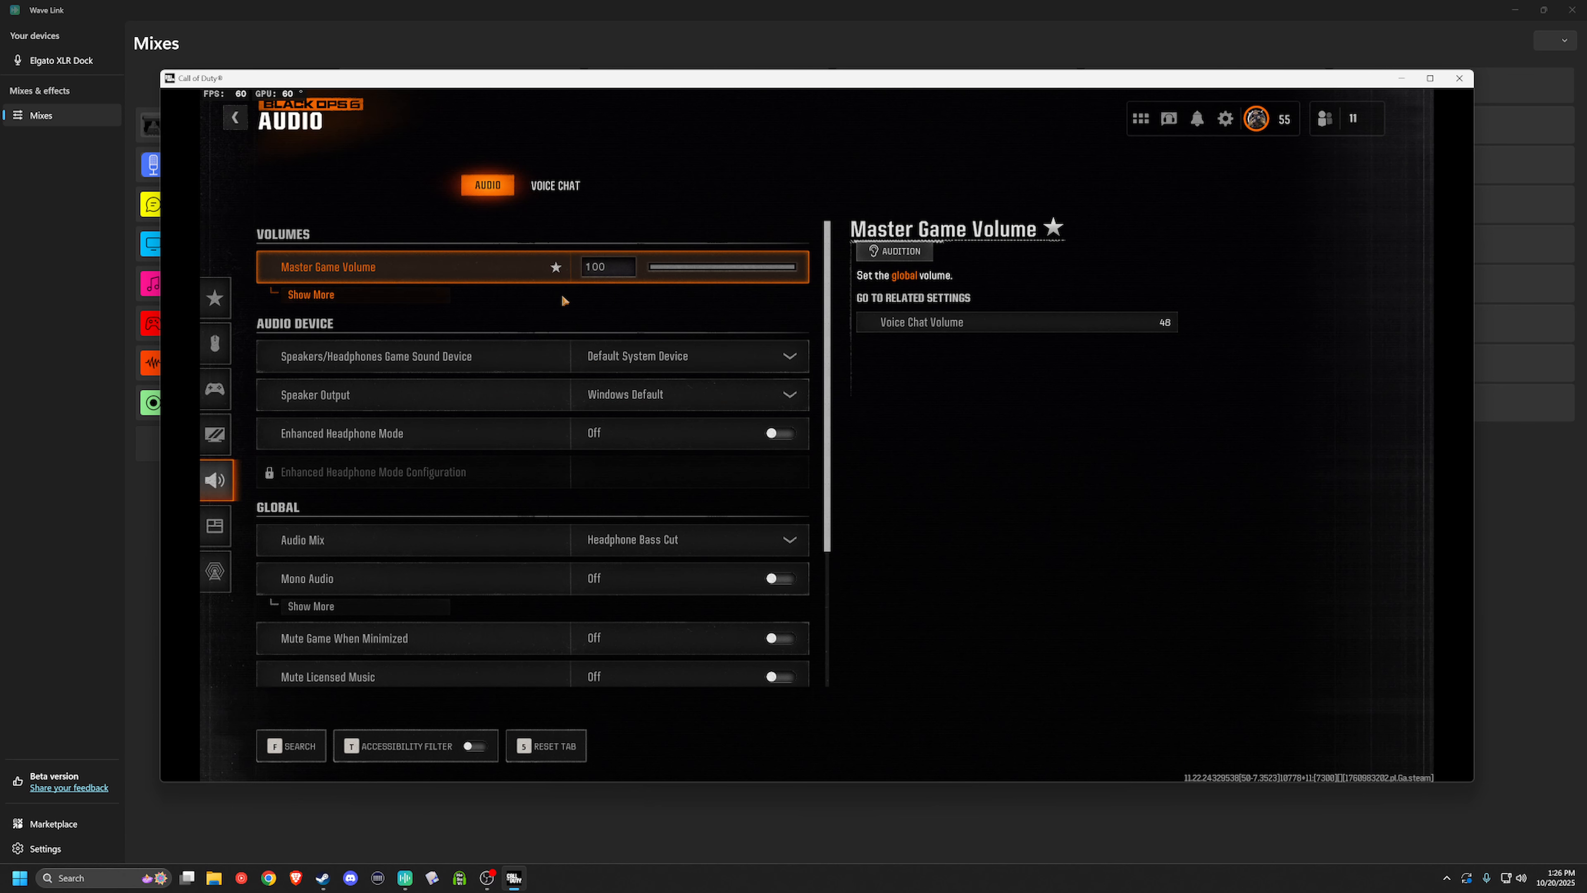
{"action": "left_click", "coordinate": [311, 295]}
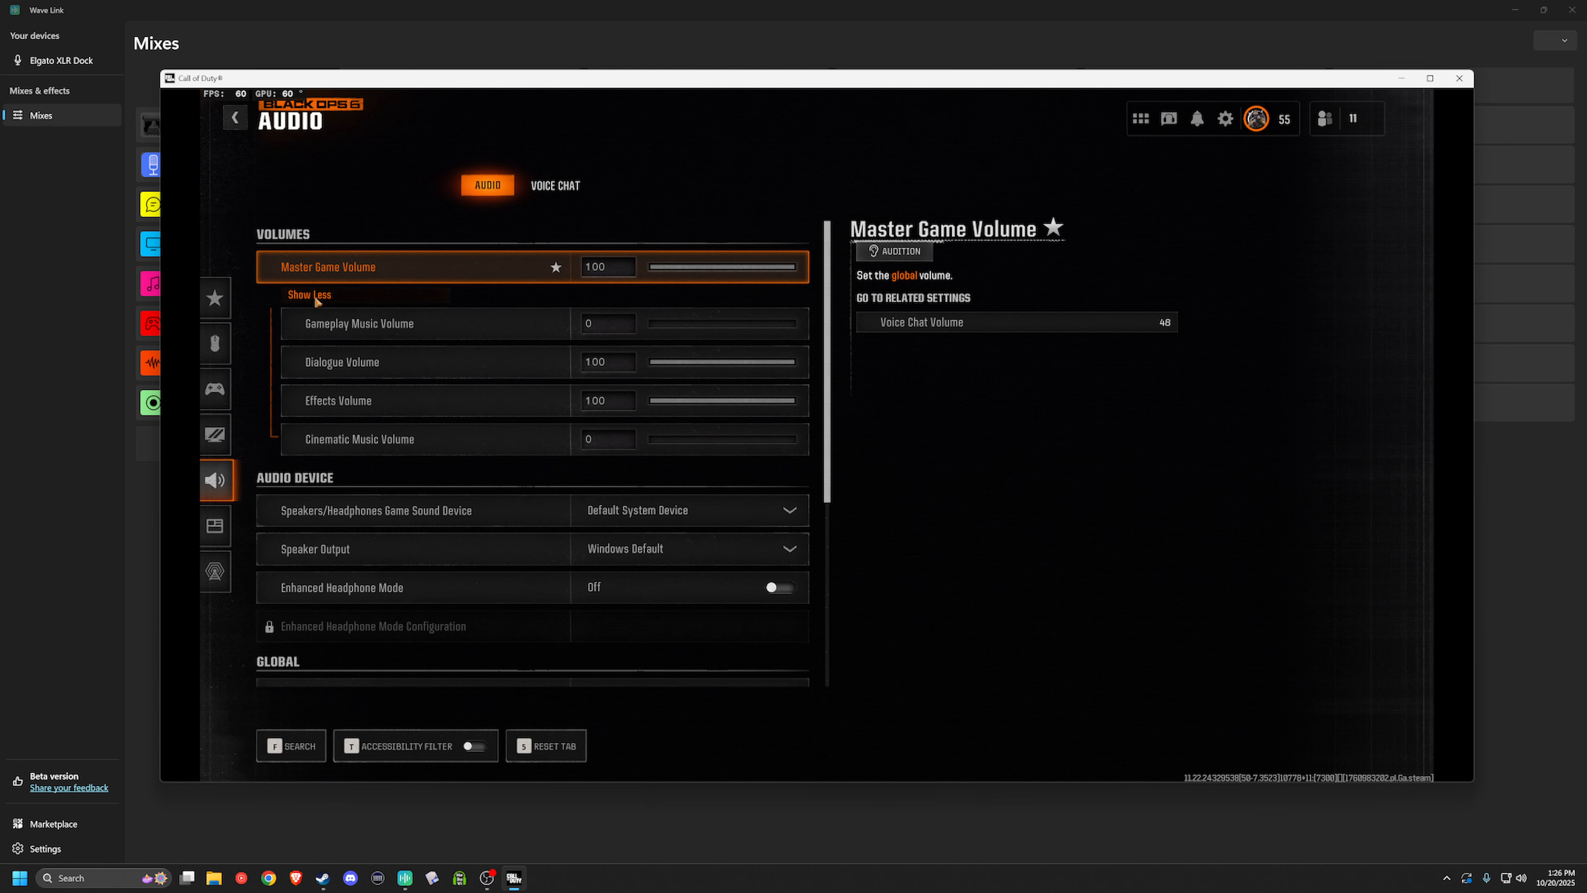
{"action": "left_click", "coordinate": [666, 325]}
{"action": "left_click_drag", "start_coordinate": [667, 327], "coordinate": [706, 326]}
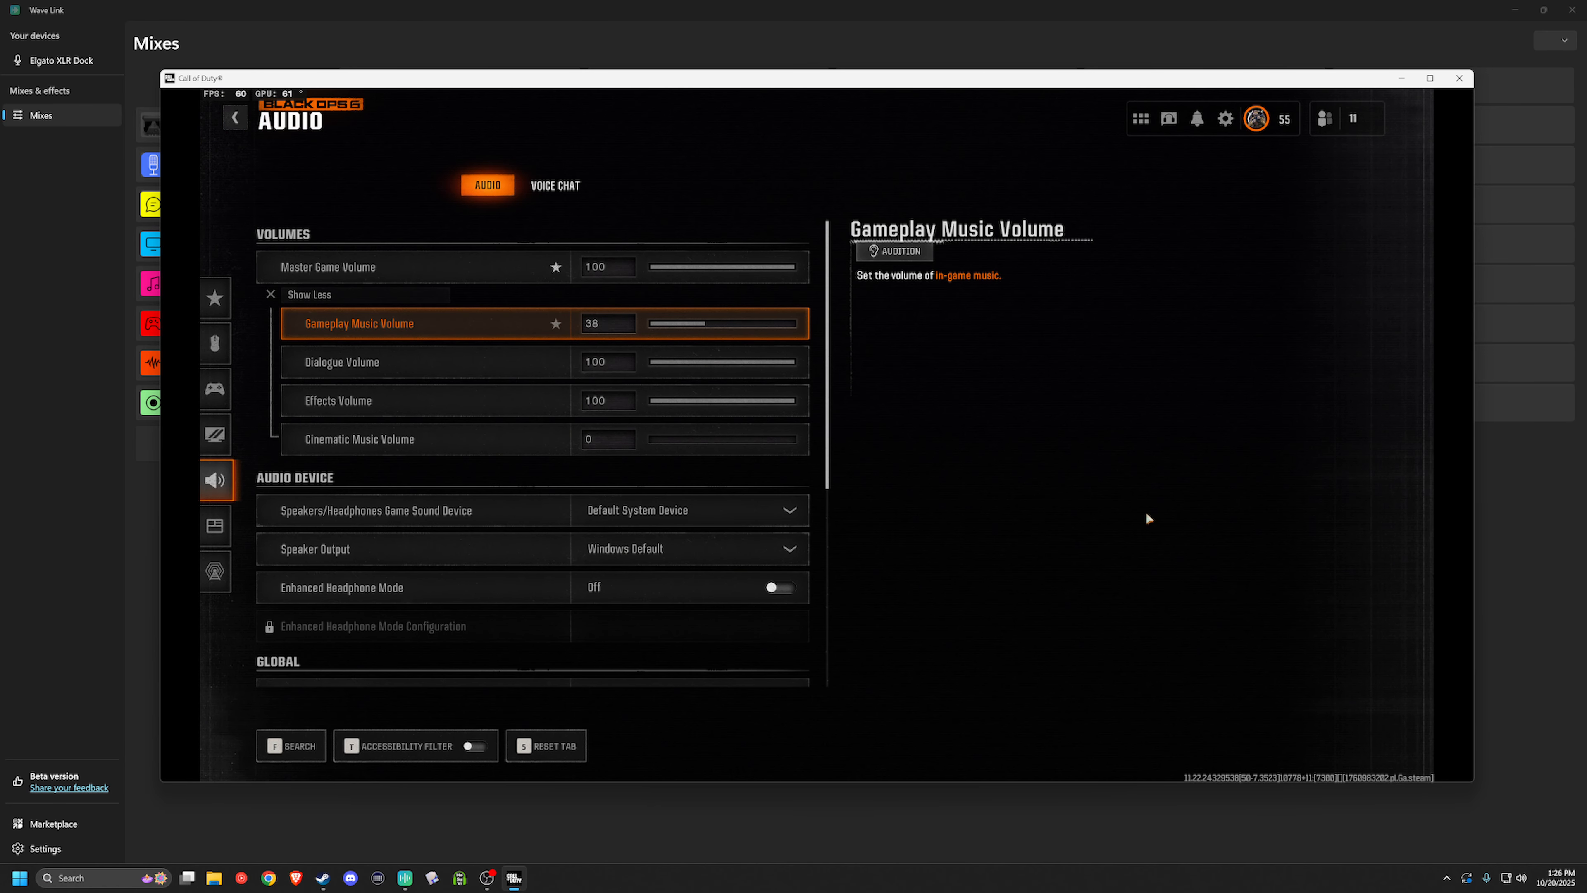
Return to Wave Link and add the Game and Art Tunes channels to the Games mix.
{"action": "left_click", "coordinate": [49, 581]}
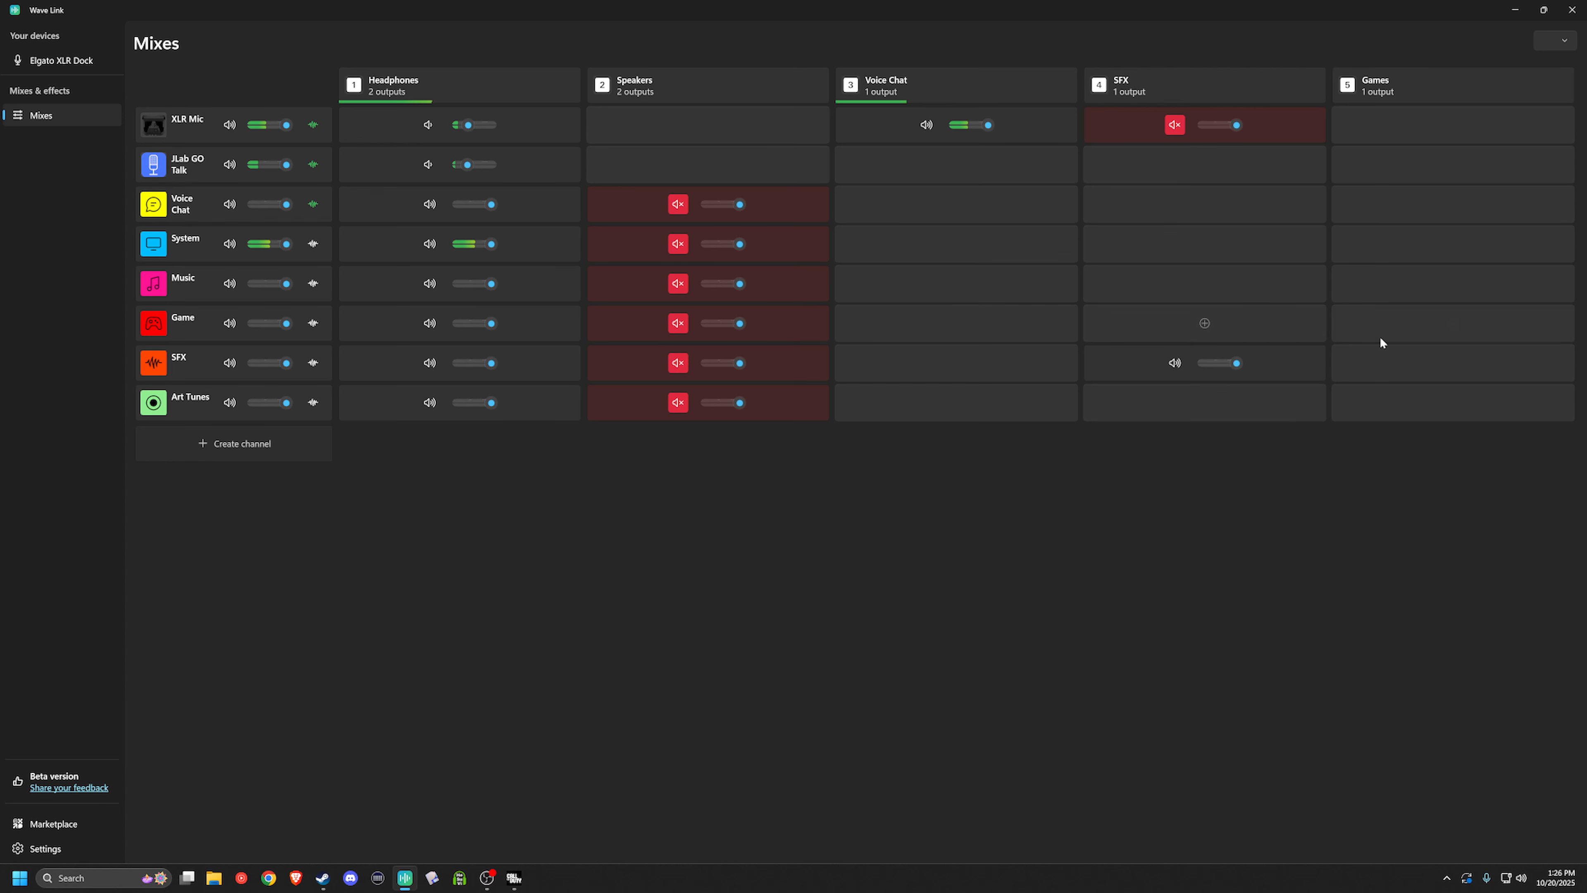
{"action": "left_click", "coordinate": [1451, 323]}
{"action": "left_click", "coordinate": [1452, 410]}
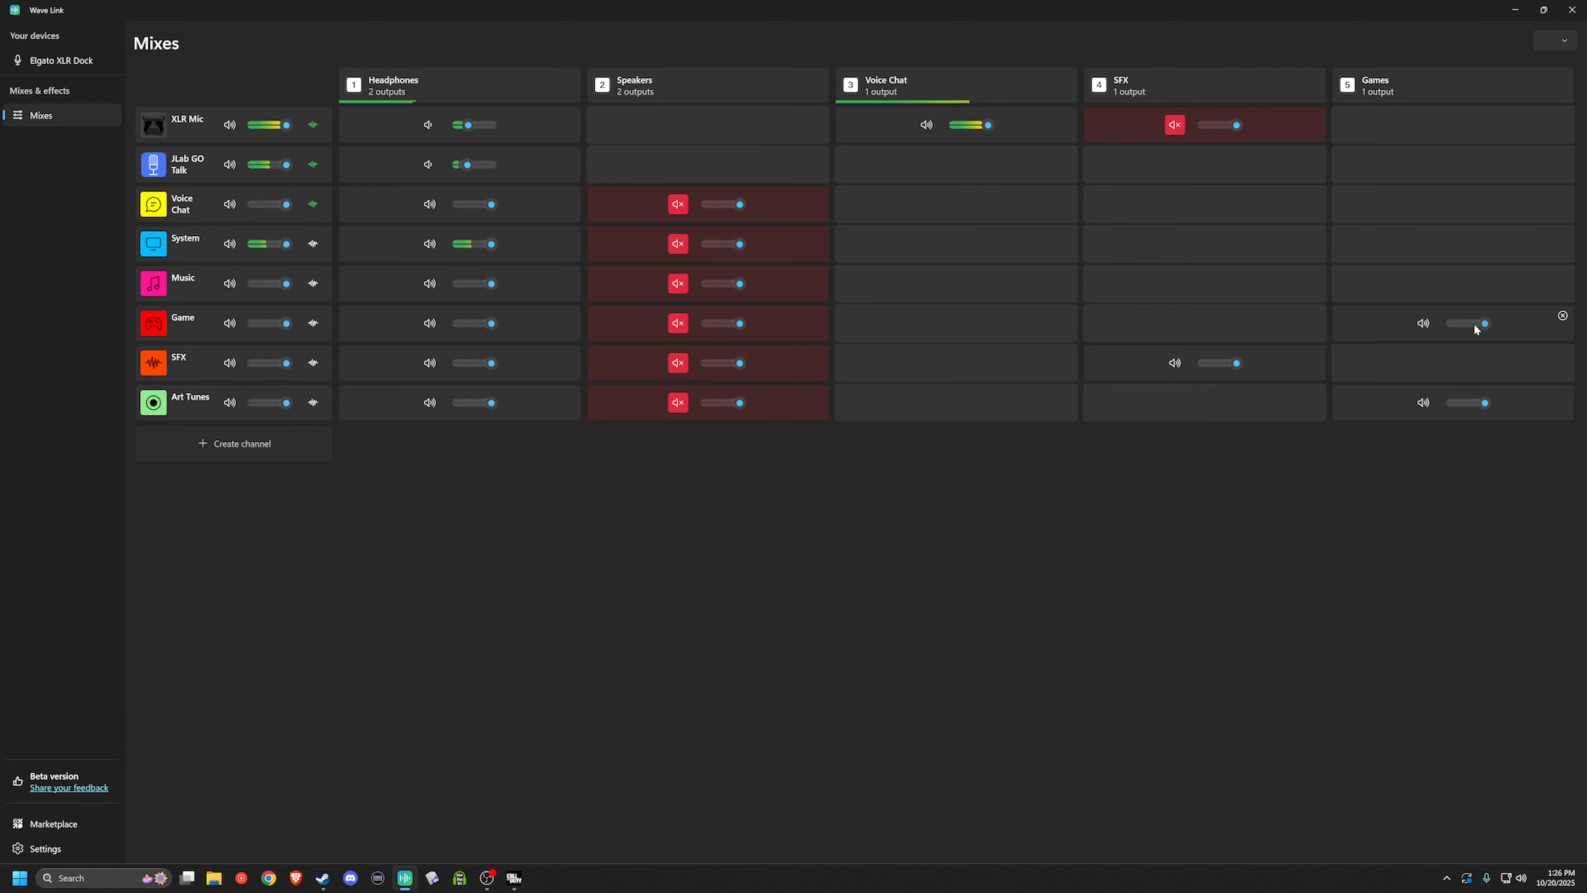
Switch to Call of Duty, set the game sound device to Art Tunes (Elgato Virtual Audio), and return to Wave Link.
{"action": "left_click", "coordinate": [516, 880]}
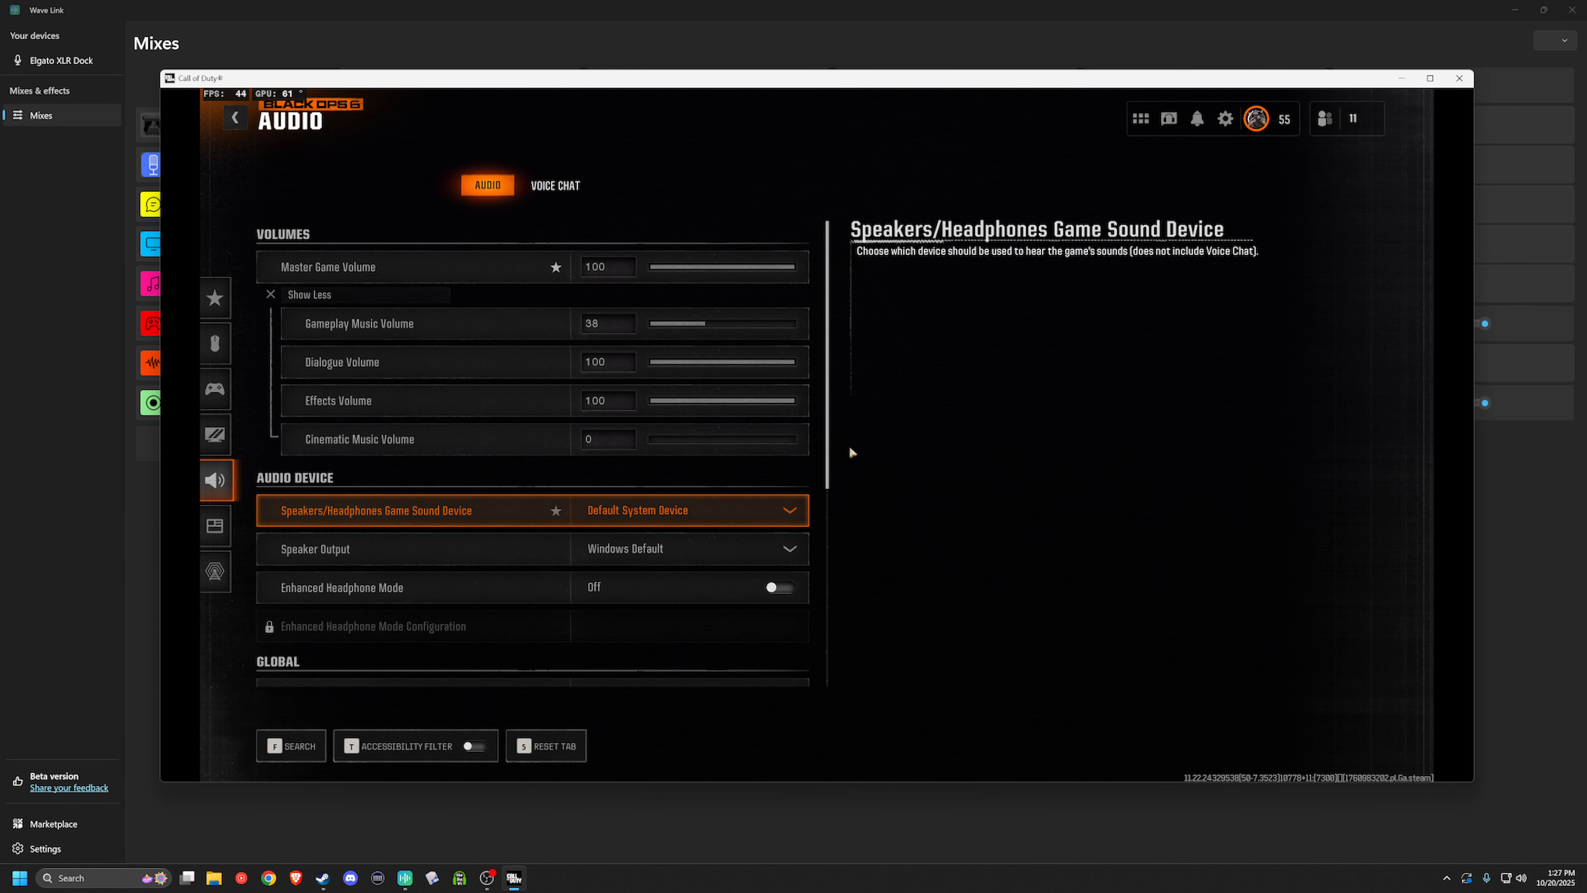
{"action": "scroll", "coordinate": [834, 456], "scroll_direction": "down", "scroll_amount": 1}
{"action": "scroll", "coordinate": [837, 462], "scroll_direction": "down", "scroll_amount": 1}
{"action": "left_click", "coordinate": [760, 442]}
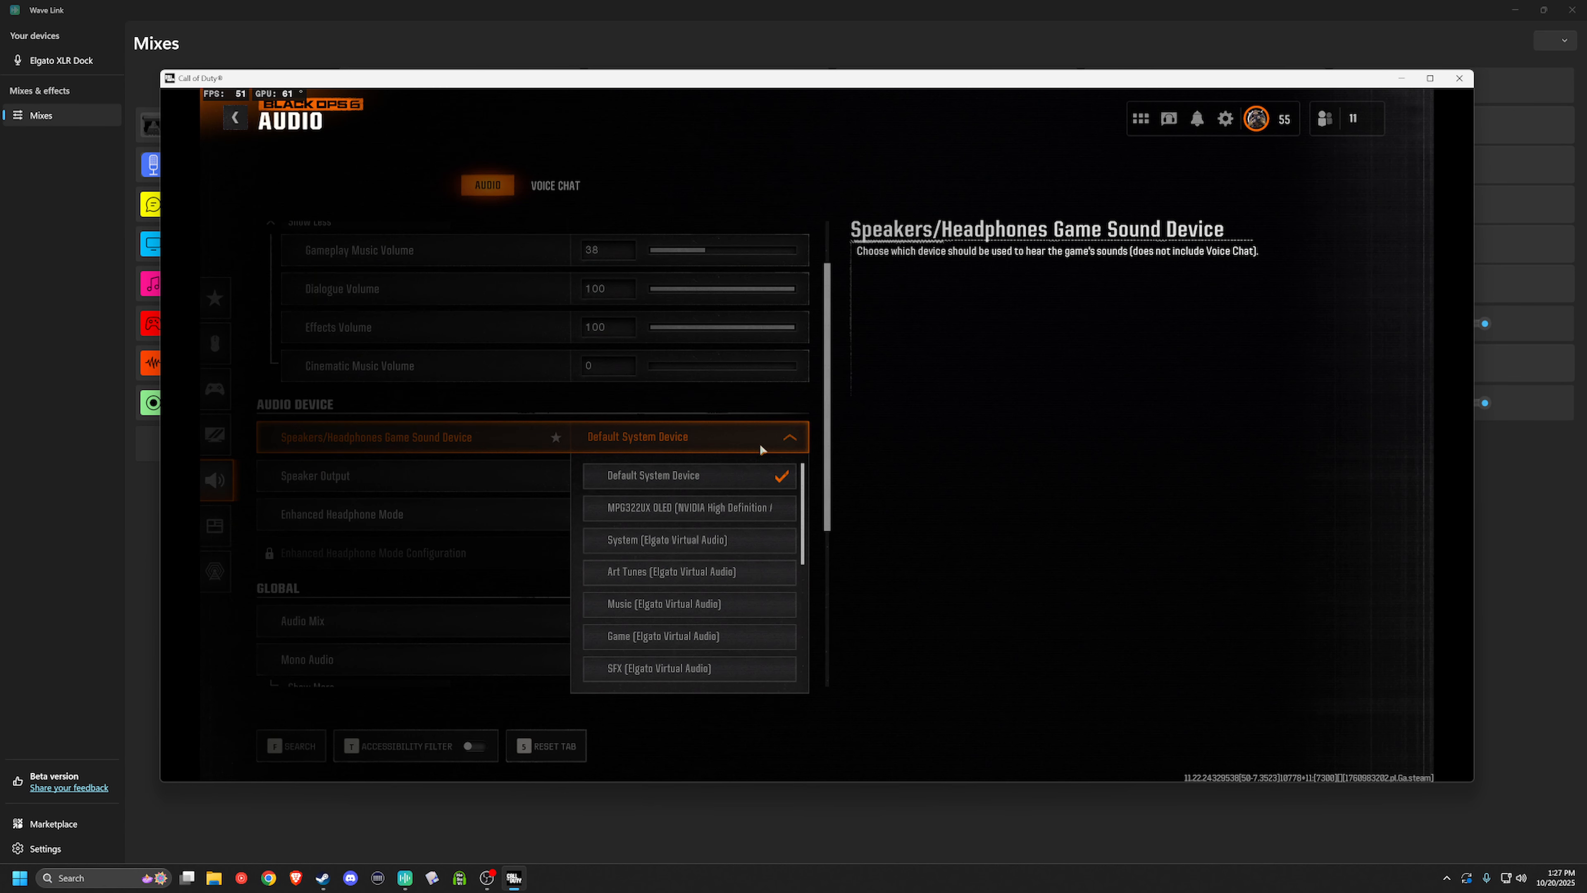
{"action": "left_click", "coordinate": [750, 581]}
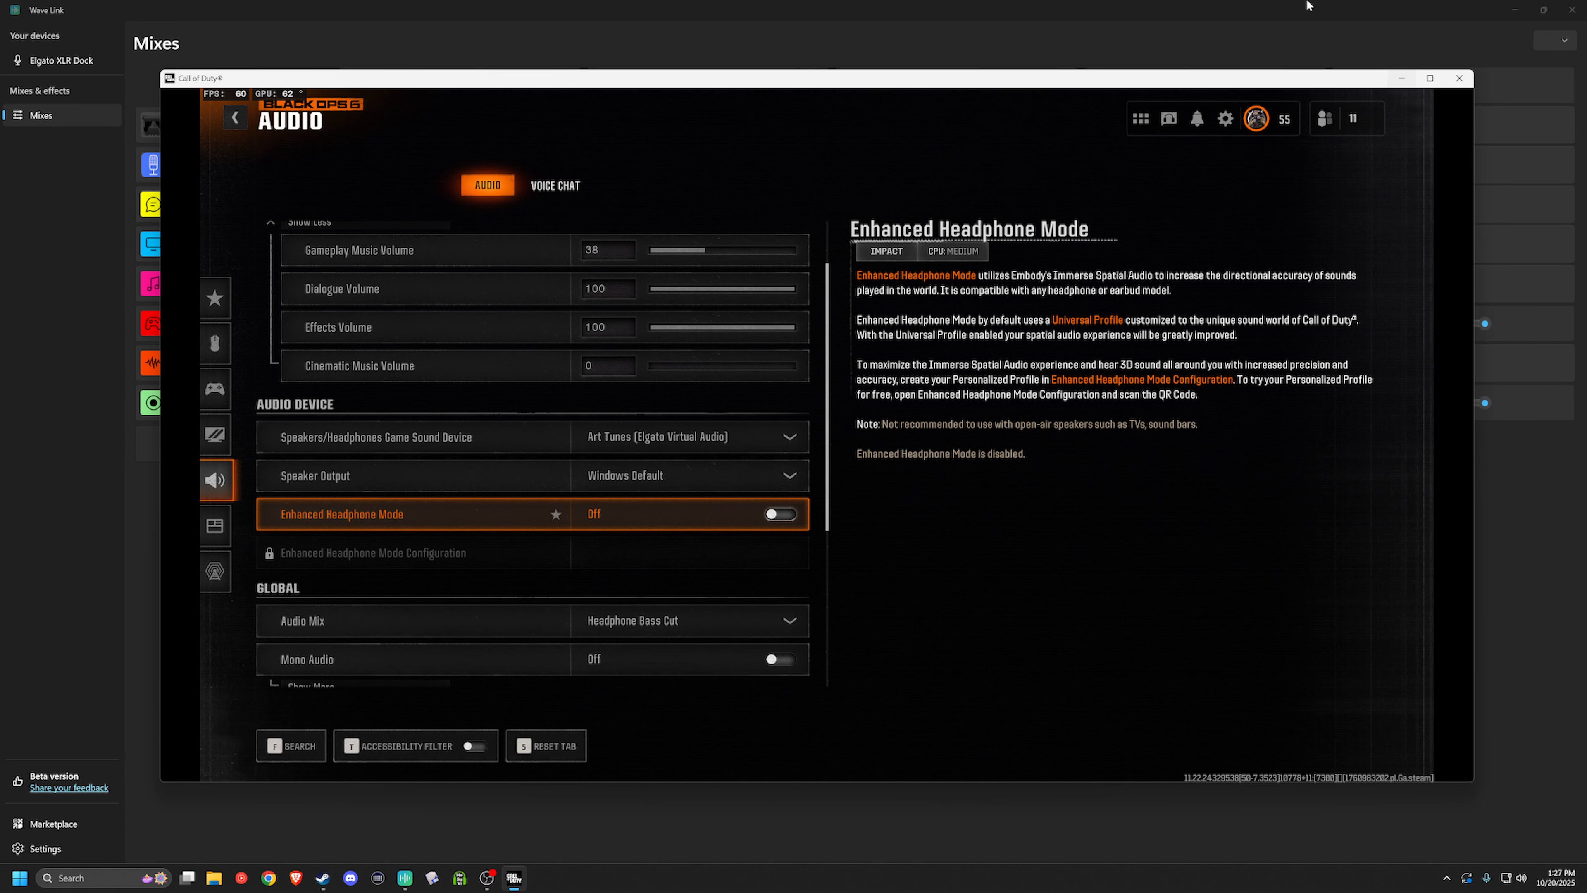
{"action": "left_click", "coordinate": [1292, 48]}
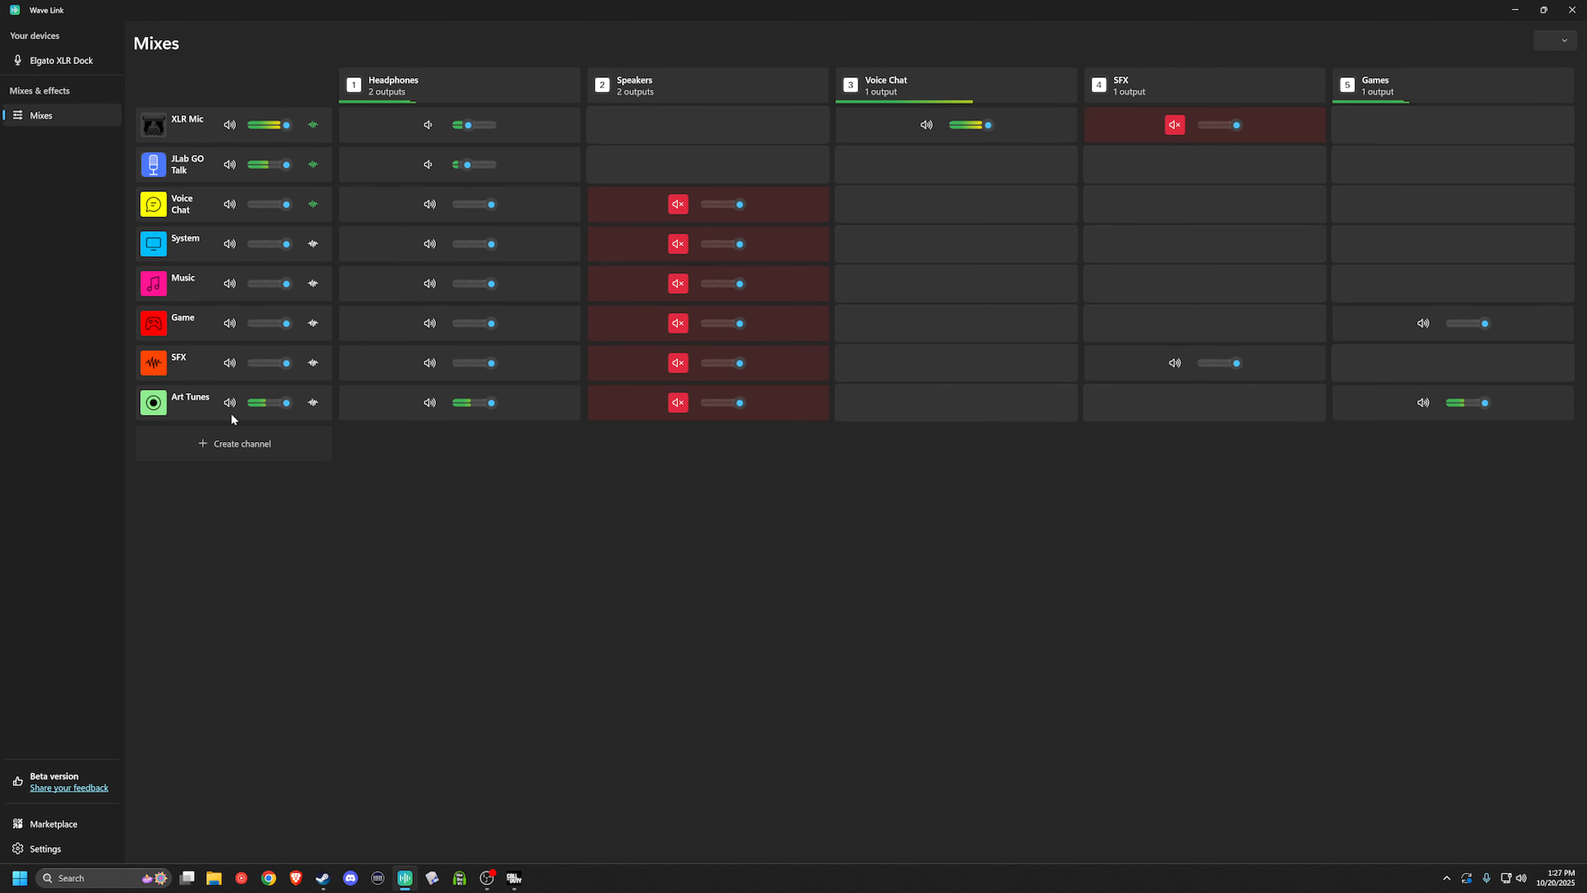
Set Call of Duty's game sound device to Game (Elgato Virtual Audio) and return to the Wave Link mixes.
{"action": "left_click", "coordinate": [514, 878]}
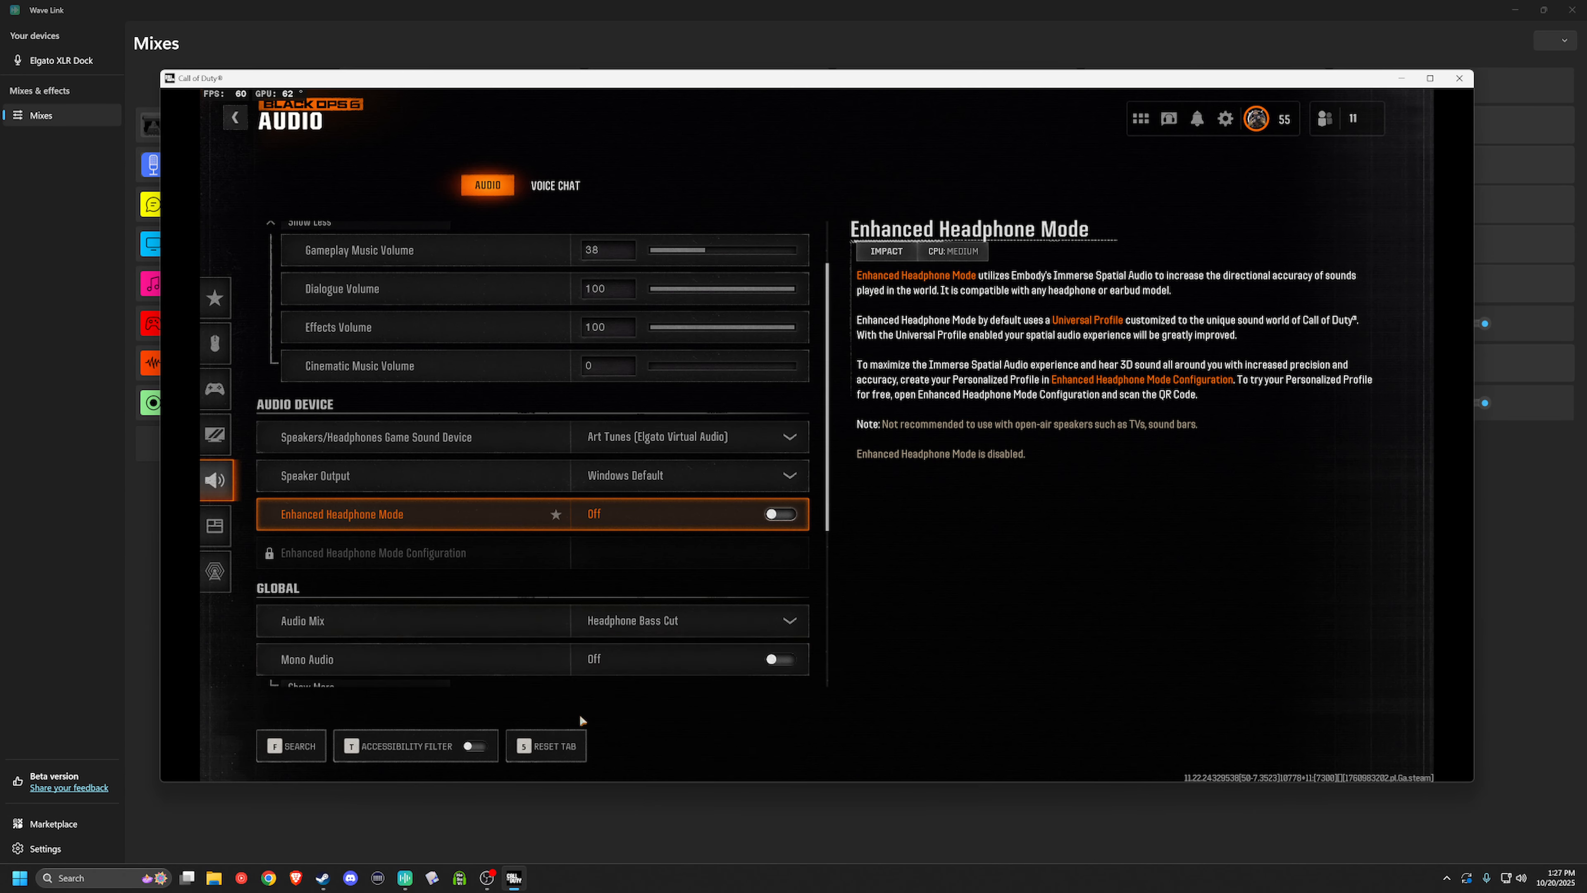
{"action": "left_click", "coordinate": [711, 443]}
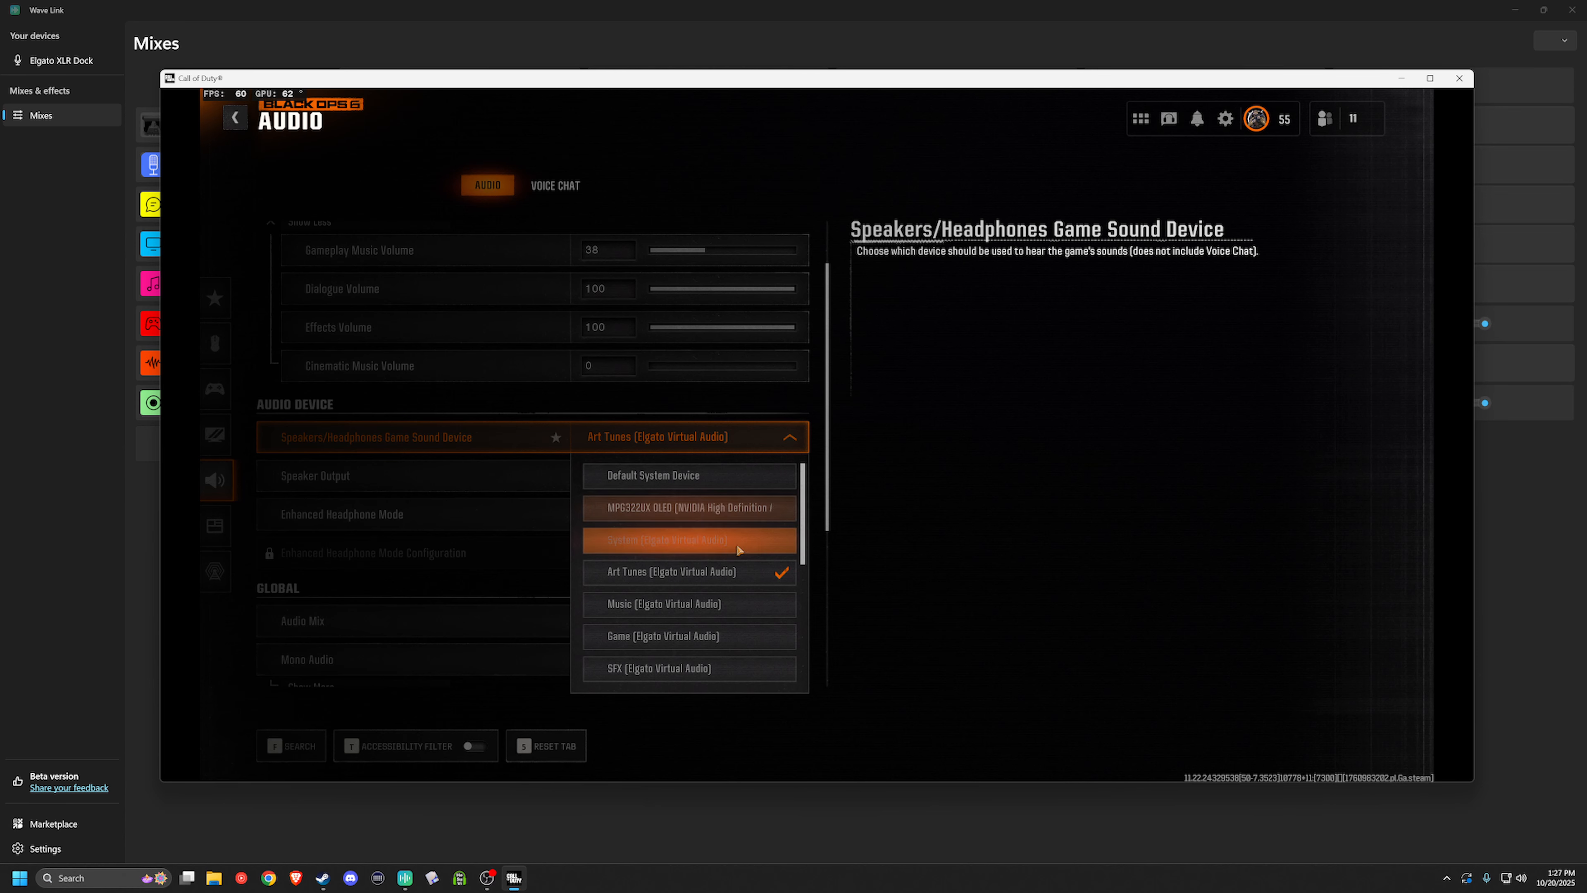
{"action": "left_click", "coordinate": [731, 633]}
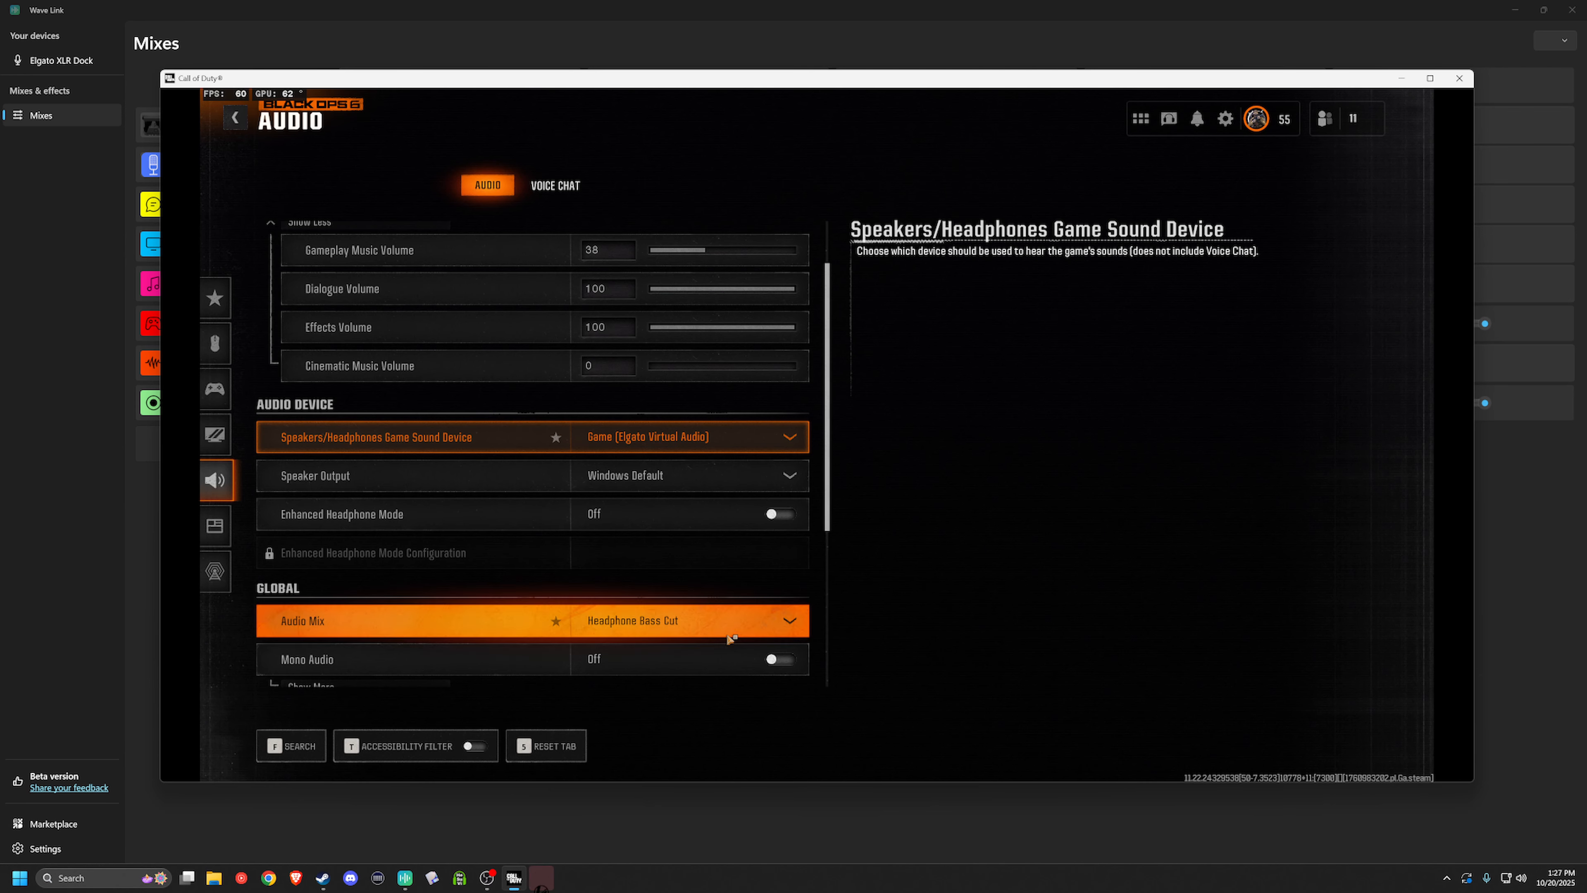
{"action": "left_click", "coordinate": [71, 350]}
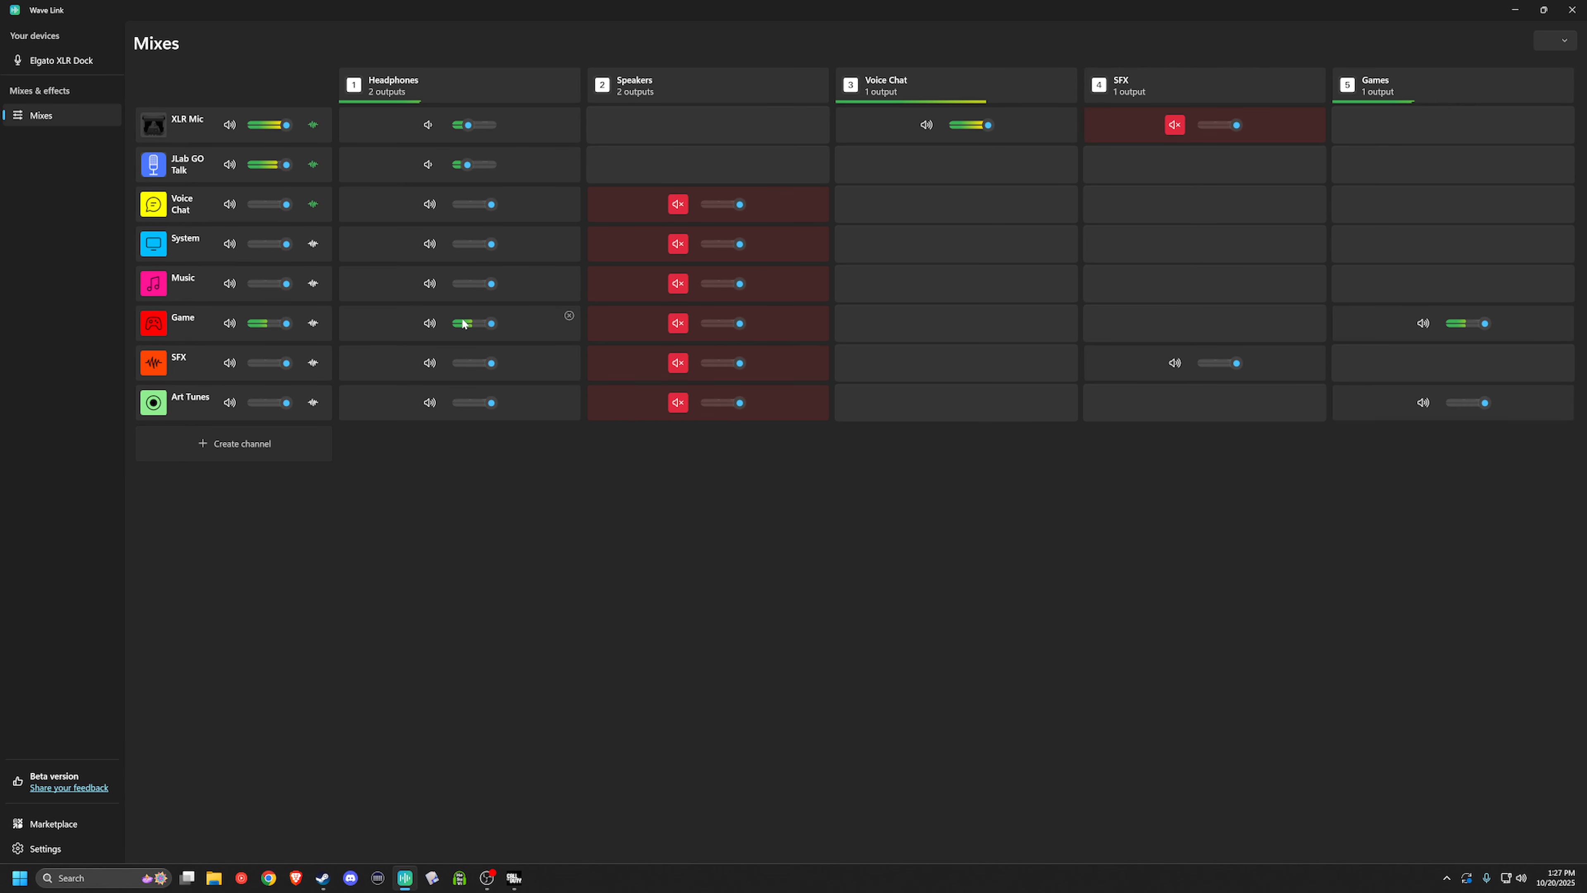
Try muting Game in the Headphones mix and unmuting it in the Speakers mix, and revert both.
{"action": "left_click", "coordinate": [431, 324]}
{"action": "left_click", "coordinate": [431, 324]}
{"action": "left_click", "coordinate": [427, 323]}
{"action": "left_click", "coordinate": [680, 324]}
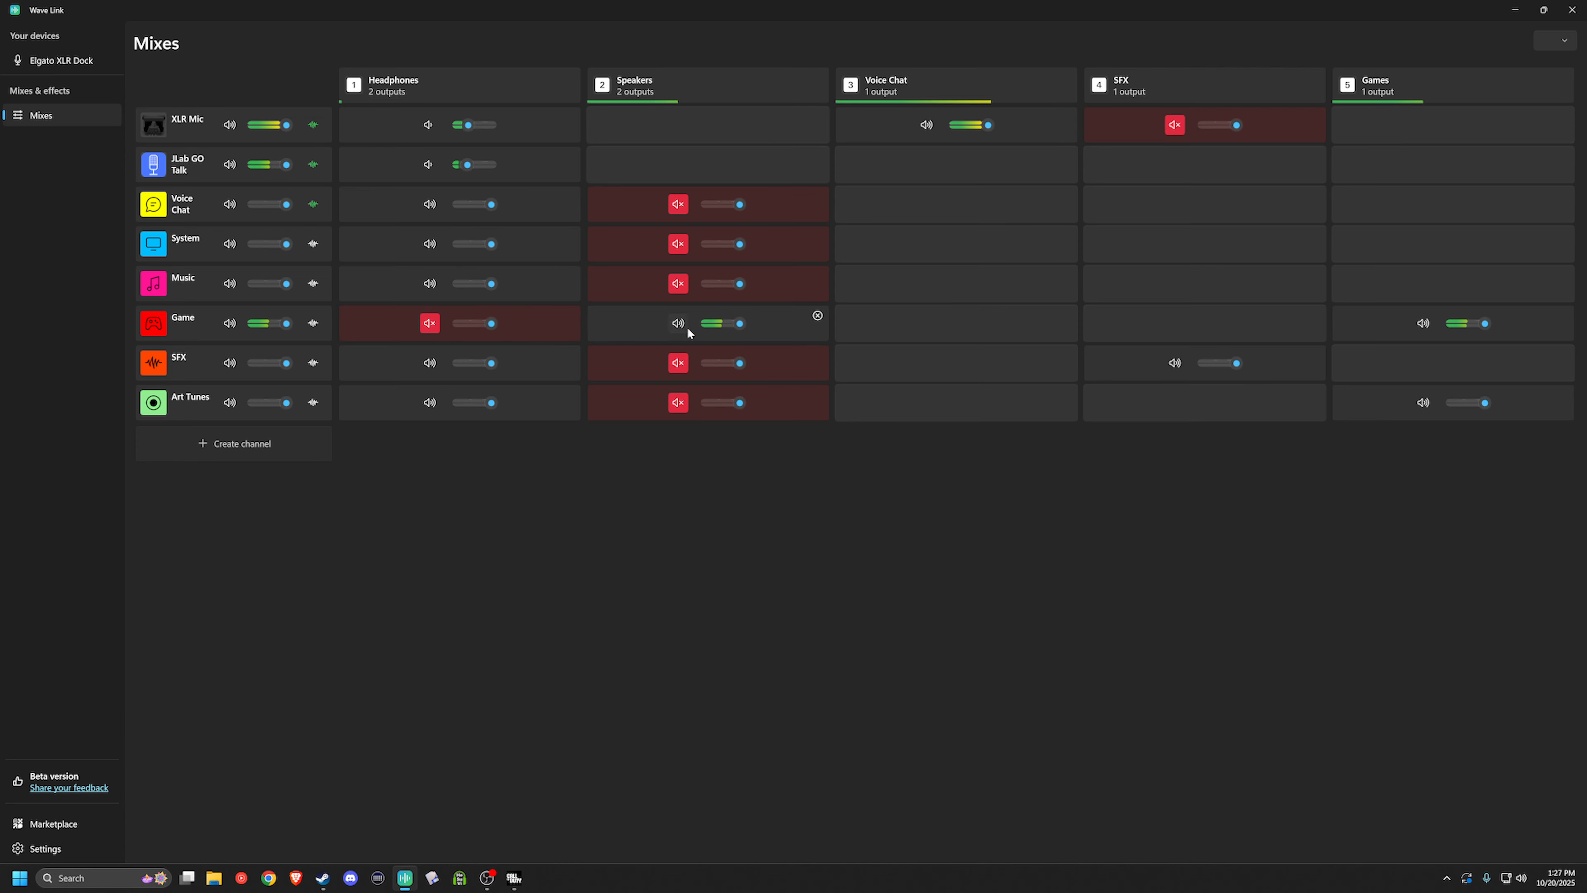
{"action": "left_click", "coordinate": [679, 323]}
{"action": "left_click", "coordinate": [429, 322]}
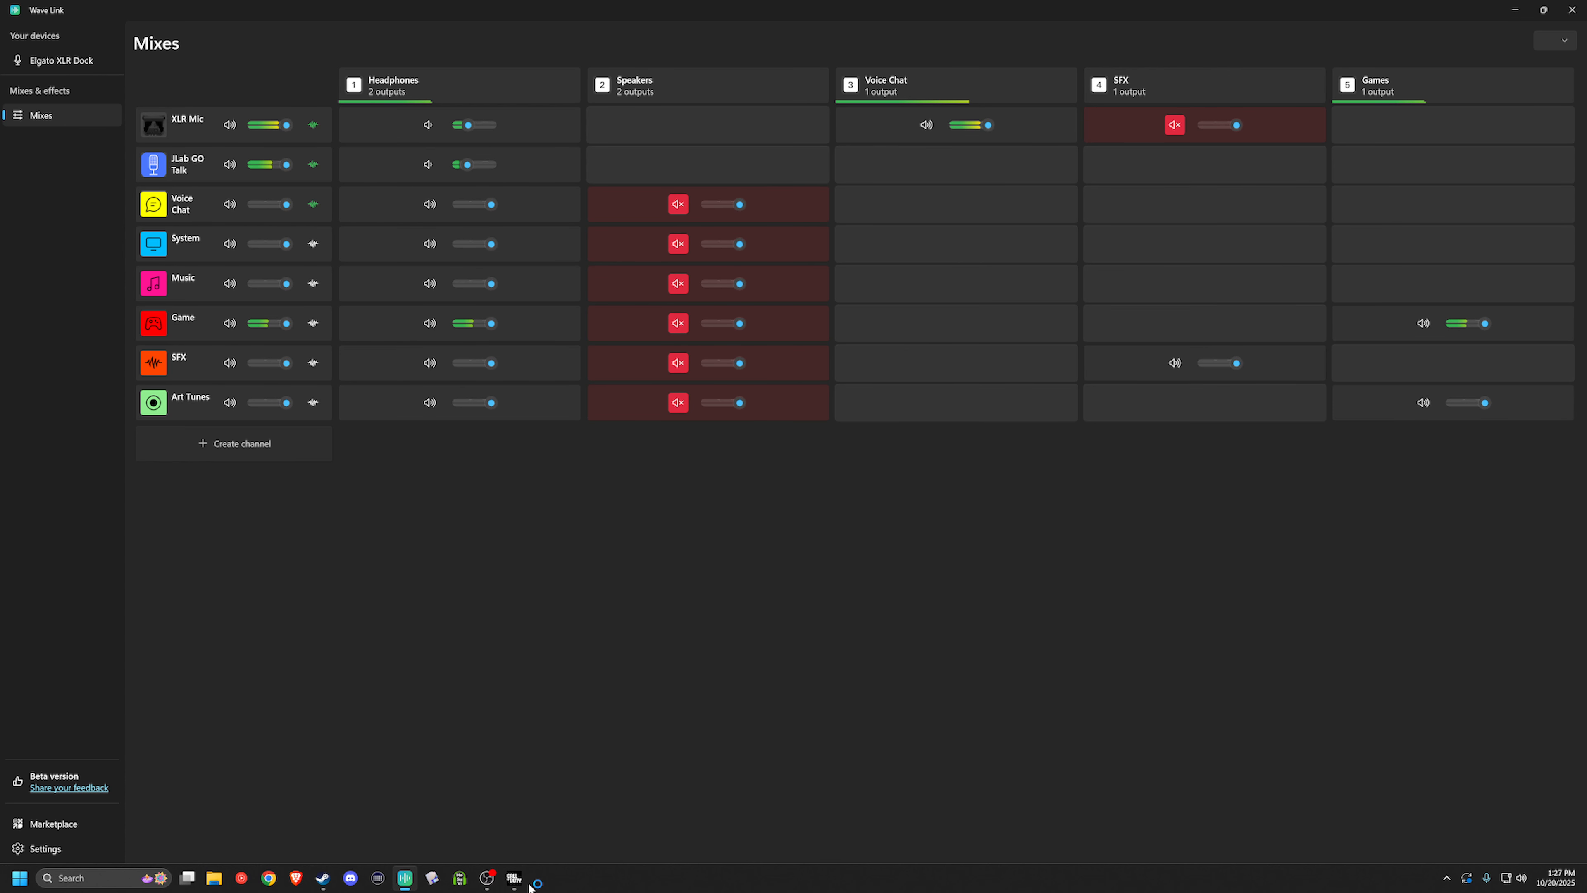
Switch Call of Duty's game sound device back to Art Tunes (Elgato Virtual Audio) and check the channel levels in Wave Link.
{"action": "left_click", "coordinate": [514, 876]}
{"action": "left_click", "coordinate": [683, 445]}
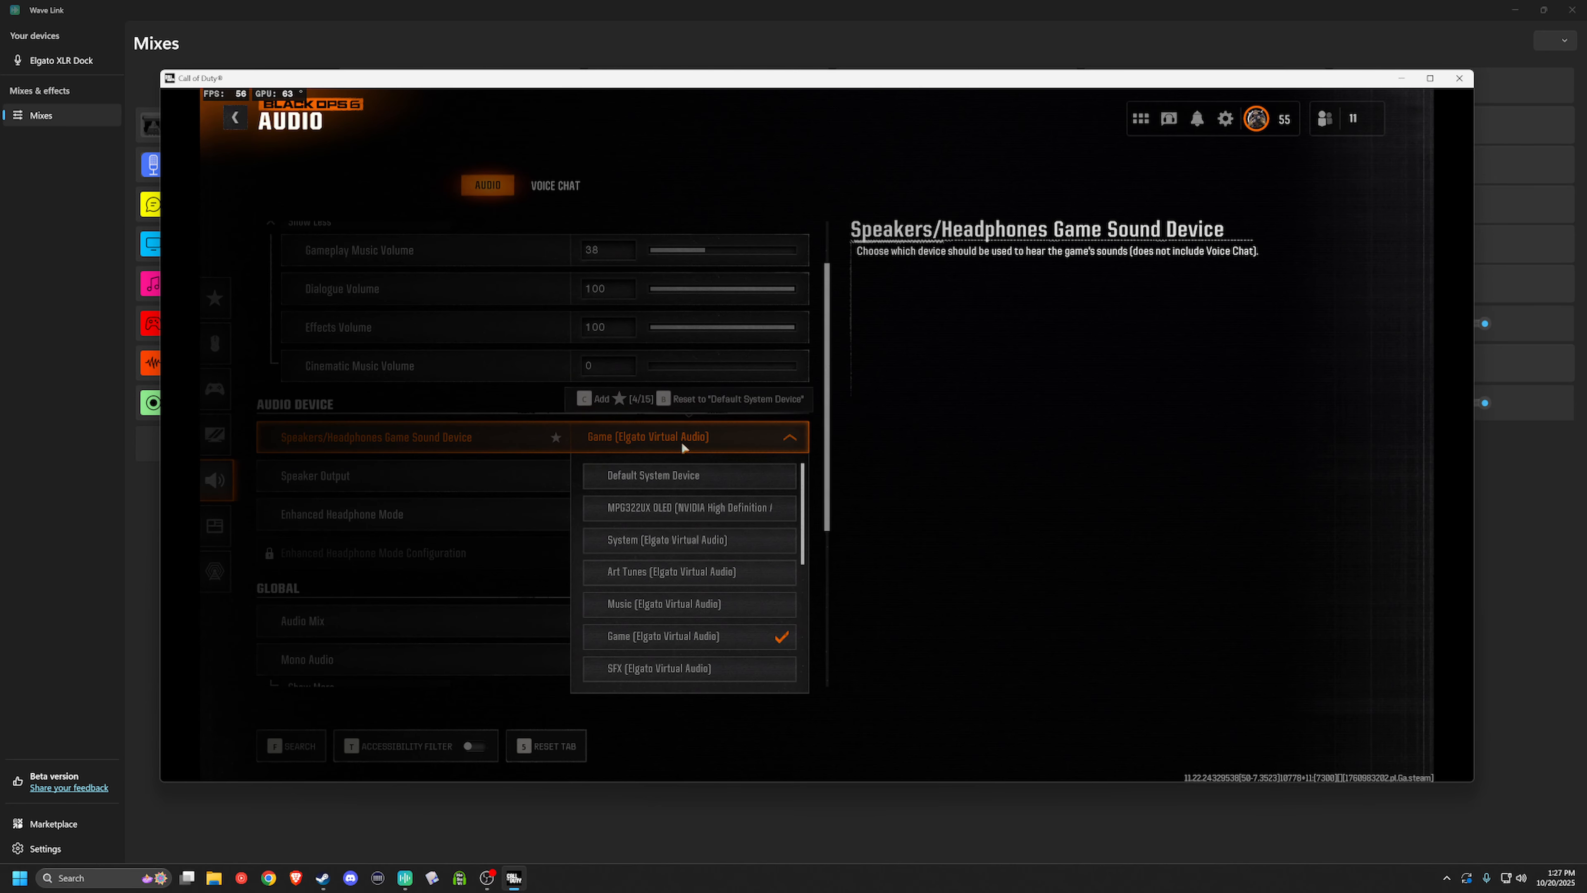
{"action": "left_click", "coordinate": [707, 573]}
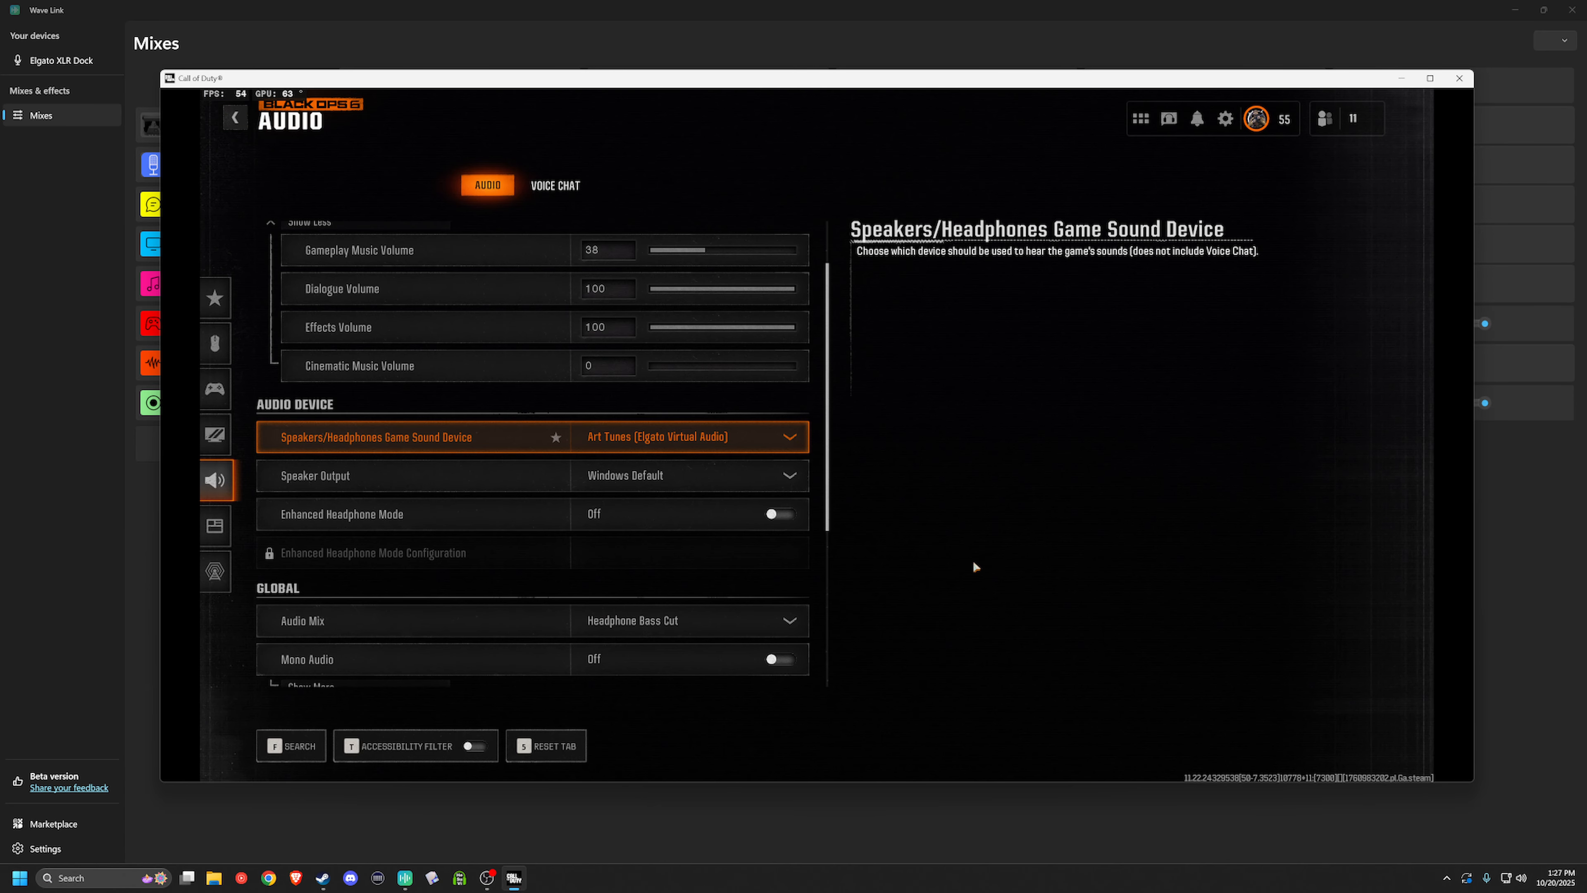
{"action": "left_click", "coordinate": [776, 27]}
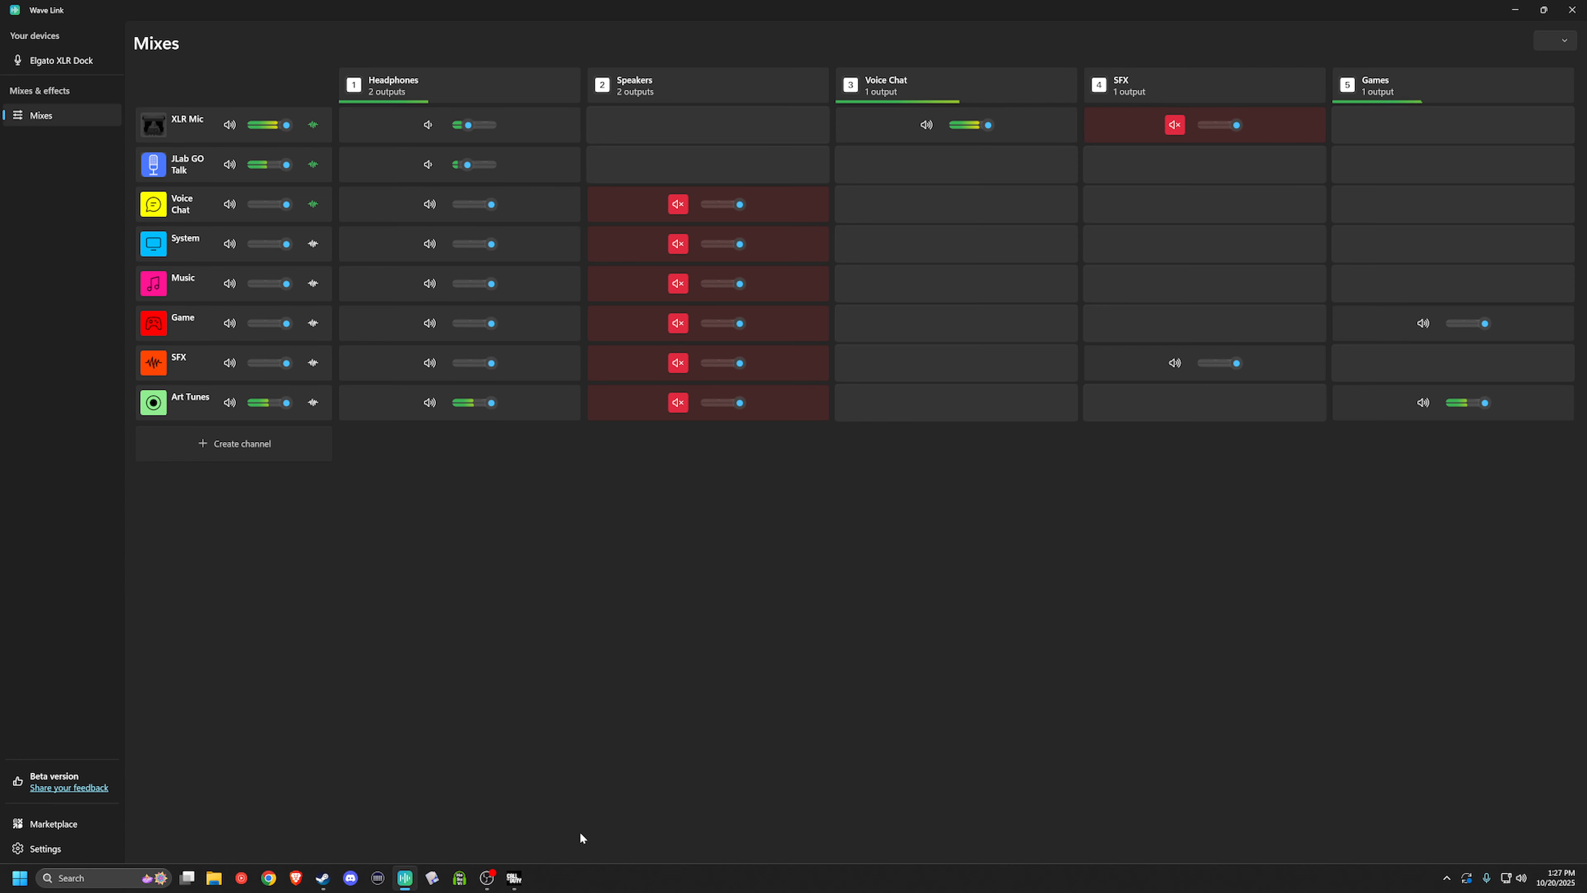
Return to Call of Duty and lower the Gameplay Music Volume to 0.
{"action": "left_click", "coordinate": [514, 878]}
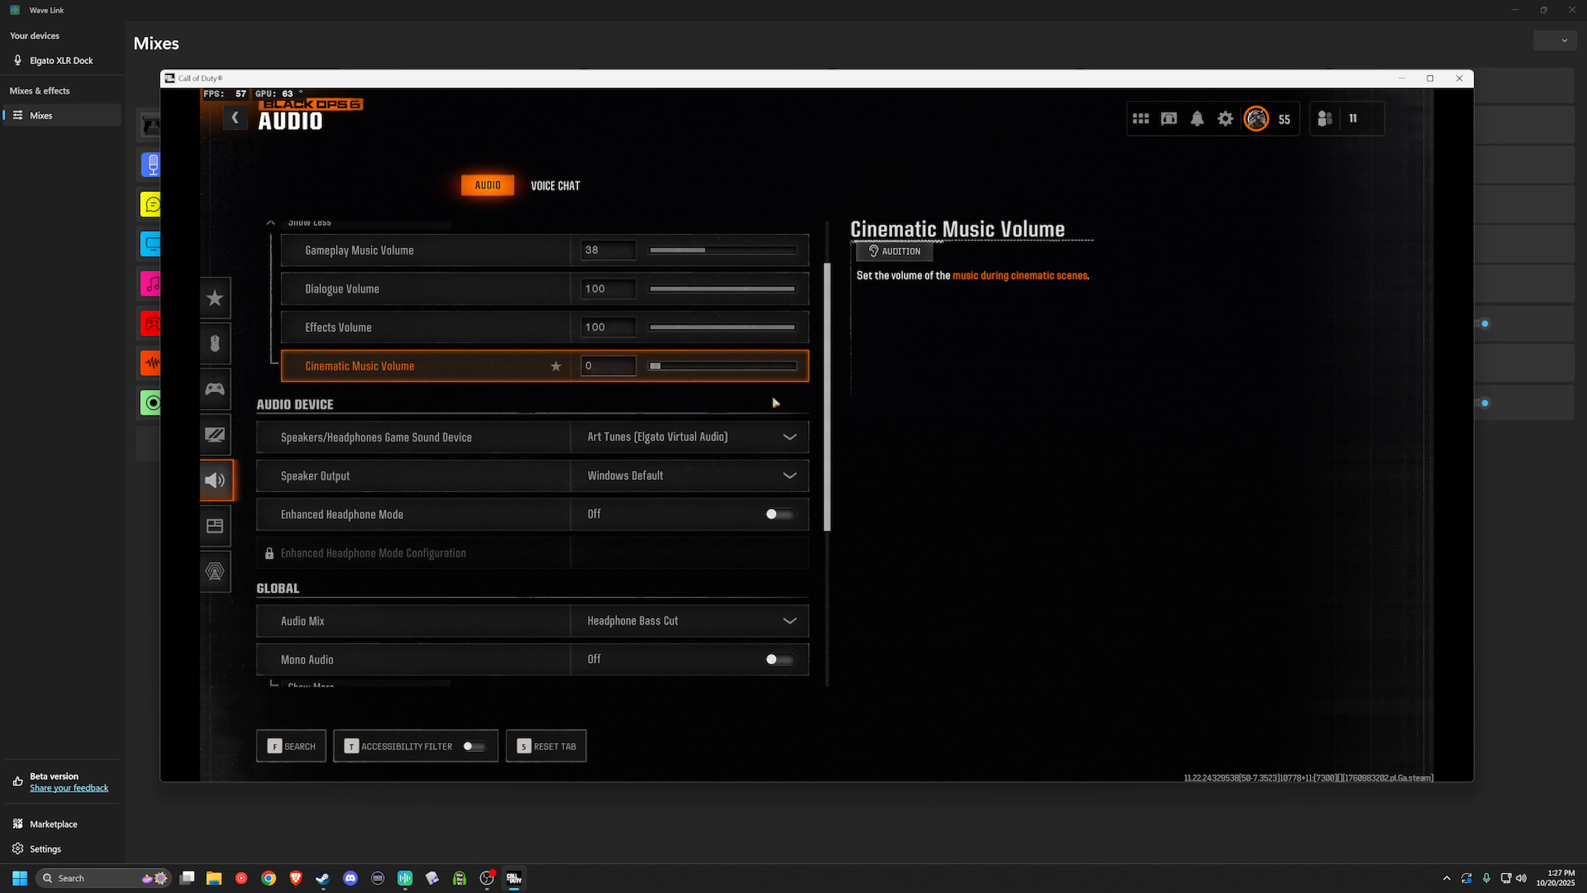
{"action": "scroll", "coordinate": [577, 343], "scroll_direction": "up", "scroll_amount": 2}
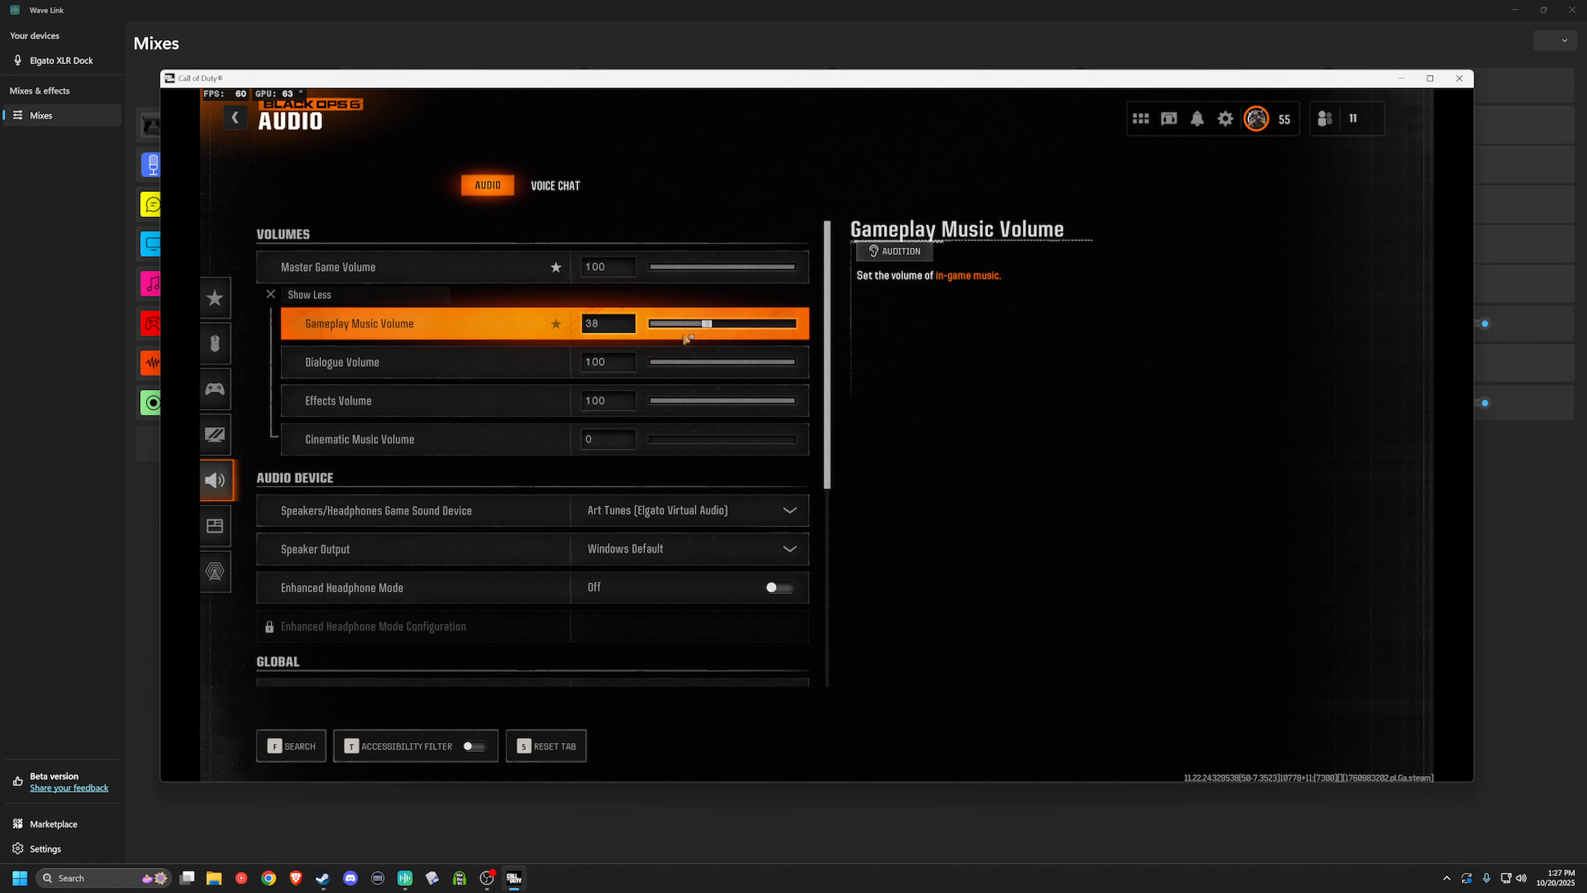
{"action": "left_click_drag", "start_coordinate": [703, 325], "coordinate": [647, 326]}
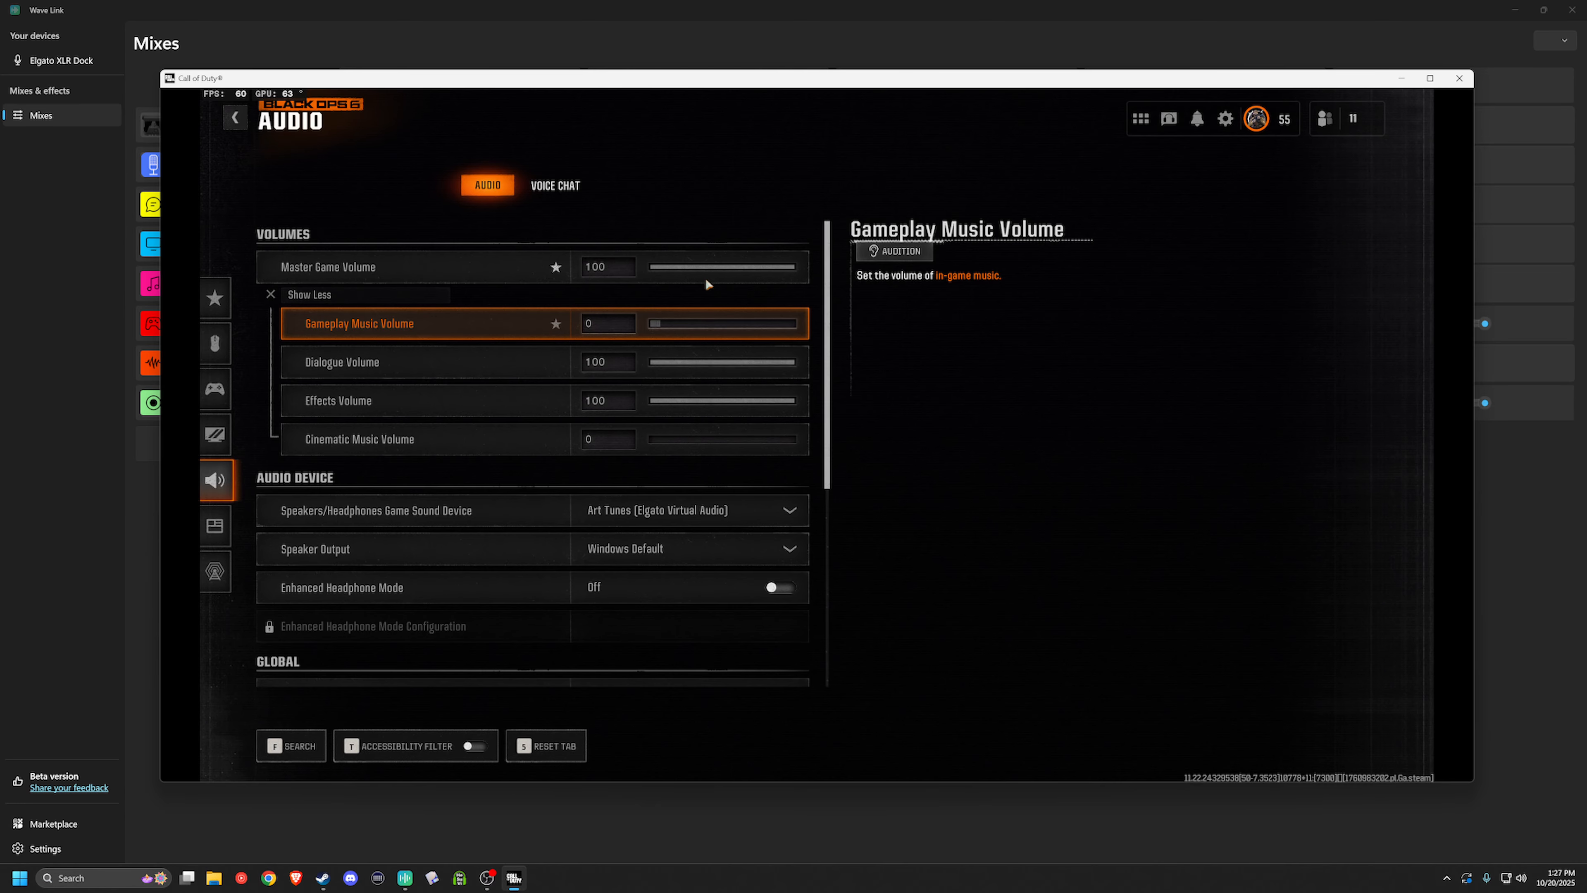
Set Call of Duty's Voice Chat Output Device to Voice Chat (Elgato Virtual Audio) and return to Wave Link.
{"action": "left_click", "coordinate": [573, 187]}
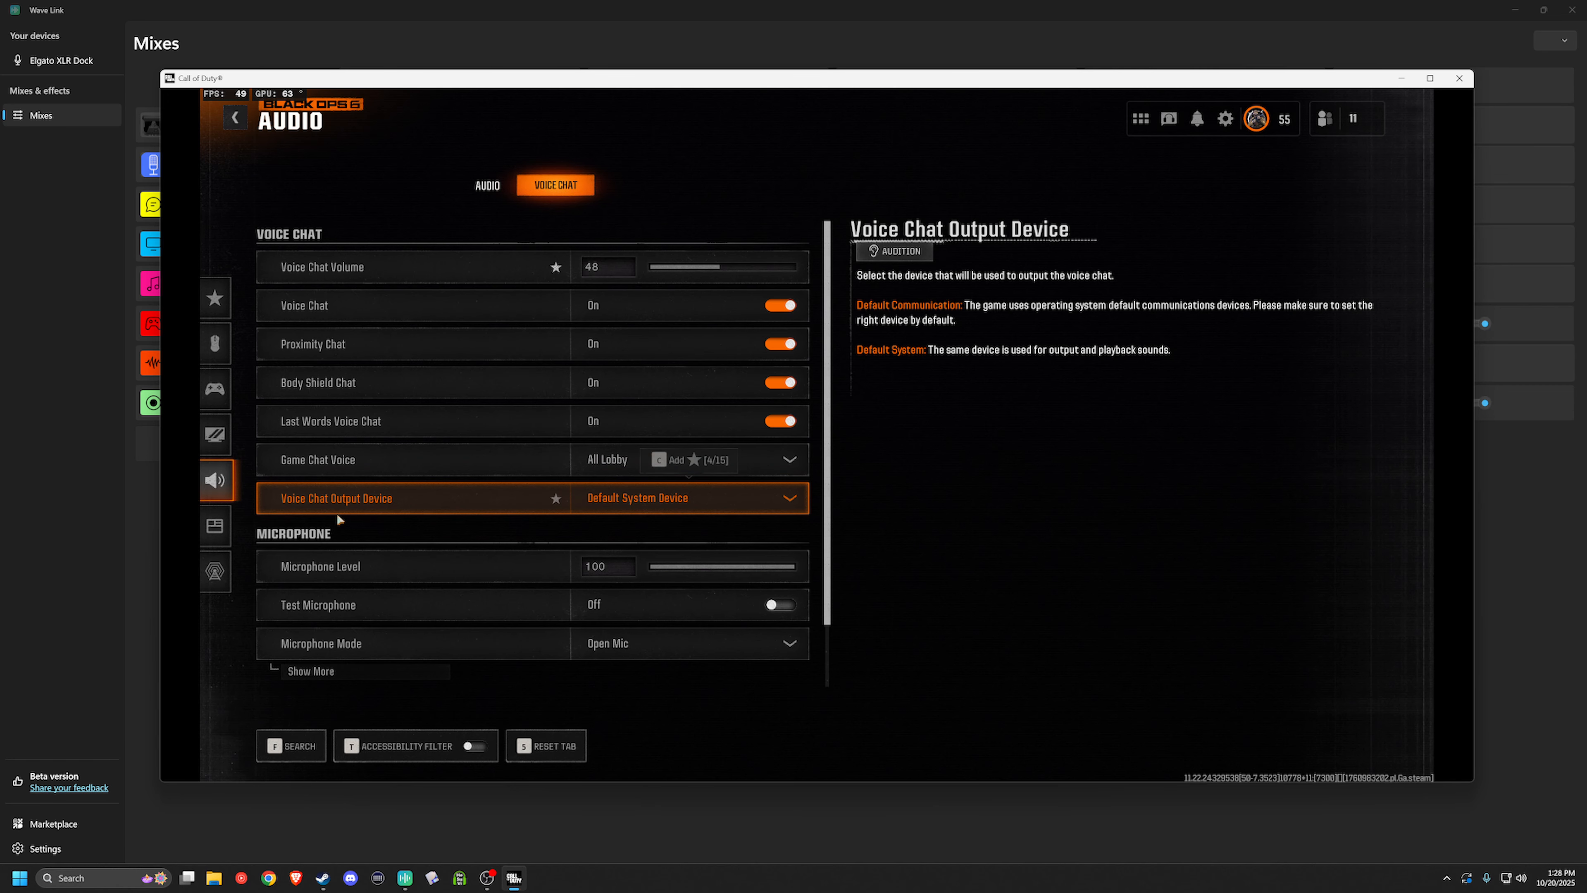
{"action": "left_click", "coordinate": [704, 500]}
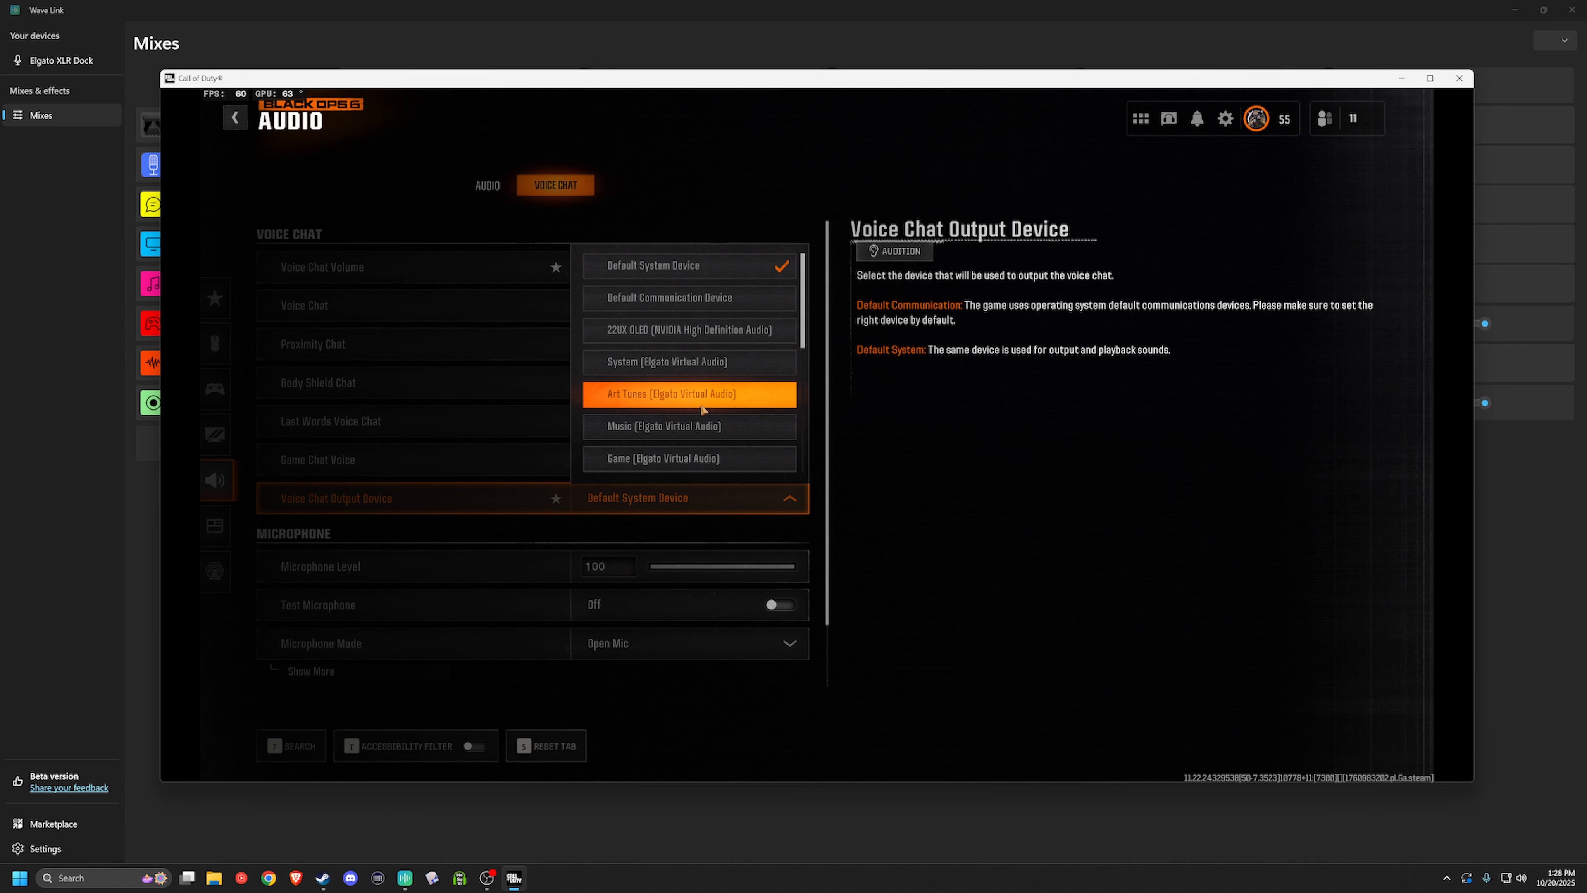
{"action": "scroll", "coordinate": [705, 403], "scroll_direction": "down", "scroll_amount": 4}
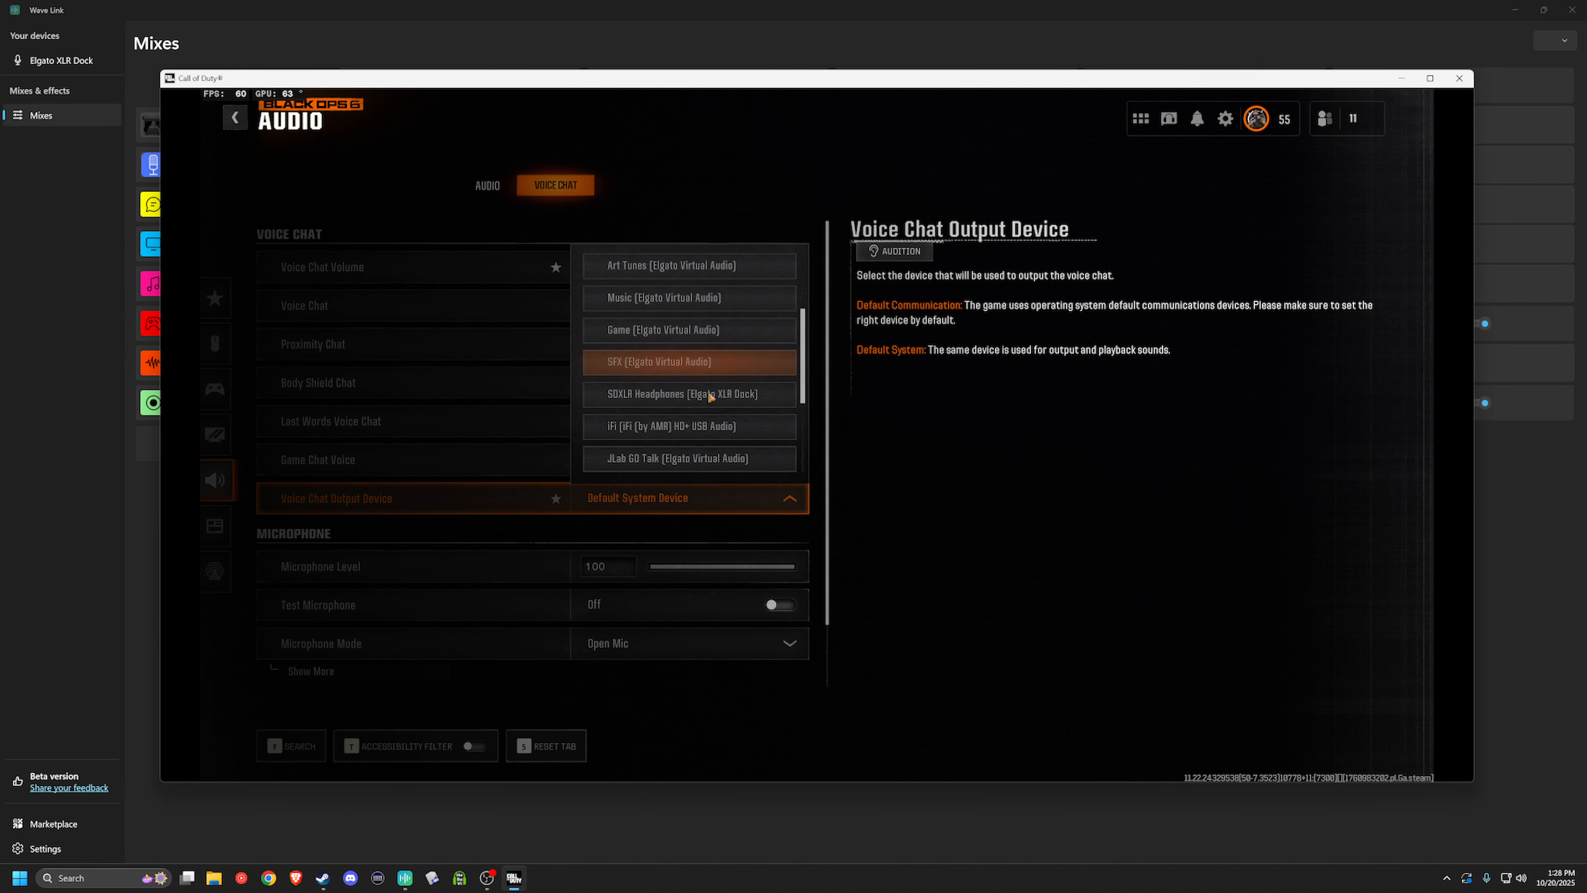
{"action": "scroll", "coordinate": [699, 368], "scroll_direction": "down", "scroll_amount": 2}
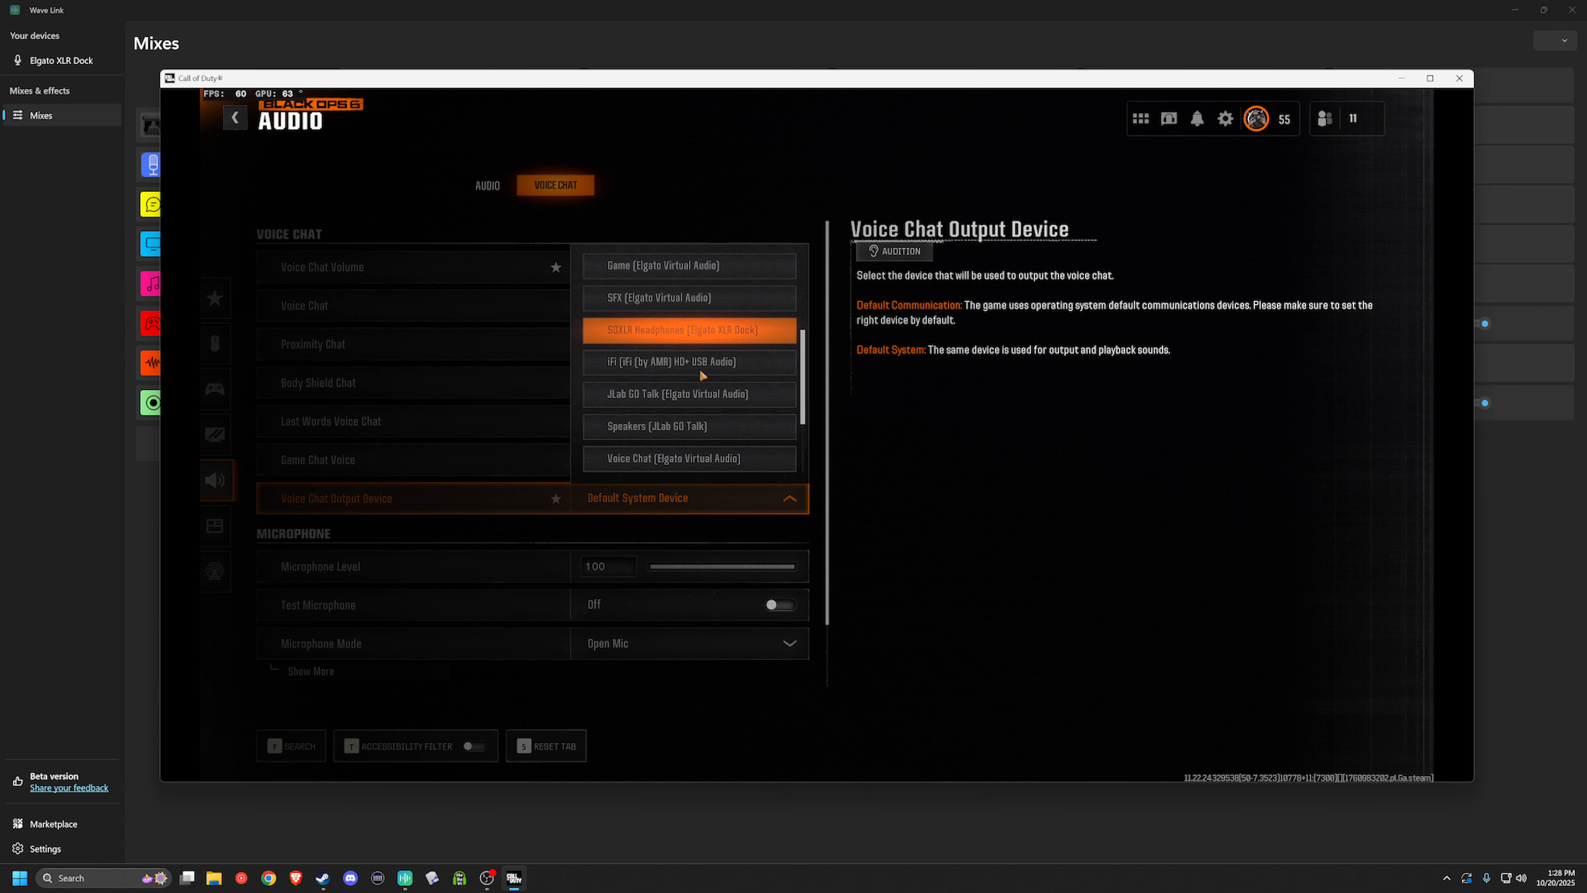
{"action": "left_click", "coordinate": [689, 460]}
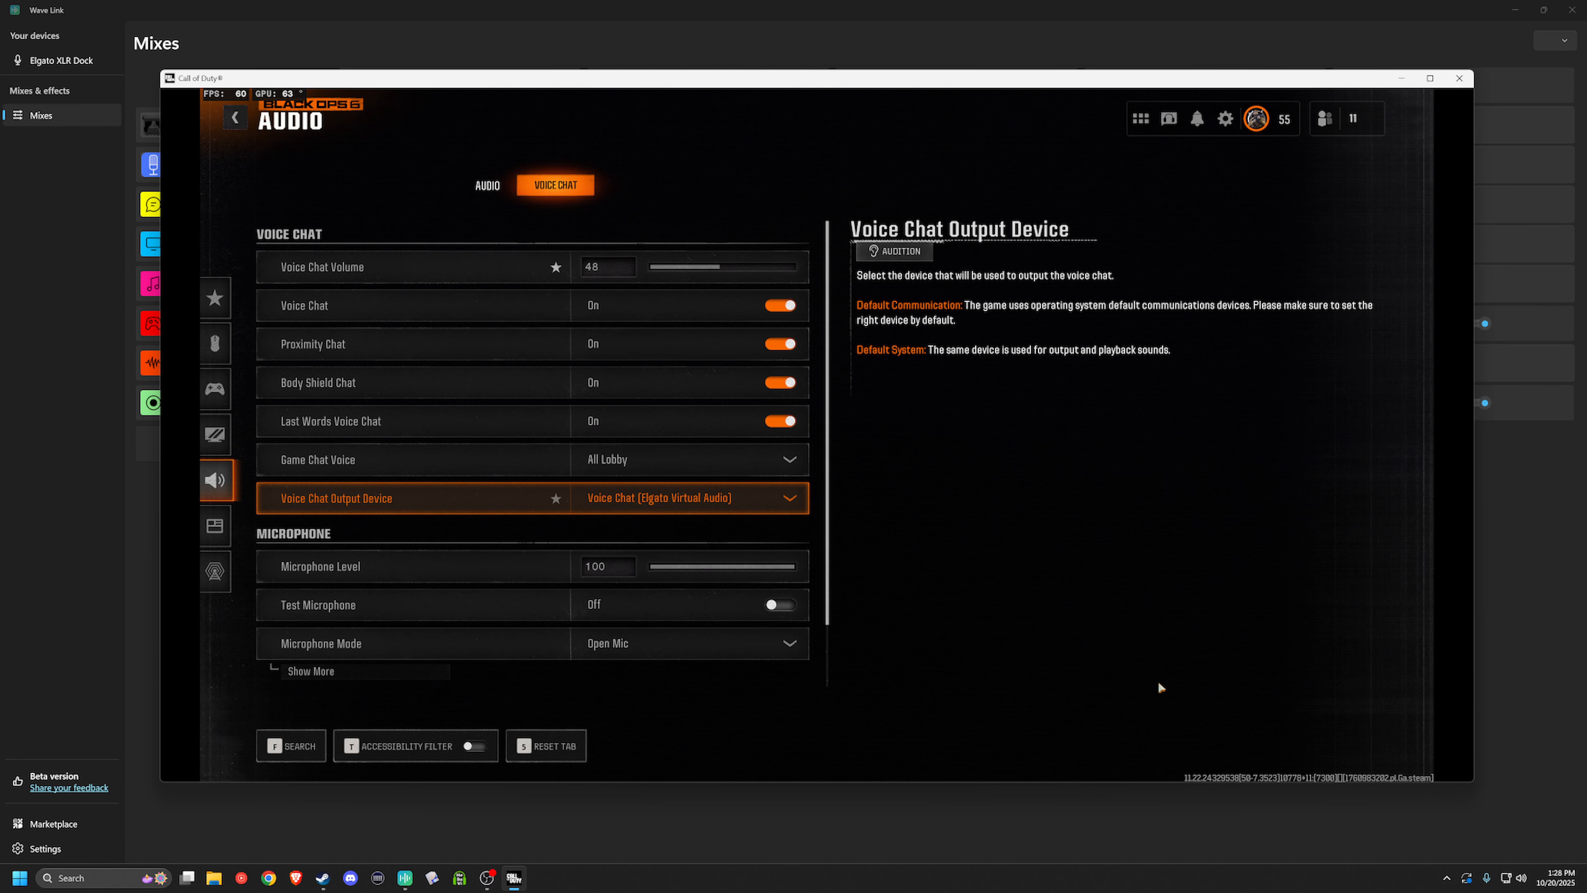
{"action": "left_click", "coordinate": [914, 28]}
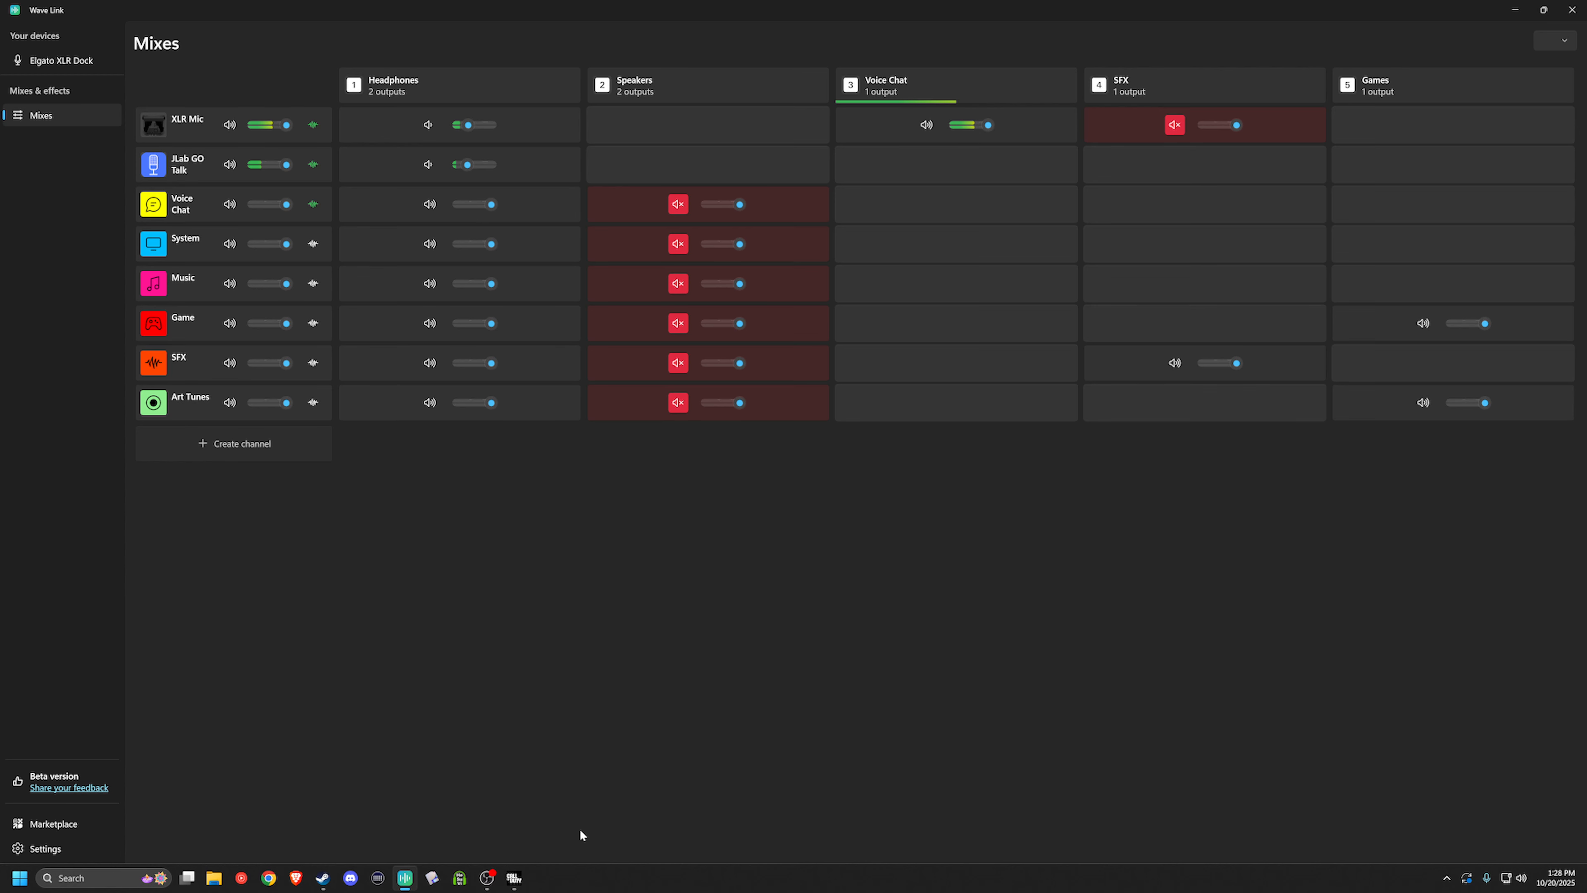
Set Call of Duty's Microphone Input Device to SFX (Elgato Virtual Audio) and review the selection alongside the Wave Link mixes.
{"action": "mouse_move", "coordinate": [514, 881]}
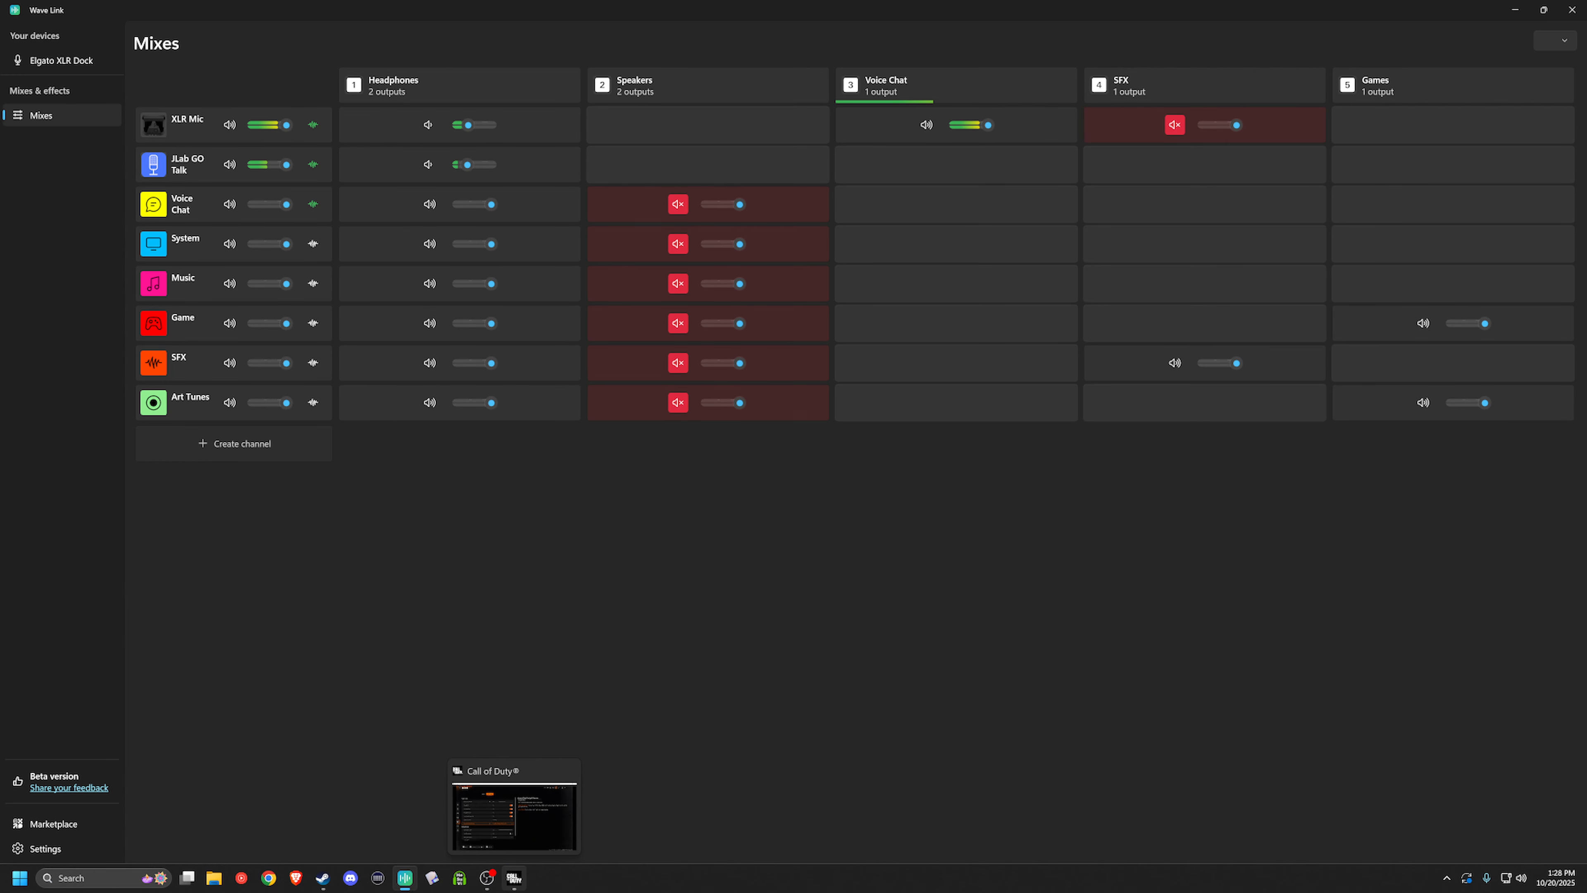
{"action": "left_click", "coordinate": [514, 881]}
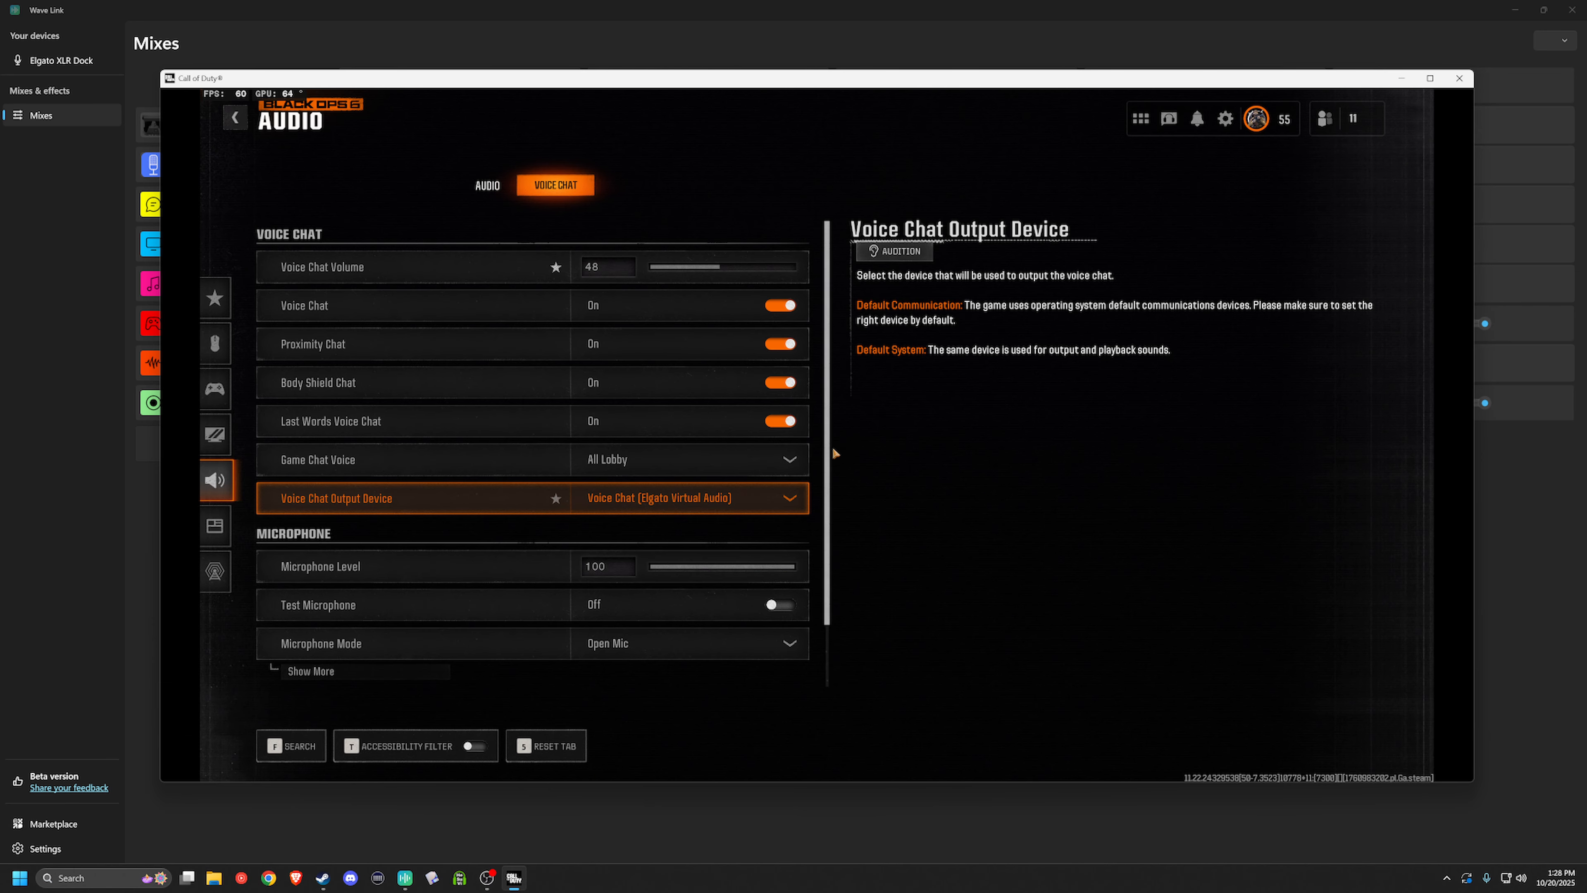
{"action": "scroll", "coordinate": [832, 445], "scroll_direction": "down", "scroll_amount": 1}
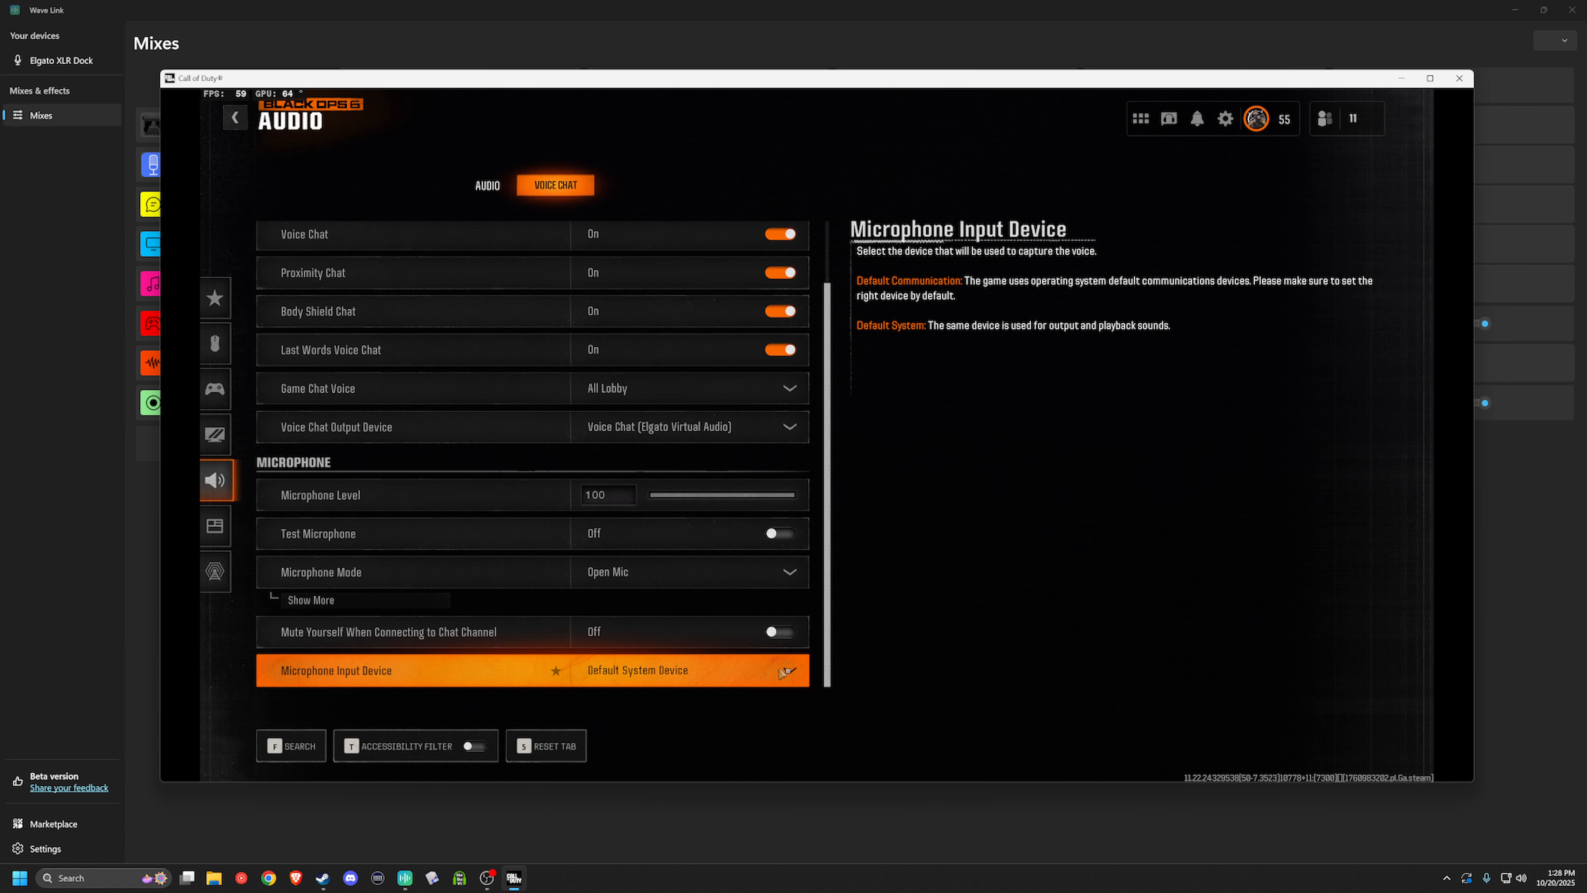
{"action": "left_click", "coordinate": [718, 670]}
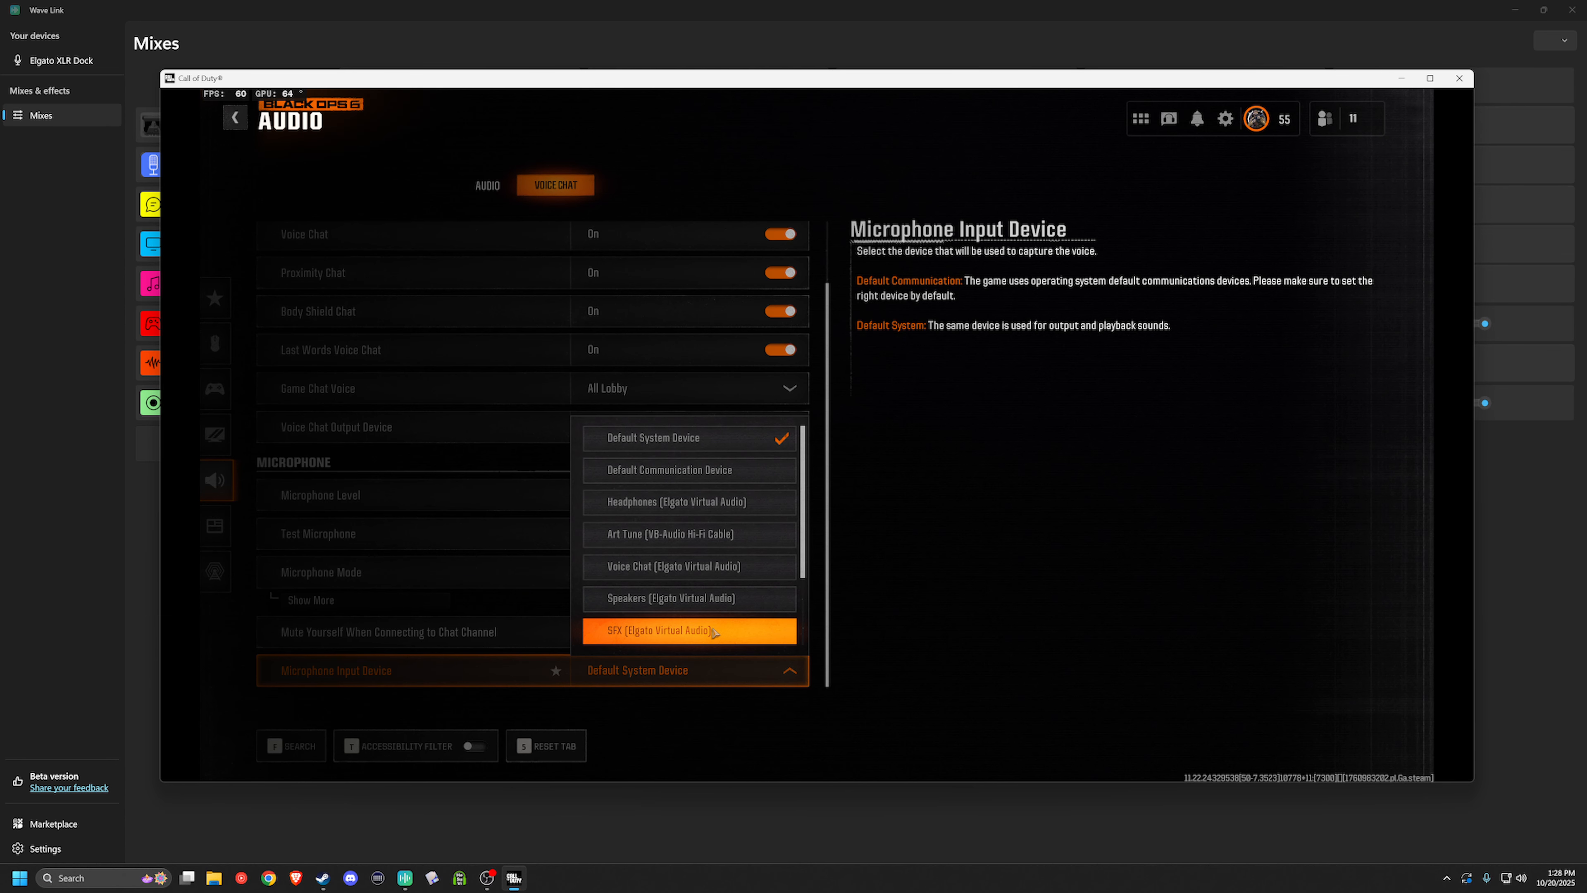
{"action": "left_click", "coordinate": [714, 631]}
{"action": "left_click", "coordinate": [1147, 67]}
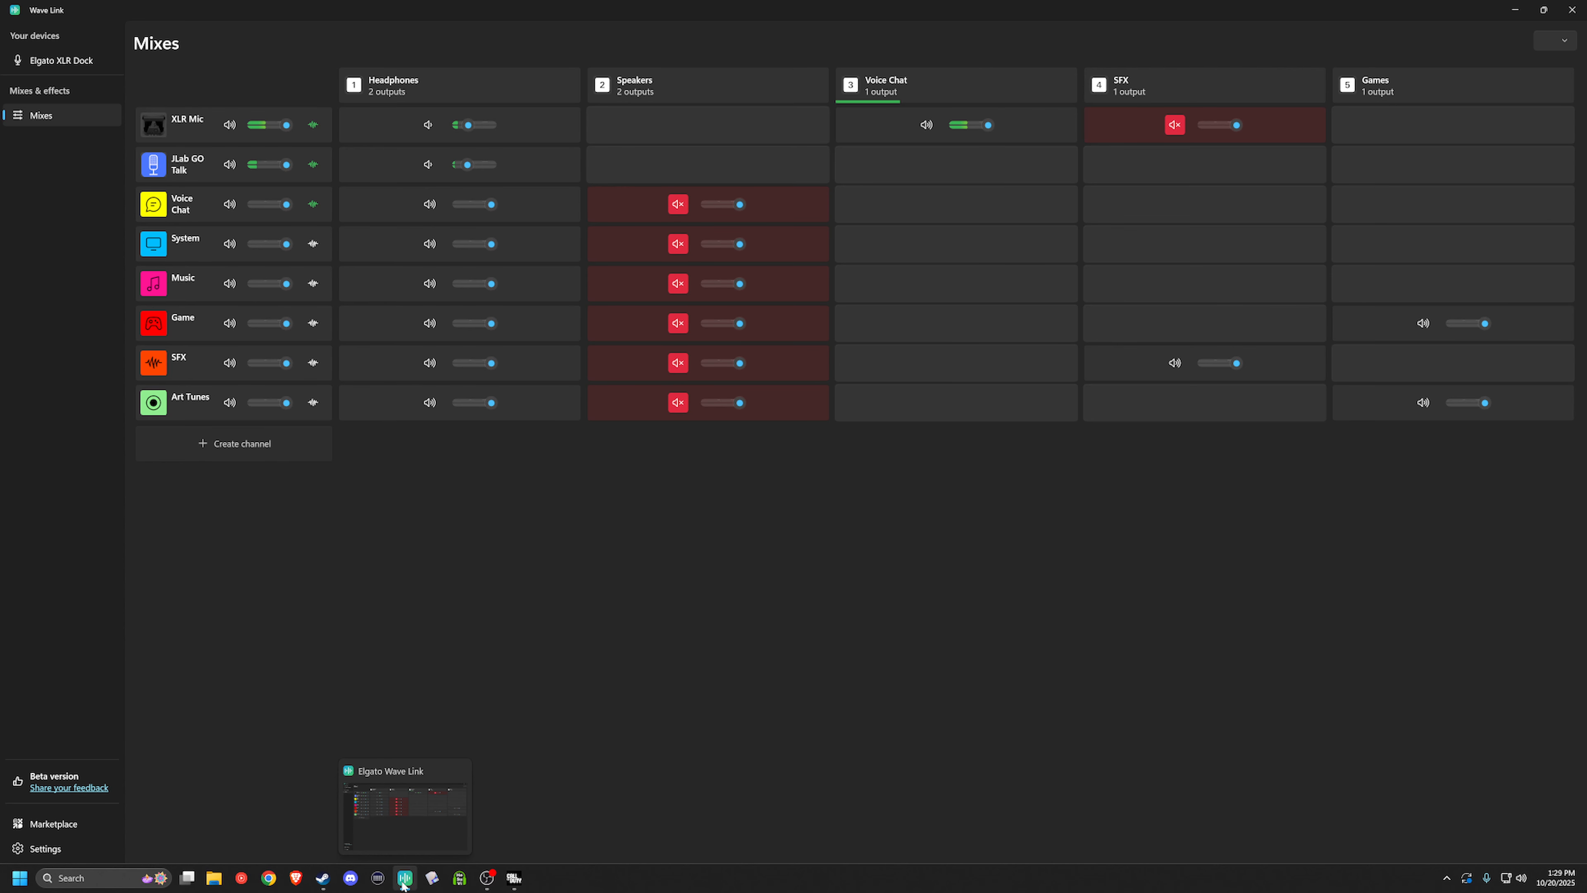
{"action": "left_click", "coordinate": [514, 878]}
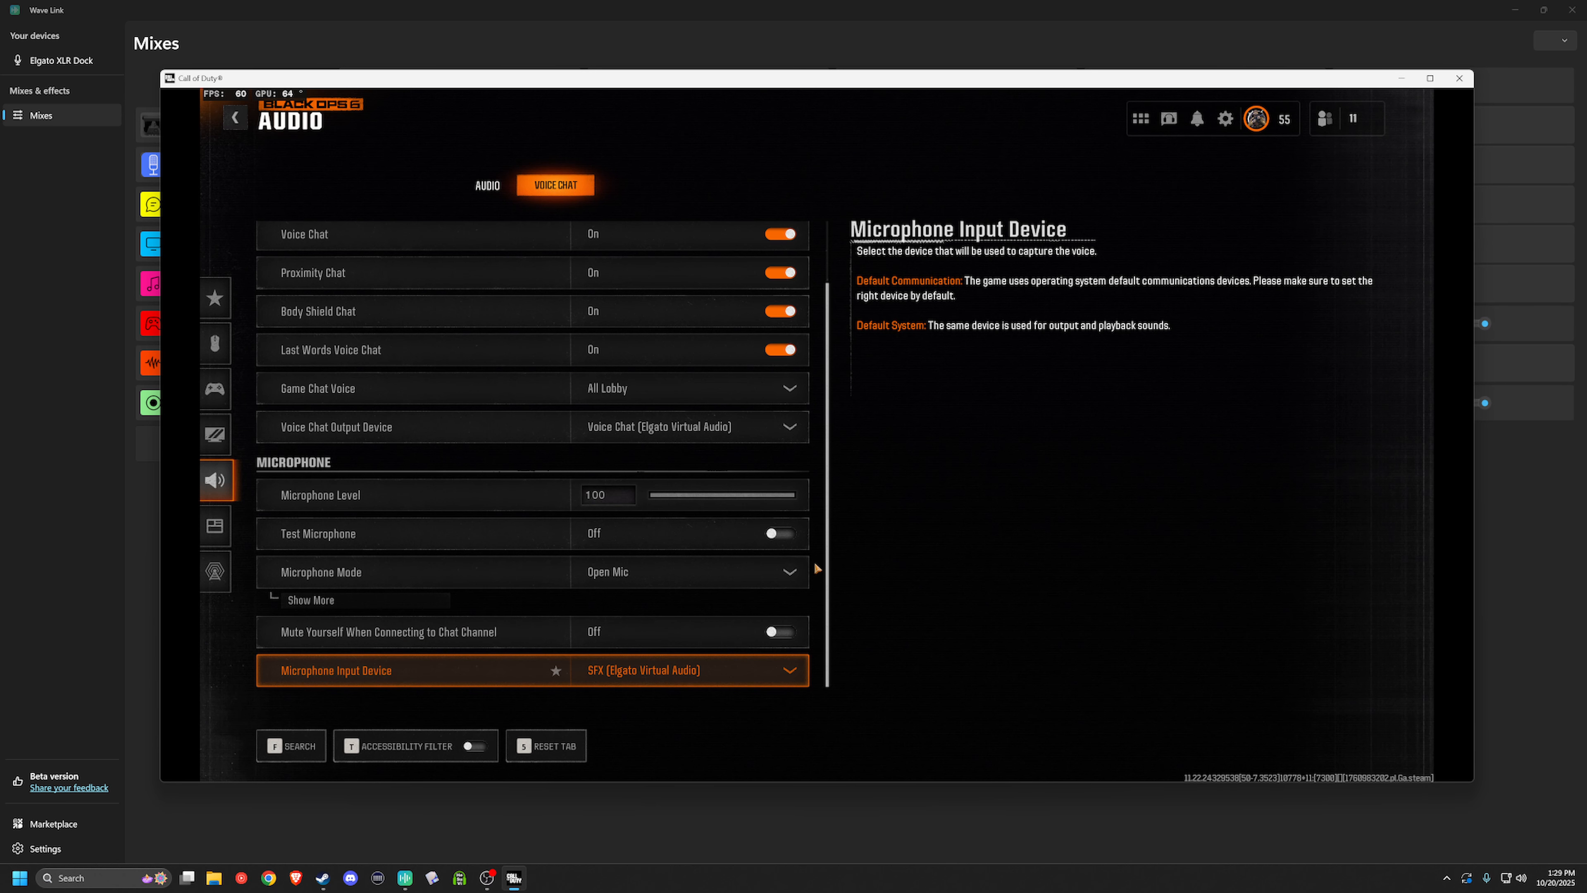
{"action": "left_click", "coordinate": [1381, 53]}
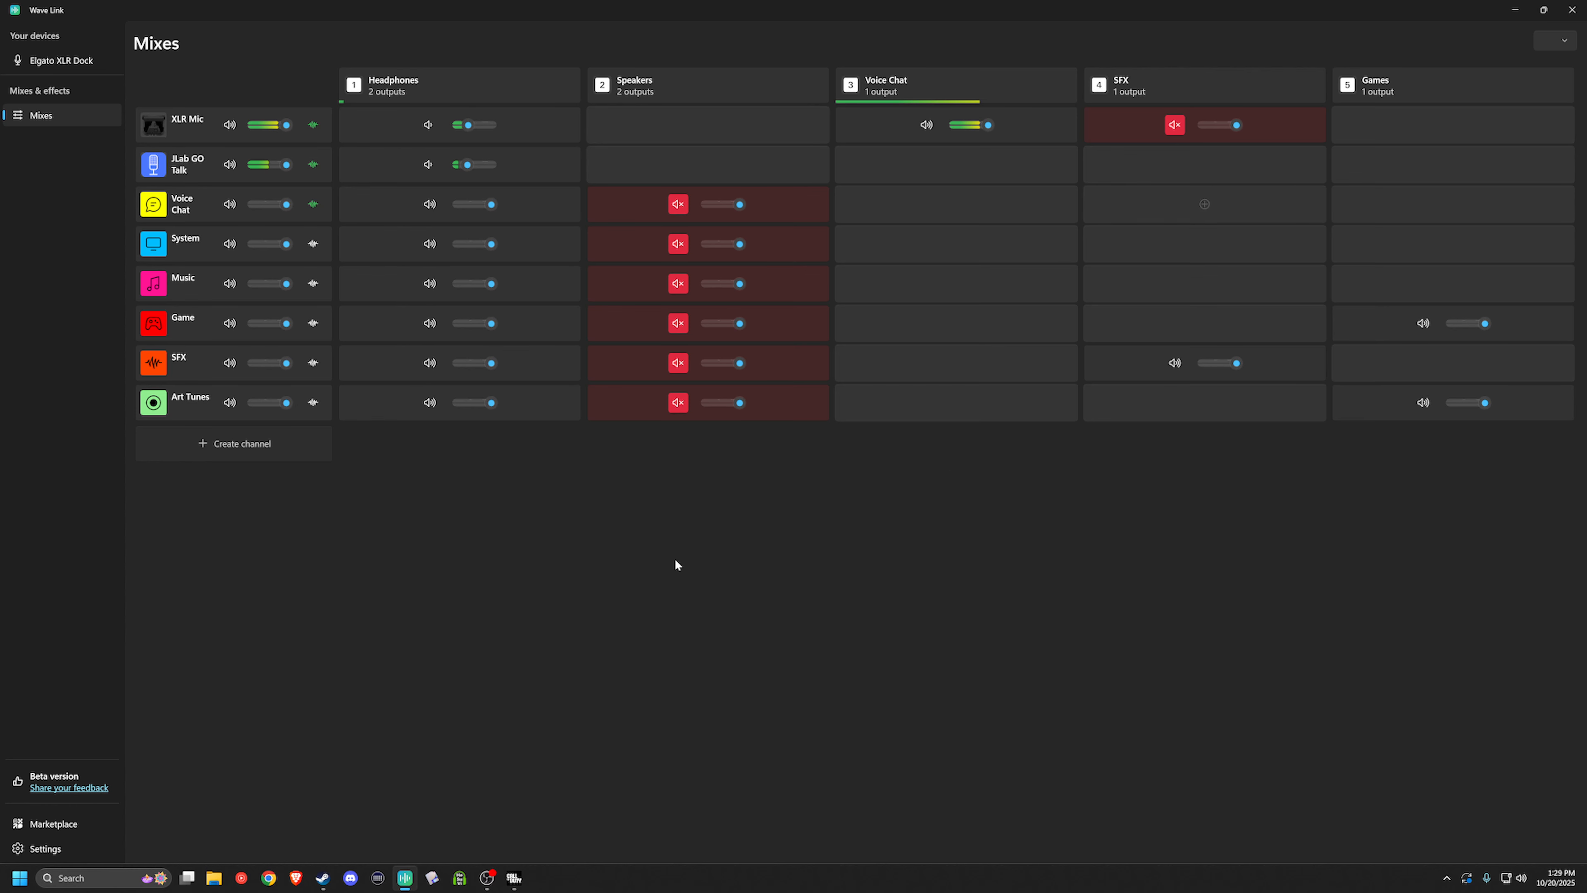
Switch to Stream Deck and check the available audio outputs for the KNOCK KNOCK KNOCK soundboard key.
{"action": "left_click", "coordinate": [377, 879]}
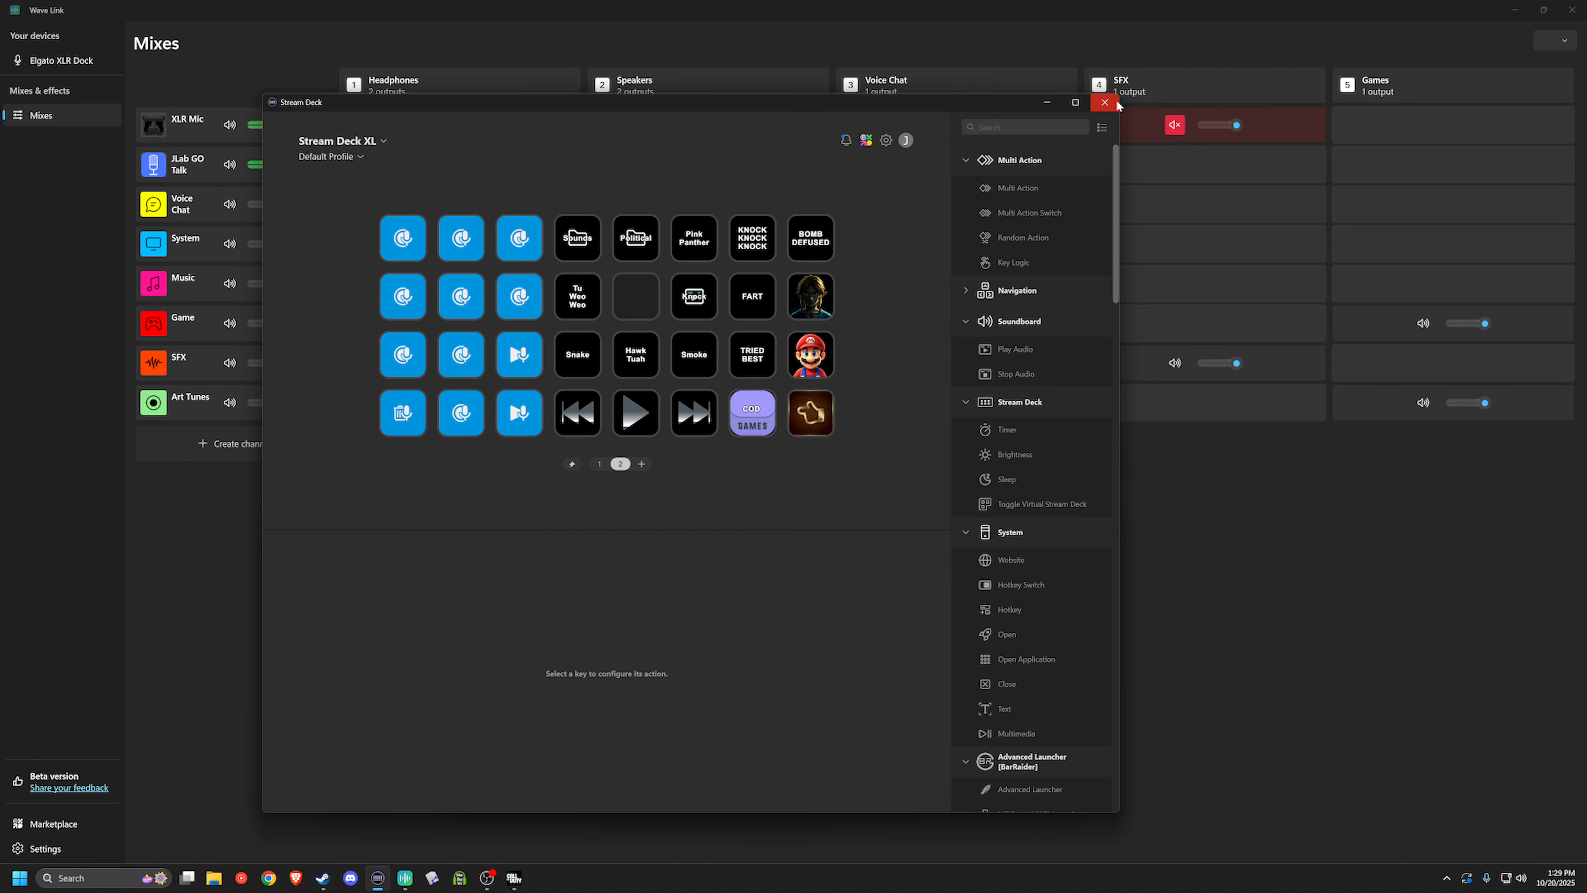
{"action": "left_click", "coordinate": [1115, 103]}
{"action": "left_click", "coordinate": [759, 246]}
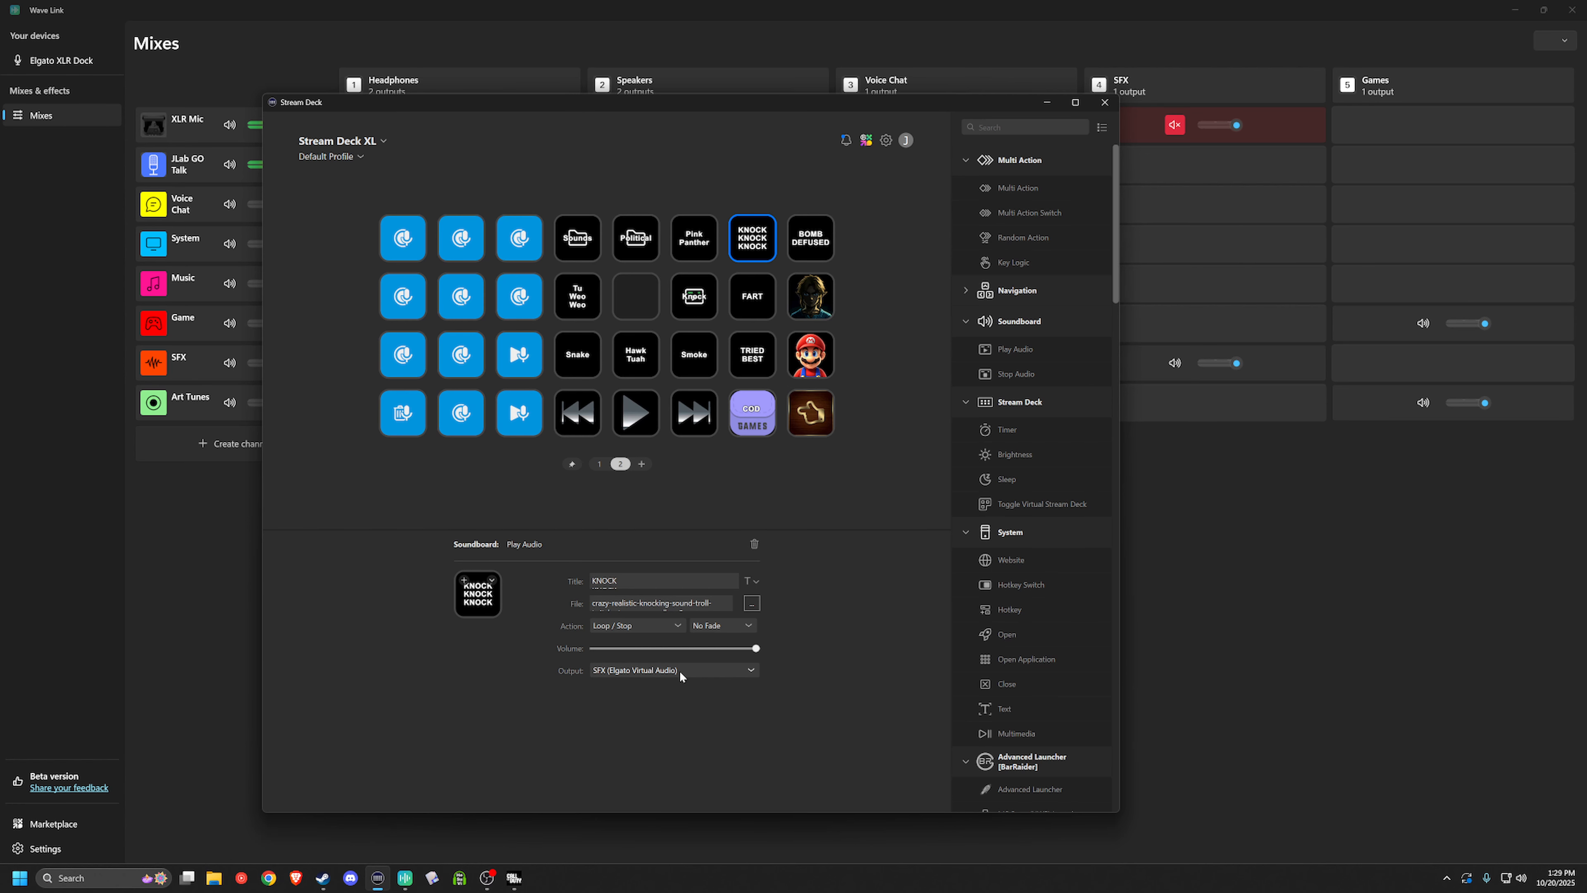
{"action": "left_click", "coordinate": [624, 670]}
{"action": "left_click", "coordinate": [884, 668]}
Return to Wave Link and unmute XLR Mic in the SFX mix.
{"action": "left_click", "coordinate": [1044, 103]}
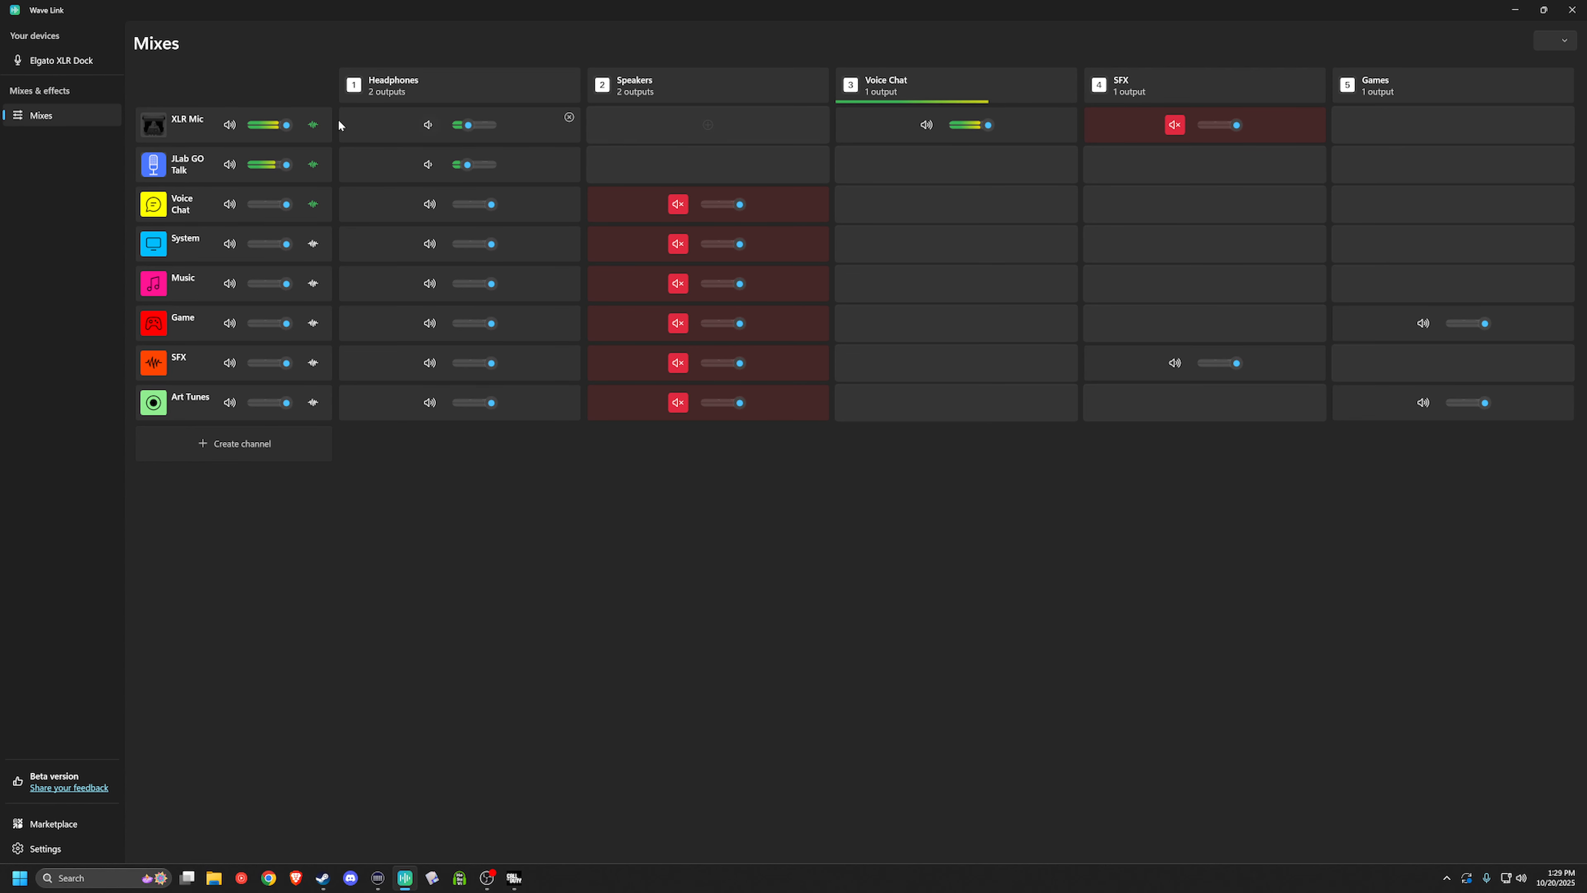
{"action": "left_click", "coordinate": [1175, 124]}
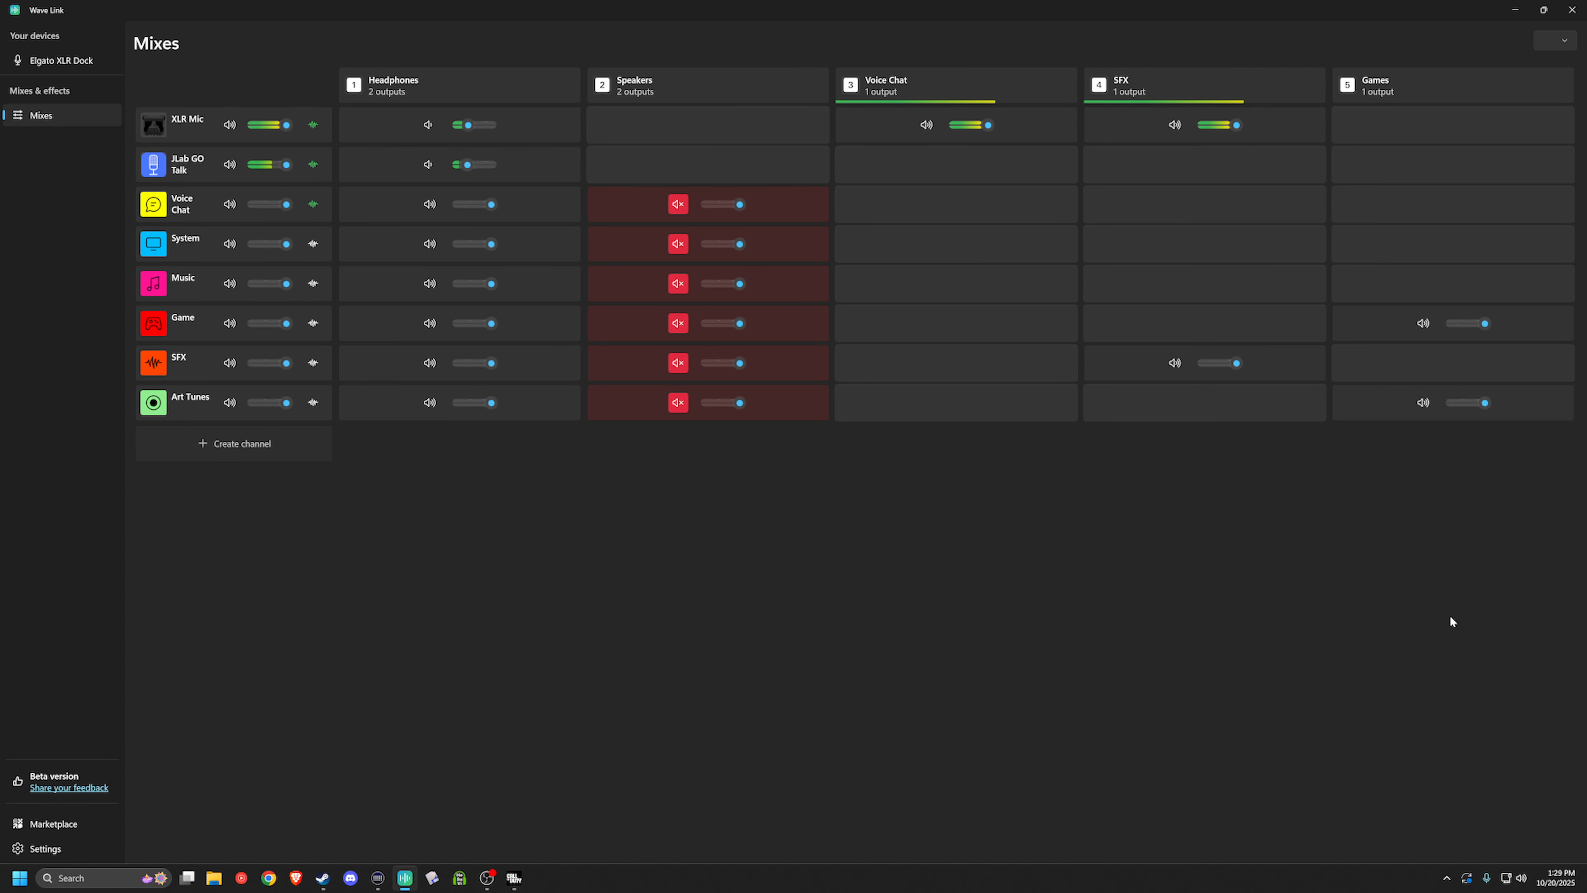